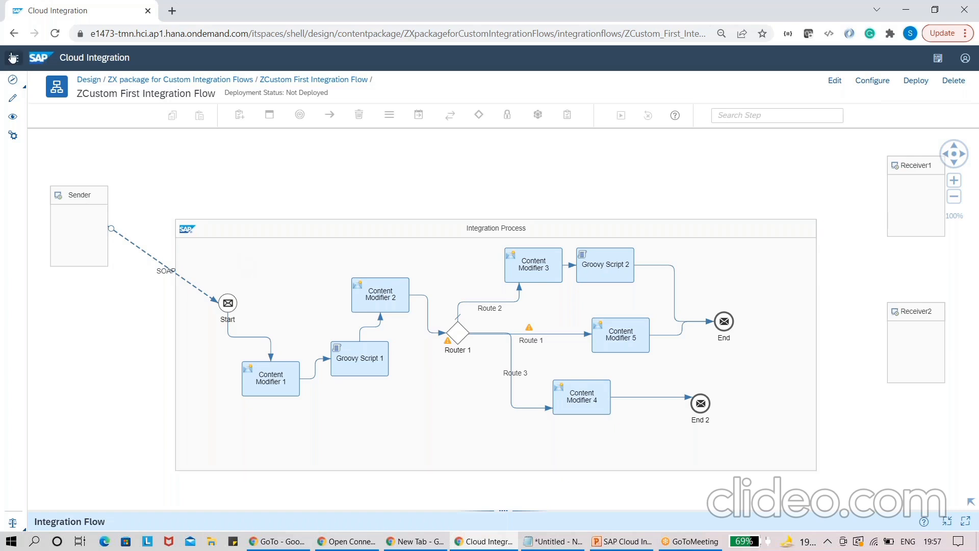
Open LIP ZCustom First Integration Flow_copy from the ZX package in edit mode, discarding its unsaved changes.
left_click(228, 80)
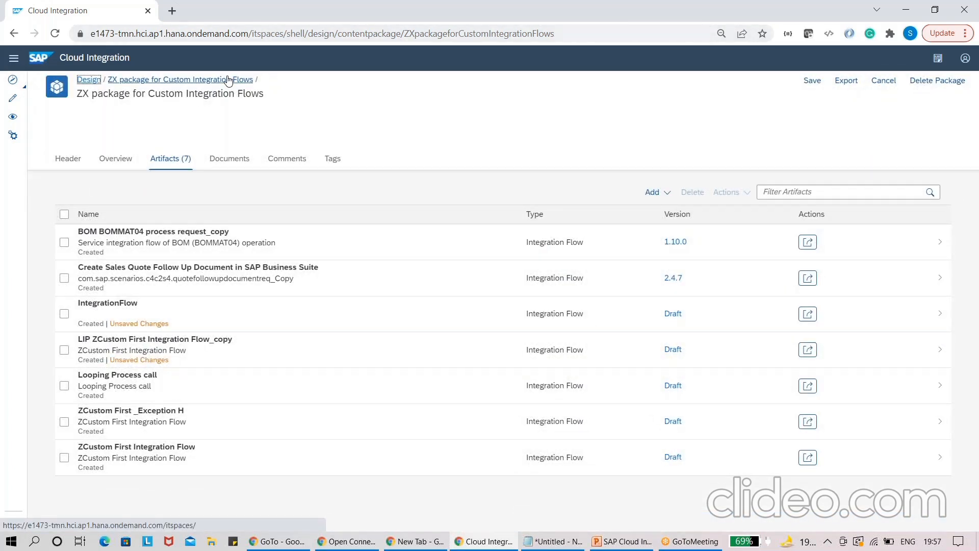
left_click(158, 350)
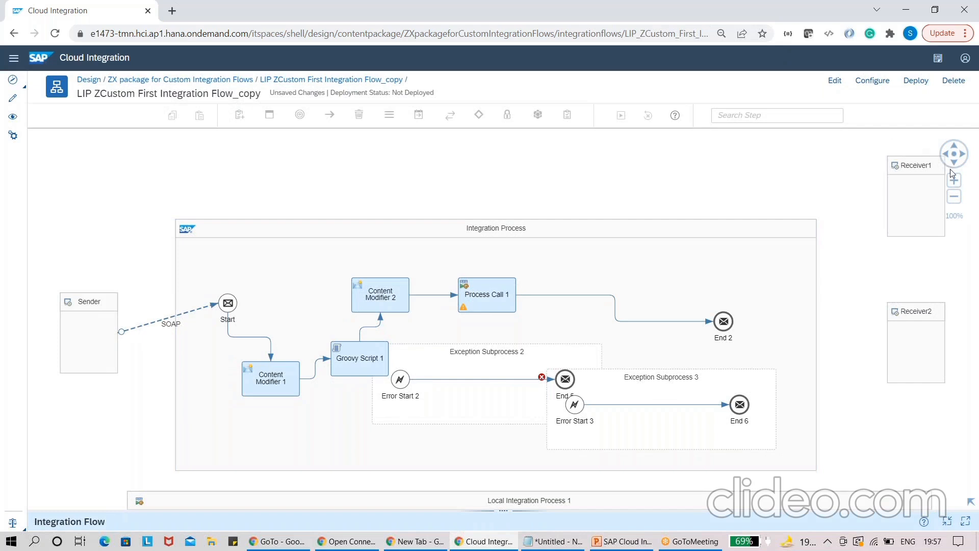
left_click(954, 196)
left_click(834, 81)
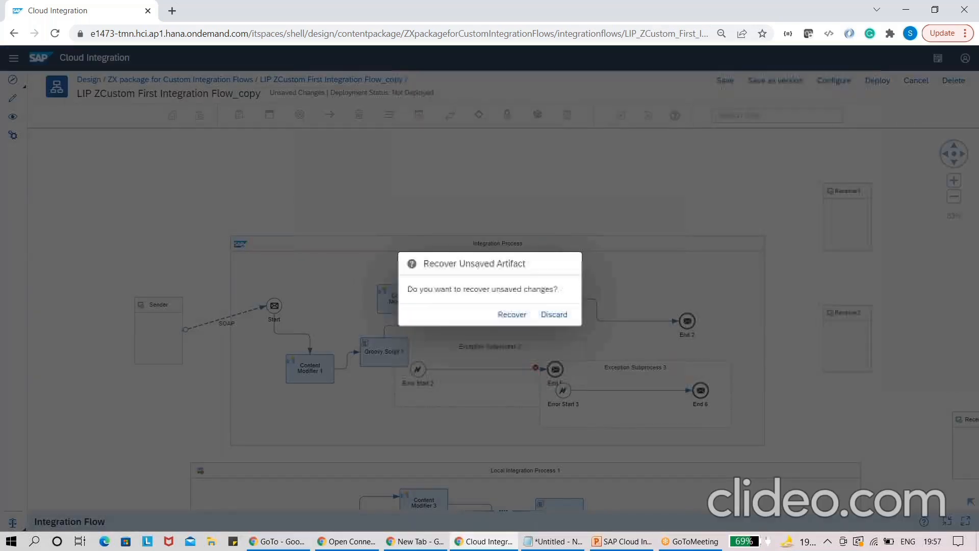
left_click(544, 316)
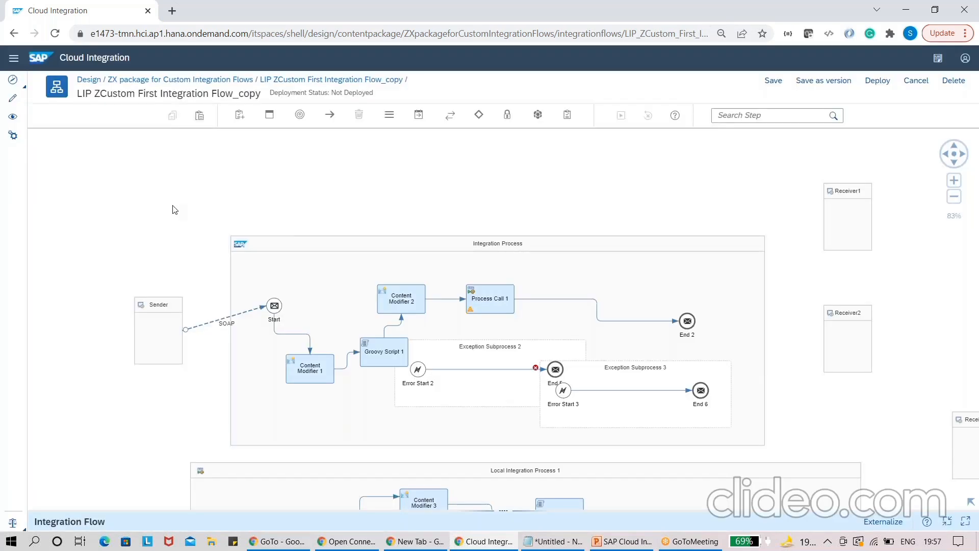
Zoom the canvas to 69% and pan to show both processes, with the Process palette listing its types.
left_click(241, 116)
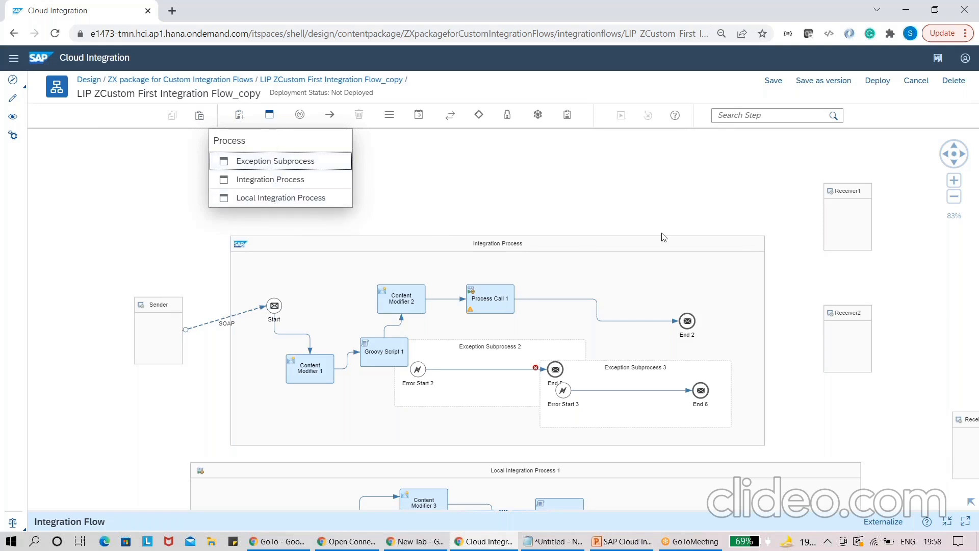
left_click(954, 197)
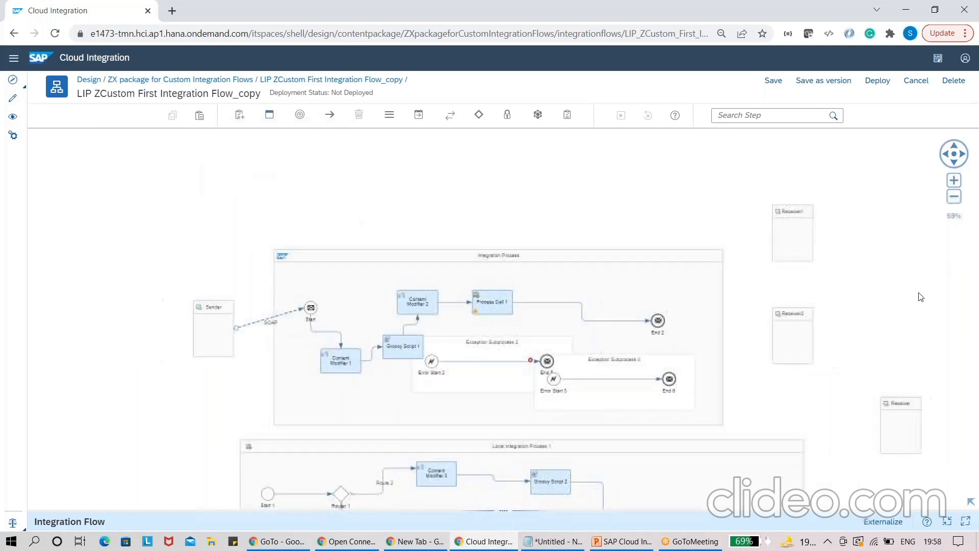
left_click_drag(884, 328, 870, 247)
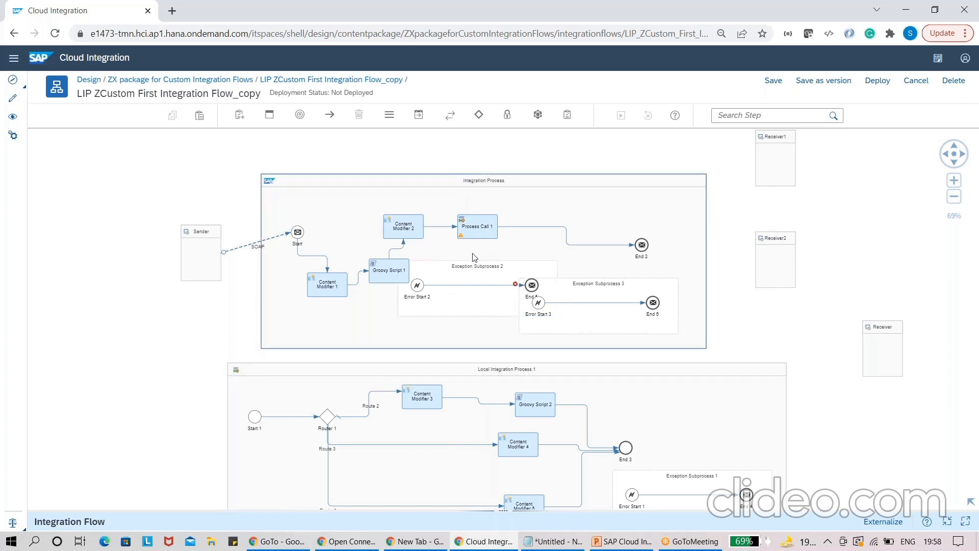
left_click(271, 123)
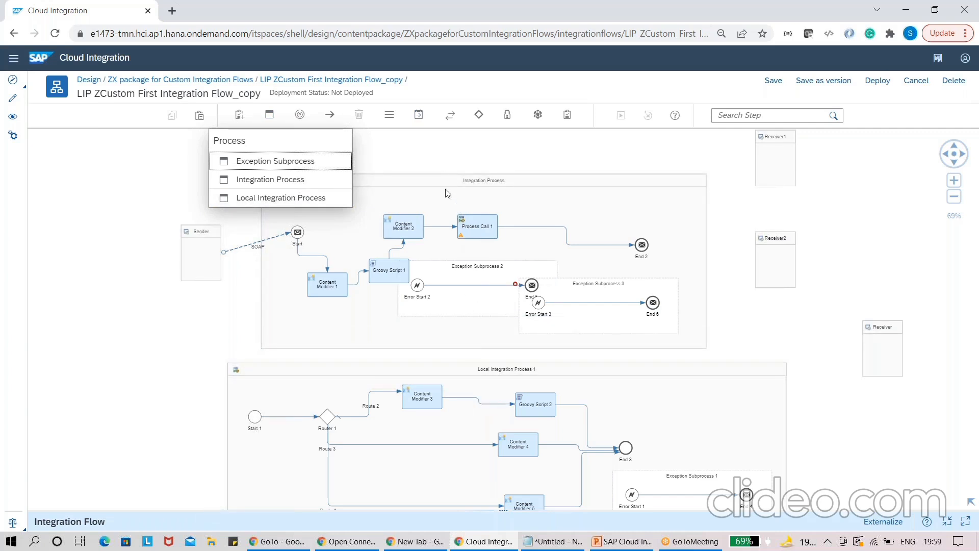
Browse the Call palette's External Call list, then show Local Call's Idempotent, Looping and Process Call.
left_click(450, 116)
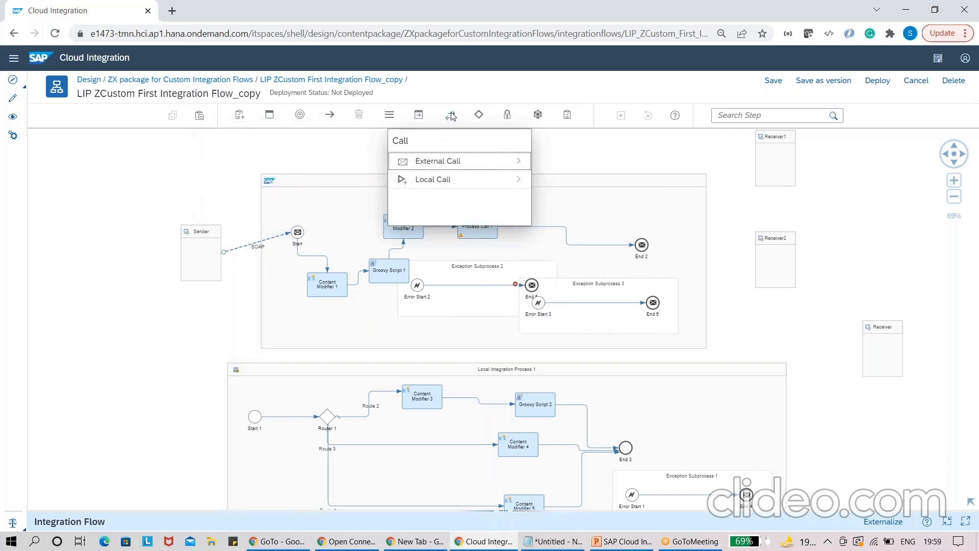
left_click(474, 162)
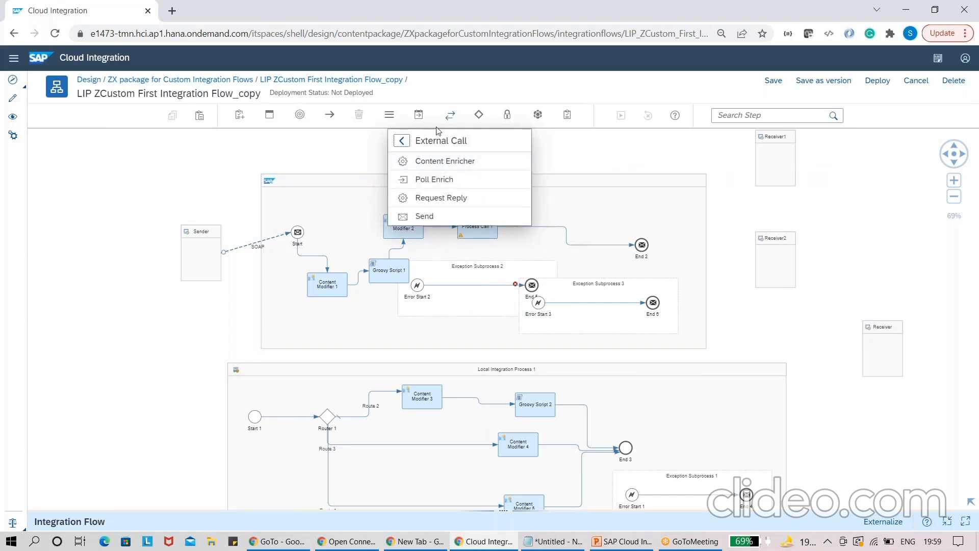
left_click(401, 141)
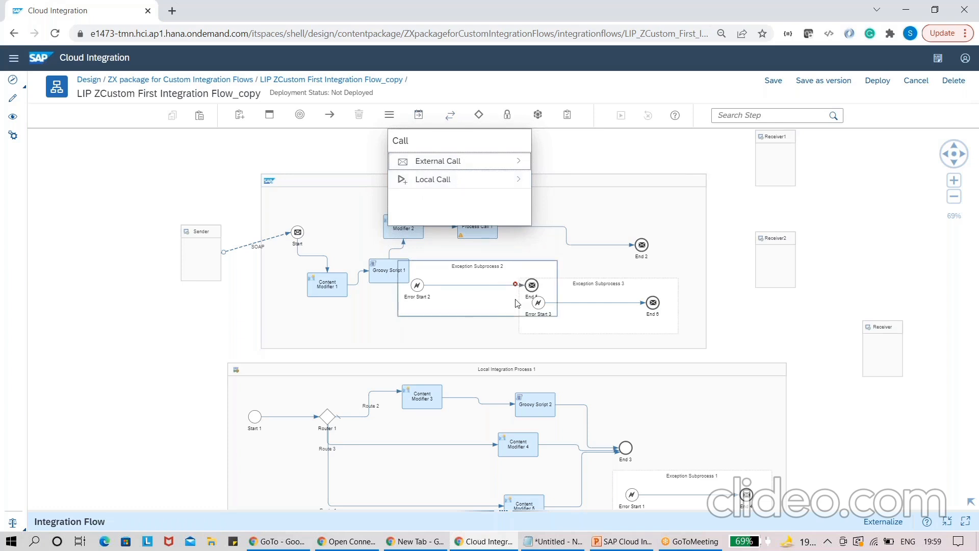
left_click(503, 183)
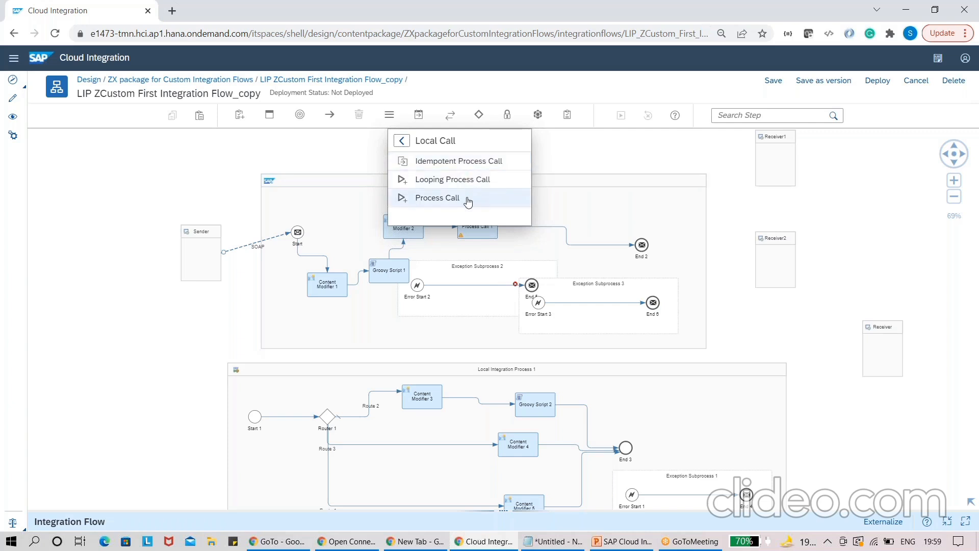
Check in Process Call 1's Processing settings that it invokes Local Integration Process 1.
left_click(458, 256)
left_click(475, 232)
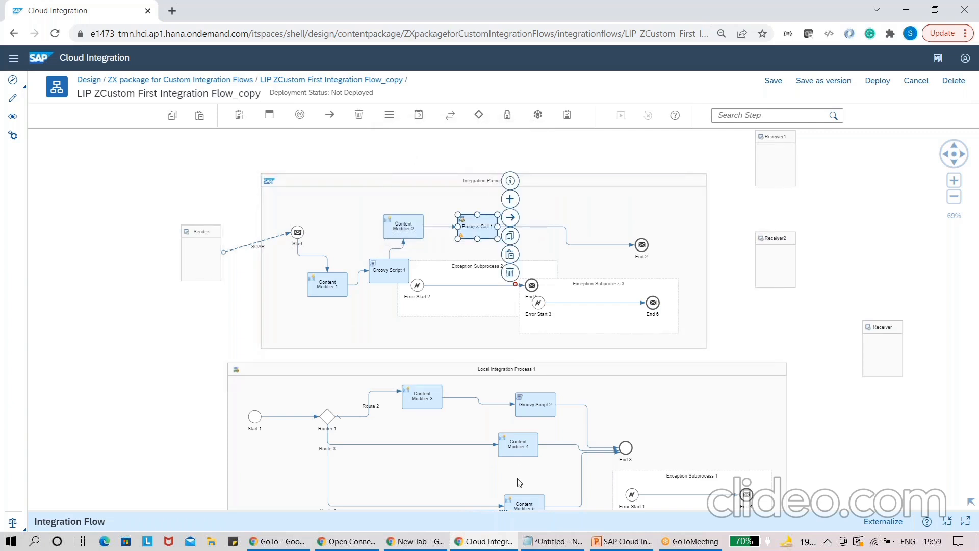
left_click_drag(521, 488, 545, 379)
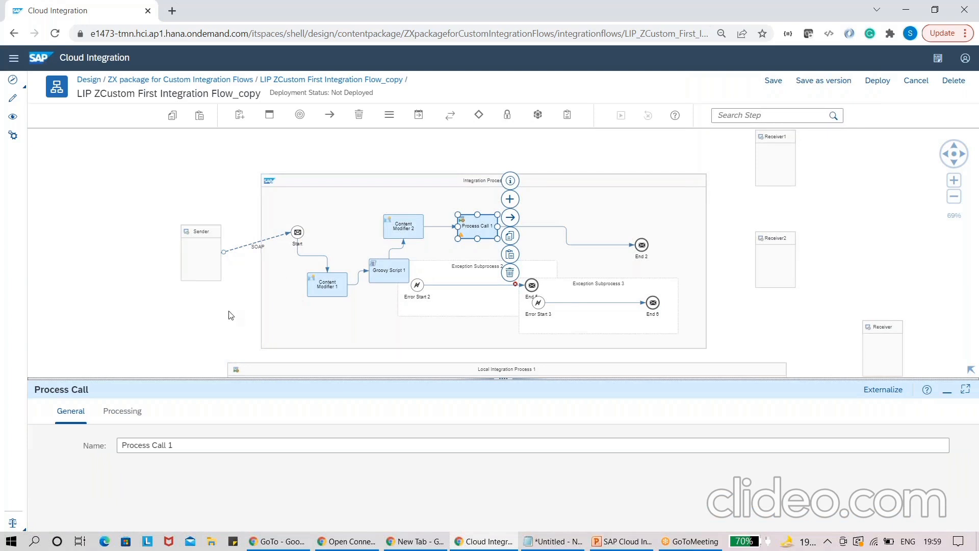
left_click(131, 414)
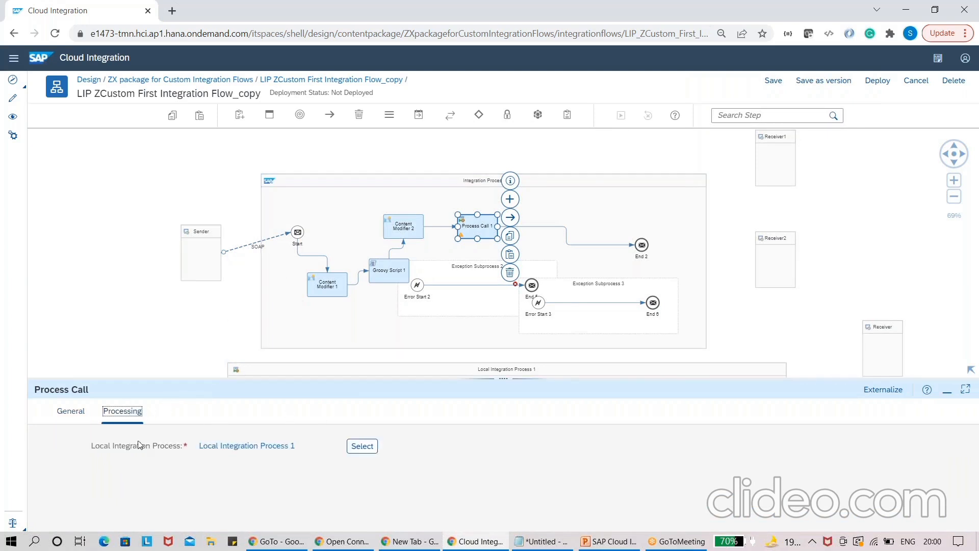
Select Local Integration Process 1 and open its help page on local integration processes.
left_click_drag(531, 374, 527, 461)
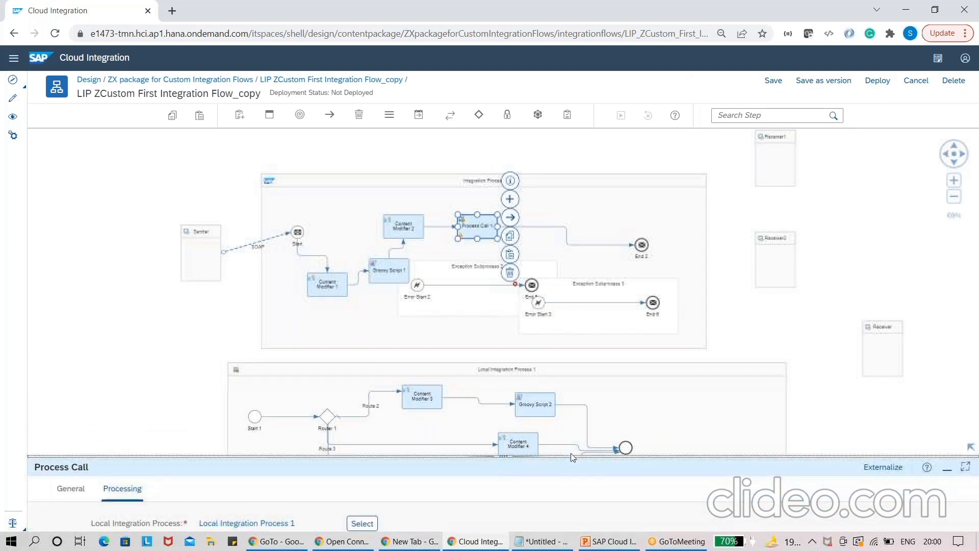
left_click(621, 379)
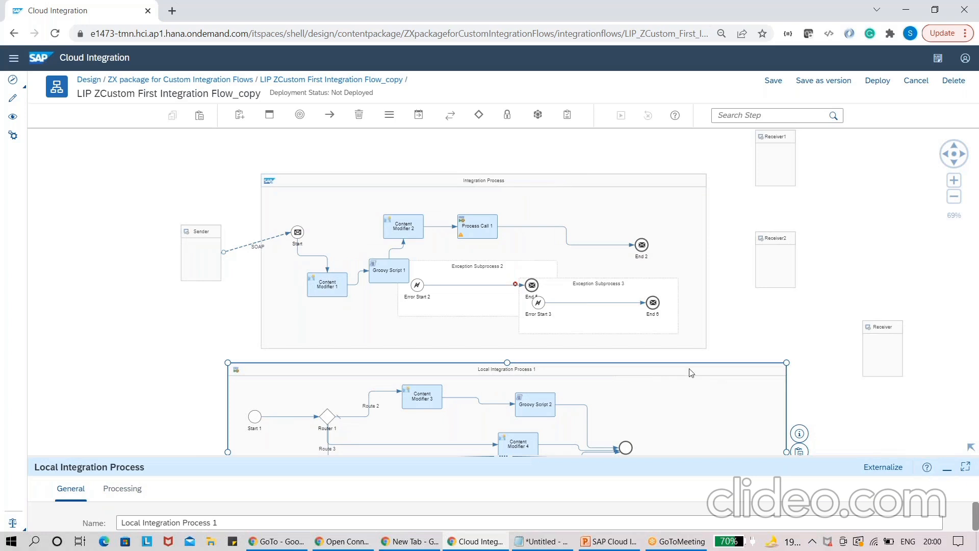
left_click(927, 469)
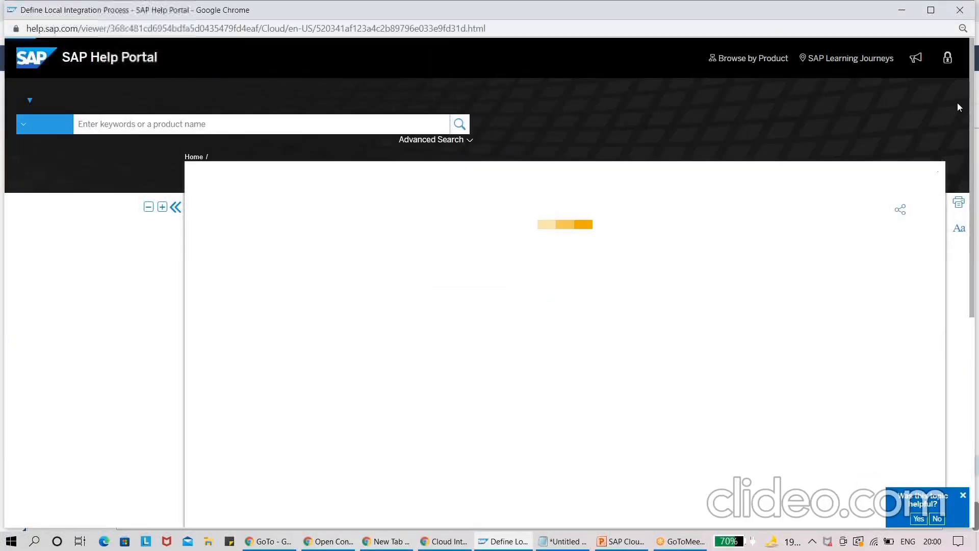
Review the Define Local Integration Process context and restrictions, then return to the flow editor.
left_click_drag(972, 57, 978, 282)
scroll(357, 275, "up", 4)
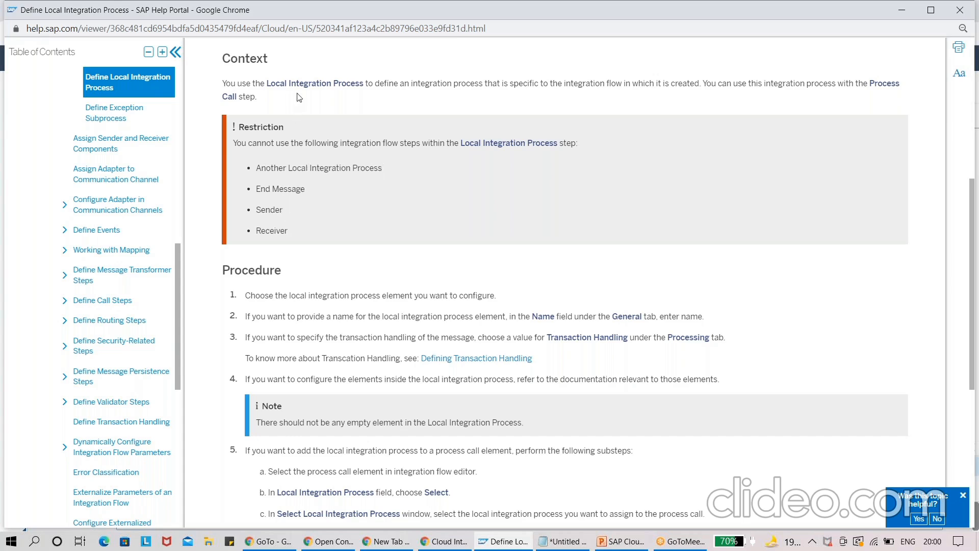
left_click_drag(289, 9, 290, 179)
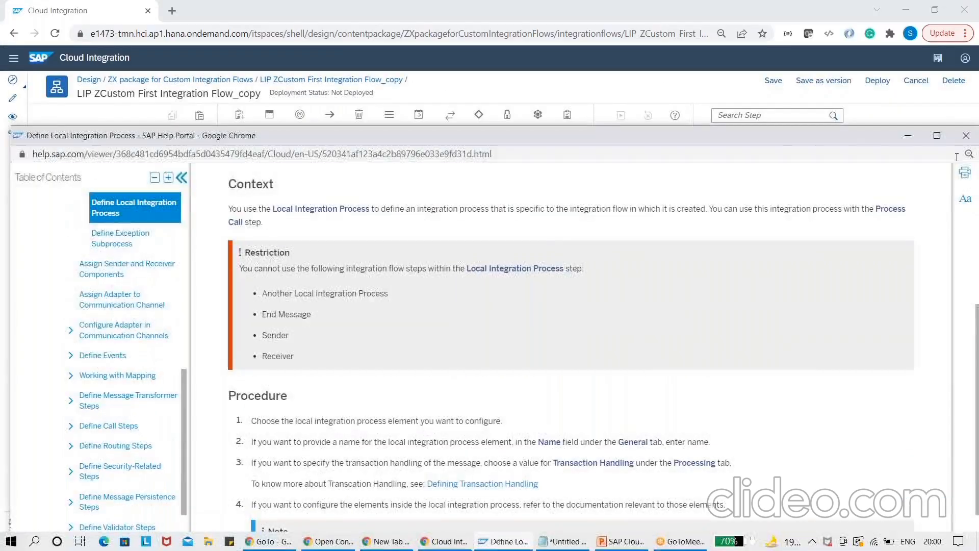
left_click(266, 171)
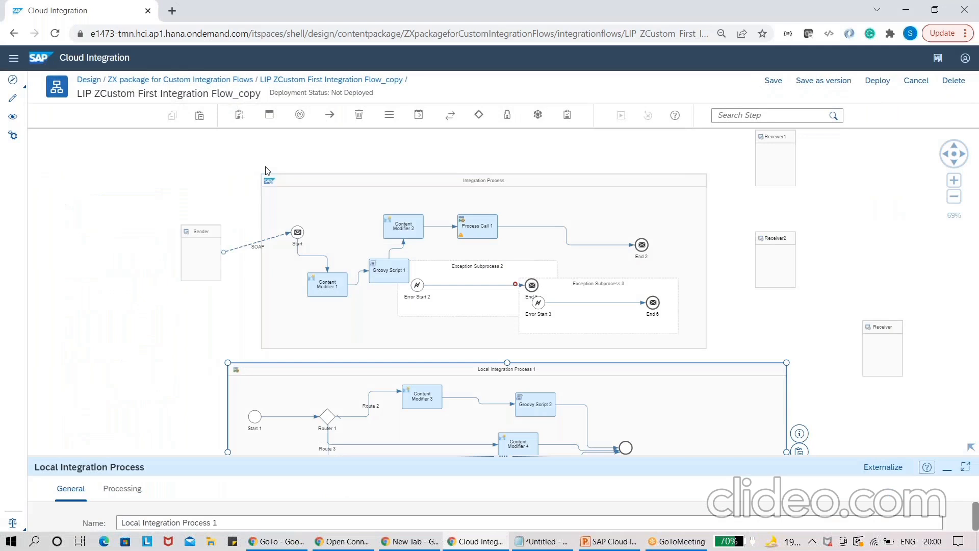
Open the Looping Process call integration flow from the ZX package in edit mode.
left_click(199, 84)
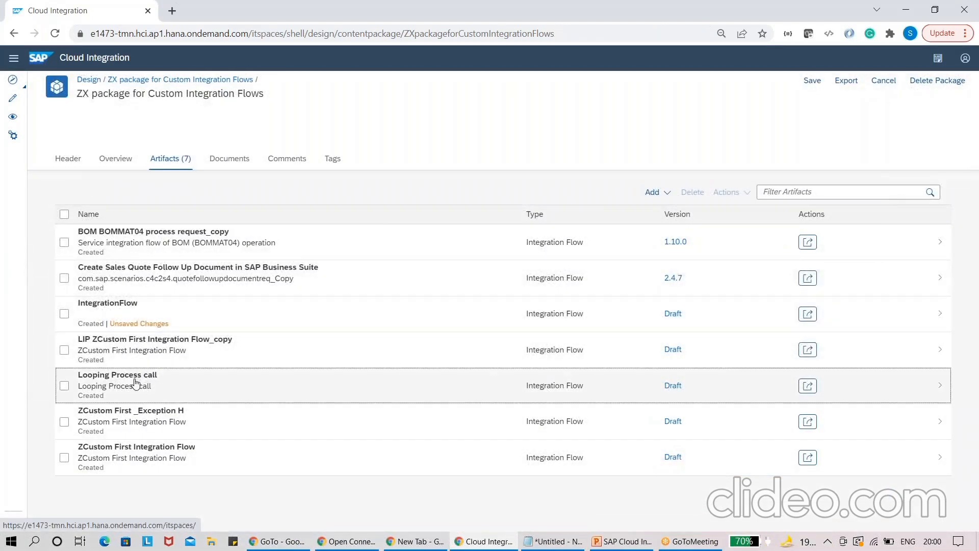
left_click(136, 383)
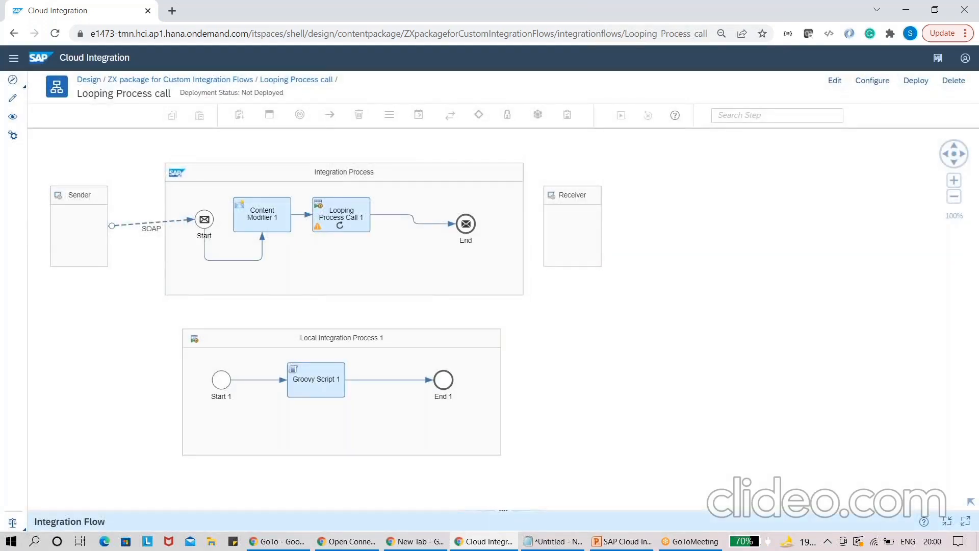
left_click(187, 366)
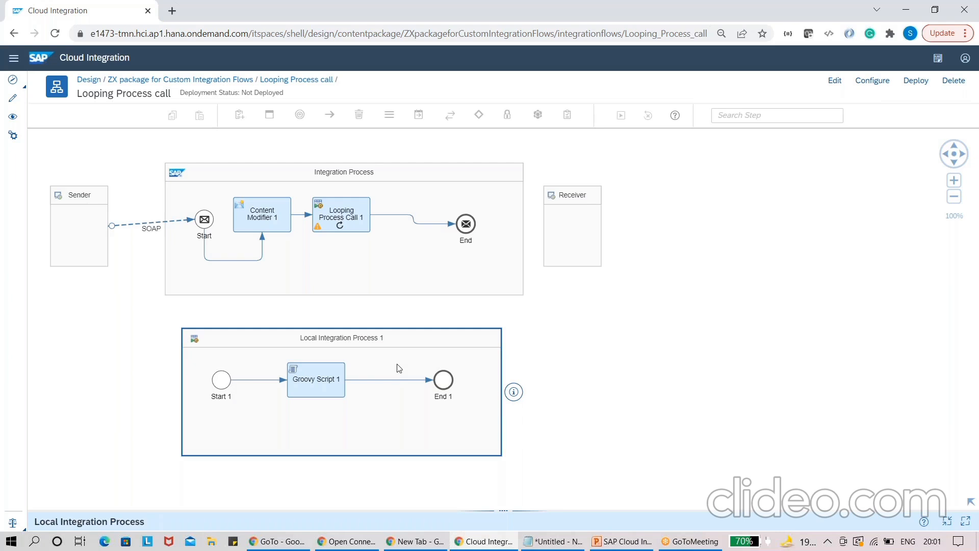
left_click(835, 80)
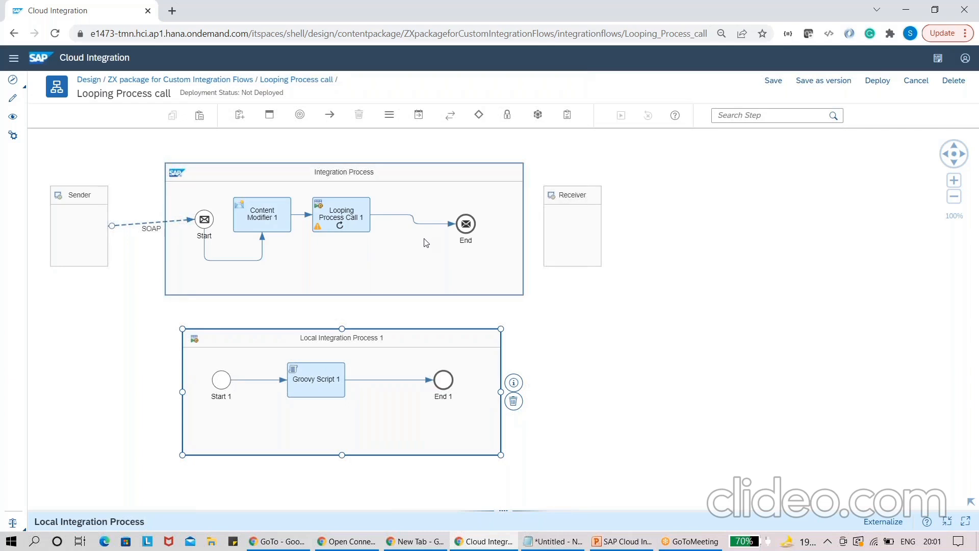
Browse the Process and Local Call step types, then enlarge the diagram.
left_click(270, 115)
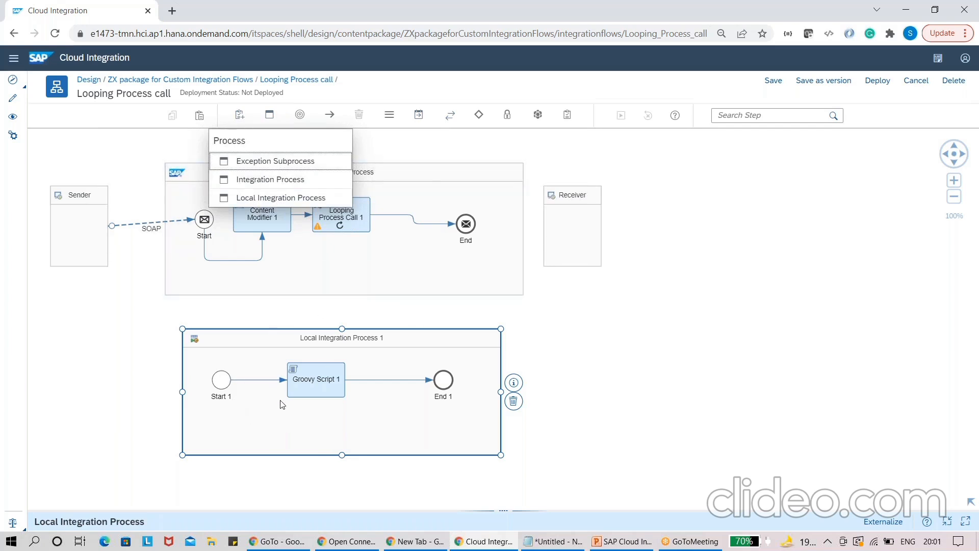
left_click(450, 117)
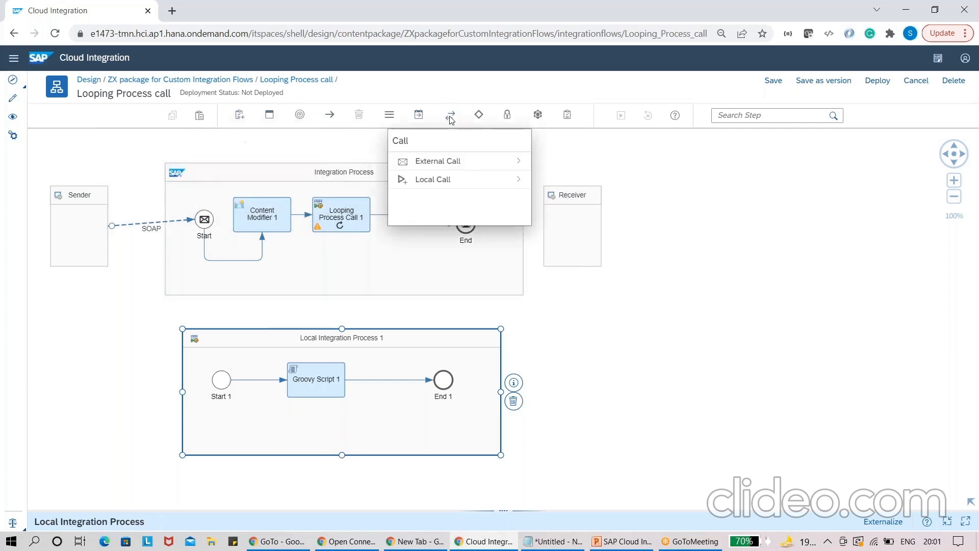
left_click(466, 180)
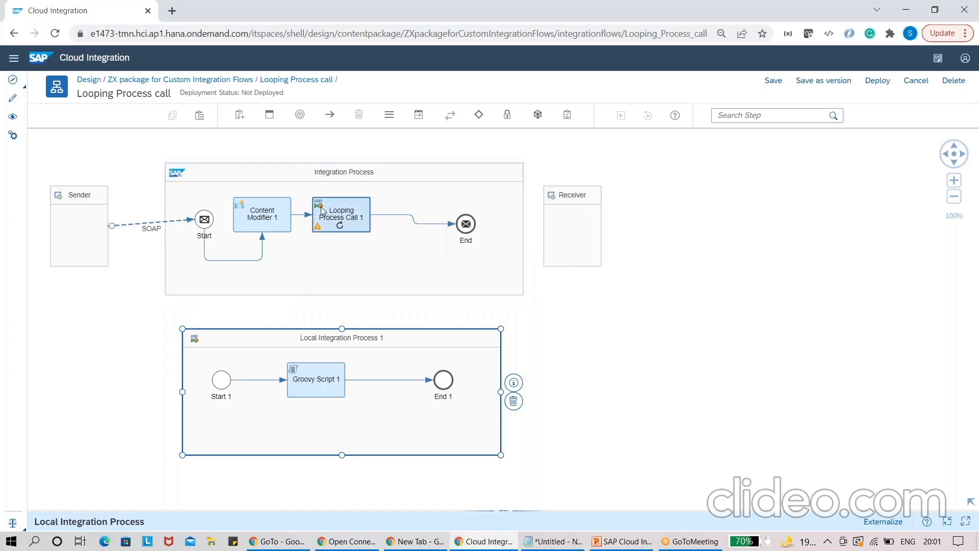
double_click(954, 180)
left_click(954, 180)
left_click_drag(619, 305, 851, 404)
left_click(451, 116)
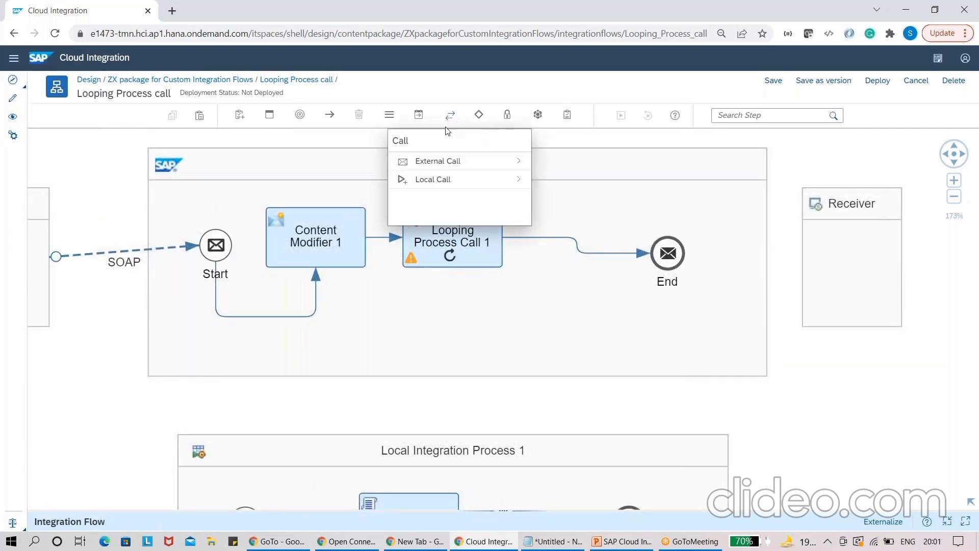
left_click(517, 179)
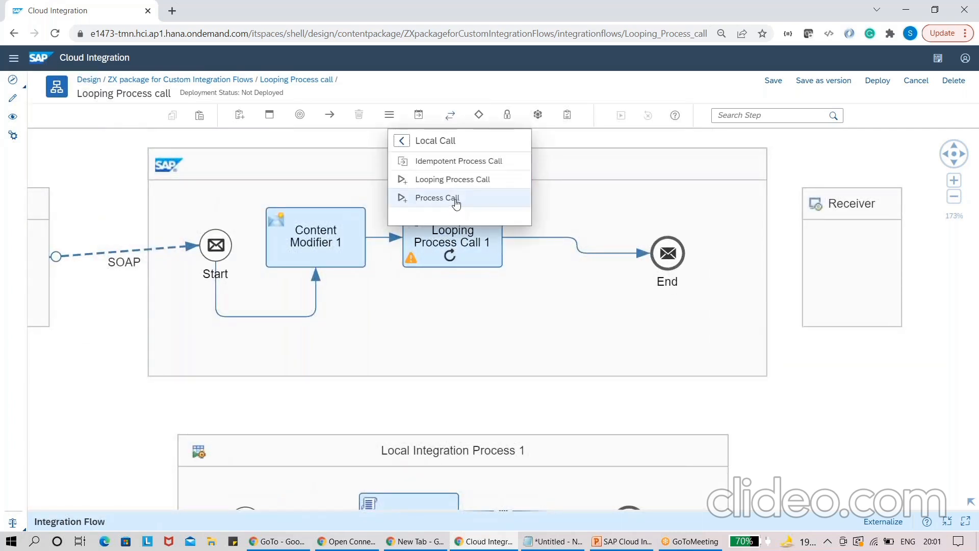
left_click(153, 304)
left_click(442, 248)
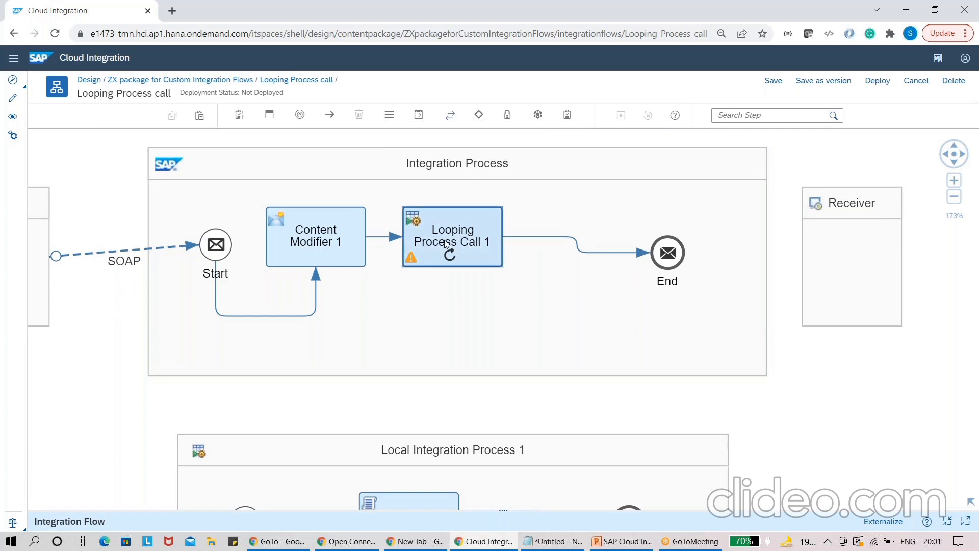
left_click(920, 256)
left_click(950, 180)
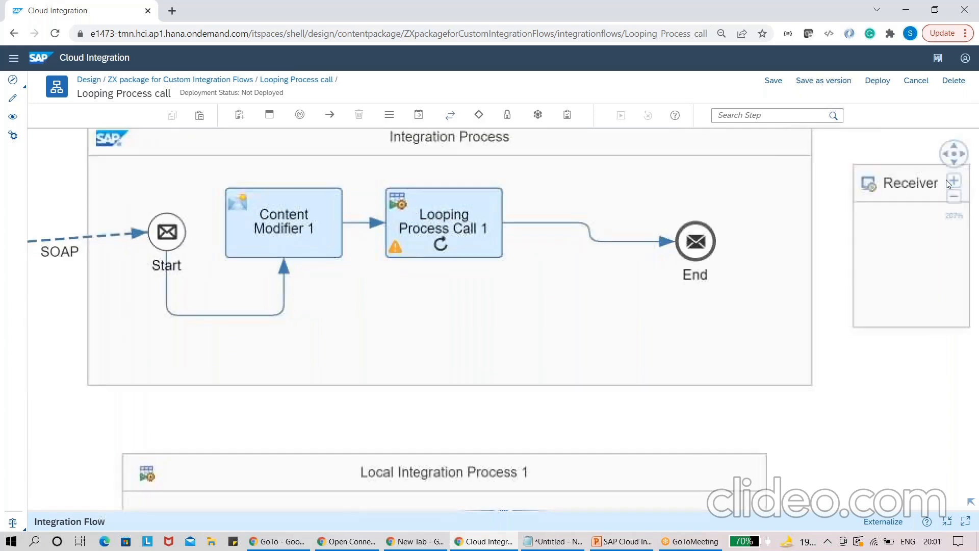
left_click(947, 184)
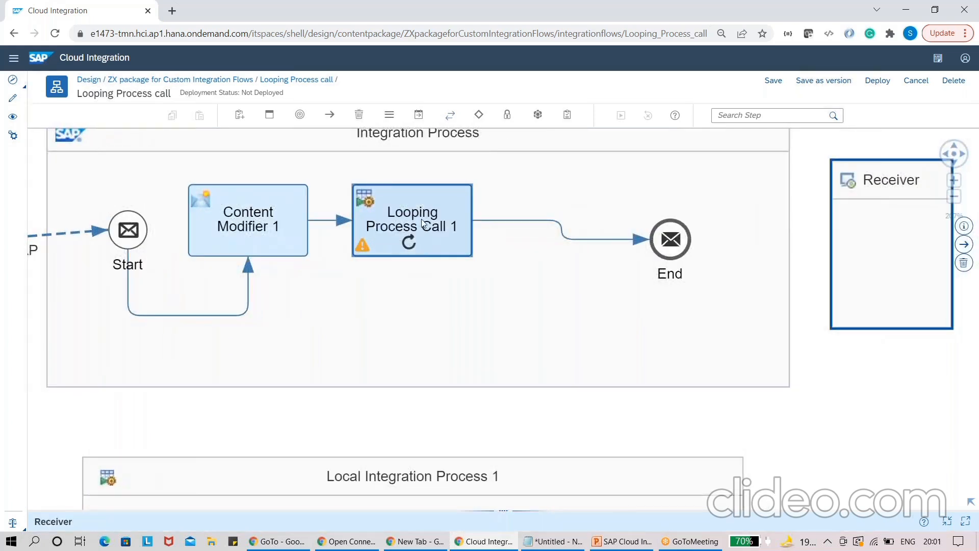
left_click(954, 153)
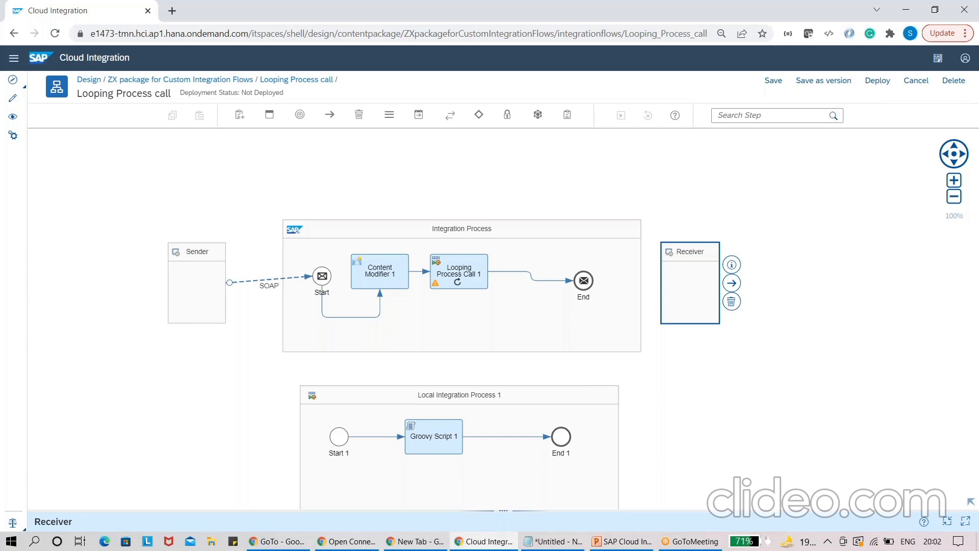
left_click(214, 80)
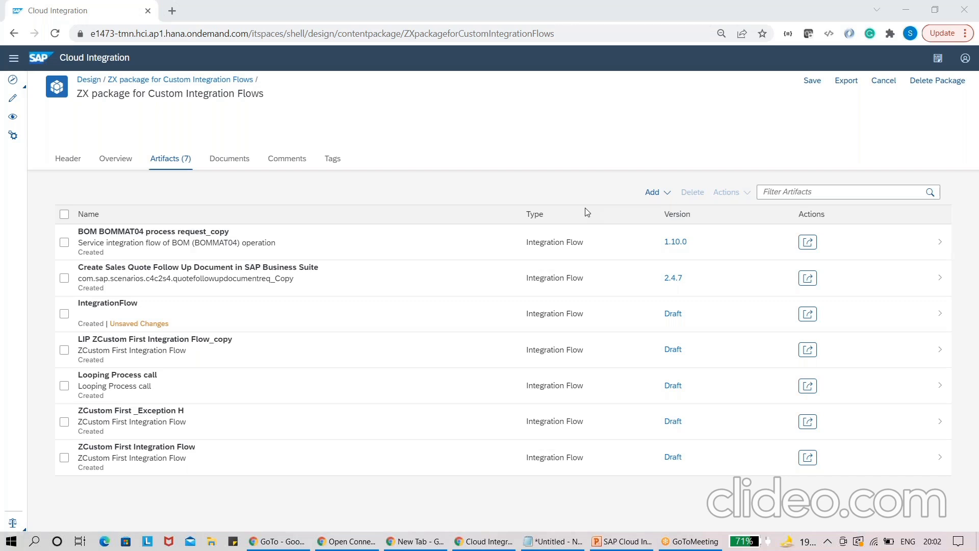
Search the computer for 'post' to find Postman, closing the search without opening anything.
key("super")
type("post")
key("Return")
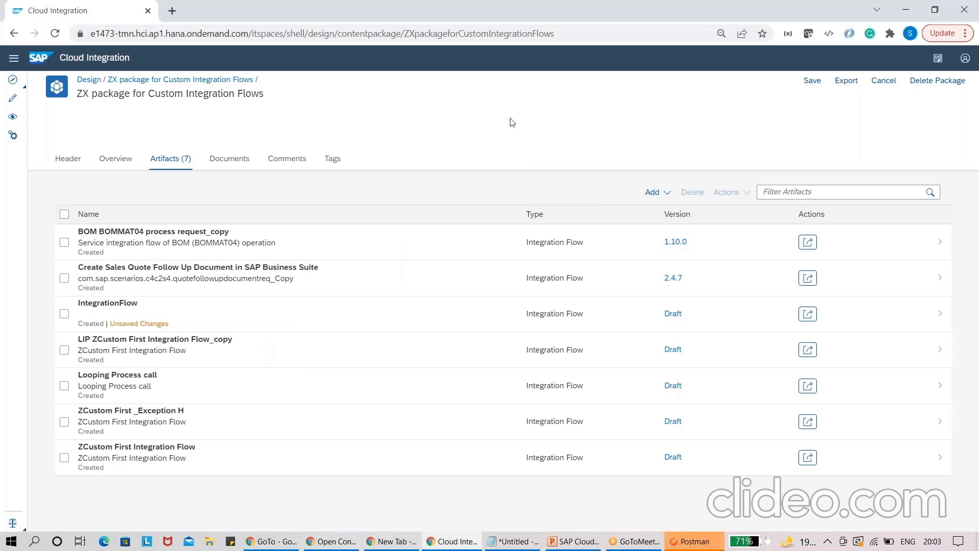
Load the C4C logon page in a new Chrome tab, close it, and bring Postman forward.
left_click(172, 11)
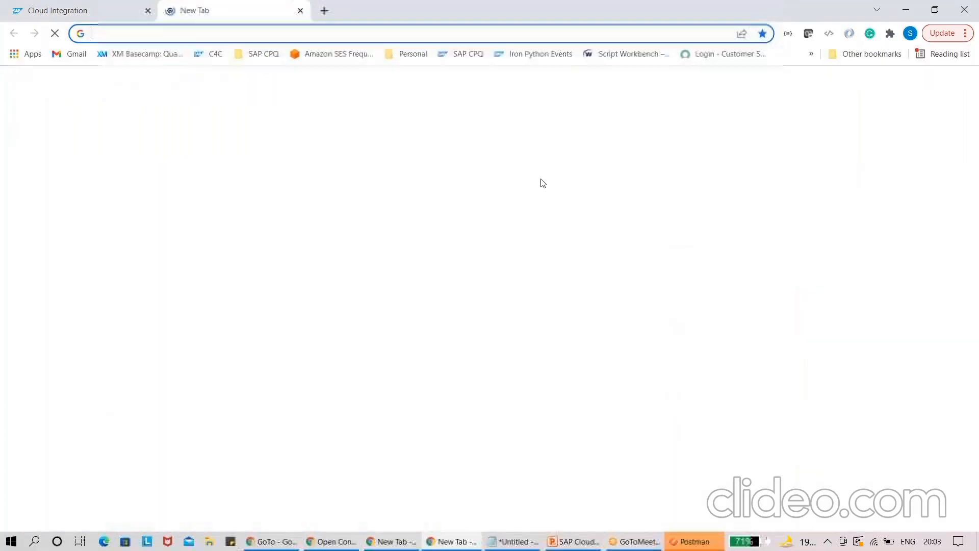
left_click(492, 325)
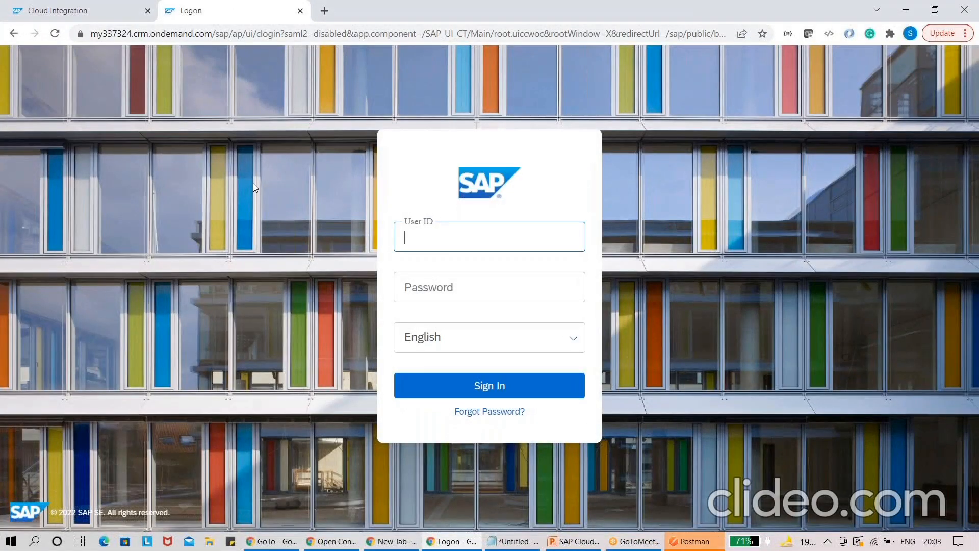
left_click(300, 10)
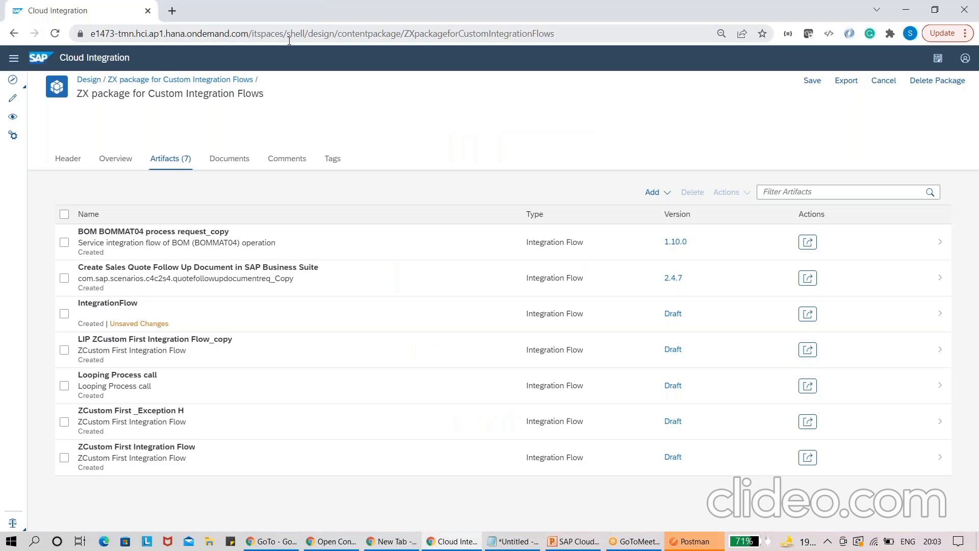
left_click(694, 540)
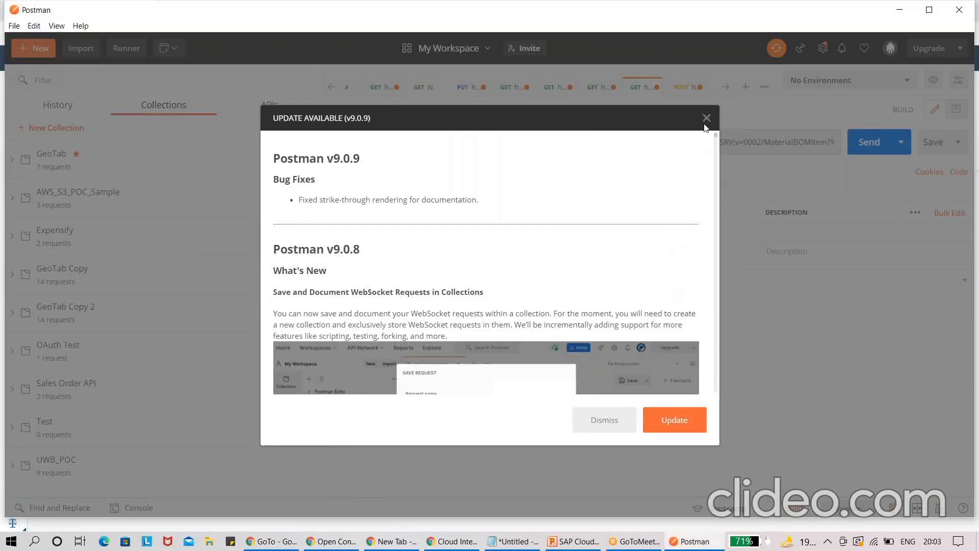
Dismiss the Postman 9.0.9 update notice and start a new empty request tab.
left_click(706, 119)
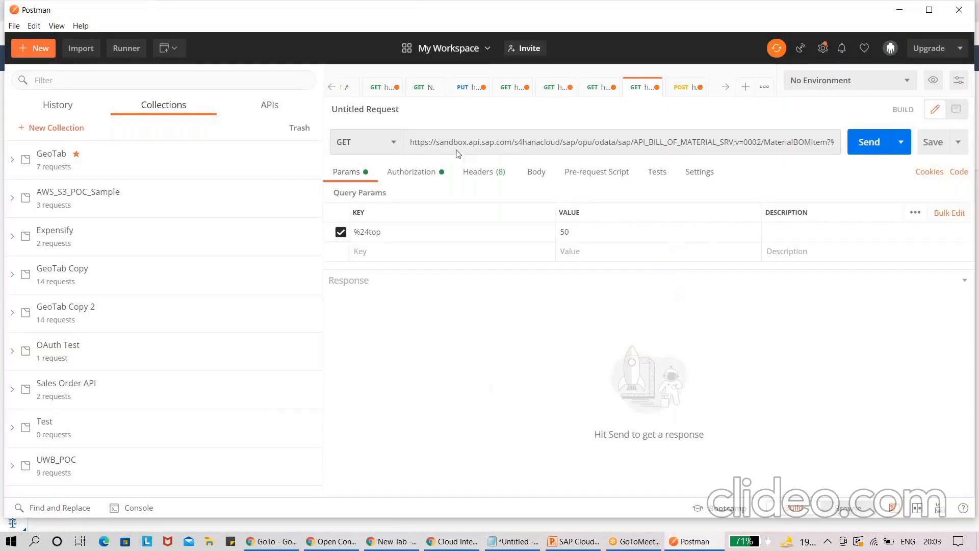
left_click(746, 87)
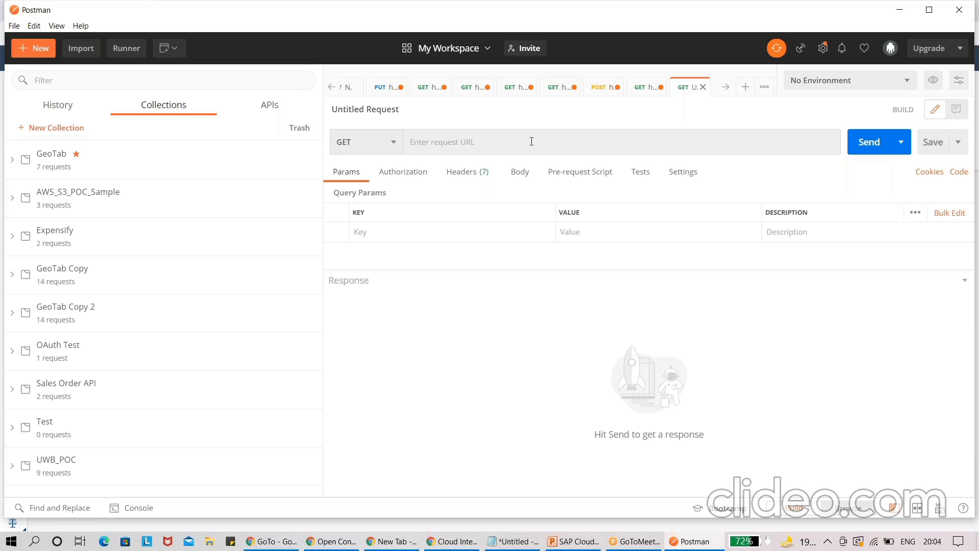
Launch SoapUI-5.5.0 through a 'soap' search and close the Endpoint Explorer dialog.
key("super")
type("soap")
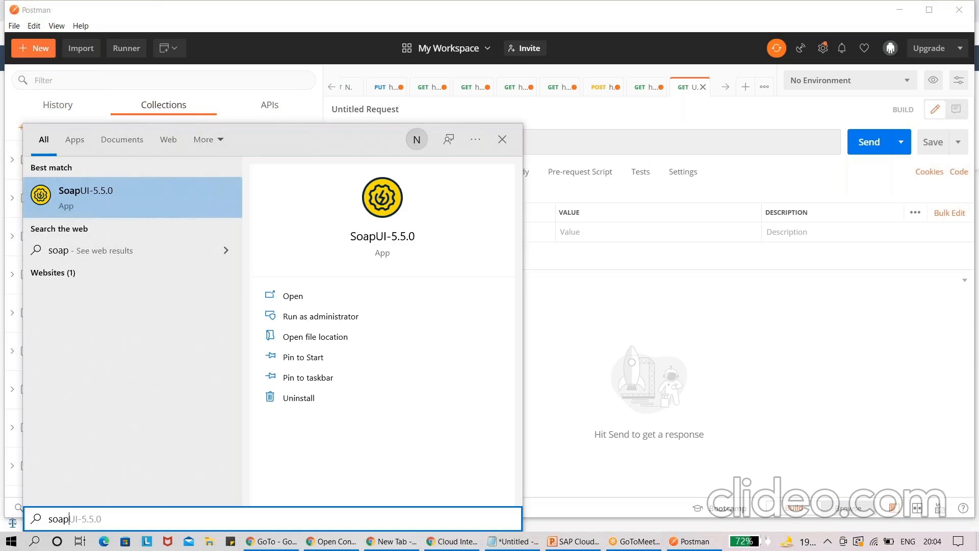
key("Return")
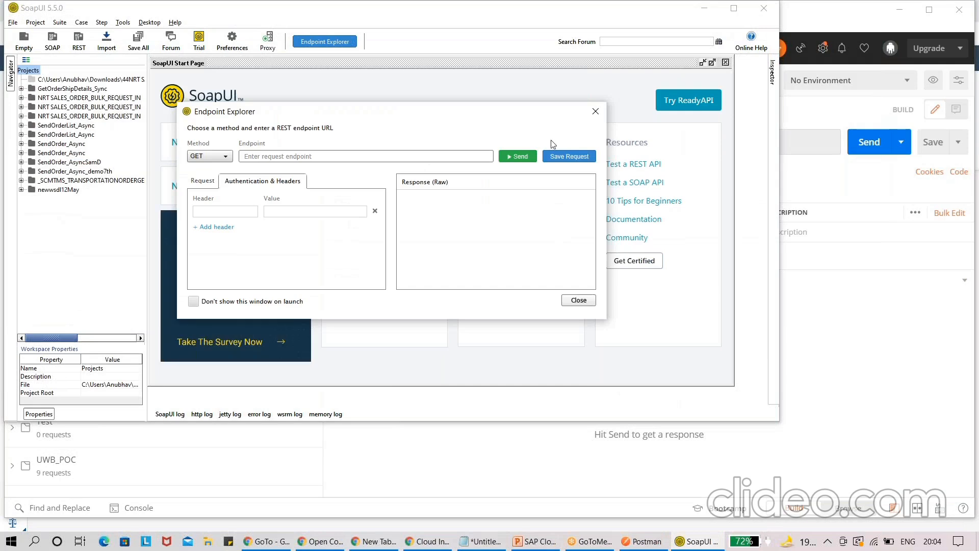
left_click(595, 112)
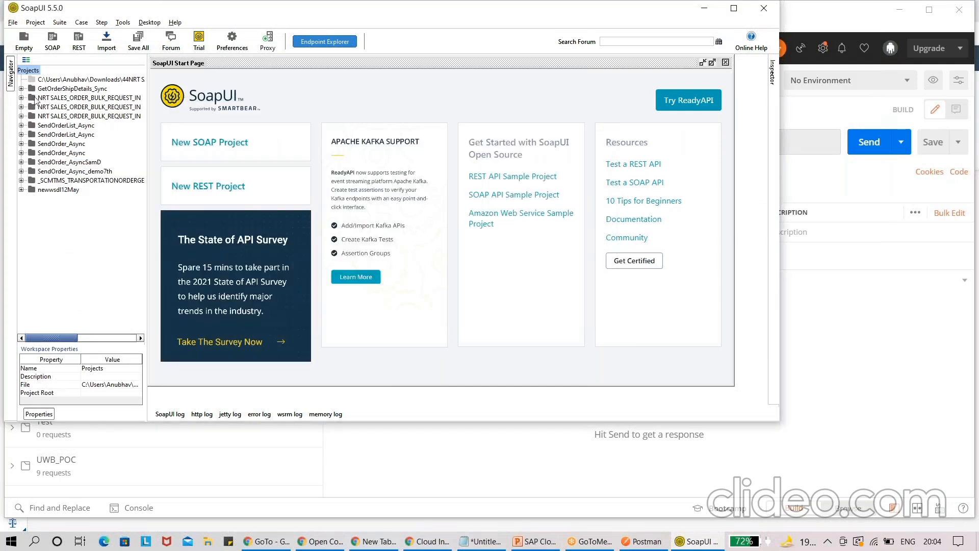
Open SoapUI's Request AMPAREX Create sample and inspect its Partner actionCode XML, then return to Postman.
left_click(22, 97)
left_click(31, 116)
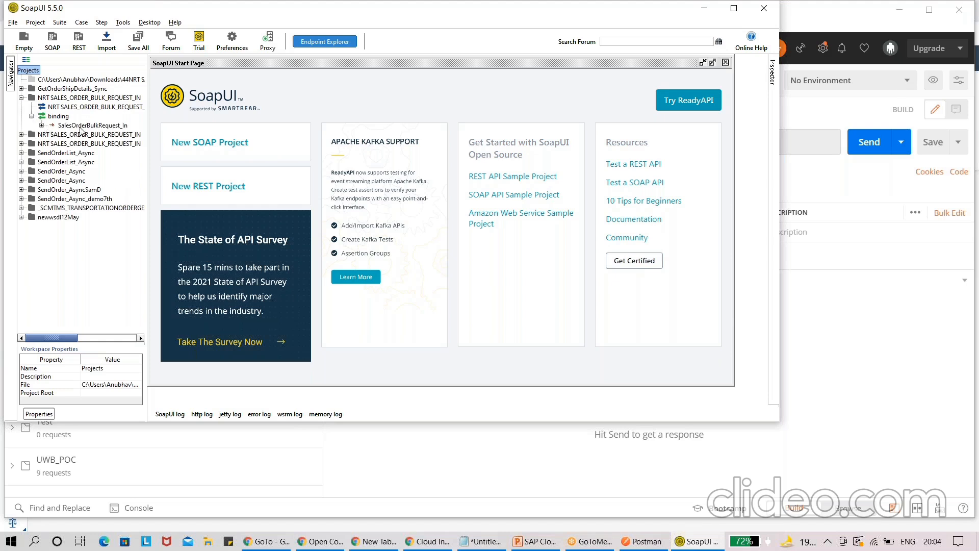
left_click(41, 125)
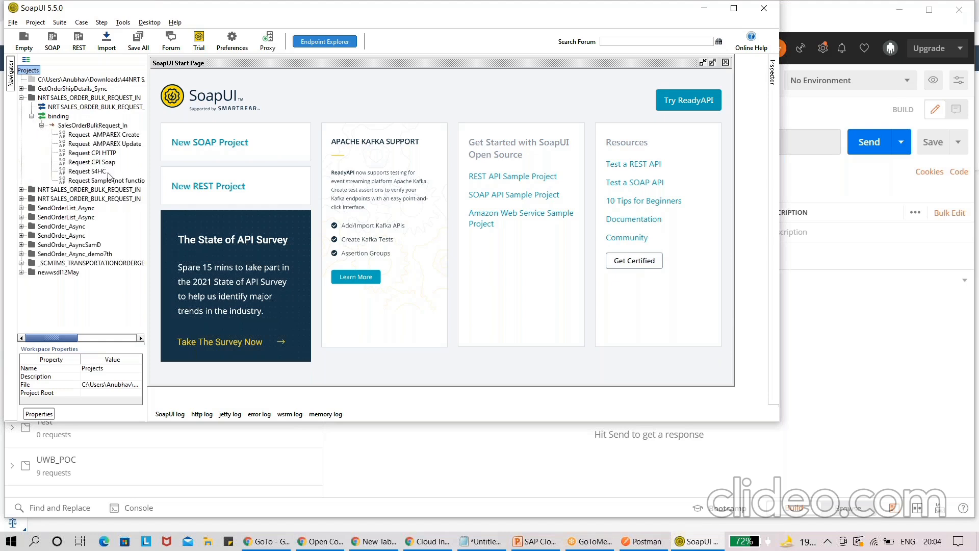
left_click(96, 135)
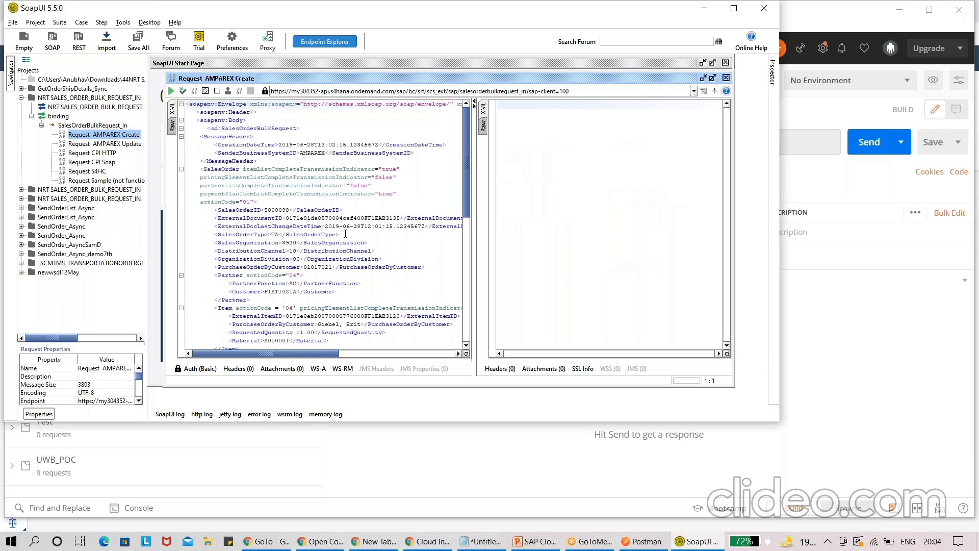
left_click_drag(304, 276, 247, 276)
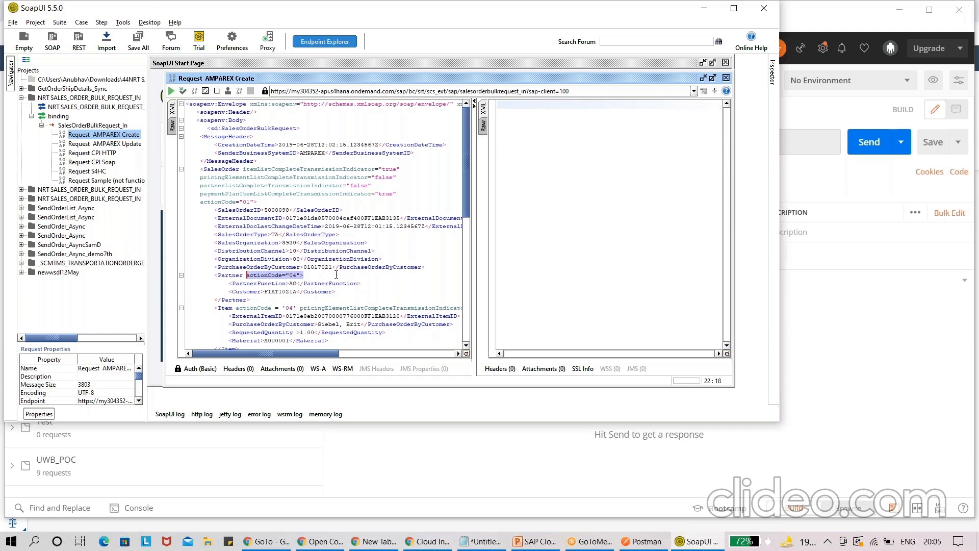
left_click(809, 168)
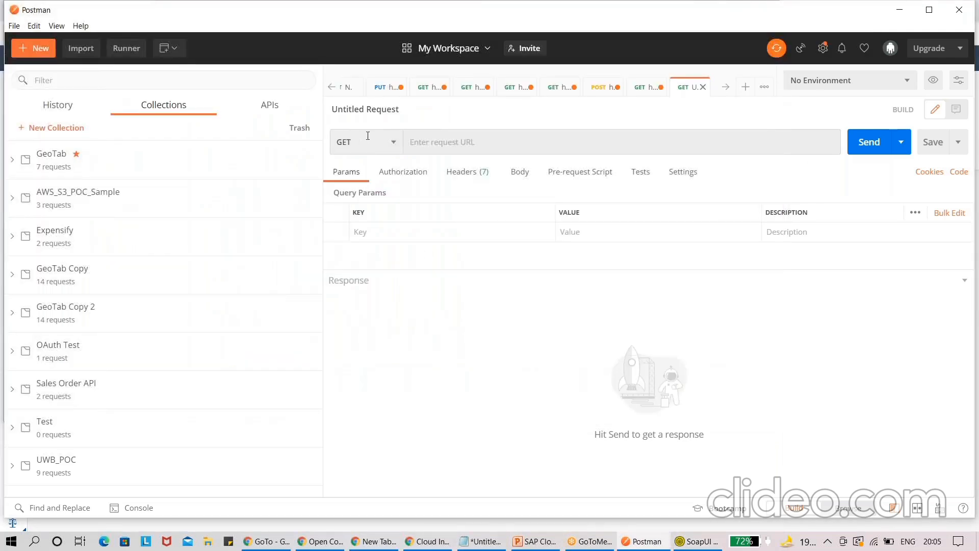
Look over Postman's request methods, then return to the ZX package in Cloud Integration.
left_click(387, 147)
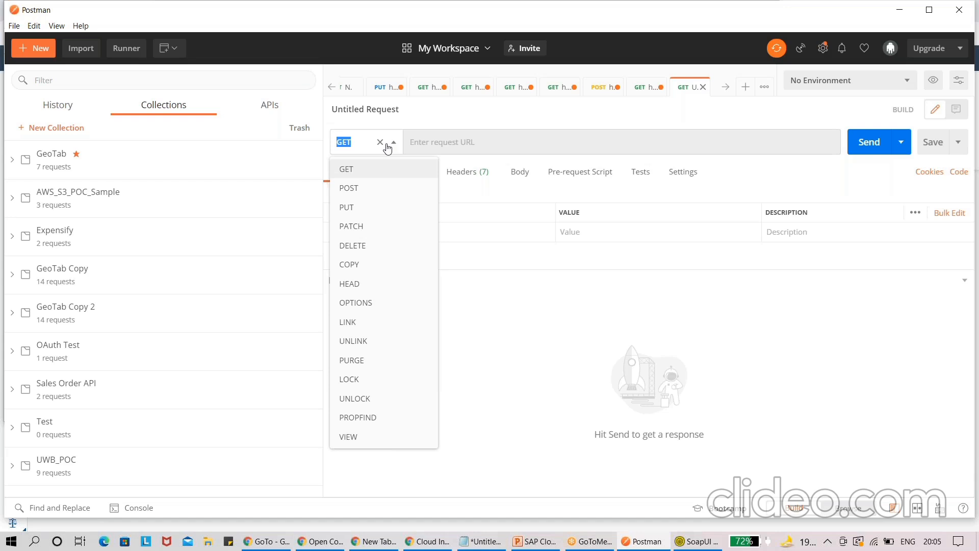
left_click(760, 18)
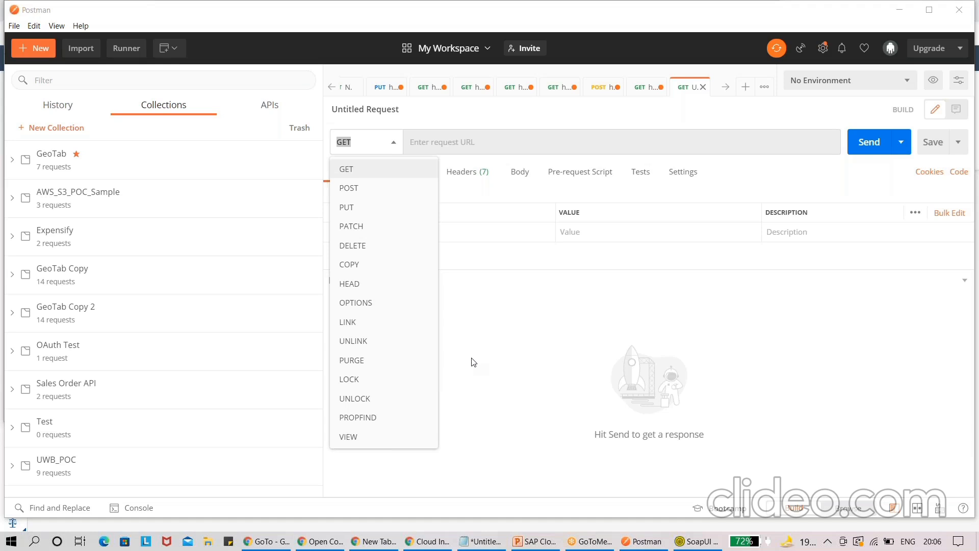
key("alt+Tab")
key("alt+Tab")
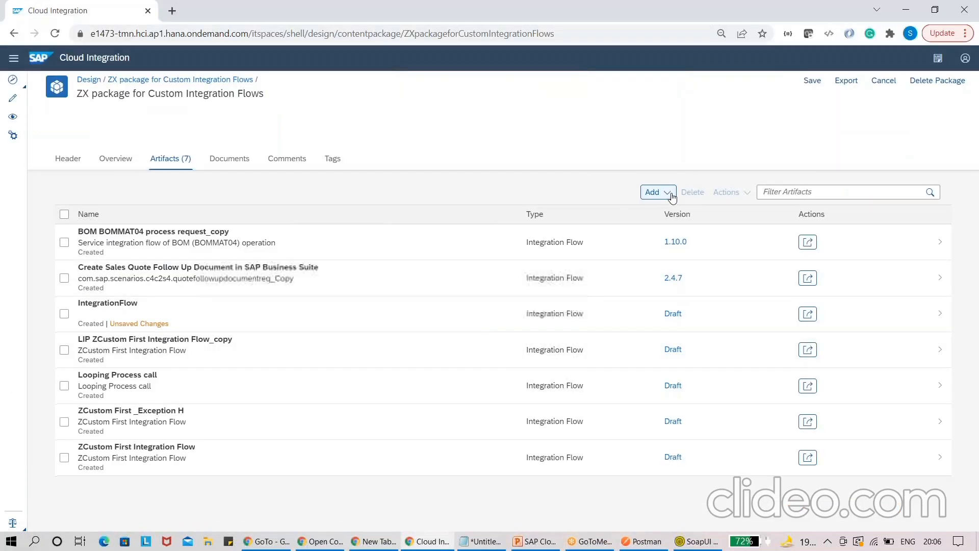
left_click(656, 192)
Create the PostmanBaseRequest integration flow, with its name also pasted as the description.
left_click(658, 215)
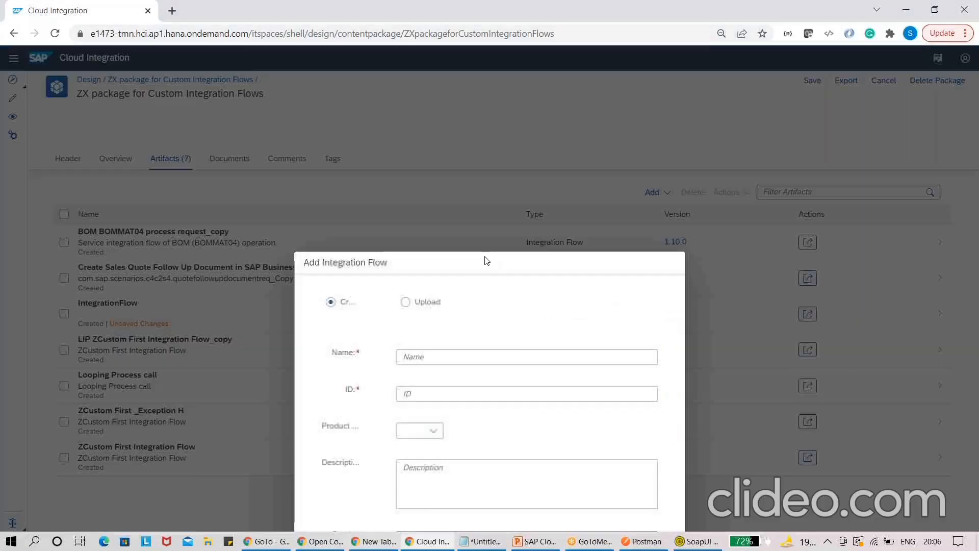
left_click(409, 227)
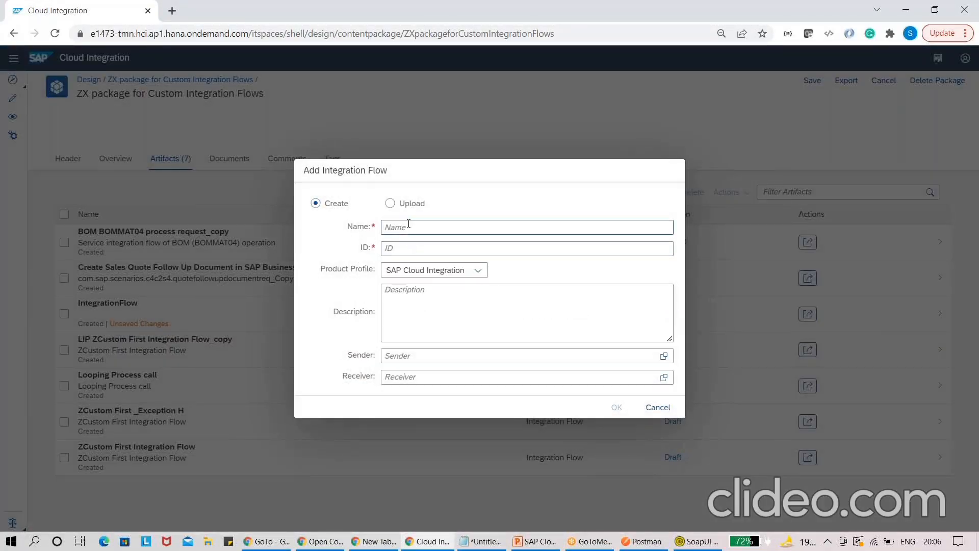
type("Postma")
type("an ")
type("Base")
type("Requesty")
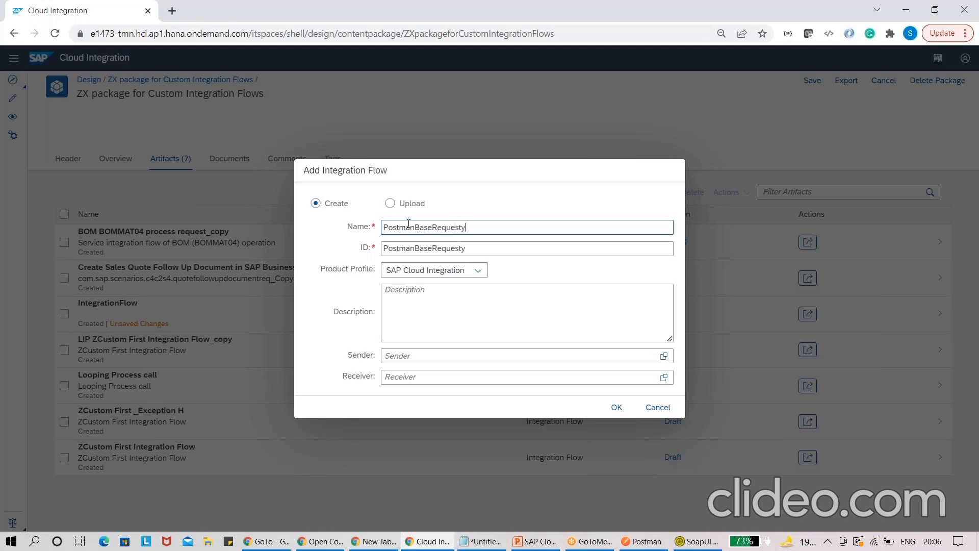
key("BackSpace")
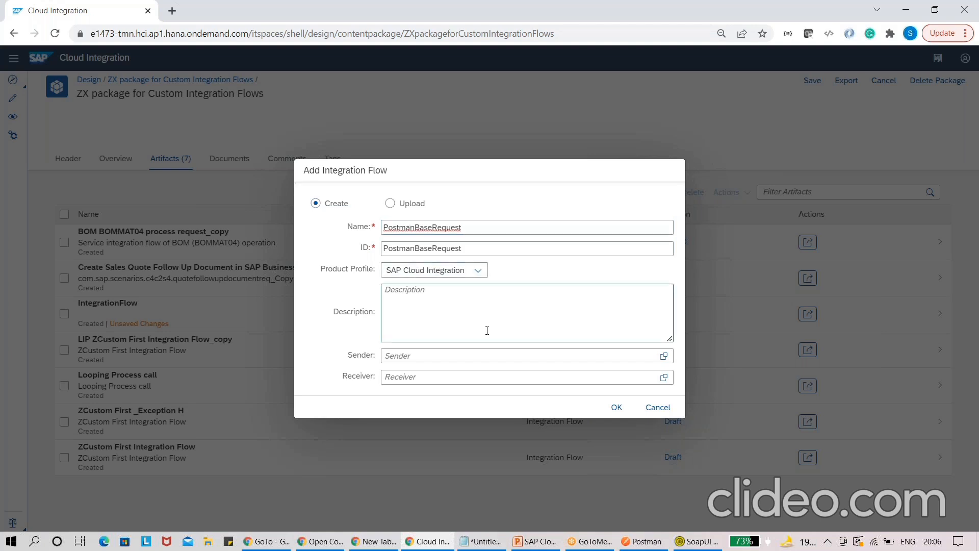
key("ctrl+a")
key("ctrl+c")
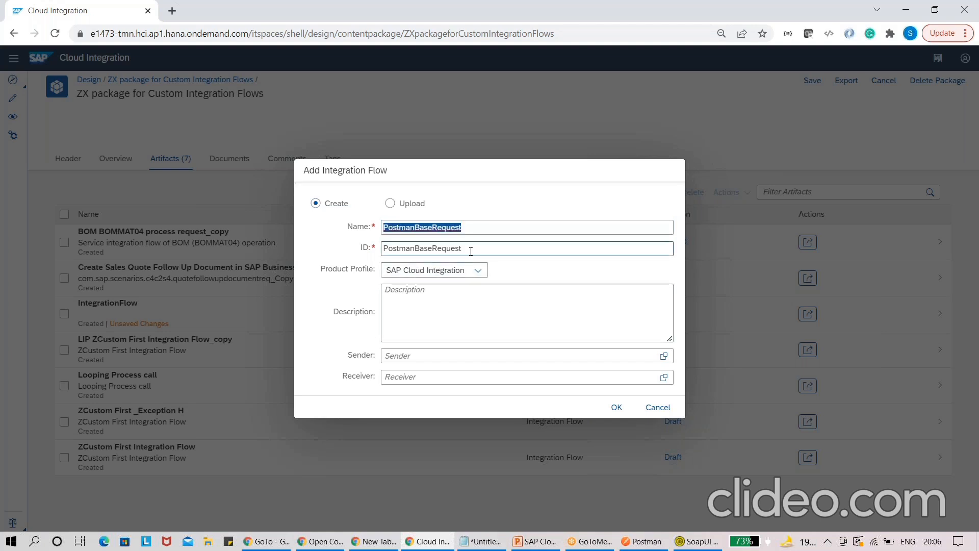
left_click(435, 306)
key("ctrl+v")
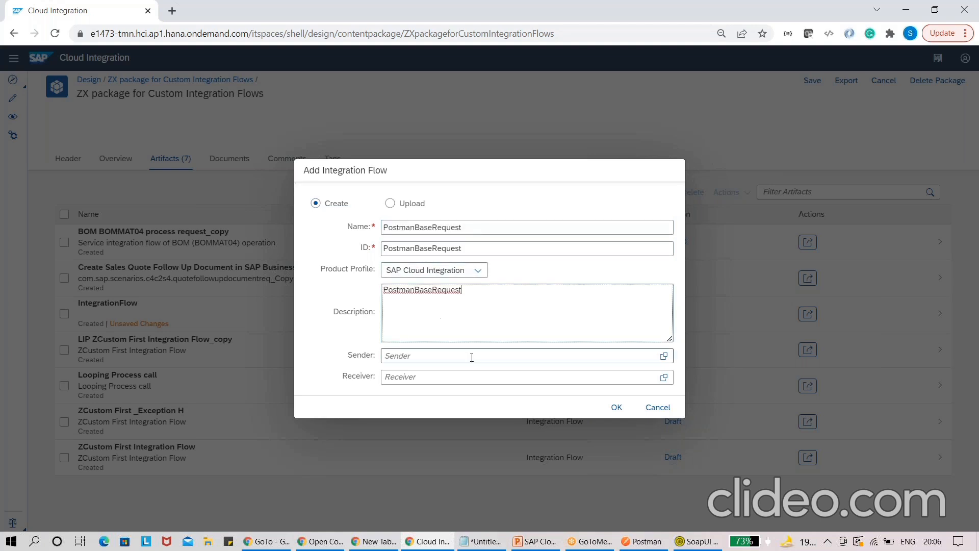
left_click(616, 407)
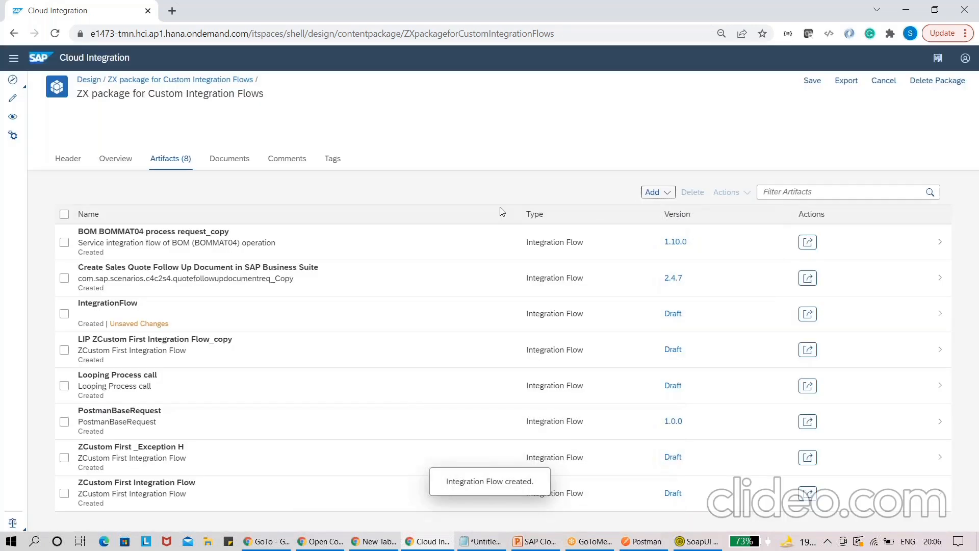
Filter the ZX package's artifacts by 'pos' to find PostmanBaseRequest.
left_click(797, 195)
type("post")
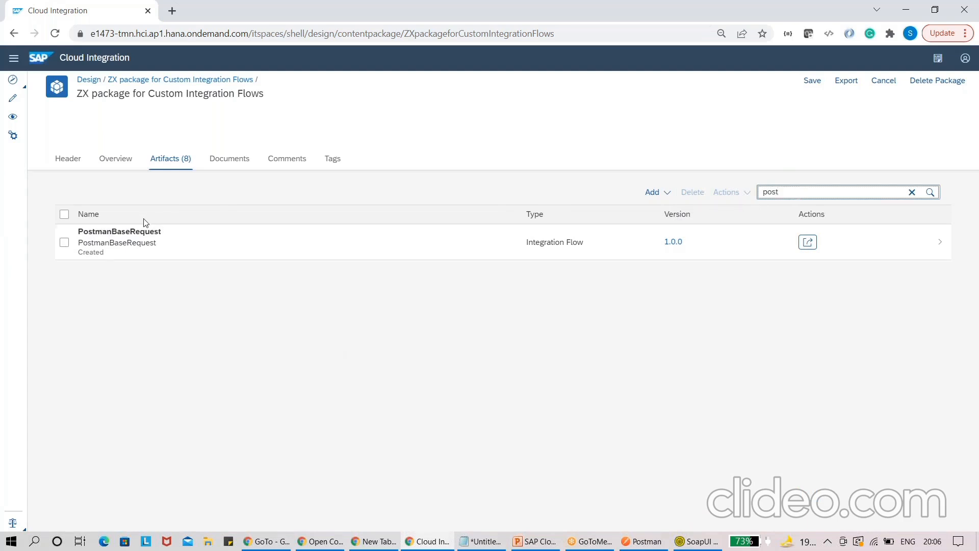
left_click(122, 235)
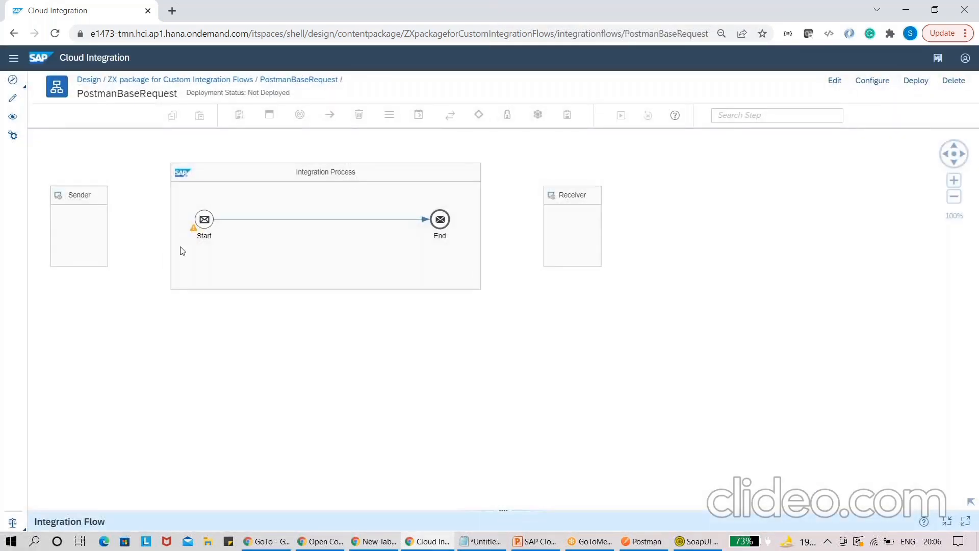
Put PostmanBaseRequest in edit mode and link Sender to Start with an HTTPS adapter.
left_click(835, 83)
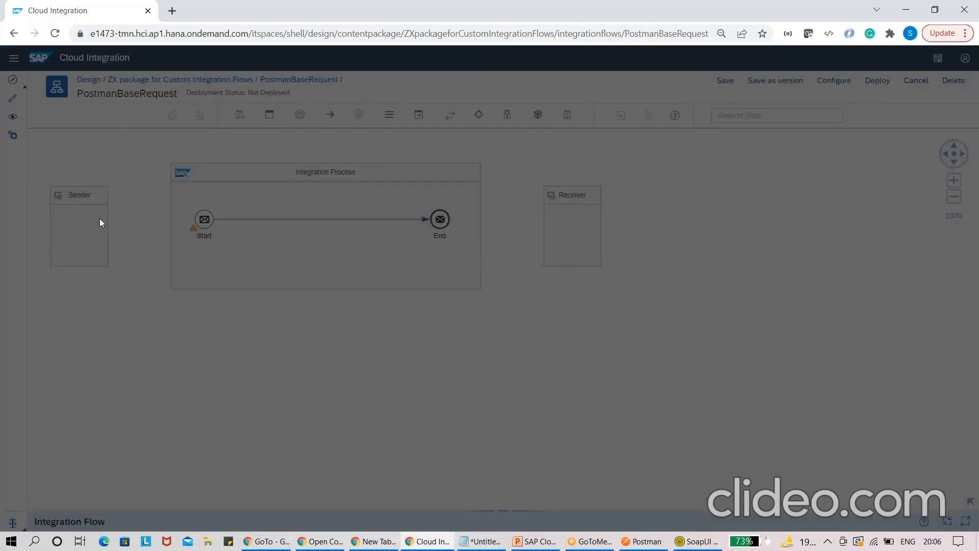
left_click(100, 219)
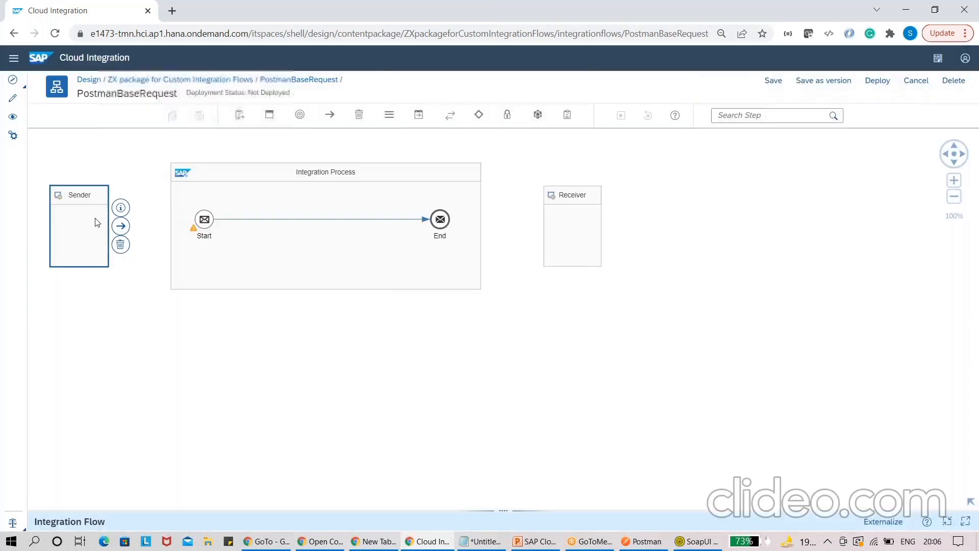
left_click_drag(122, 224, 204, 220)
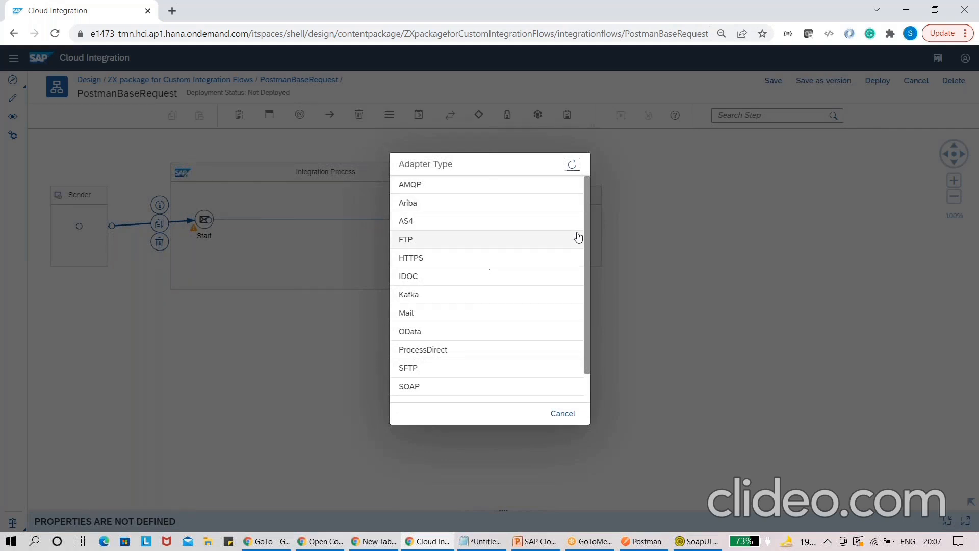
scroll(586, 226, "down", 1)
scroll(589, 244, "up", 1)
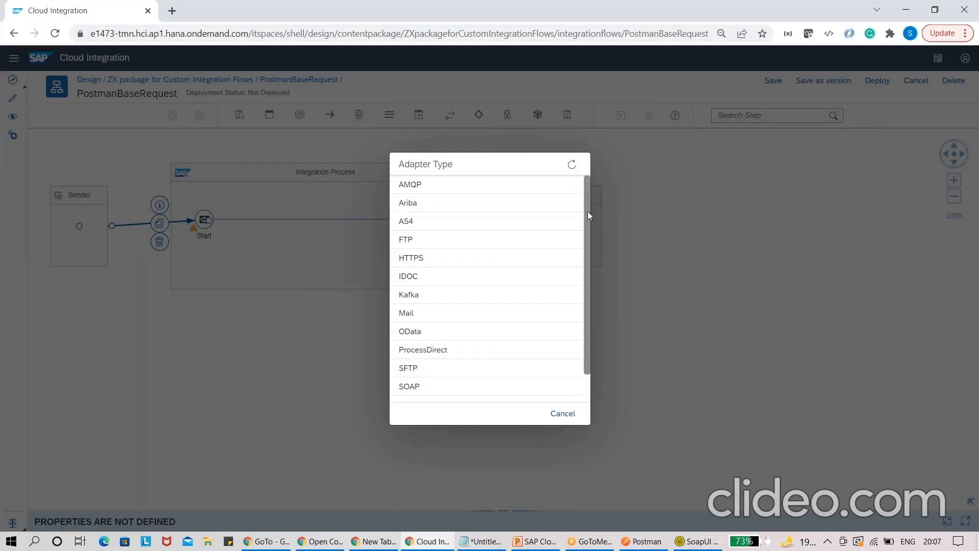
left_click(494, 262)
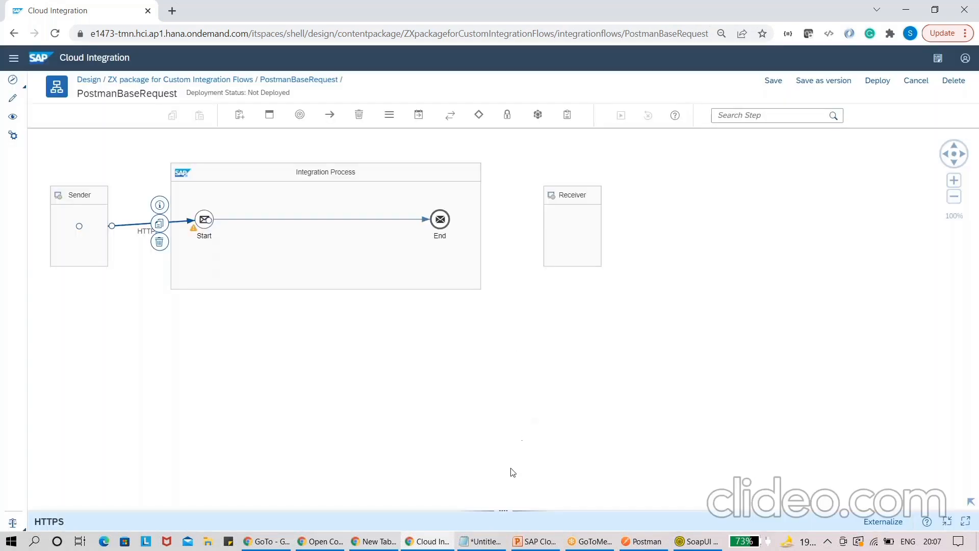
left_click_drag(504, 507, 530, 310)
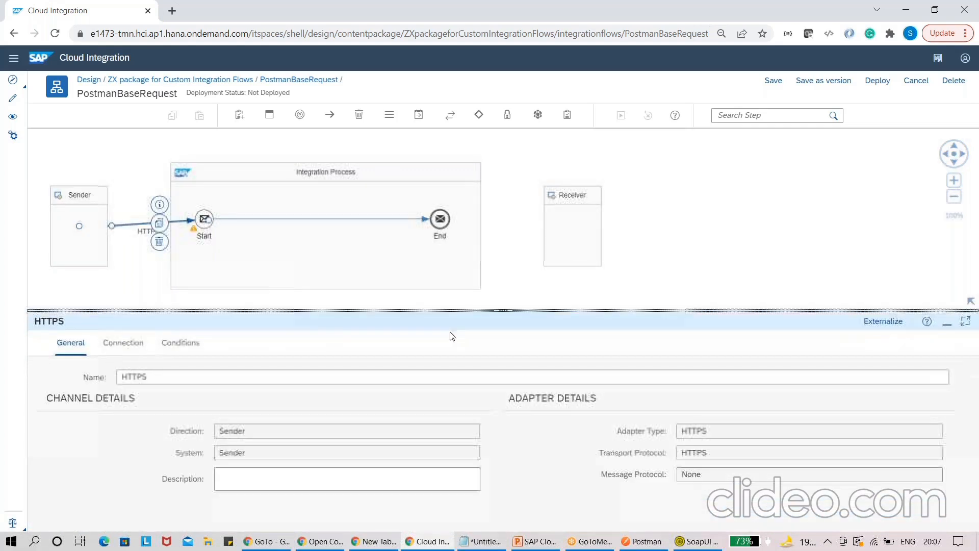
left_click(184, 343)
Check the HTTPS channel's General, Connection and Conditions tabs, then open the adapter's help page.
left_click(84, 346)
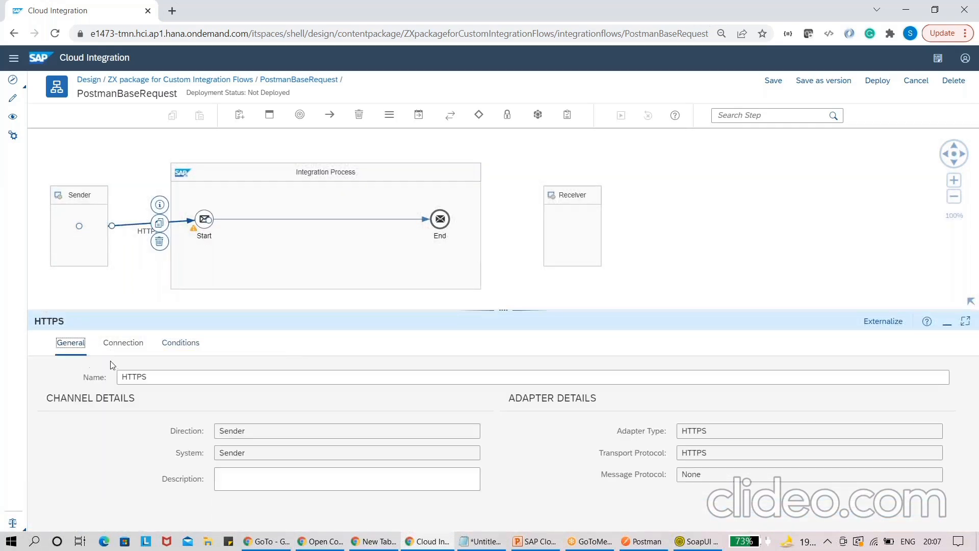
left_click_drag(502, 314, 513, 277)
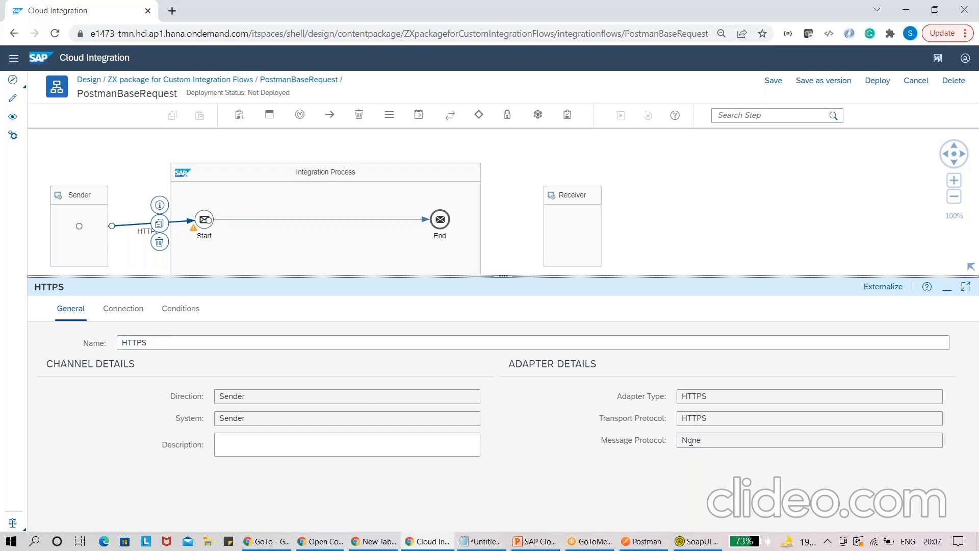
left_click(123, 309)
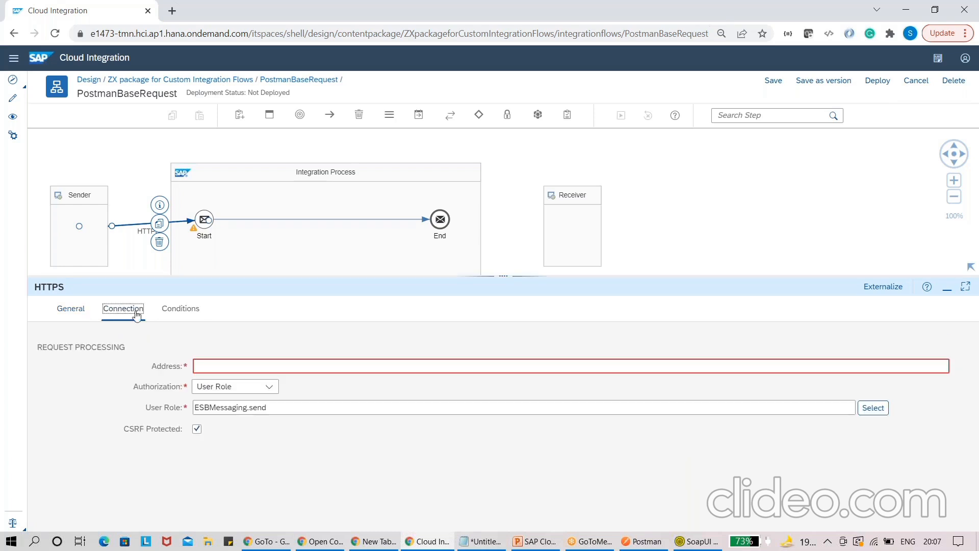
left_click(171, 312)
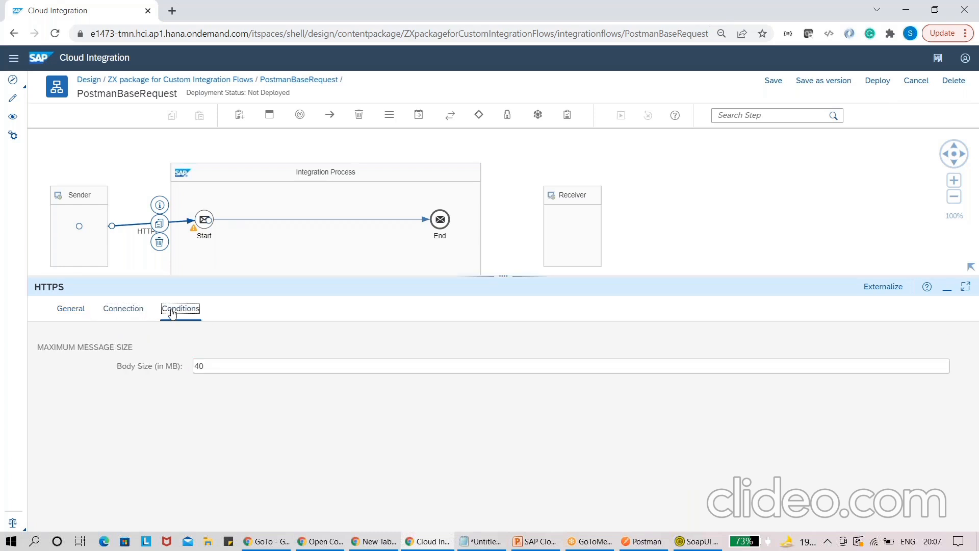
left_click(927, 289)
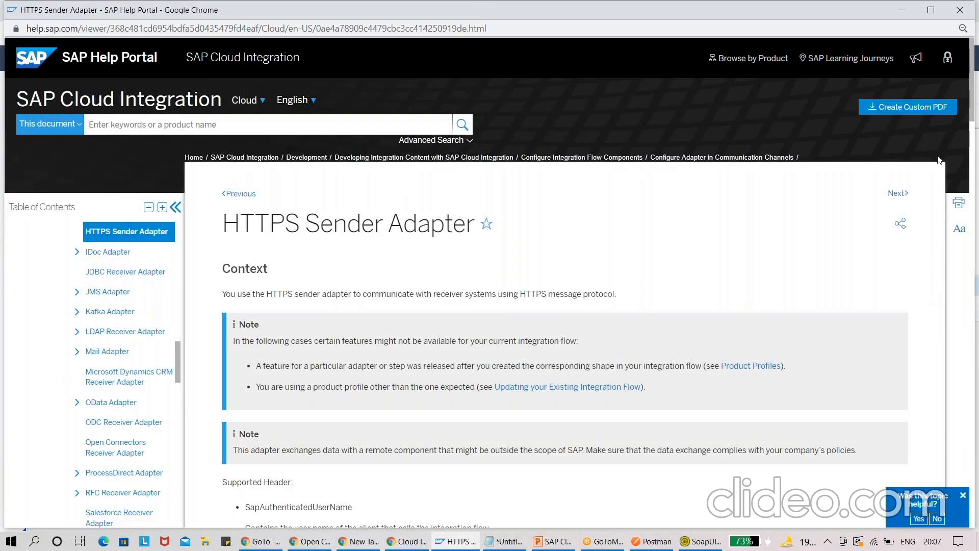
Read the HTTPS Sender Adapter help's Connection and Authorization sections, then close the help window.
left_click_drag(973, 81, 965, 161)
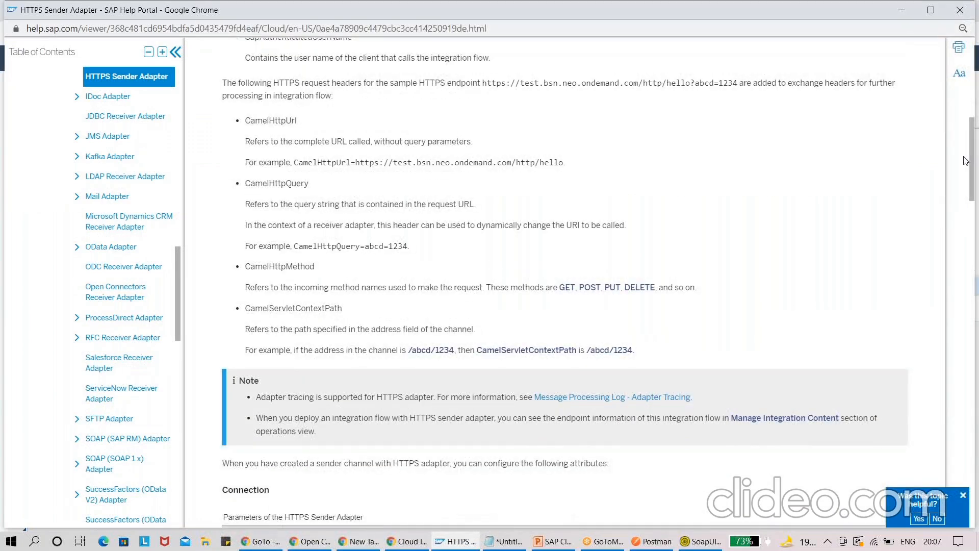
left_click_drag(968, 161, 944, 174)
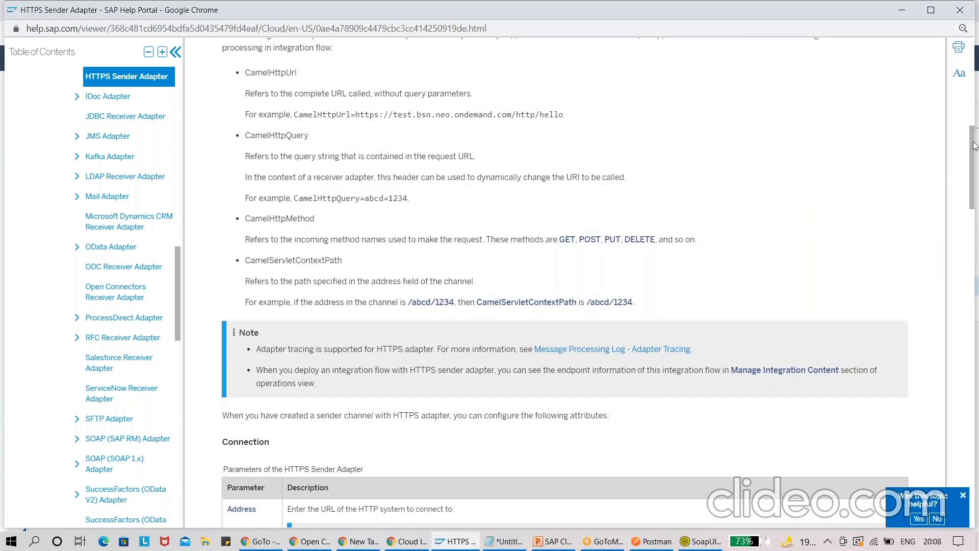
left_click_drag(974, 148, 977, 284)
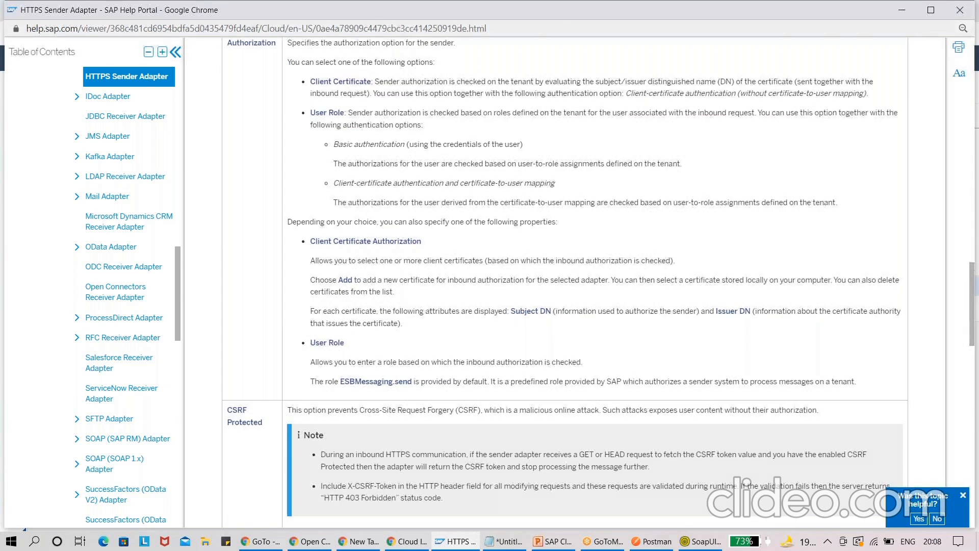
left_click_drag(270, 14, 284, 90)
left_click(972, 86)
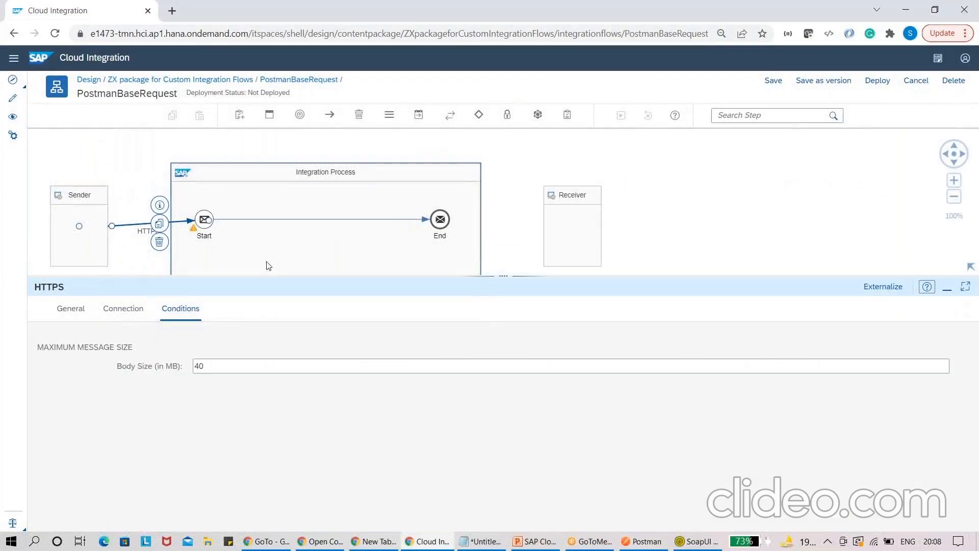
Set the HTTPS sender channel's Address to /postmanX on the Connection tab.
left_click(70, 311)
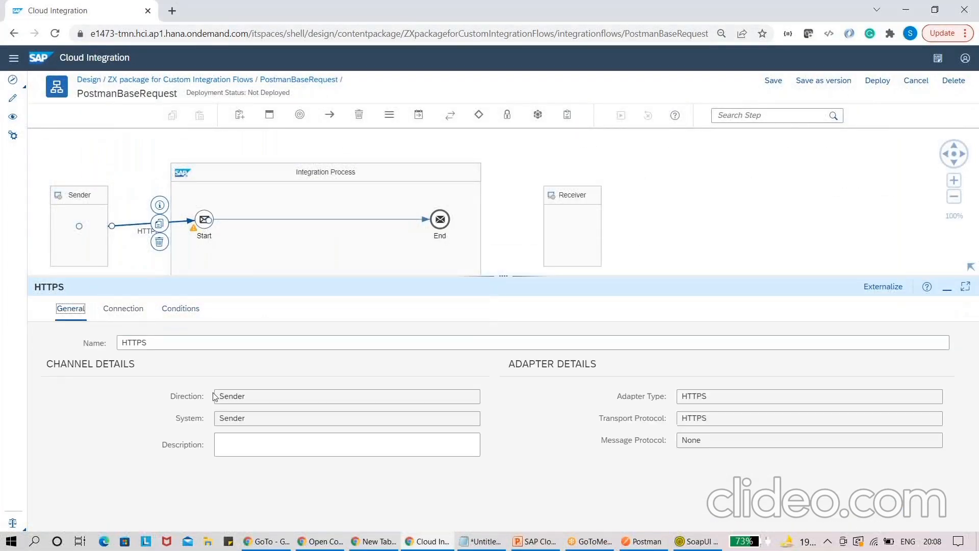
left_click(130, 313)
left_click(208, 361)
type("/post,am")
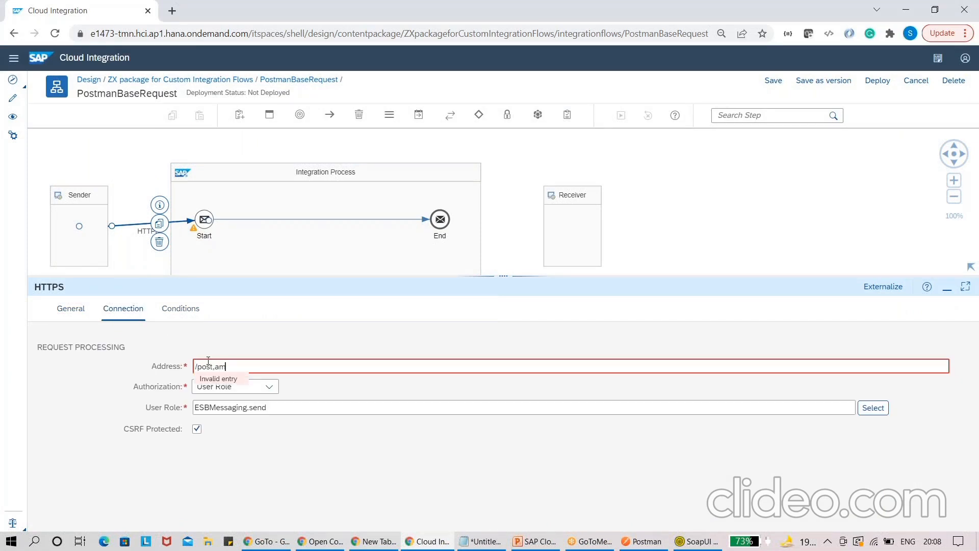
key("BackSpace")
key("BackSpace")
key("BackSpace")
type("manX")
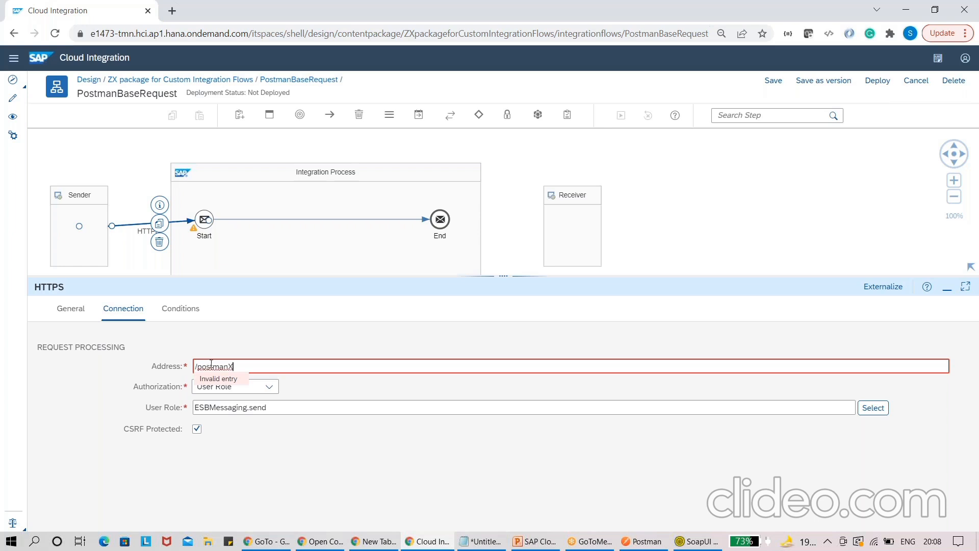
Set Authorization to User Role and turn off CSRF protection.
left_click(269, 387)
left_click(241, 404)
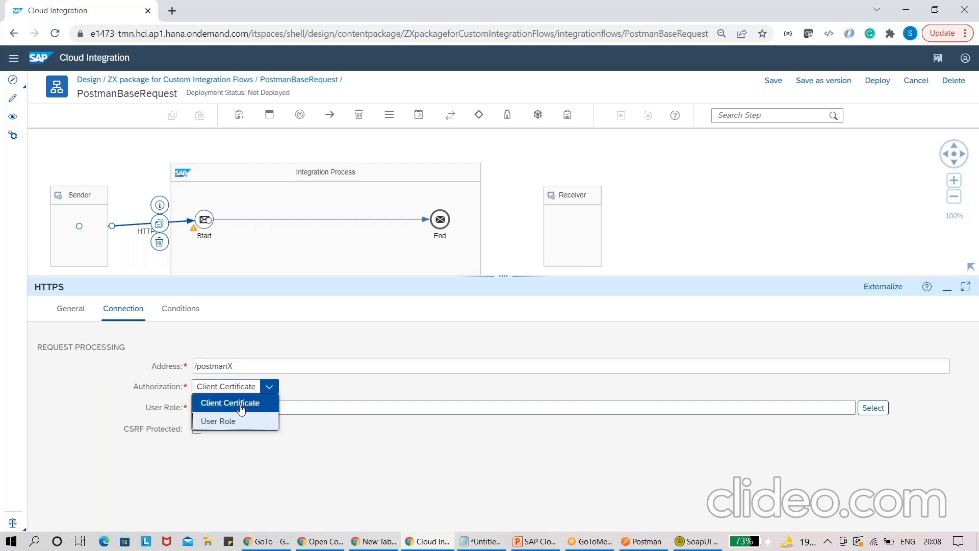
left_click(270, 388)
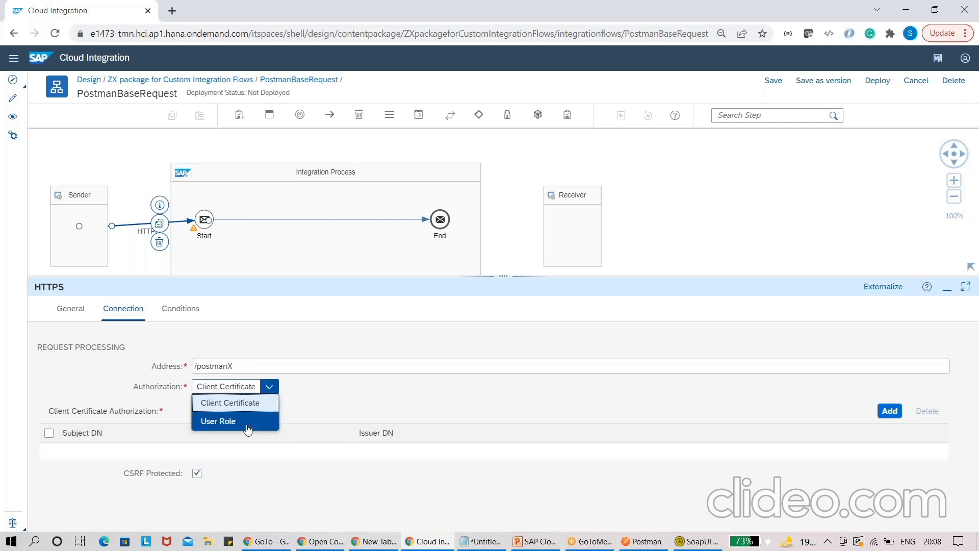
left_click(249, 426)
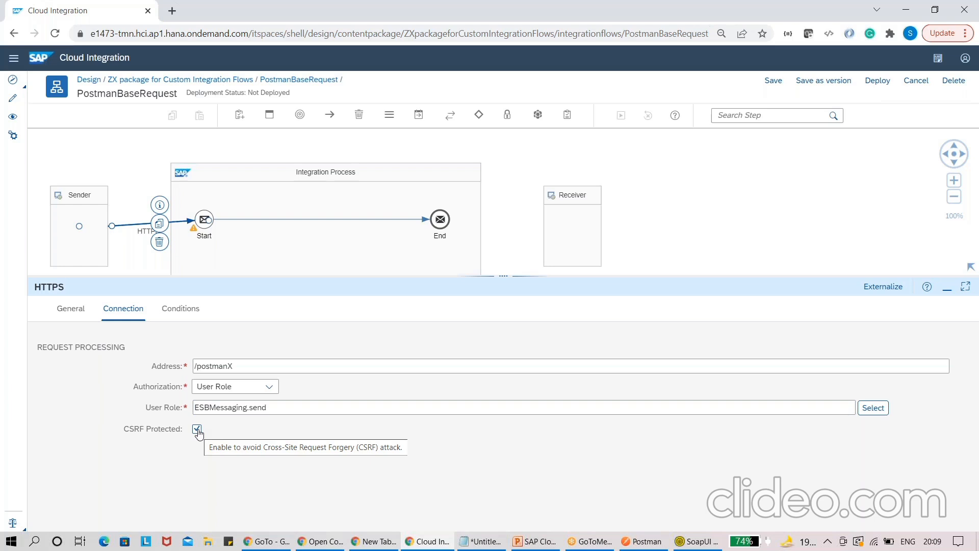
left_click(197, 430)
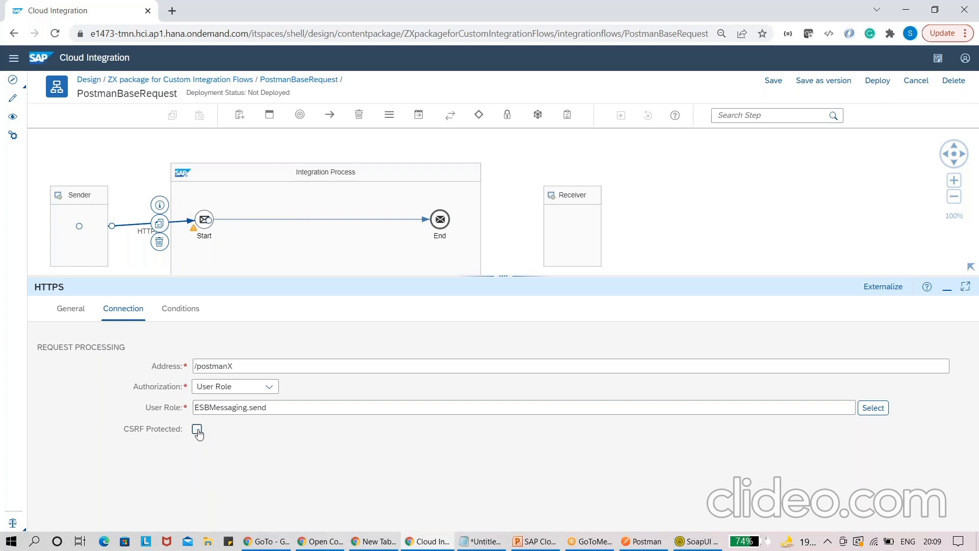
left_click(420, 117)
Insert a Content Modifier between Start and End and add an exchange property row.
left_click(424, 162)
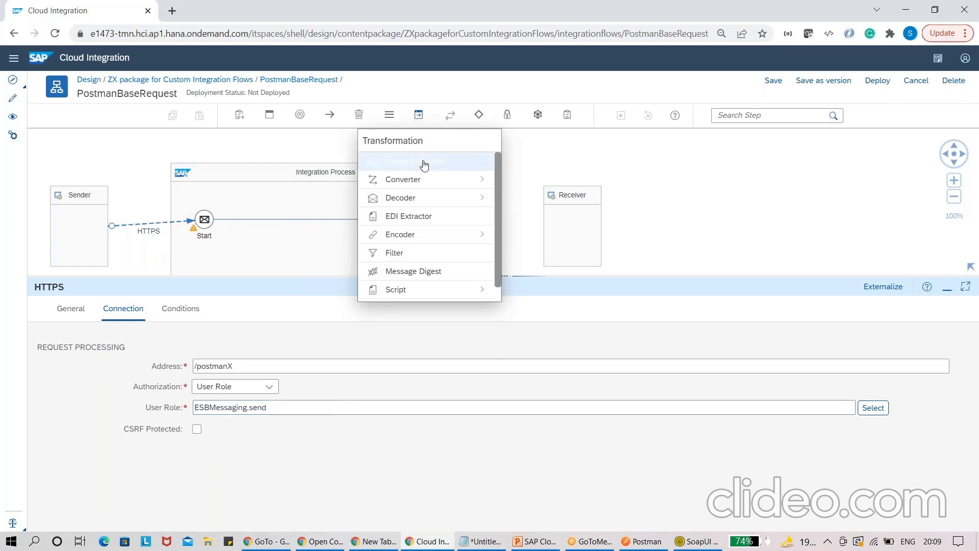
left_click(314, 220)
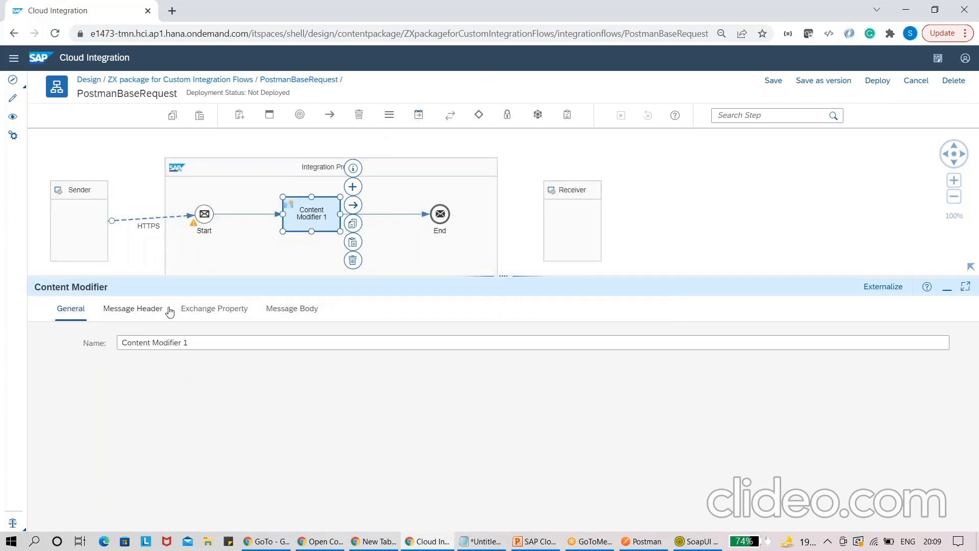
left_click(215, 309)
left_click(890, 347)
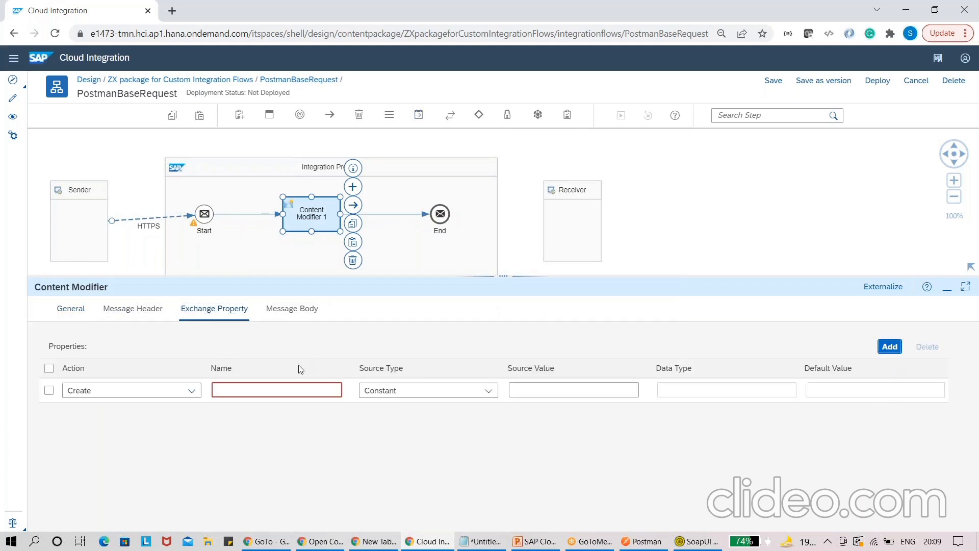
Define exchange property 'Property' as Expression ${body} with type java.lang.String.
left_click(295, 389)
type("Property")
key("Tab")
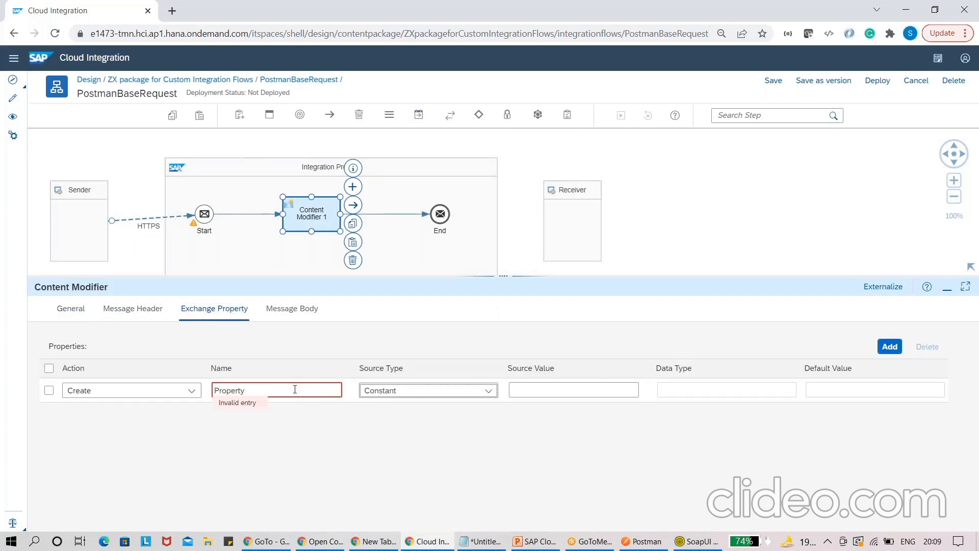
key("Down")
key("Down")
key("Up")
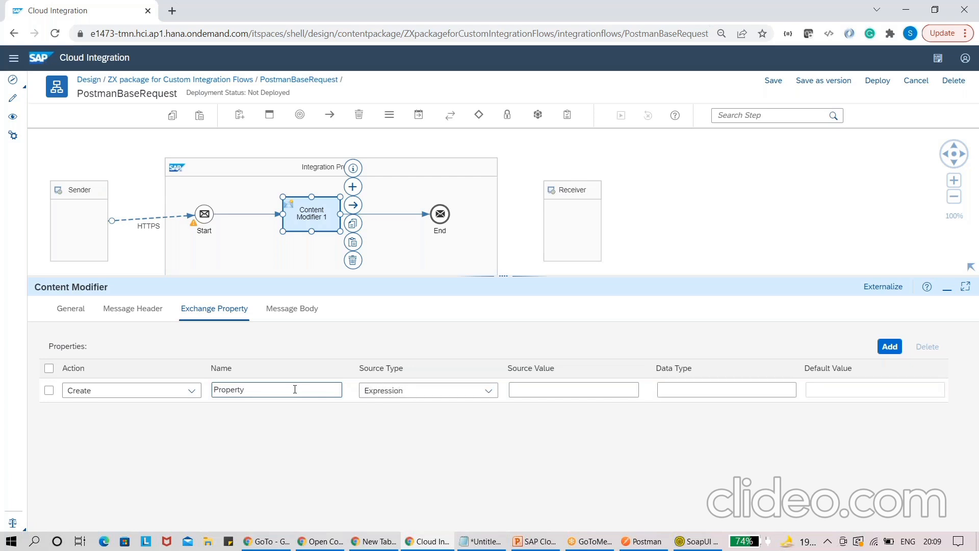
type("${}")
type("body")
key("Tab")
type("java.lang.String")
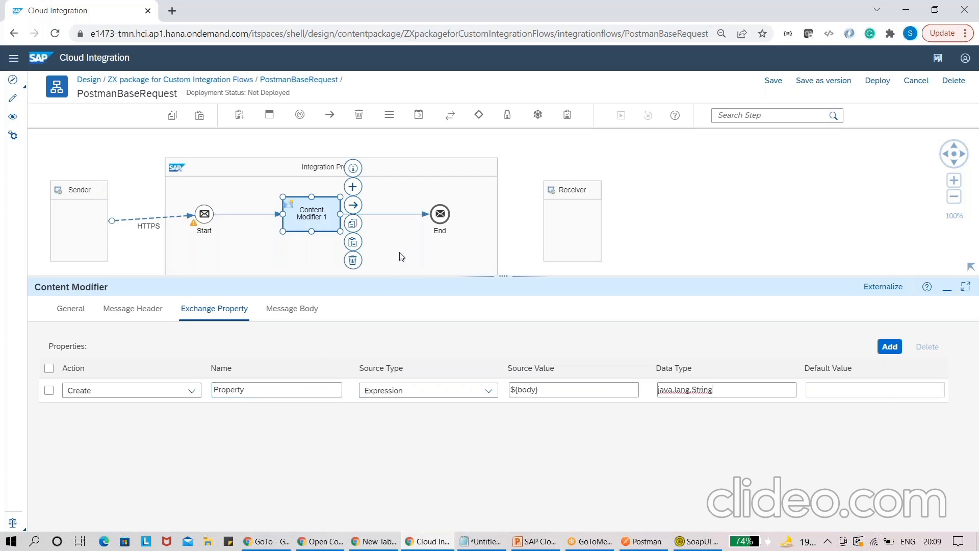
left_click(773, 81)
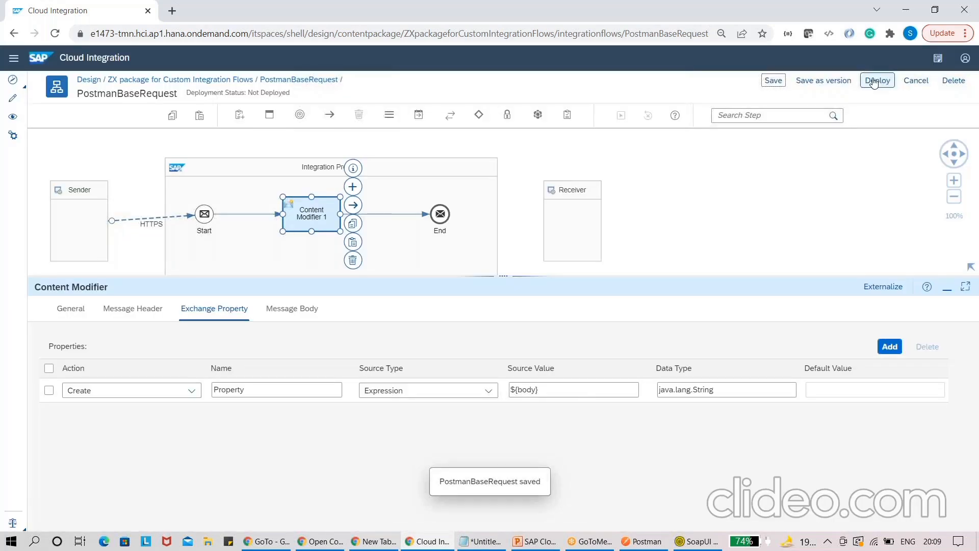
Deploy PostmanBaseRequest, confirming the prompt and dismissing the deployment notice.
left_click(873, 82)
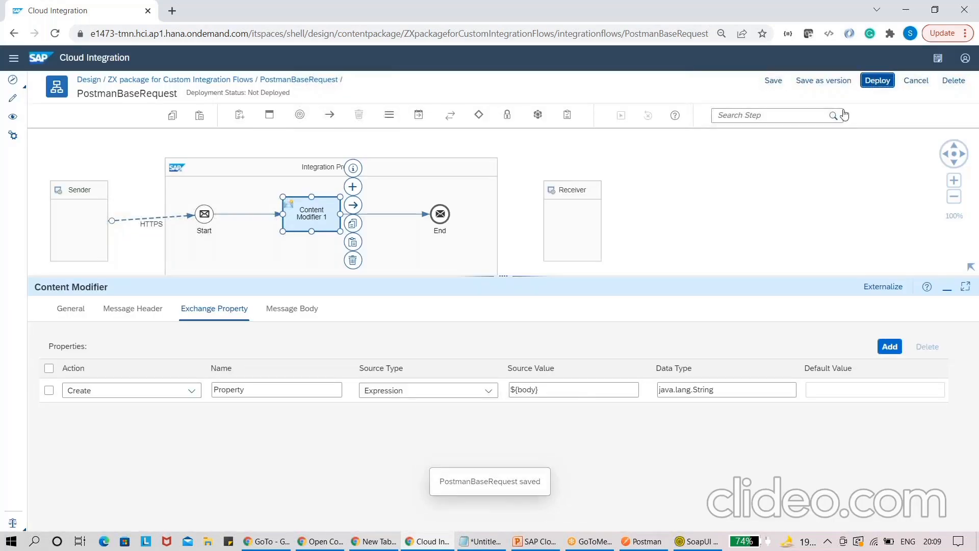
left_click(518, 317)
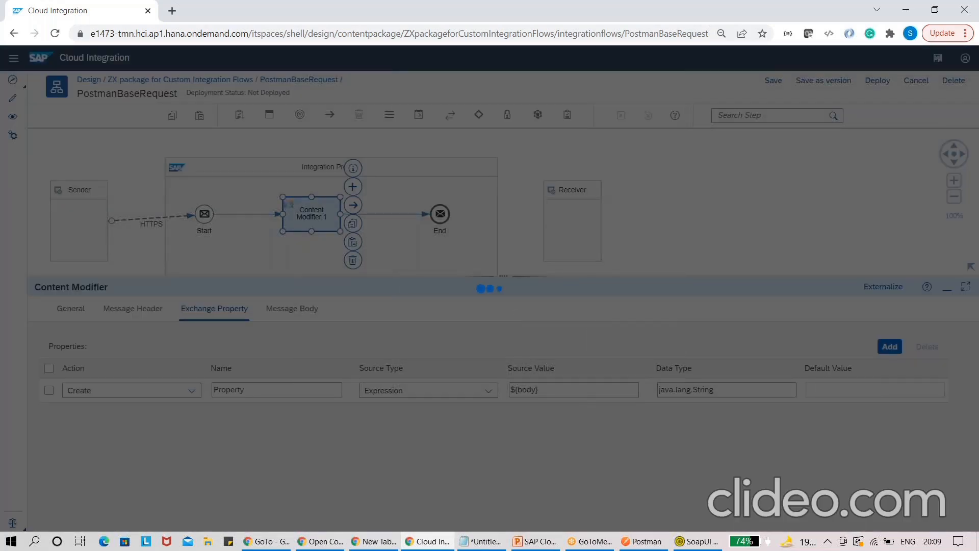
left_click(559, 315)
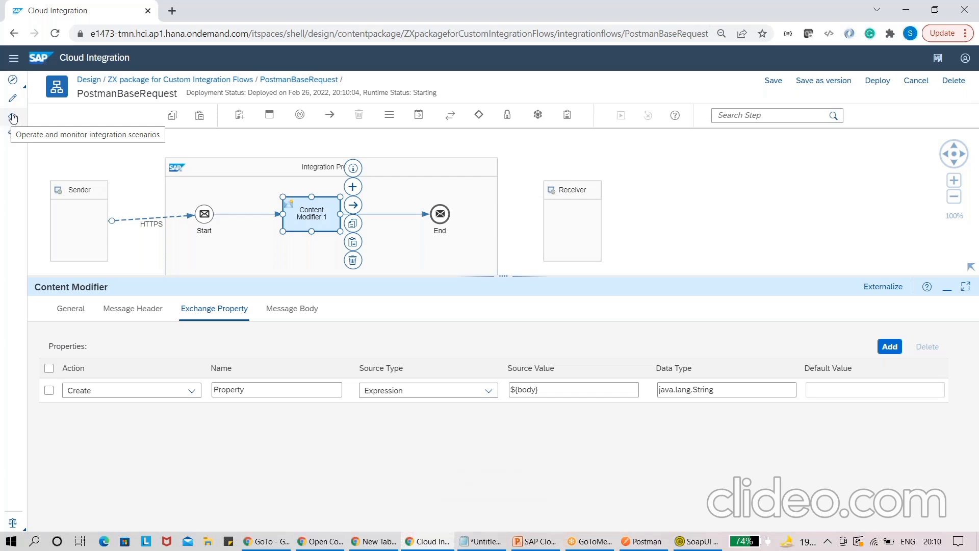
left_click(13, 118)
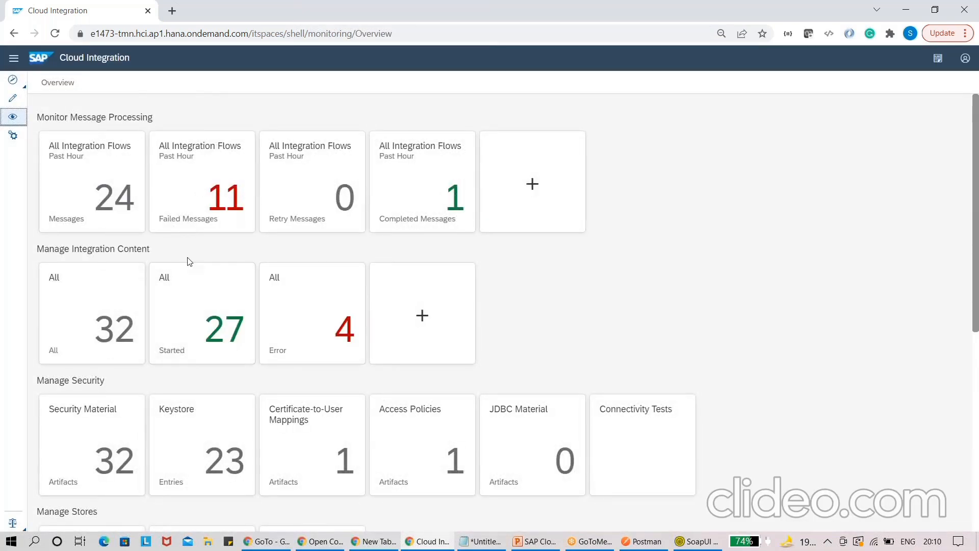
Repeatedly reload the Monitor overview while waiting for PostmanBaseRequest to start.
left_click(14, 119)
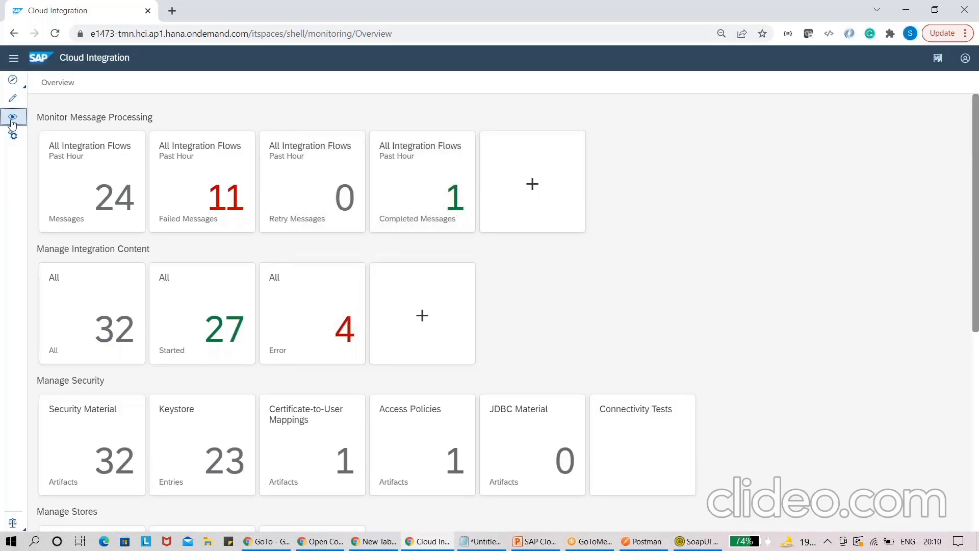
left_click(14, 119)
left_click(14, 117)
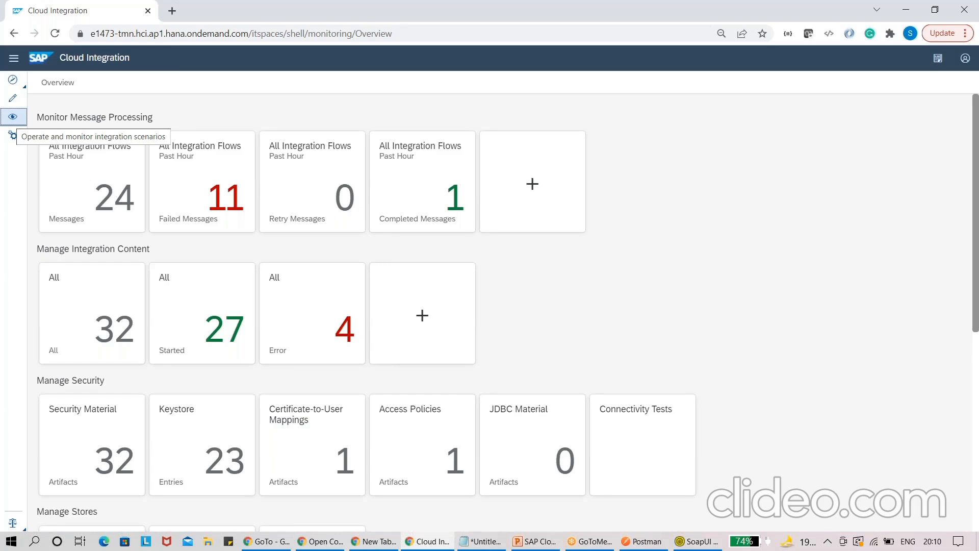
left_click(14, 118)
left_click(14, 117)
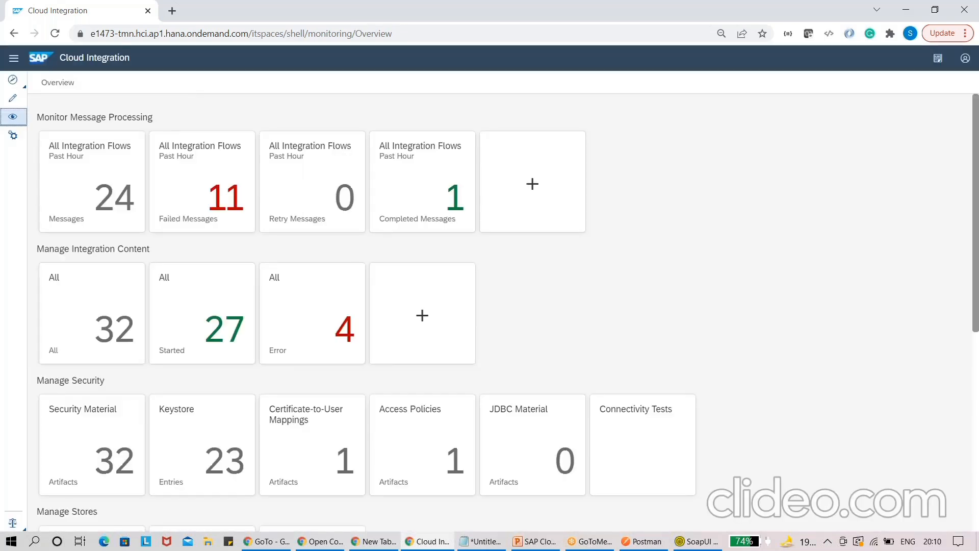
left_click(14, 118)
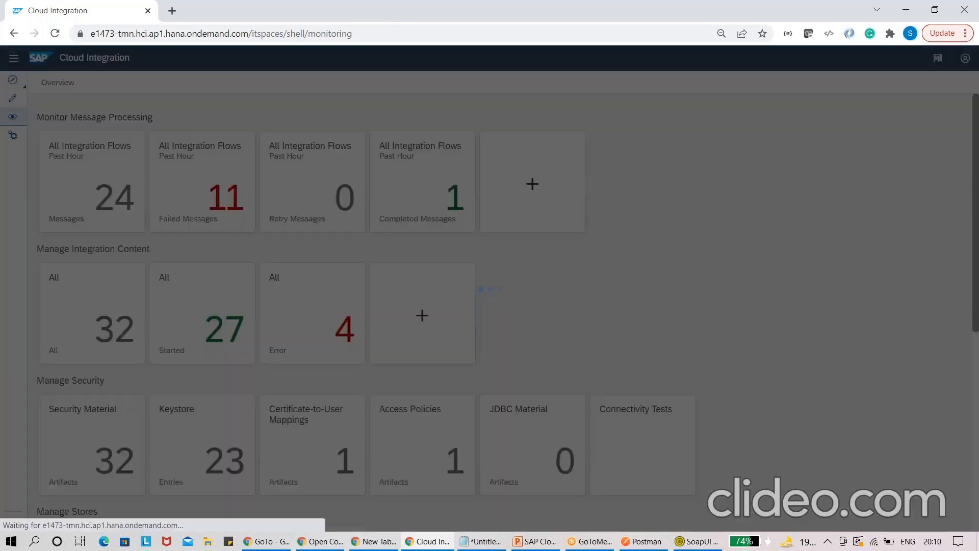
left_click(14, 117)
left_click(14, 118)
left_click(13, 118)
left_click(14, 118)
left_click(14, 118)
left_click(14, 117)
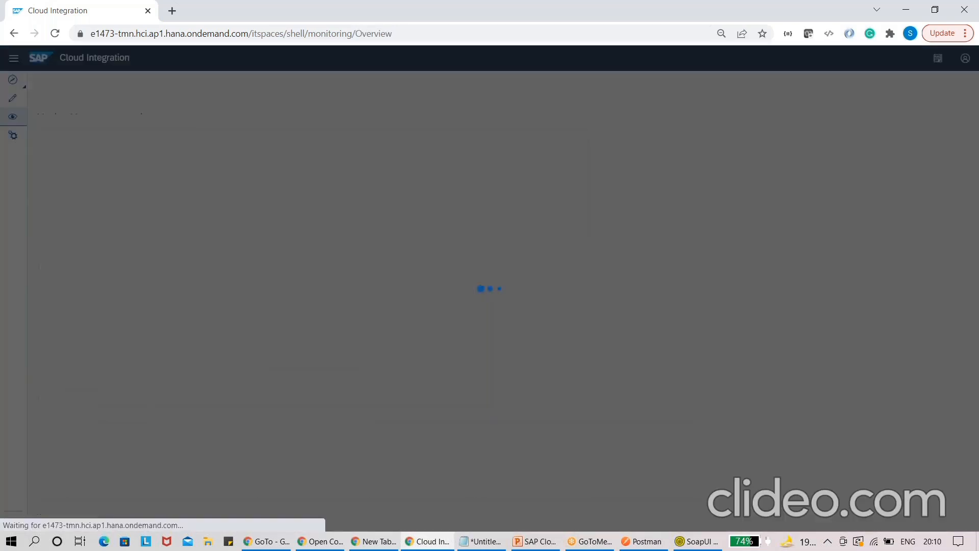
left_click(14, 118)
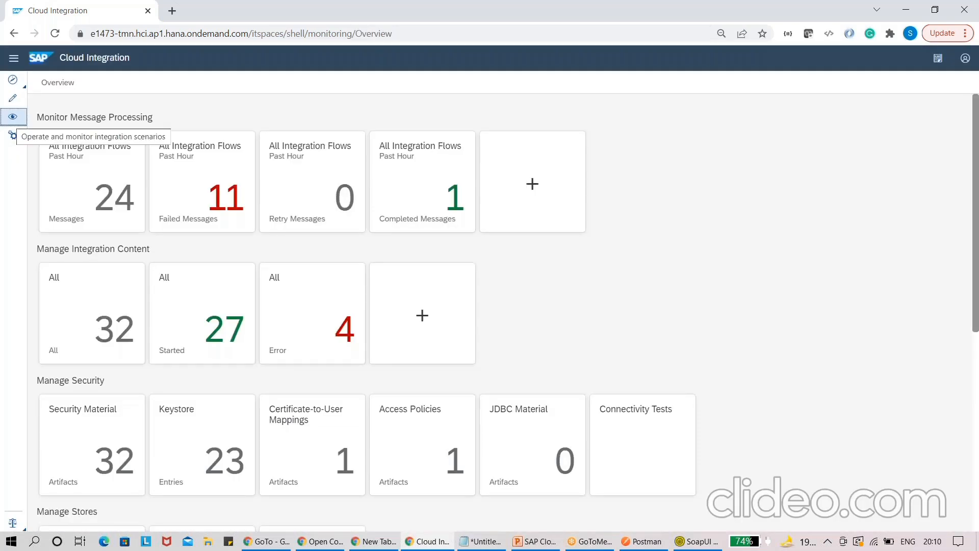
left_click(14, 118)
left_click(14, 117)
left_click(14, 117)
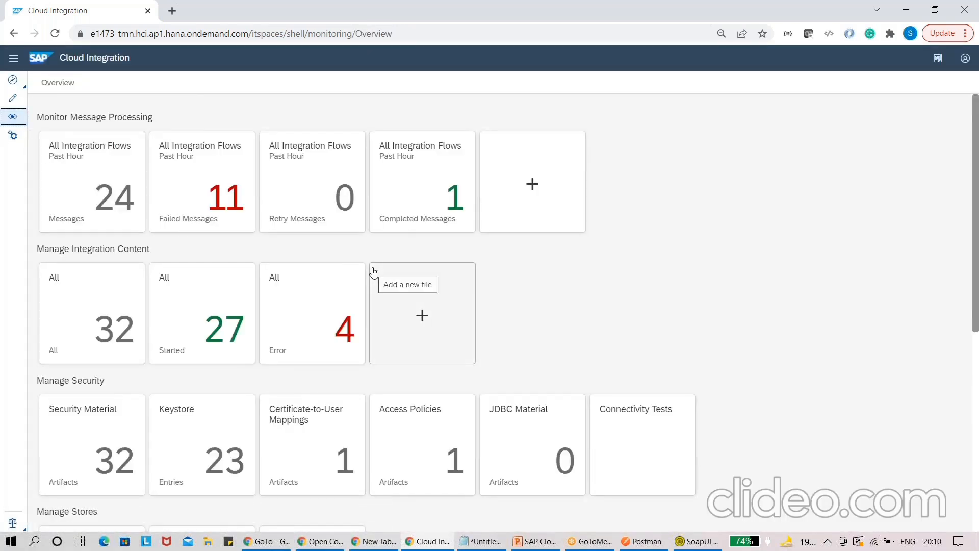
left_click(721, 18)
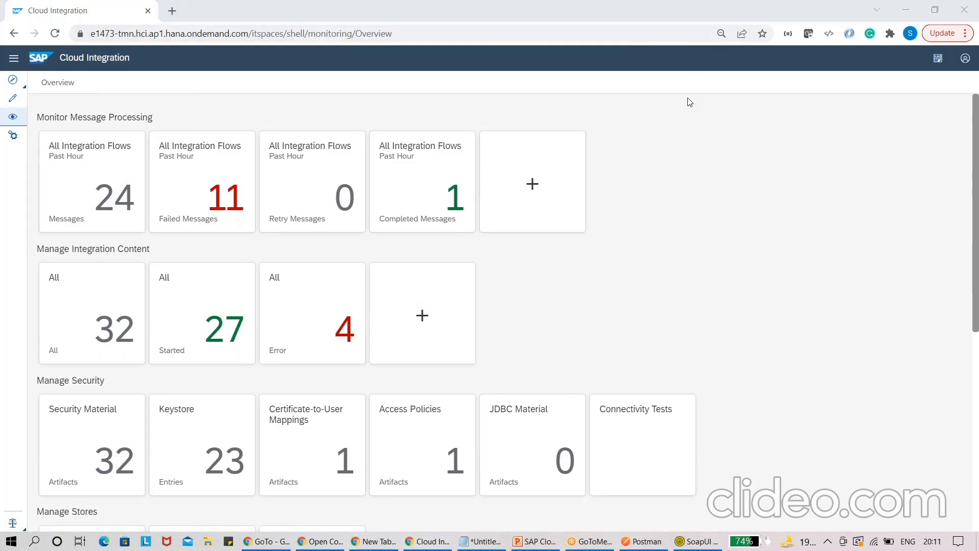
left_click(11, 118)
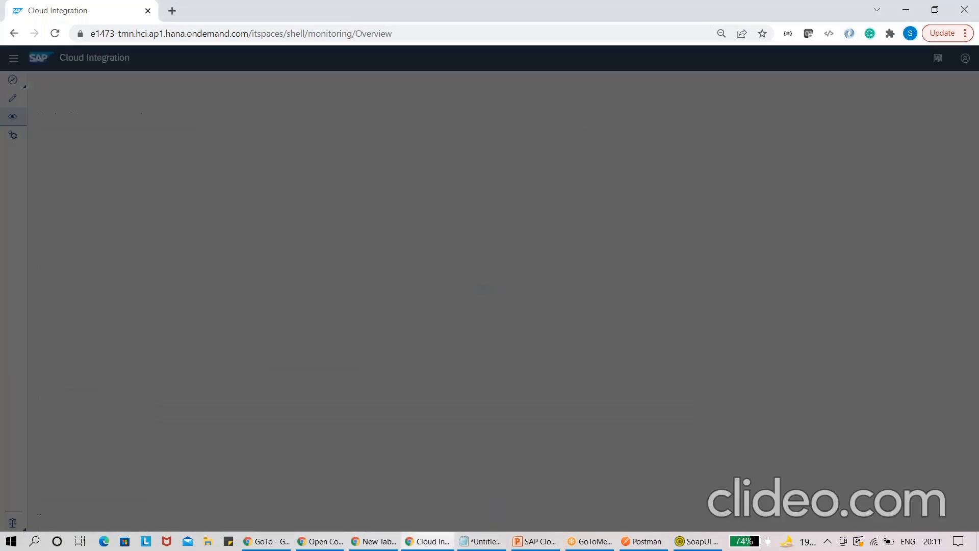
left_click(12, 117)
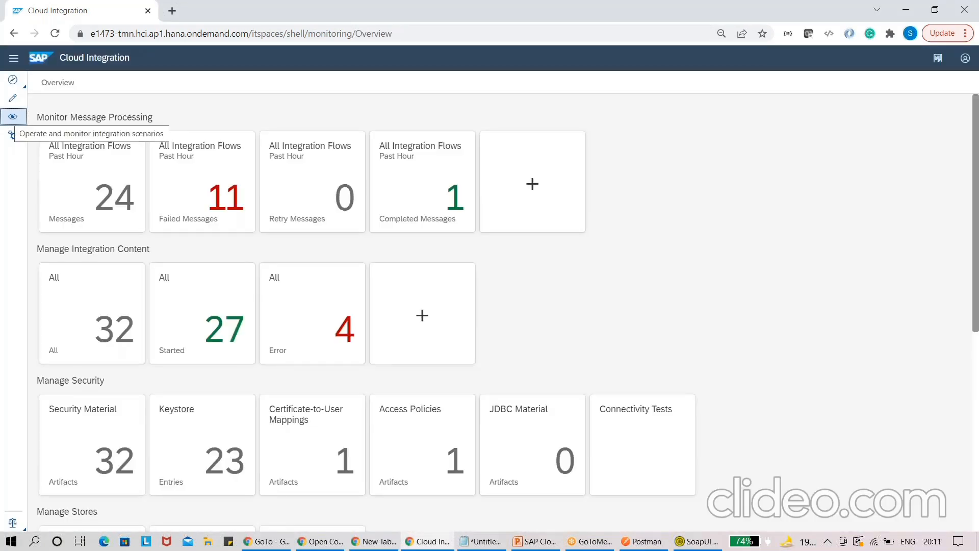
left_click(12, 117)
left_click(13, 116)
left_click(13, 116)
left_click(13, 117)
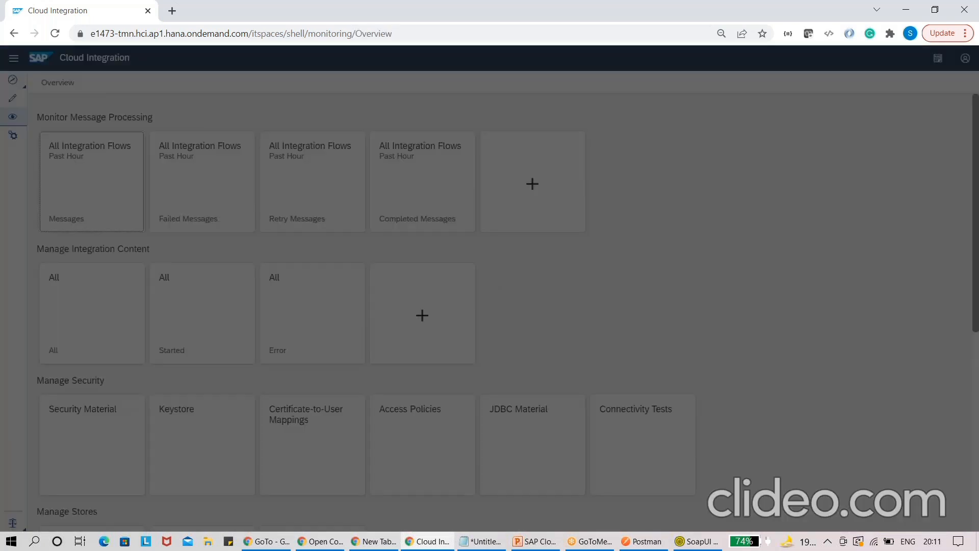
left_click(13, 117)
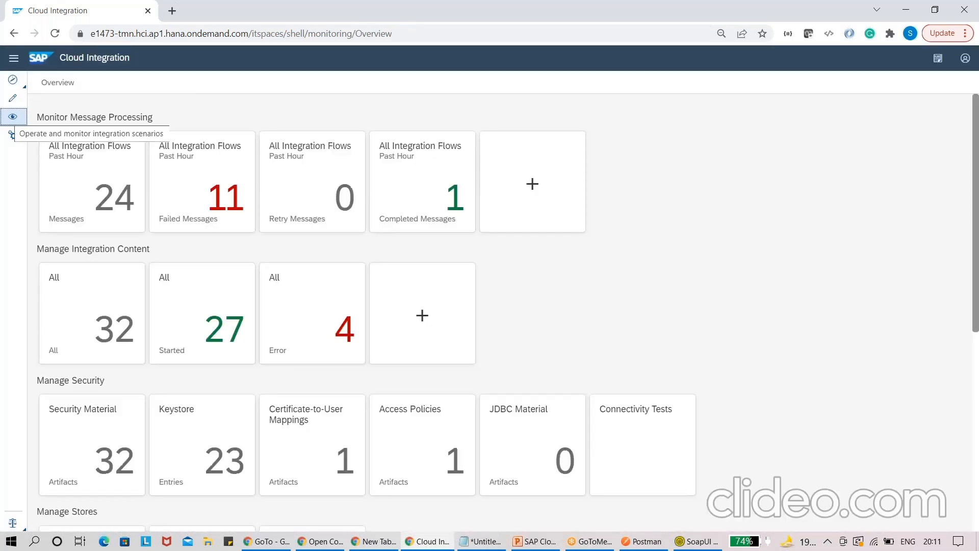
left_click(14, 117)
left_click(13, 117)
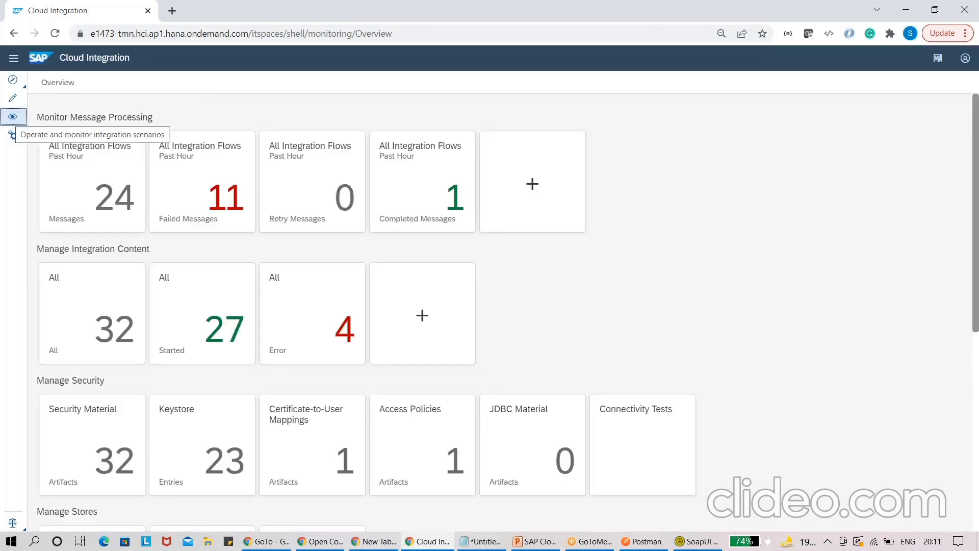
Open the Manage Integration Content 'All' list, then bring Postman to the front.
left_click(13, 120)
left_click(96, 327)
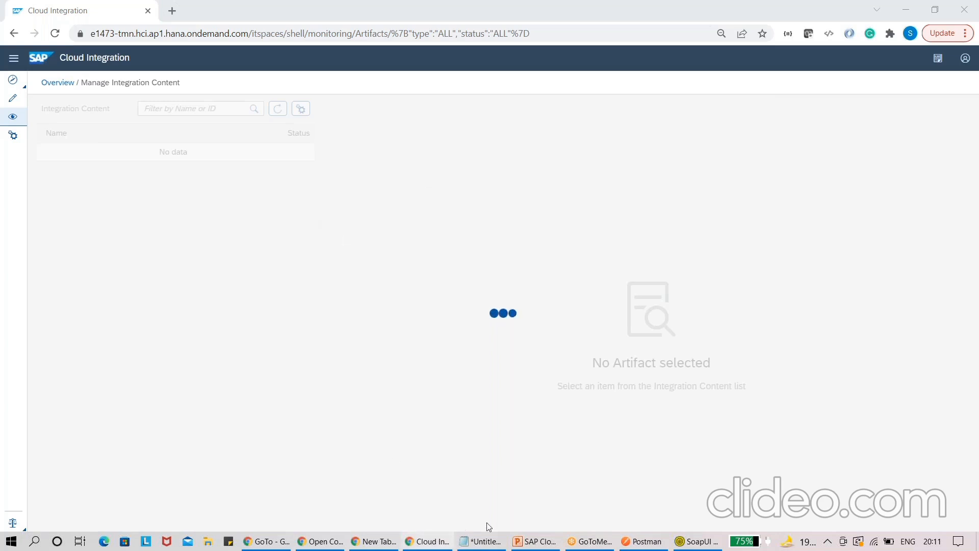
left_click(643, 541)
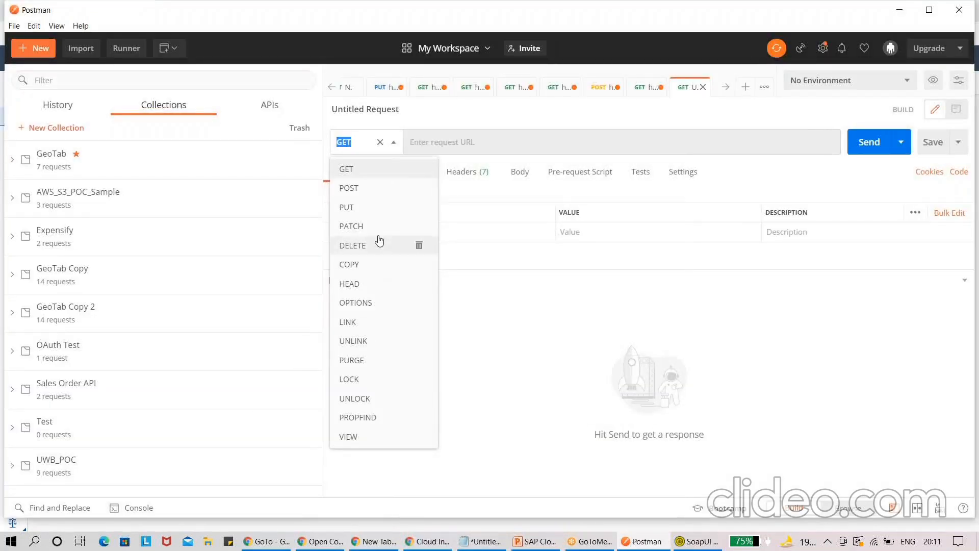
Browse Postman's New, new-tab and request-method menus, then minimize Postman back to Cloud Integration.
left_click(34, 51)
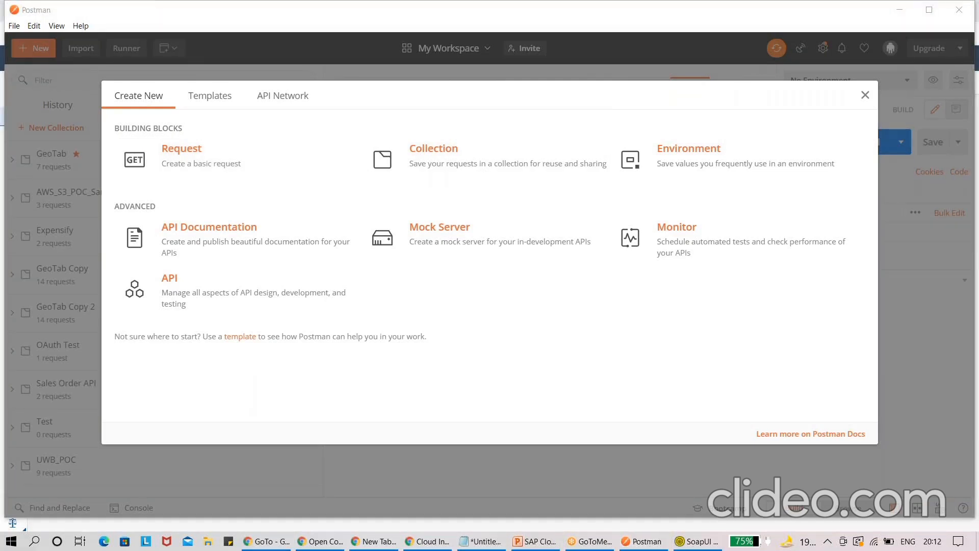
left_click(701, 542)
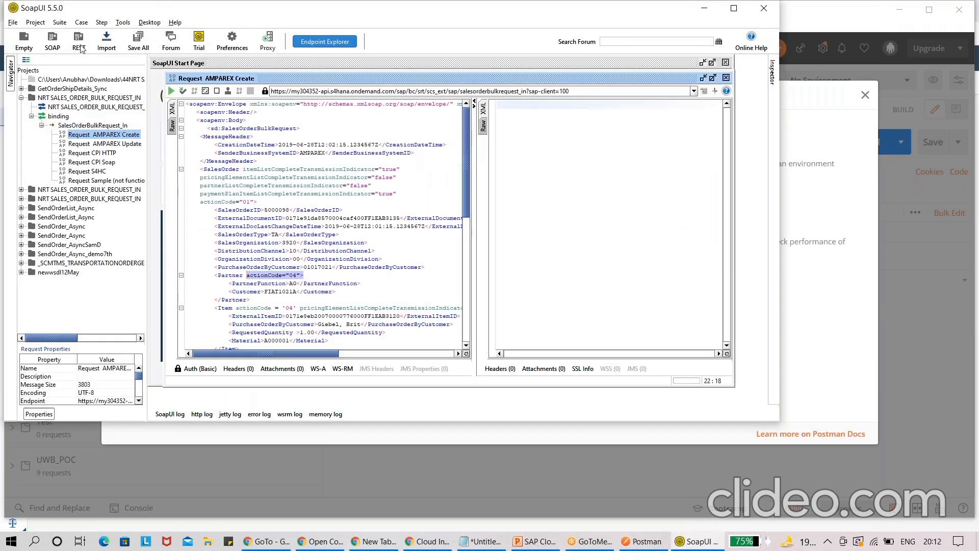
left_click(705, 8)
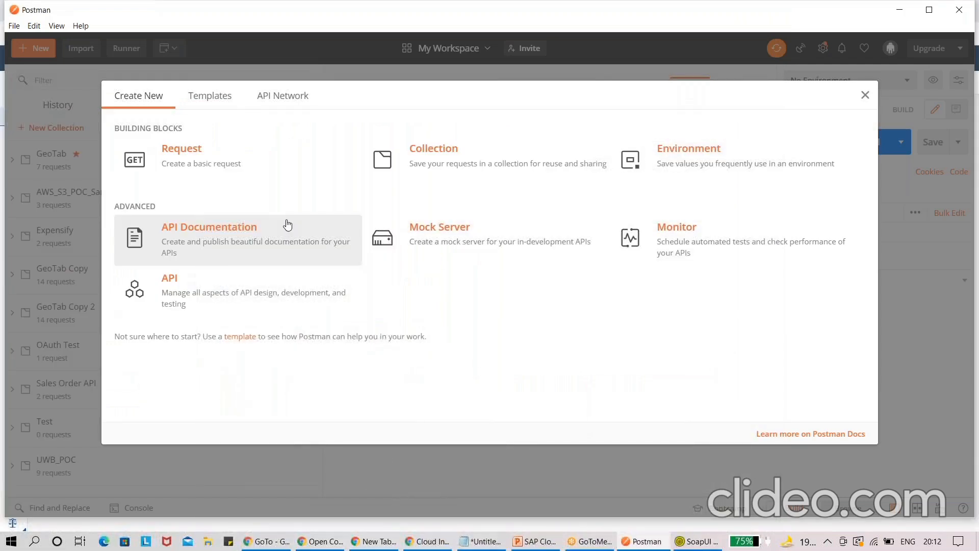
left_click(865, 95)
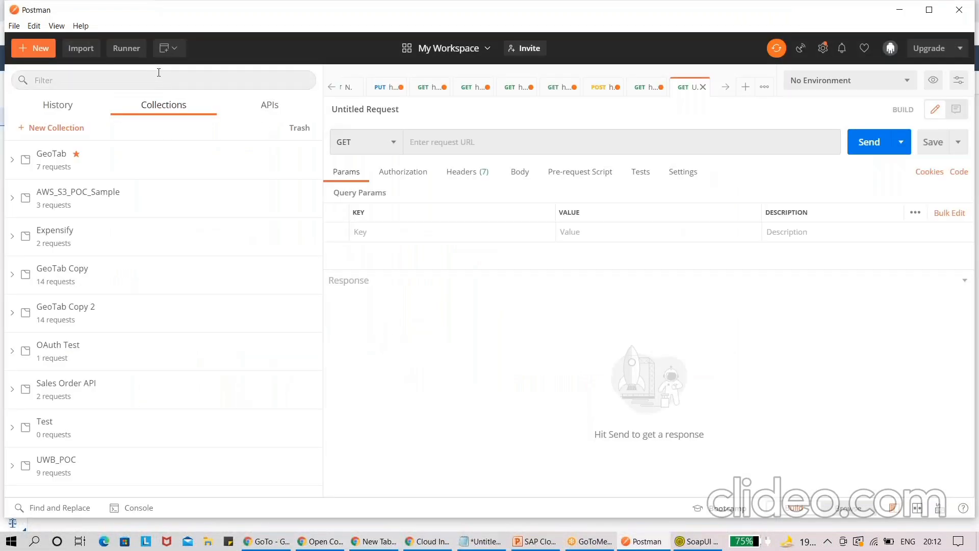
left_click(168, 51)
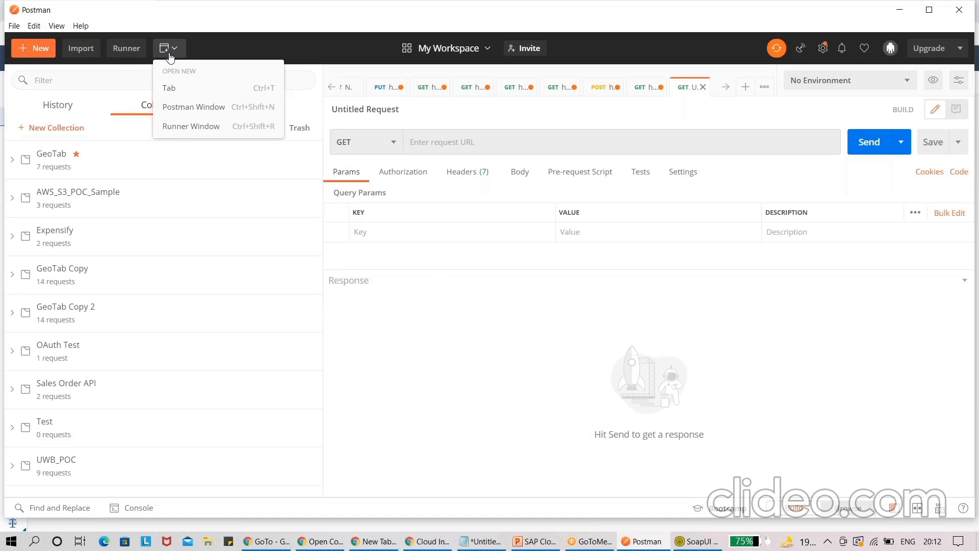
left_click(222, 44)
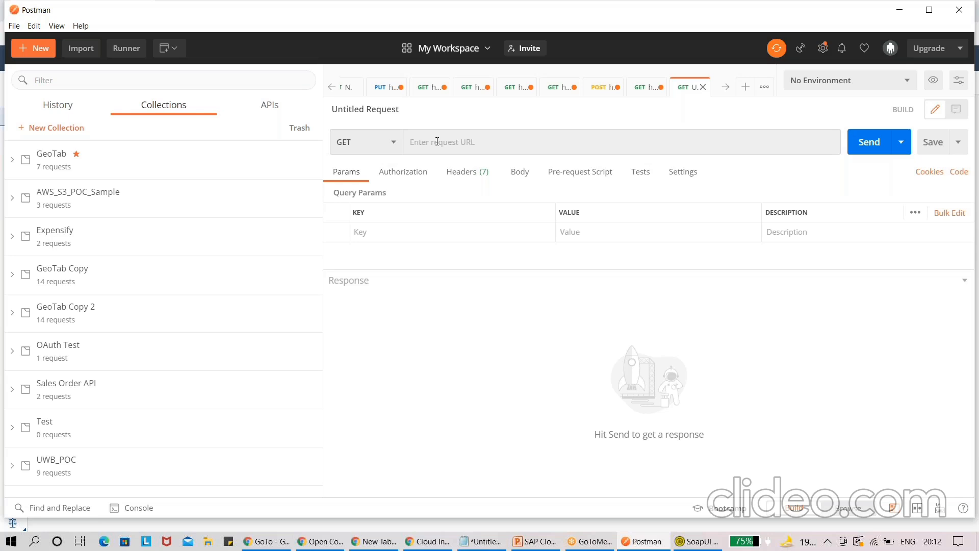
left_click(391, 146)
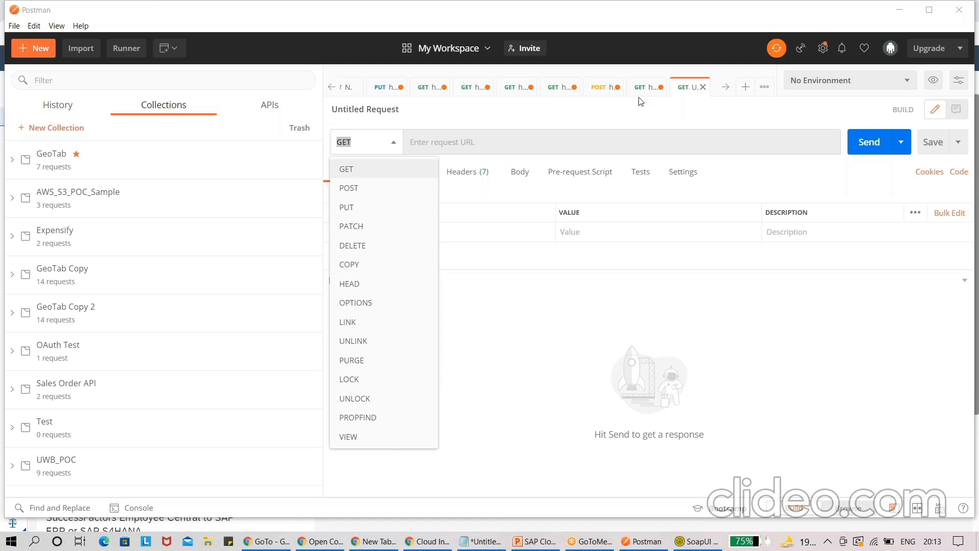
left_click(898, 13)
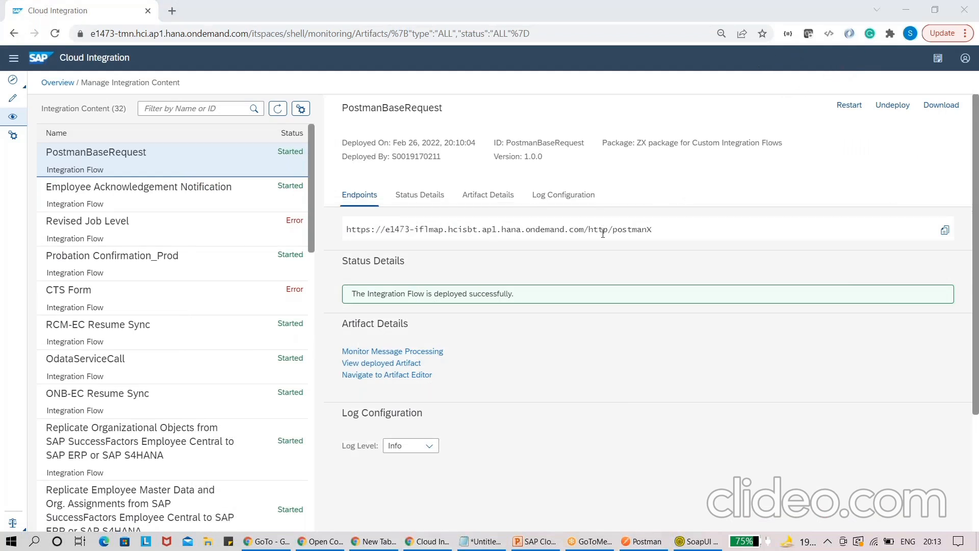
Copy the PostmanBaseRequest endpoint URL ending /http/postmanX to the clipboard.
left_click(657, 230)
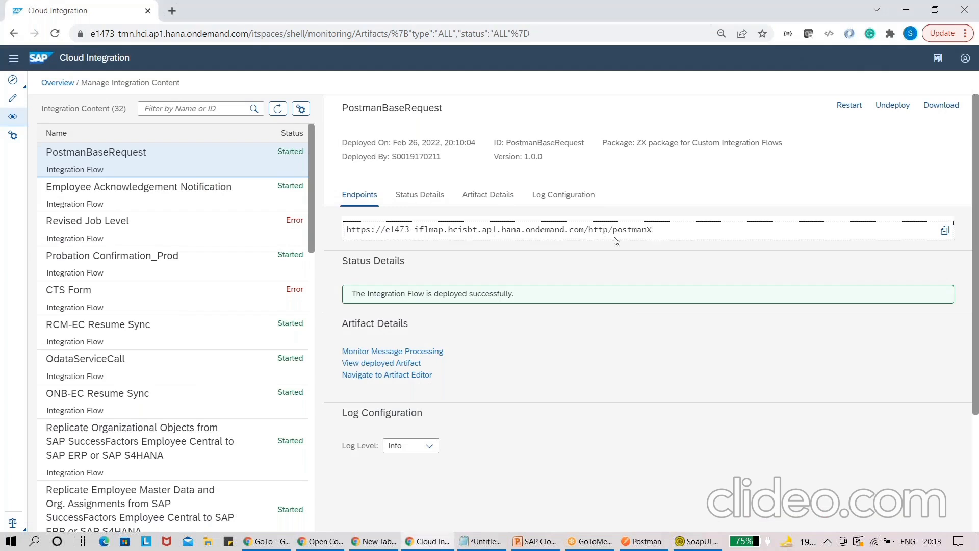
triple_click(432, 234)
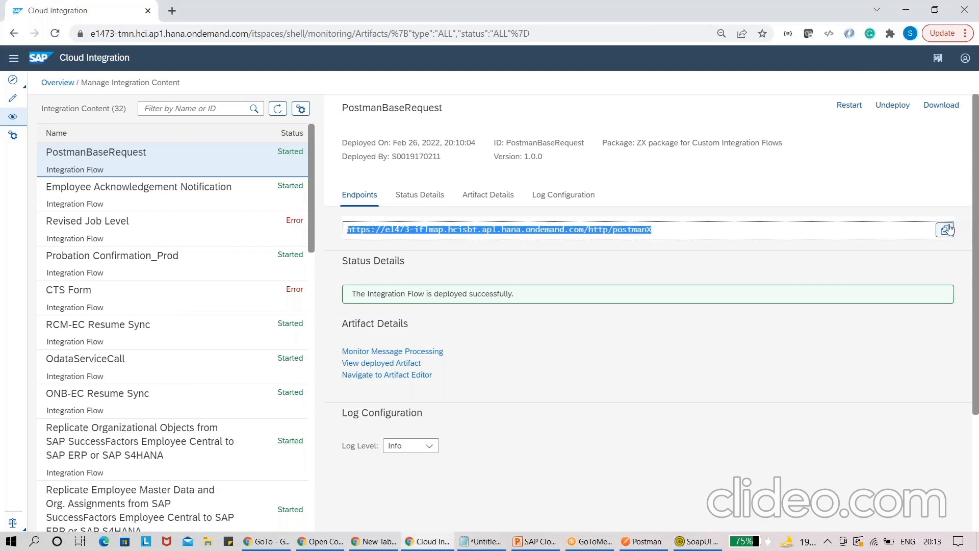
left_click(945, 230)
left_click(429, 445)
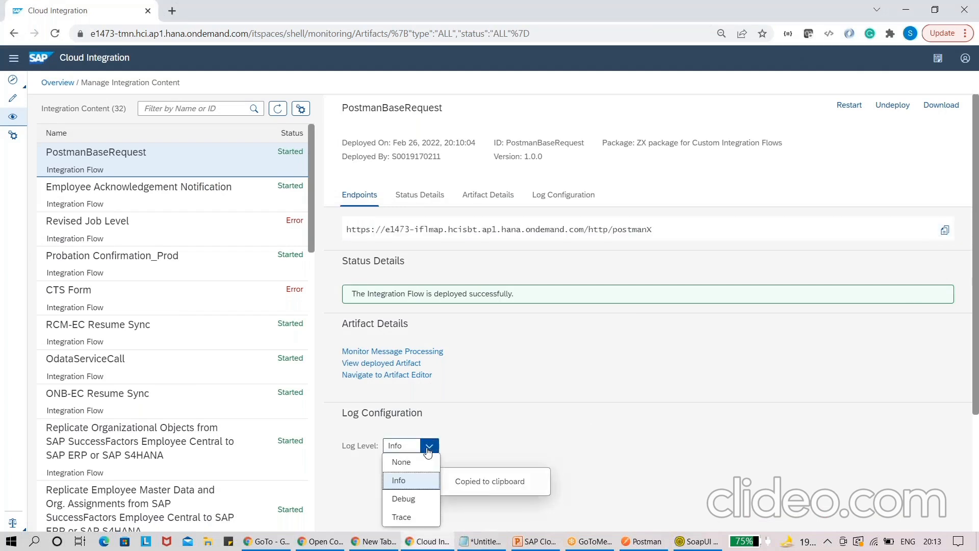
Change PostmanBaseRequest's log level to Trace and open its message monitoring page.
left_click(401, 517)
left_click(545, 323)
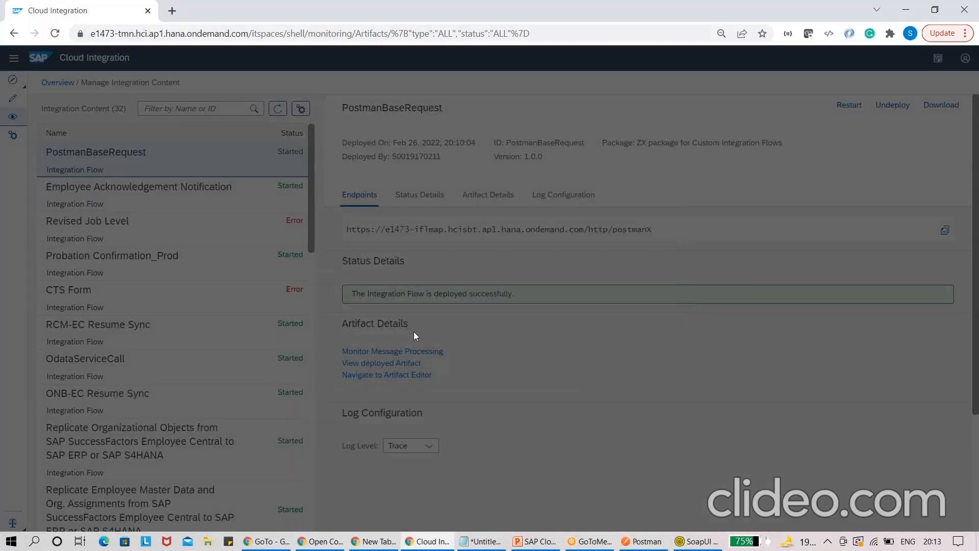
left_click(403, 351)
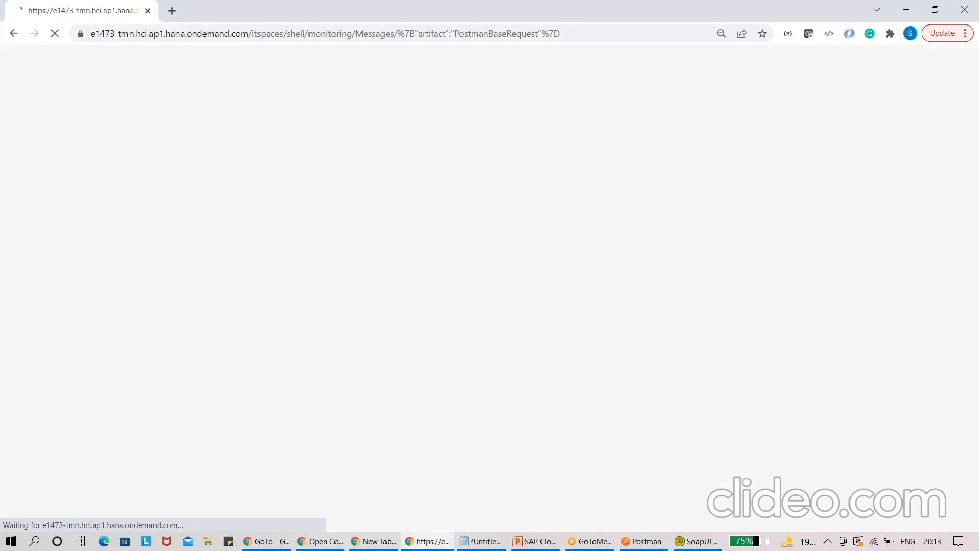
left_click(653, 541)
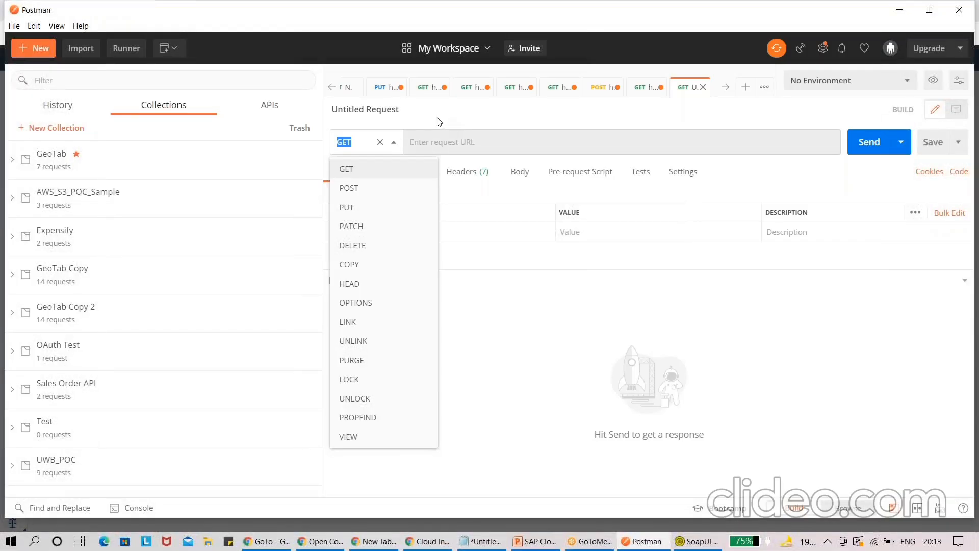
left_click(439, 122)
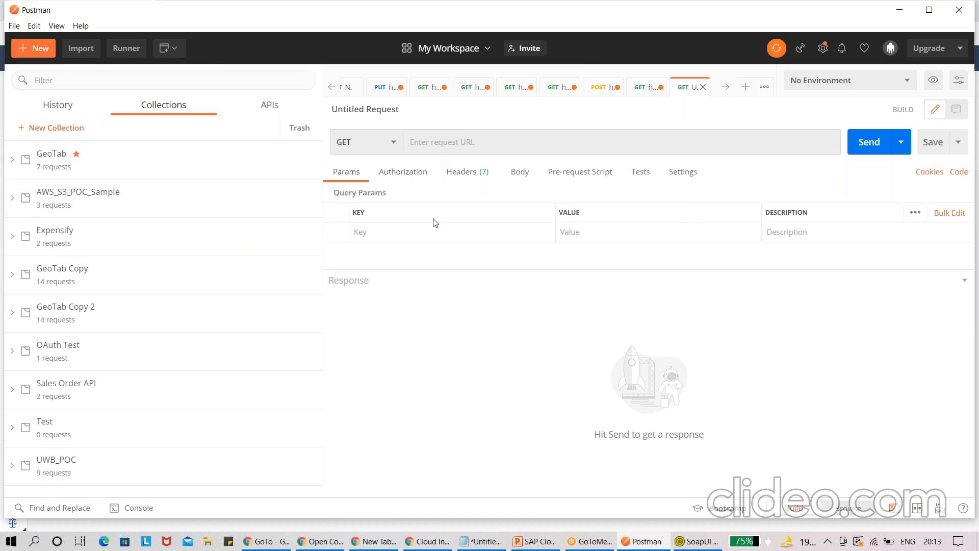
Paste the copied /http/postmanX endpoint URL into the untitled Postman request's URL field.
left_click(440, 144)
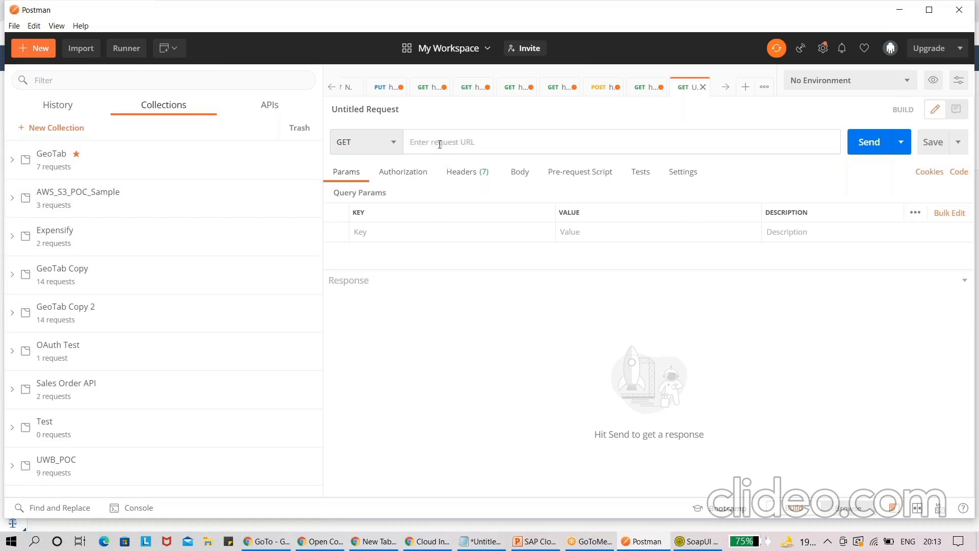
key("ctrl+v")
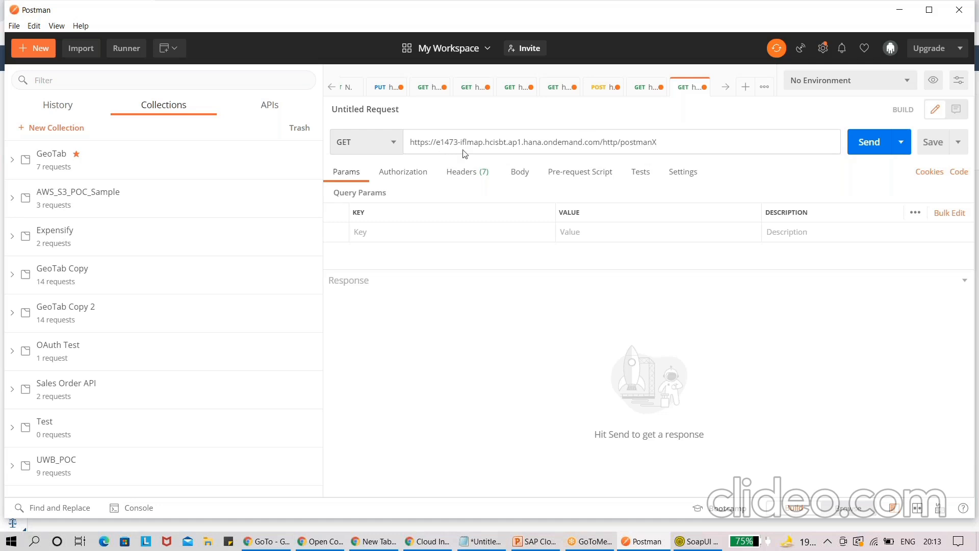
left_click(393, 143)
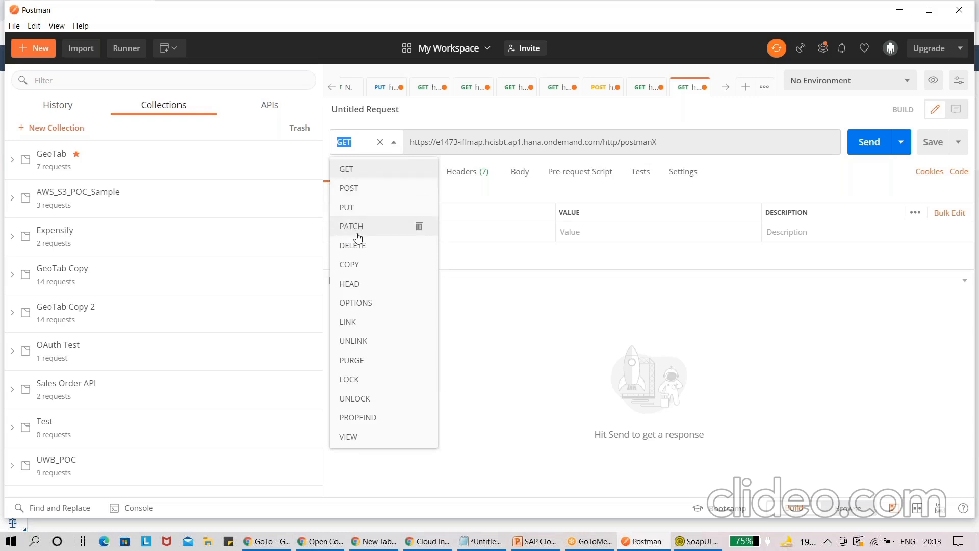
left_click(544, 545)
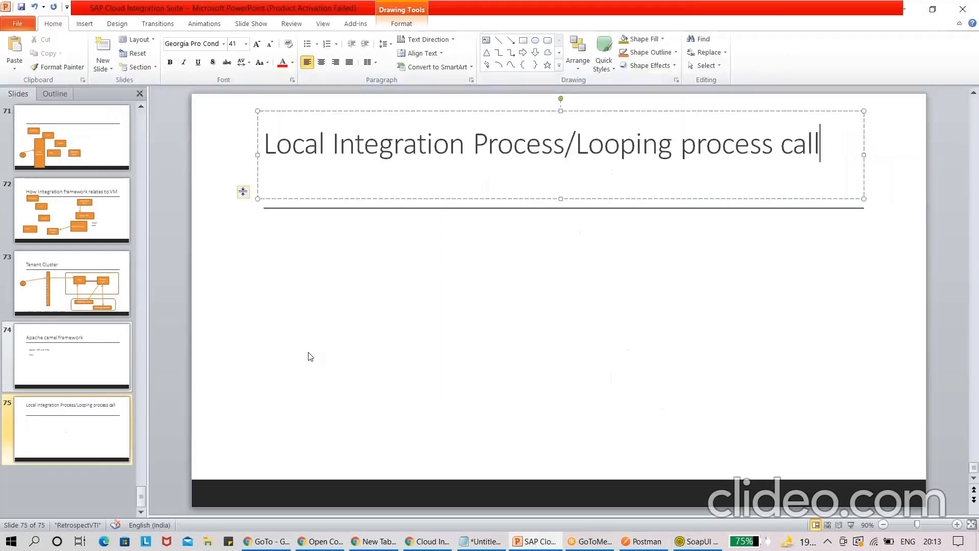
Add slide 76 after slide 75 and draw a rectangle on its right side.
right_click(86, 414)
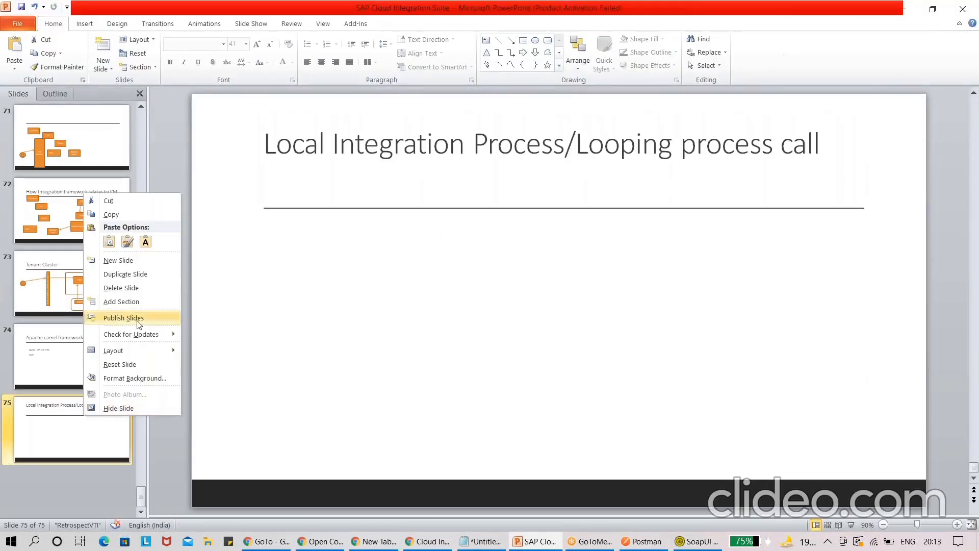
left_click(122, 260)
left_click(84, 23)
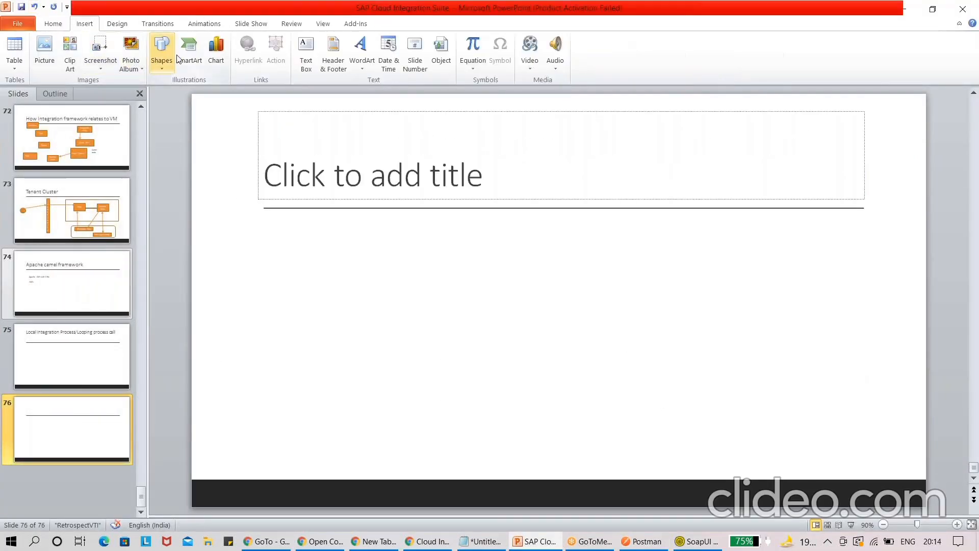
left_click(162, 51)
left_click(192, 99)
mouse_move(648, 287)
left_mouse_down()
mouse_move(820, 382)
mouse_move(850, 412)
left_mouse_up()
Draw an orange circle on the left and an arrow linking it to the rectangle.
left_click(156, 60)
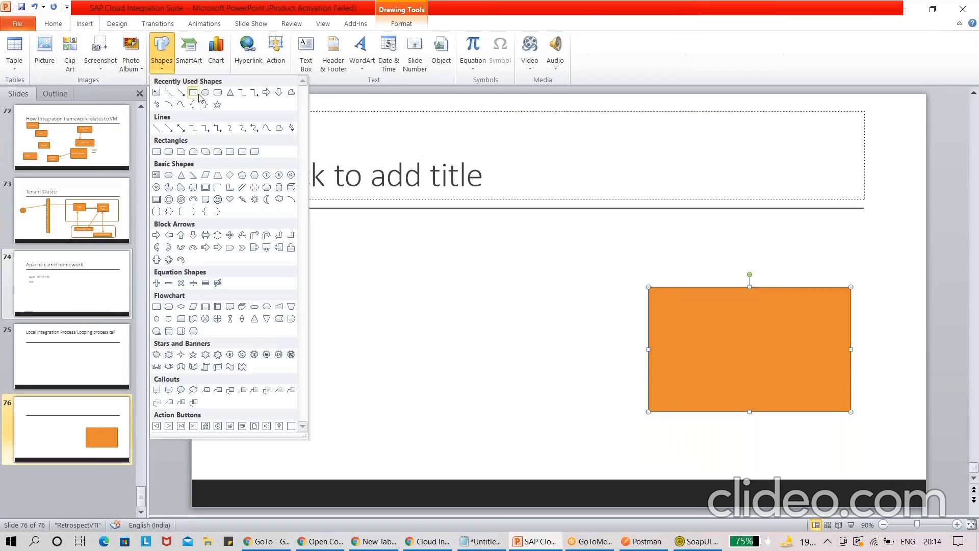
left_click(201, 95)
left_click_drag(274, 254, 349, 345)
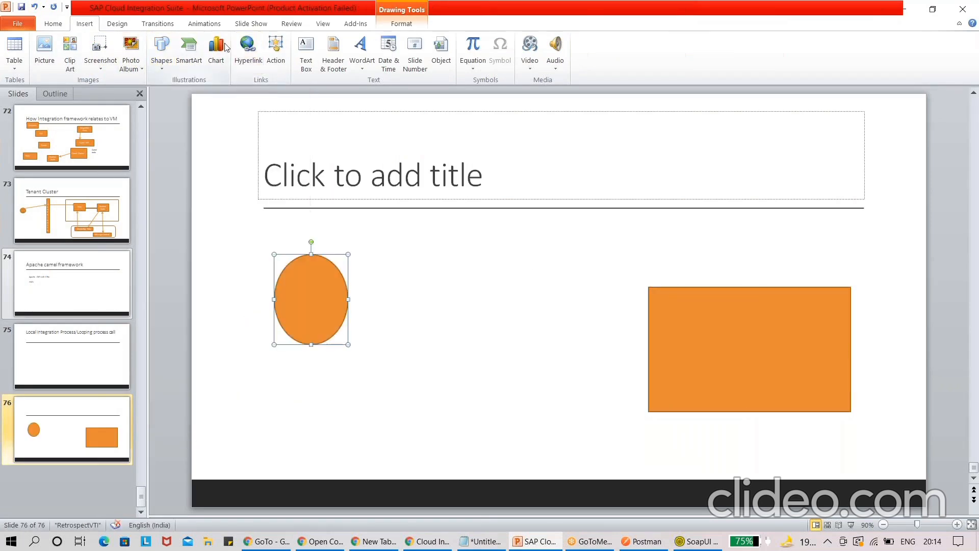
left_click(162, 51)
left_click(181, 97)
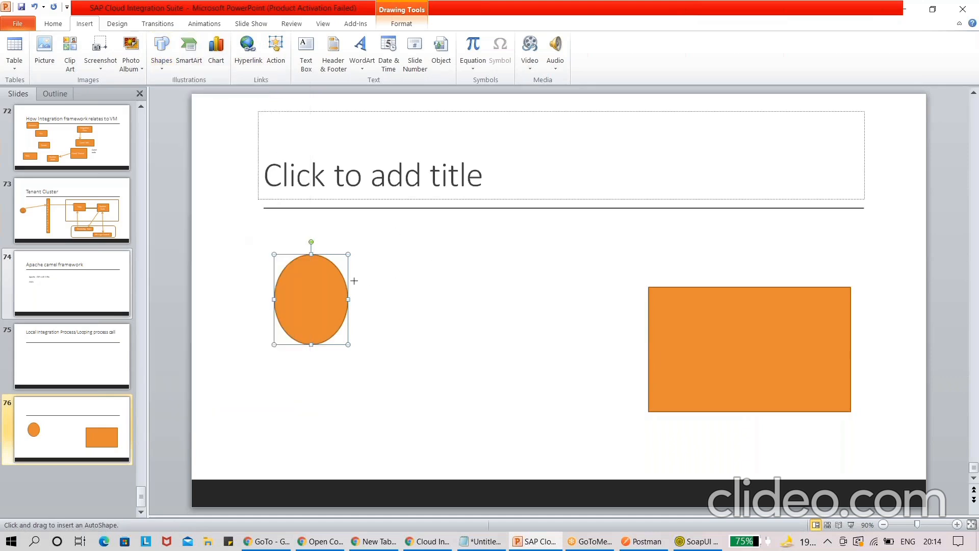
left_click_drag(347, 287, 556, 310)
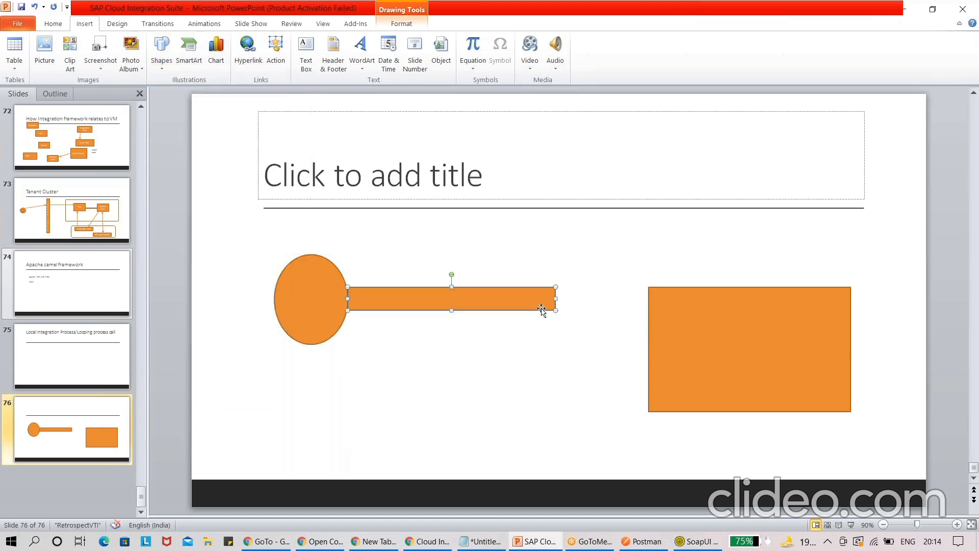
key("Delete")
left_click(162, 54)
left_click(181, 96)
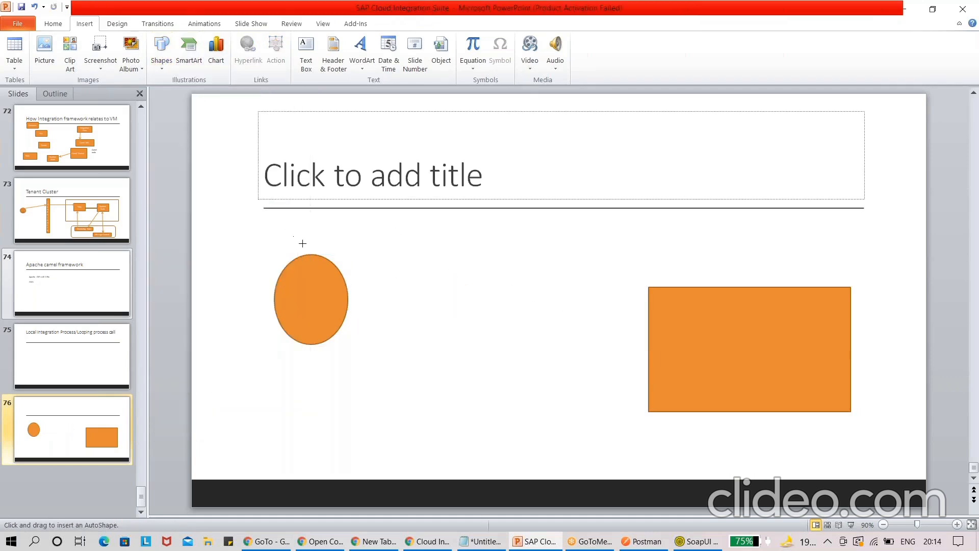
left_click_drag(349, 280, 647, 330)
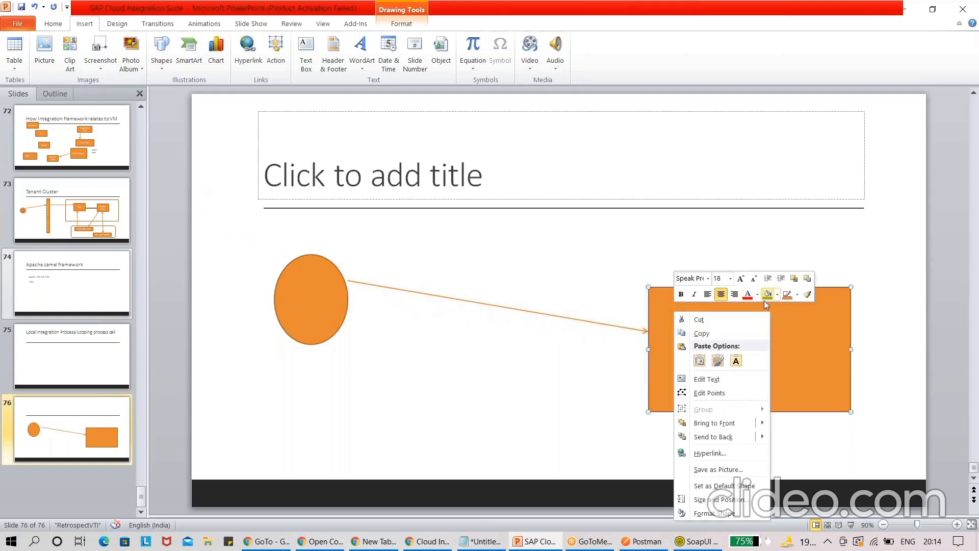
Fill the rectangle white and nudge the circle slightly upward.
left_click(778, 296)
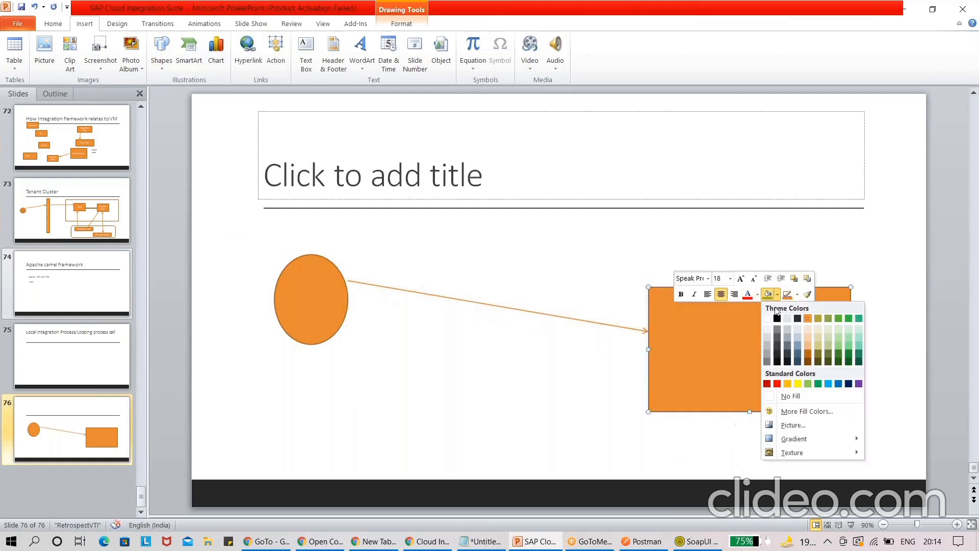
left_click(773, 321)
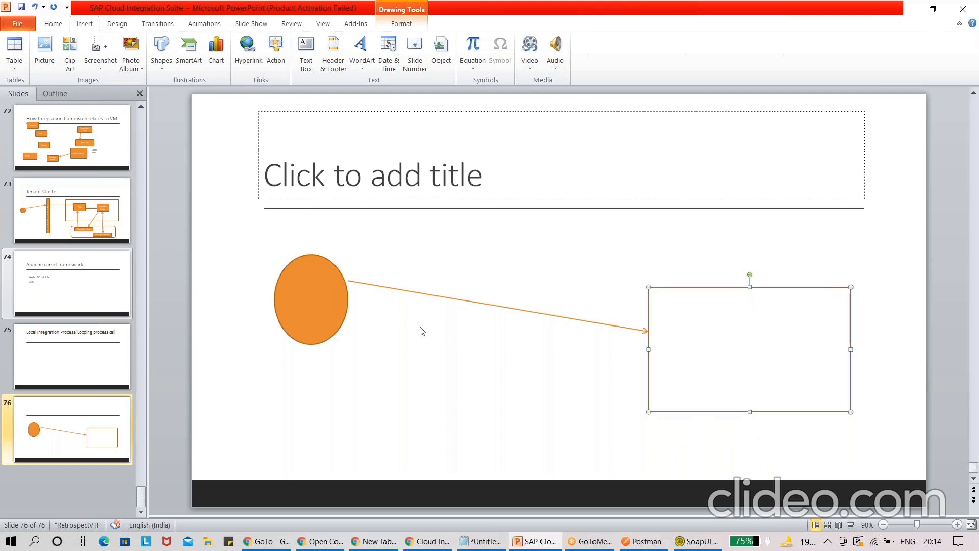
left_click_drag(321, 288, 321, 276)
left_click(646, 542)
left_click(365, 143)
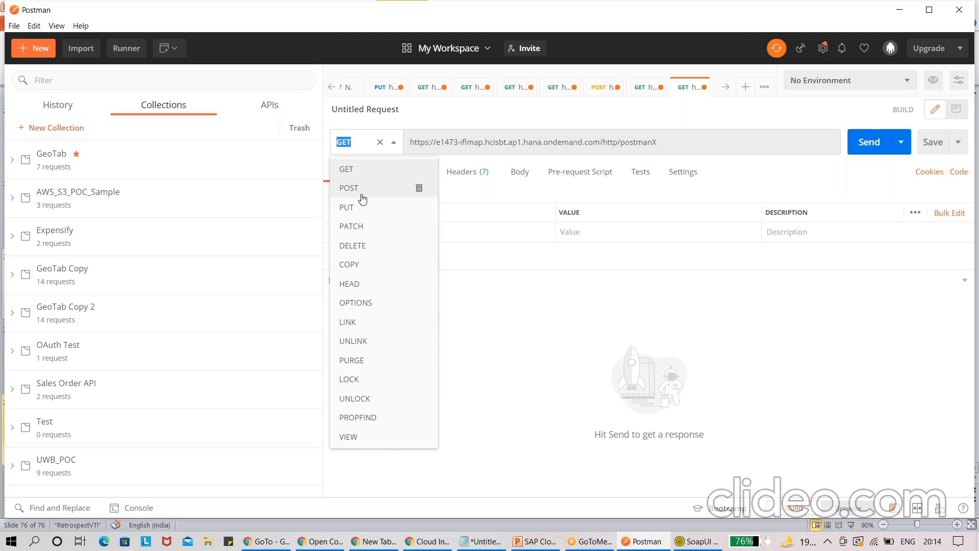
key("alt+Tab")
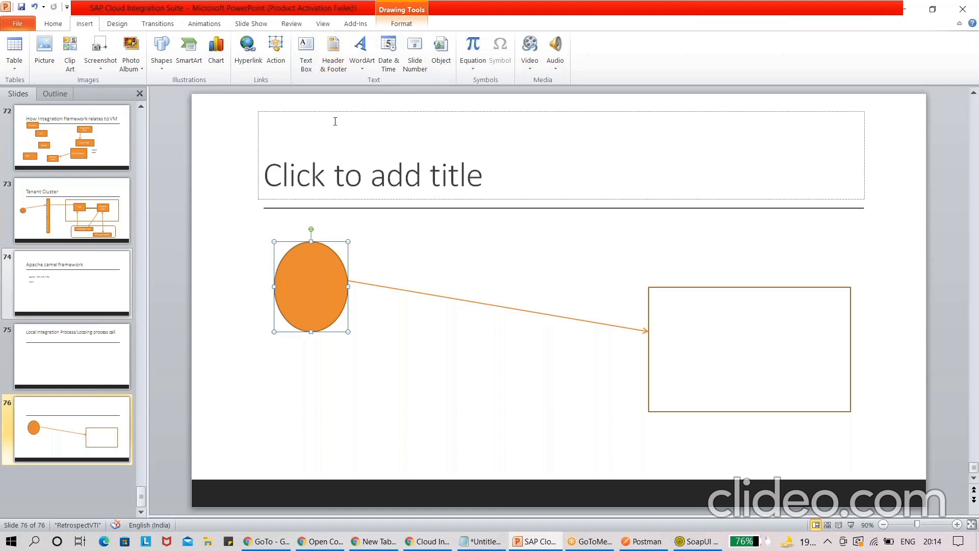
key("alt+Tab")
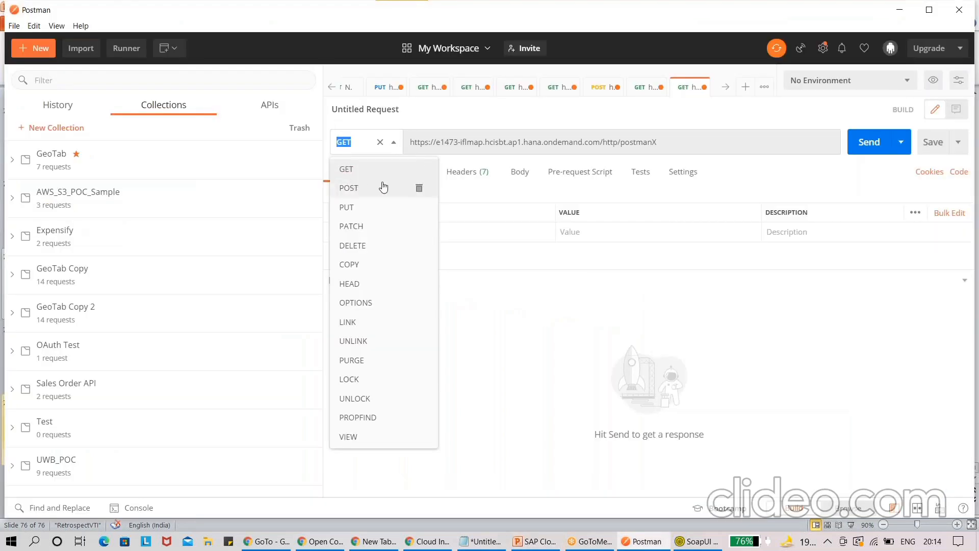
key("alt+Tab")
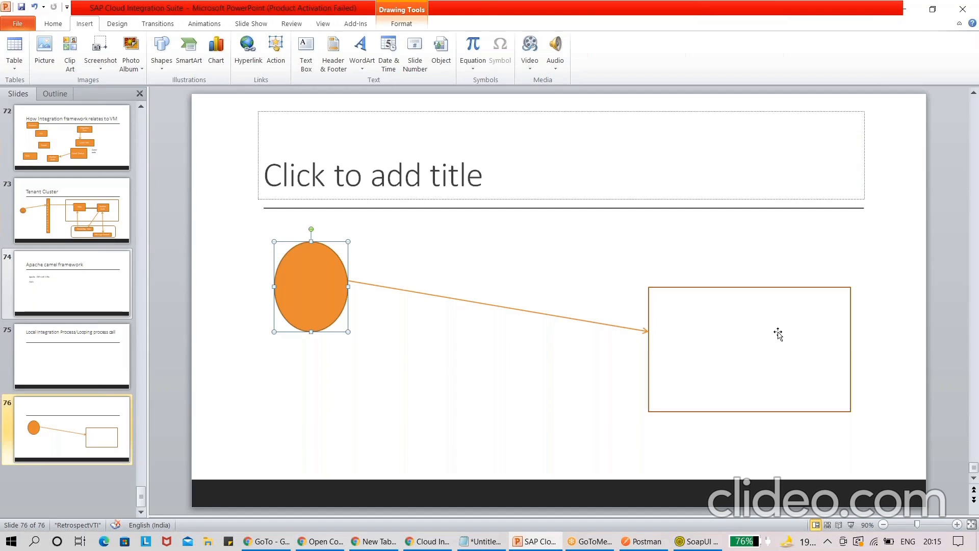
key("alt+Tab")
key("alt+Tab")
key("alt+Tab")
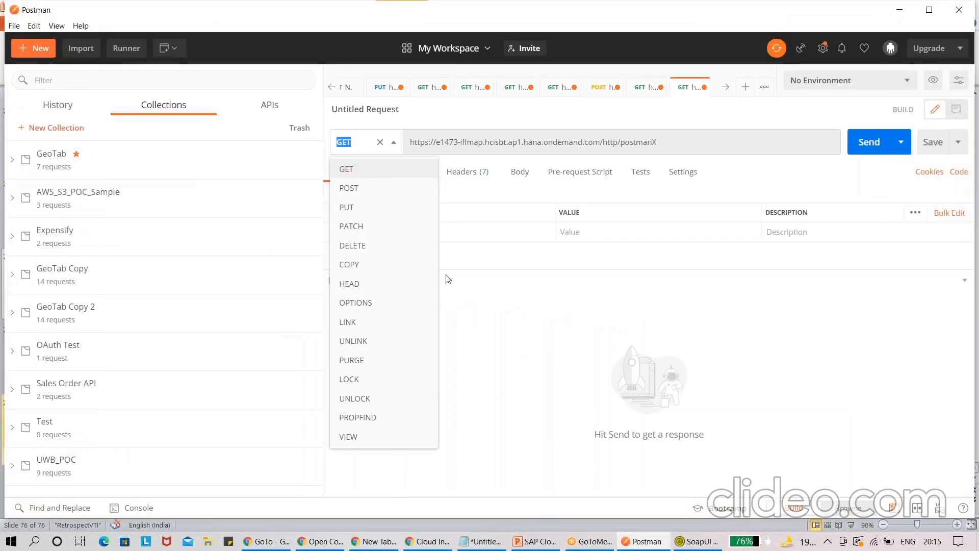
Dismiss Postman's method dropdown so the /http/postmanX request remains a GET.
key("alt+Tab")
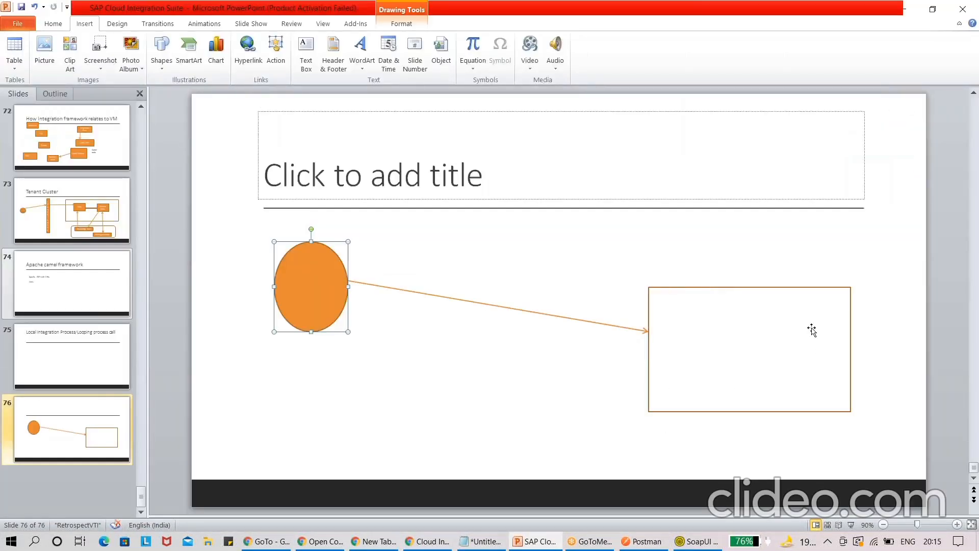
key("alt+Tab")
key("alt+Tab")
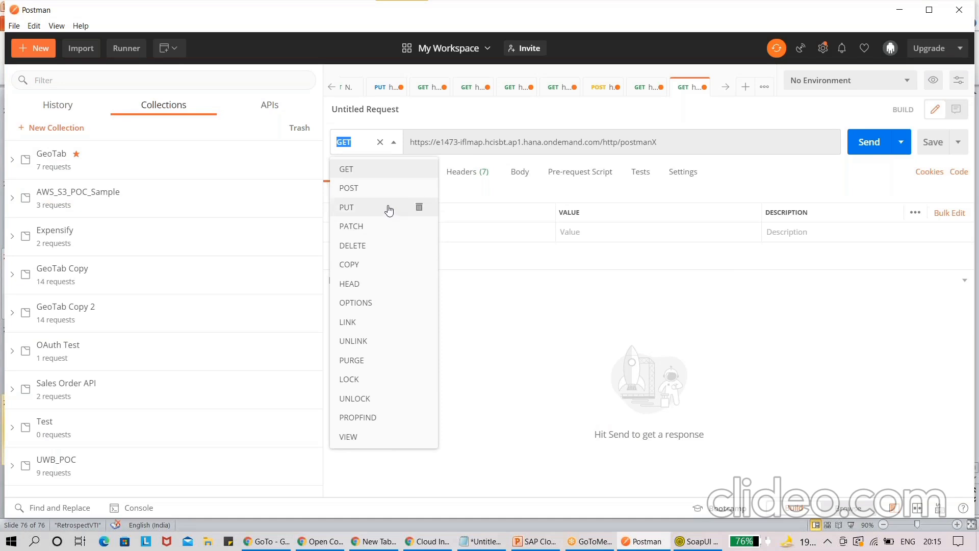
key("alt+Tab")
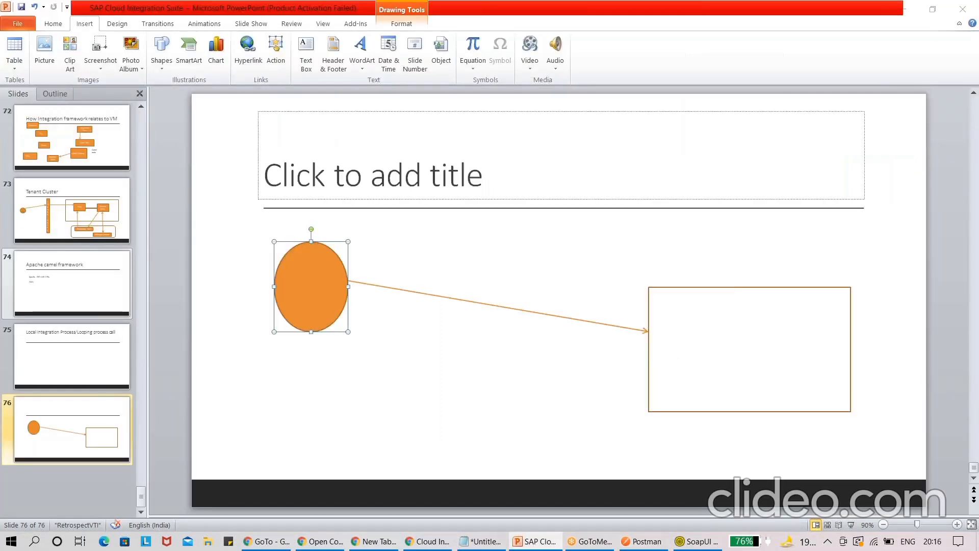
key("alt+Tab")
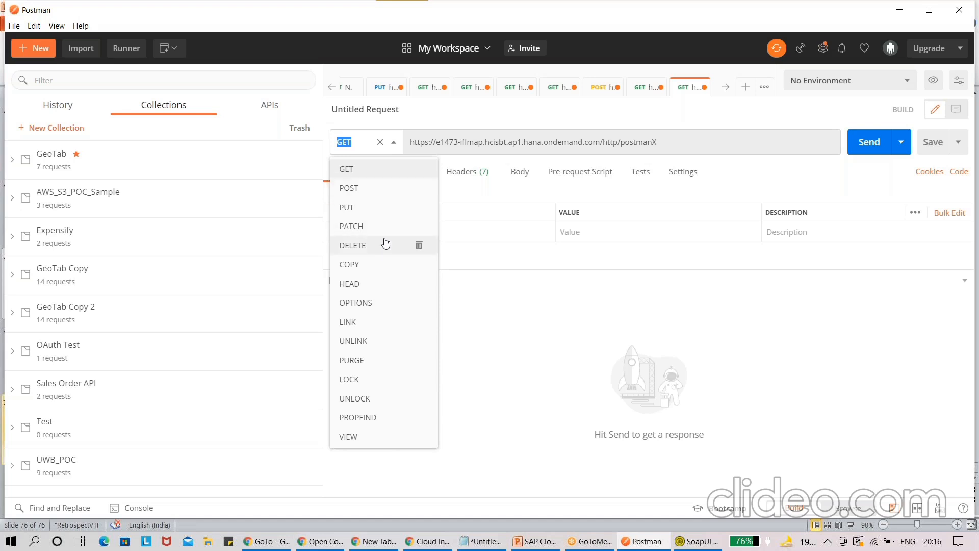
left_click(498, 271)
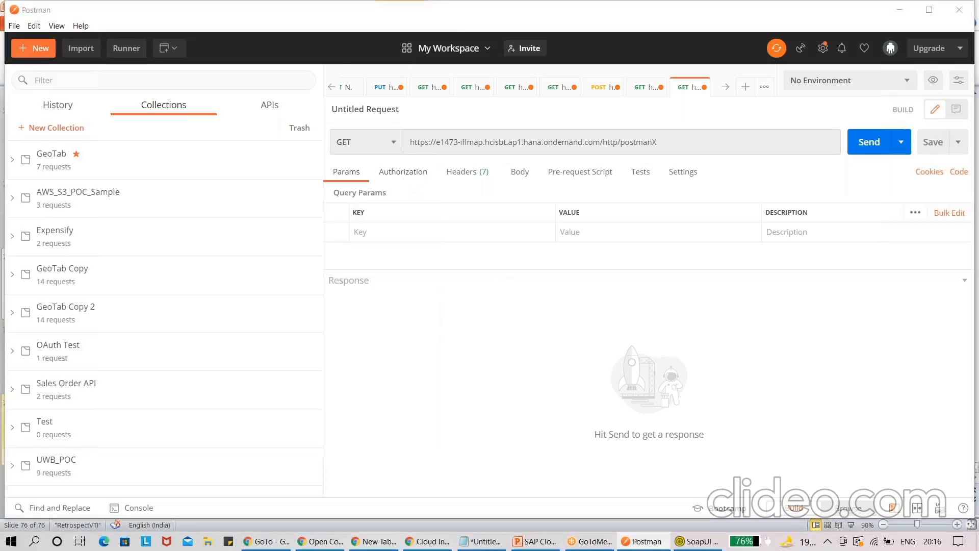
key("alt+Tab")
key("alt+Tab")
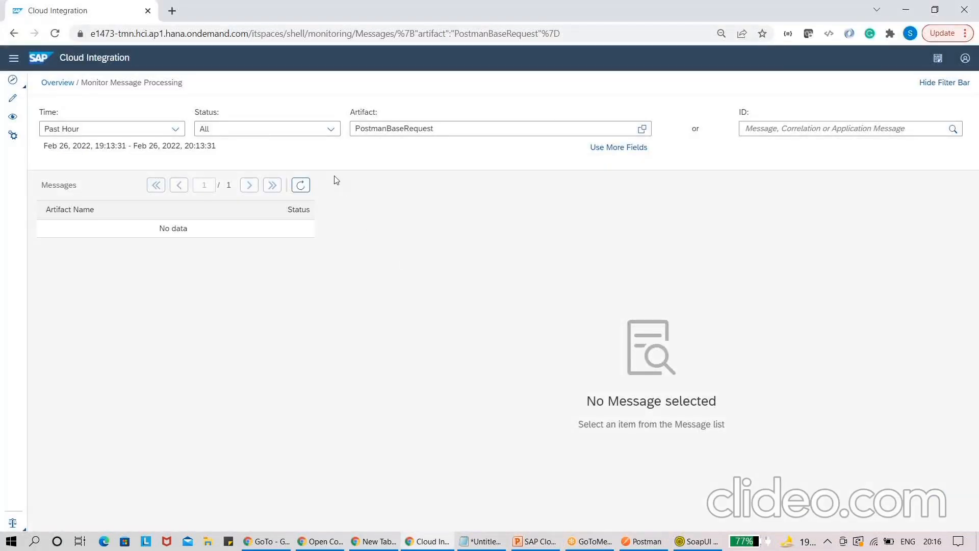
Refresh the PostmanBaseRequest Messages list, which stays empty, and switch to SoapUI.
left_click(301, 185)
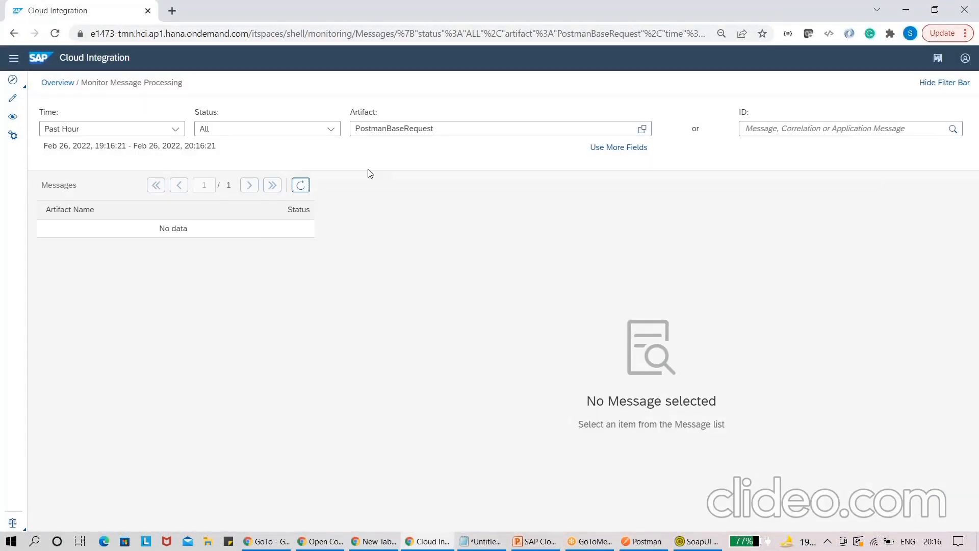
key("alt+Tab")
key("alt+Tab")
key("alt+Tab")
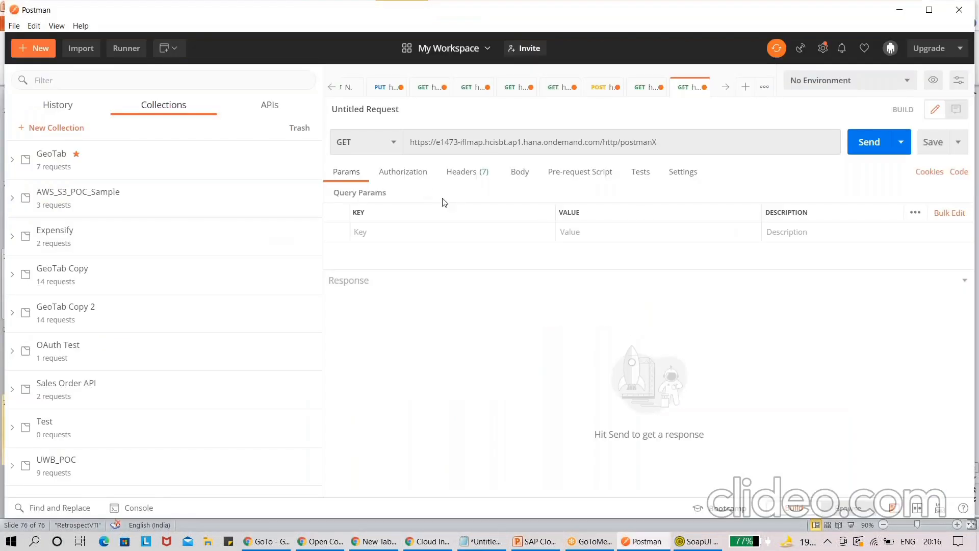
left_click(520, 176)
left_click(697, 541)
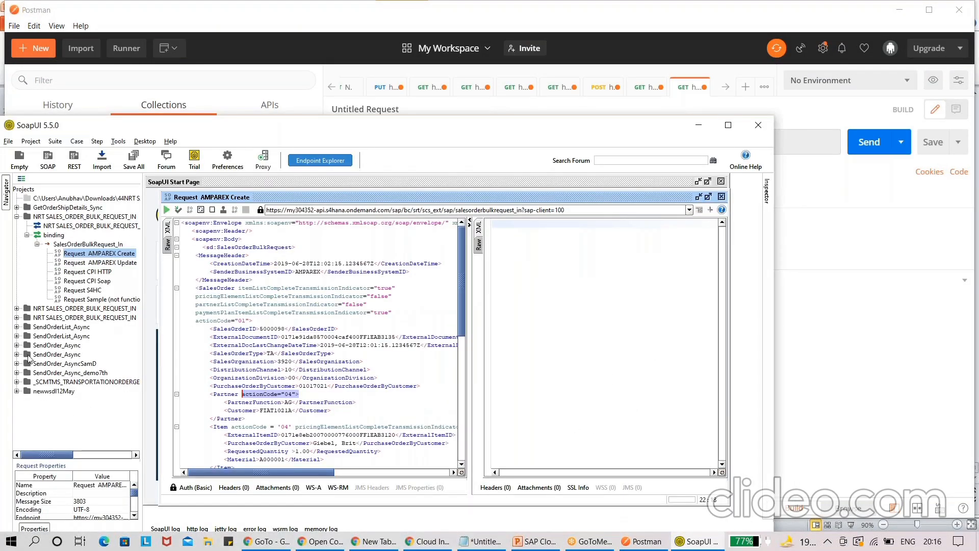
Open Request 1 under SendOrder_AsyncSamD > SendOrder_AsyncBinding > SendOrder_Async and copy its demo:Order_MT XML.
left_click(17, 364)
left_click(27, 373)
left_click(46, 373)
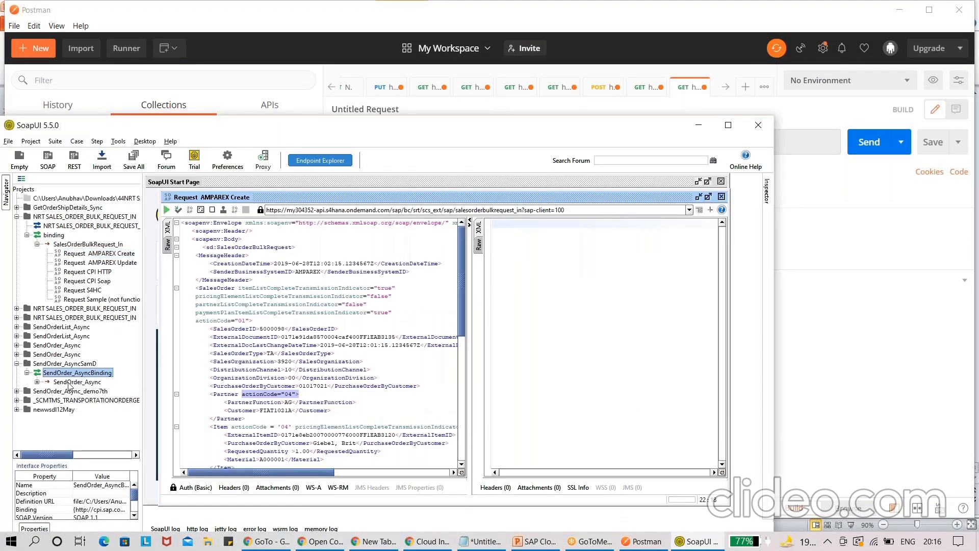
left_click(37, 382)
double_click(76, 391)
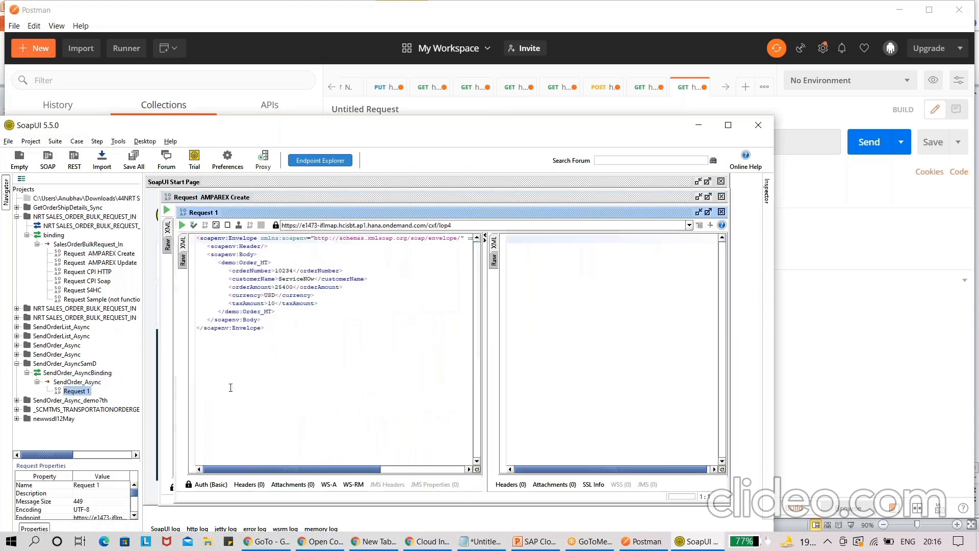
left_click_drag(280, 312, 192, 261)
key("alt+Tab")
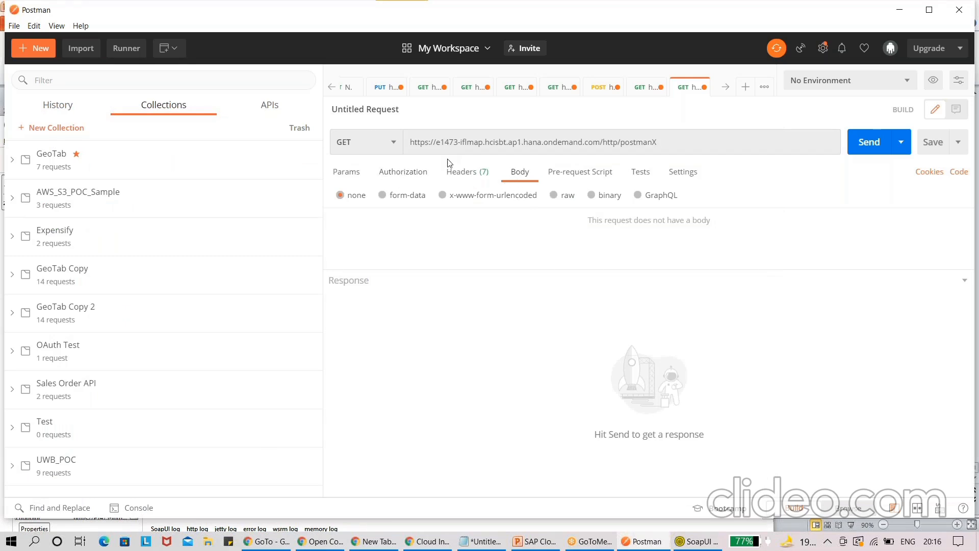
Look through the request's Authorization, Headers, Body, Pre-request Script, Tests and Settings tabs.
left_click(392, 177)
left_click(471, 177)
left_click(520, 174)
left_click(607, 173)
left_click(636, 173)
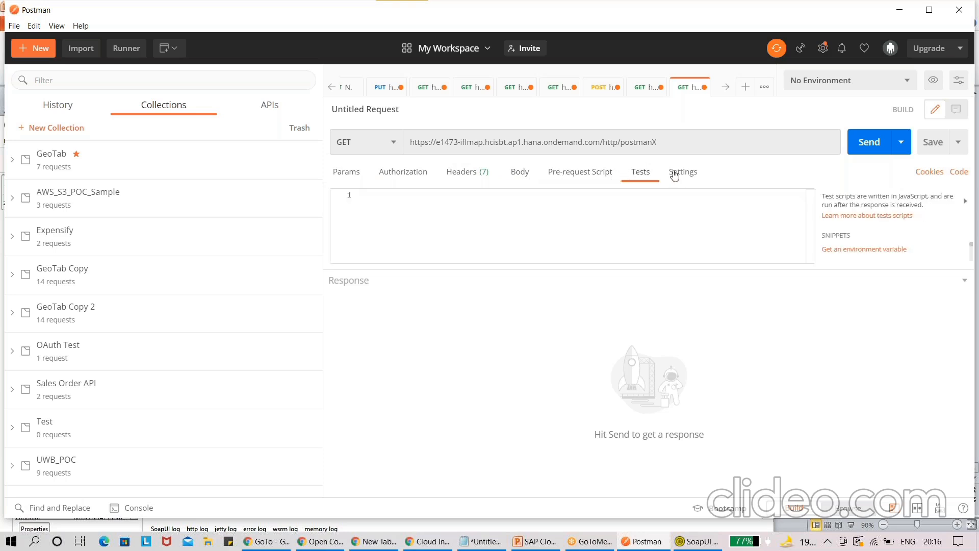
left_click(689, 174)
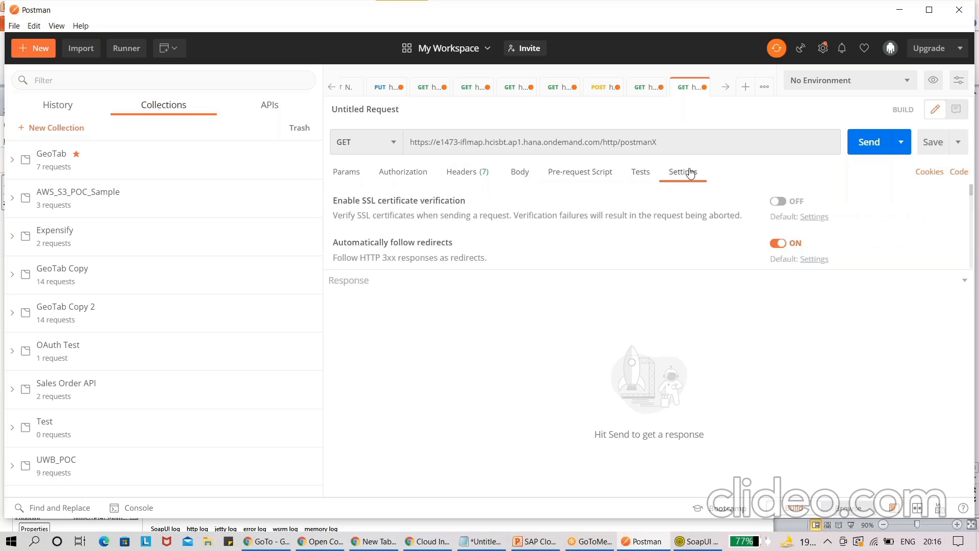
Set the request body to raw and paste in the Order_MT XML.
left_click(519, 173)
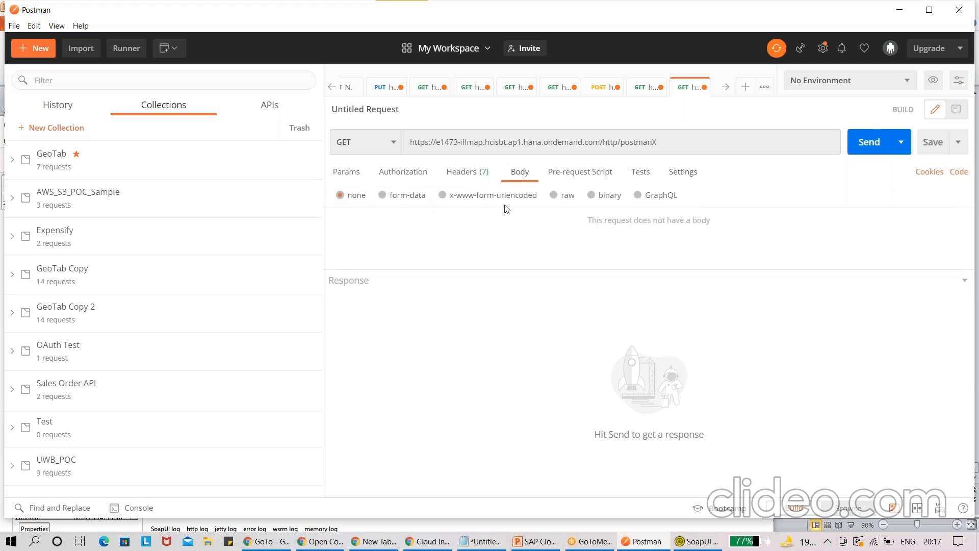
left_click(554, 195)
left_click(443, 228)
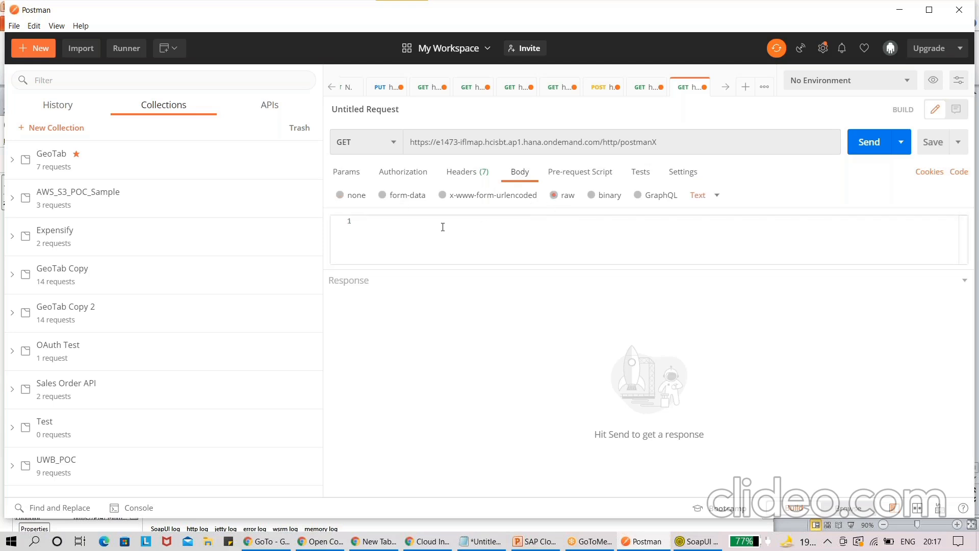
key("ctrl+v")
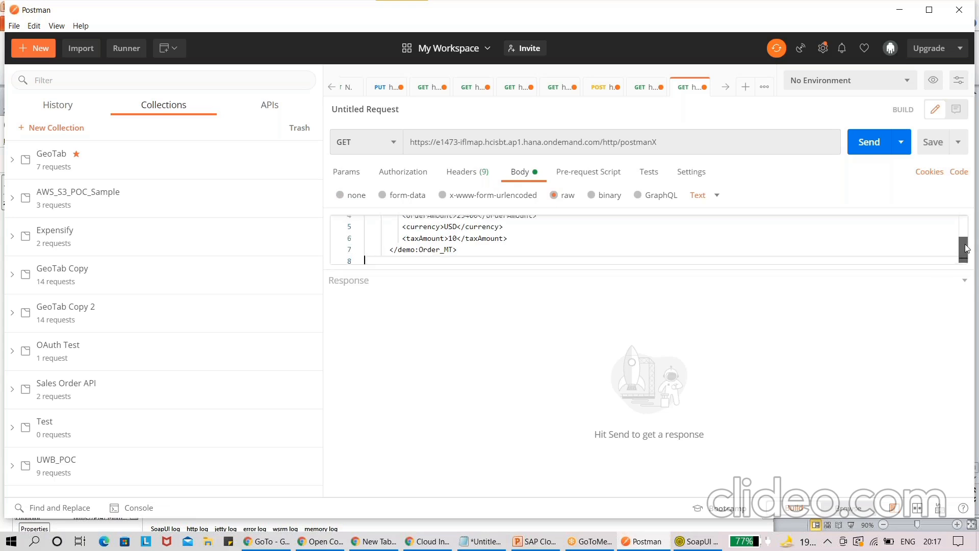
left_click_drag(963, 248, 964, 219)
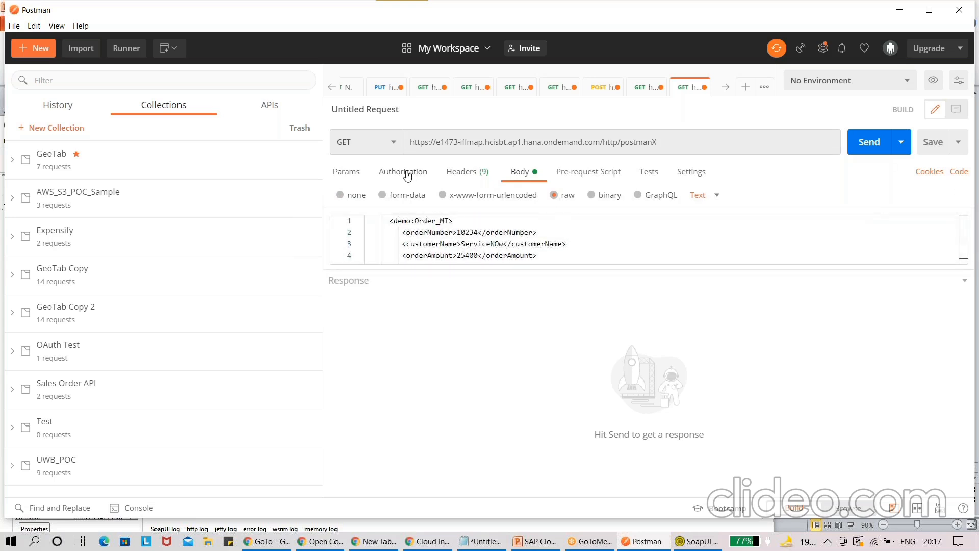
left_click(462, 172)
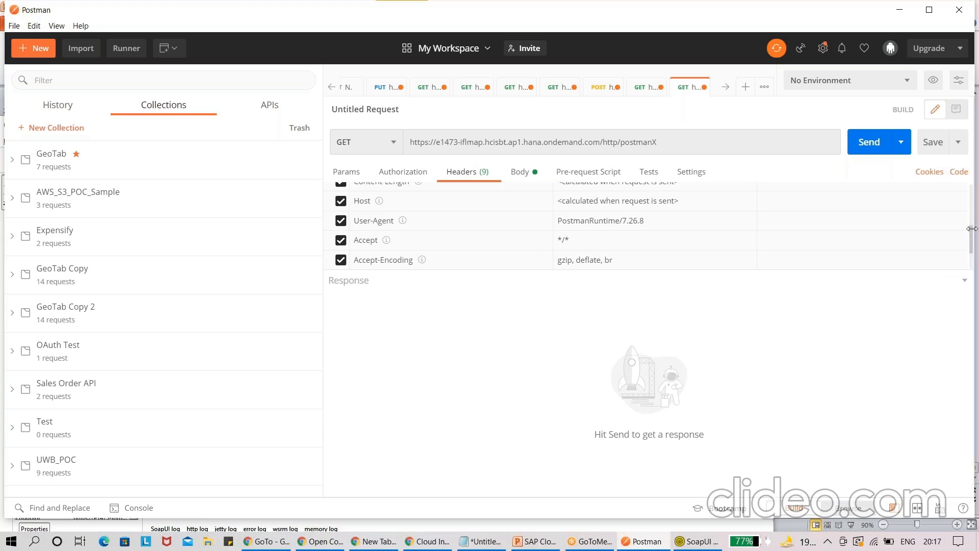
left_click_drag(972, 235, 969, 187)
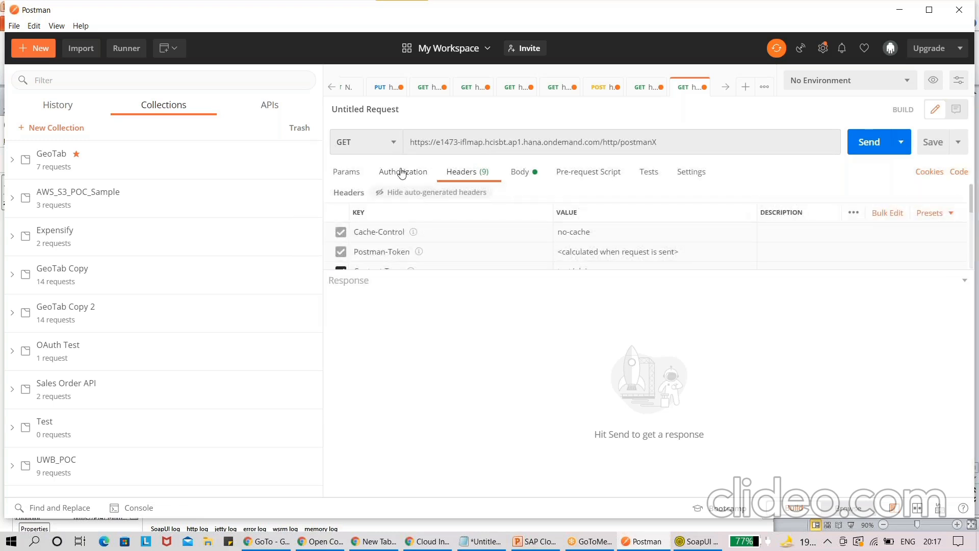
left_click(344, 174)
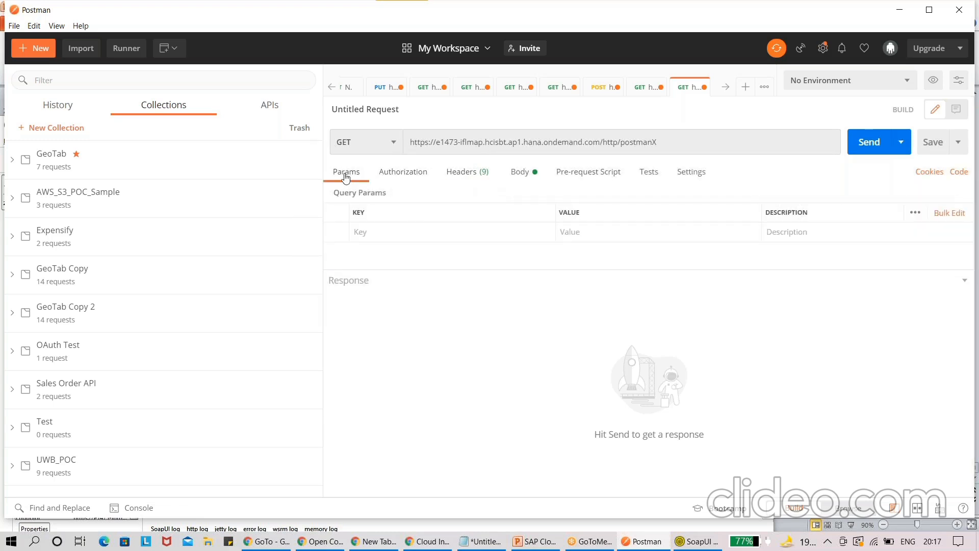
Switch authorization to Basic Auth with the saved credentials and send the request.
left_click(399, 176)
left_click(468, 219)
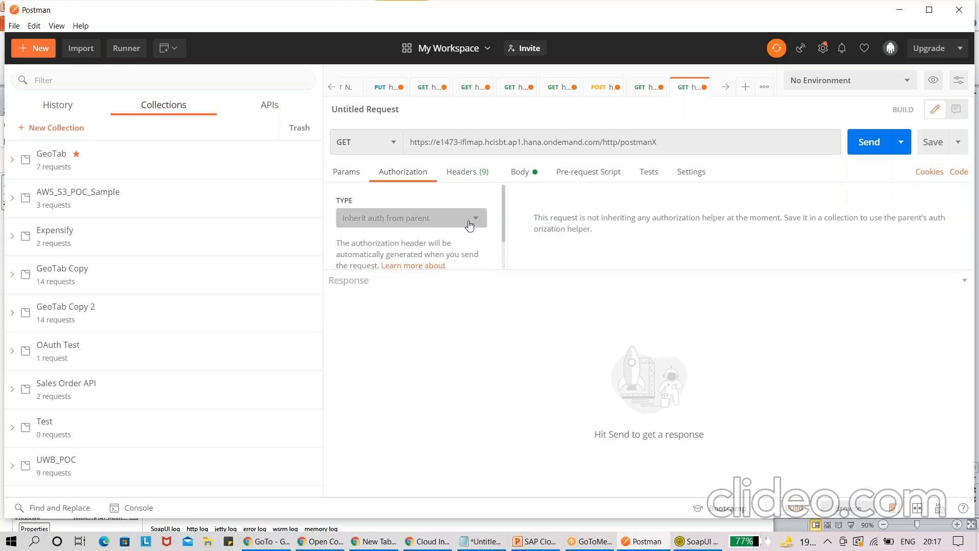
left_click(418, 318)
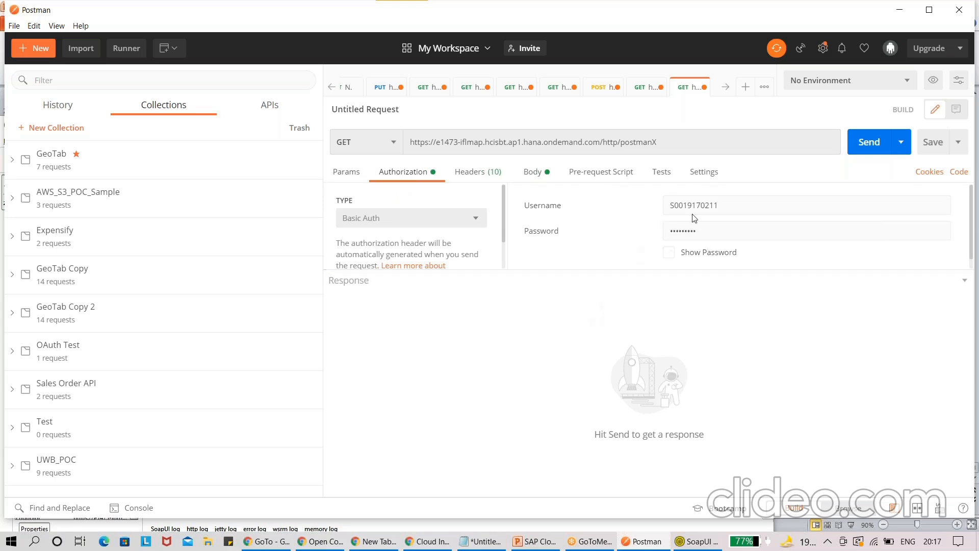
left_click(870, 143)
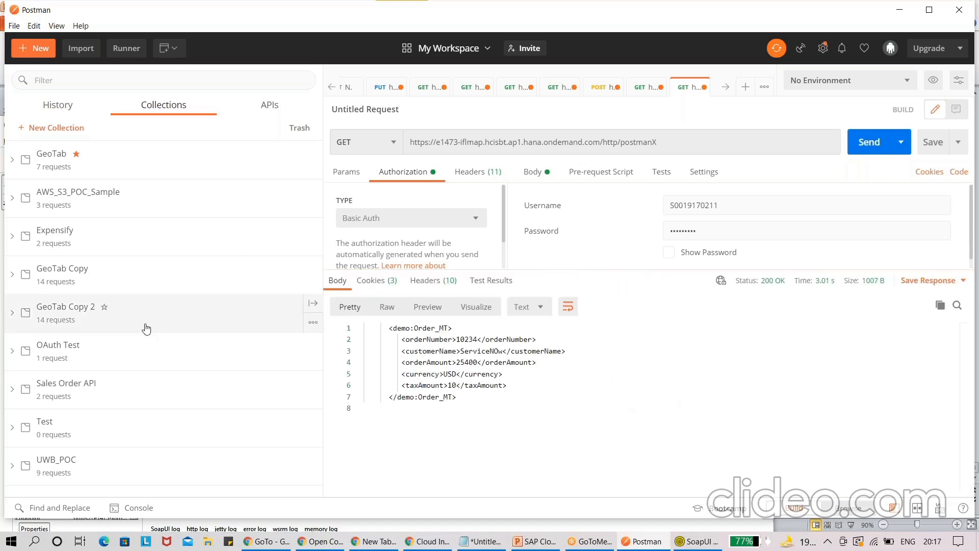
key("alt+Tab")
key("alt+Tab")
key("Tab")
key("Tab")
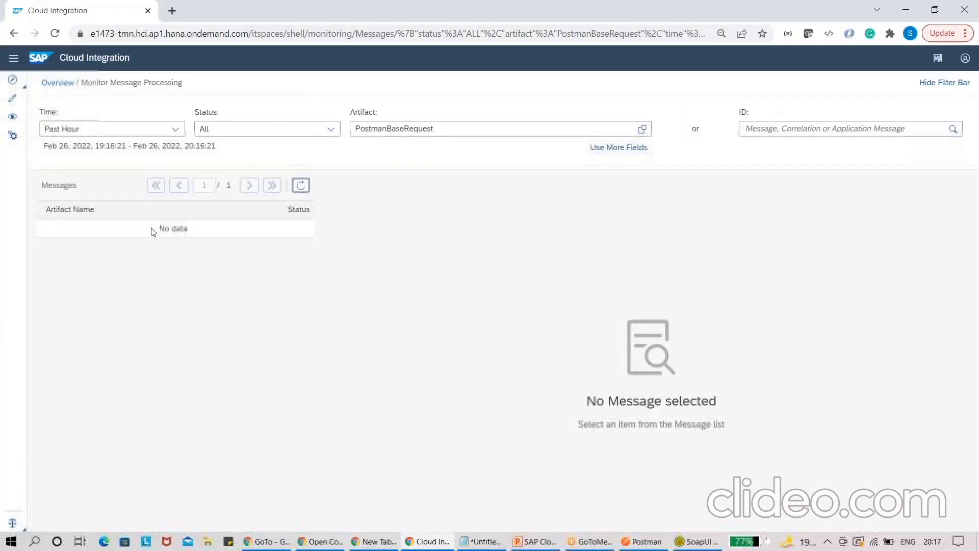
Refresh the message list, then change the Postman request to POST and resend it.
left_click(301, 185)
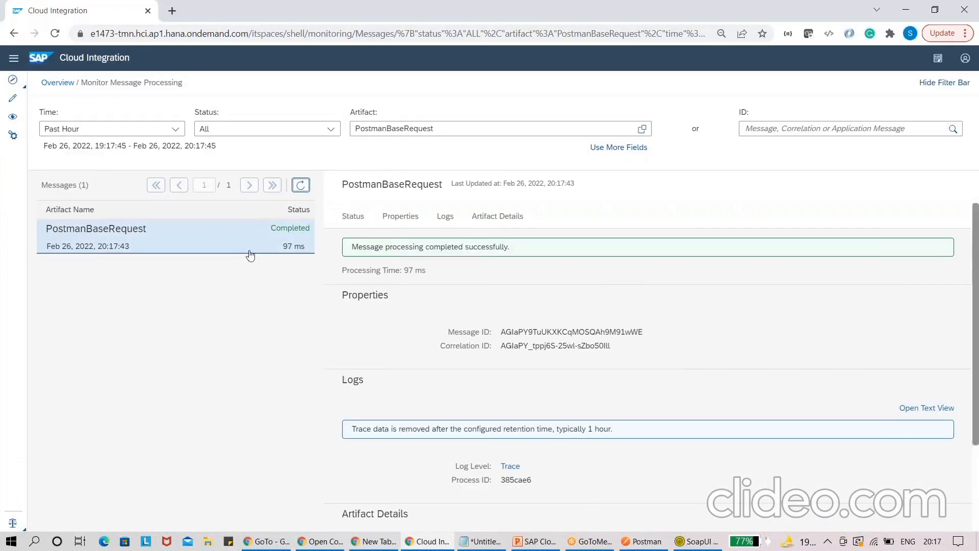
key("alt+Tab")
key("Tab")
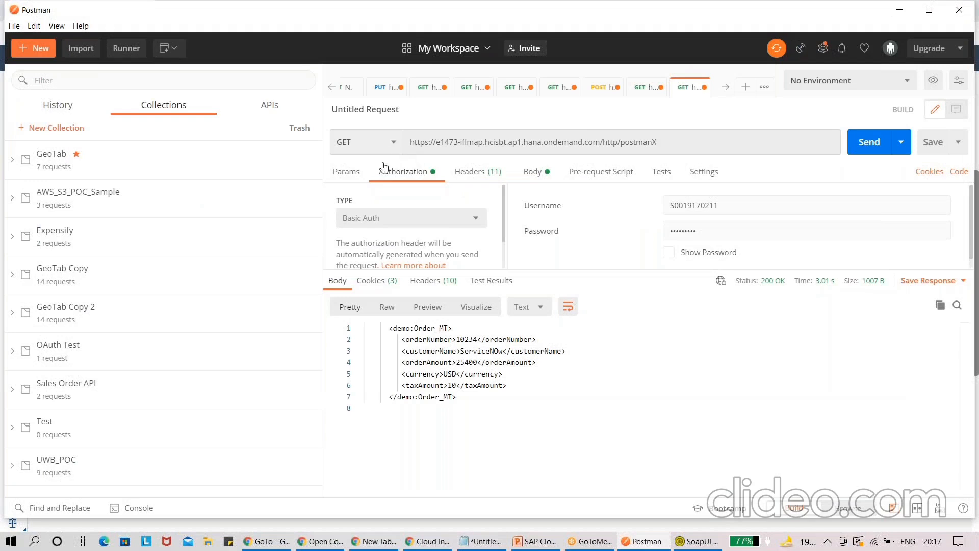
left_click(377, 143)
left_click(378, 182)
left_click(869, 142)
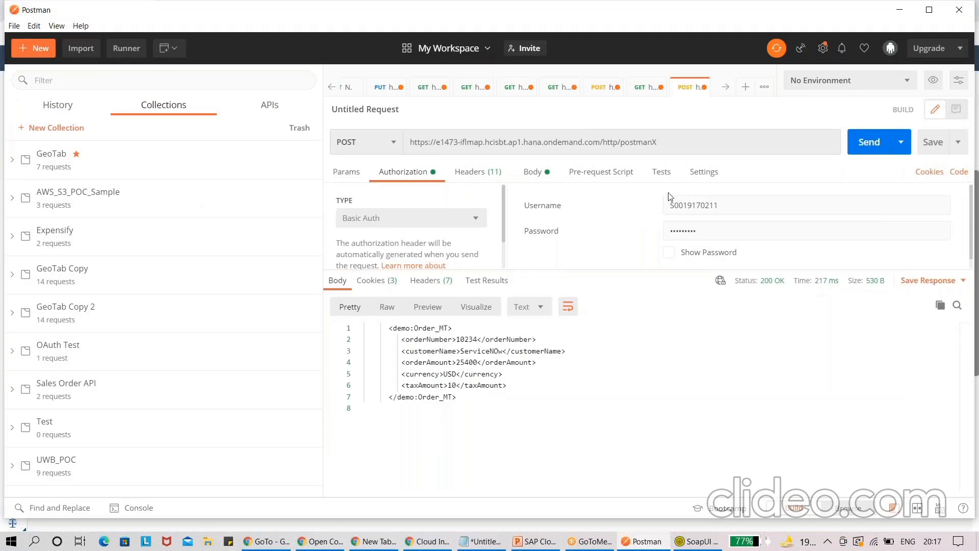
Refresh to show both completed messages and review the newest message's trace.
key("alt+Tab")
left_click(301, 185)
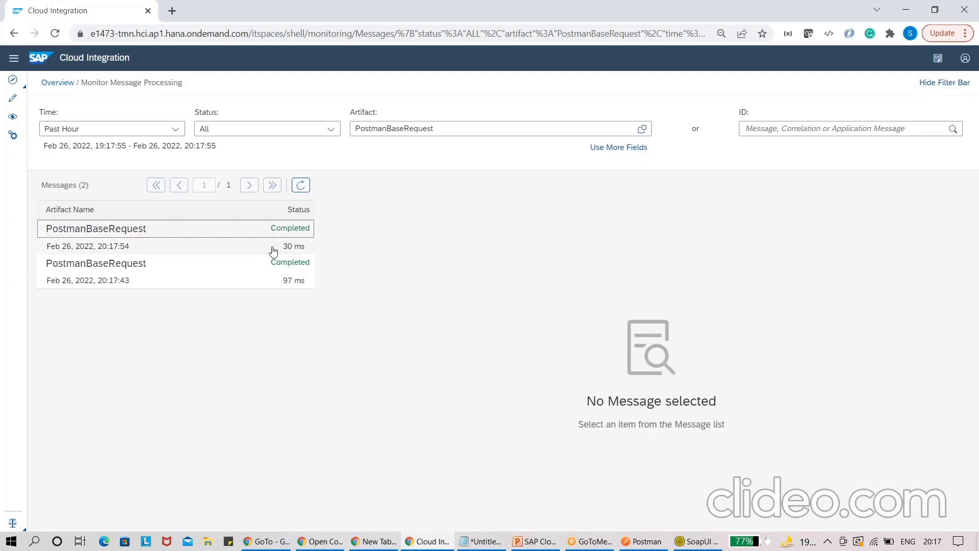
left_click(301, 185)
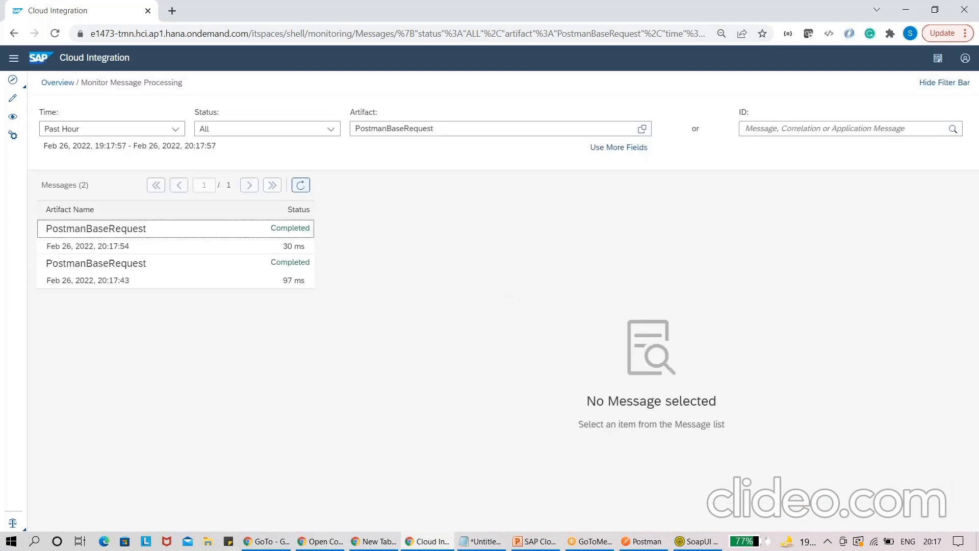
left_click(275, 236)
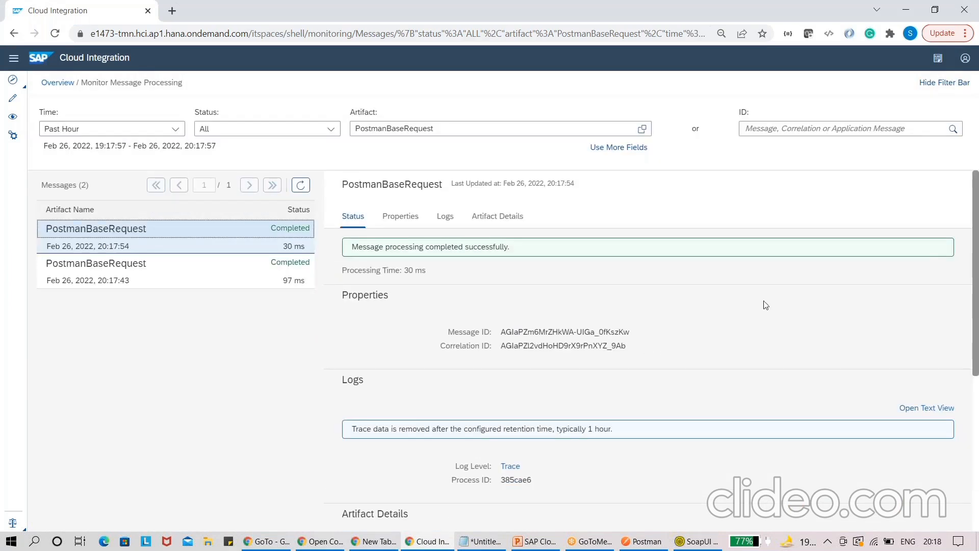
left_click(513, 467)
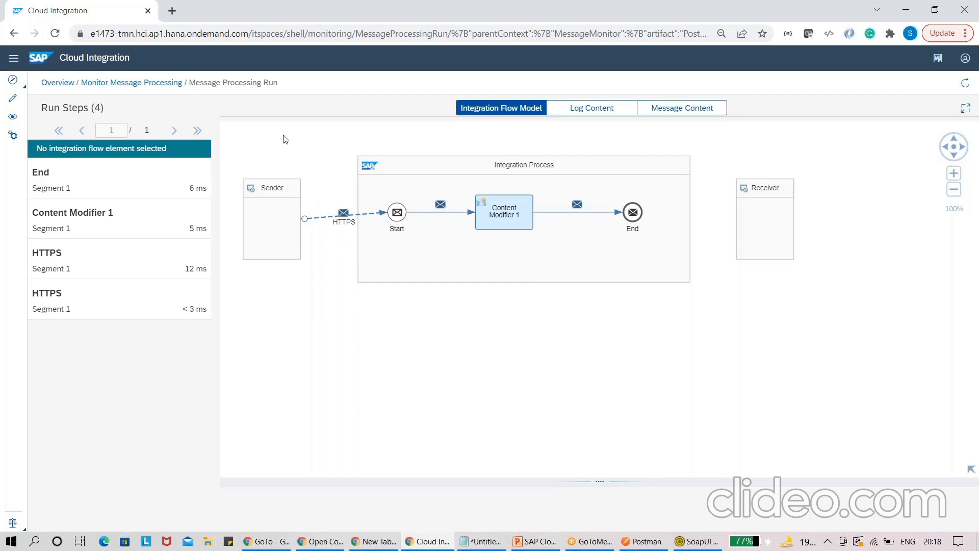
left_click(165, 83)
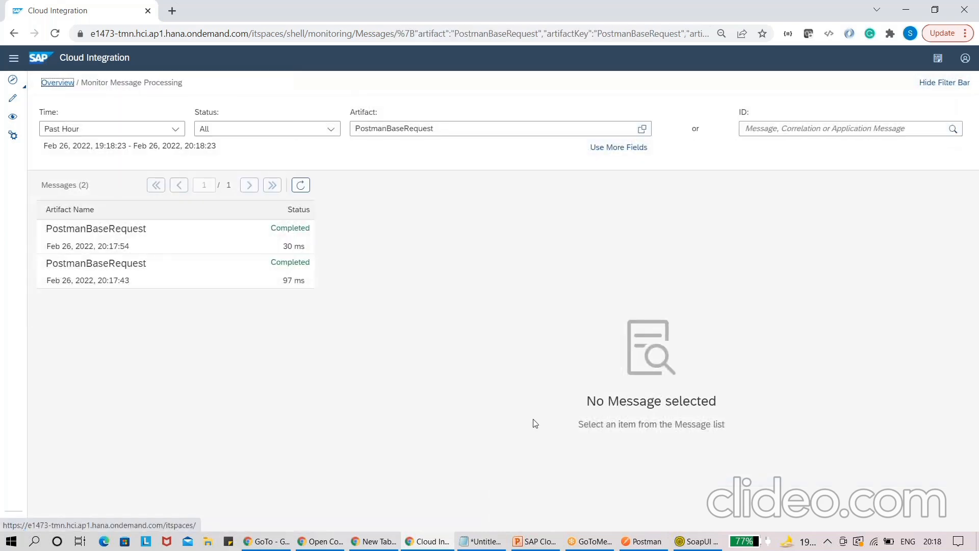
left_click(543, 547)
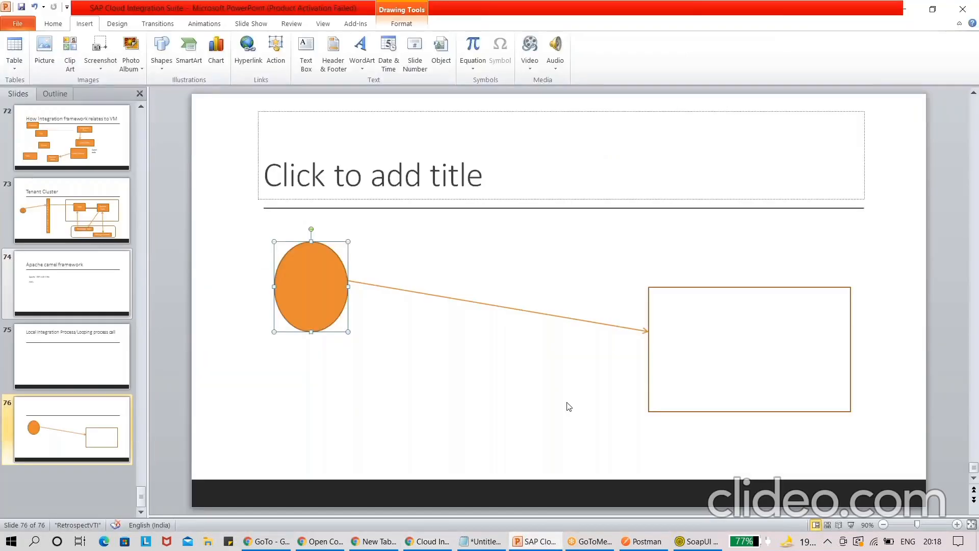
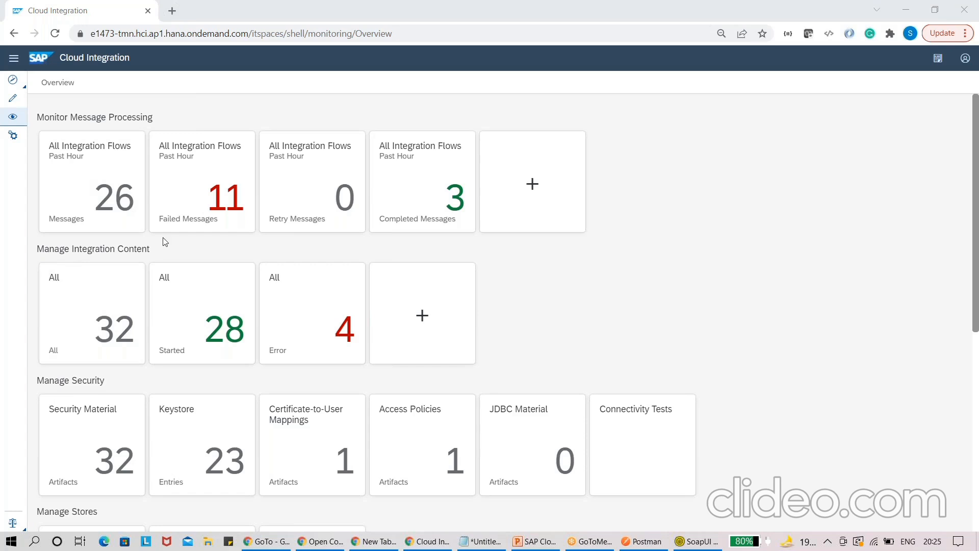
Open the Connectivity Tests tile under Manage Security on the Overview page.
left_click_drag(36, 387, 82, 391)
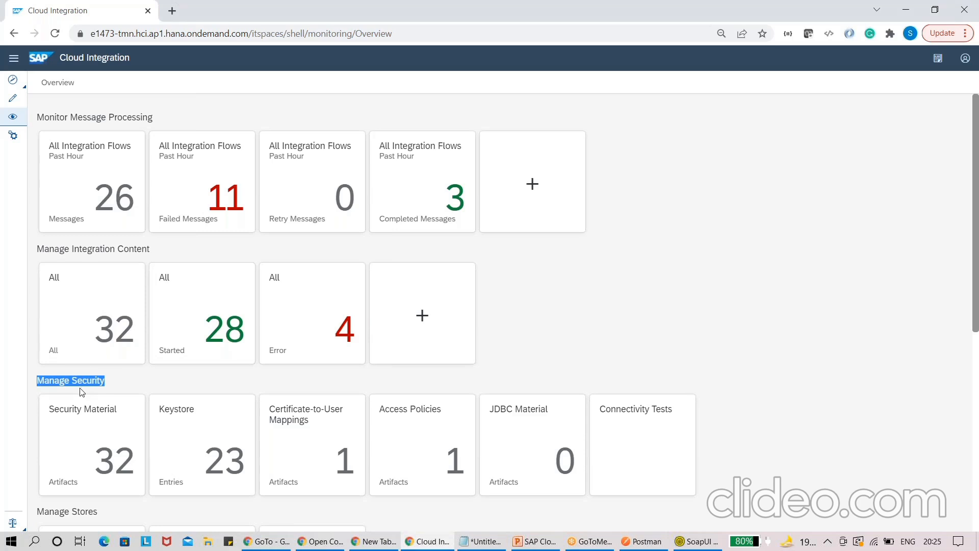
left_click(658, 451)
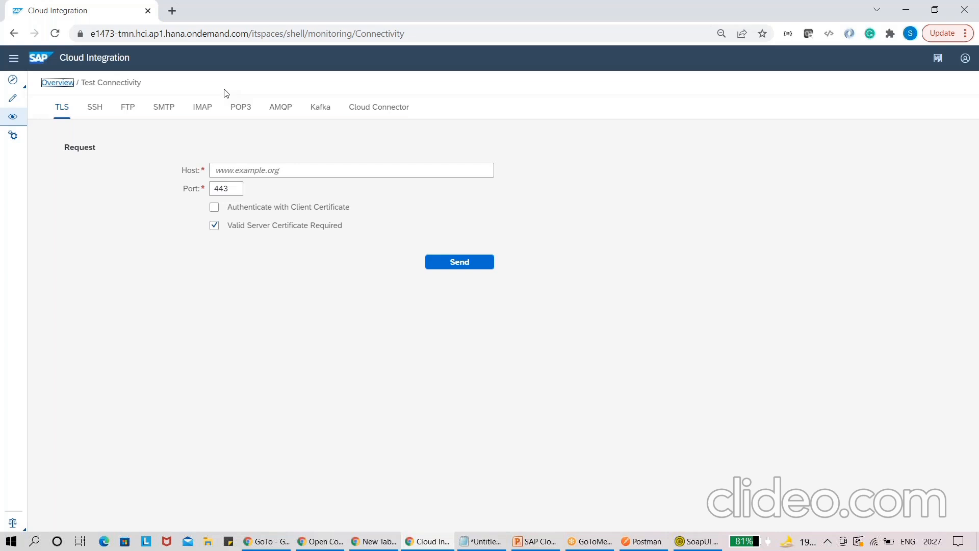
Switch the test to SMTP on port 587 and check the mail settings notes before entering the host.
left_click(168, 111)
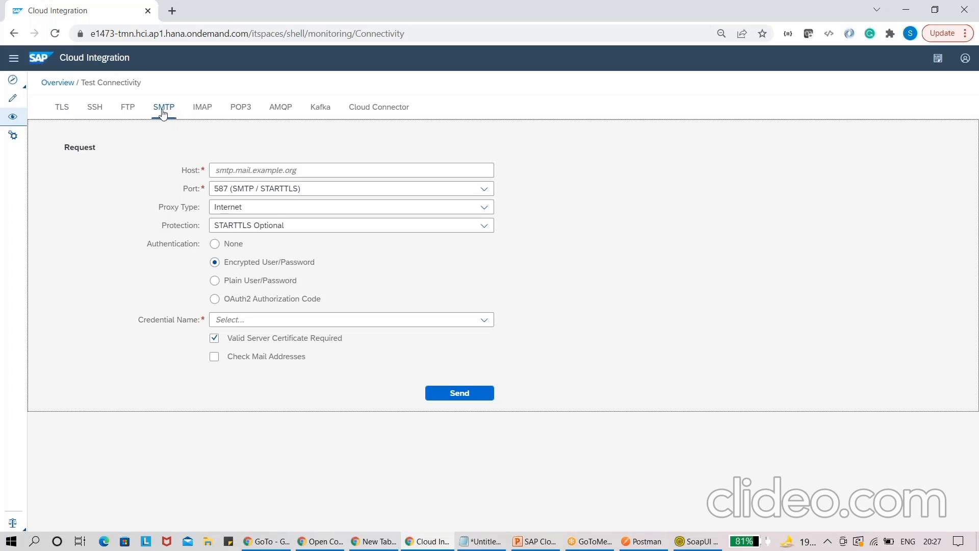
left_click(247, 172)
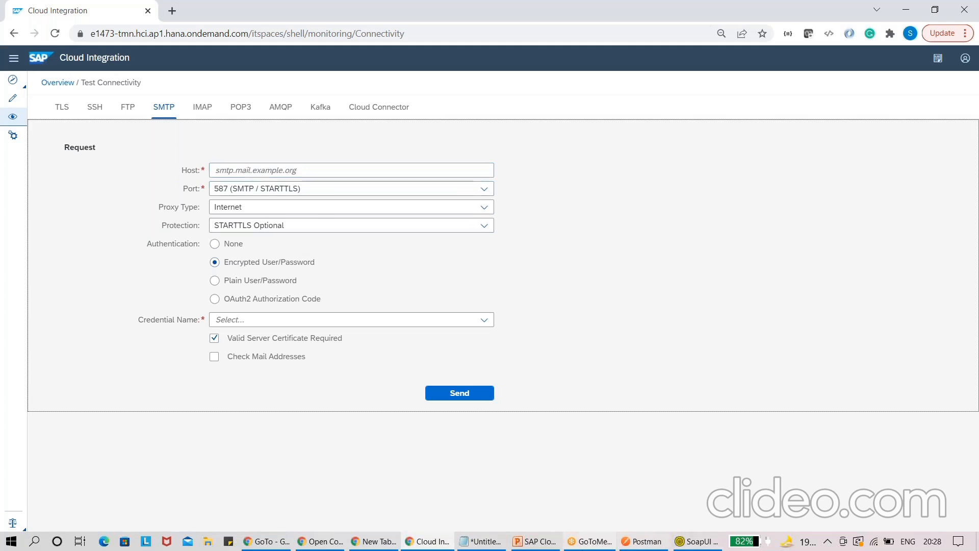
left_click(491, 544)
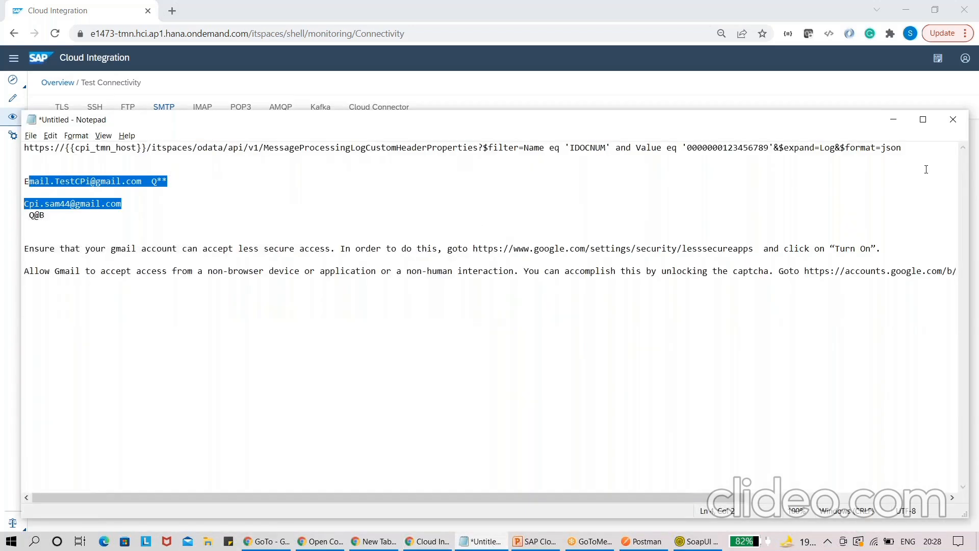
left_click(894, 120)
left_click(344, 172)
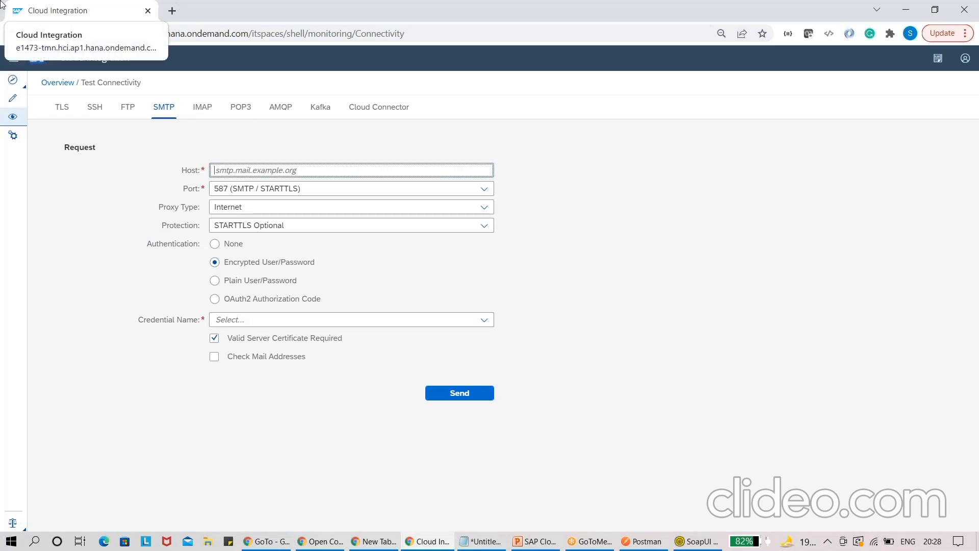
Enter host smtp.gmail.com and keep port 587 with STARTTLS.
type("smtp")
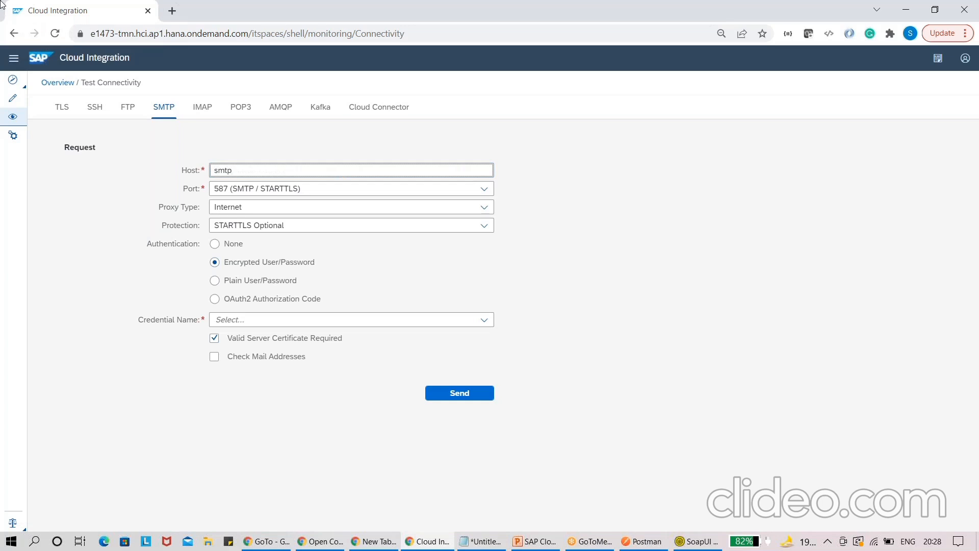
type(".gmail.cmon")
key("BackSpace")
type("m")
left_click(359, 191)
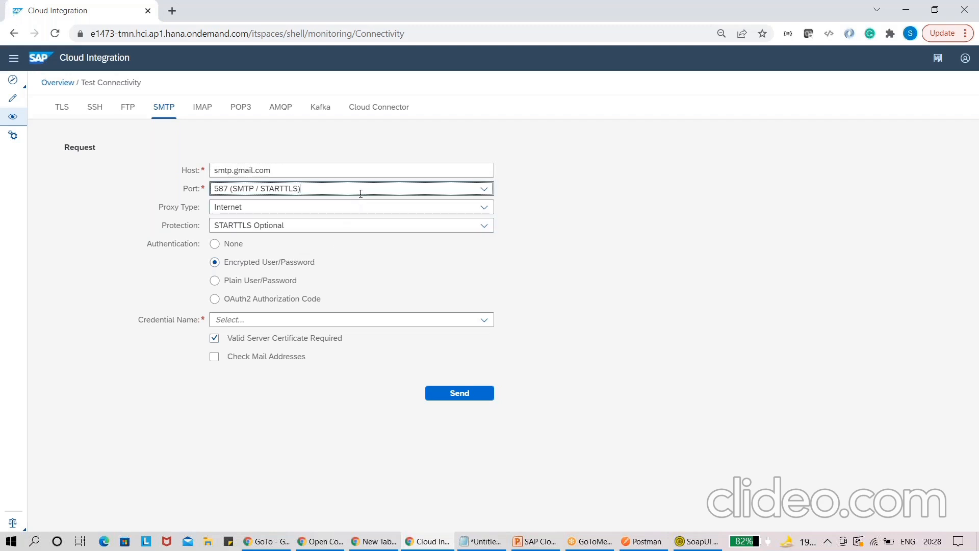
left_click(482, 190)
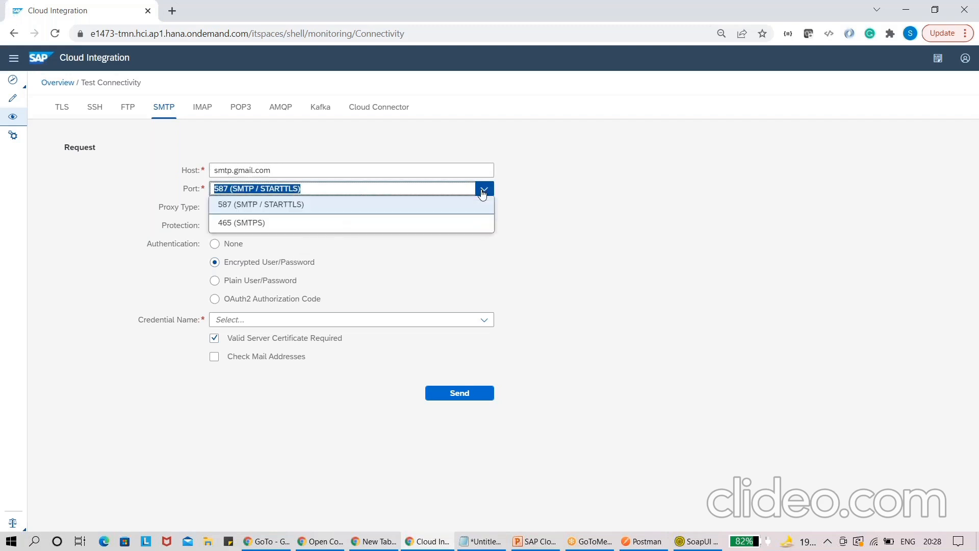
left_click(277, 205)
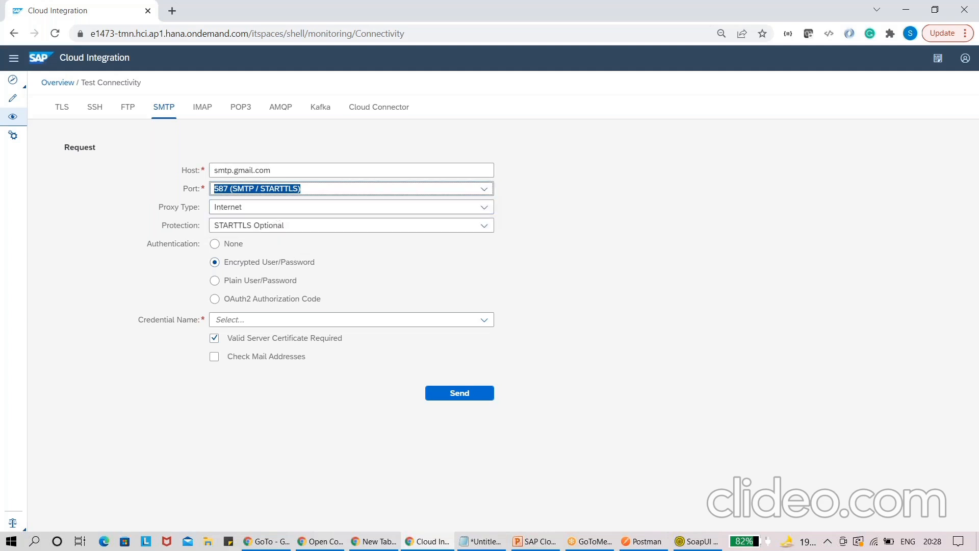
Keep the Internet proxy, set authentication to None, and disable the valid server certificate requirement.
left_click(303, 213)
left_click(304, 217)
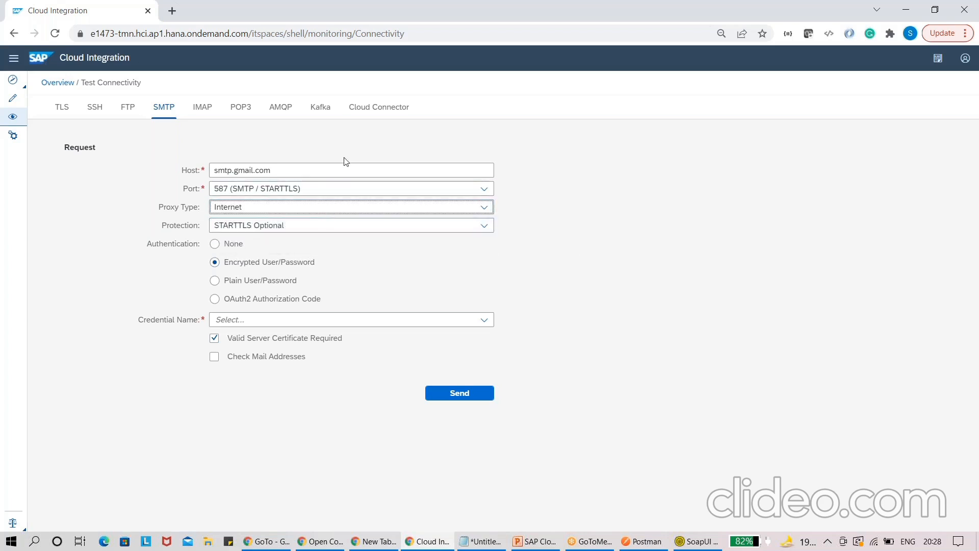
left_click(287, 209)
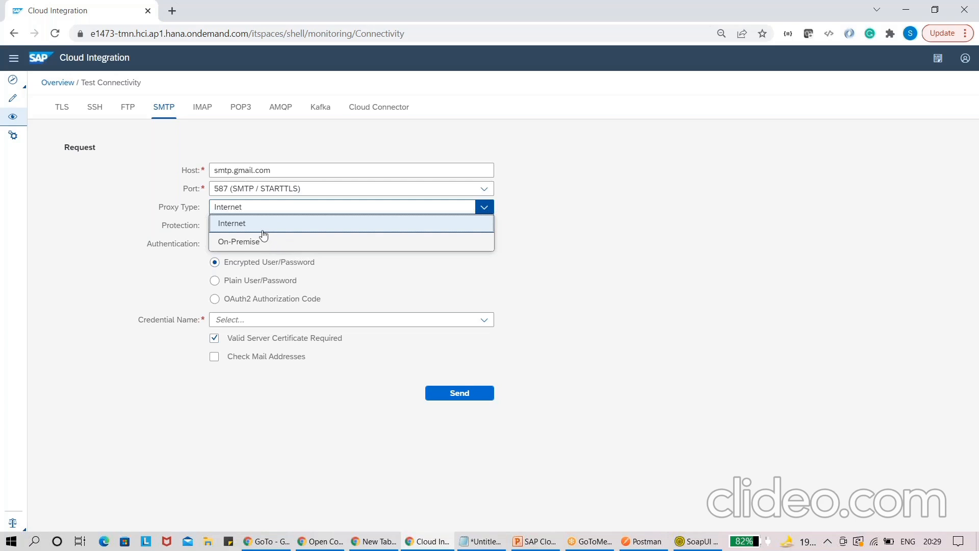
left_click(237, 226)
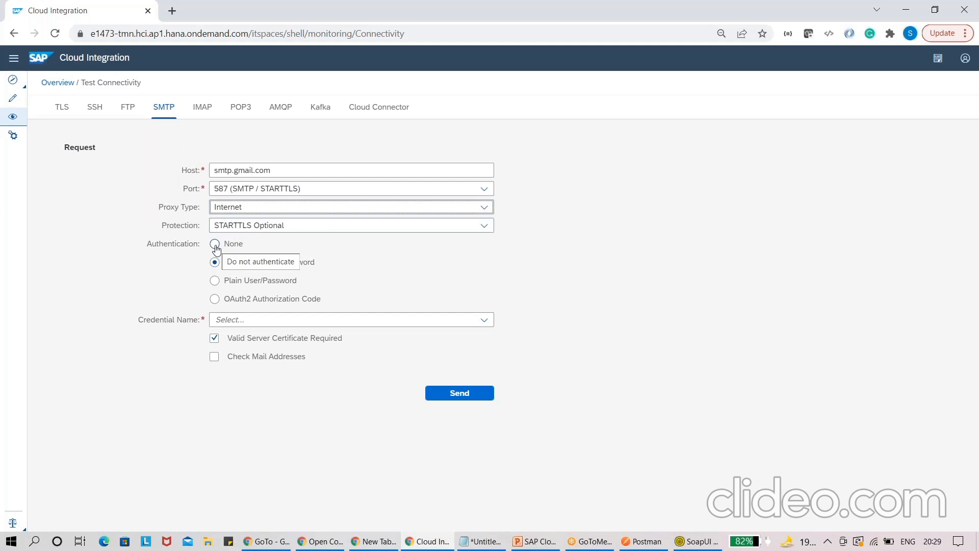
left_click(215, 244)
left_click(214, 320)
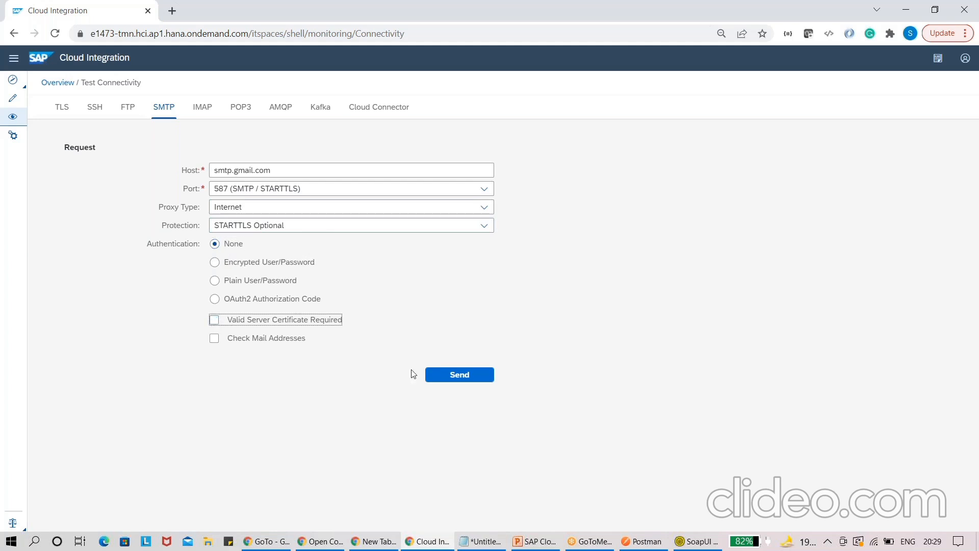
Send the SMTP test, confirm smtp.gmail.com:587 was reached, and download the certificate chain as certificates (7).zip.
left_click(466, 382)
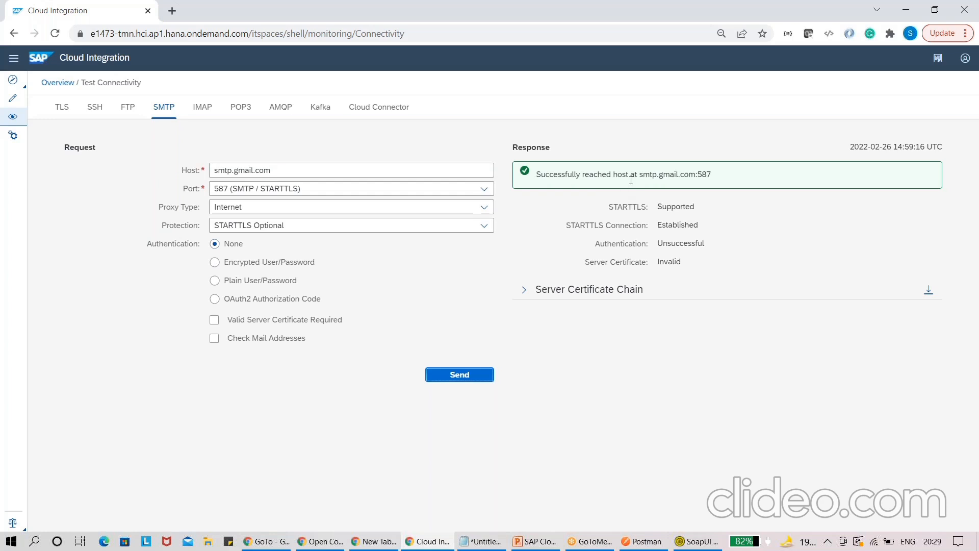
left_click_drag(638, 177, 711, 182)
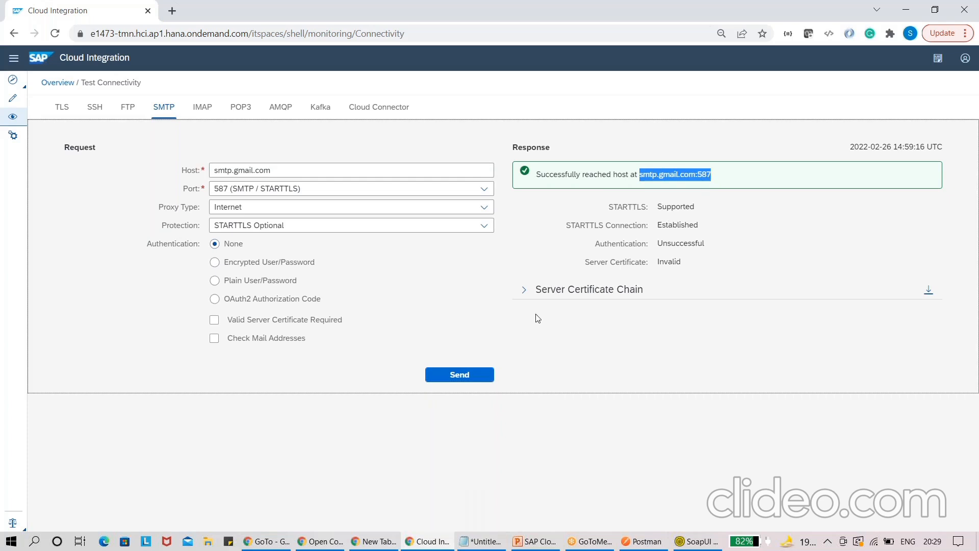
left_click(523, 290)
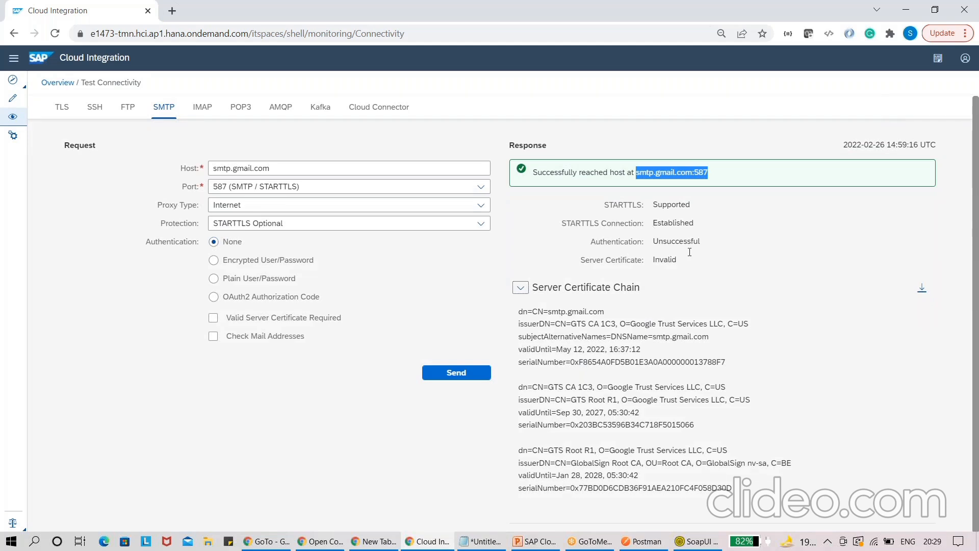
left_click(921, 289)
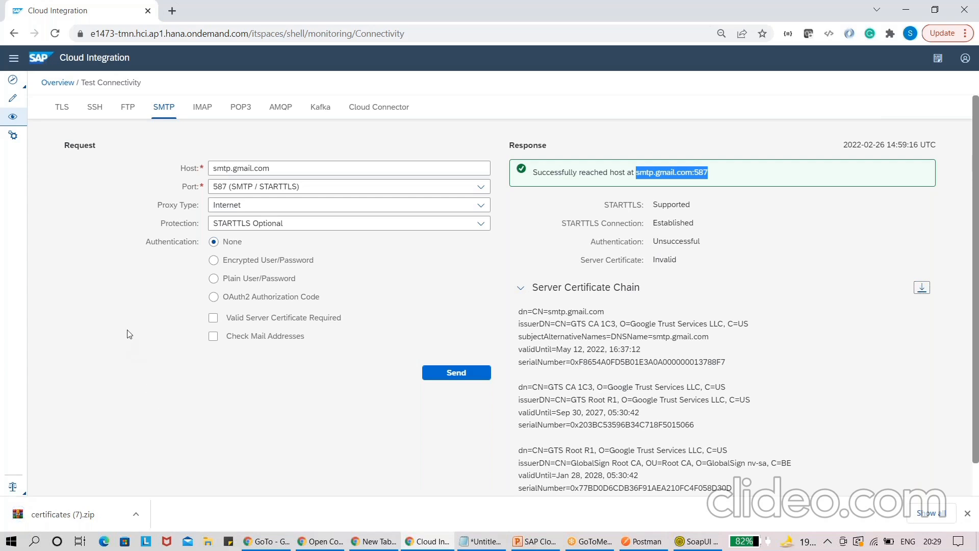
Open the Keystore from Monitor and view the sap_cloudintegrationcertificate key pair entry.
left_click(14, 120)
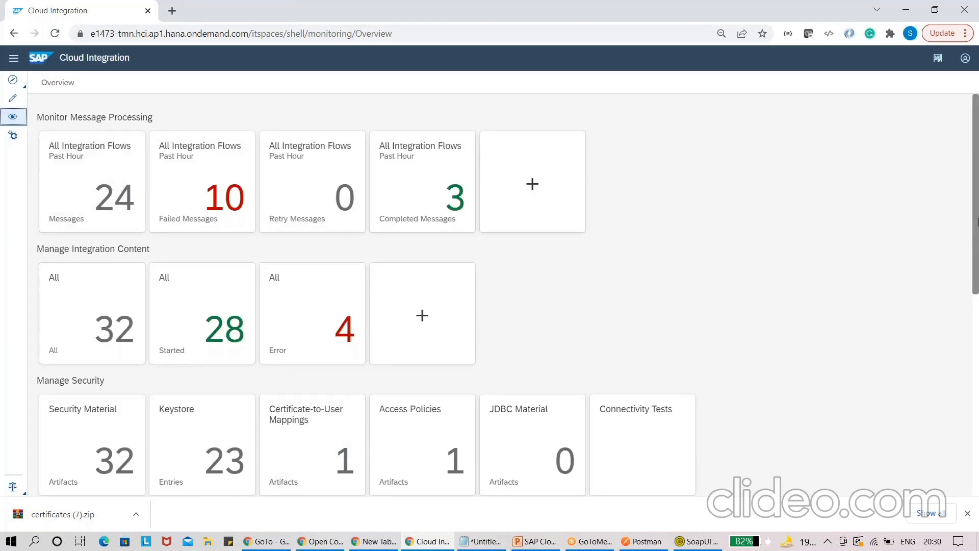
left_click_drag(976, 221, 962, 284)
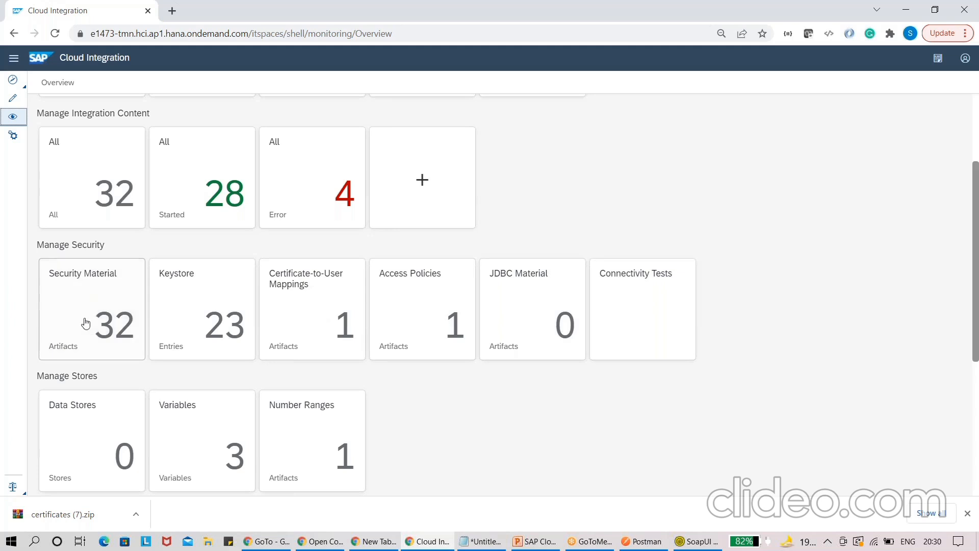
left_click(190, 305)
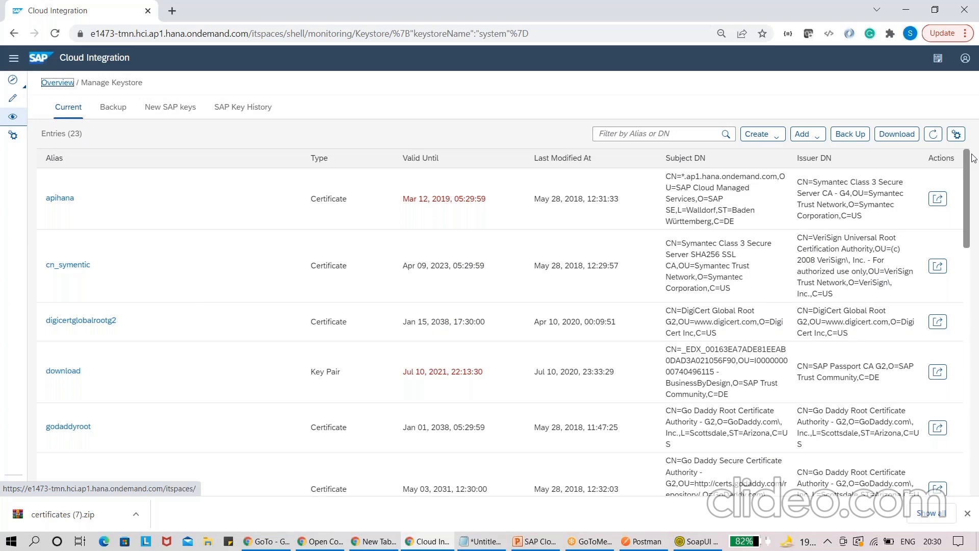
left_click_drag(974, 158, 978, 371)
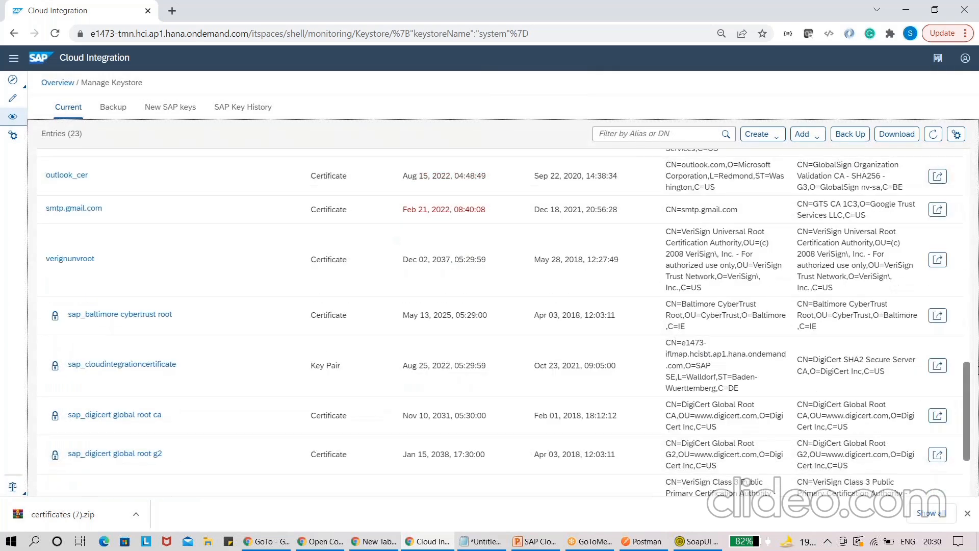
left_click_drag(978, 371, 977, 413)
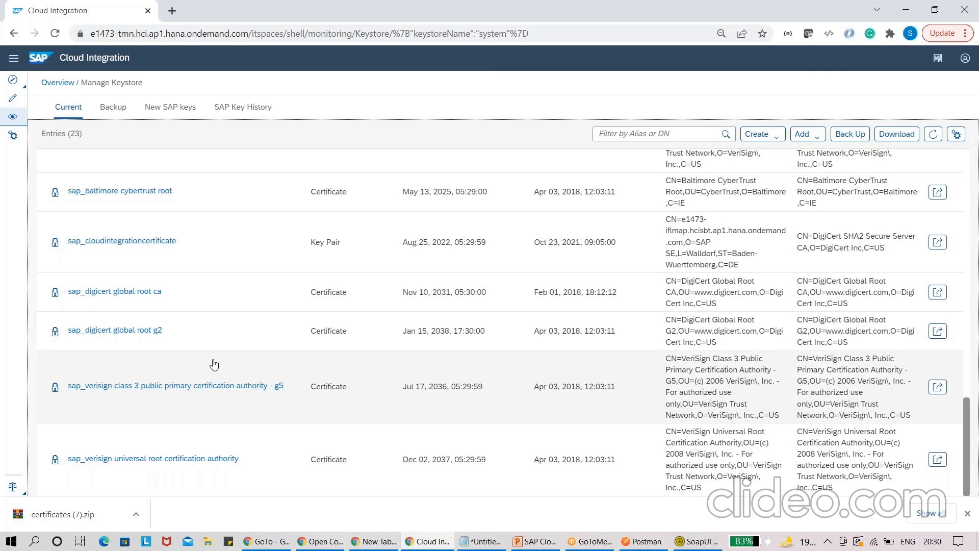
left_click_drag(187, 250, 69, 248)
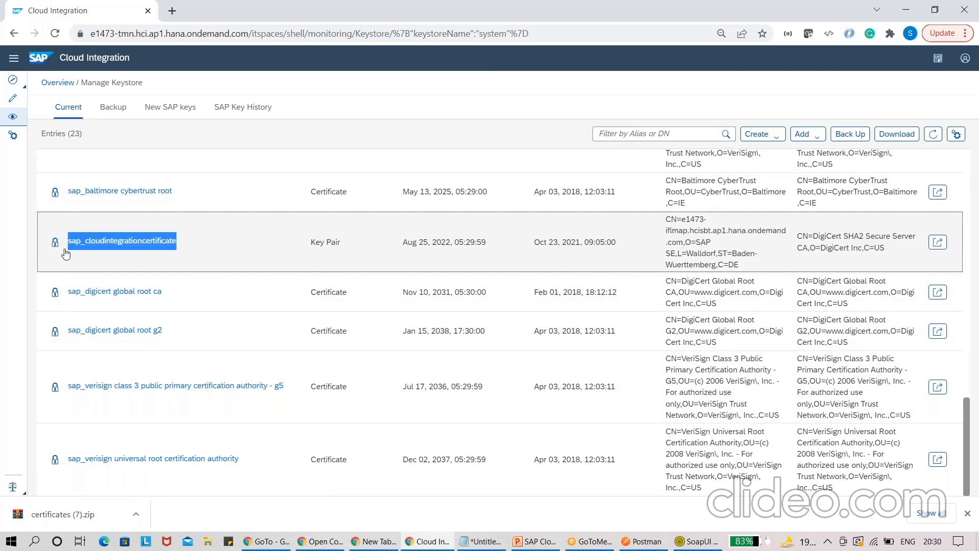
left_click_drag(311, 247, 338, 247)
left_click(149, 249)
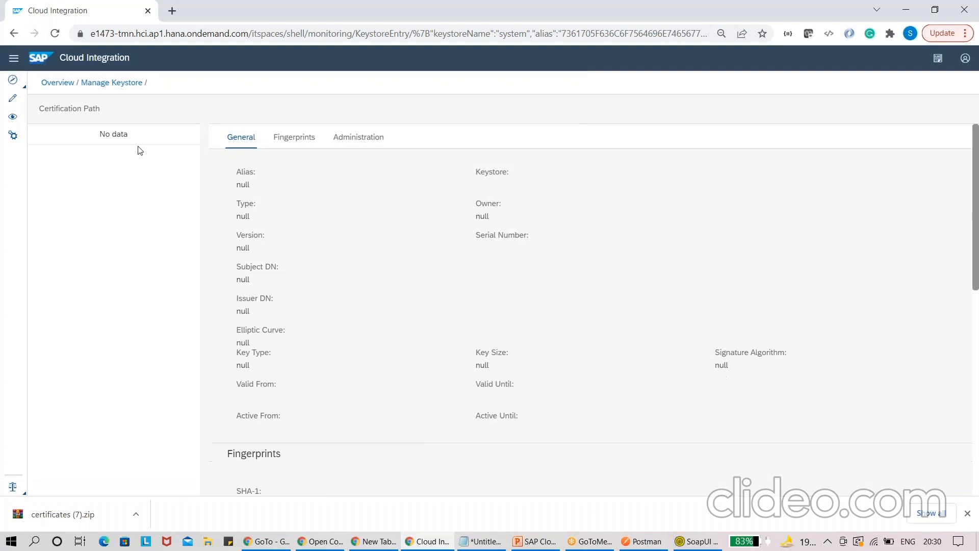
Inspect the DigiCert SHA2 Secure Server CA, tenant and DigiCert Global Root CA certificates, then return to the list.
left_click(144, 155)
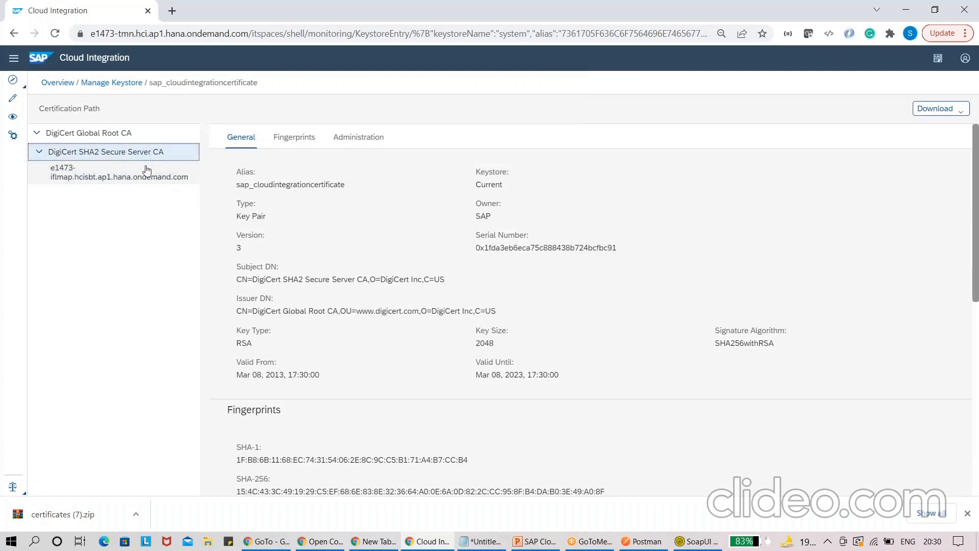
left_click(148, 179)
left_click(148, 141)
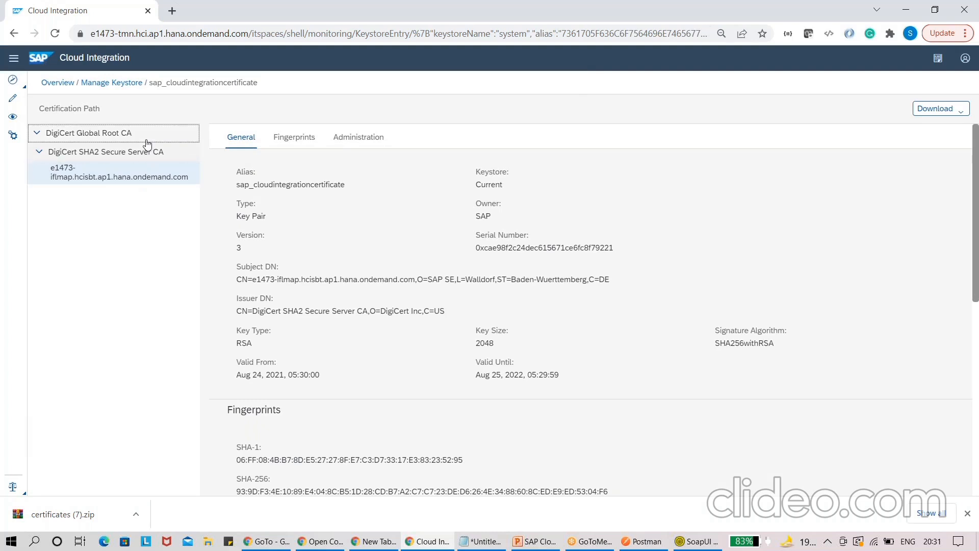
left_click(121, 91)
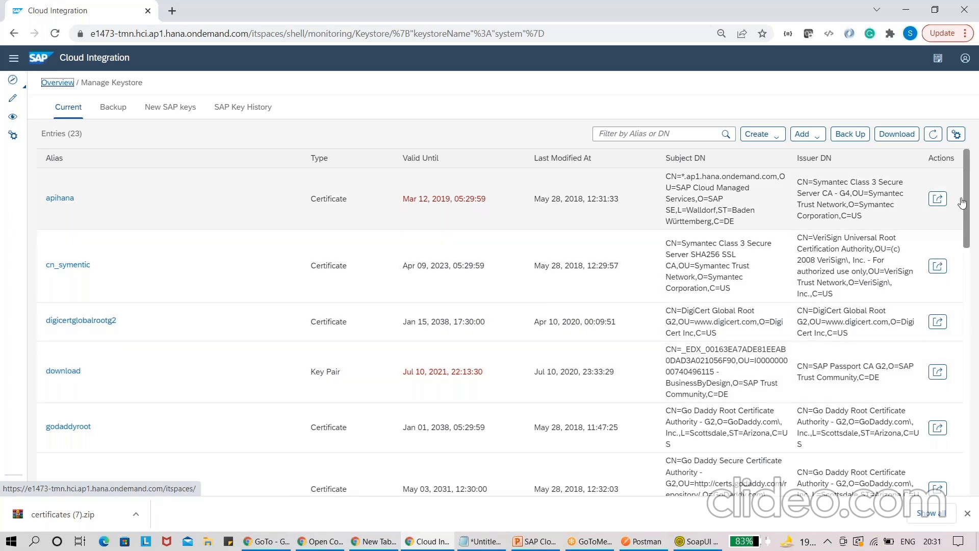
Scroll through the 23 keystore entries to find the smtp.gmail.com certificate.
left_click_drag(965, 179, 974, 256)
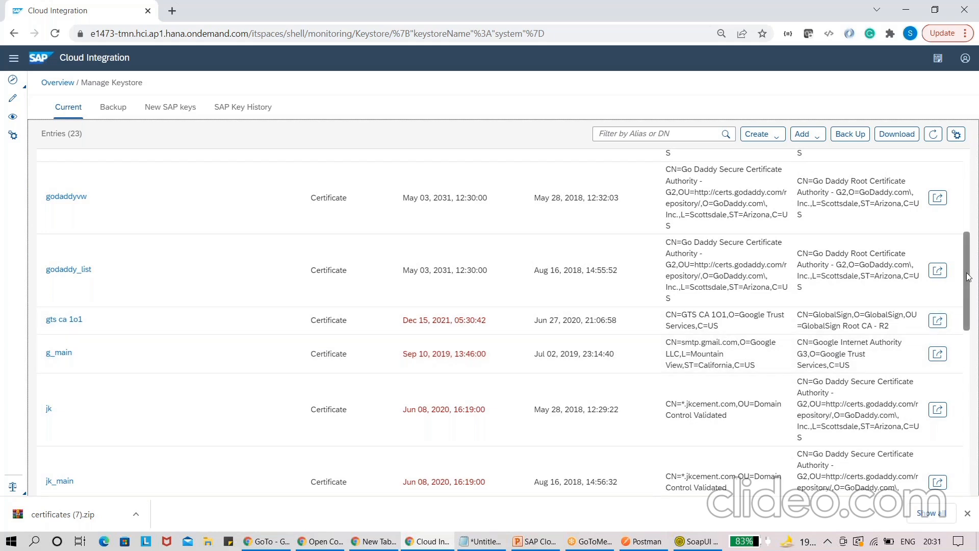
left_click_drag(968, 277, 975, 402)
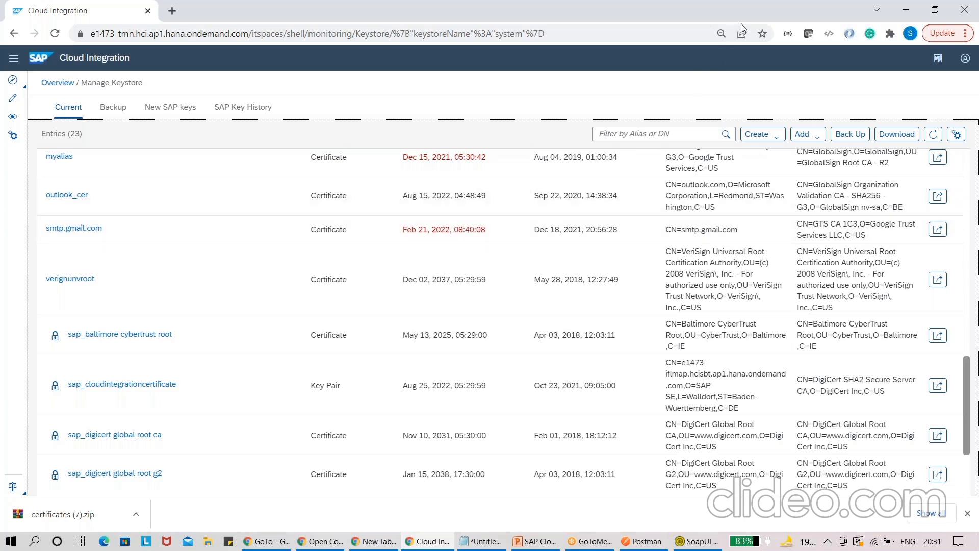
left_click(754, 14)
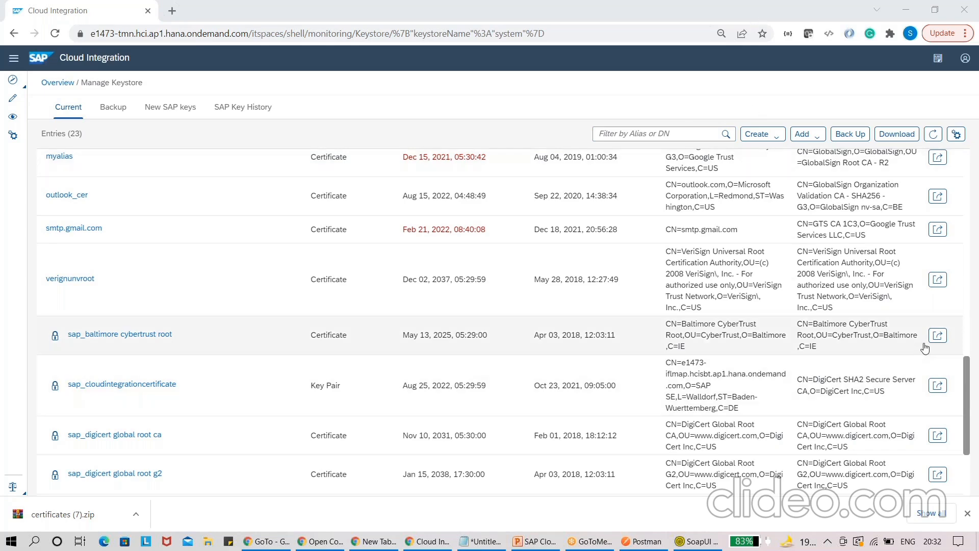
left_click(968, 373)
left_click_drag(967, 370, 968, 163)
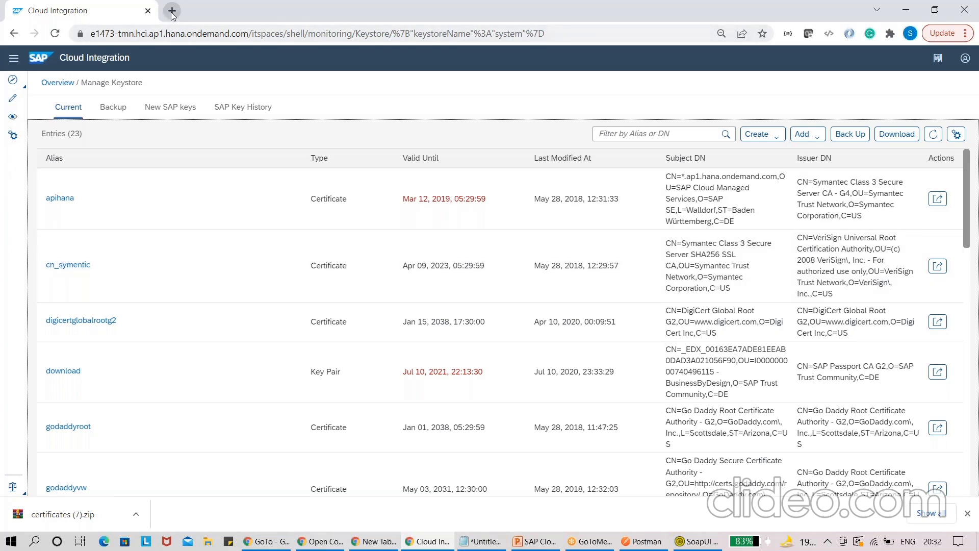
Duplicate the browser tab and open the Design workspace listing 25 integration packages.
right_click(88, 6)
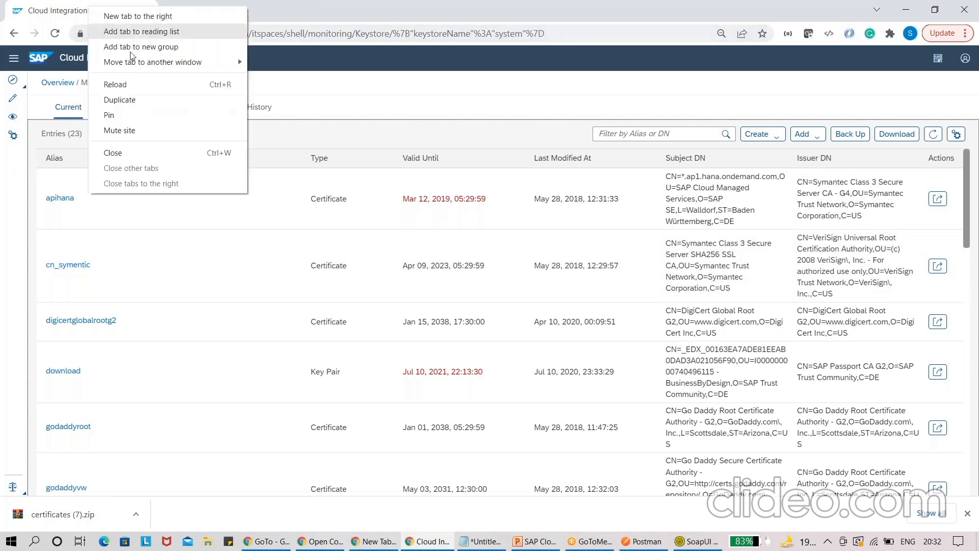
left_click(141, 105)
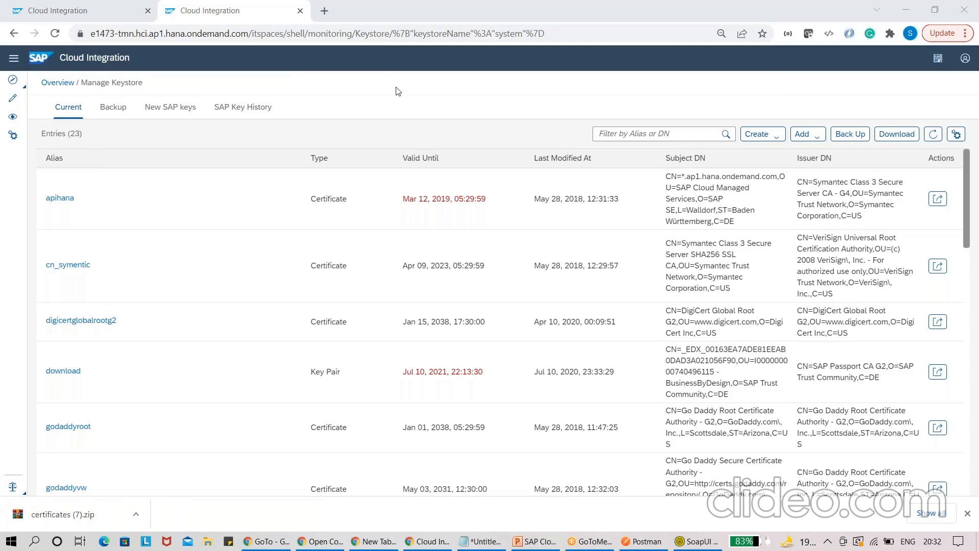
left_click(12, 98)
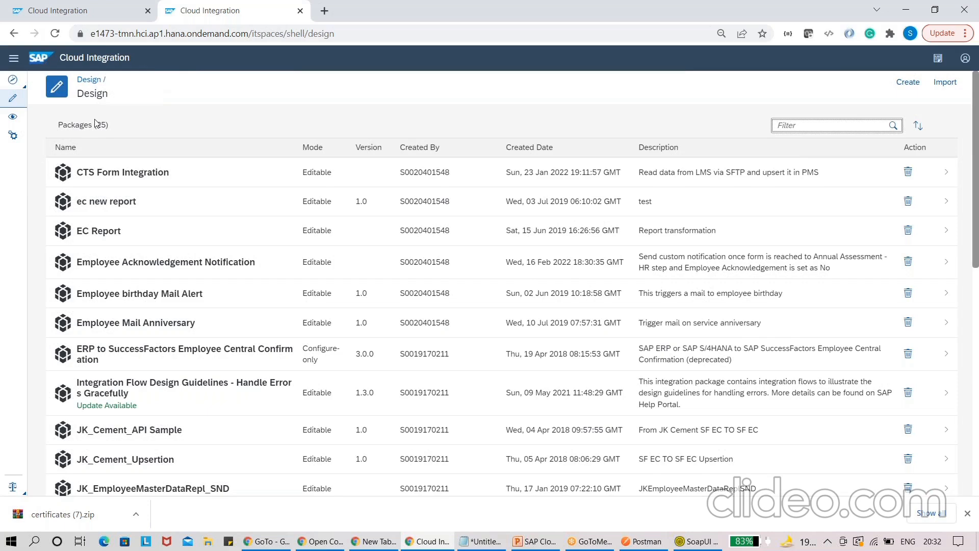
left_click(754, 24)
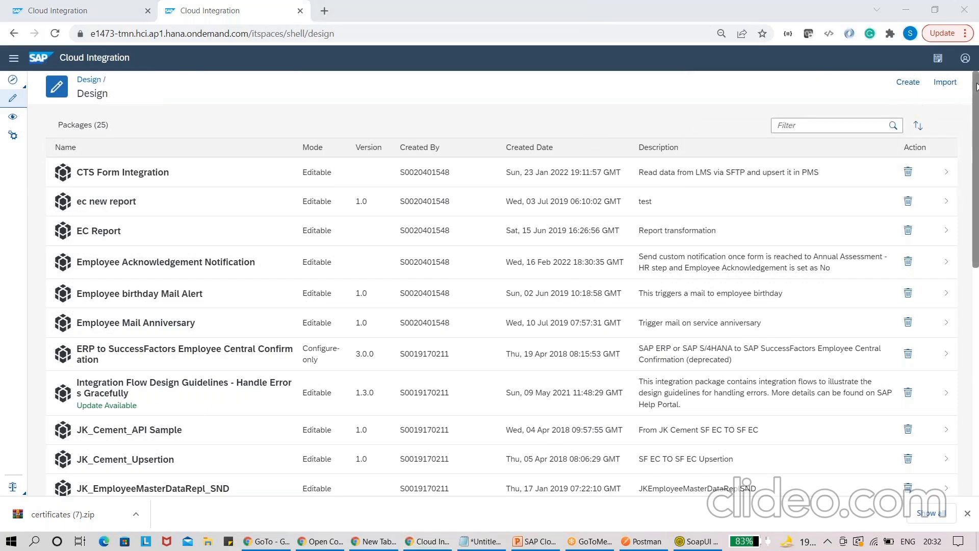
left_click_drag(976, 88, 976, 315)
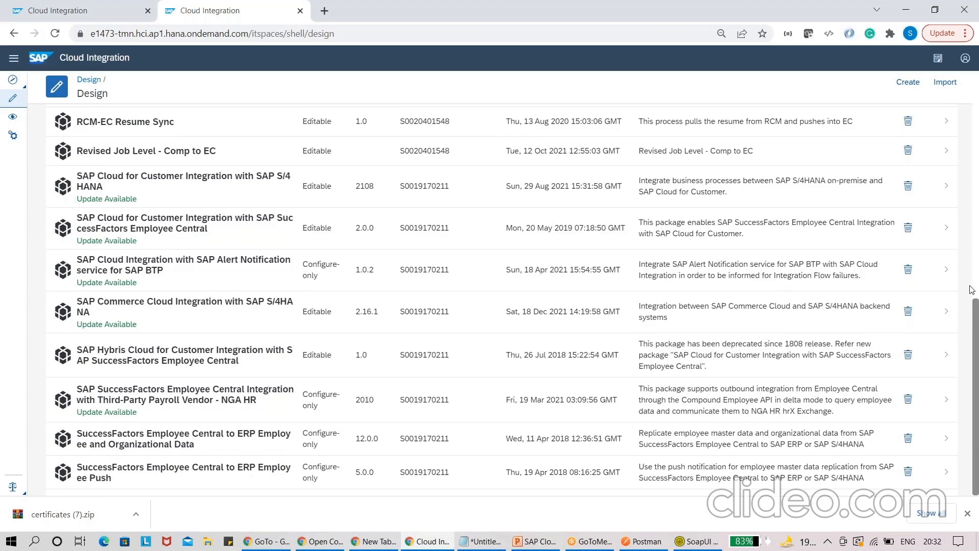
scroll(972, 290, "up", 10)
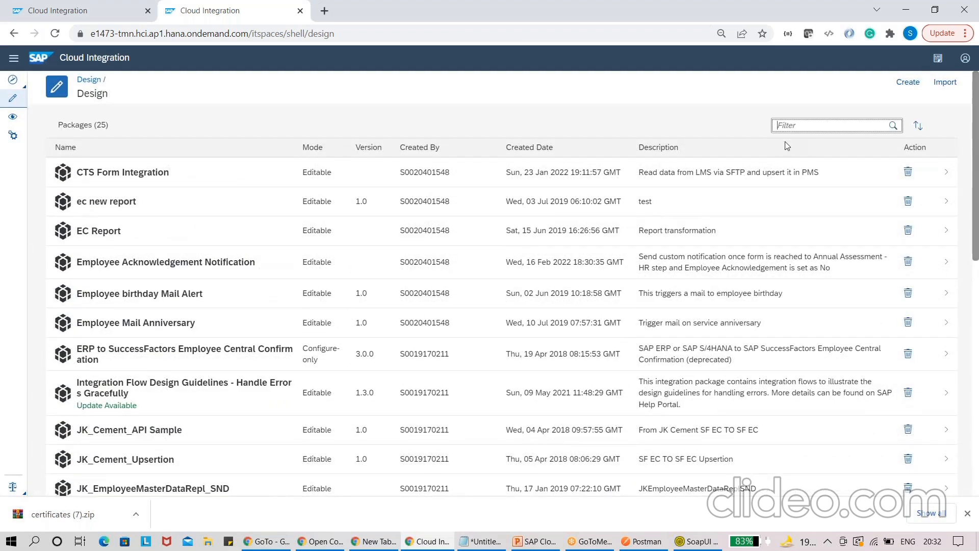
Filter packages by 'zx' and open ZCustom First _Exception H from the ZX package's artifacts.
type("zx")
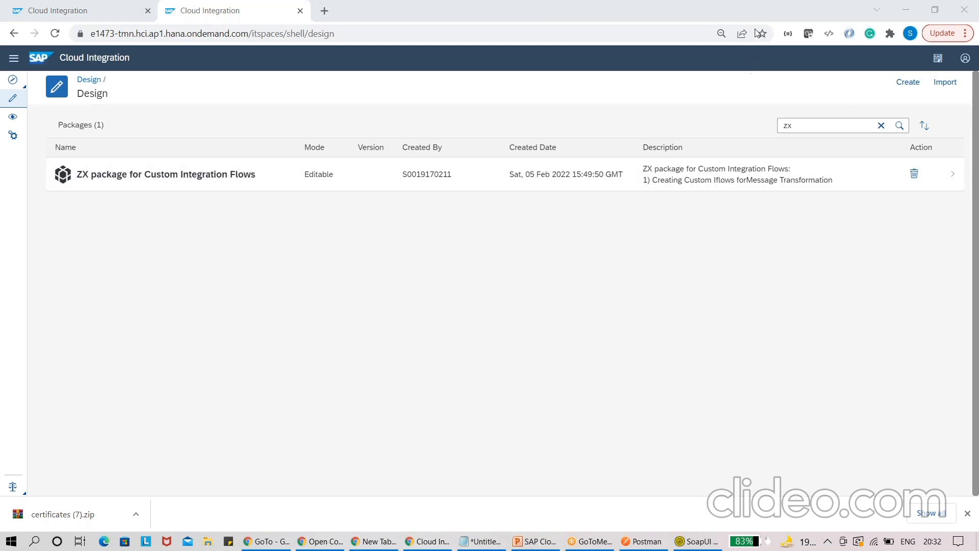
left_click(230, 186)
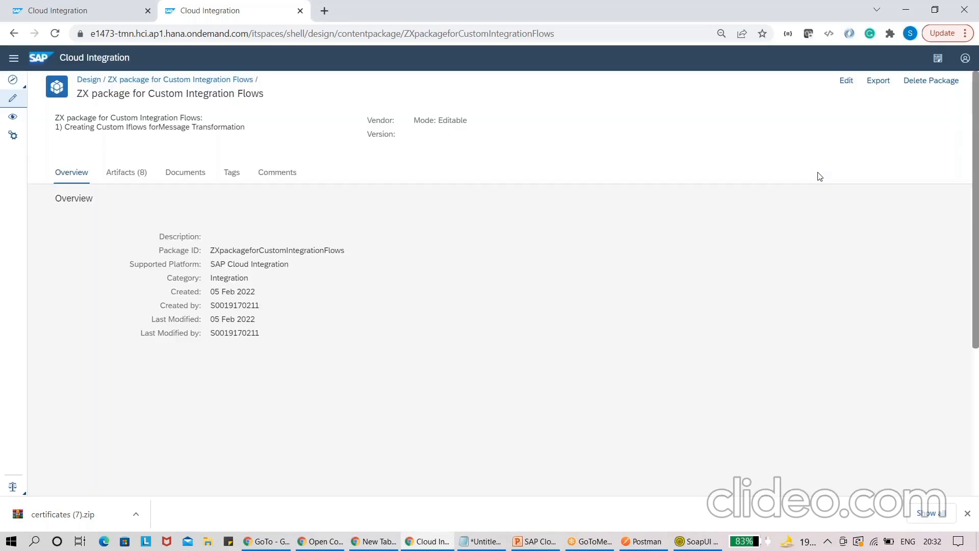
left_click(118, 181)
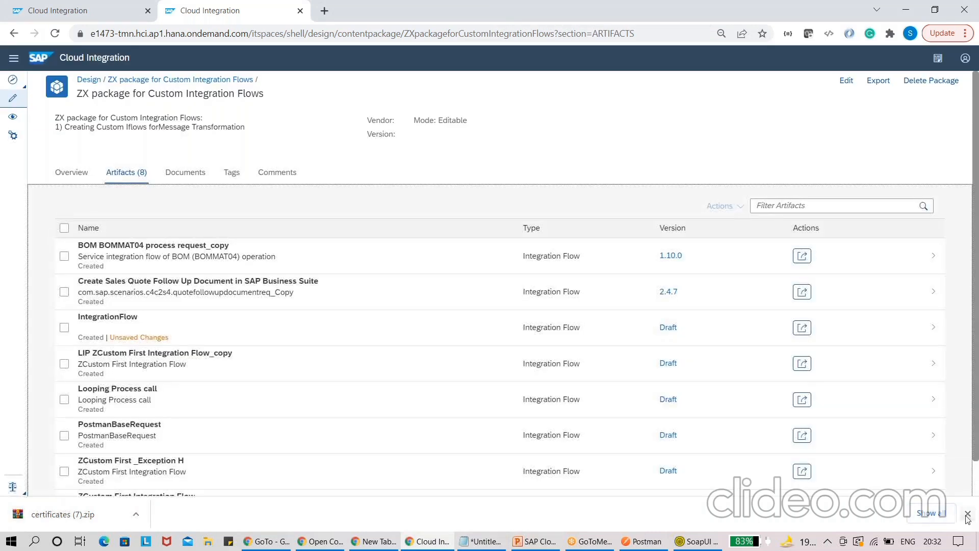
left_click(966, 514)
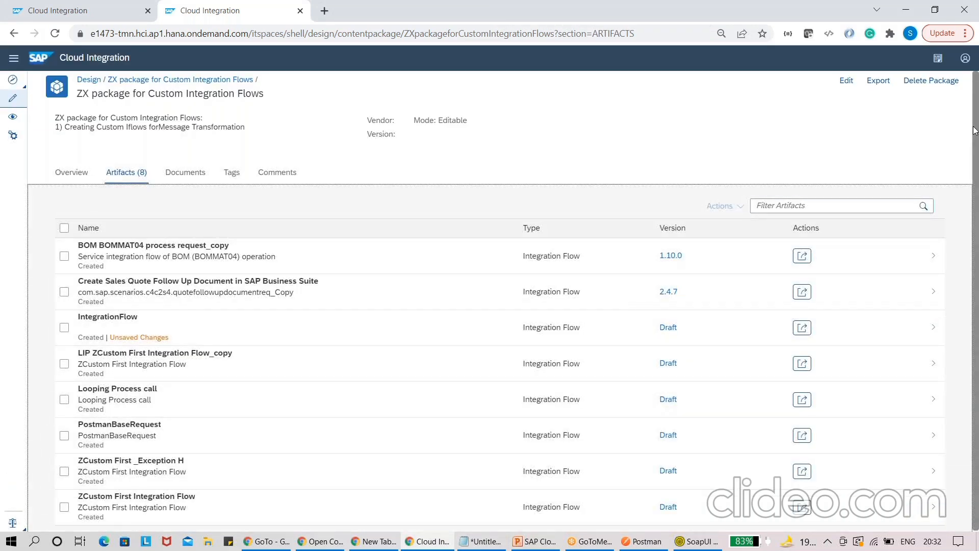
left_click_drag(976, 134, 977, 141)
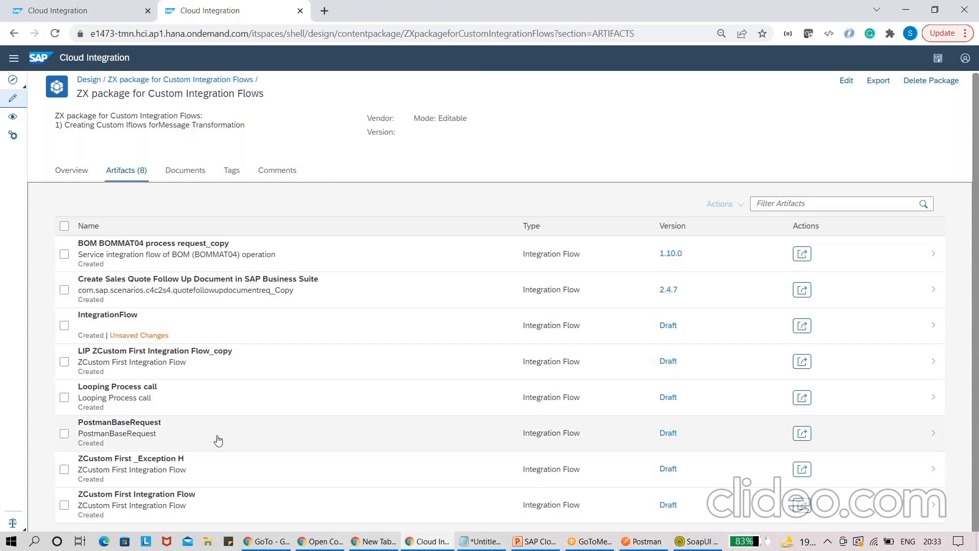
left_click(180, 469)
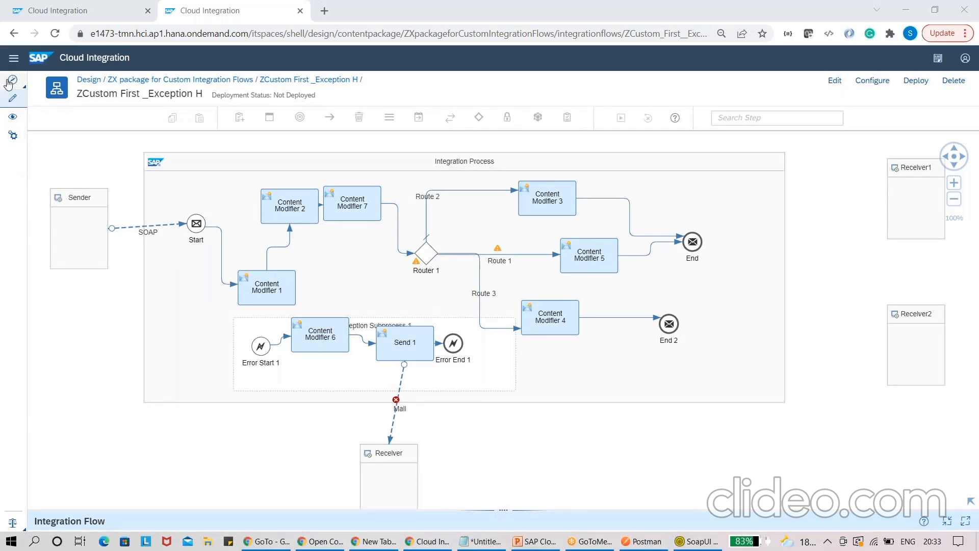
Switch back to the first tab showing the Manage Keystore list.
left_click(70, 6)
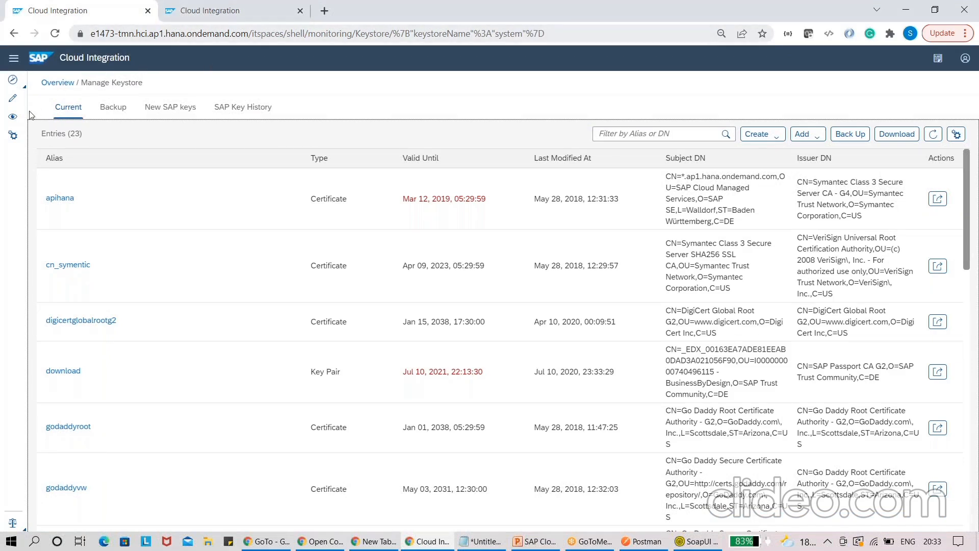
Reopen Connectivity Tests on the first tab, browse the SMTP and Cloud Connector forms, then return to the flow.
left_click(13, 116)
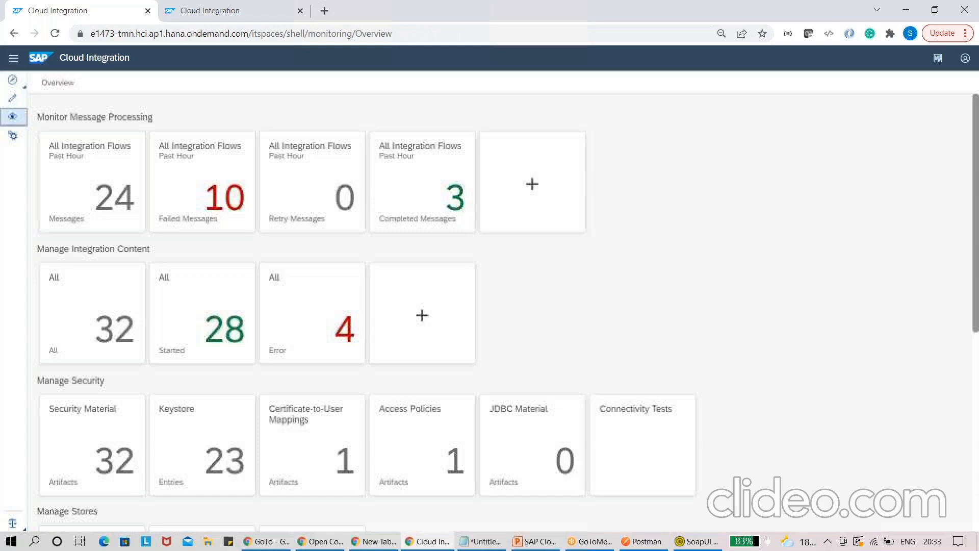
left_click(653, 434)
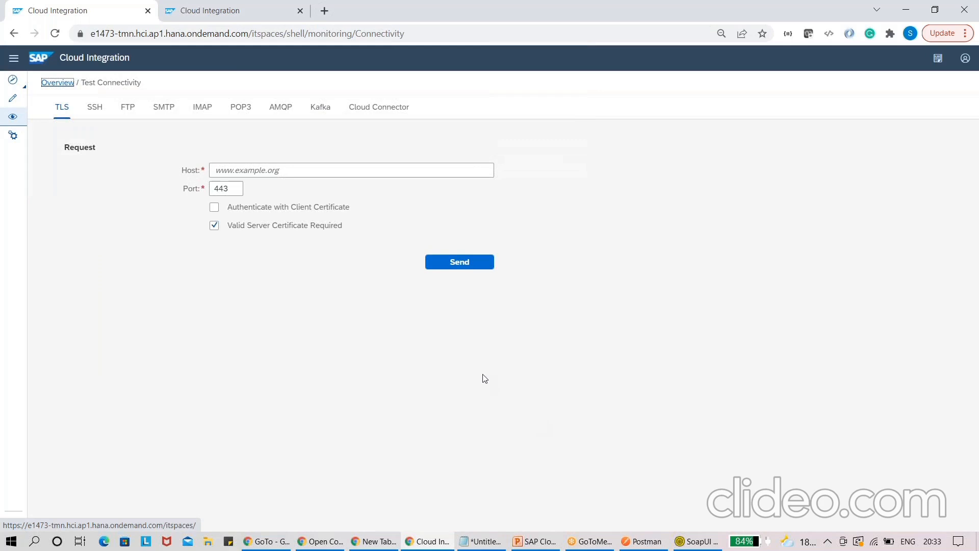
left_click(165, 107)
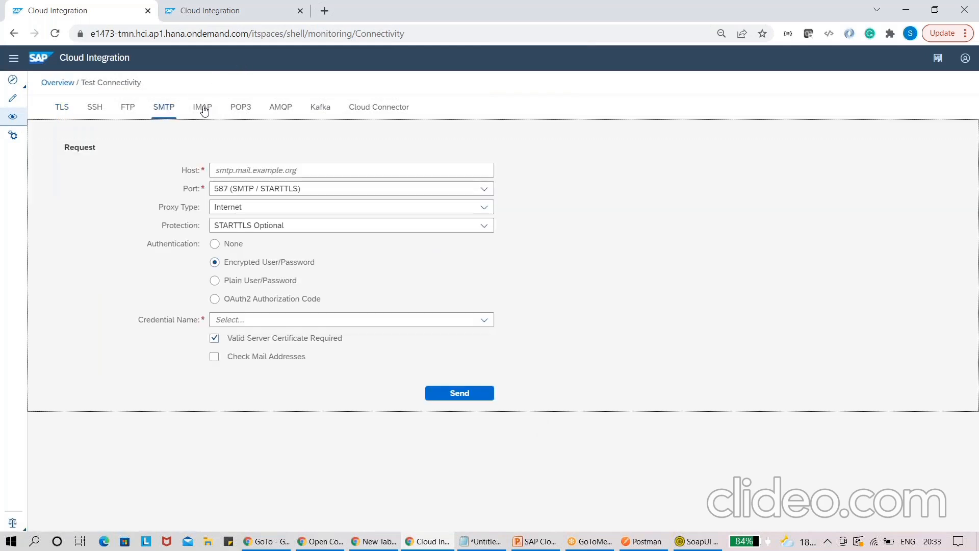
left_click(370, 109)
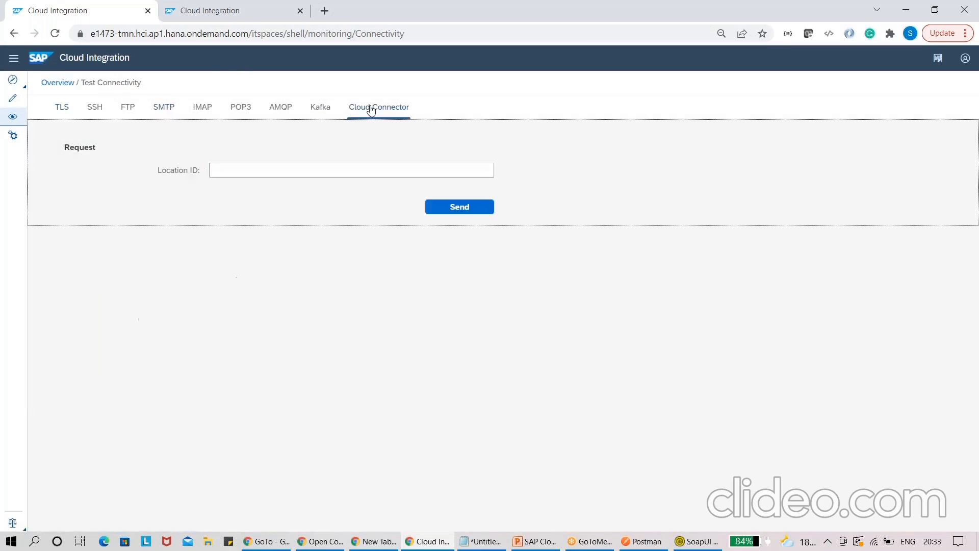
left_click(287, 177)
left_click(209, 9)
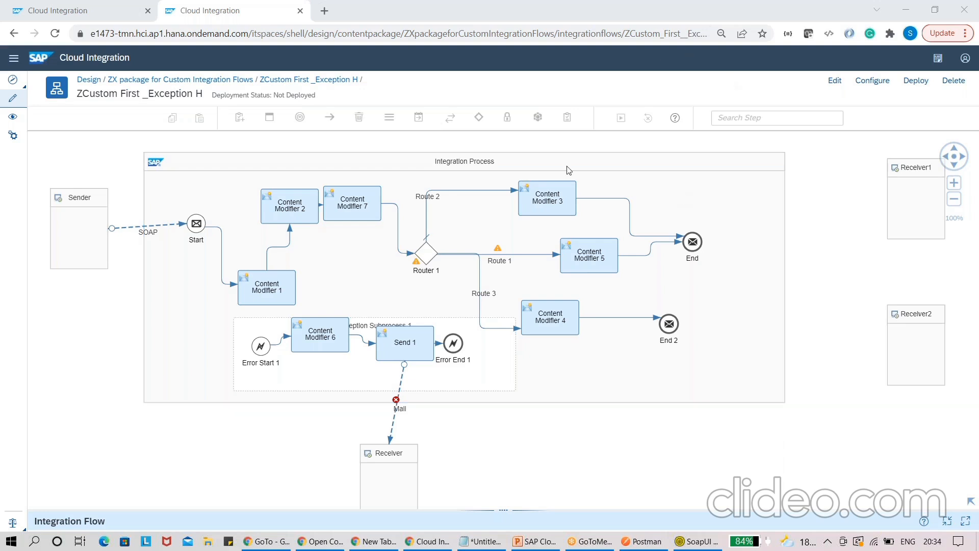
left_click(427, 231)
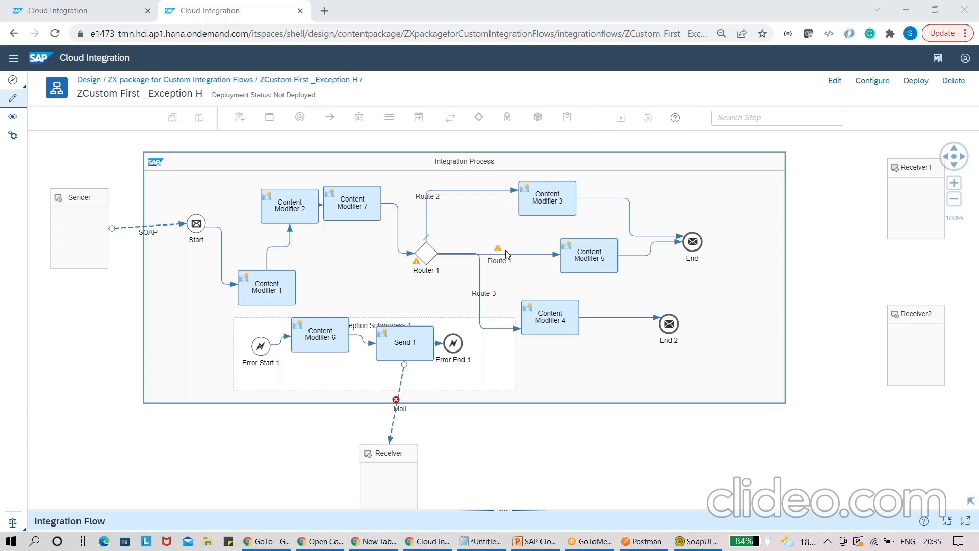
left_click(47, 6)
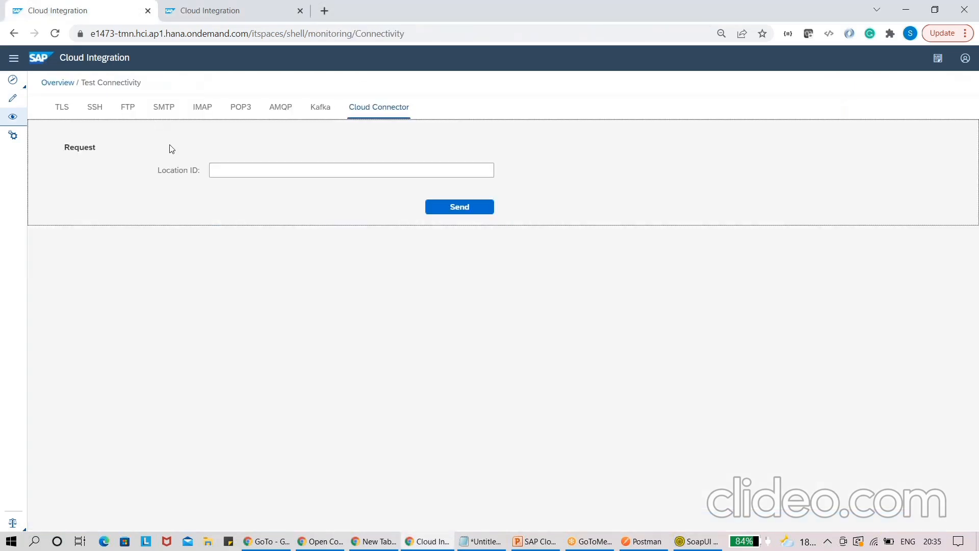
left_click(304, 168)
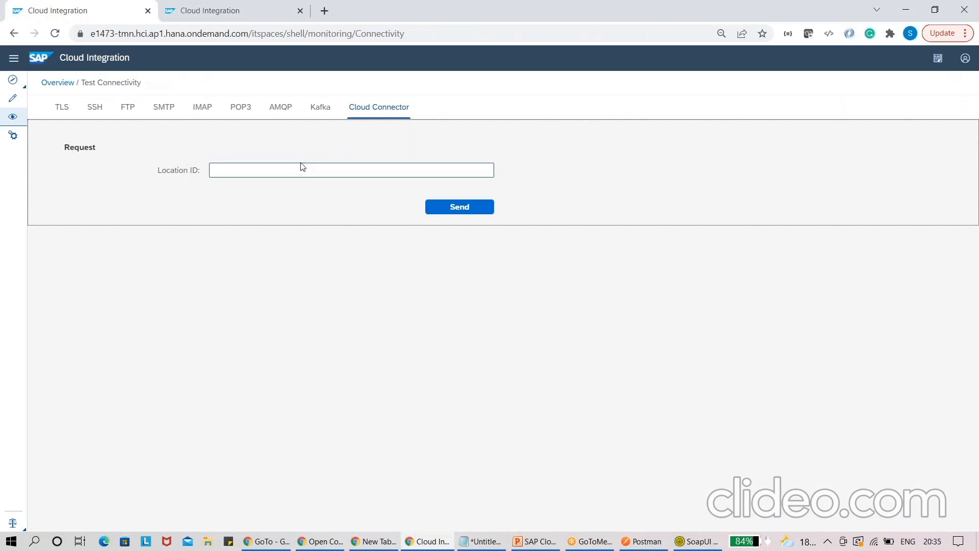
left_click(199, 14)
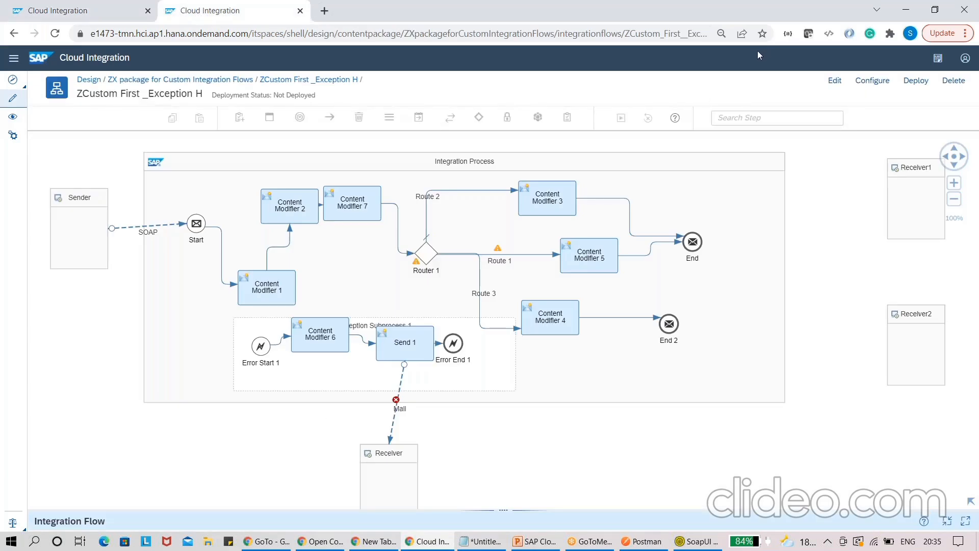
Move the e-mail and password lines below the Gmail access instructions in Notepad, then minimise Notepad.
left_click(485, 542)
left_click(172, 214)
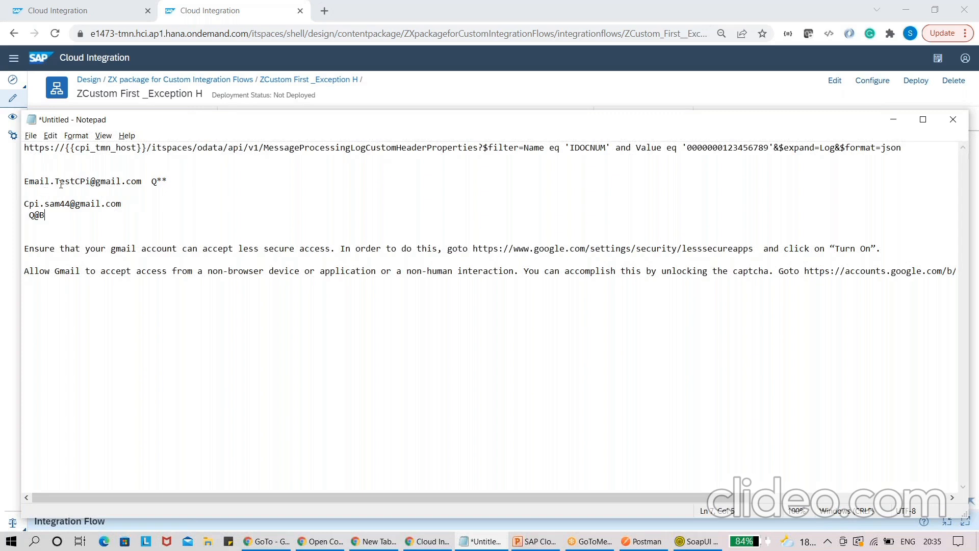
left_click_drag(67, 217, 23, 182)
key("ctrl+c")
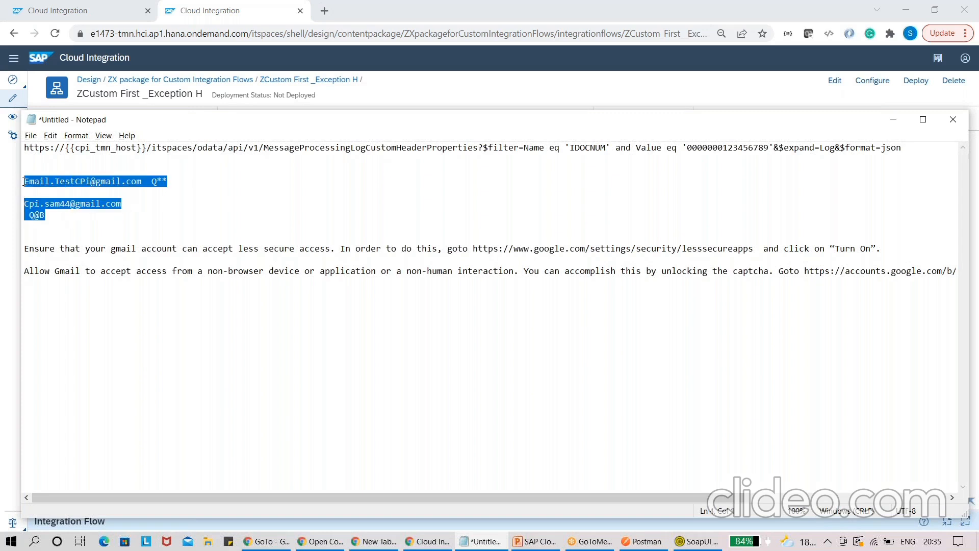
key("Delete")
left_click(58, 275)
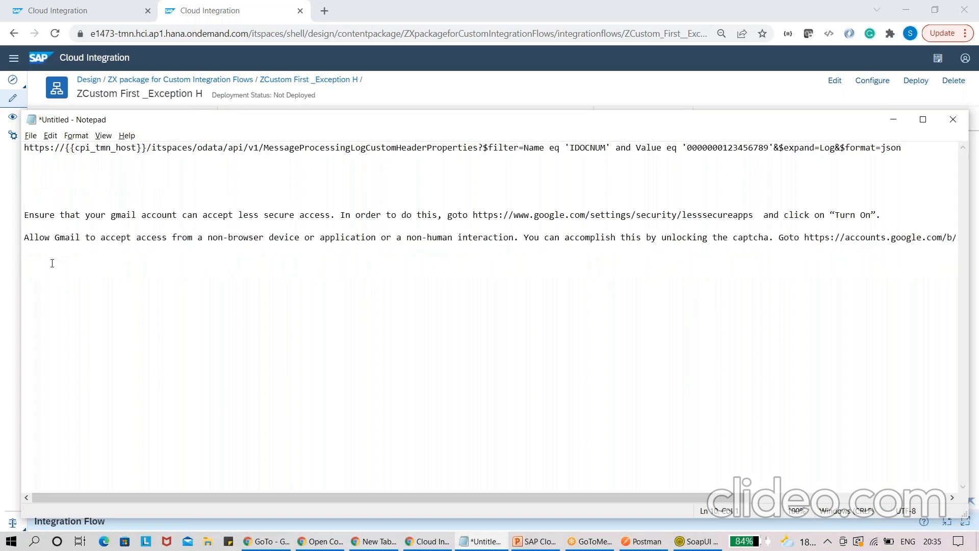
key("Return")
key("ctrl+v")
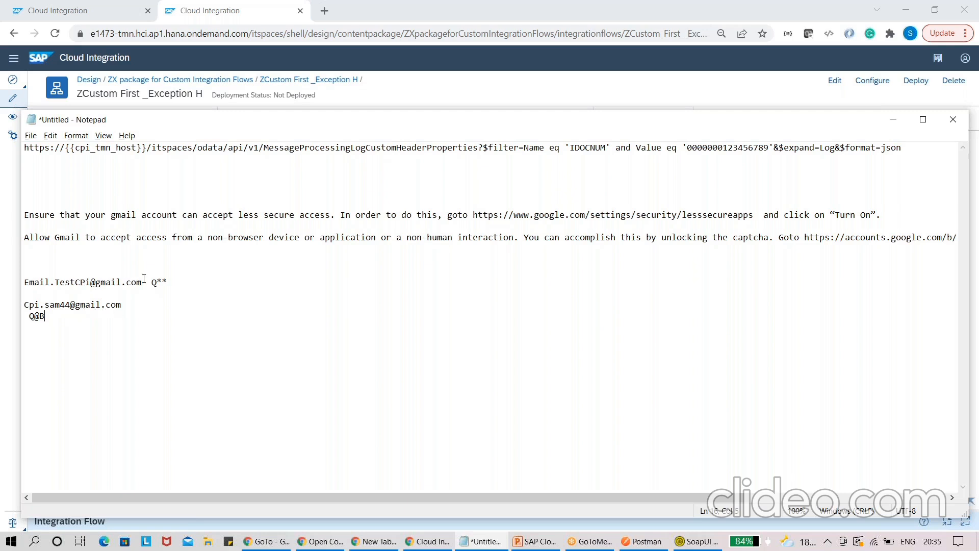
key("alt+Tab")
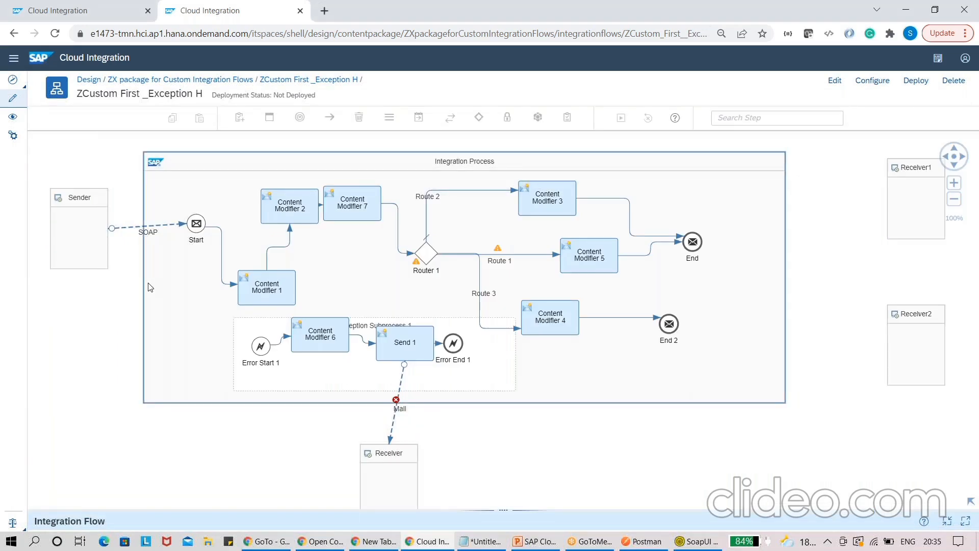
Switch the flow to edit mode and delete the Error End events from Exception Subprocess 1.
left_click(835, 80)
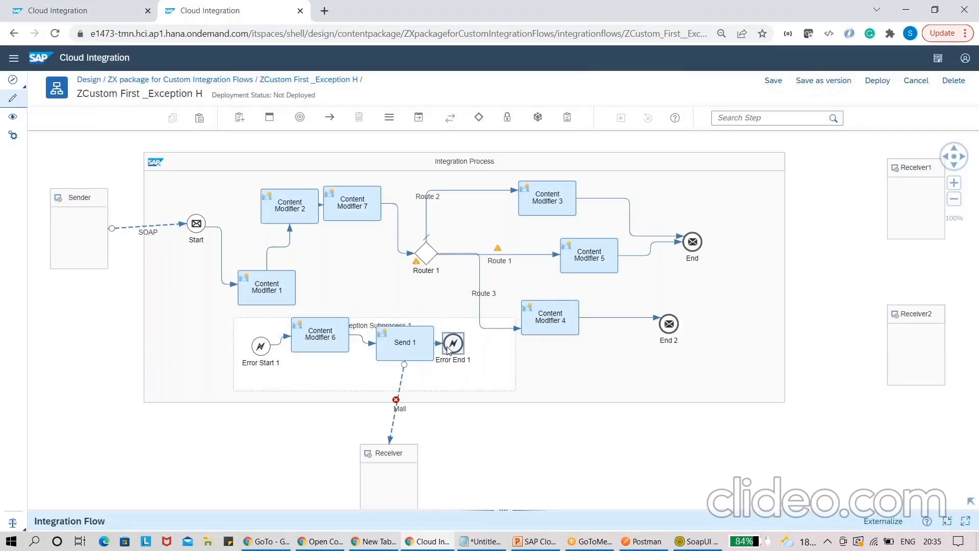
left_click(448, 350)
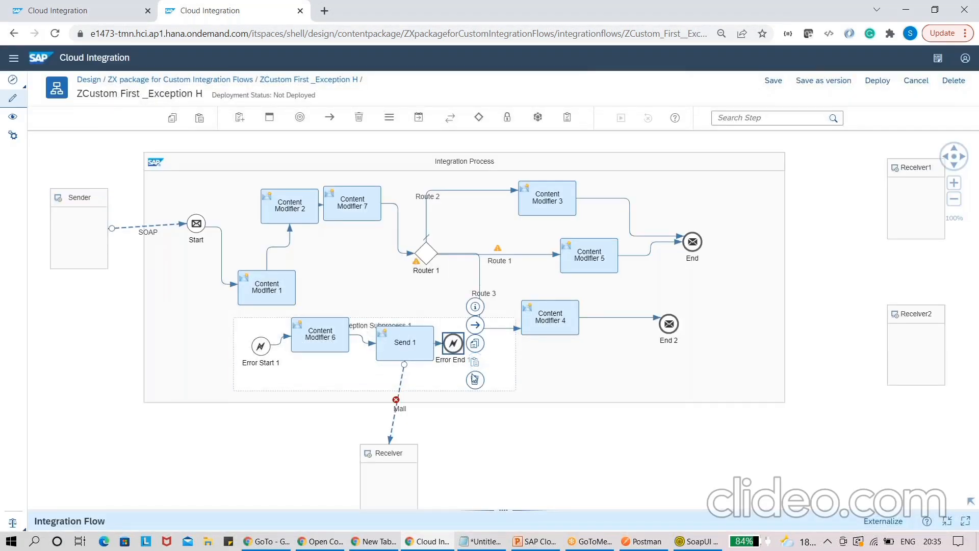
left_click_drag(457, 346, 483, 350)
left_click(501, 383)
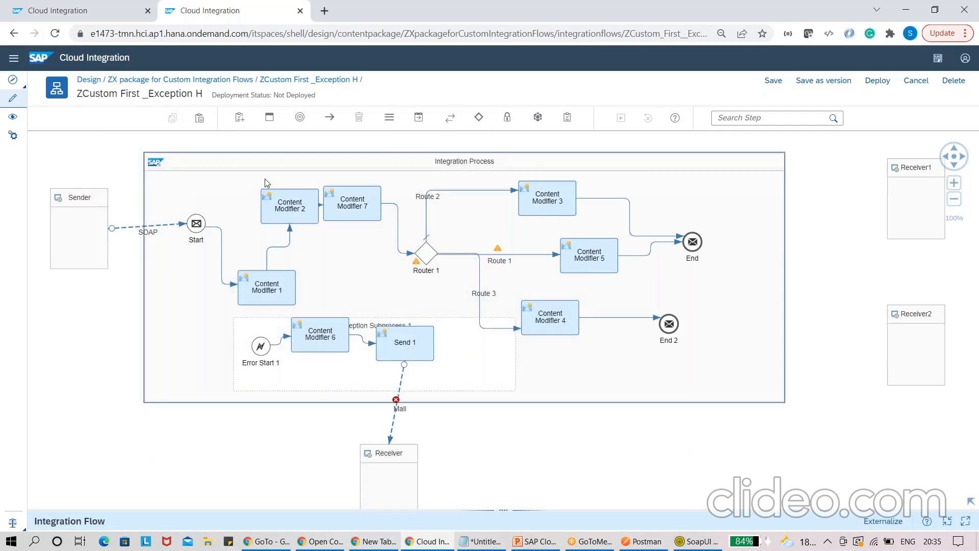
left_click(302, 120)
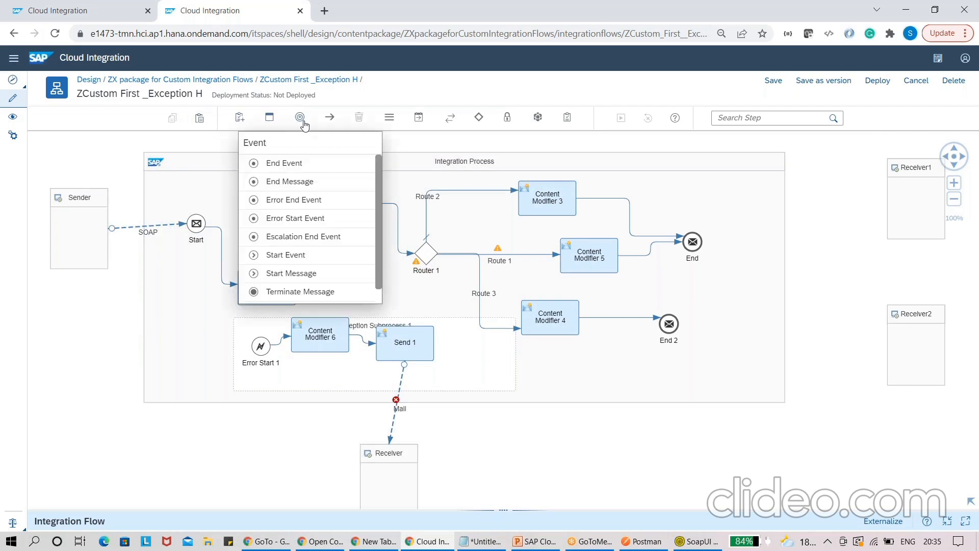
left_click(319, 199)
left_click(475, 343)
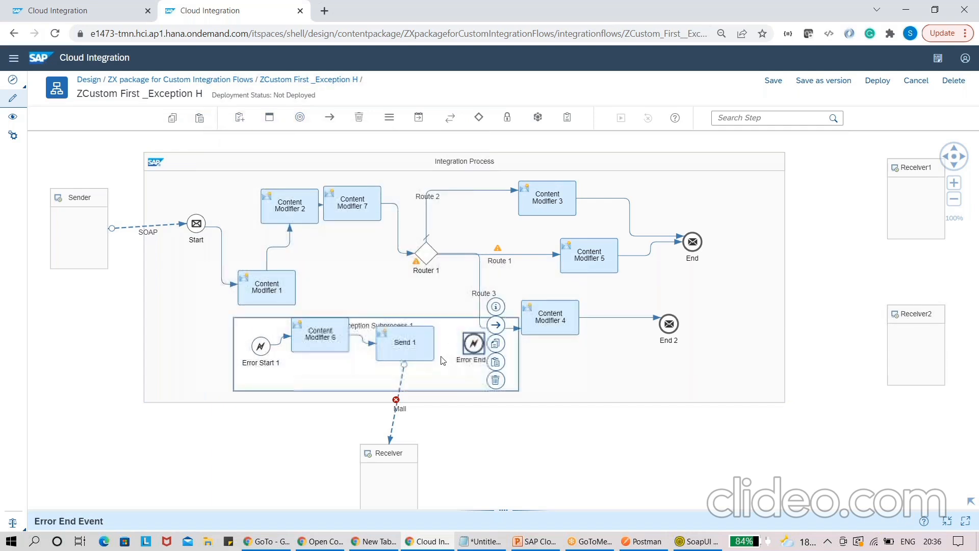
left_click(497, 378)
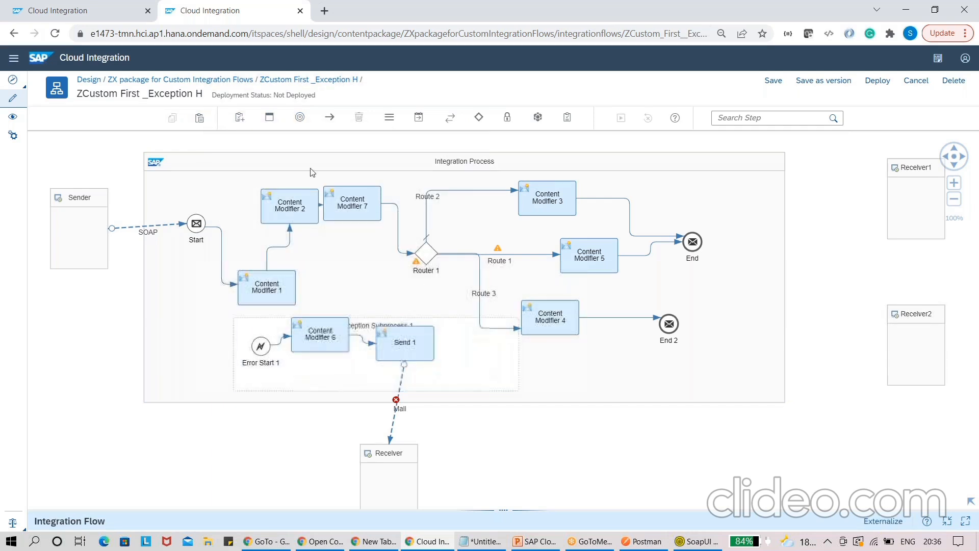
Zoom the diagram to 83% and remove an accidentally added second exception subprocess.
left_click(271, 119)
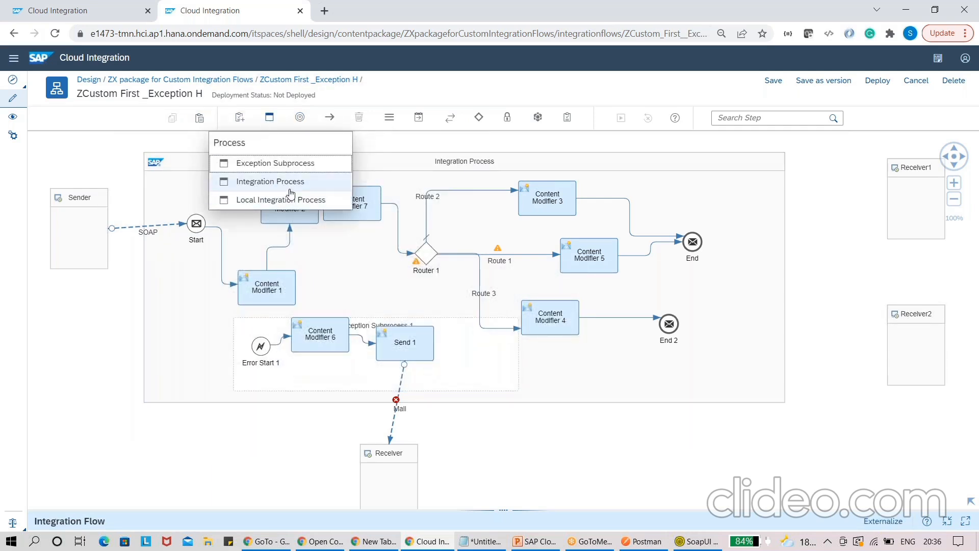
left_click(955, 199)
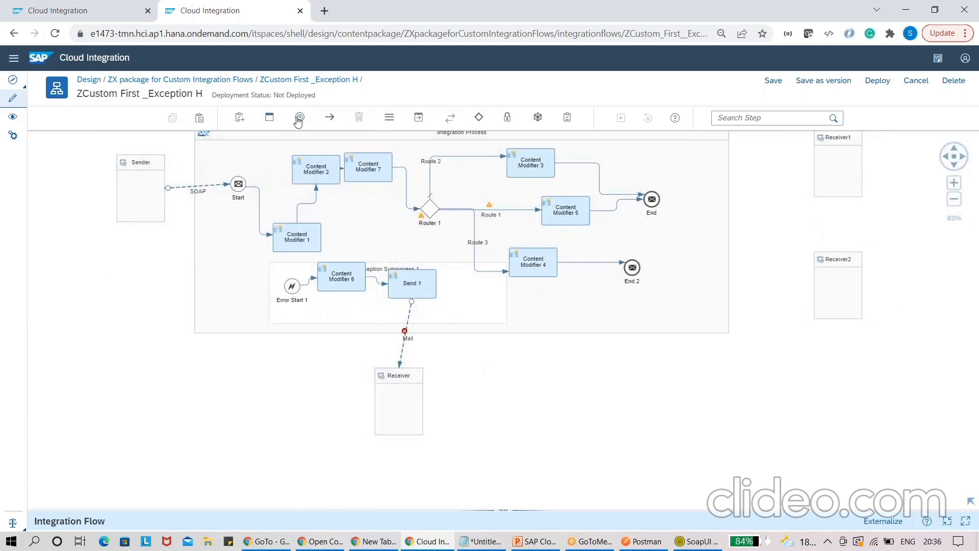
left_click(271, 118)
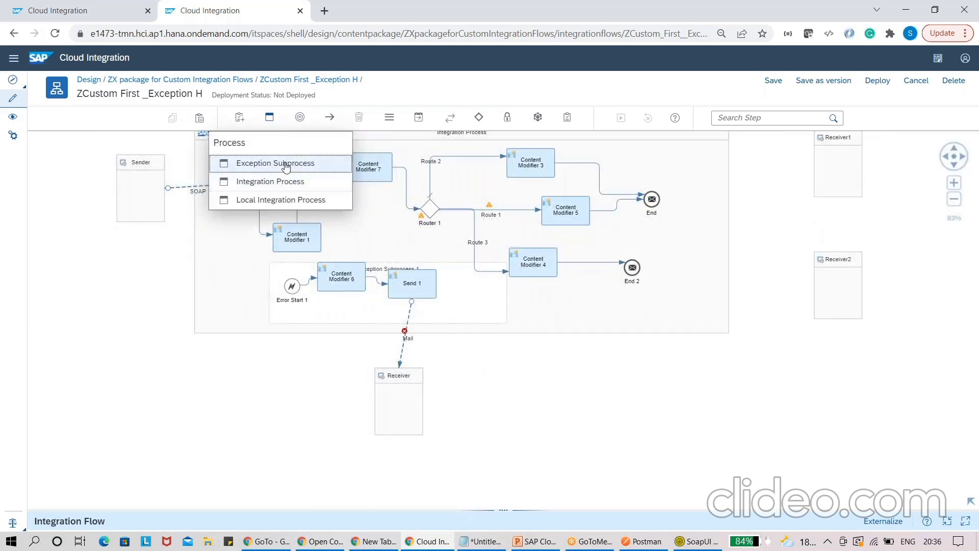
left_click(284, 163)
left_click(556, 310)
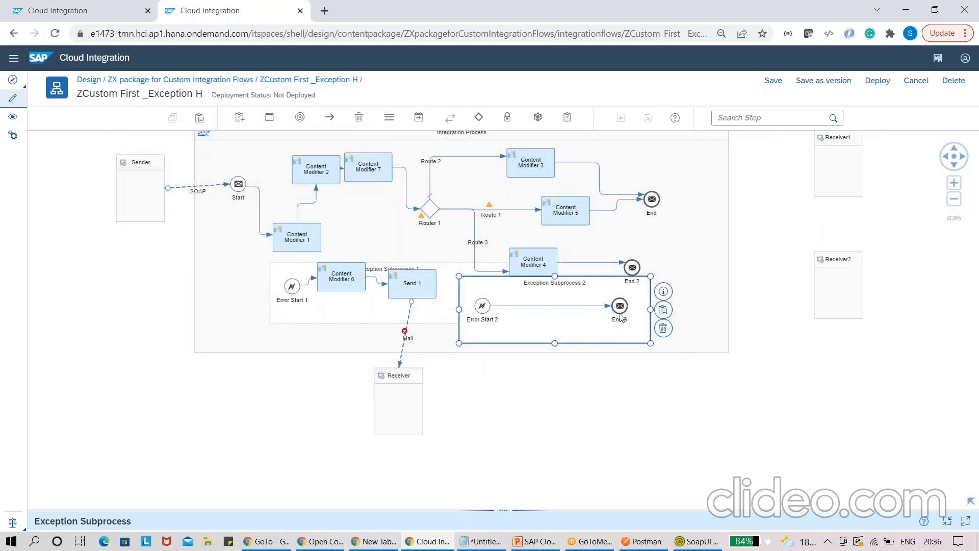
key("Delete")
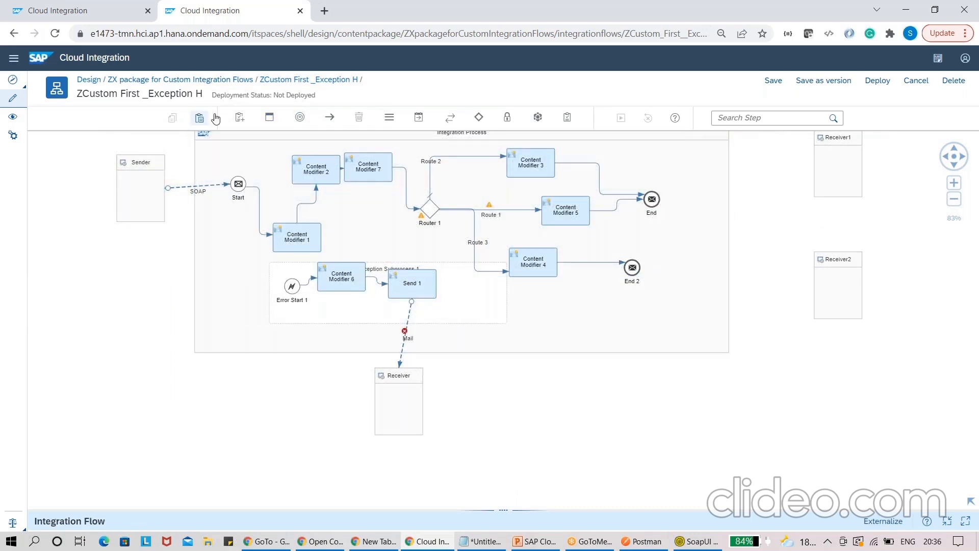
Place message end event End 3 in Exception Subprocess 1 and connect Send 1 to it.
left_click(300, 117)
left_click(328, 181)
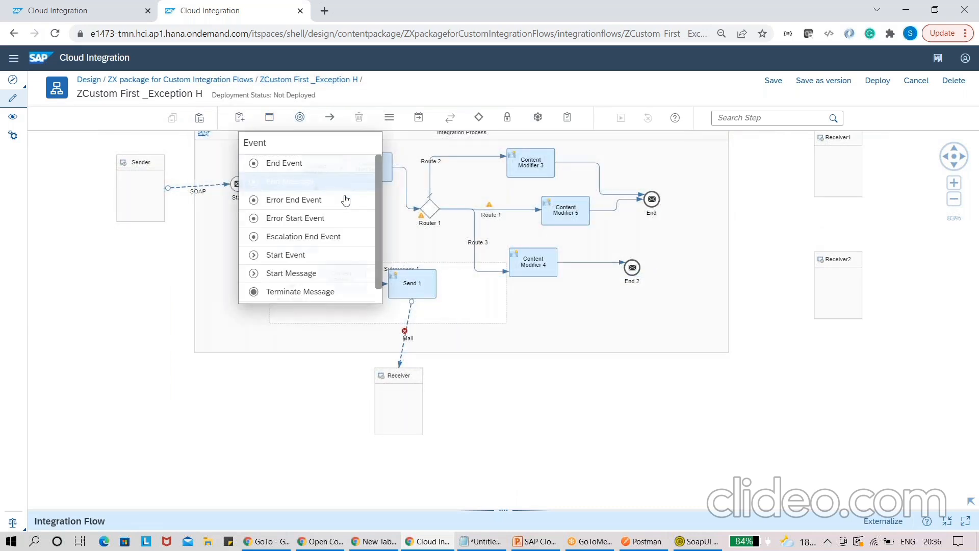
left_click(488, 302)
mouse_move(488, 301)
left_mouse_down()
mouse_move(483, 287)
mouse_move(475, 290)
mouse_move(483, 287)
left_mouse_up()
left_click(431, 290)
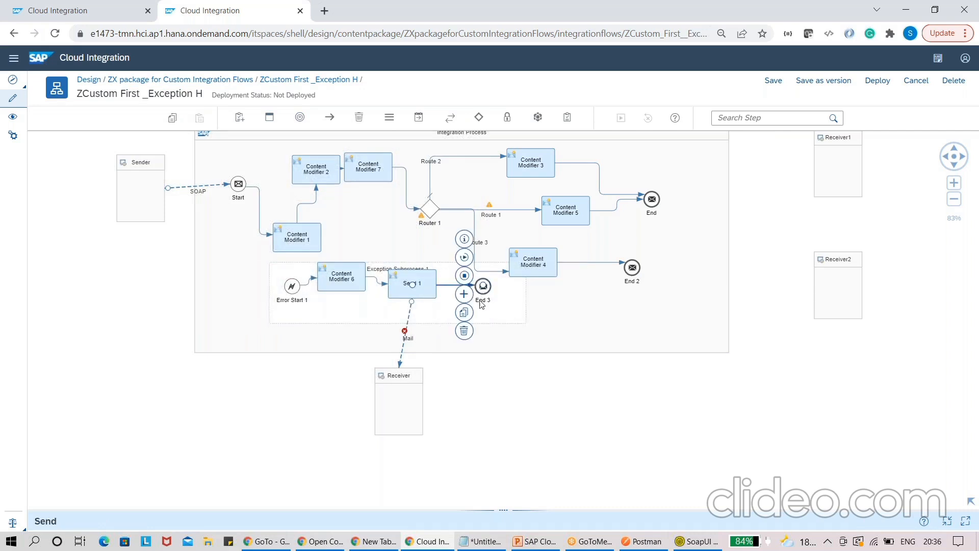
left_click(531, 367)
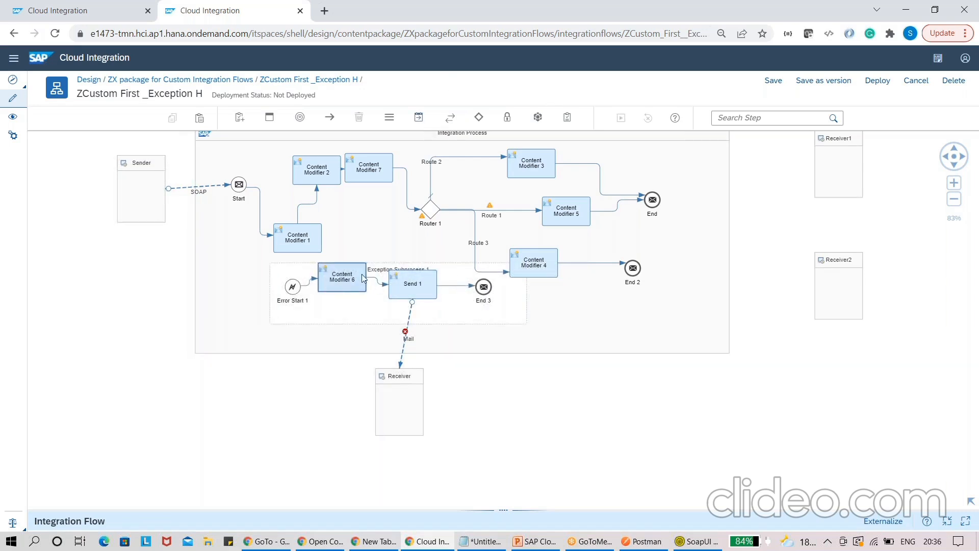
At 100% zoom, enlarge the Integration Process and Exception Subprocess 1, moving End 3 right.
left_click(954, 183)
left_click_drag(774, 355, 964, 499)
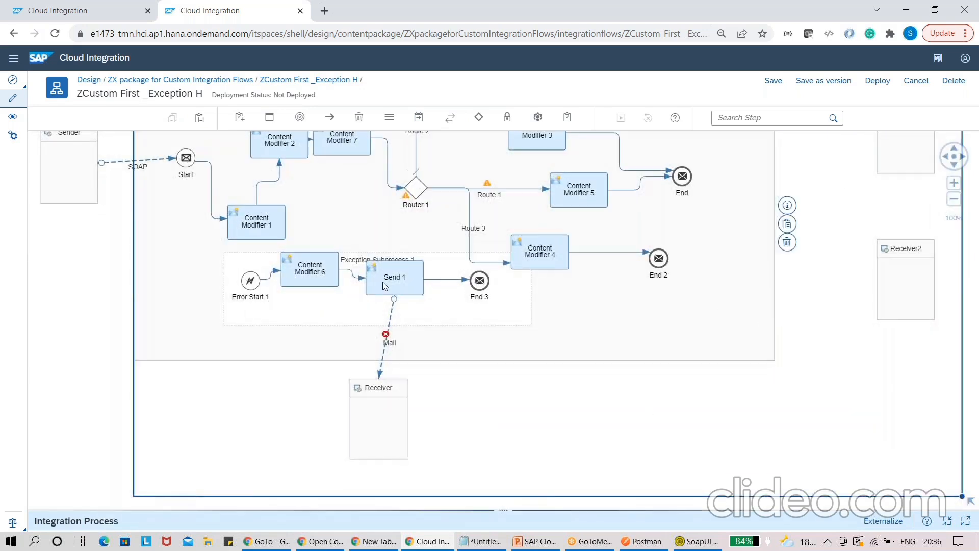
left_click_drag(347, 313, 359, 356)
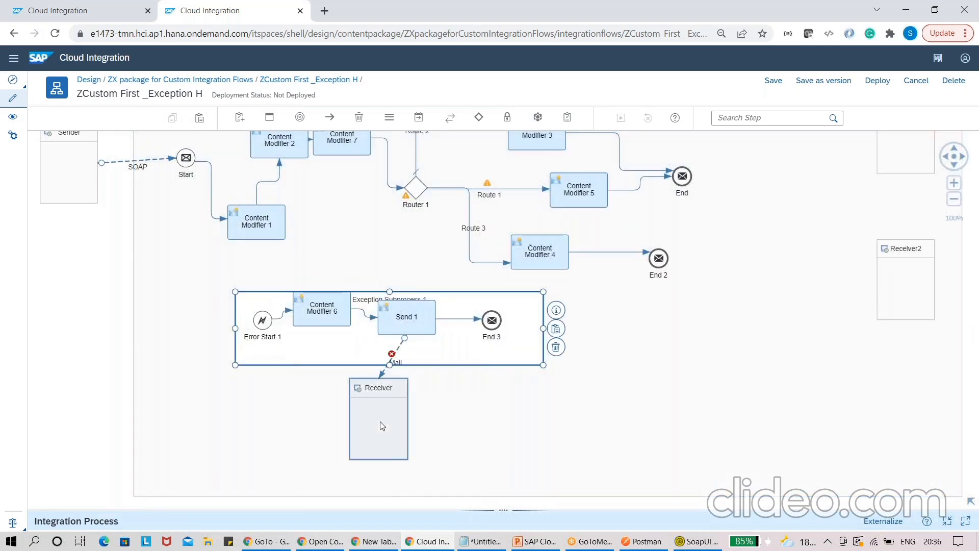
left_click_drag(543, 292, 614, 274)
left_click_drag(499, 324, 558, 327)
left_click_drag(397, 418, 444, 321)
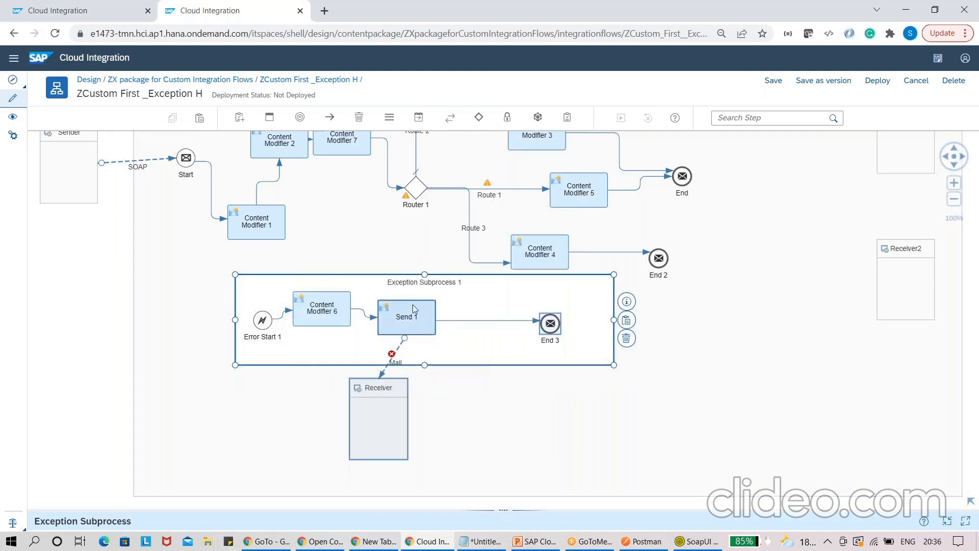
Browse the Call > External Call step types, then select Send 1 and the Receiver.
left_click(449, 125)
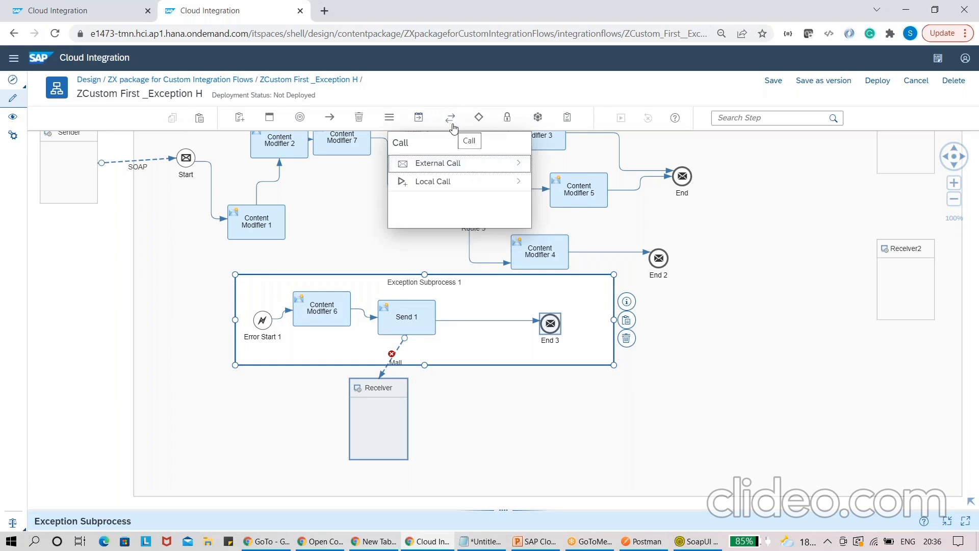
left_click(487, 164)
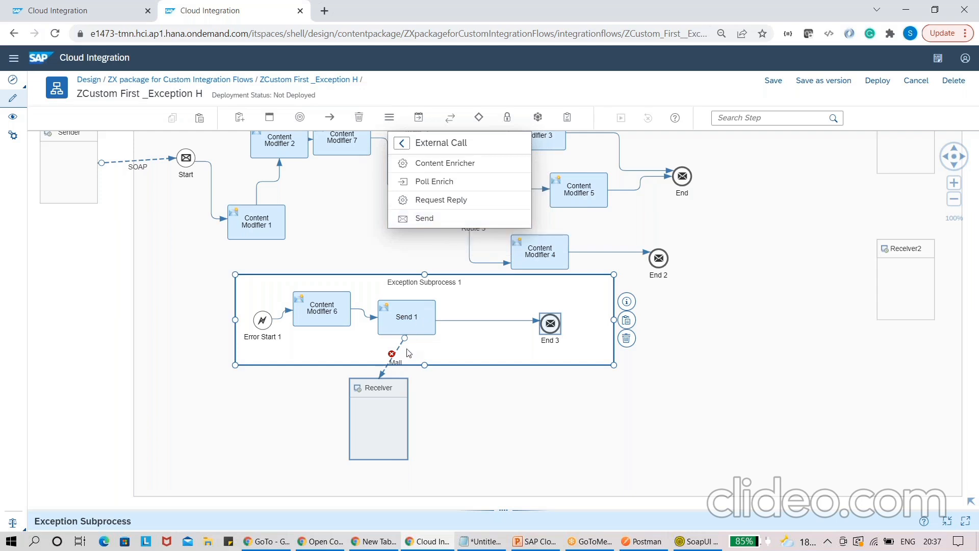
left_click(408, 325)
left_click(390, 407)
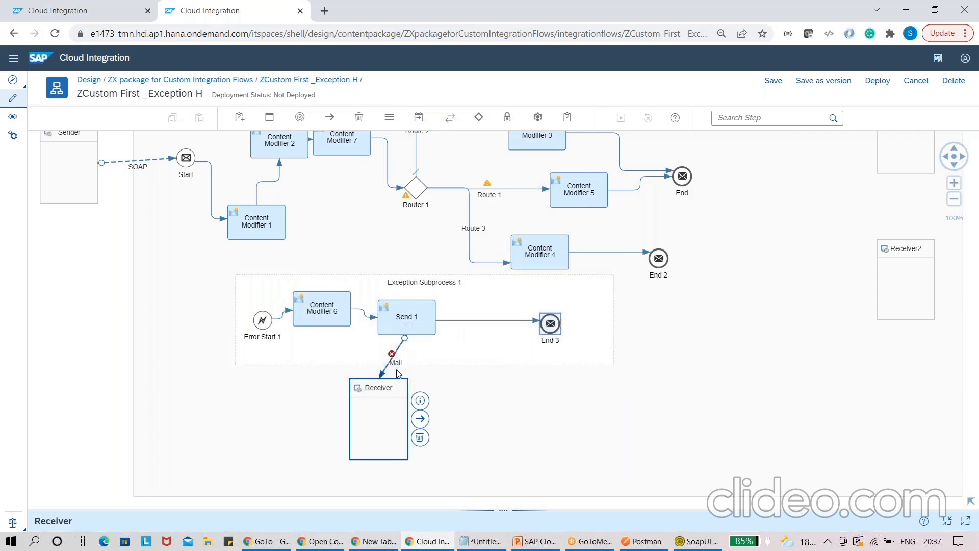
Replace the Send 1 to Receiver connection with a new Mail adapter connection.
left_click(394, 357)
left_click(402, 376)
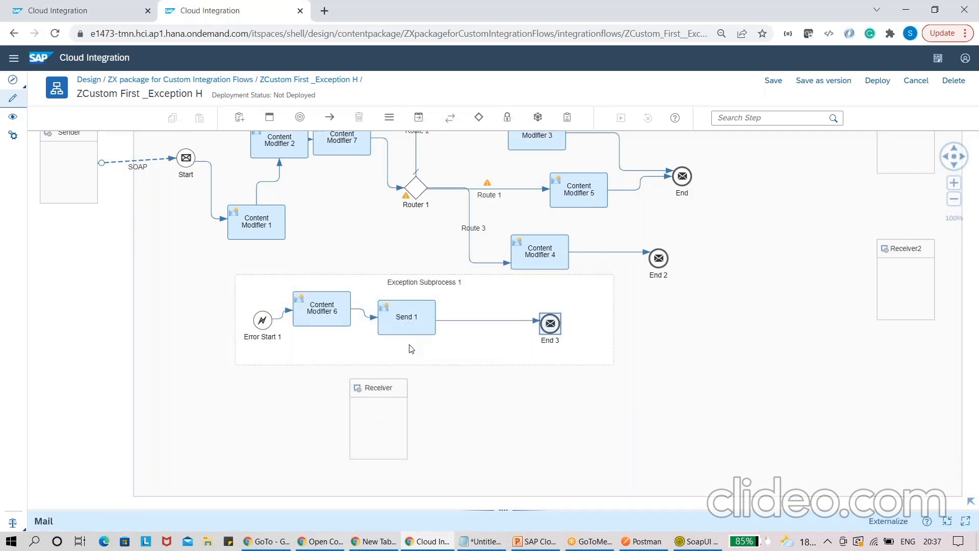
left_click(401, 323)
left_click_drag(388, 356, 361, 411)
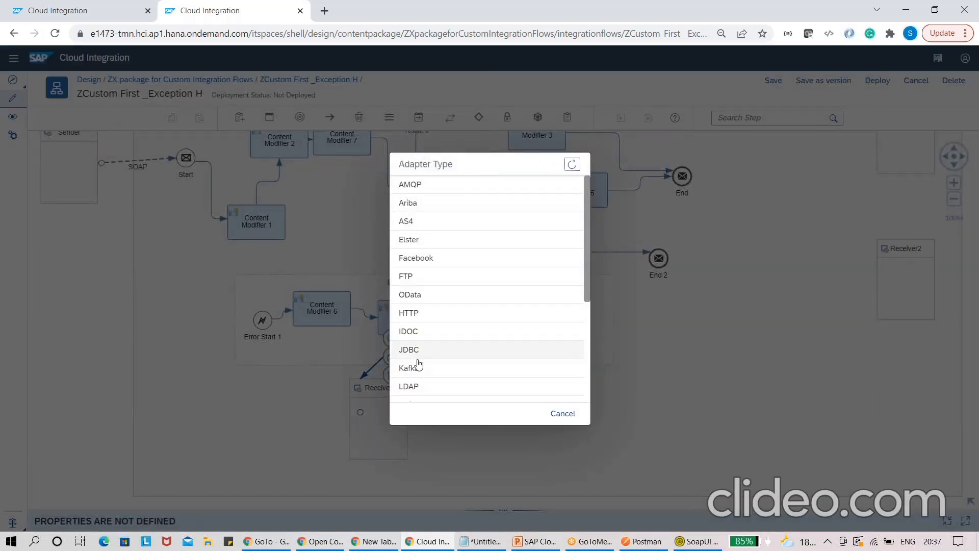
left_click_drag(588, 191, 582, 256)
left_click(497, 295)
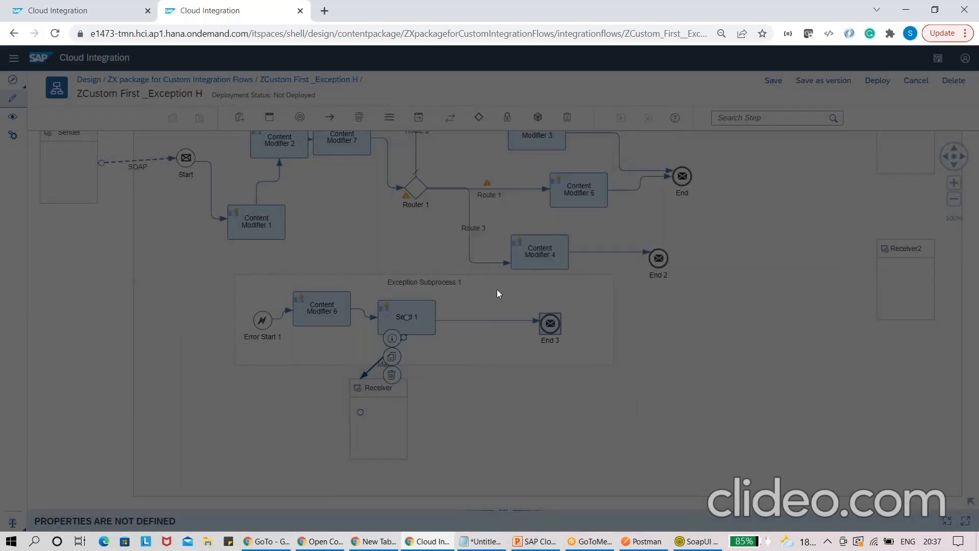
left_click_drag(496, 508, 545, 298)
left_click(124, 332)
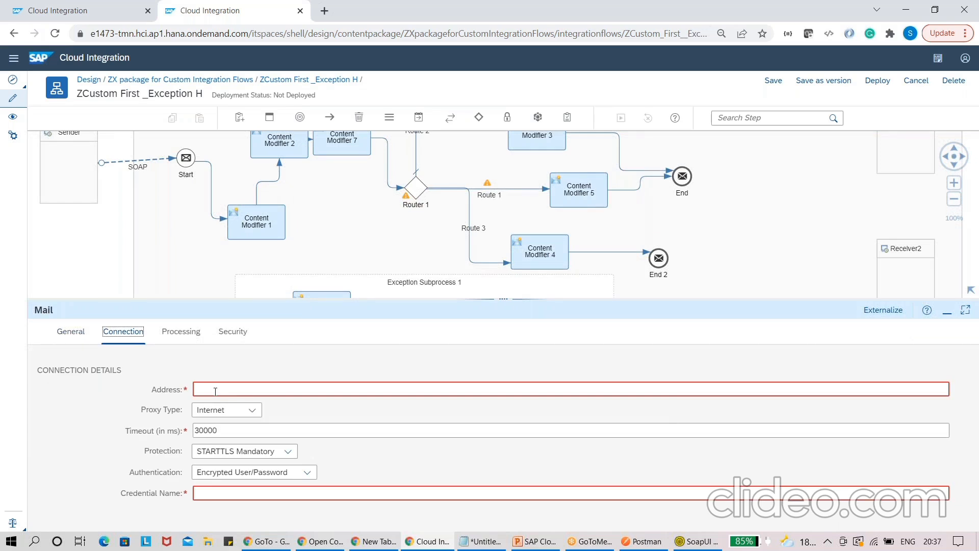
Set address smtp.gmail.com, Internet proxy, STARTTLS Optional and Plain User/Password authentication.
left_click(235, 391)
type("smtp.gmail.com")
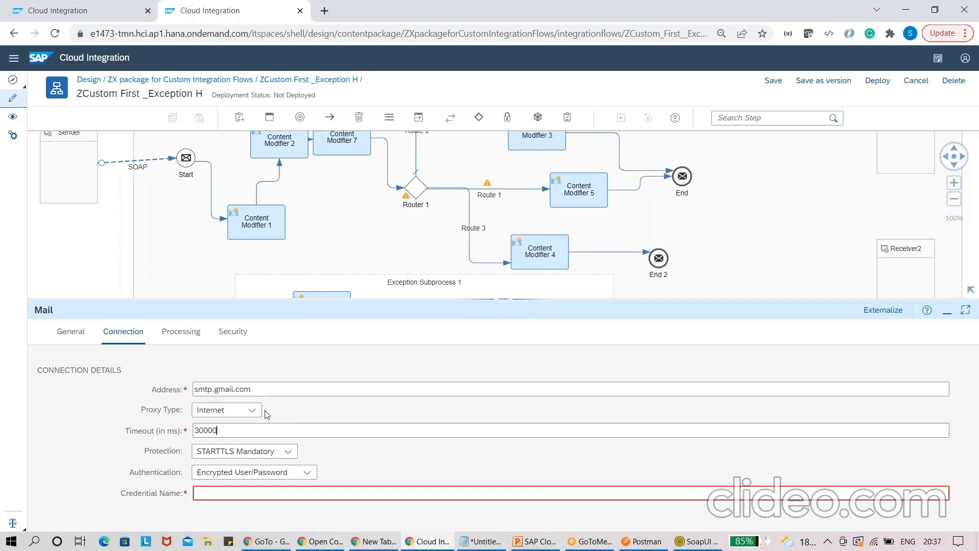
left_click(259, 411)
left_click(227, 426)
left_click(287, 451)
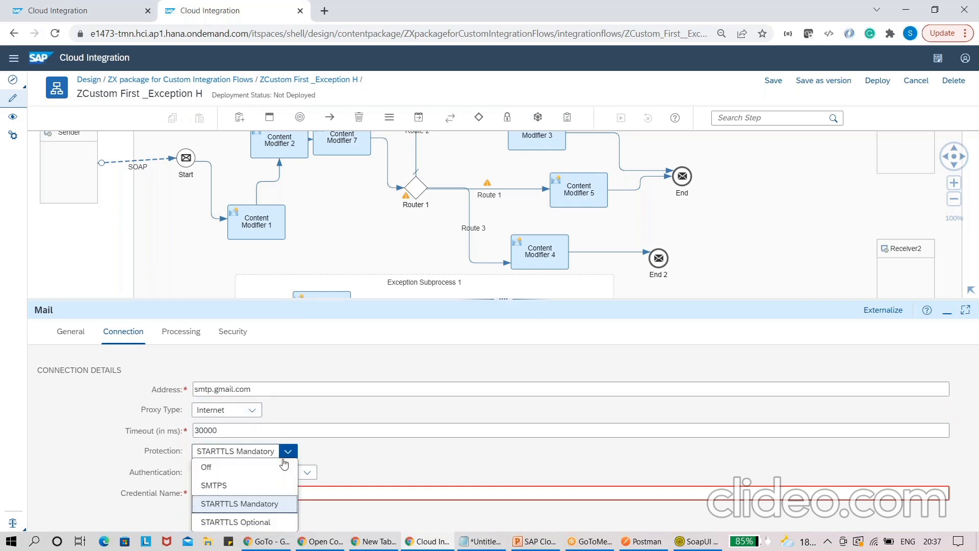
left_click(258, 521)
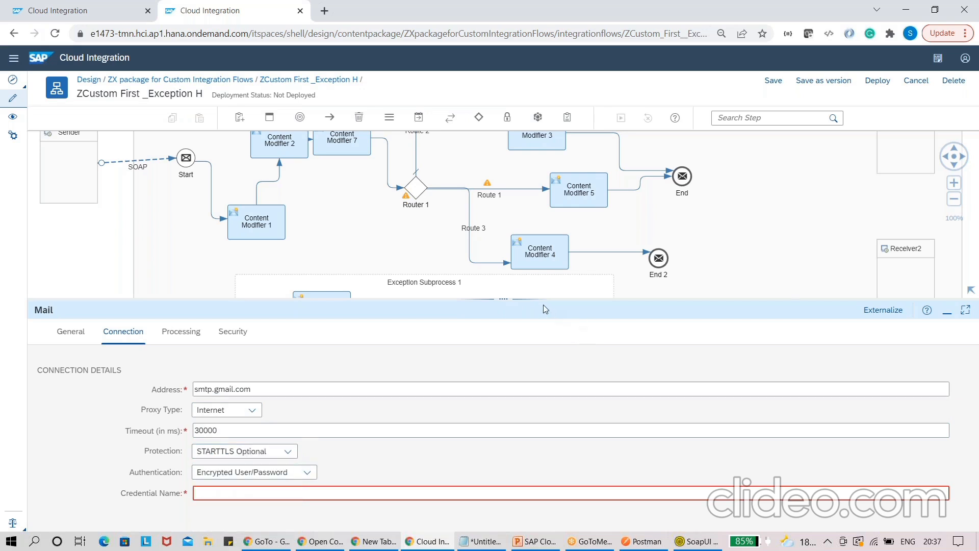
left_click_drag(543, 304, 543, 208)
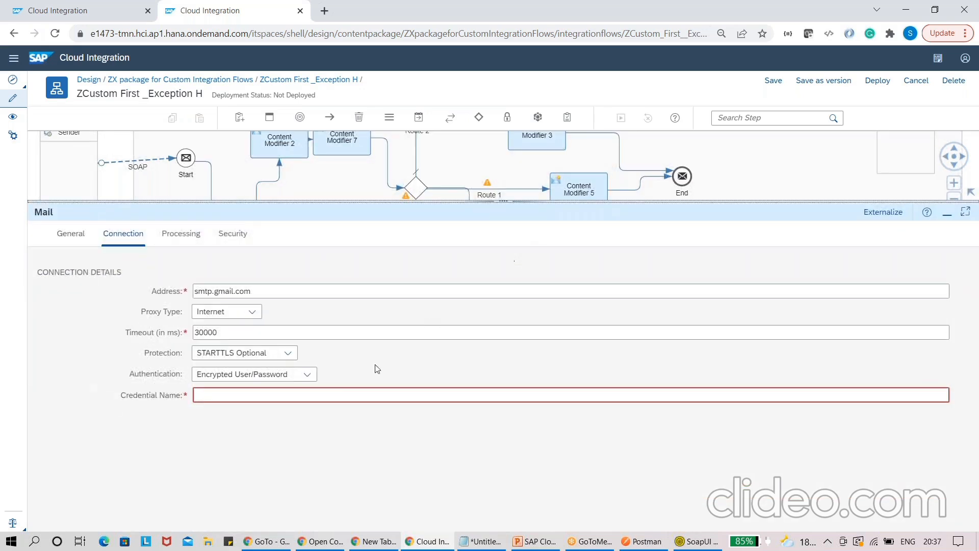
left_click(309, 375)
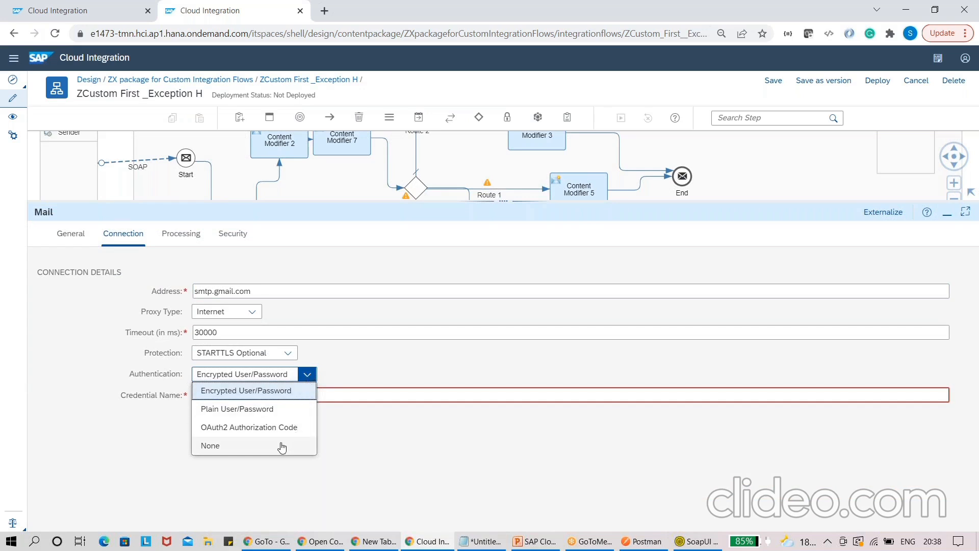
left_click(255, 414)
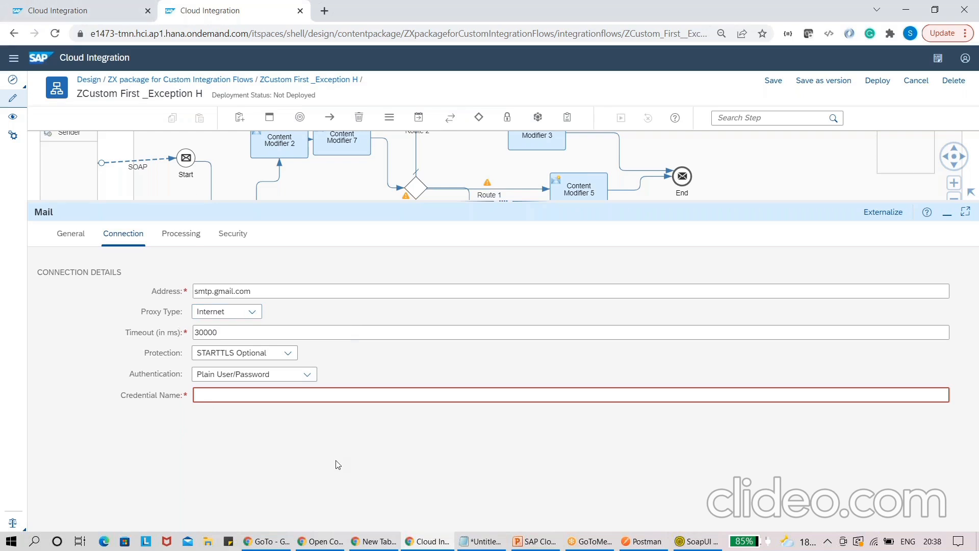
left_click(93, 11)
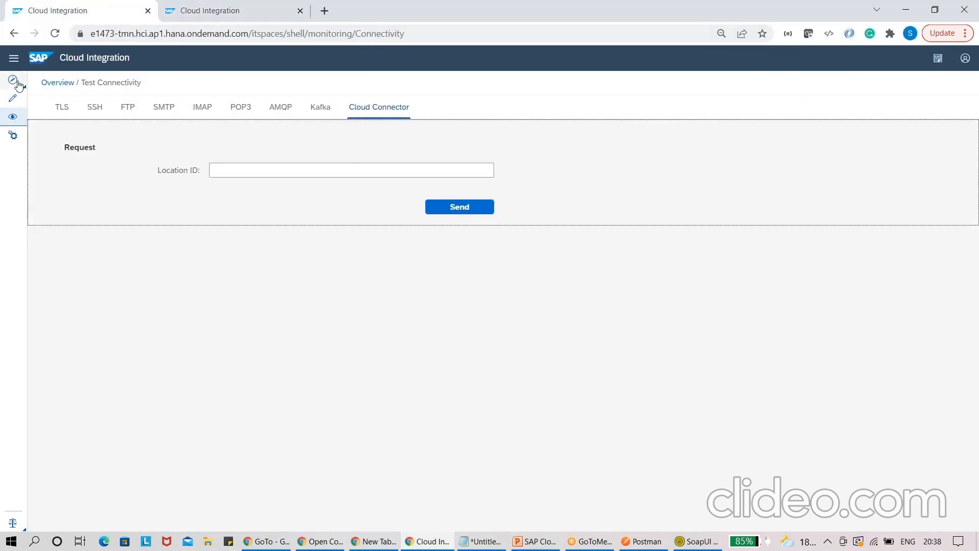
Open the Security Material list from monitoring and choose Create > User Credentials, checking Upload options.
left_click(14, 116)
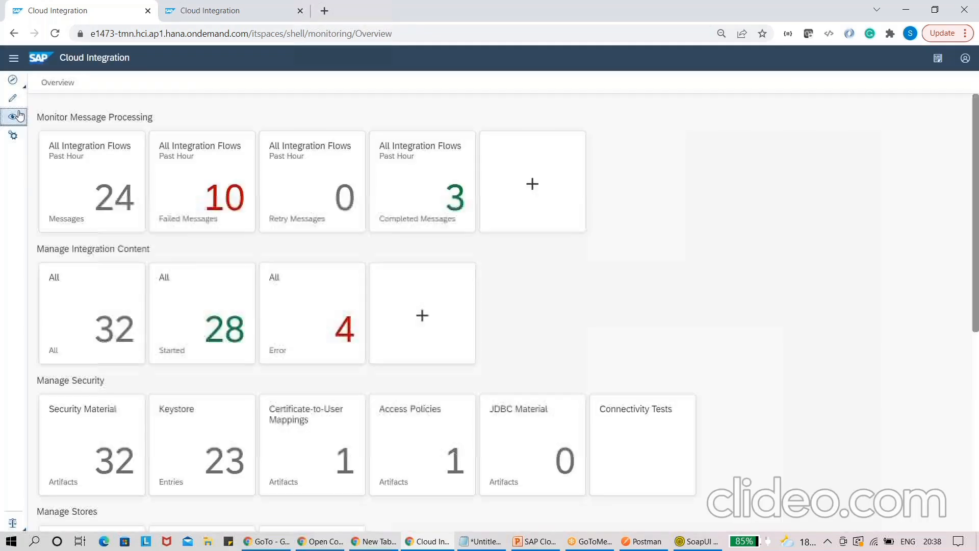
scroll(355, 372, "down", 3)
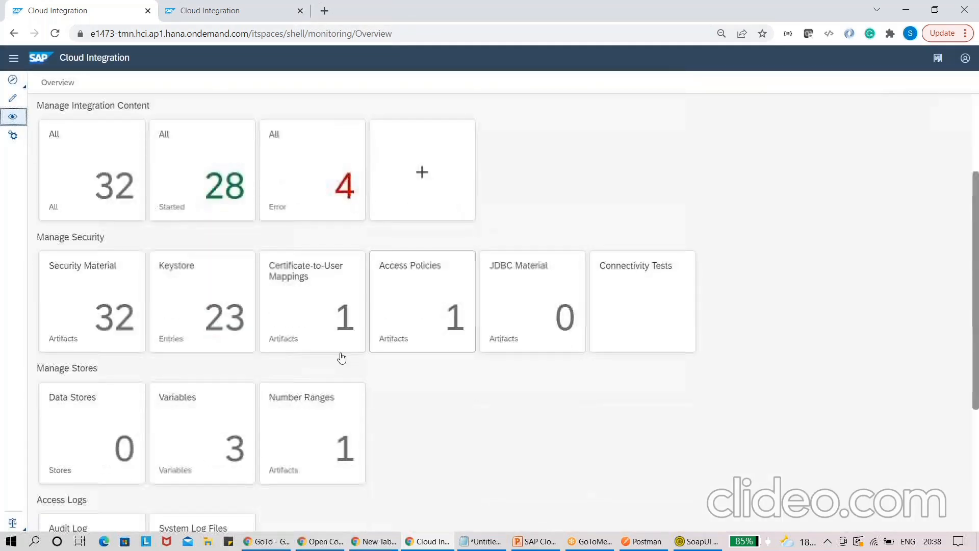
left_click(95, 305)
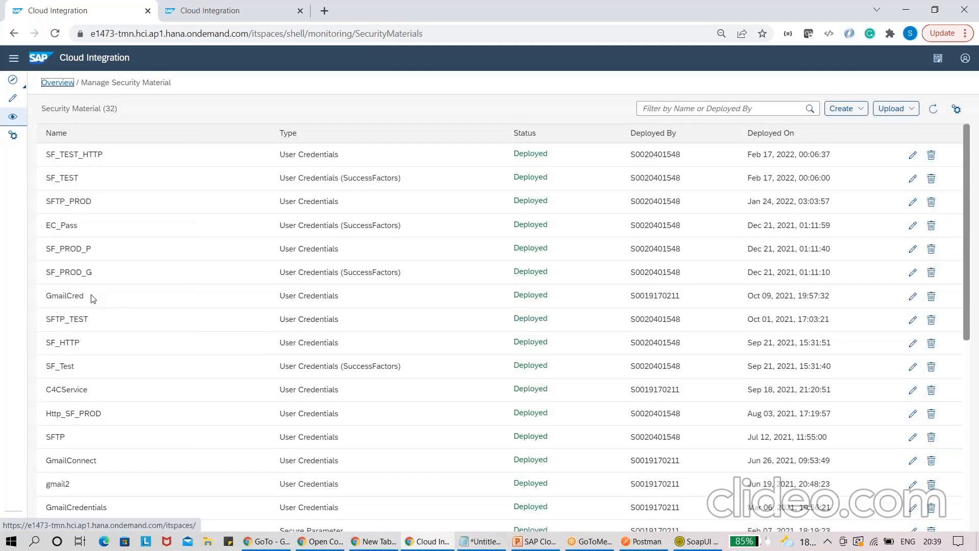
left_click(204, 8)
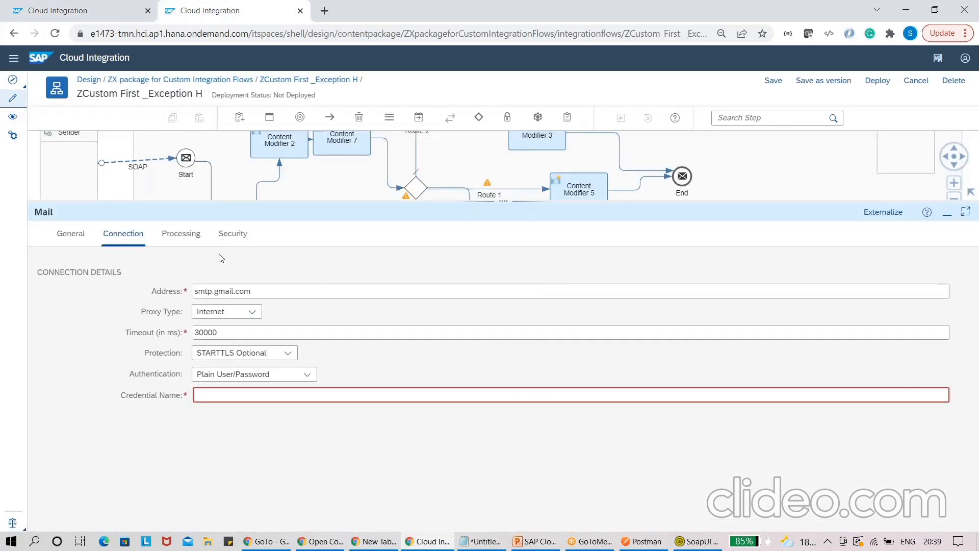
left_click(84, 11)
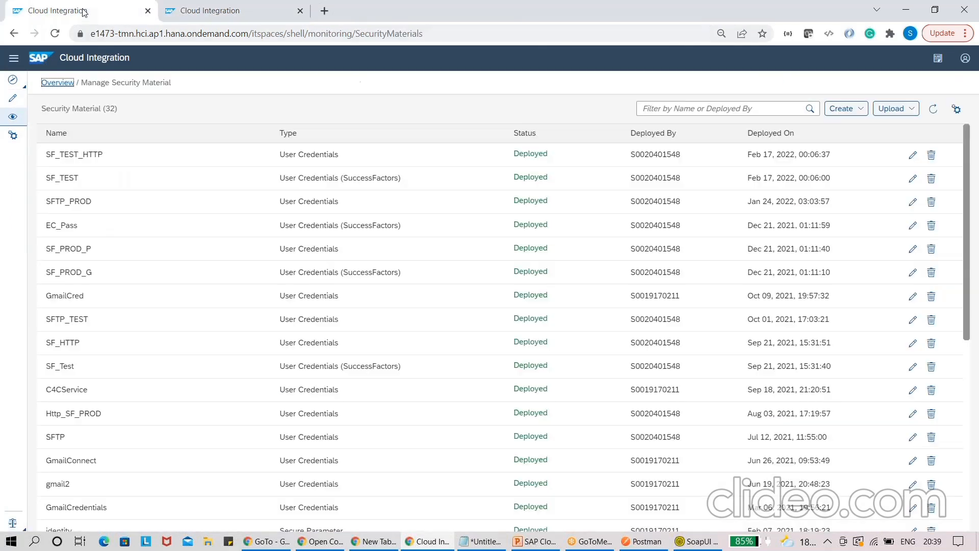
left_click(867, 109)
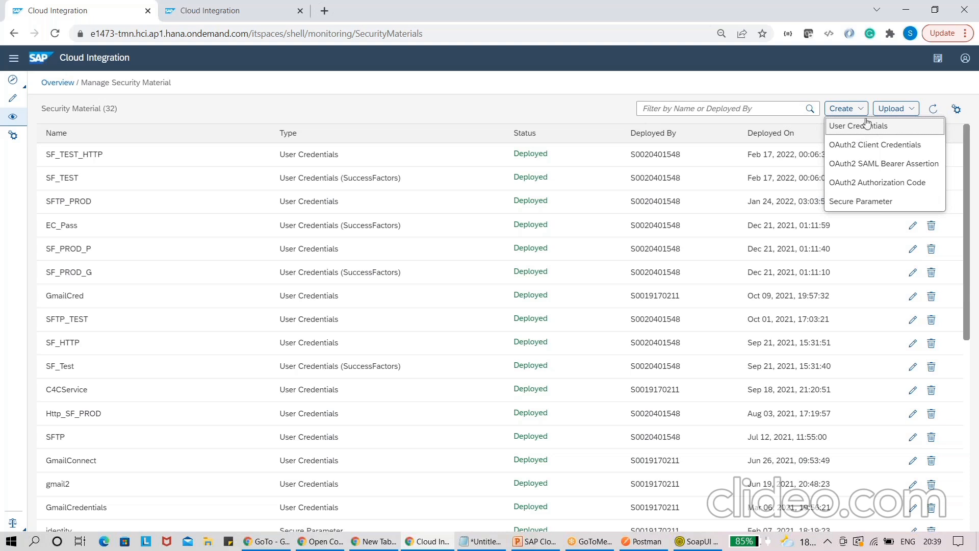
left_click(907, 112)
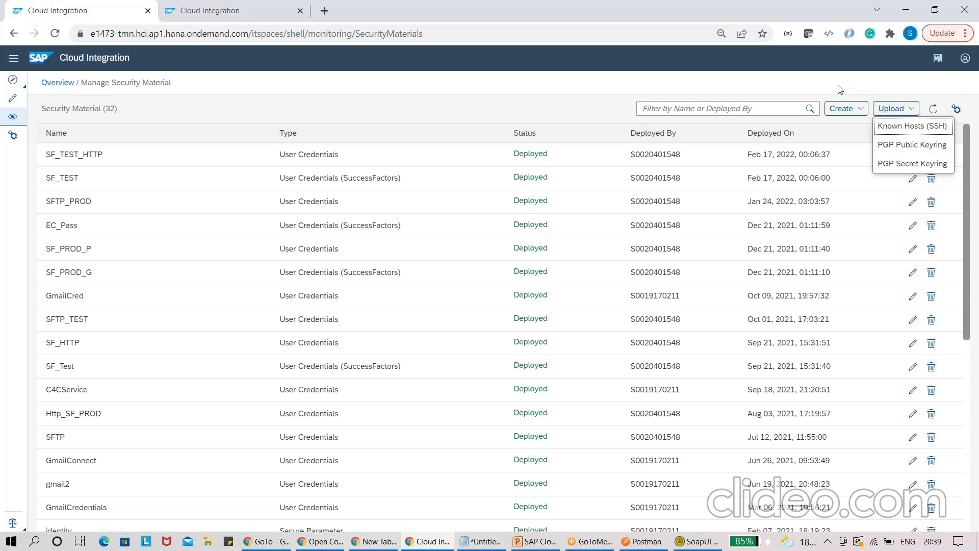
left_click(849, 109)
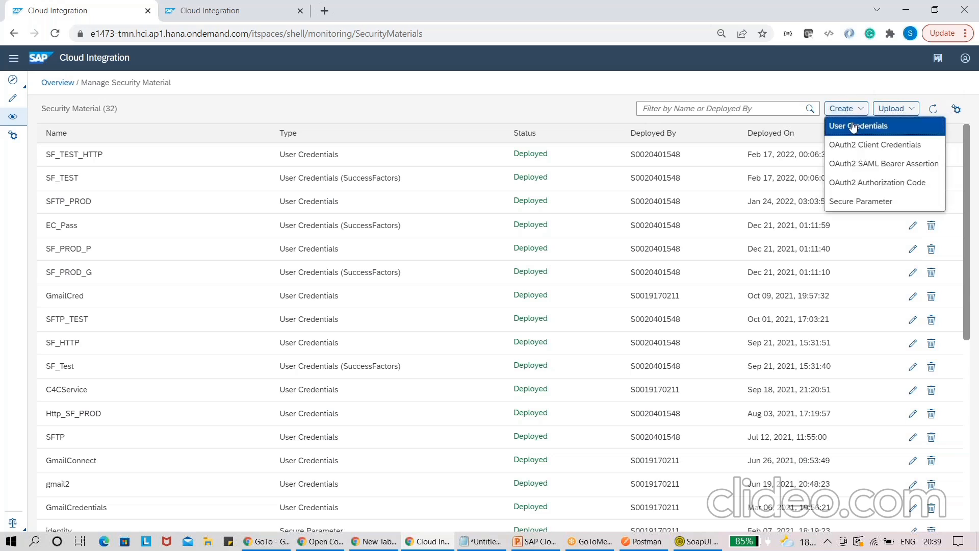
left_click(853, 127)
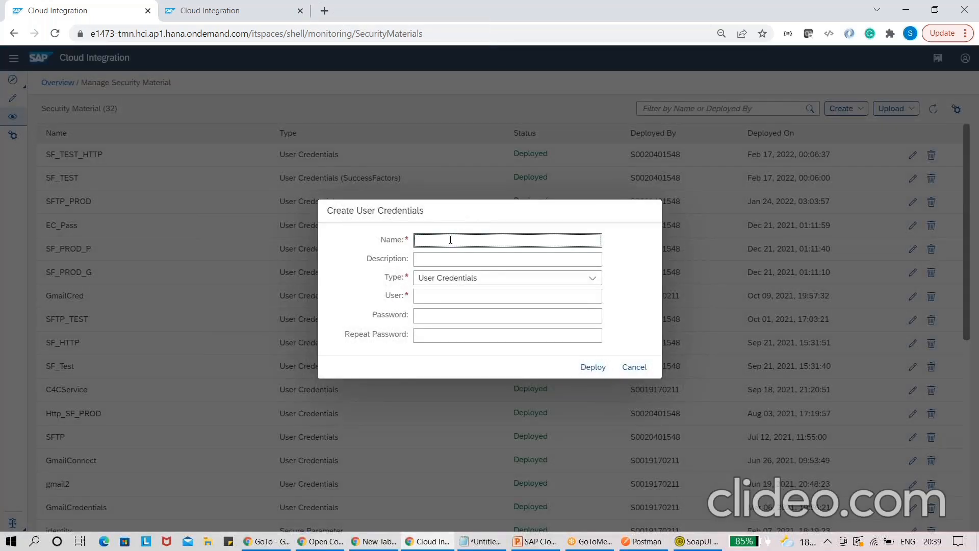
Name the new user credential MailConnect with the description 'Mail connect Test'.
type("MailConnect")
double_click(465, 241)
left_click(199, 12)
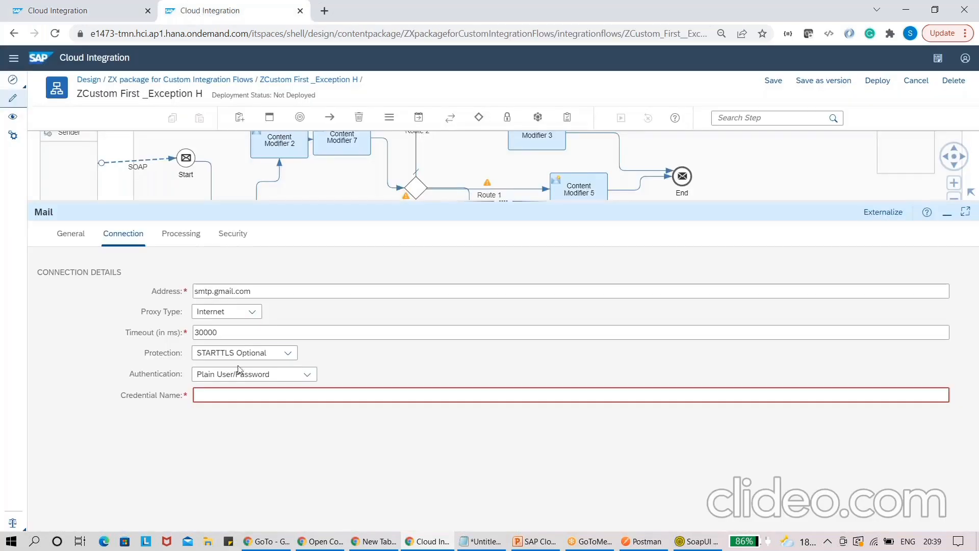
left_click(88, 12)
left_click(470, 242)
left_click(453, 259)
key("ctrl+v")
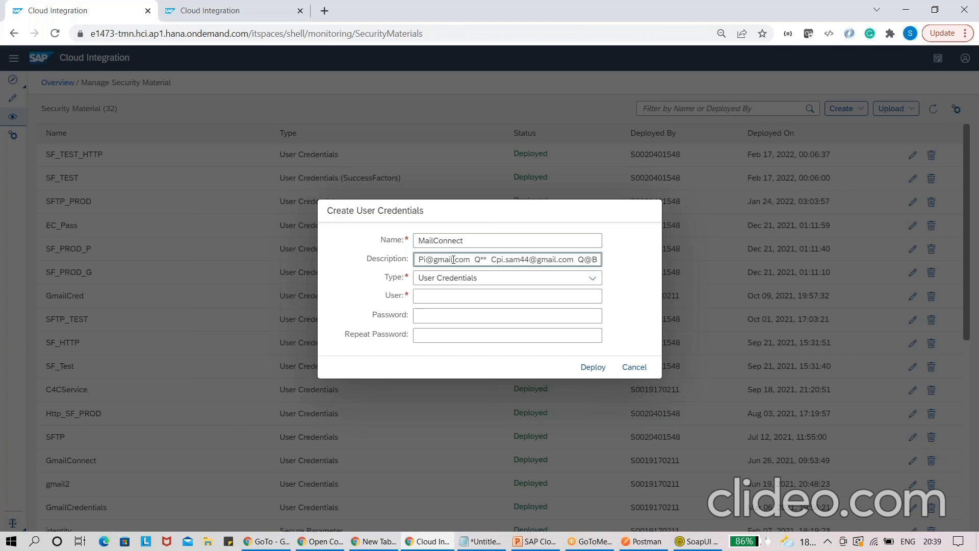
key("ctrl+a")
key("BackSpace")
type("Mai")
key("BackSpace")
key("BackSpace")
type("ail co")
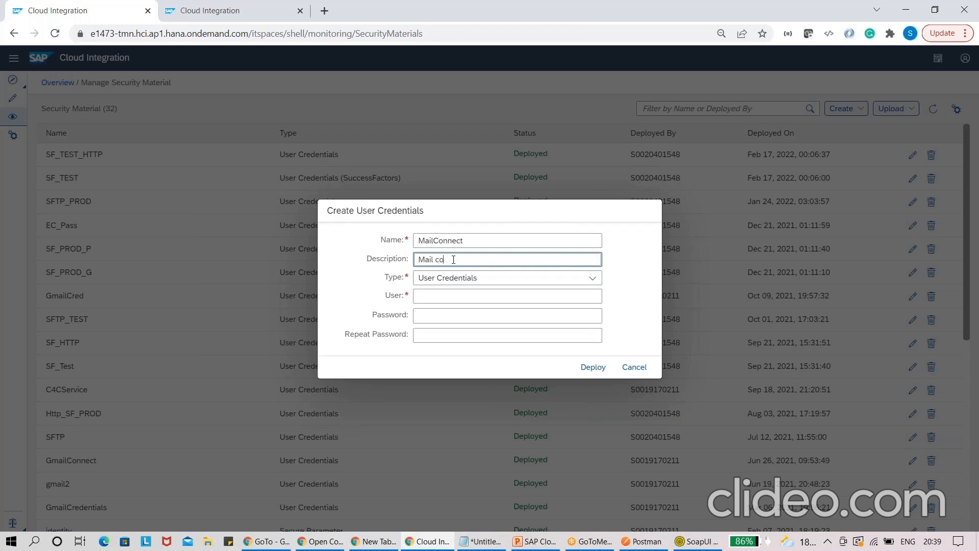
type("nnect Test")
Enter the sender Gmail address from the notes as the user and type the password twice.
left_click(455, 296)
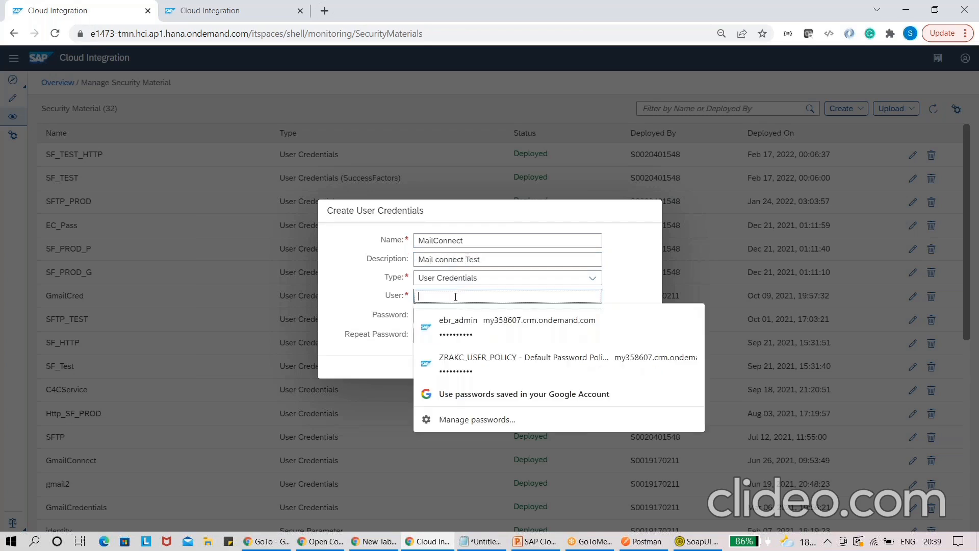
left_click(470, 276)
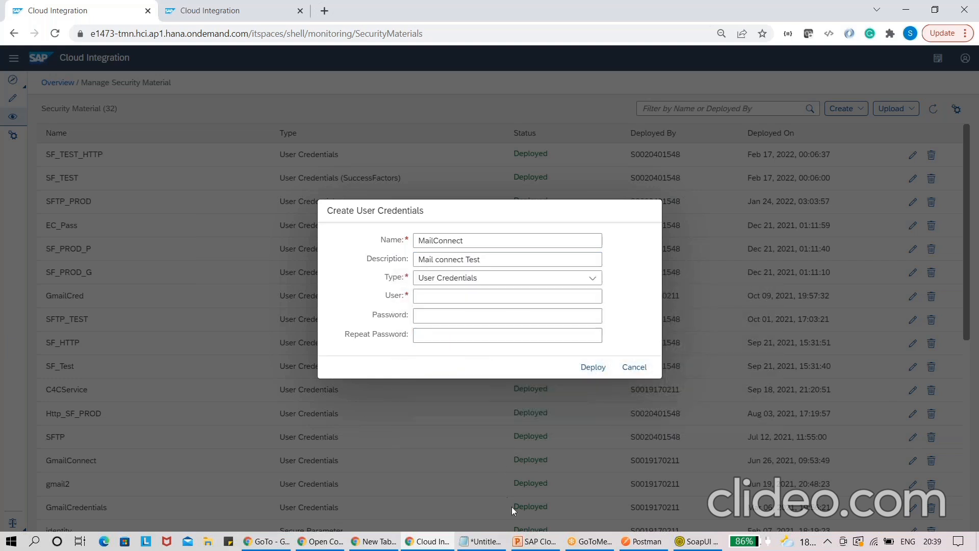
left_click(484, 544)
left_click_drag(147, 282, 24, 283)
key("ctrl+c")
key("alt+Tab")
left_click(440, 296)
key("ctrl+v")
key("Tab")
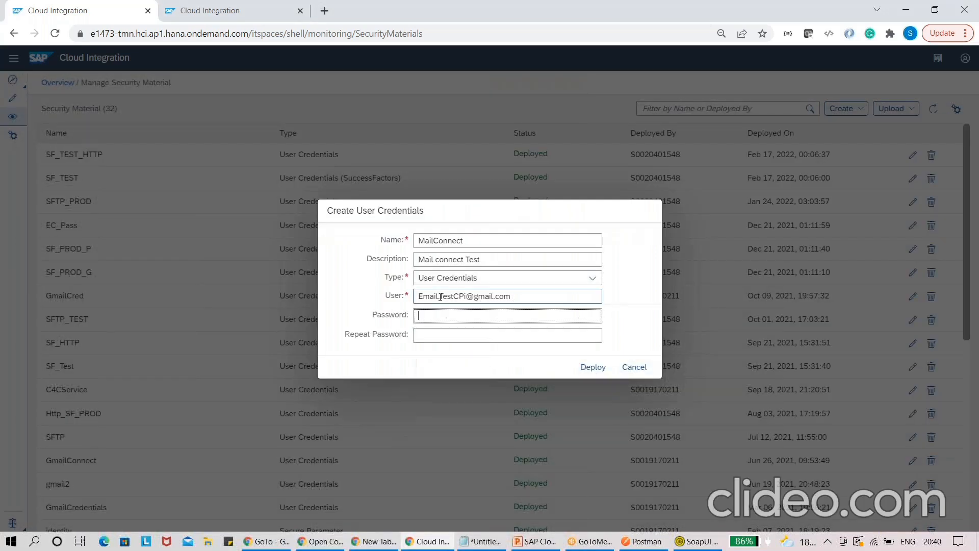
type("•••••")
key("BackSpace")
key("BackSpace")
key("BackSpace")
key("BackSpace")
key("BackSpace")
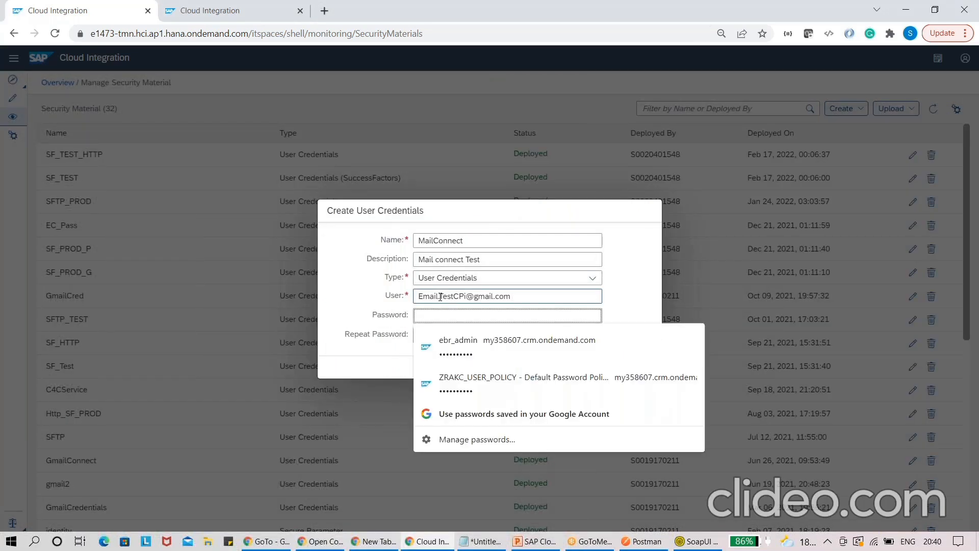
type("•••••••")
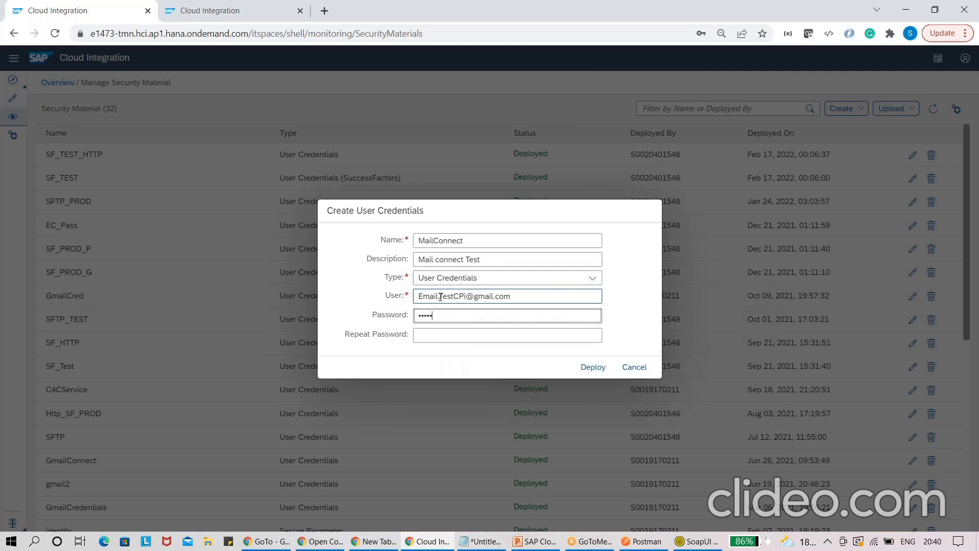
type("••")
key("Tab")
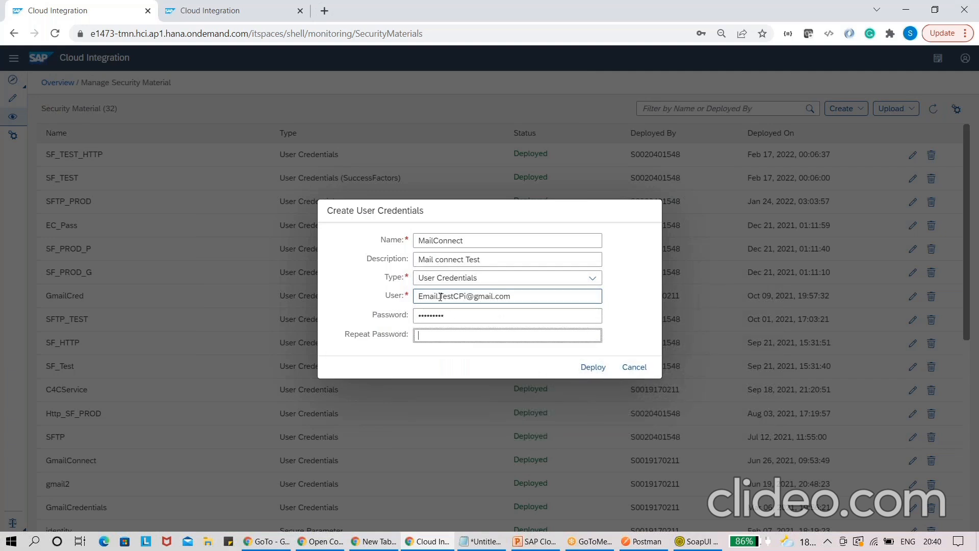
type("••••••••")
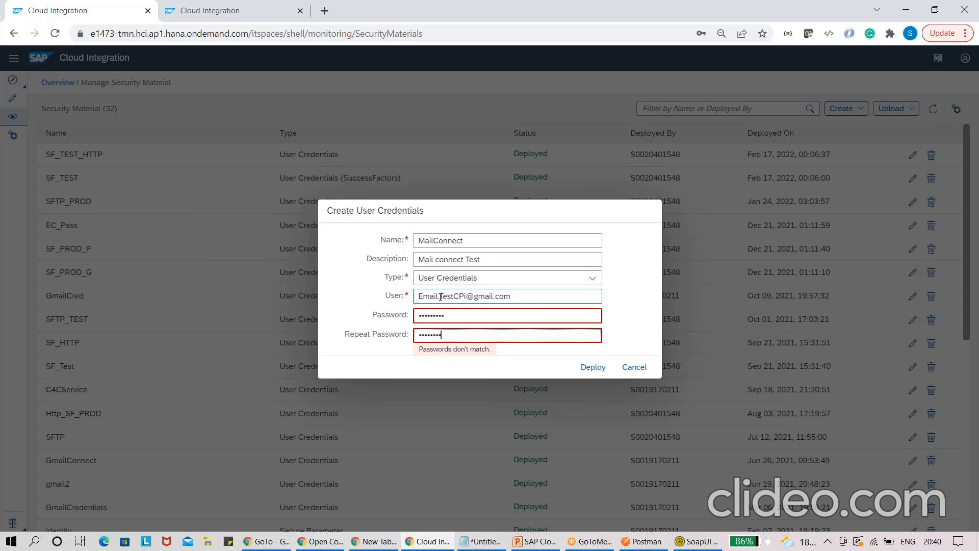
type("•")
Deploy the MailConnect credential and refresh the list until it appears.
left_click(593, 367)
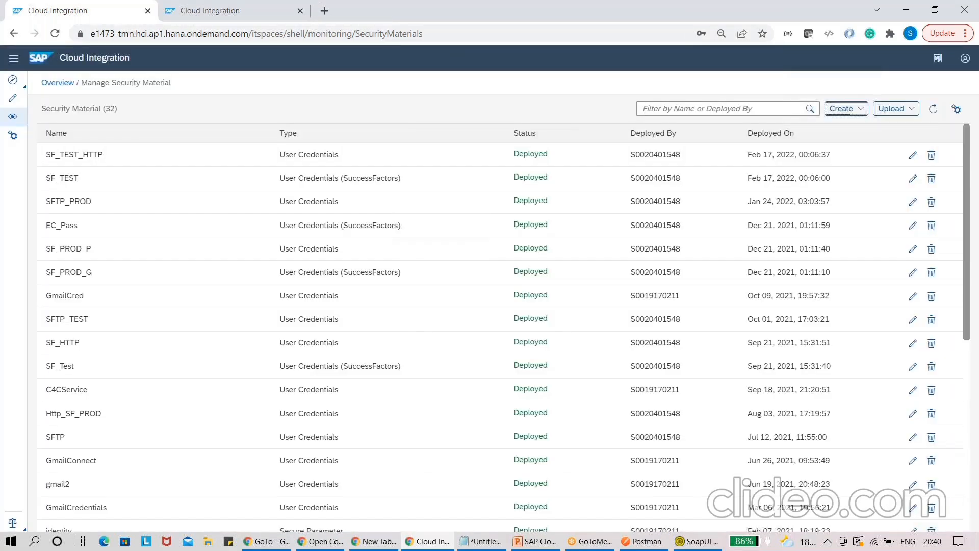
left_click(935, 110)
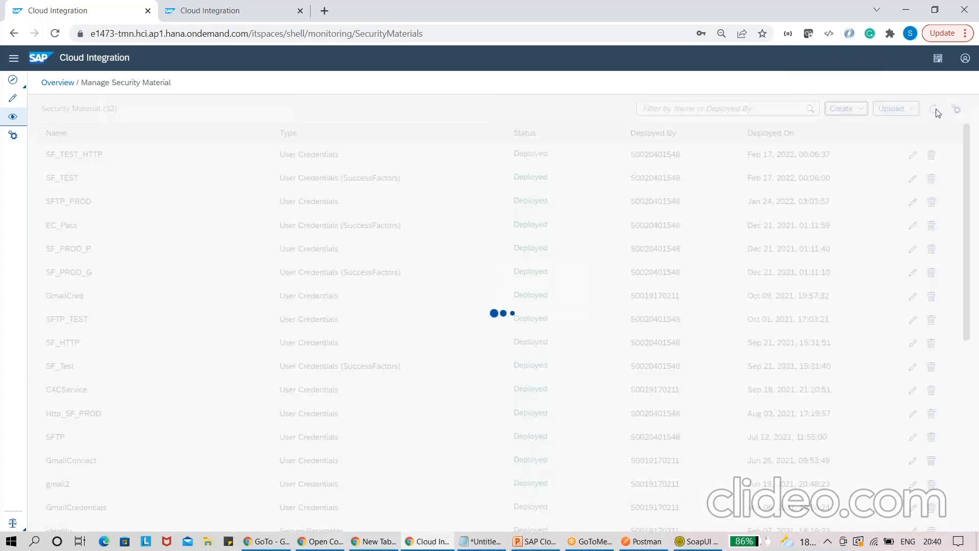
left_click(935, 110)
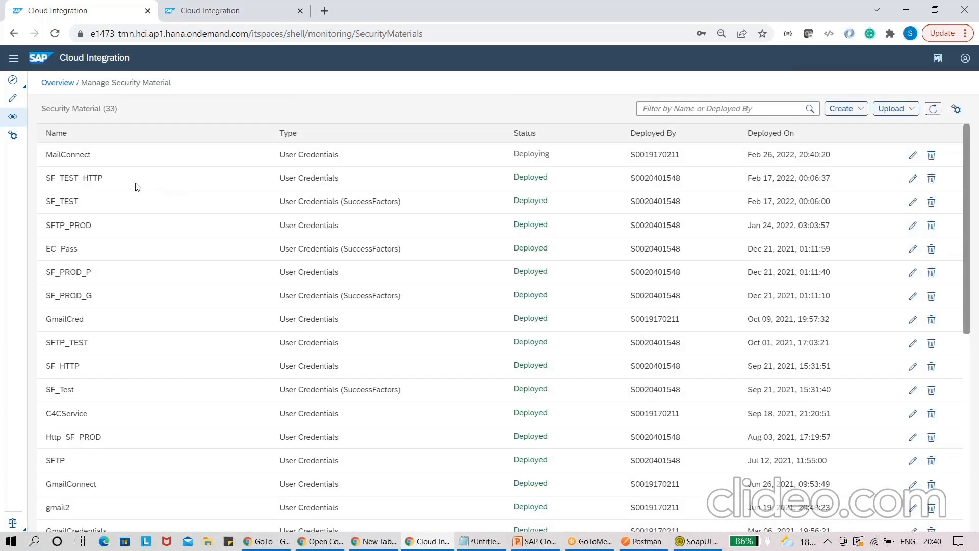
left_click(94, 158)
Copy MailConnect from the security material list and paste it as the Mail adapter's Credential Name.
double_click(45, 162)
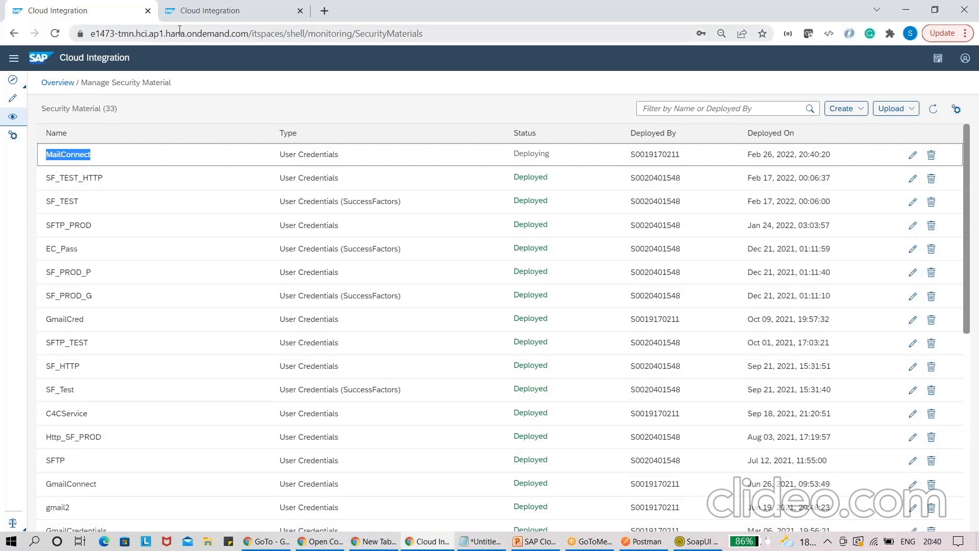
left_click(192, 11)
left_click(225, 396)
key("ctrl+v")
left_click(222, 443)
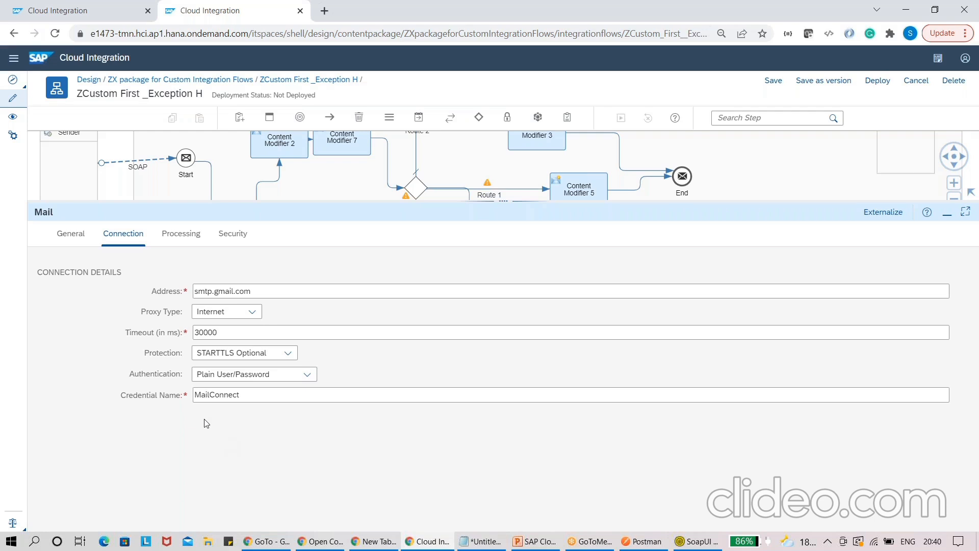
key("ctrl+Tab")
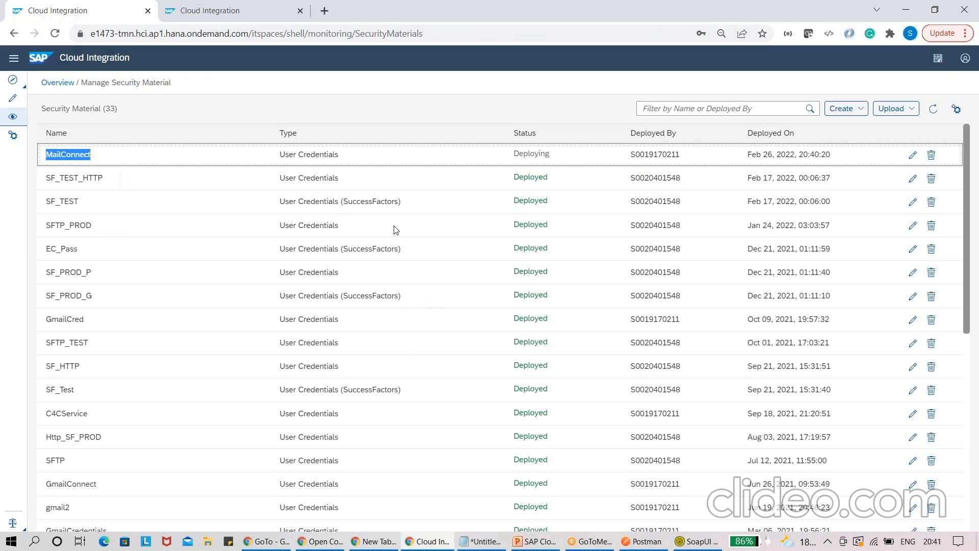
left_click(258, 6)
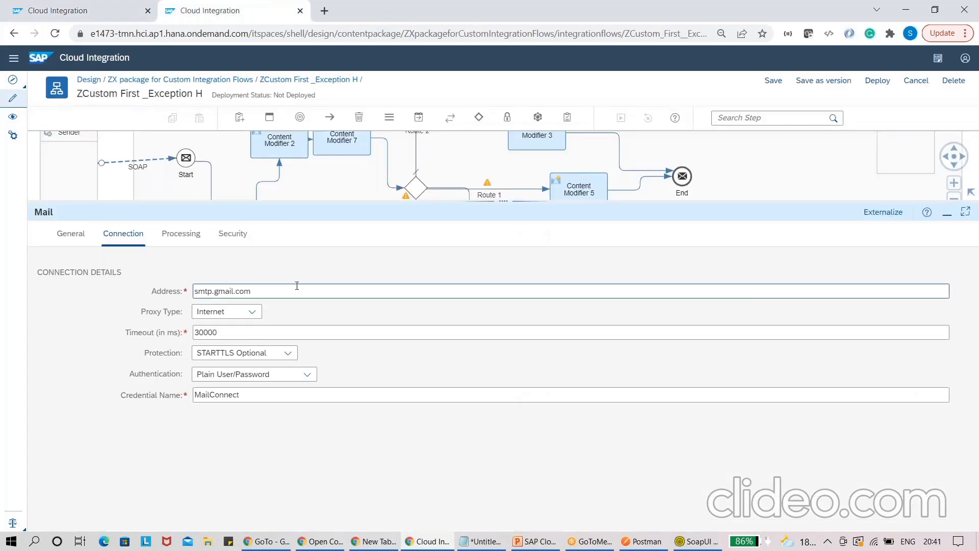
mouse_move(297, 285)
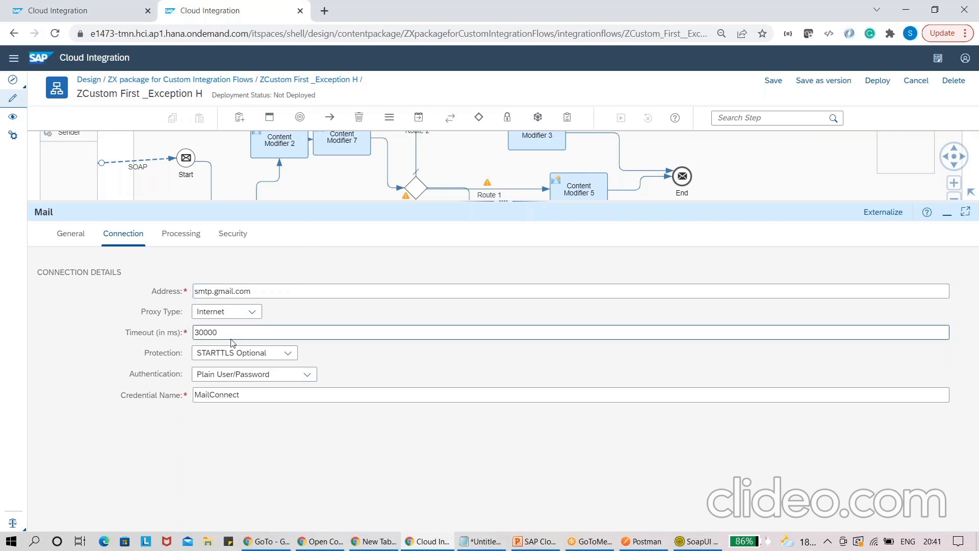
Copy the sender and recipient Gmail addresses from the notes into the Mail adapter's address fields.
left_click(172, 237)
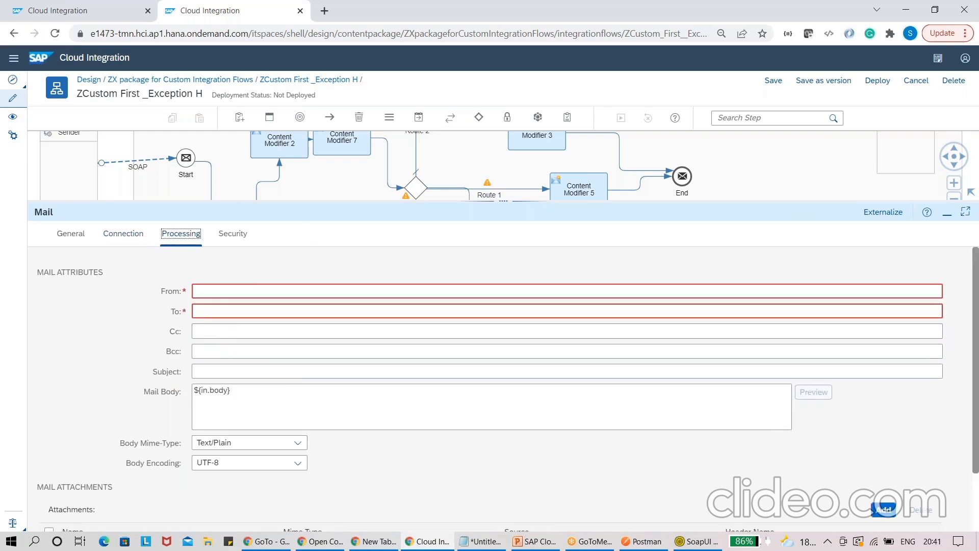
left_click(494, 548)
left_click(235, 317)
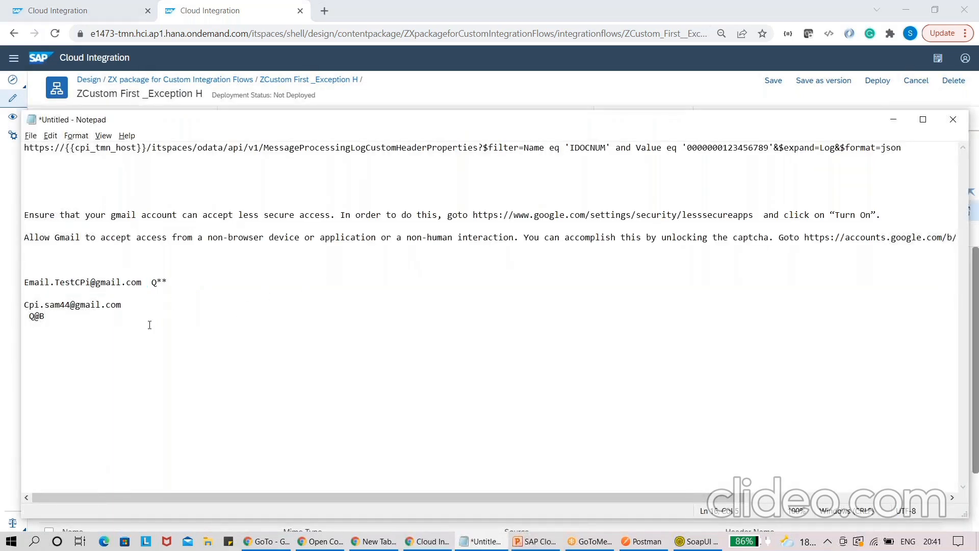
left_click_drag(144, 284, 24, 283)
key("ctrl+c")
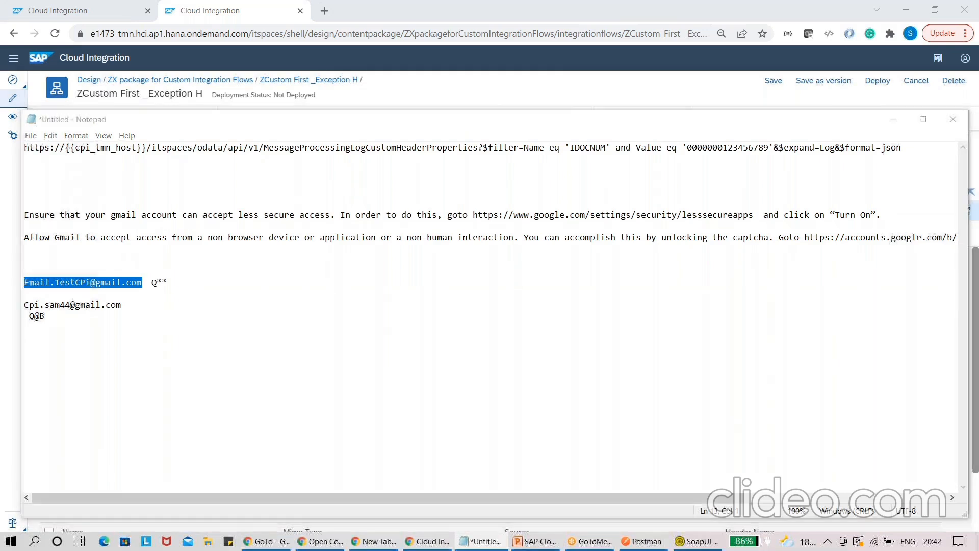
key("alt+Tab")
key("ctrl+v")
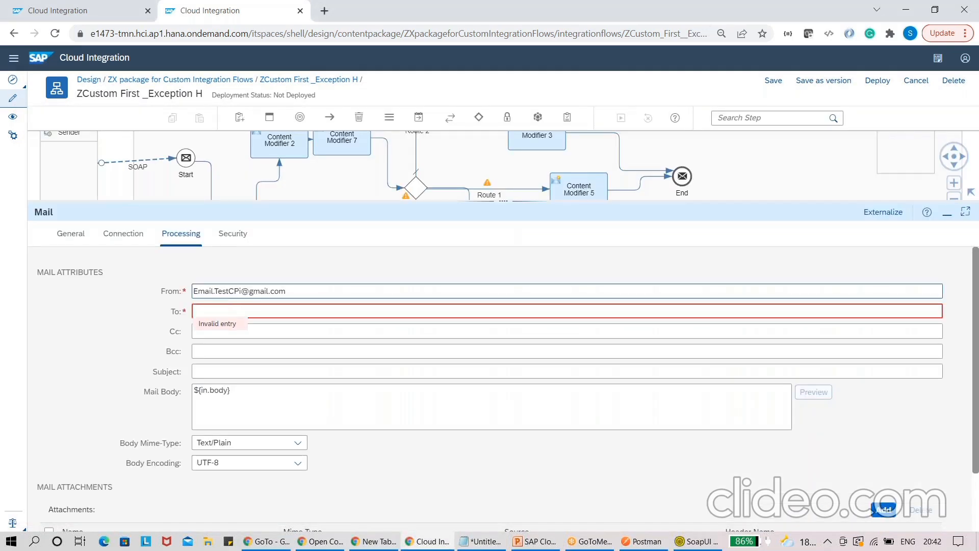
key("alt+Tab")
left_click_drag(123, 306, 24, 306)
key("ctrl+c")
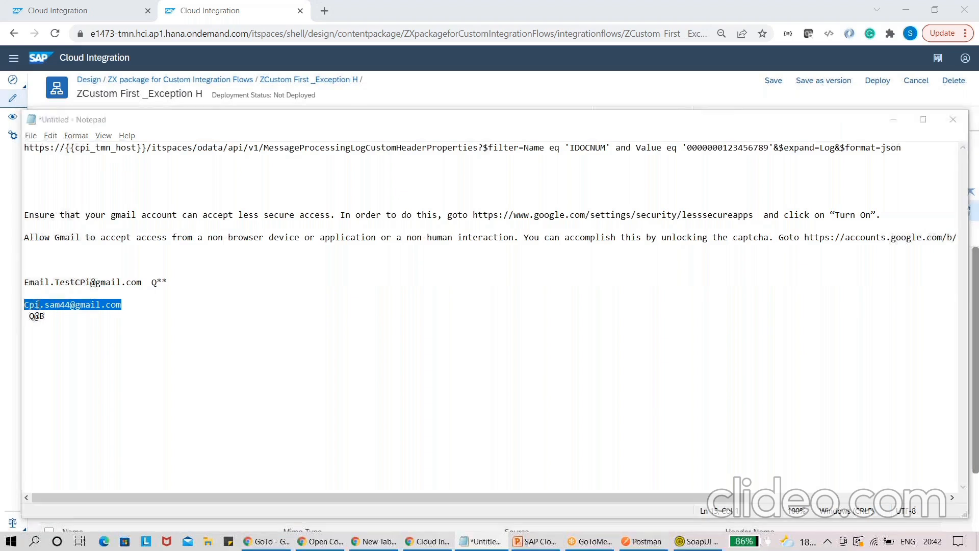
key("alt+Tab")
key("ctrl+v")
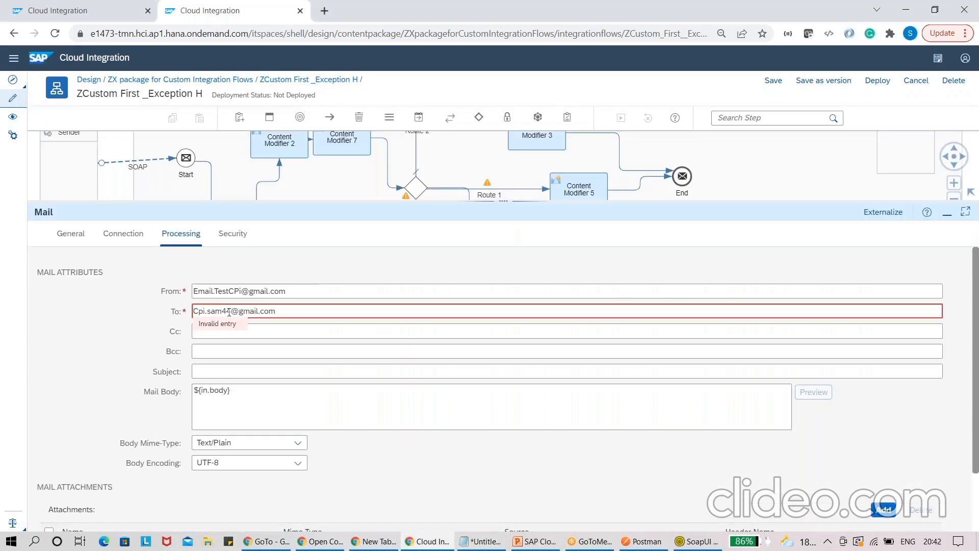
Enter the subject 'Notification for Dump in system for order ${header}'.
left_click(238, 369)
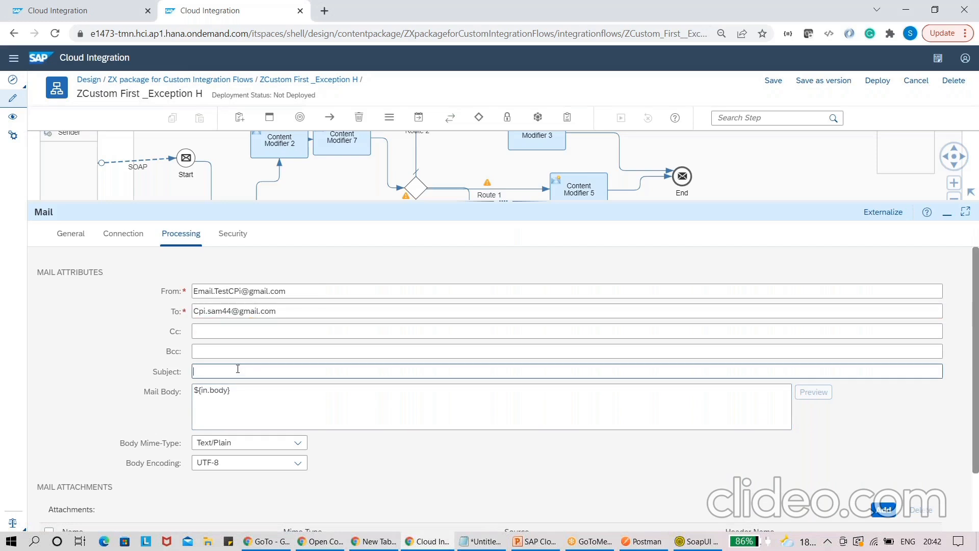
type("Notification tor  Dup")
key("BackSpace")
type("mp in system")
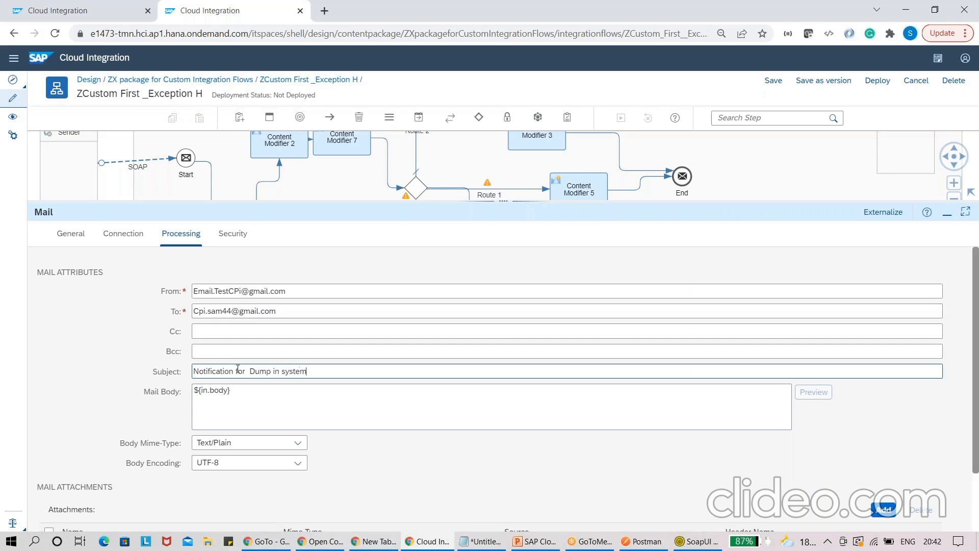
type(" for reci")
key("BackSpace")
key("BackSpace")
key("BackSpace")
type("order ${}")
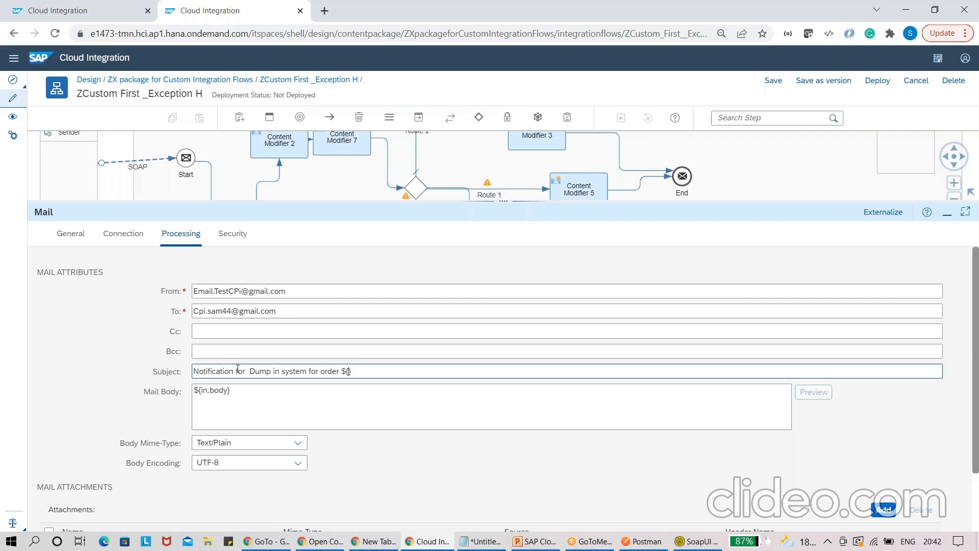
type("header")
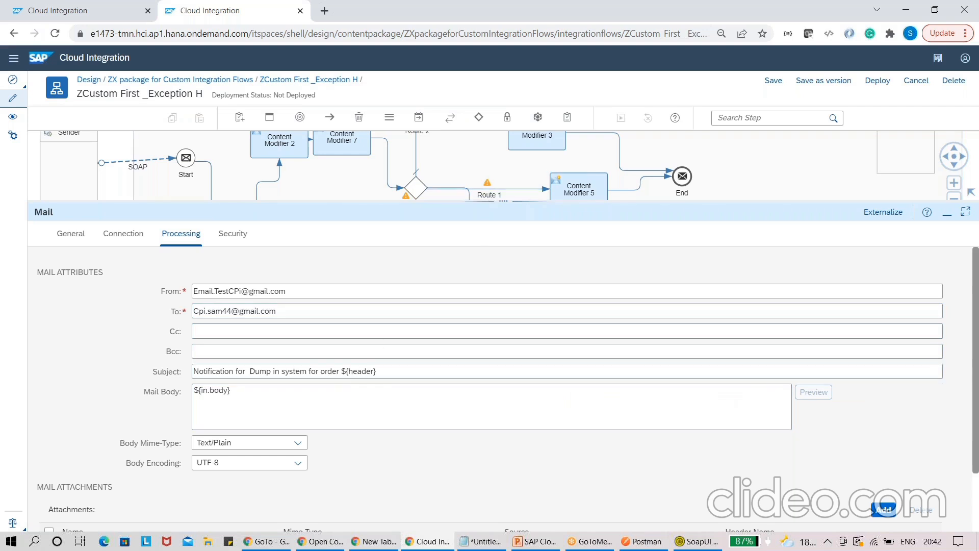
Copy the OrderNumber header from Content Modifier 1 and end the mail subject with ${header.OrderNumber}.
left_click_drag(352, 203, 352, 301)
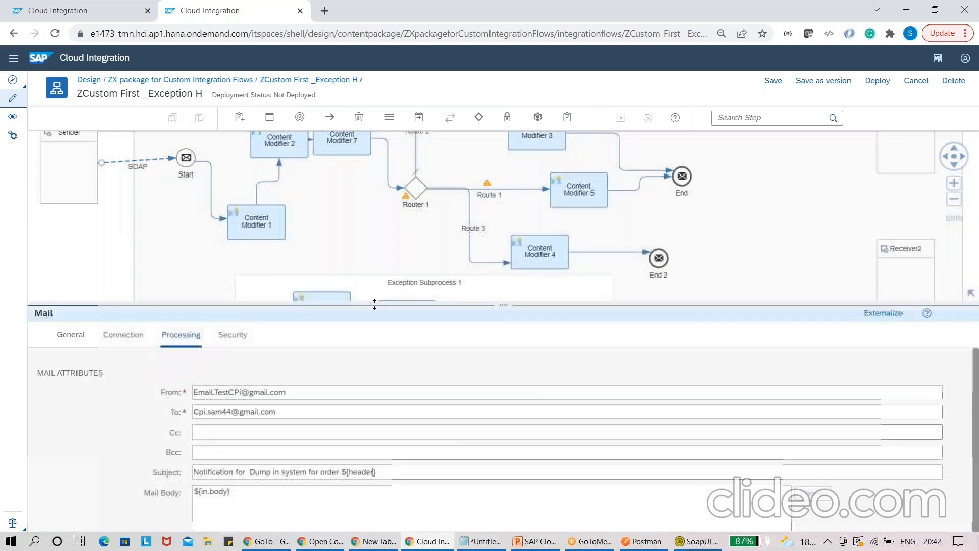
left_click(261, 232)
left_click(157, 337)
double_click(270, 462)
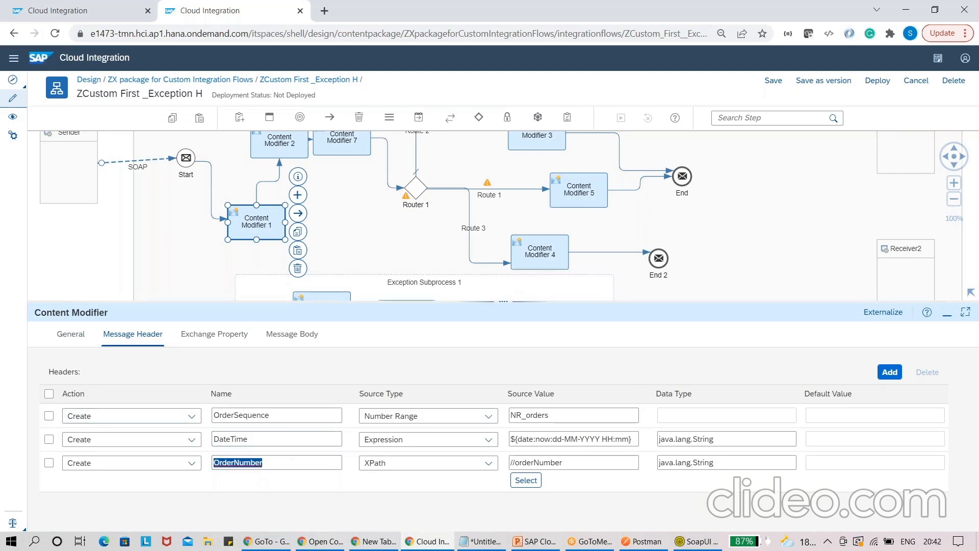
left_click_drag(505, 301, 479, 502)
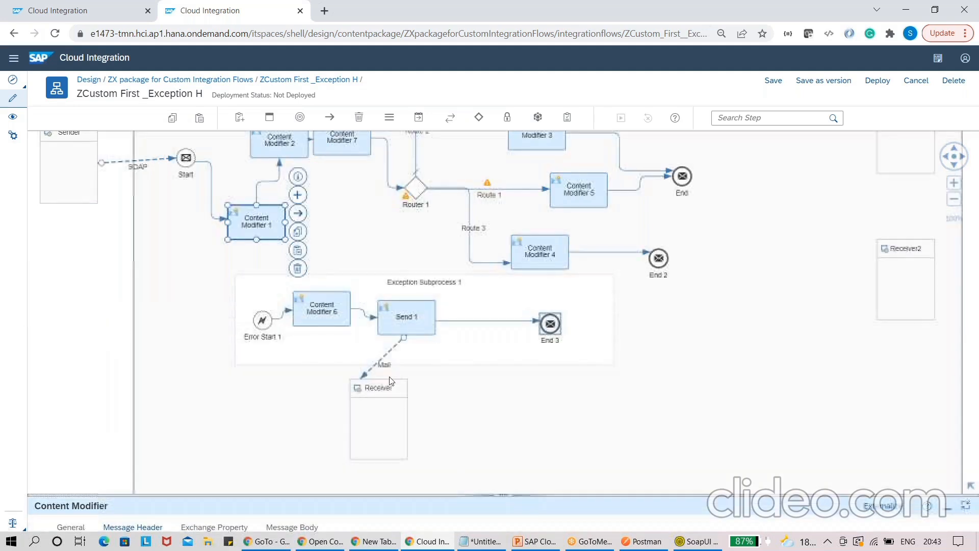
left_click(383, 358)
left_click_drag(481, 491, 481, 238)
left_click(180, 271)
left_click(359, 410)
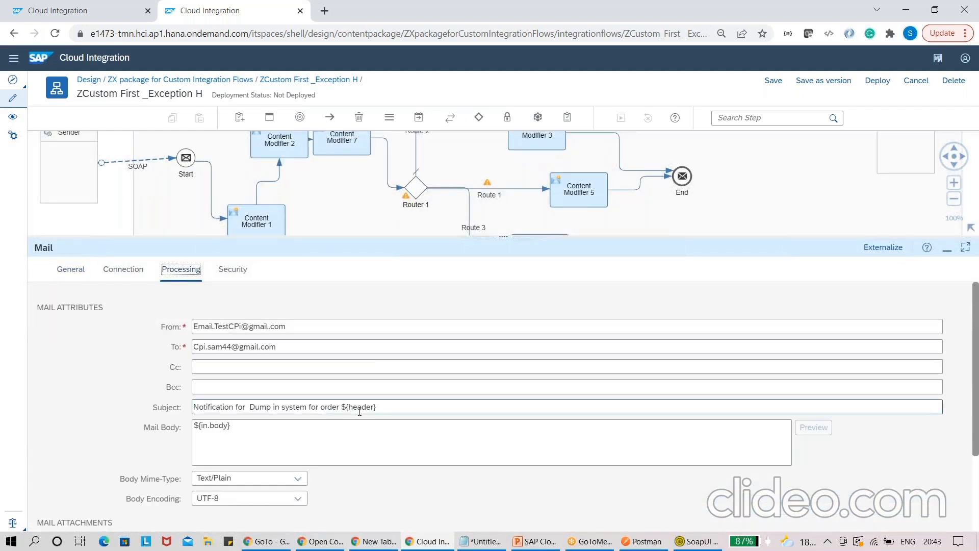
left_click(384, 424)
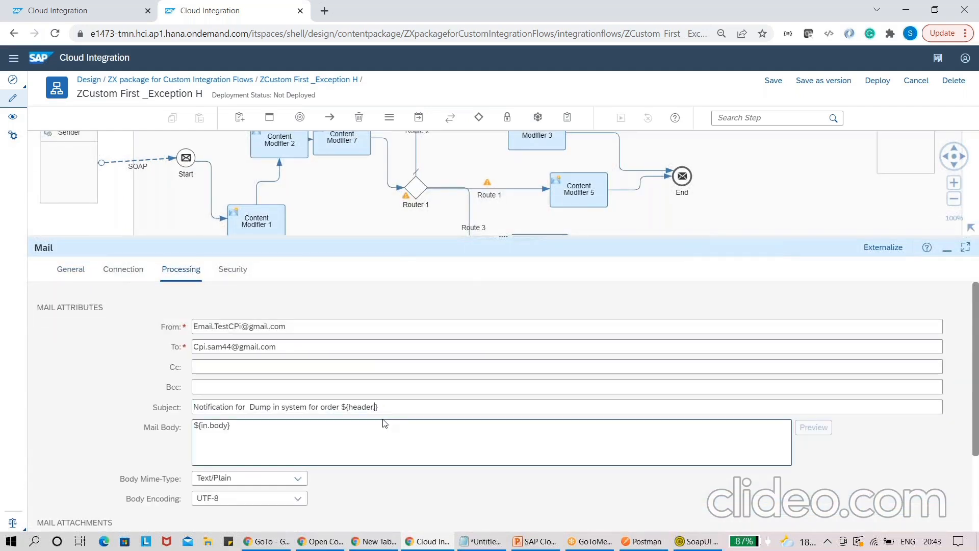
key("ctrl+v")
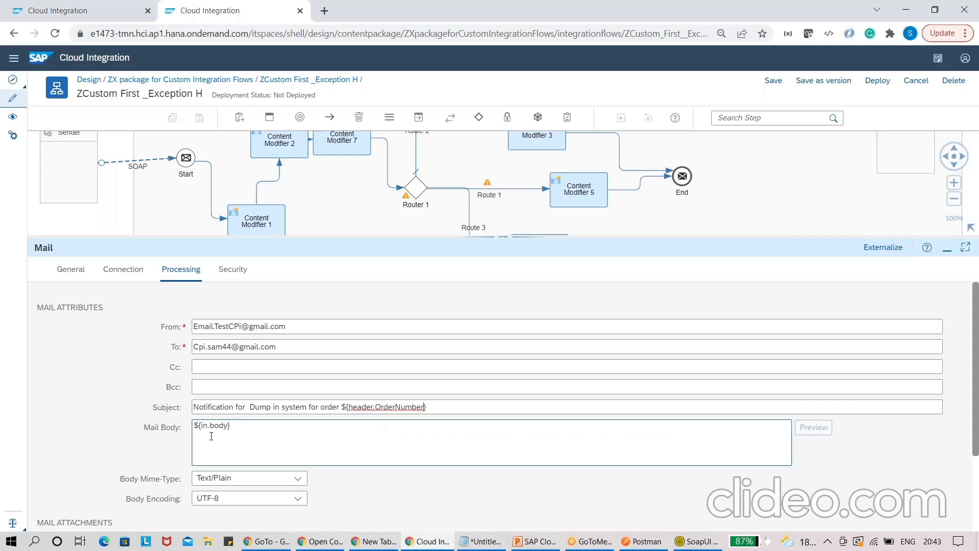
Write the mail body 'Hello Admin, There is an issue ${exception.stacktrace}' and save the flow.
left_click(196, 426)
type("Hello A")
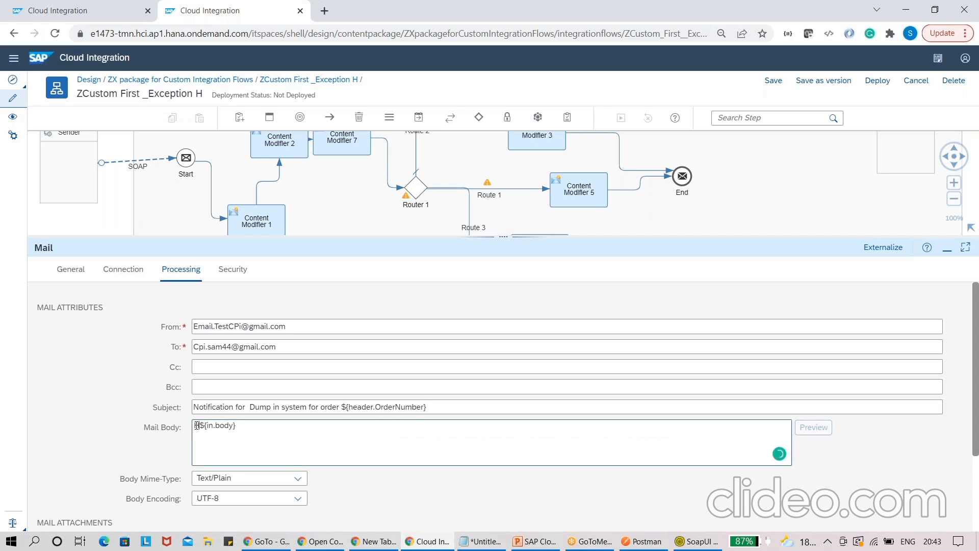
type("dmin ,")
key("Return")
key("Return")
type("This")
key("BackSpace")
key("BackSpace")
key("BackSpace")
type("ere is an ")
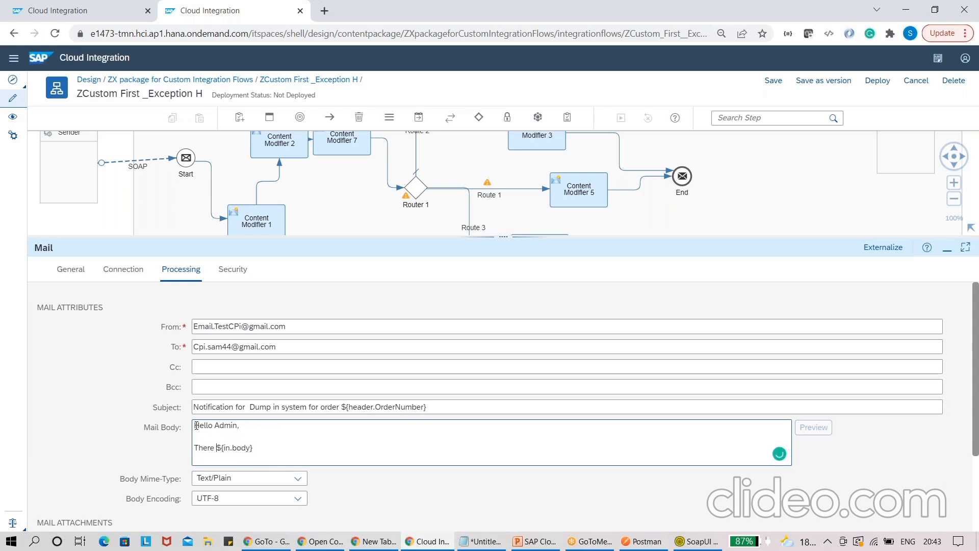
type("issue")
key("Return")
key("Return")
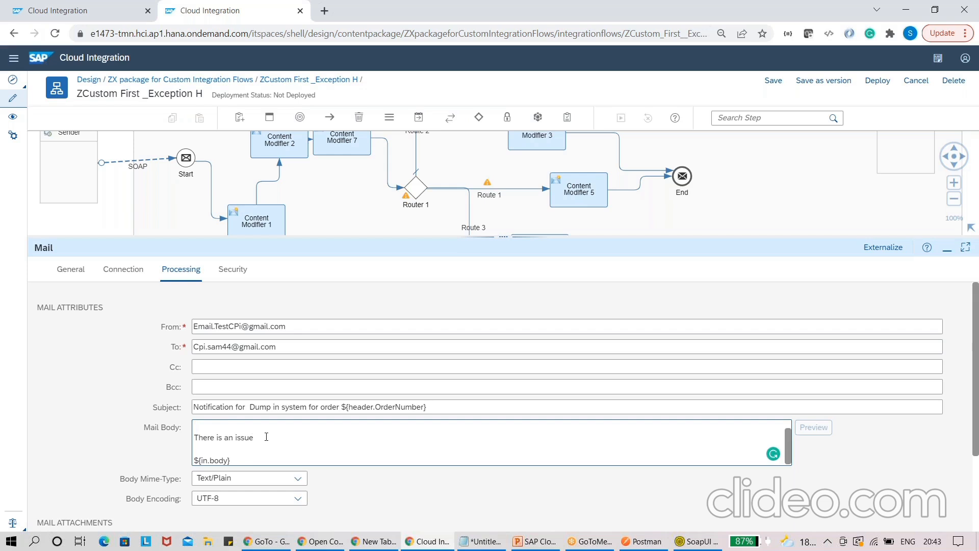
type("$")
type("{}")
type("exception")
type(".stacktra")
type("ce")
key("BackSpace")
left_click_drag(521, 236, 522, 316)
left_click(772, 82)
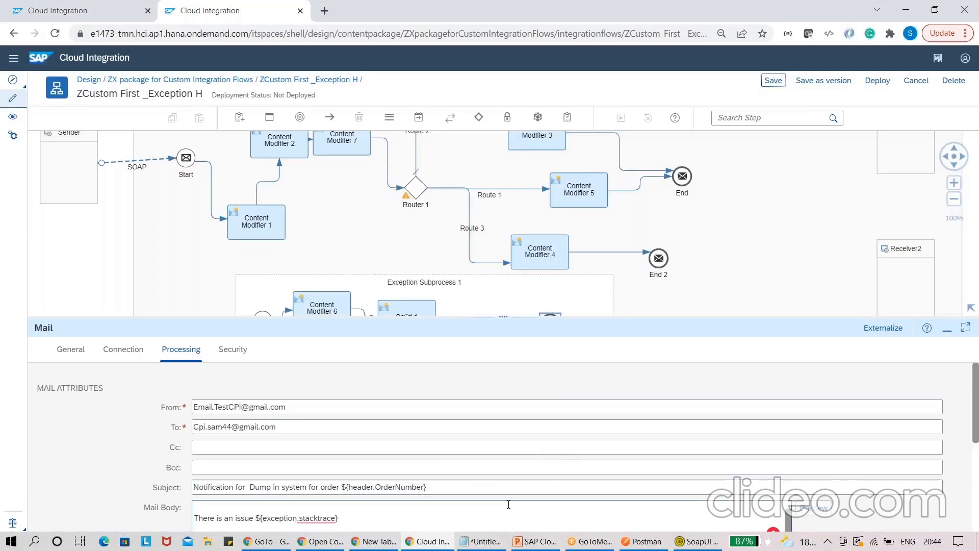
left_click(482, 541)
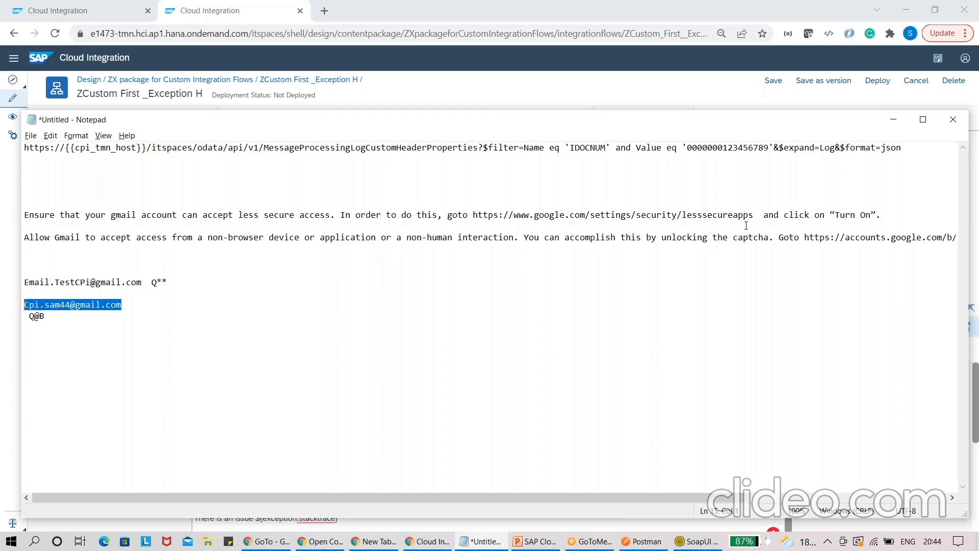
left_click_drag(759, 215, 649, 215)
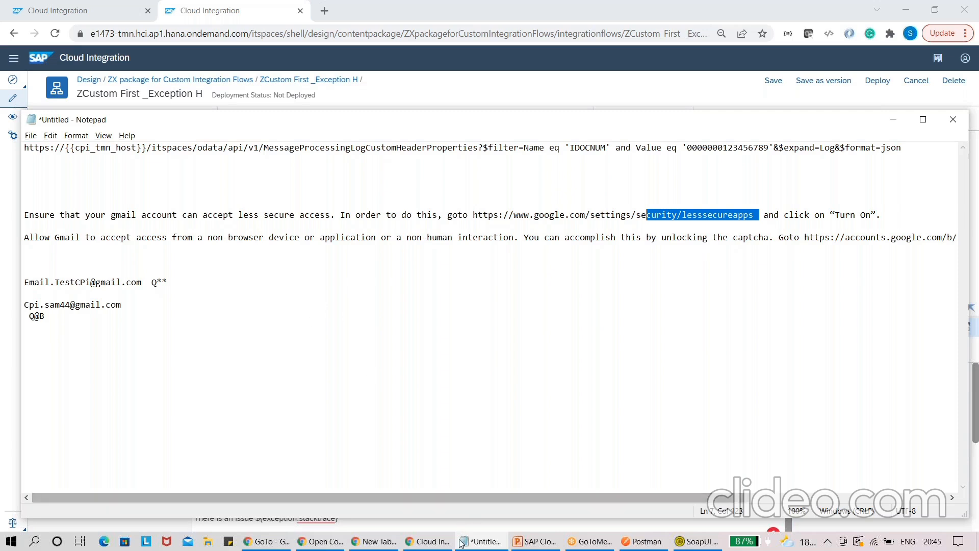
left_click(434, 544)
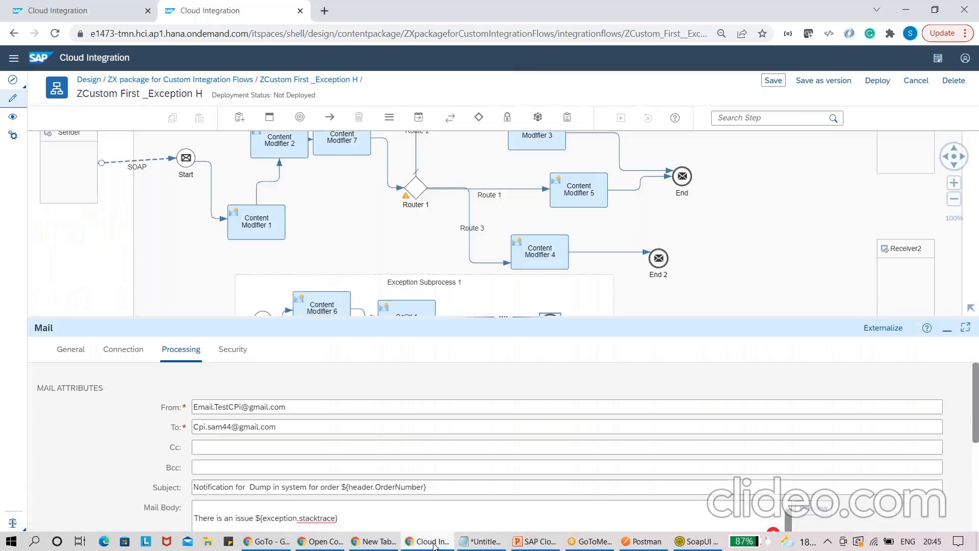
Load gmail.com in the incognito window and choose the test account.
left_click(375, 542)
type("gmail.com")
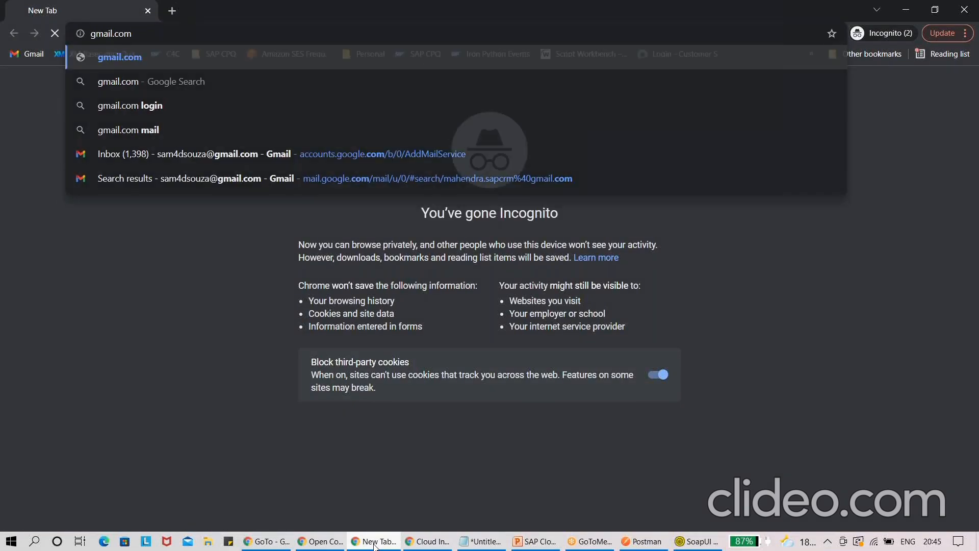
key("Return")
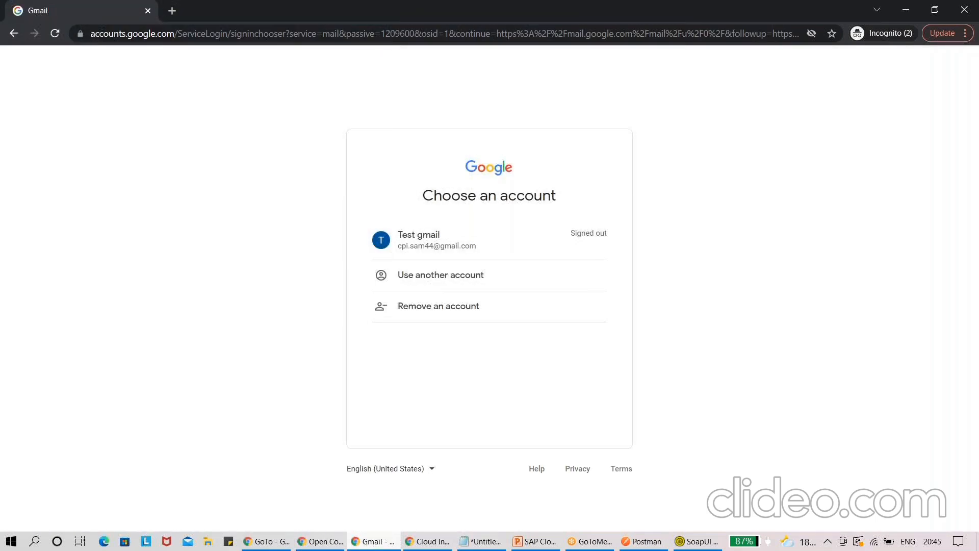
left_click(433, 240)
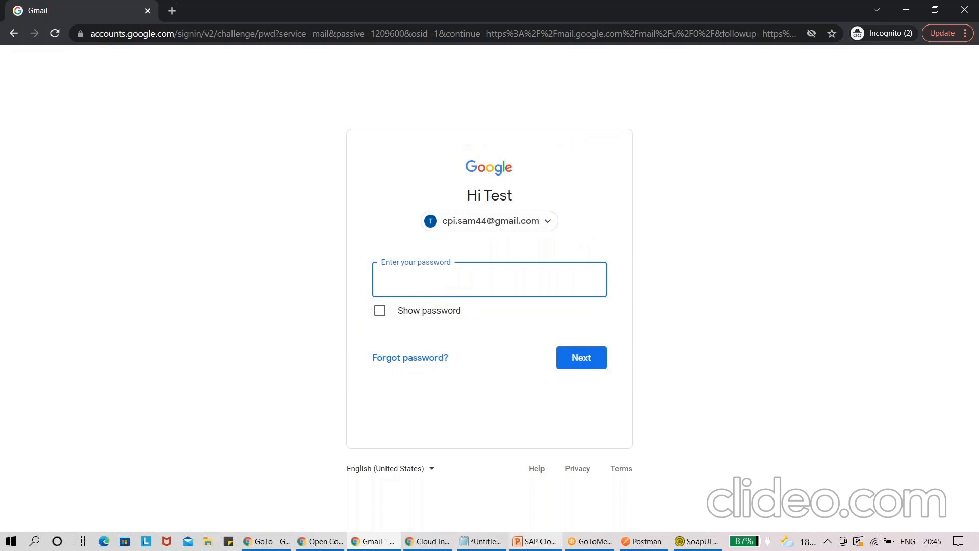
Enter the test account's password from the notes and sign in.
left_click(487, 543)
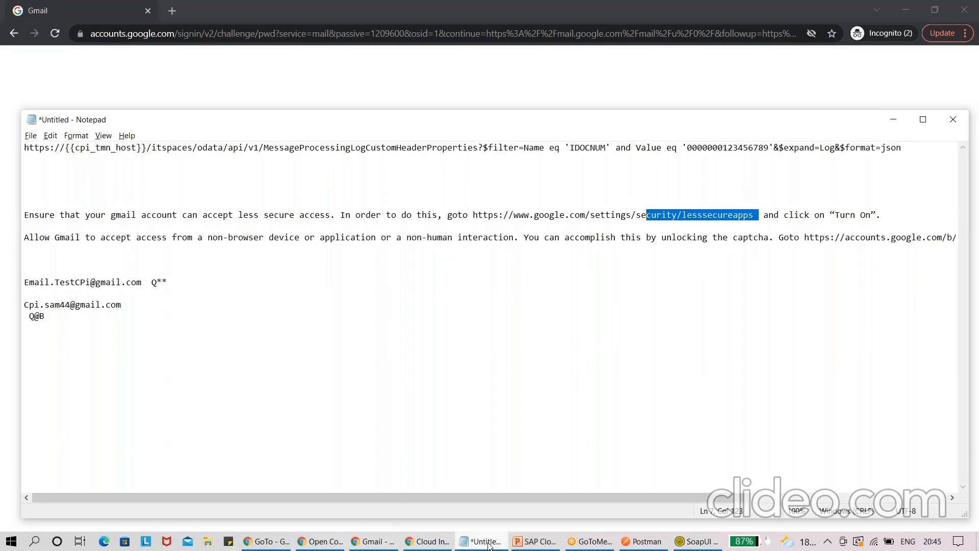
left_click(488, 543)
left_click(488, 544)
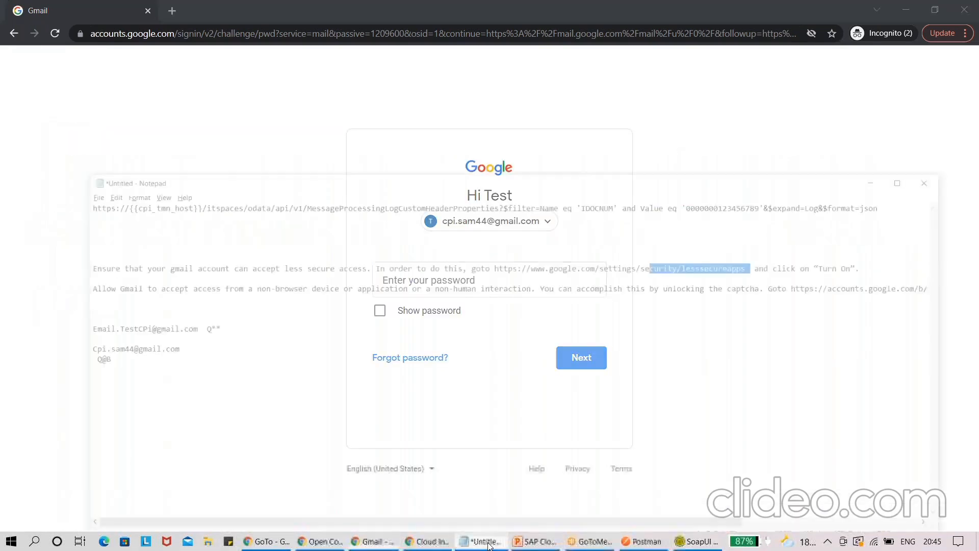
left_click(488, 544)
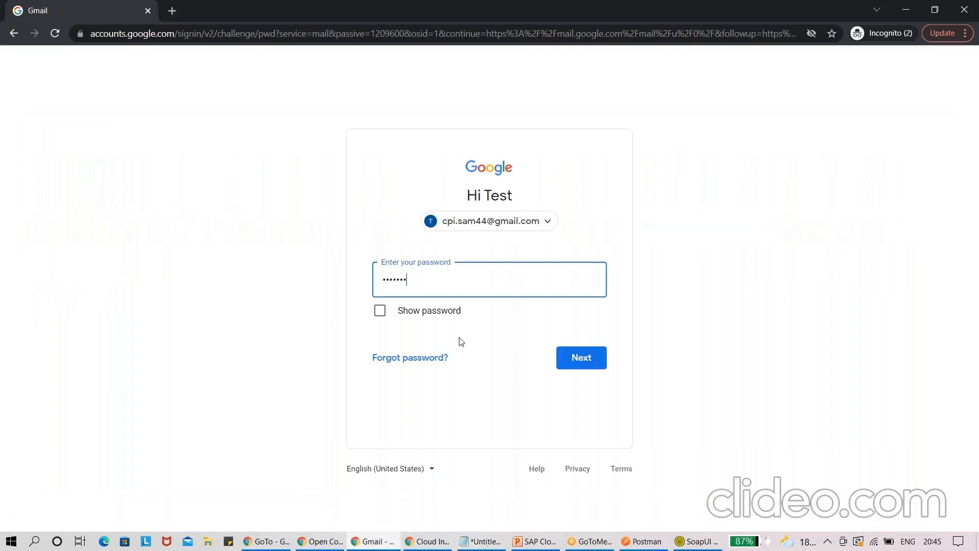
left_click(586, 362)
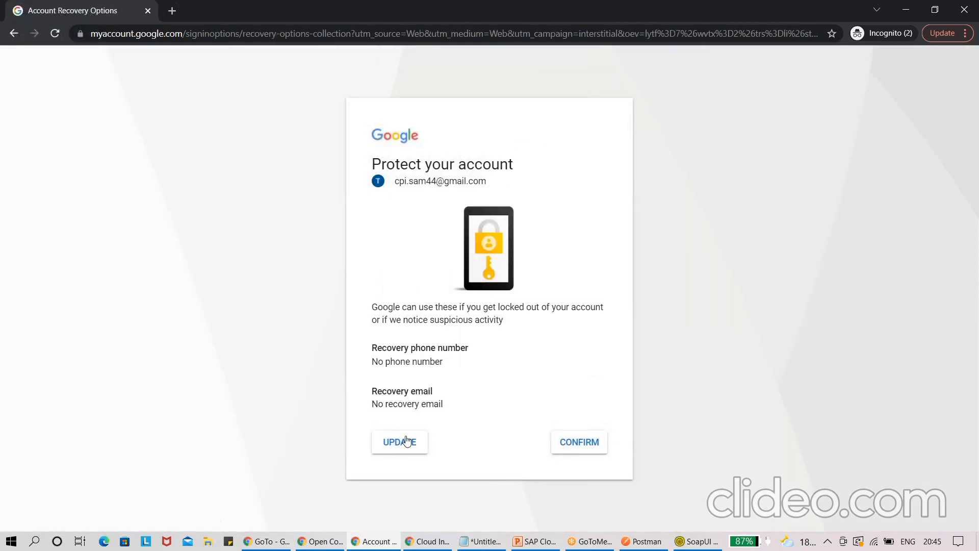
Skip the recovery phone and e-mail prompts and finish to reach the inbox.
left_click(407, 440)
left_click(381, 355)
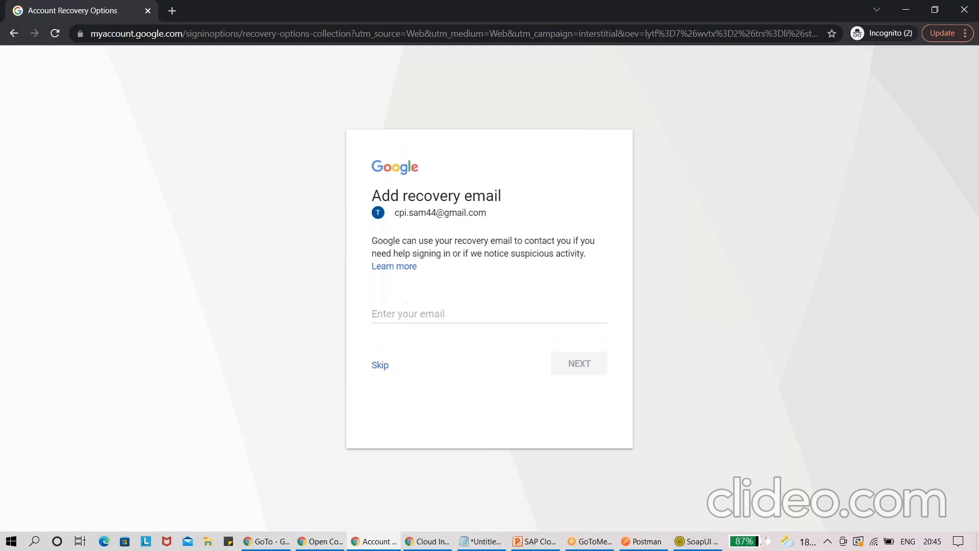
left_click(379, 367)
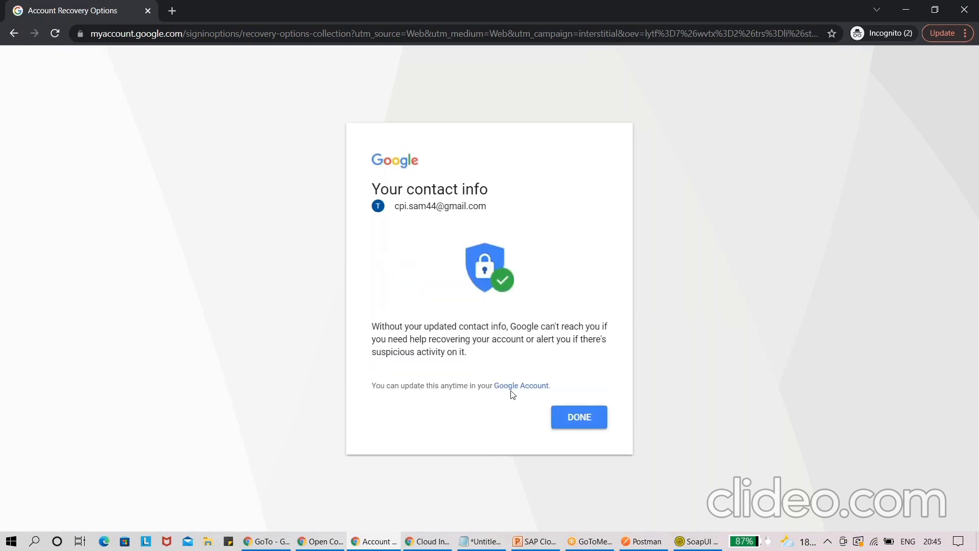
left_click(557, 421)
left_click(588, 425)
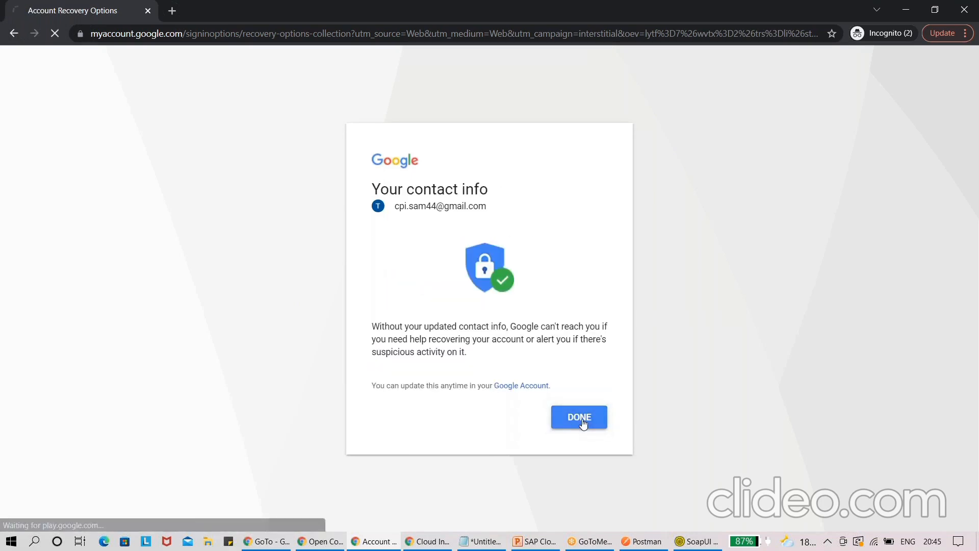
left_click(577, 422)
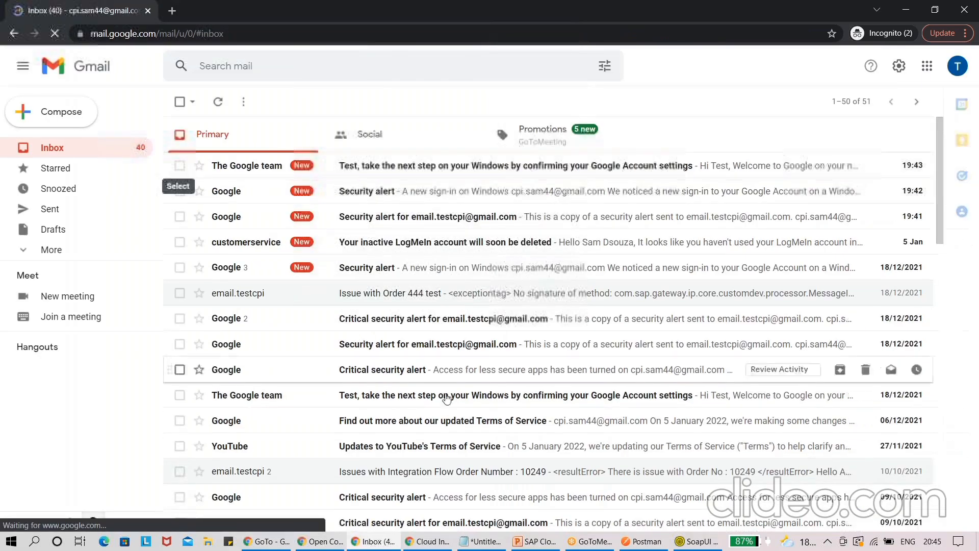
Open the lesssecureapps URL from the notes in a new tab and turn on less secure app access.
left_click(481, 541)
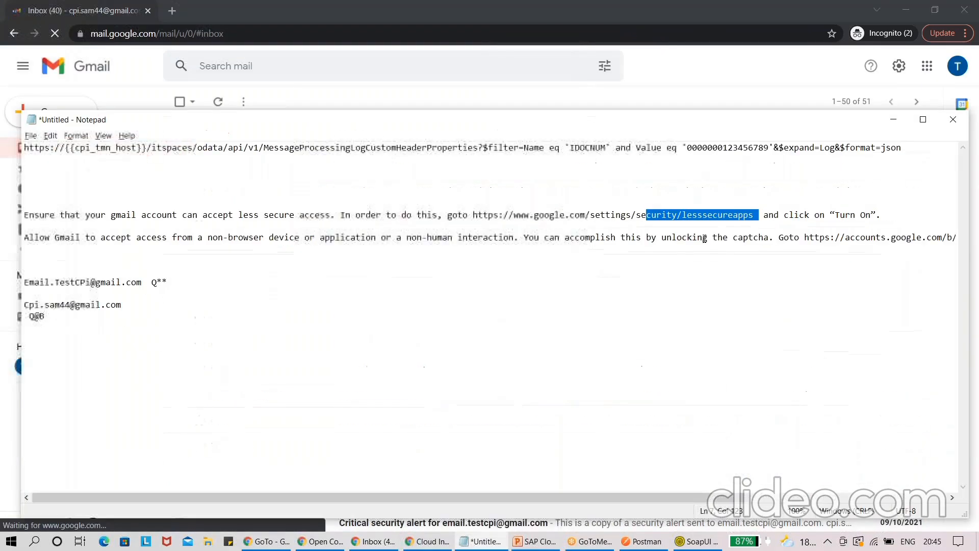
left_click(743, 217)
left_click_drag(754, 215, 475, 218)
key("ctrl+c")
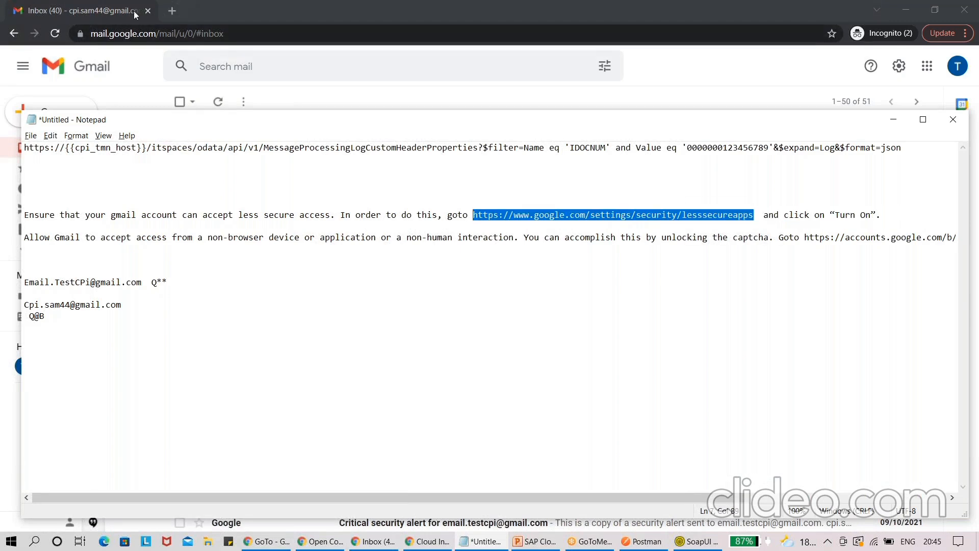
left_click(170, 11)
key("ctrl+v")
key("Return")
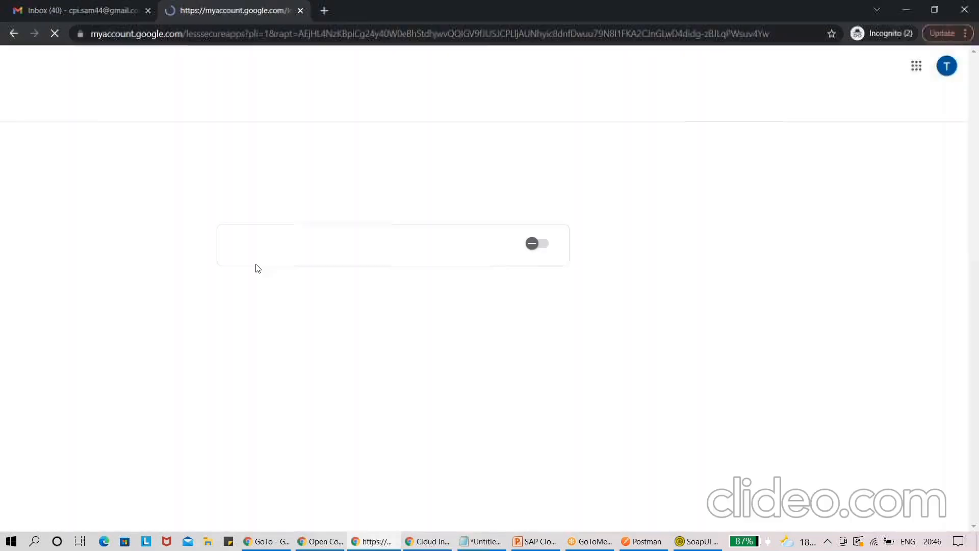
left_click(538, 246)
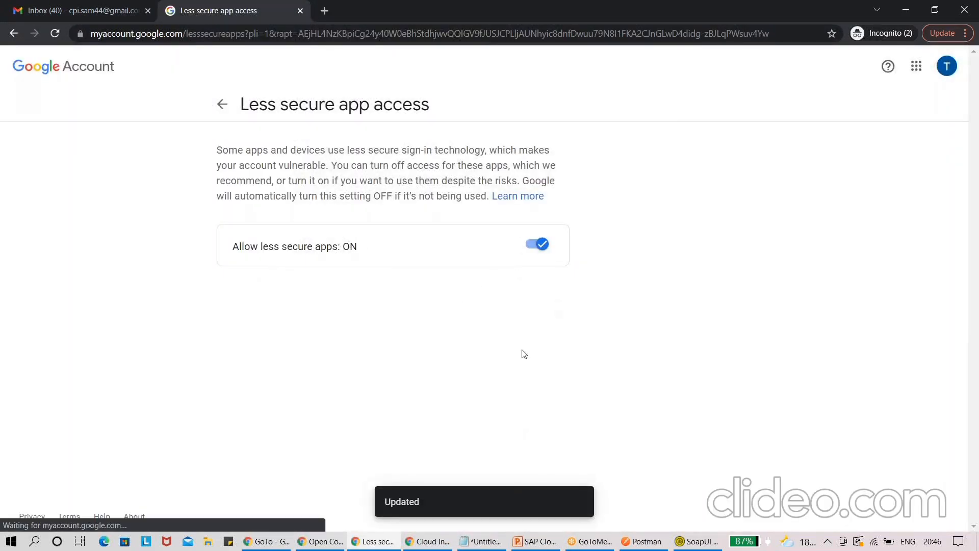
Open the DisplayUnlockCaptcha link, continue to enable account access, and close both account tabs.
left_click(475, 541)
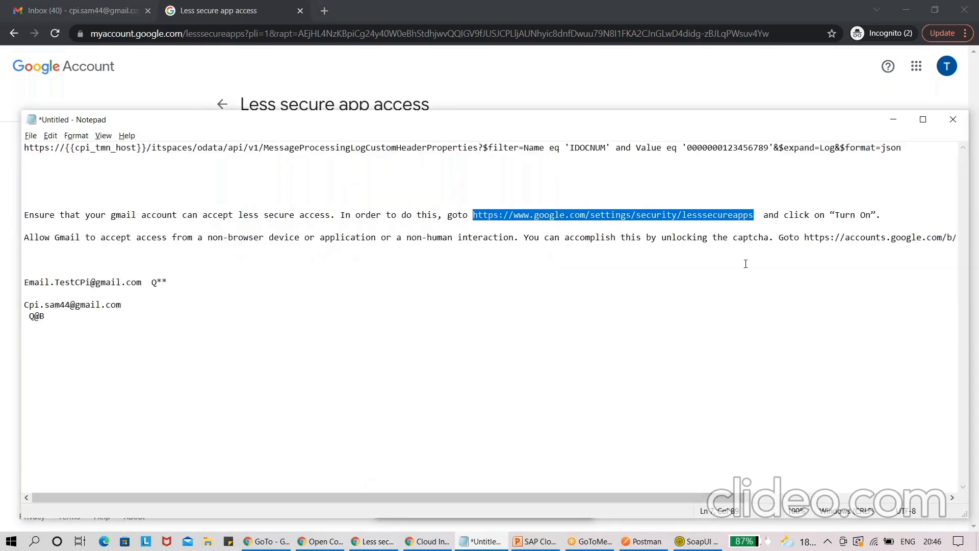
left_click_drag(709, 498, 914, 481)
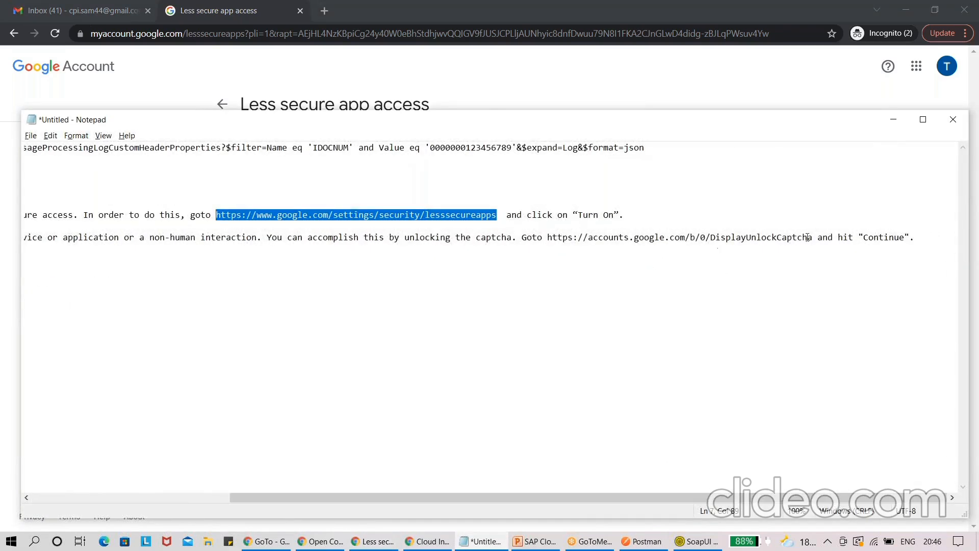
left_click_drag(816, 237, 553, 236)
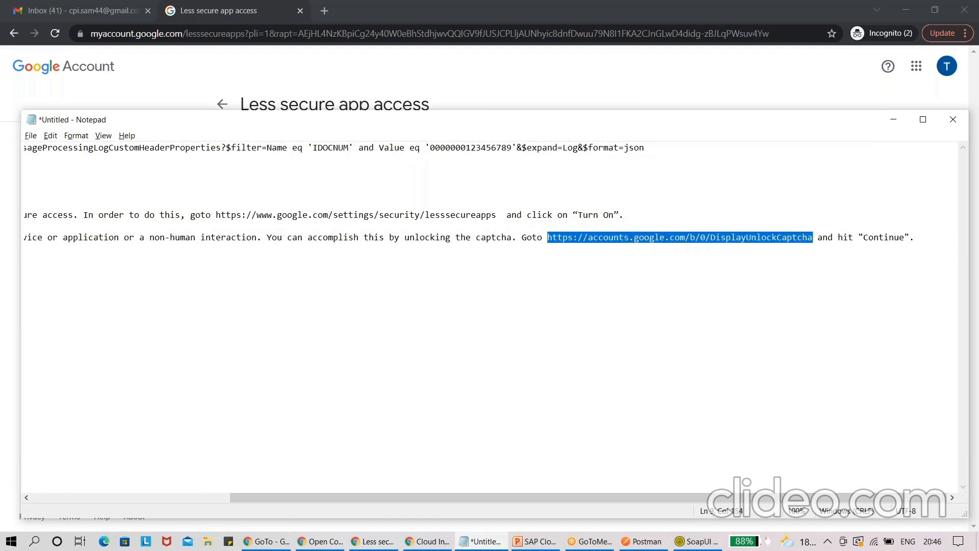
left_click(329, 25)
left_click(329, 17)
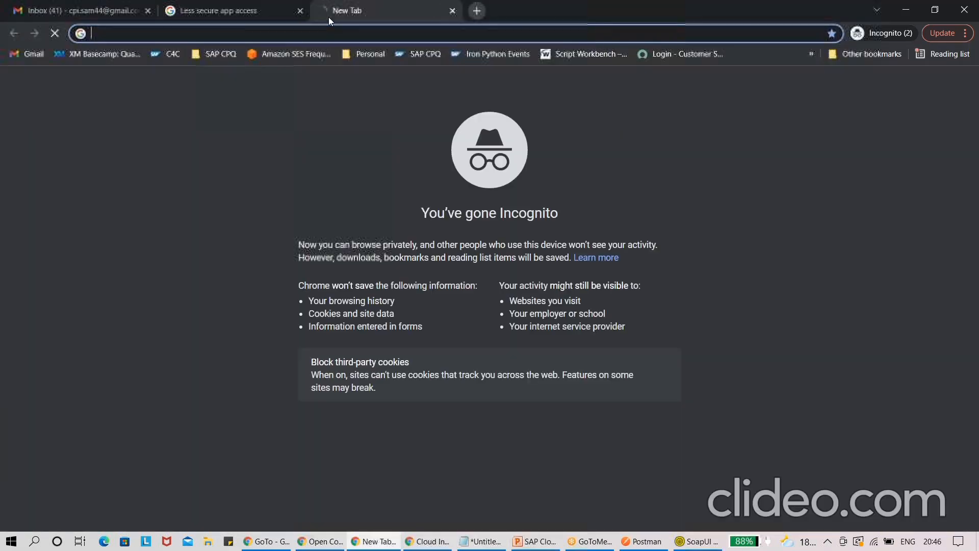
type("https://accounts.google.com/b/0/DisplayUnlockCaptcha")
key("Return")
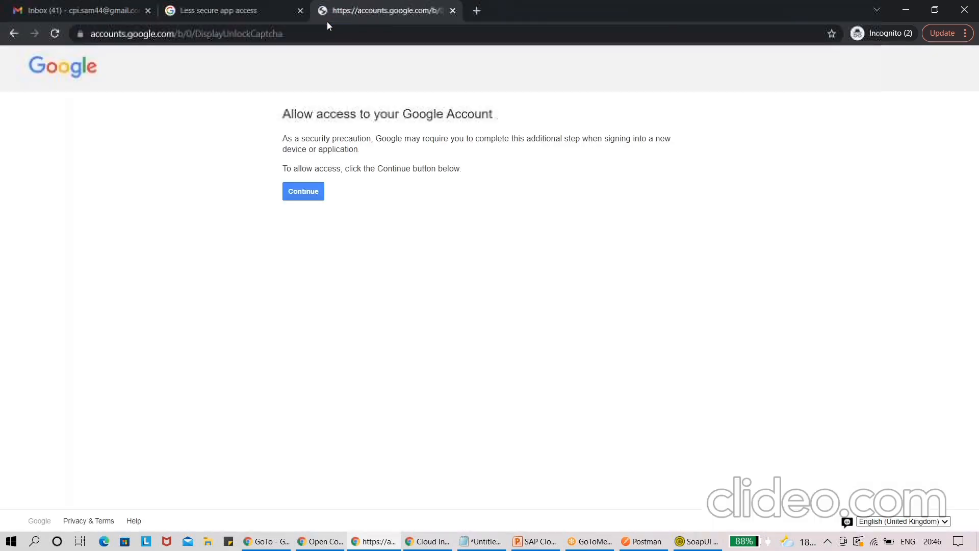
left_click(312, 195)
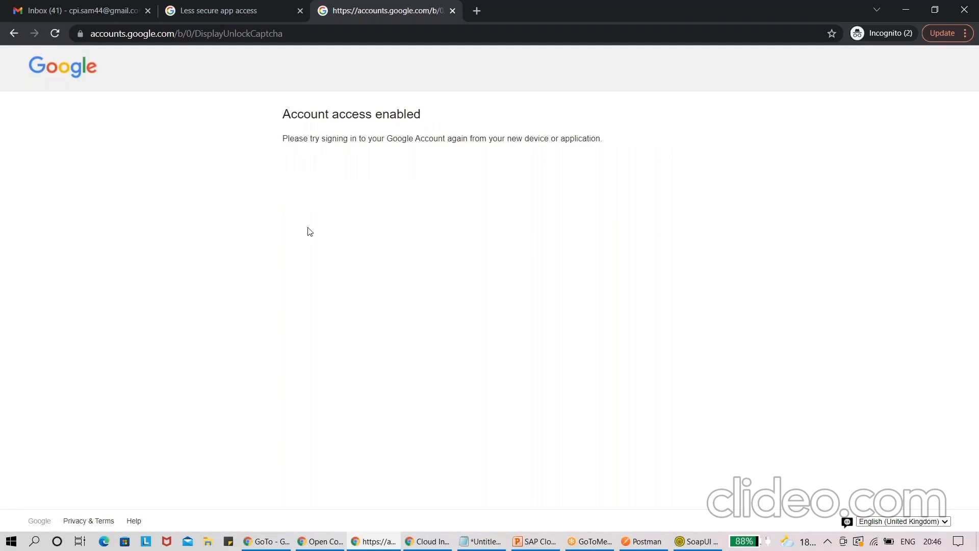
left_click(300, 12)
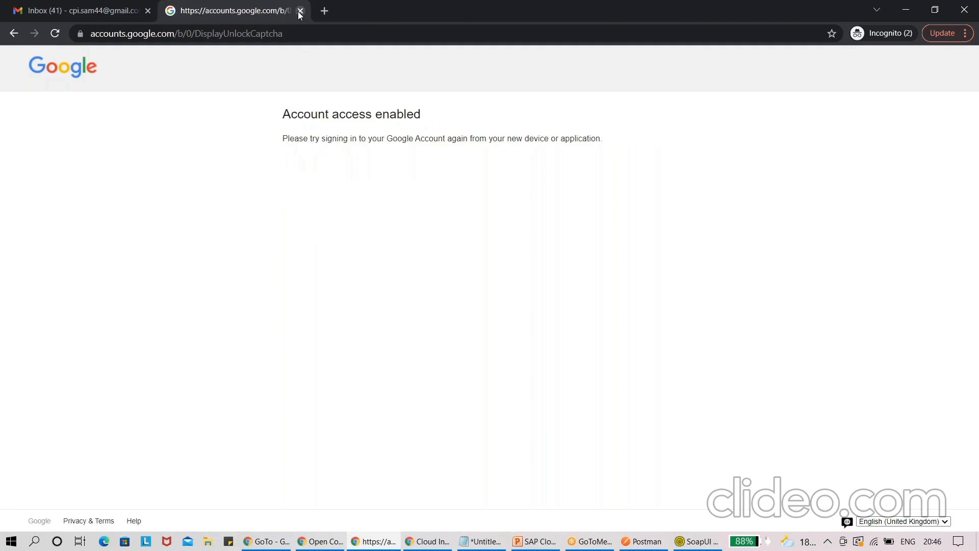
left_click(300, 12)
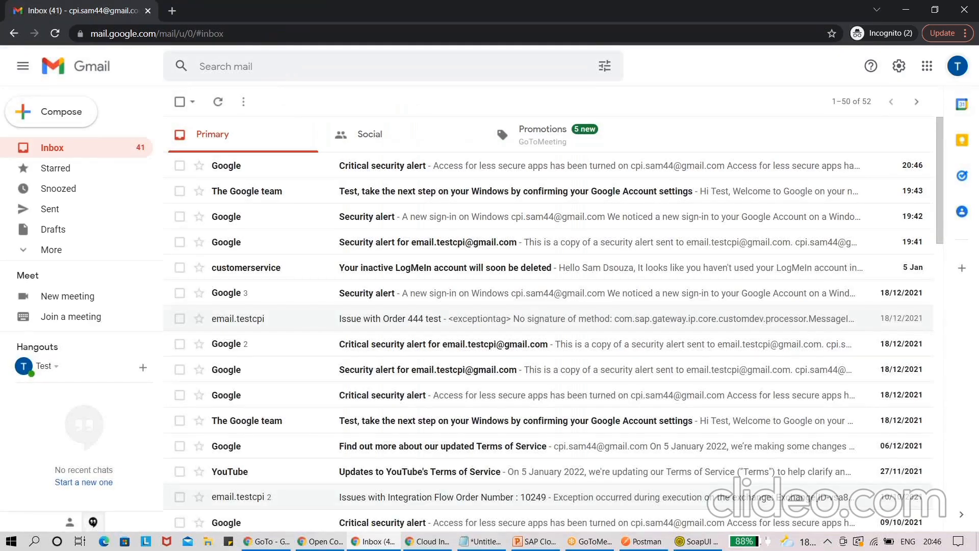
Sign out of the current Gmail account and choose Use another account.
left_click(958, 66)
left_click(863, 284)
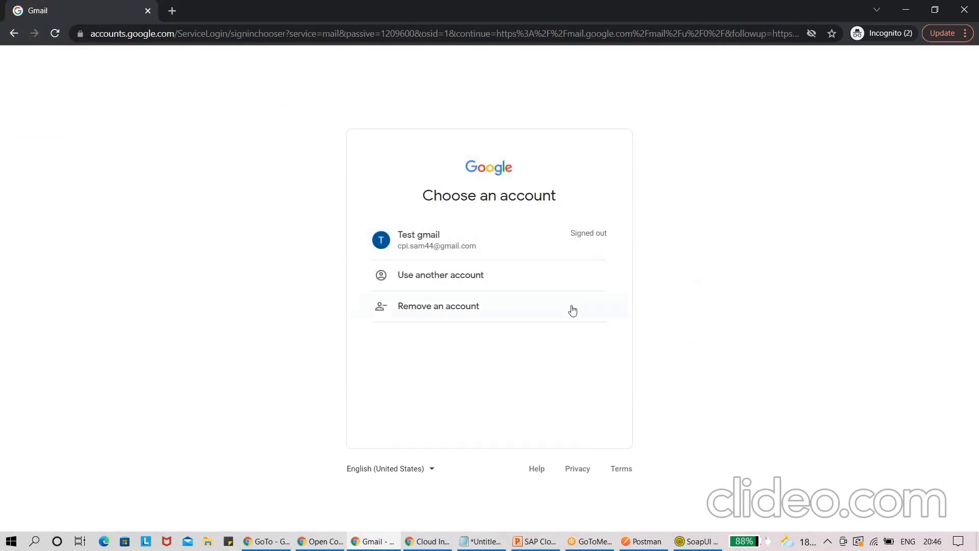
left_click(492, 276)
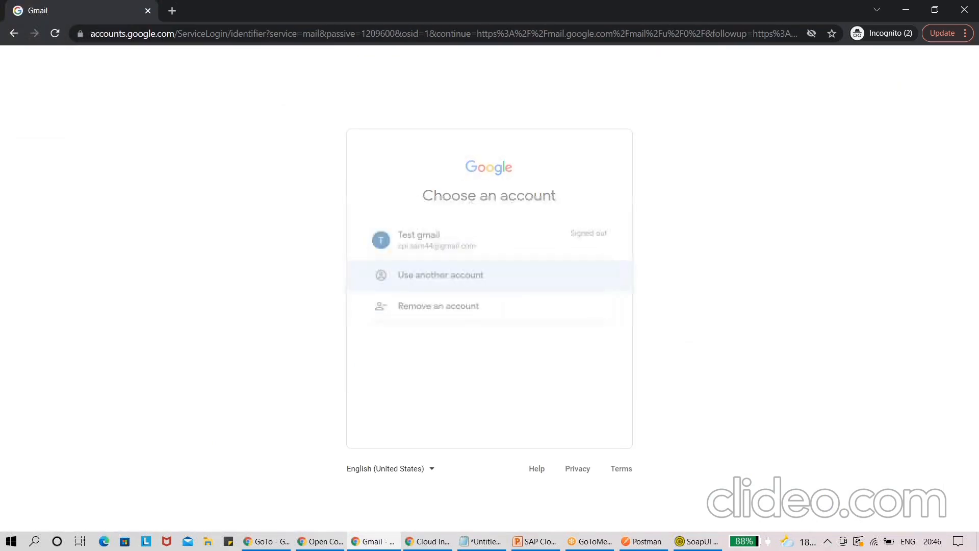
Sign in with the second test account's e-mail and password from the notes.
left_click(482, 541)
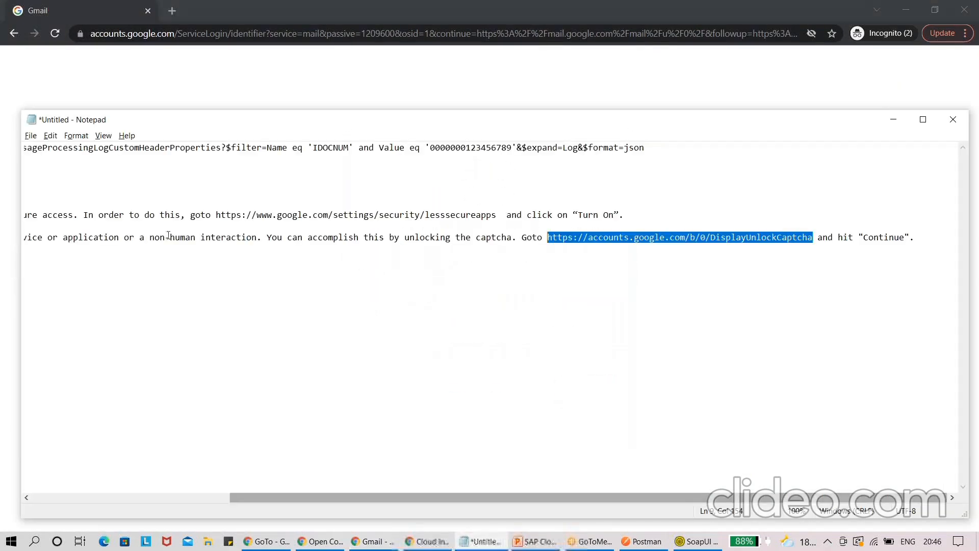
scroll(76, 461, "left", 10)
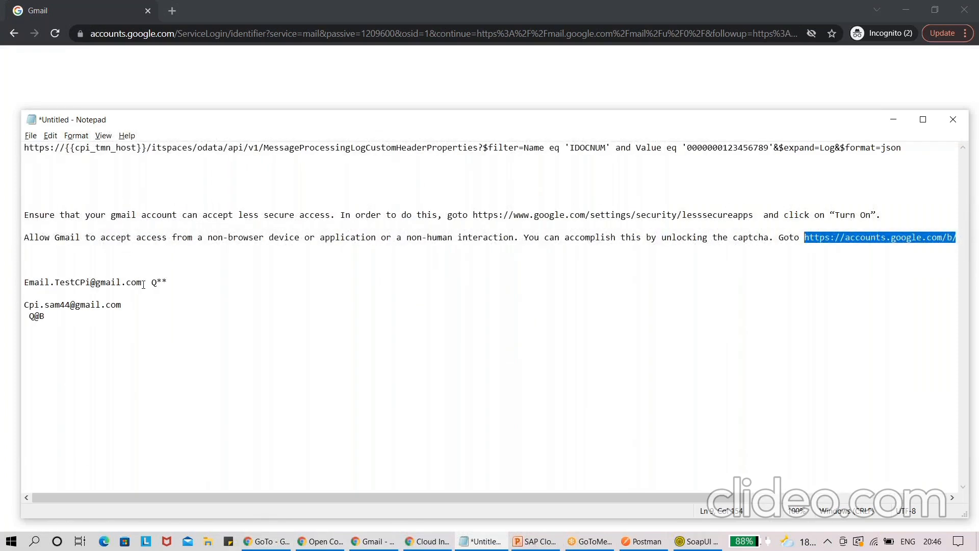
left_click_drag(143, 285, 48, 262)
key("ctrl+c")
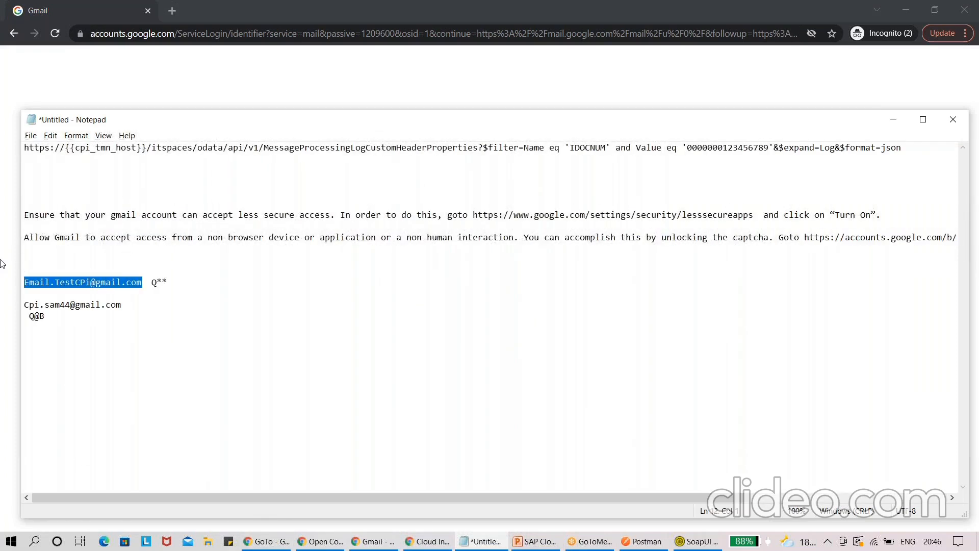
key("alt+Tab")
left_click(452, 270)
key("ctrl+v")
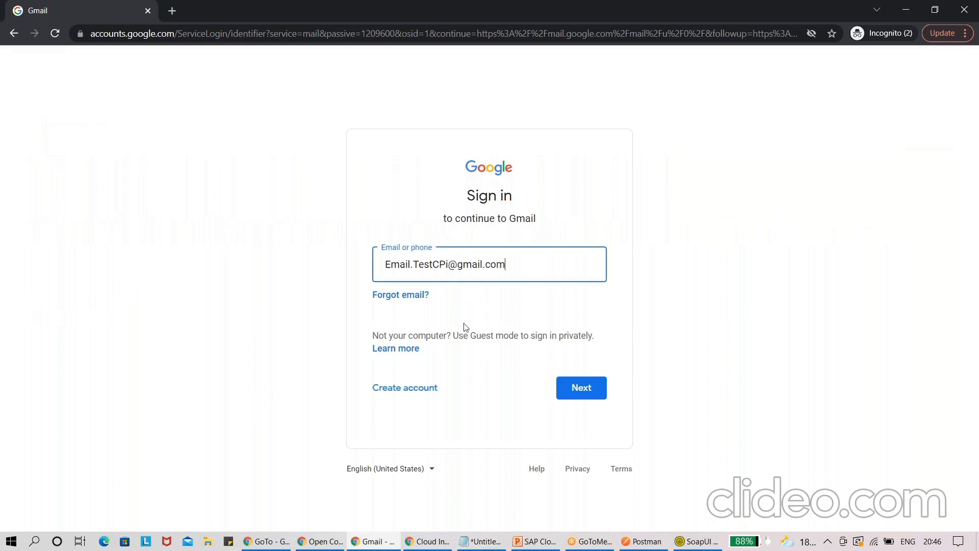
left_click(565, 399)
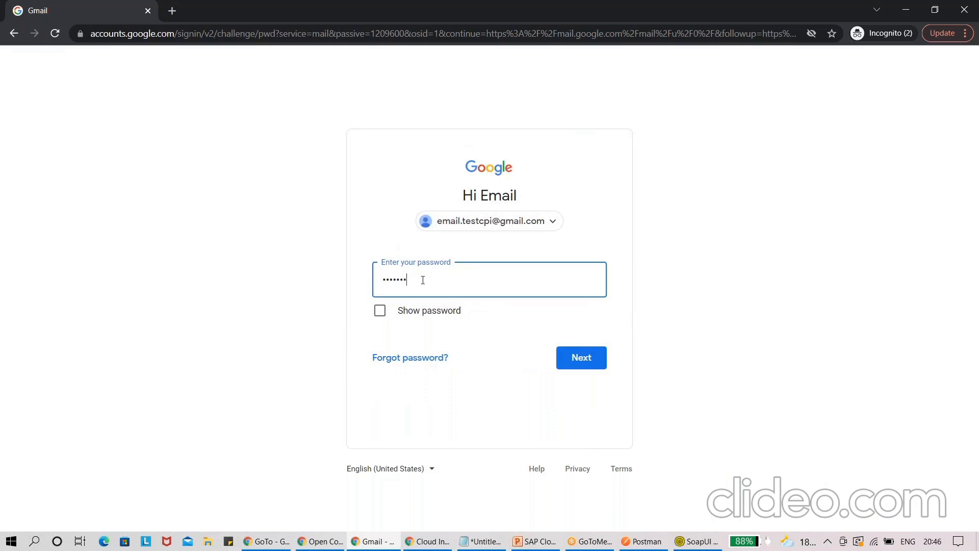
key("alt+Tab")
key("alt+Tab")
left_click(574, 359)
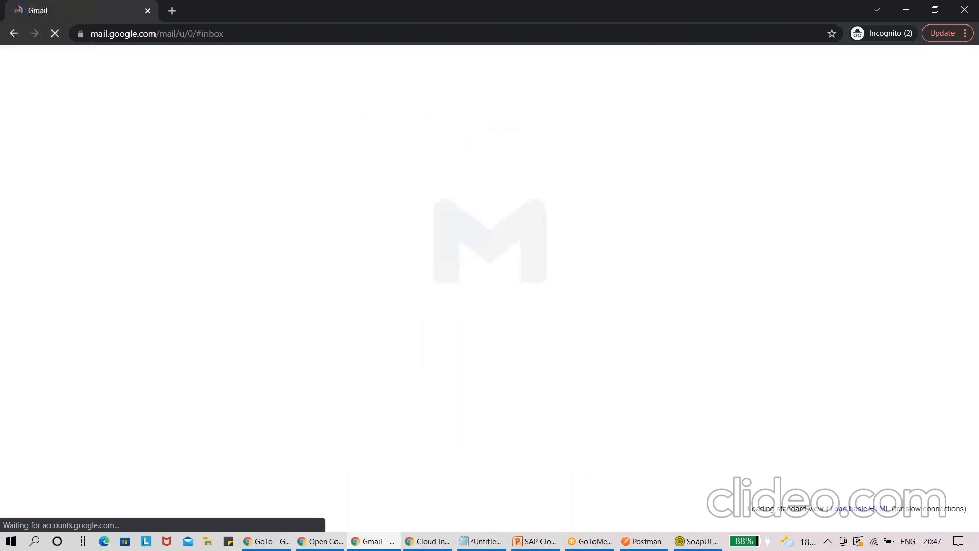
Open the lesssecureapps settings link from the notes in a new tab.
left_click(481, 541)
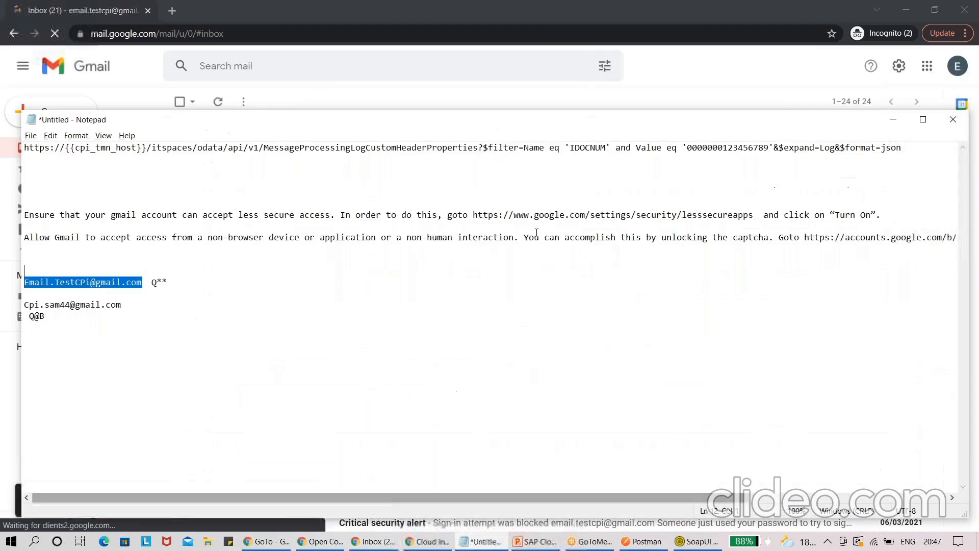
left_click_drag(754, 215, 474, 215)
key("ctrl+c")
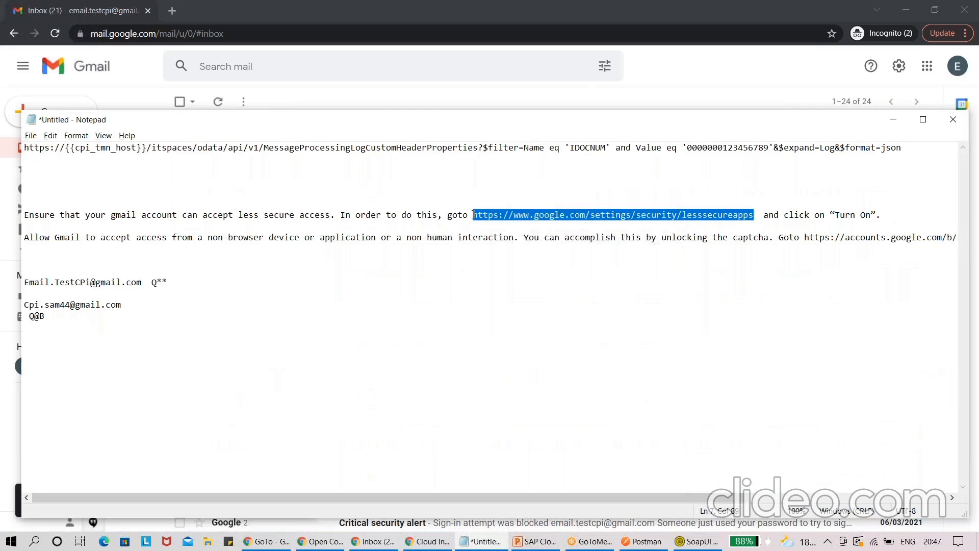
left_click(176, 12)
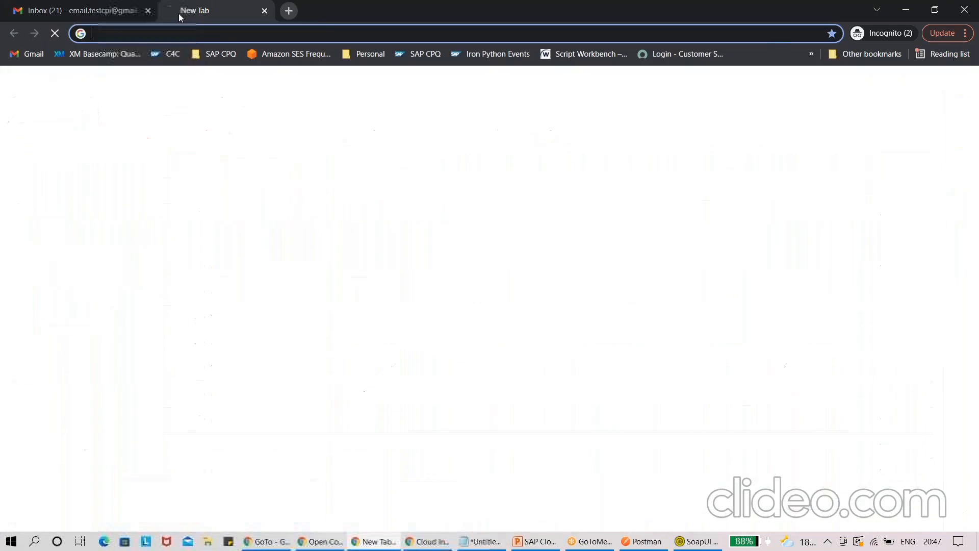
key("ctrl+v")
key("Return")
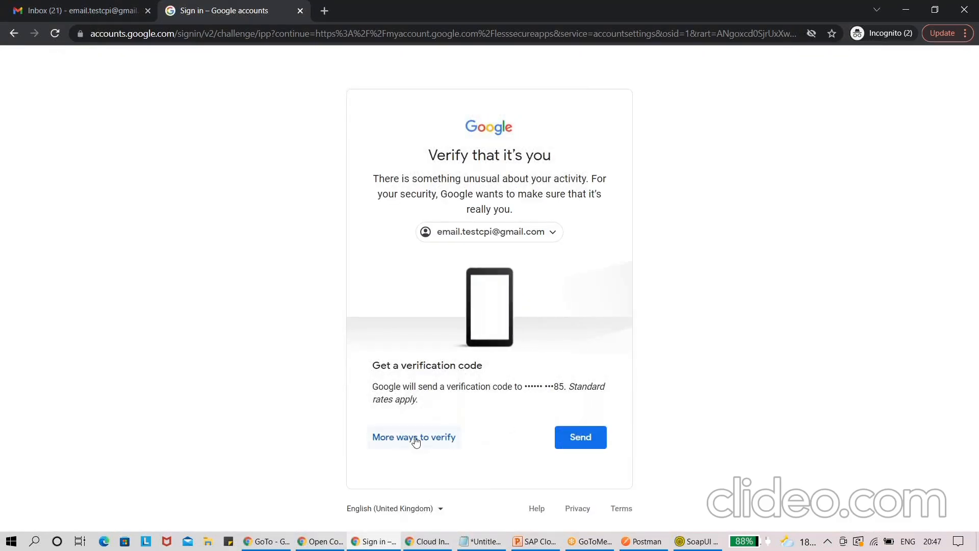
Verify the account with the SMS code and switch Allow less secure apps ON.
left_click(581, 446)
left_click(546, 336)
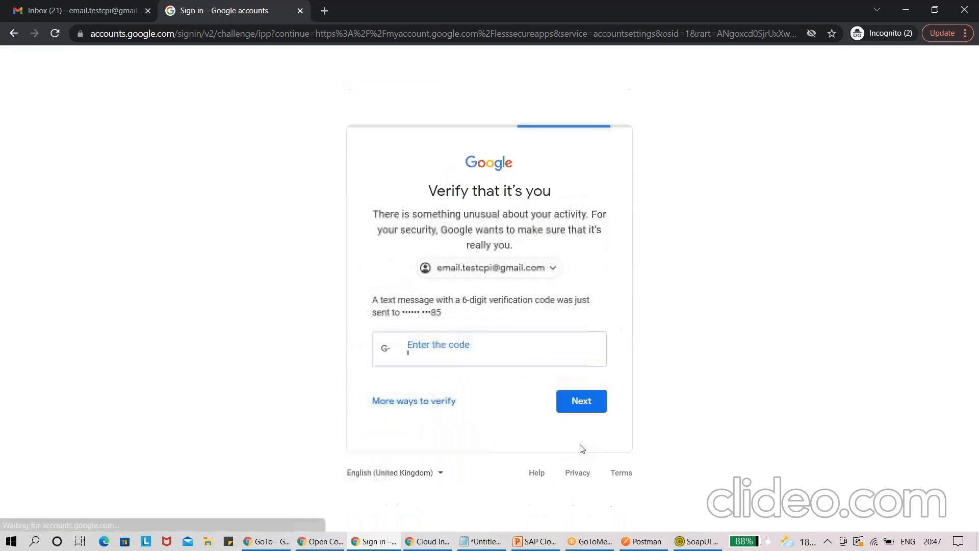
left_click(504, 380)
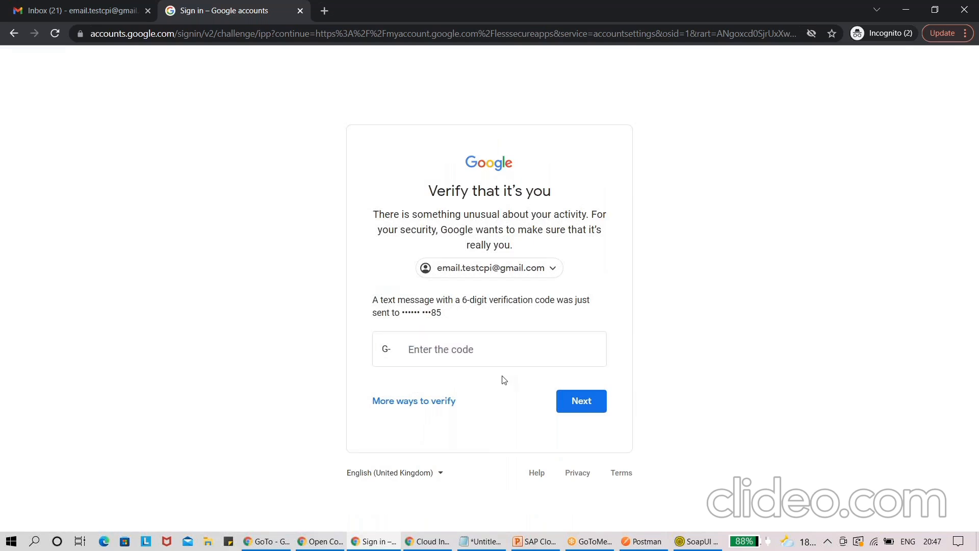
left_click(495, 350)
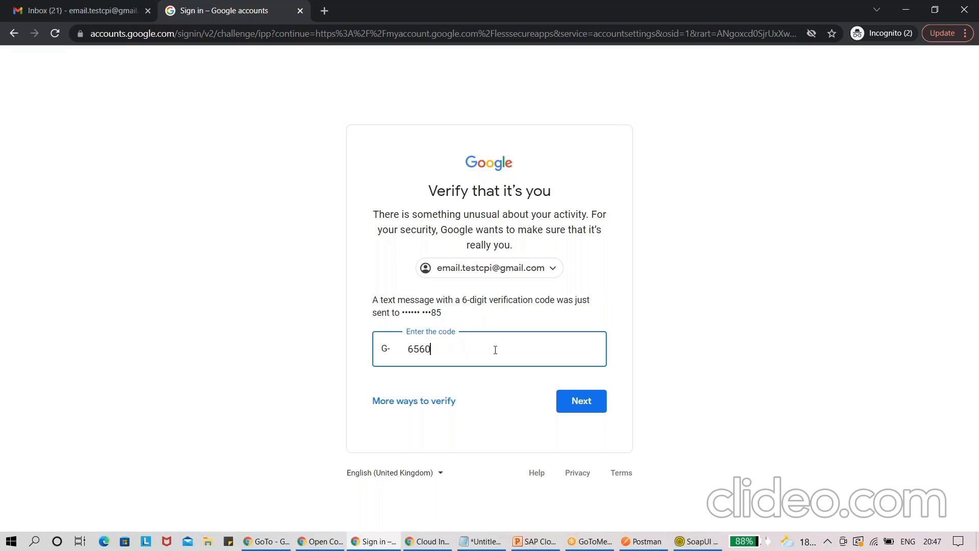
key("Return")
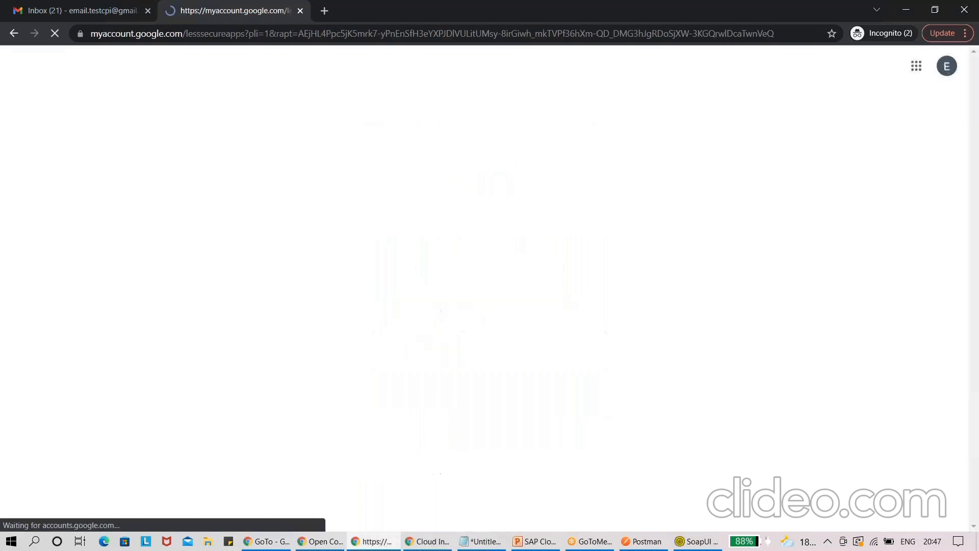
left_click(543, 246)
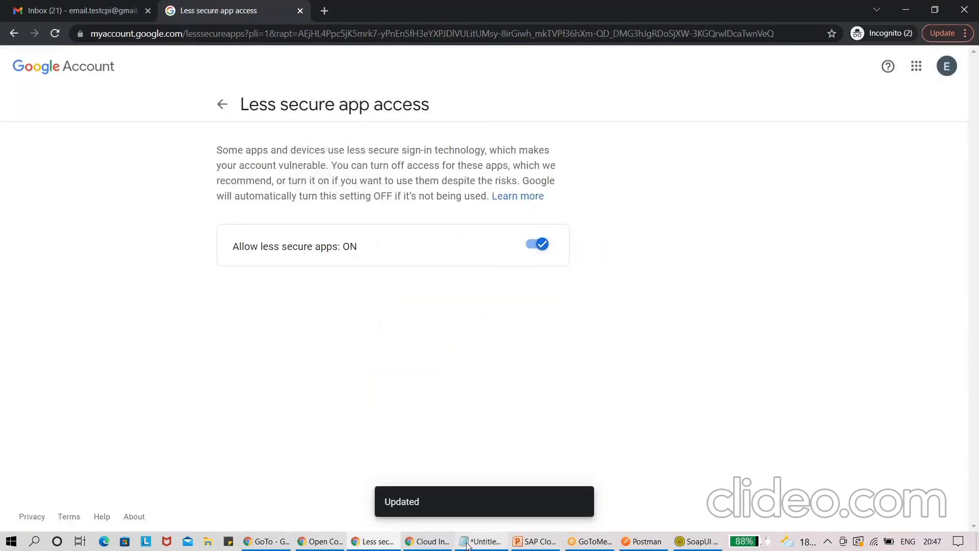
left_click(482, 541)
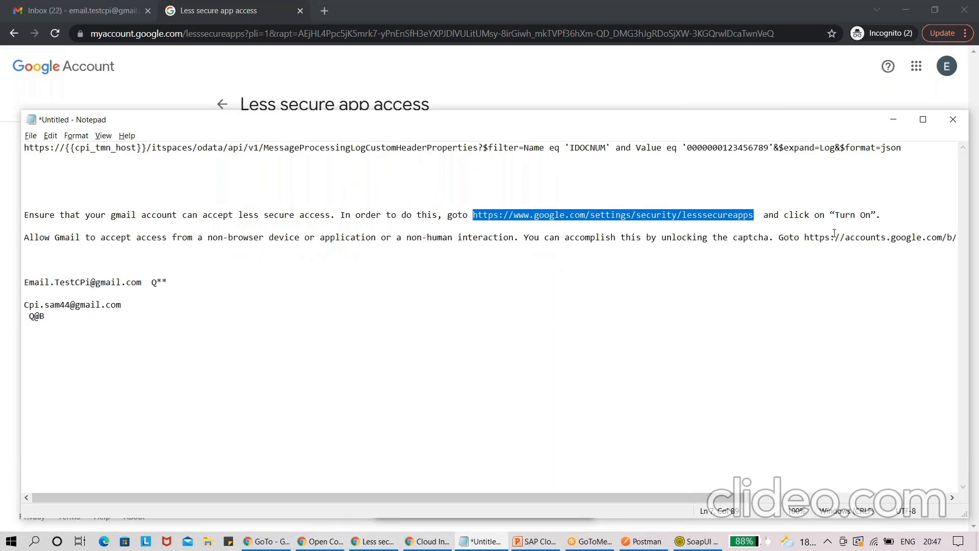
Open the DisplayUnlockCaptcha link in a new incognito tab, allow access, then close that tab.
left_click_drag(806, 240, 970, 242)
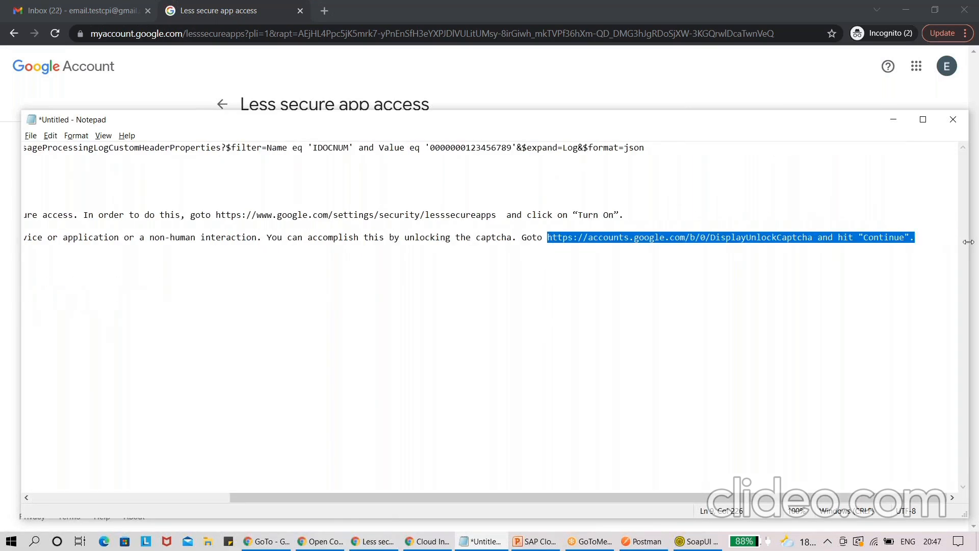
key("shift+Left")
key("shift+Left")
key("shift+Left")
key("shift+Left")
key("shift+Left")
key("shift+Left")
key("shift+Left")
key("shift+Left")
key("shift+Left")
key("shift+Left")
key("shift+Left")
key("shift+Left")
key("shift+Left")
key("shift+Left")
key("shift+Left")
key("shift+Left")
key("shift+Left")
key("shift+Left")
key("ctrl+c")
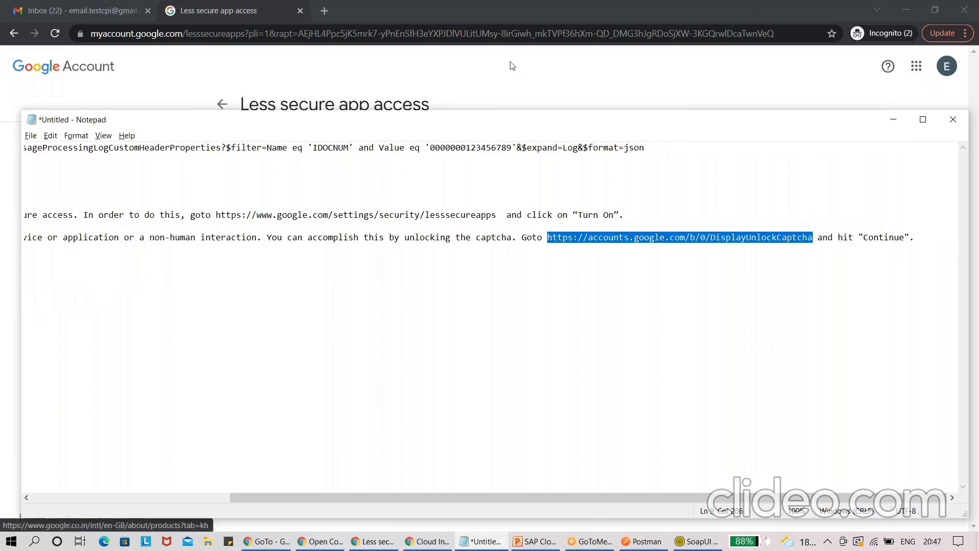
left_click(359, 21)
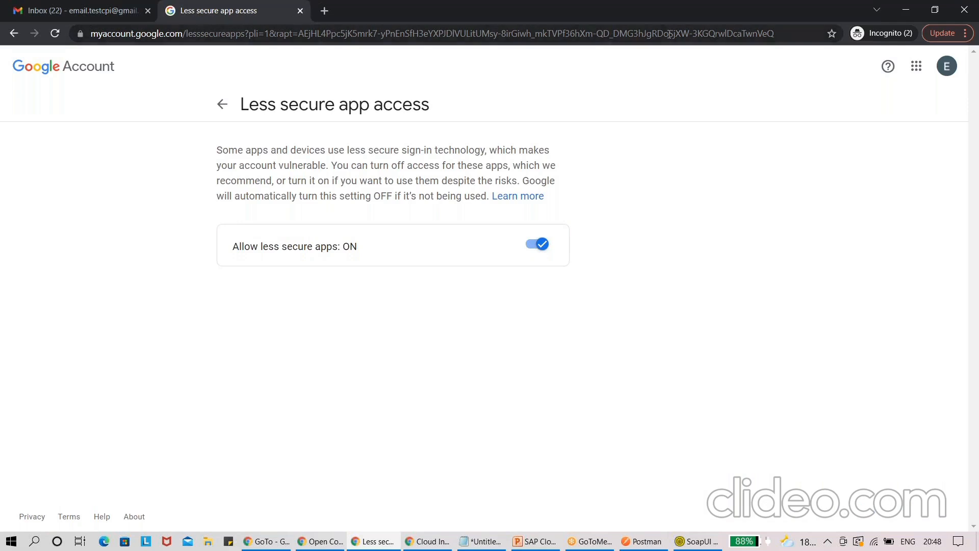
left_click_drag(678, 16, 665, 37)
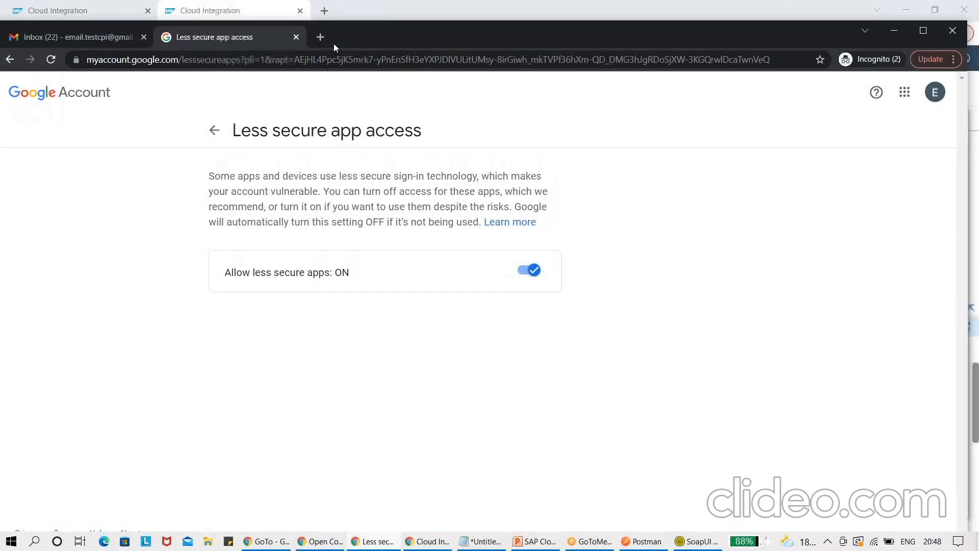
left_click(320, 37)
key("ctrl+v")
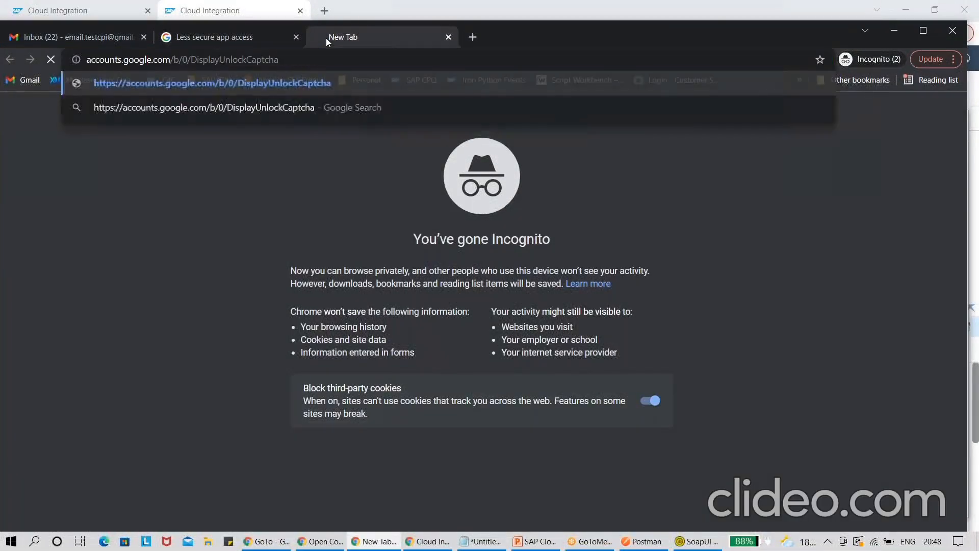
key("Return")
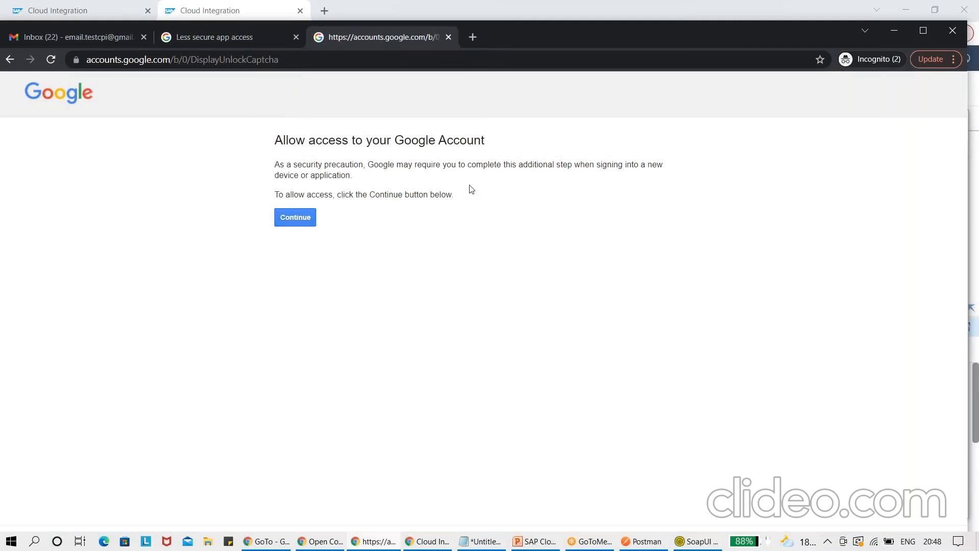
left_click(304, 219)
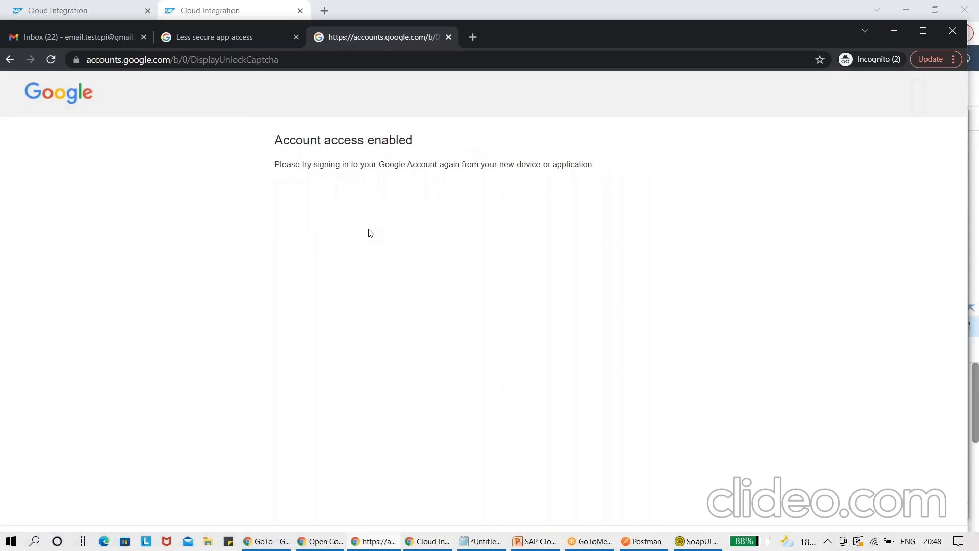
left_click(448, 37)
Close the less secure apps tab and sign out of all Google accounts.
left_click(296, 37)
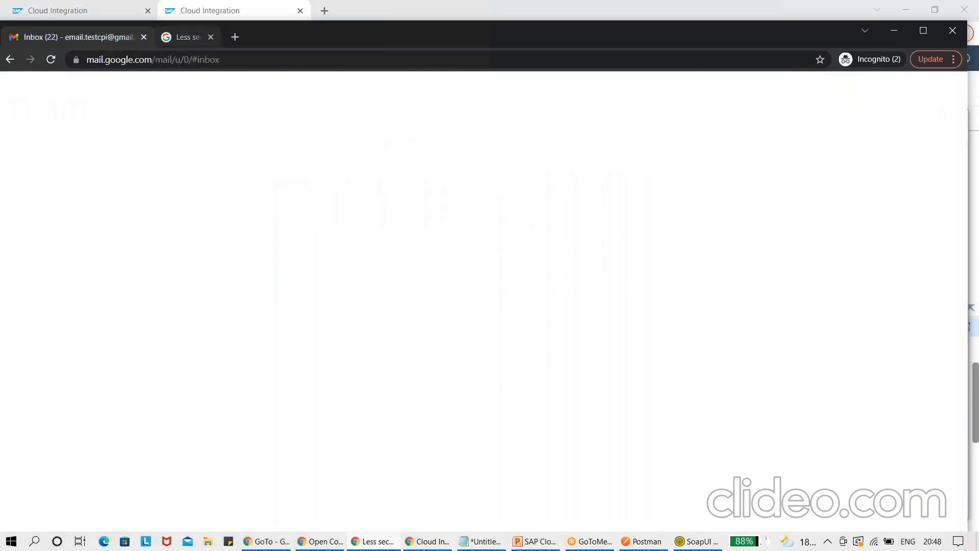
left_click(946, 92)
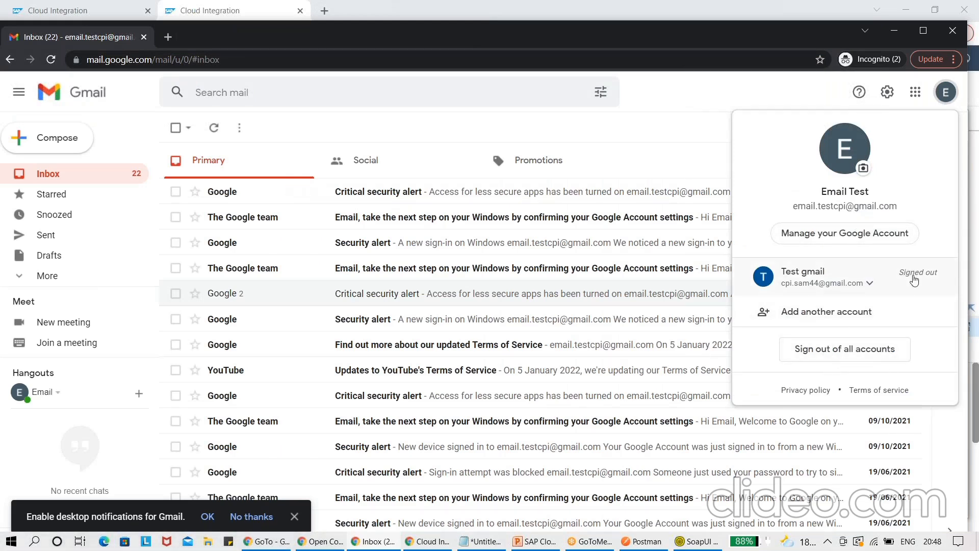
left_click(864, 360)
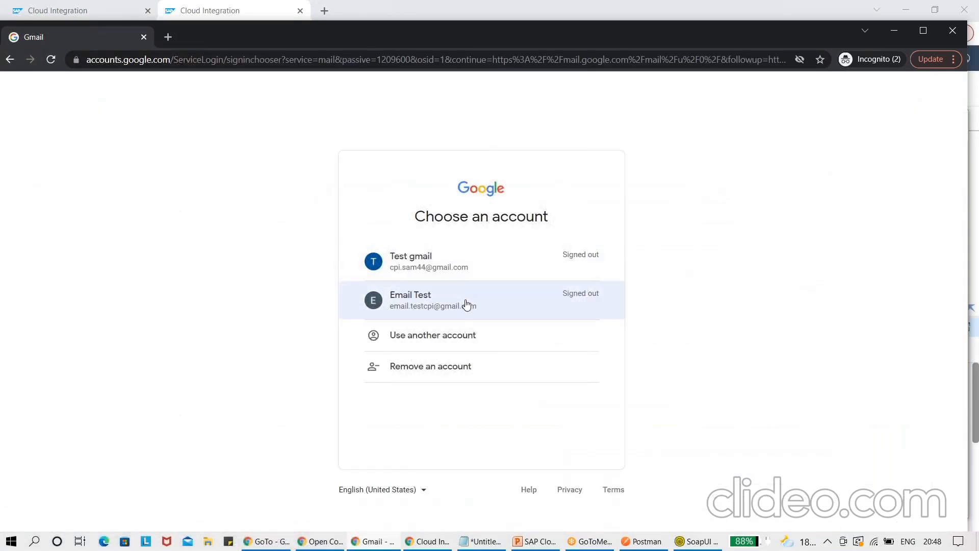
Sign back in to the test account with its password.
left_click(468, 304)
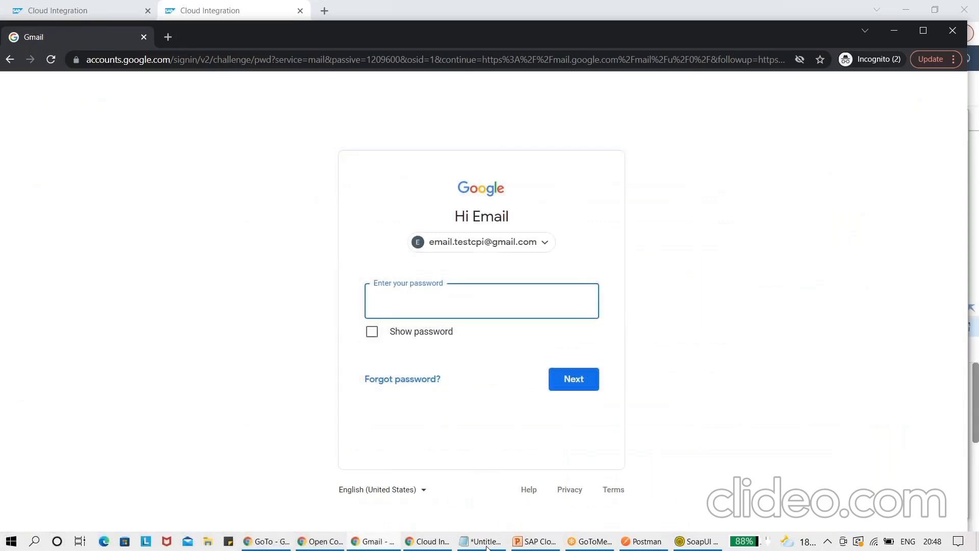
left_click(484, 544)
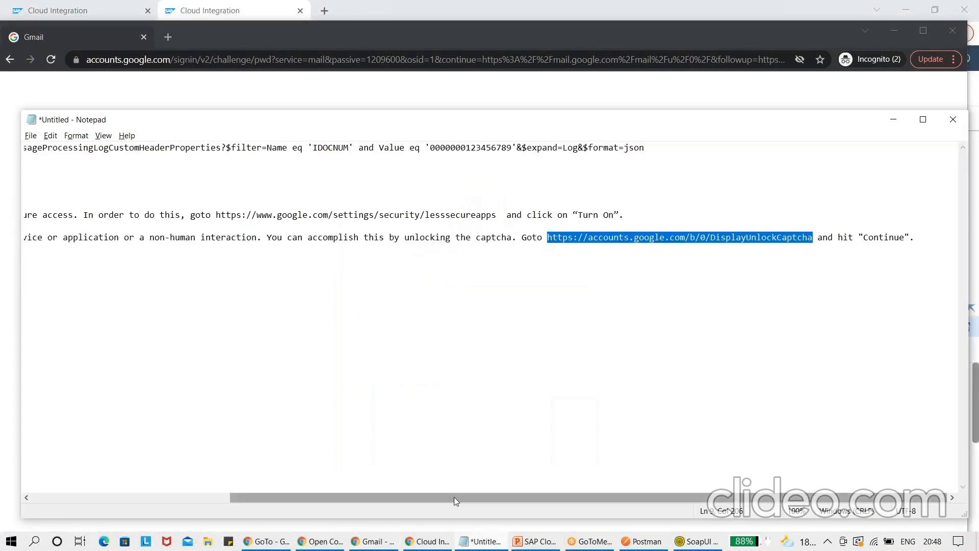
left_click_drag(454, 497, 257, 497)
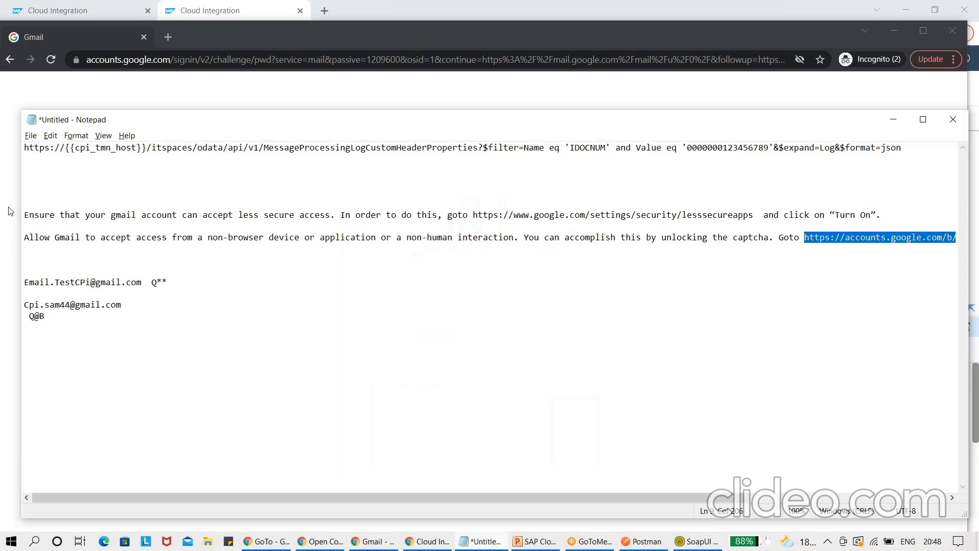
key("alt+Tab")
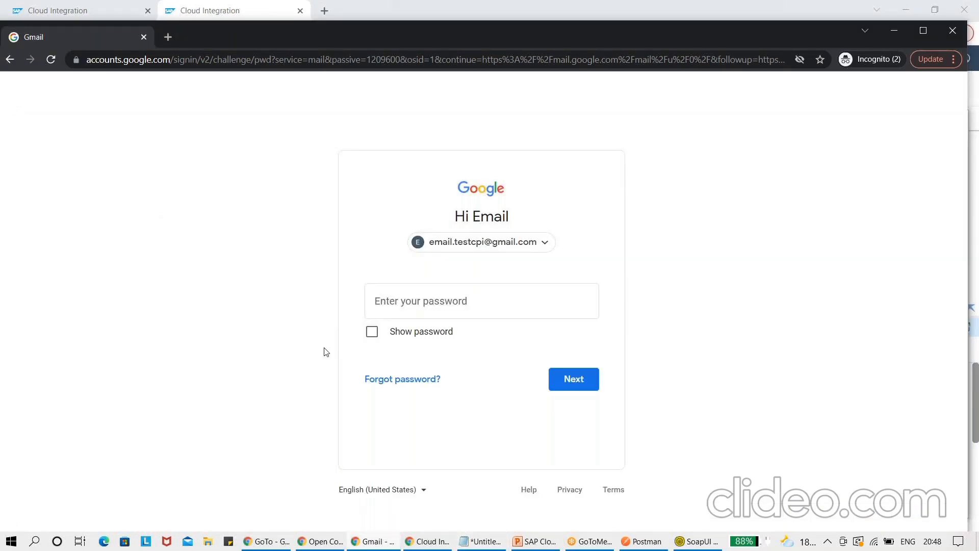
left_click(407, 305)
type("**********")
left_click(560, 384)
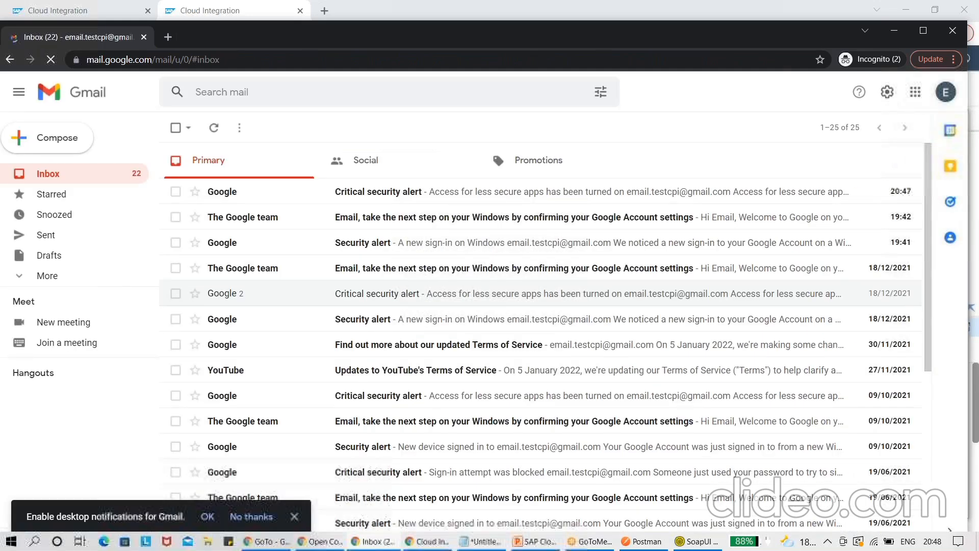
Sign out of all accounts again and switch to the Cloud Integration window.
left_click(946, 92)
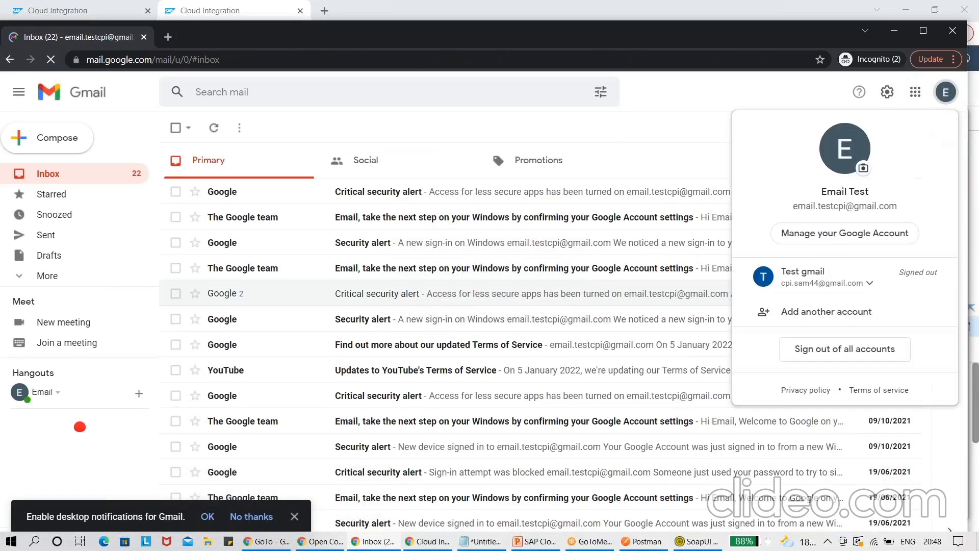
left_click(857, 353)
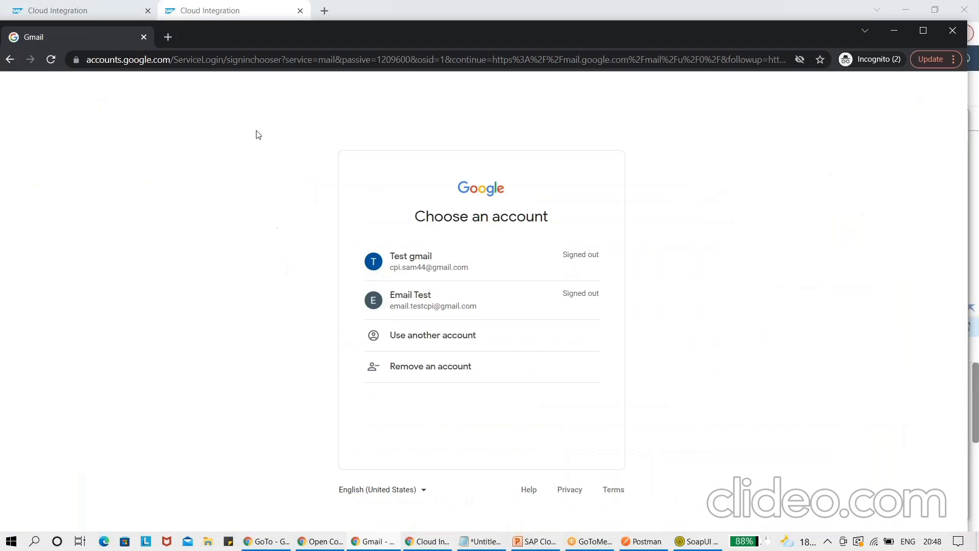
double_click(339, 36)
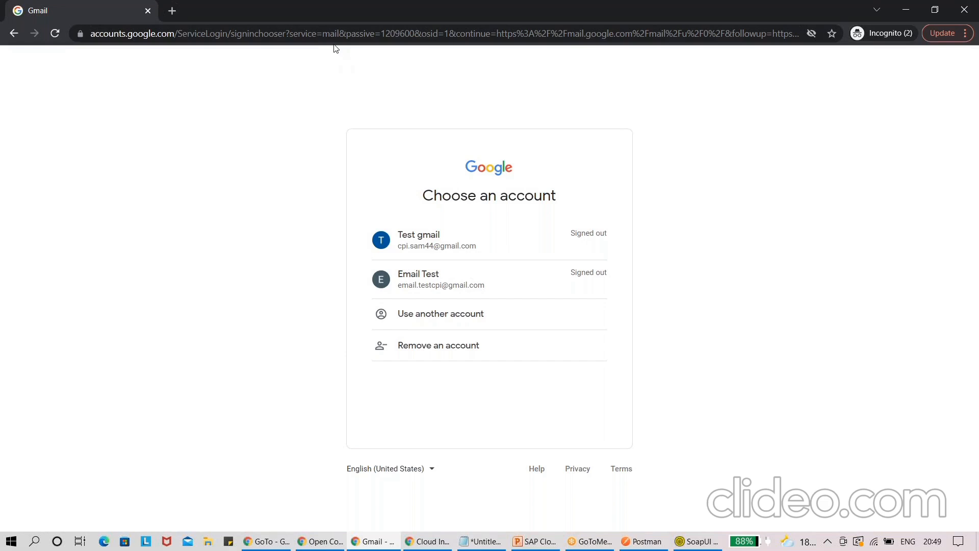
key("alt+Tab")
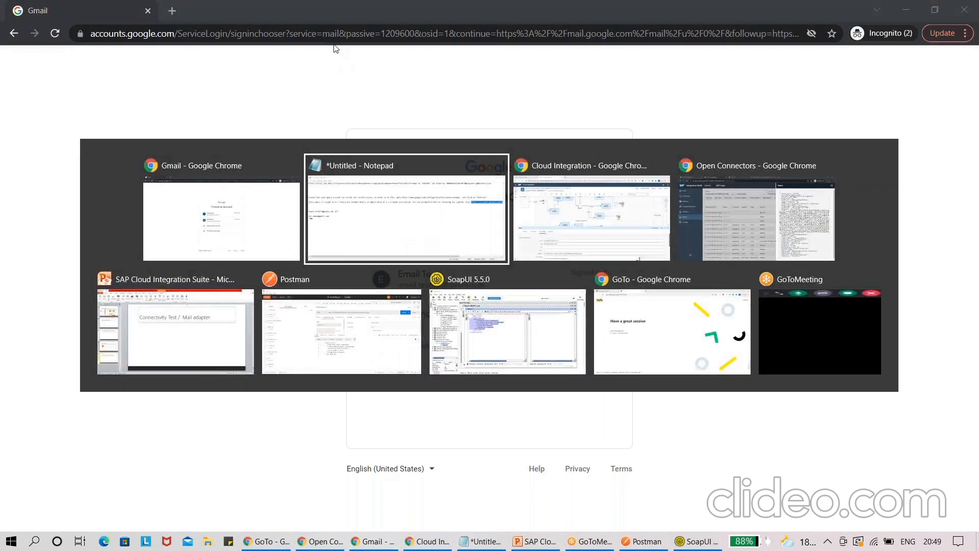
key("alt+Tab")
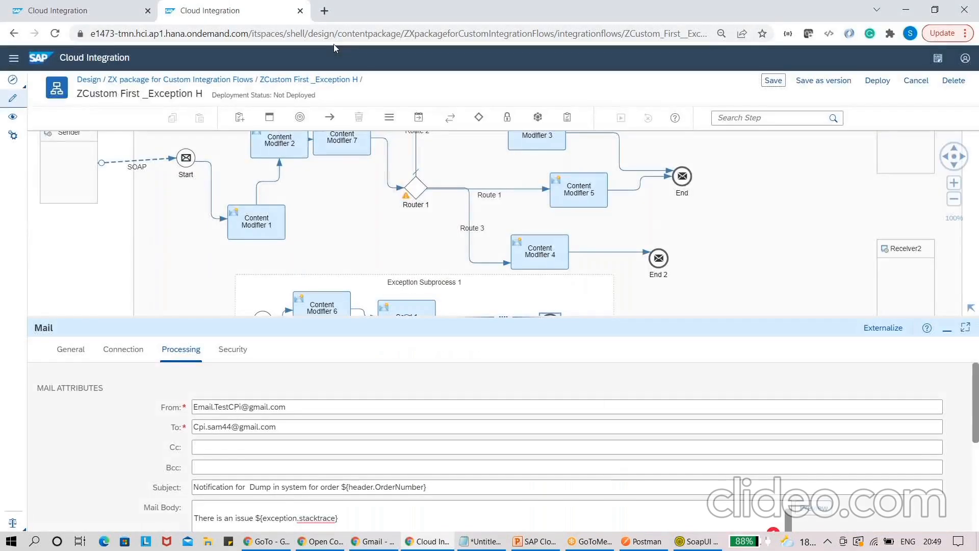
Save and deploy ZCustom First _Exception H, confirming the deployment prompts.
left_click(773, 80)
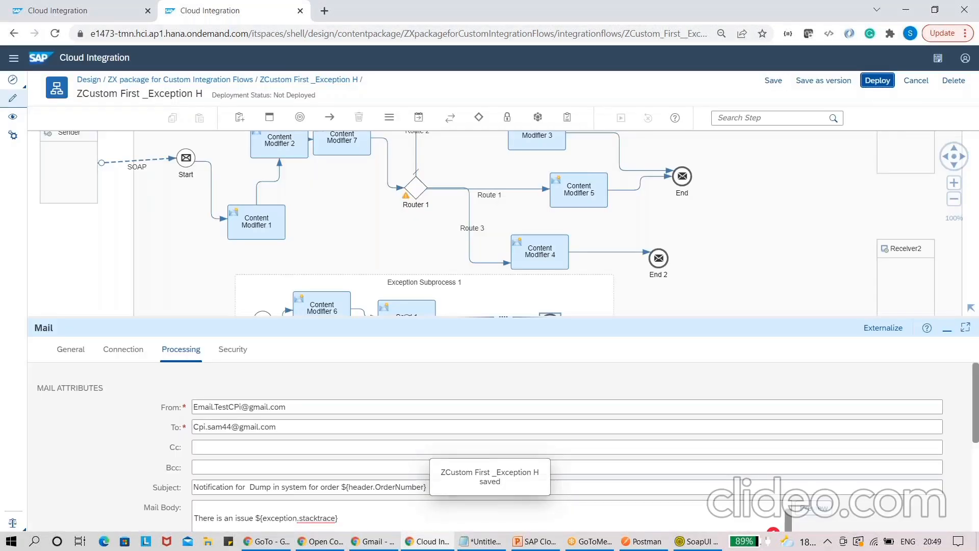
left_click(877, 82)
left_click(513, 312)
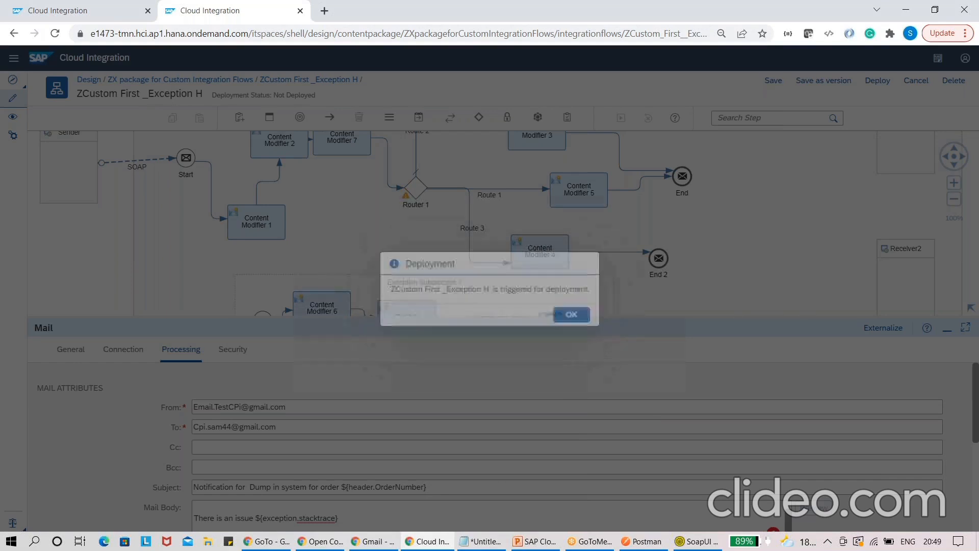
left_click(573, 313)
left_click_drag(498, 318, 520, 399)
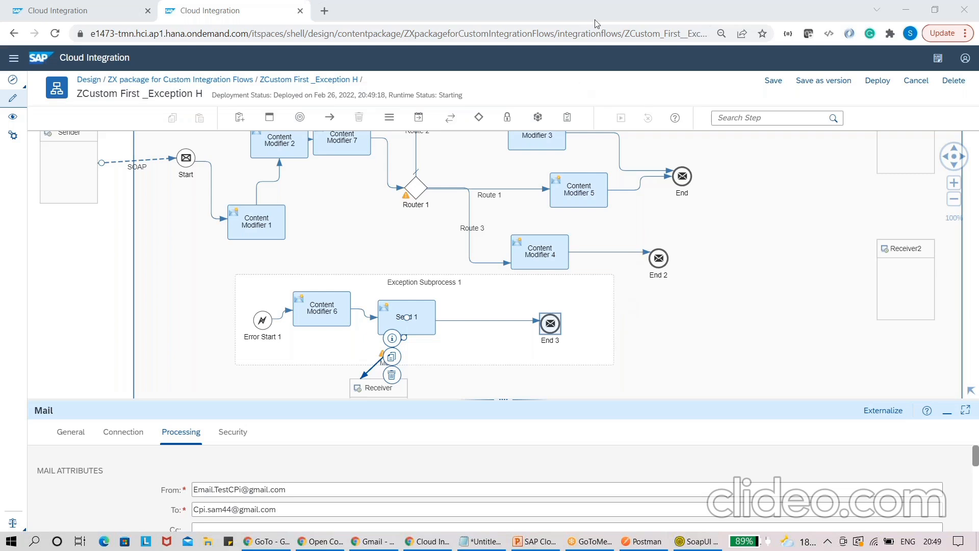
Open Monitor's Connectivity Tests on the SMTP tab and enter host smtp.gmail.com.
left_click(105, 5)
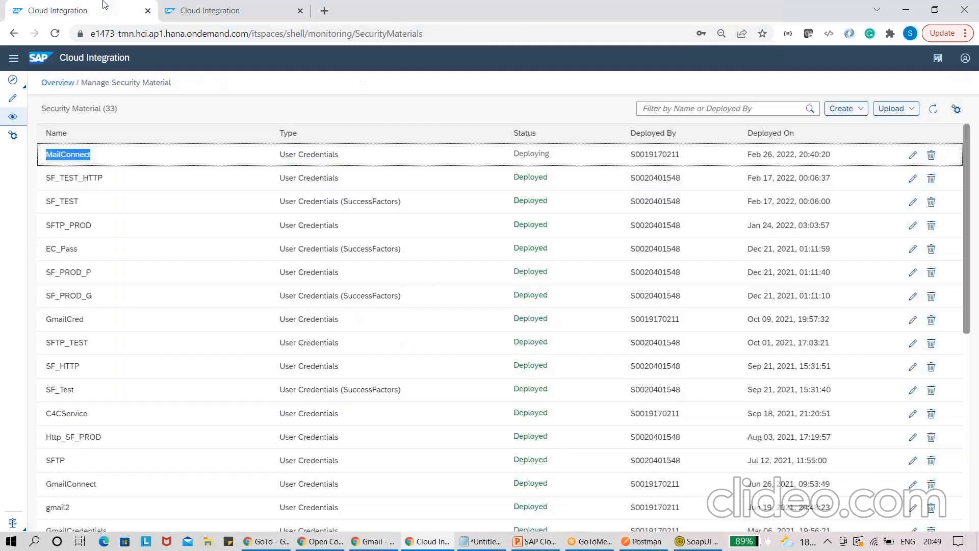
left_click(13, 117)
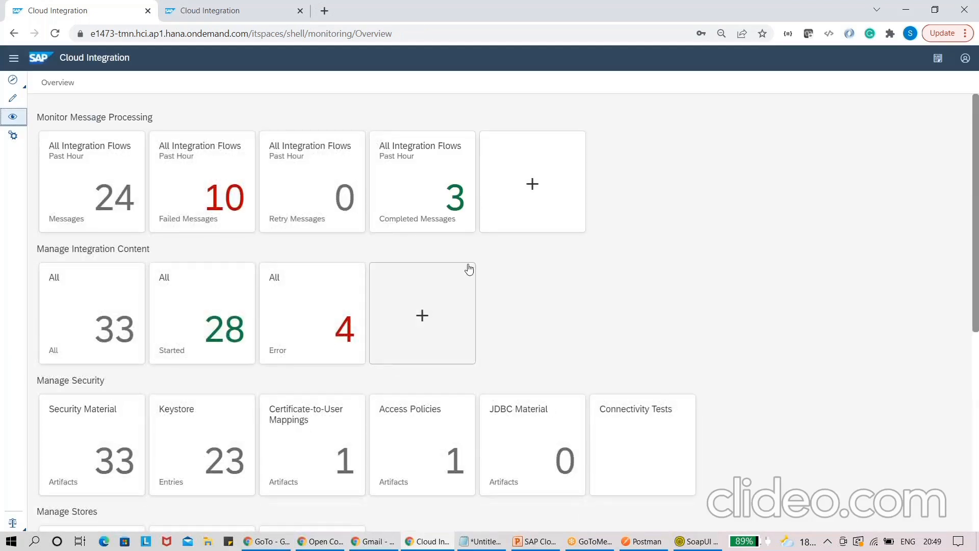
left_click(649, 461)
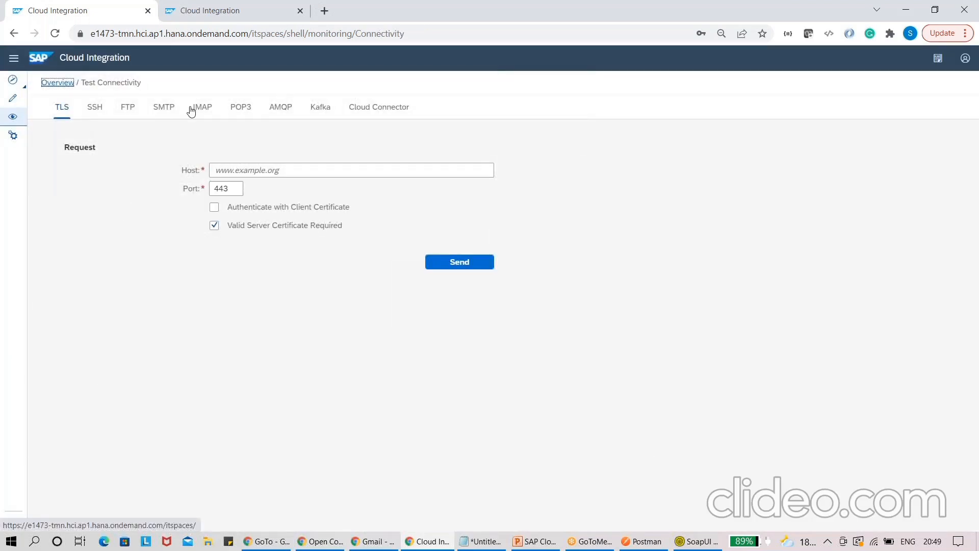
left_click(164, 108)
left_click(222, 173)
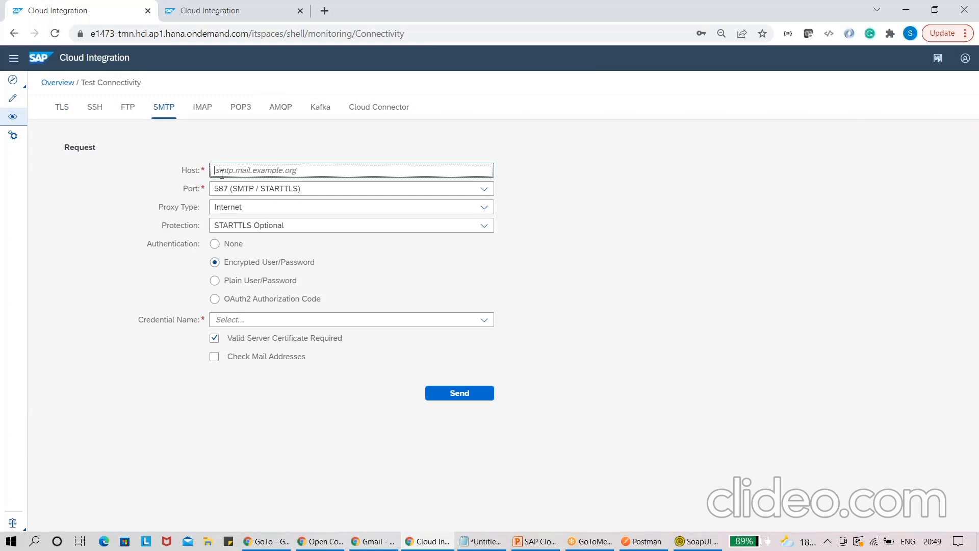
type("smtp.gmail.com")
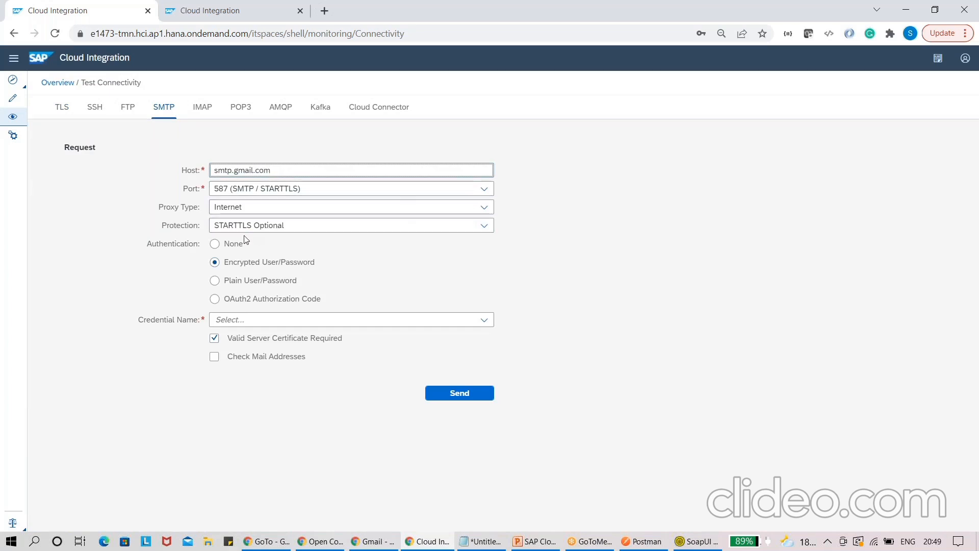
Run the SMTP test with Authentication None, port 587 and STARTTLS Optional.
left_click(214, 244)
left_click_drag(214, 188, 300, 189)
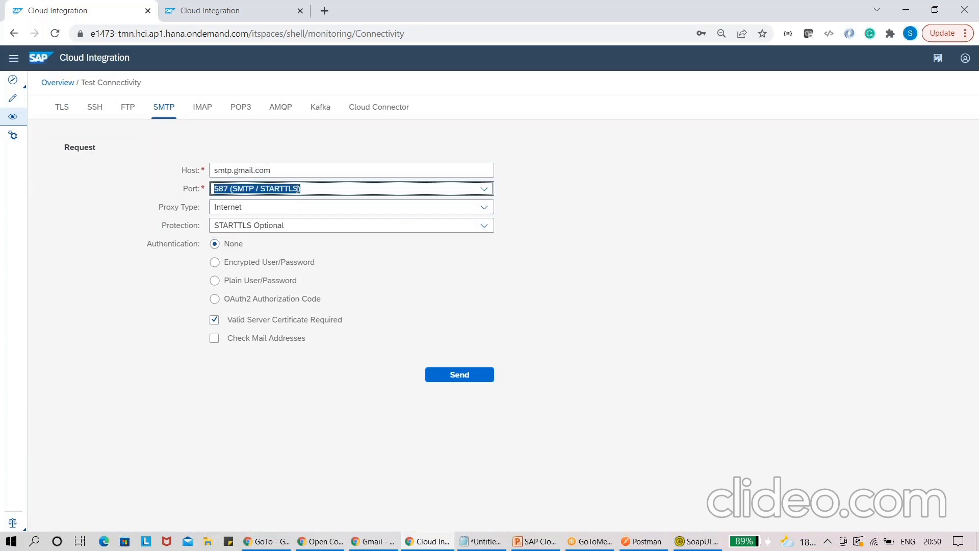
left_click(482, 191)
left_click(484, 191)
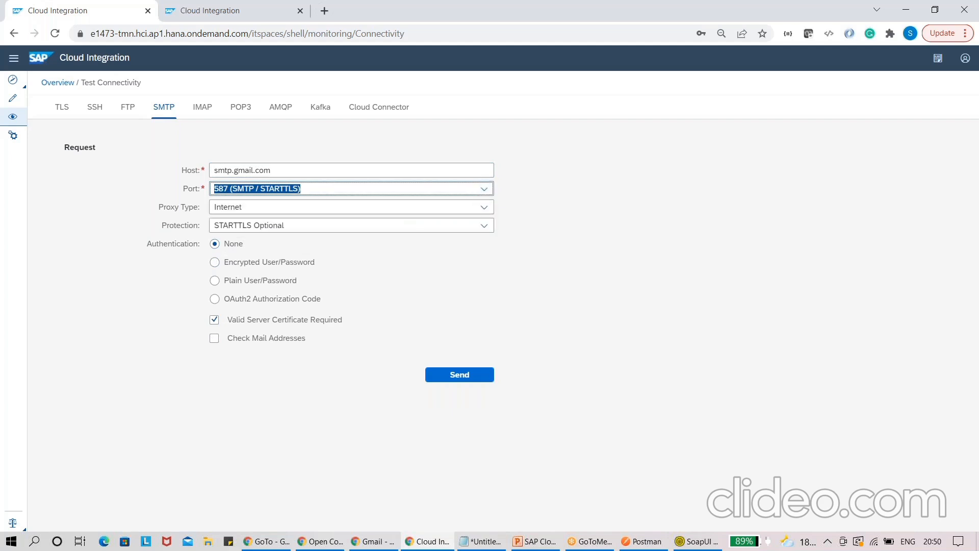
left_click(484, 228)
left_click(485, 226)
left_click(484, 226)
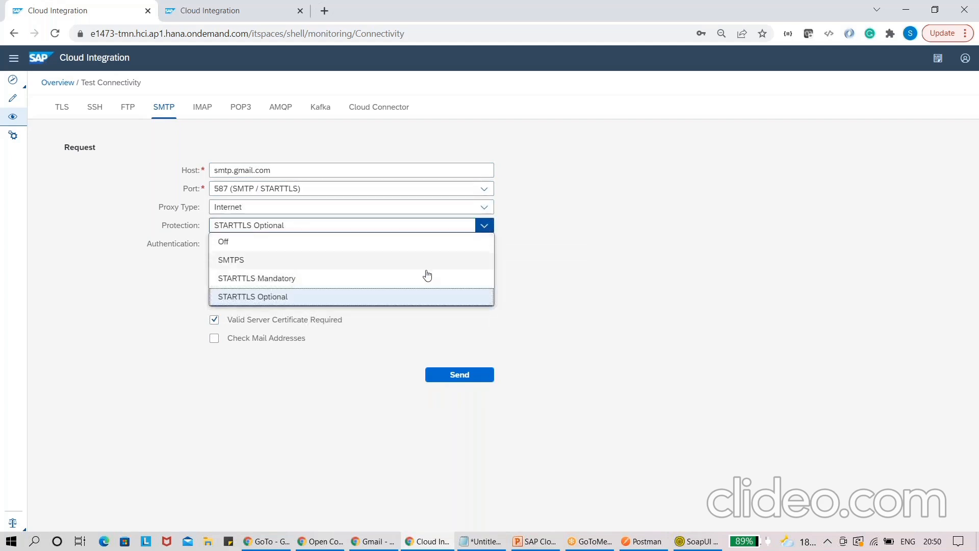
left_click(498, 255)
left_click(485, 374)
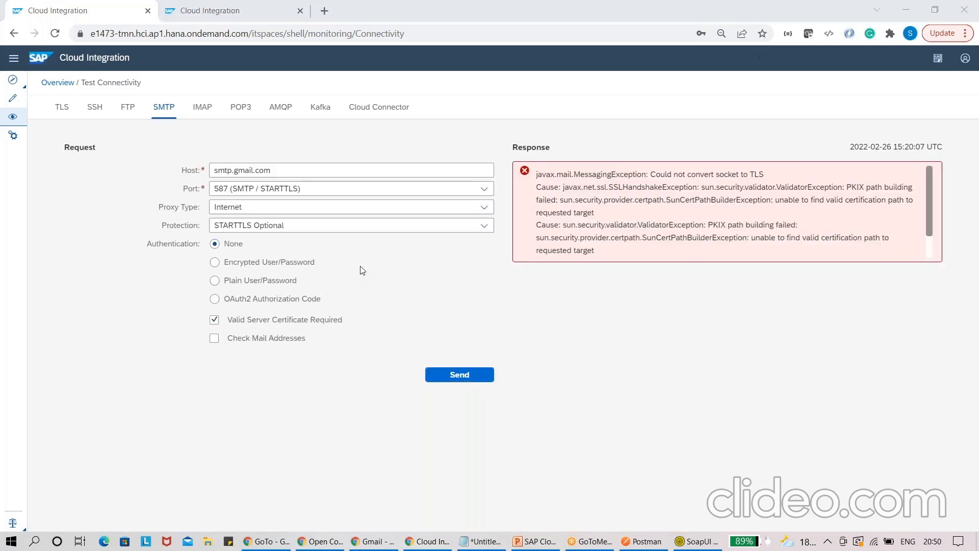
Untick Valid Server Certificate Required, rerun the test, and expand the certificate chain.
left_click(214, 319)
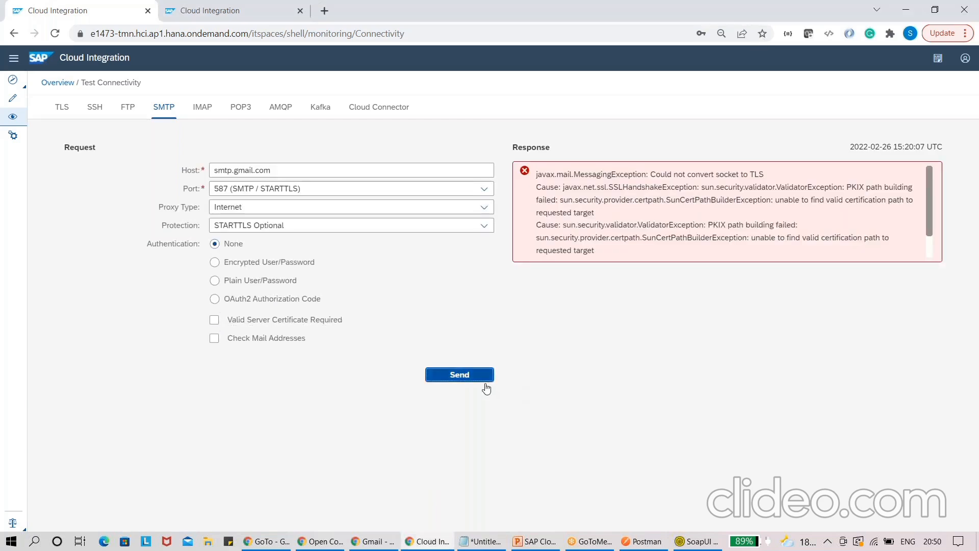
left_click(482, 375)
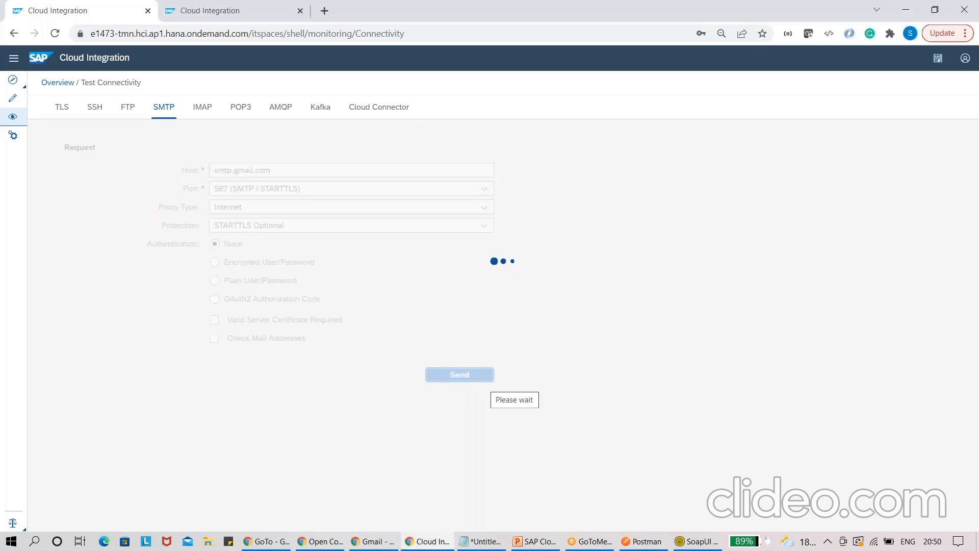
left_click(524, 289)
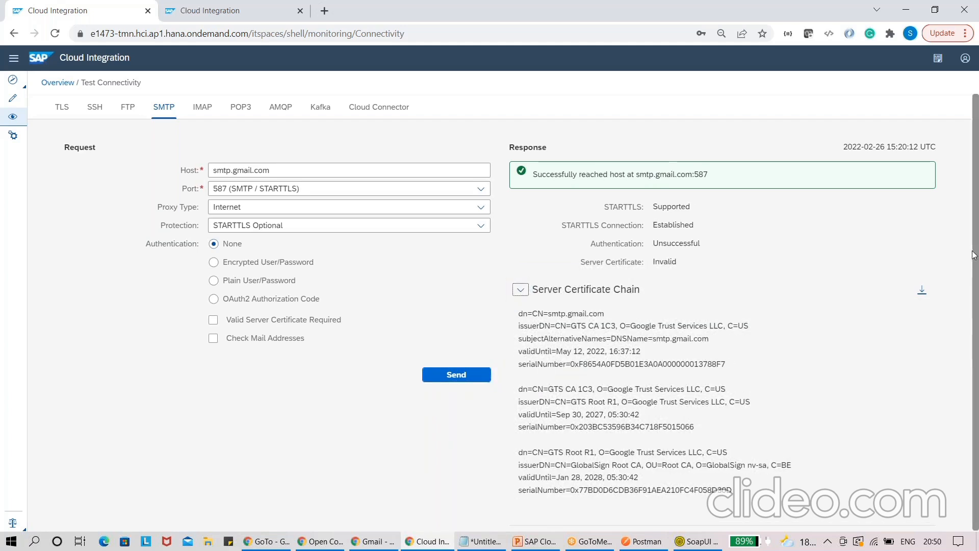
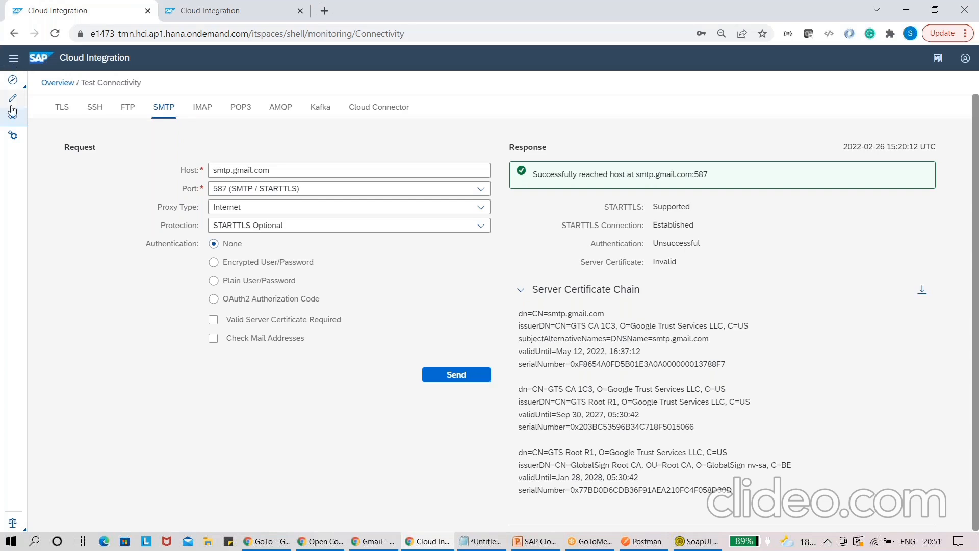
Show the Design workspace with its 25 integration packages, glance at Gmail, then return to Cloud Integration.
left_click(10, 101)
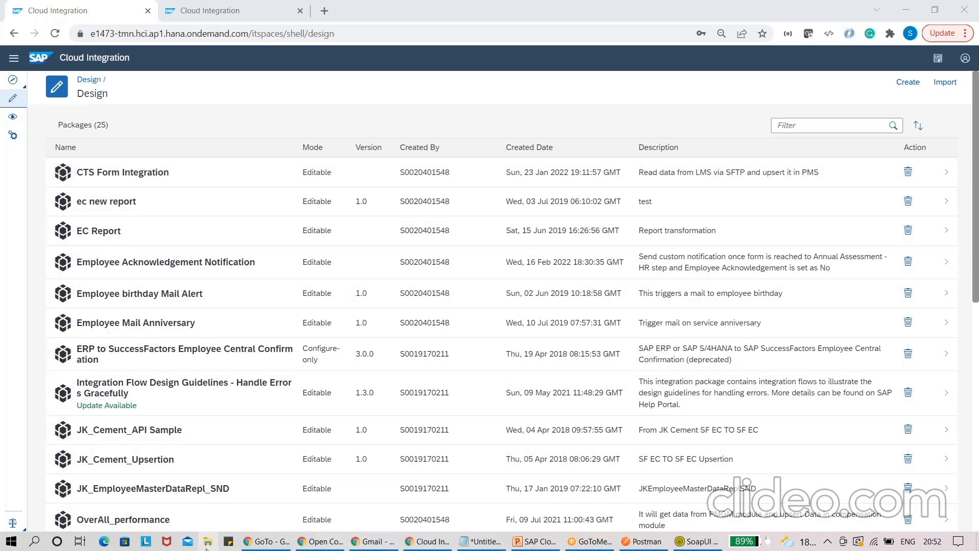
key("alt+Tab")
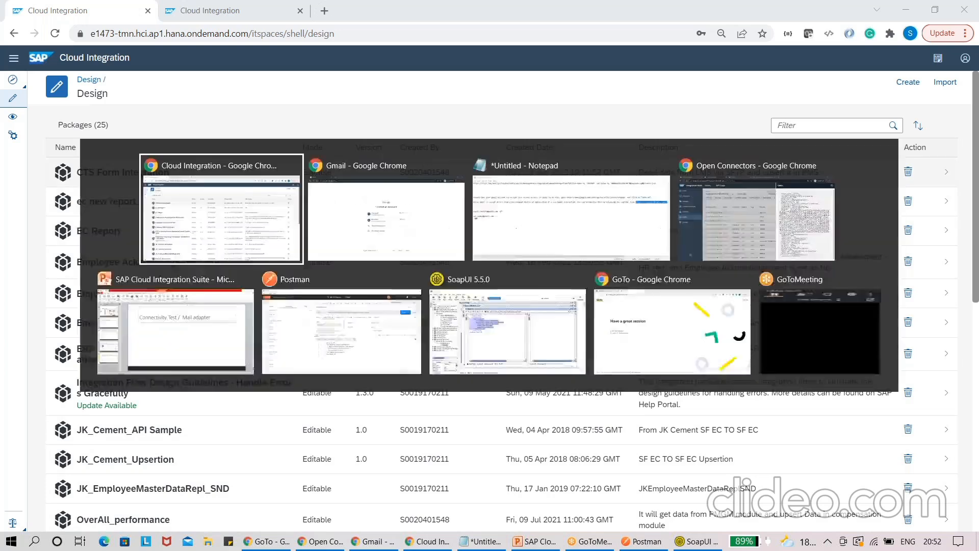
key("alt+Tab")
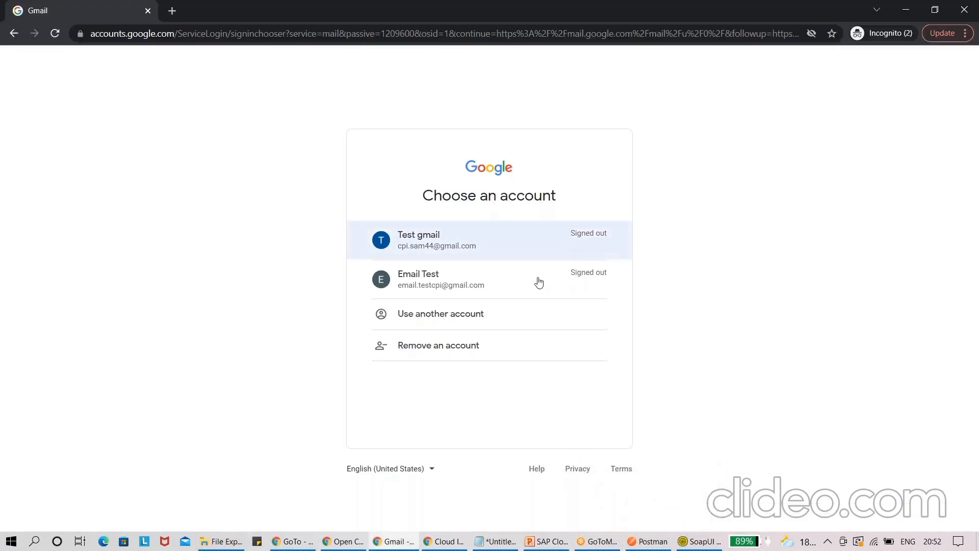
mouse_move(457, 543)
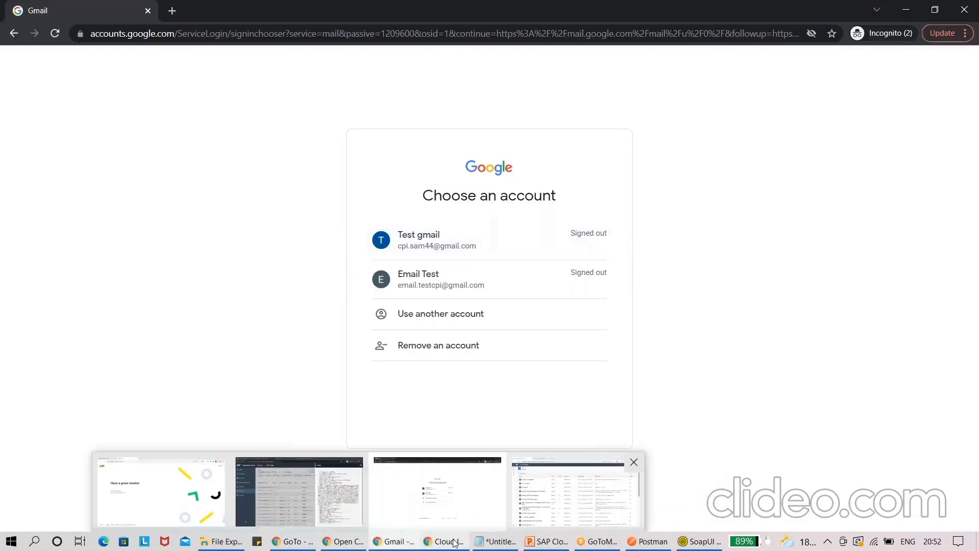
left_click(585, 503)
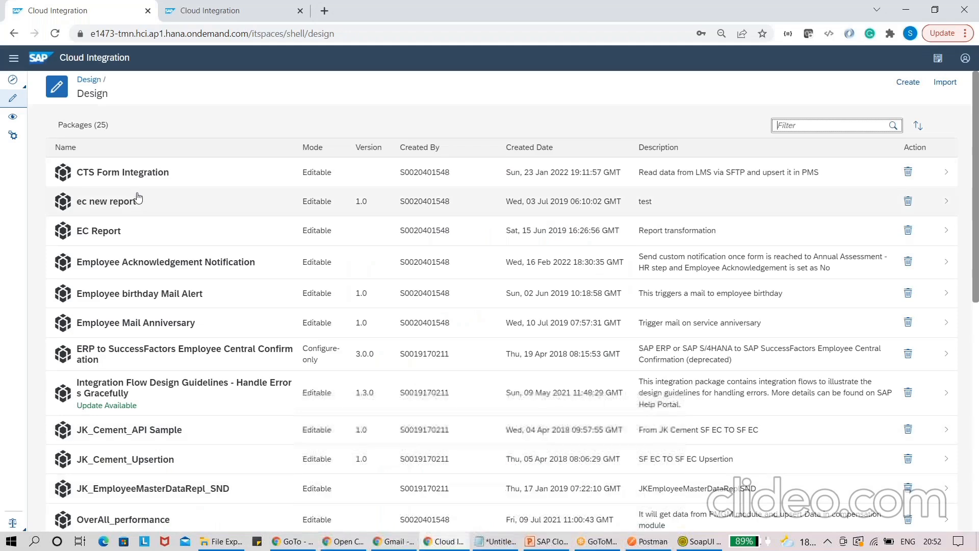
Check the Error and Started flows in Monitor, then open ZCustom First _Exception H in the editor.
left_click(8, 121)
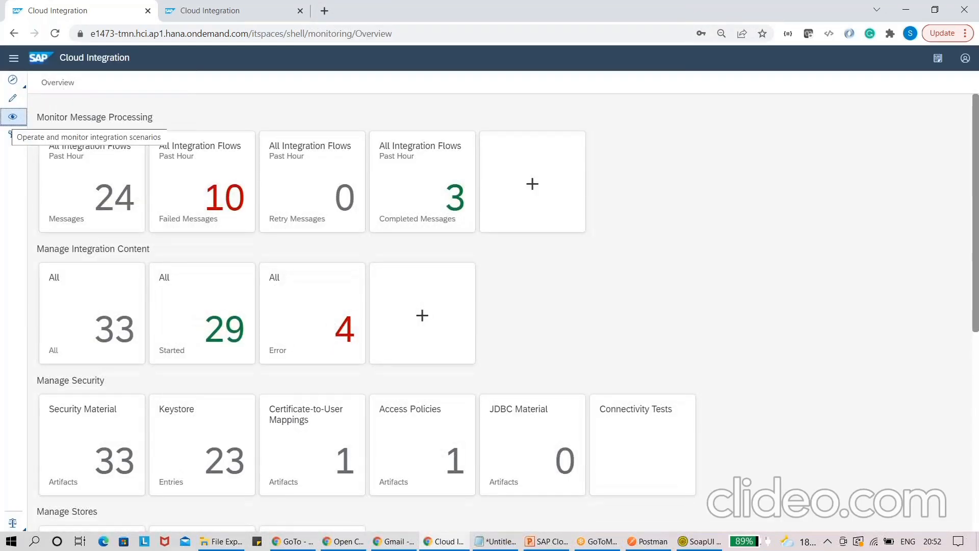
left_click(330, 338)
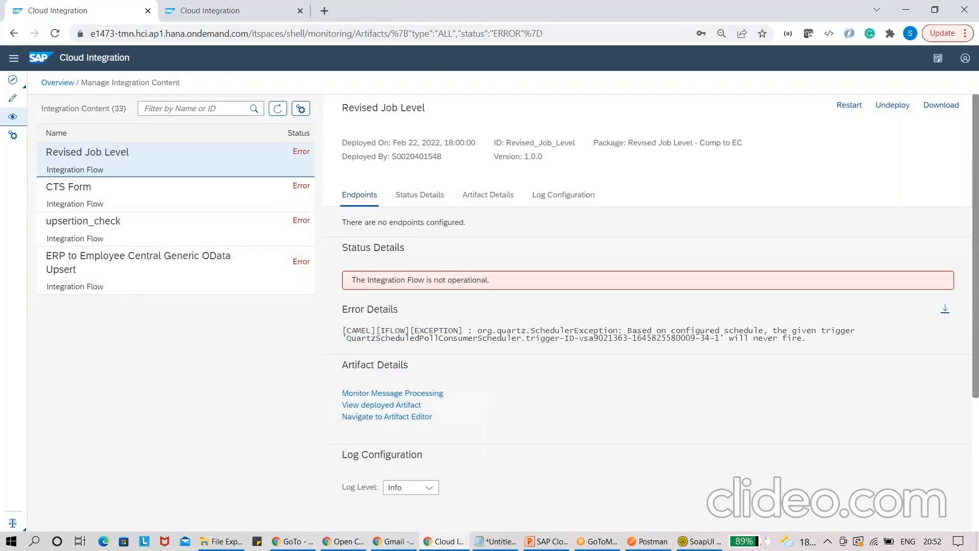
left_click(13, 116)
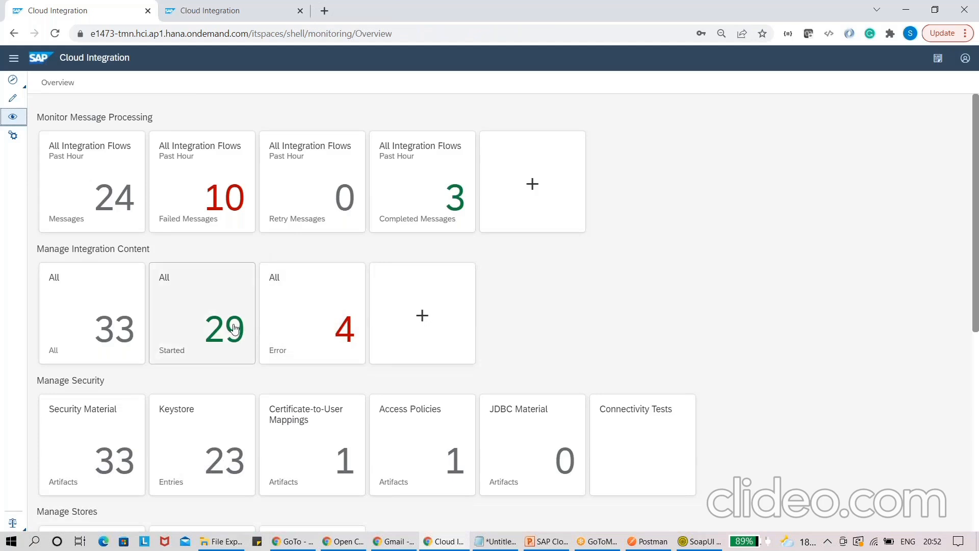
left_click(234, 328)
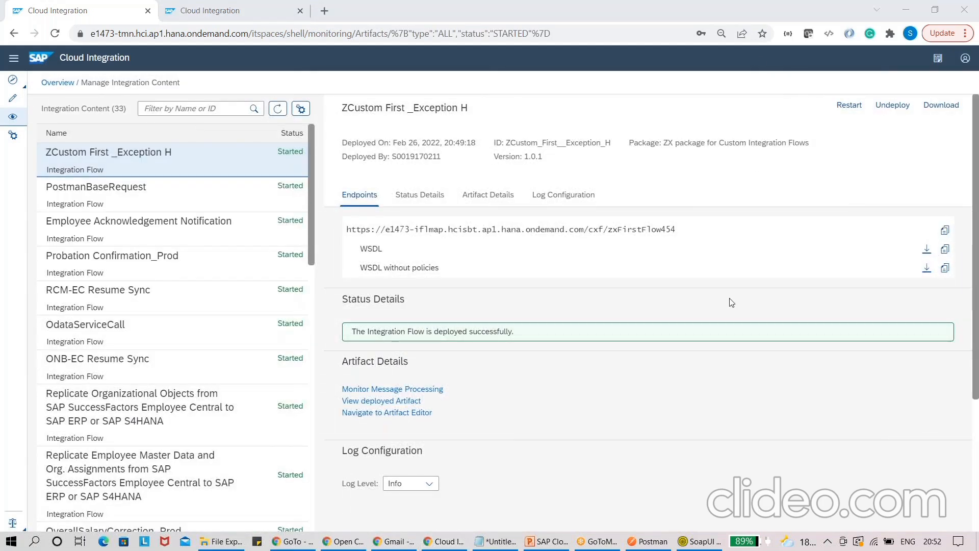
left_click(392, 413)
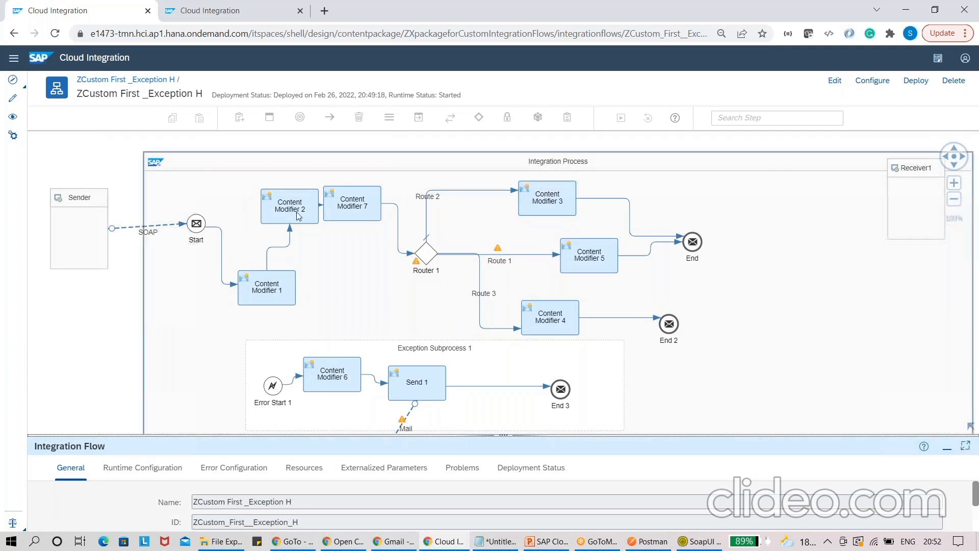
In edit mode, review Content Modifier 2's message header, exchange property and message body settings.
left_click(834, 80)
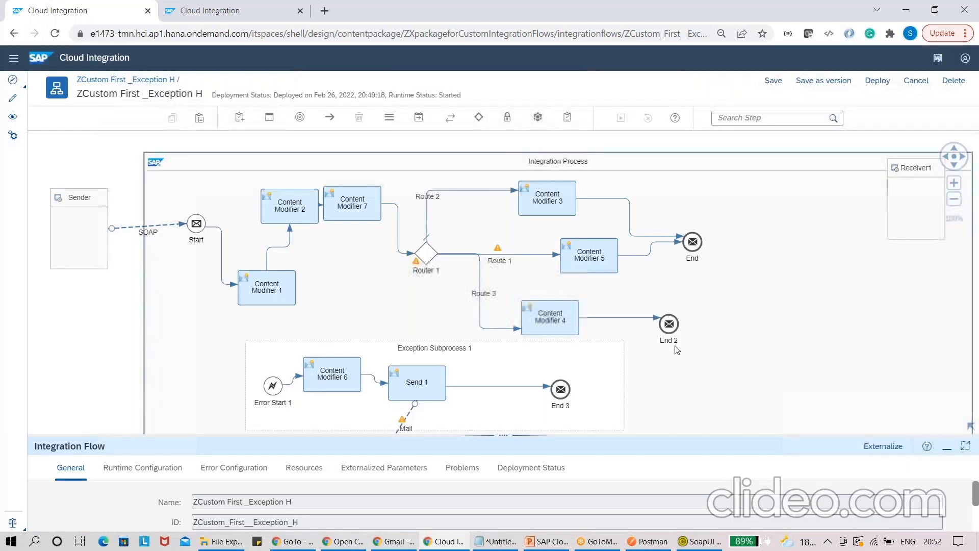
left_click(288, 206)
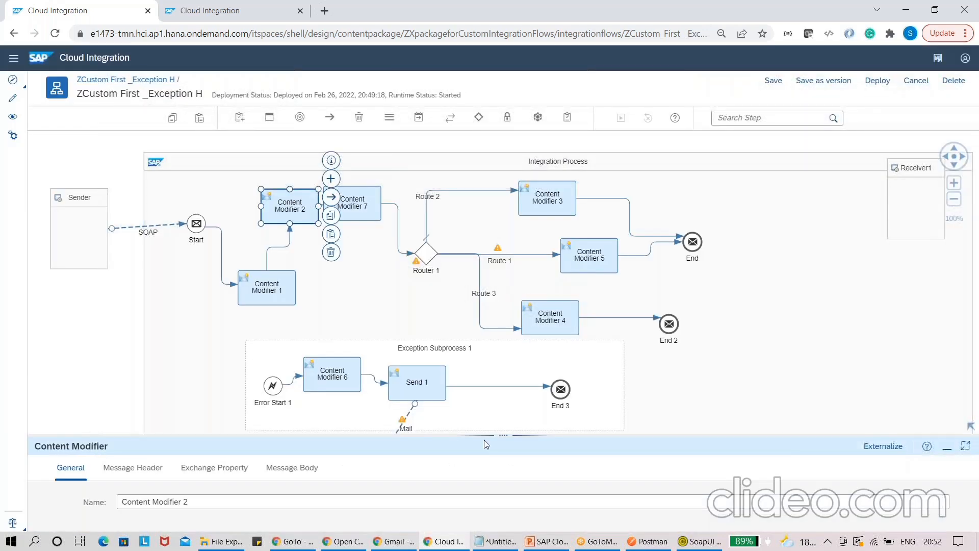
left_click_drag(501, 418, 501, 275)
left_click(133, 325)
left_click(214, 325)
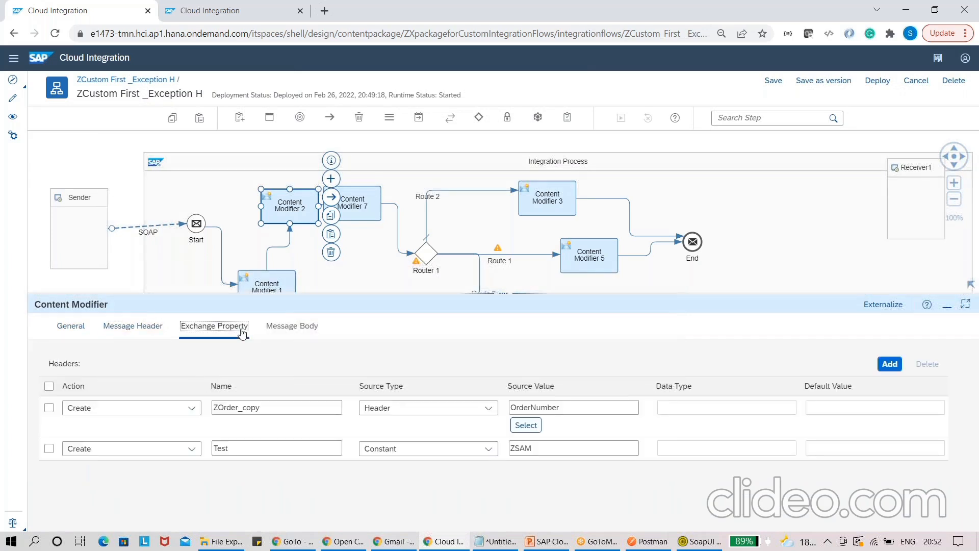
left_click(288, 326)
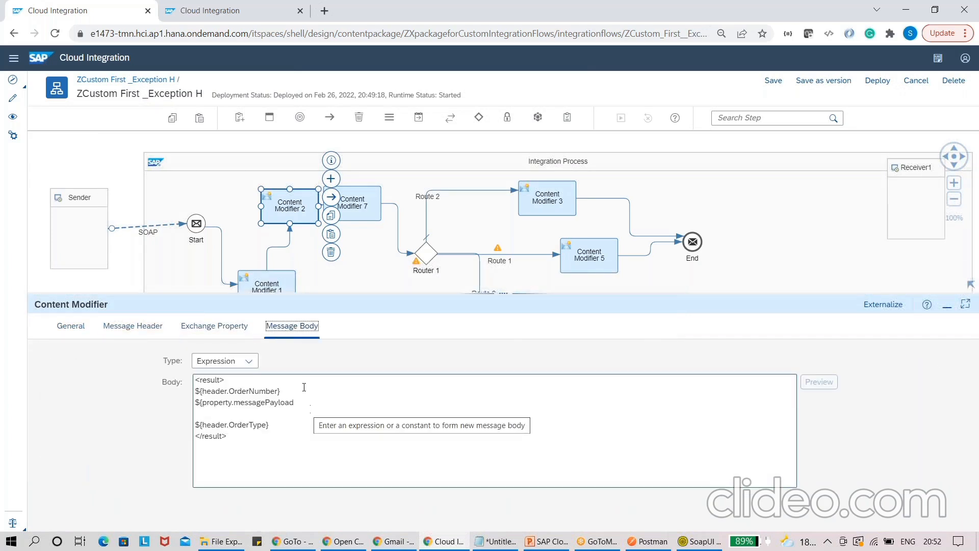
left_click(13, 117)
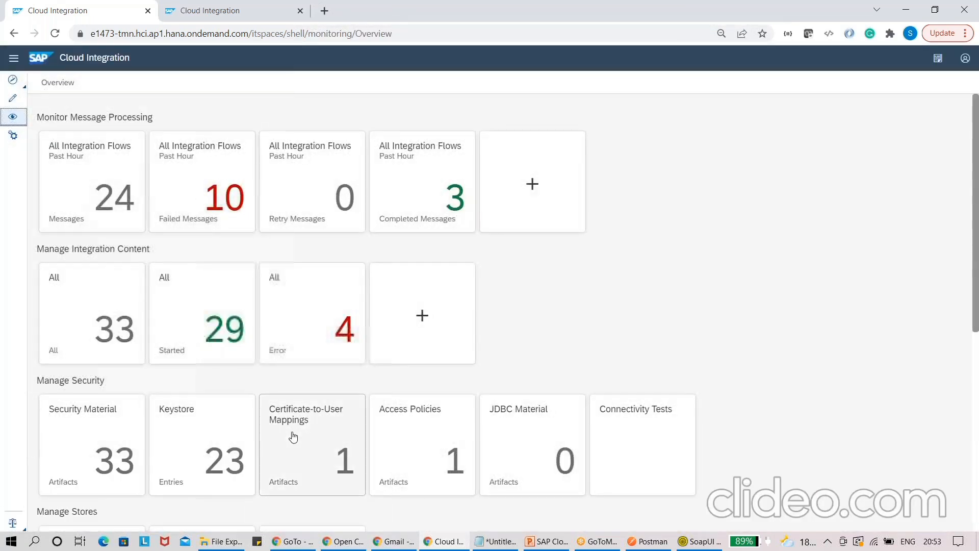
Copy the started flow's endpoint URL and set its log level to Trace.
left_click(210, 332)
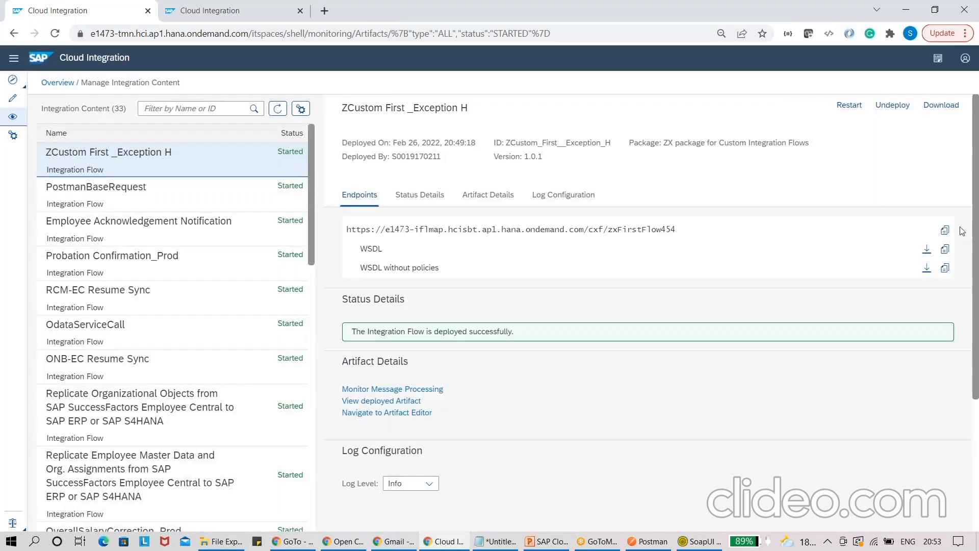
left_click(945, 230)
left_click(413, 483)
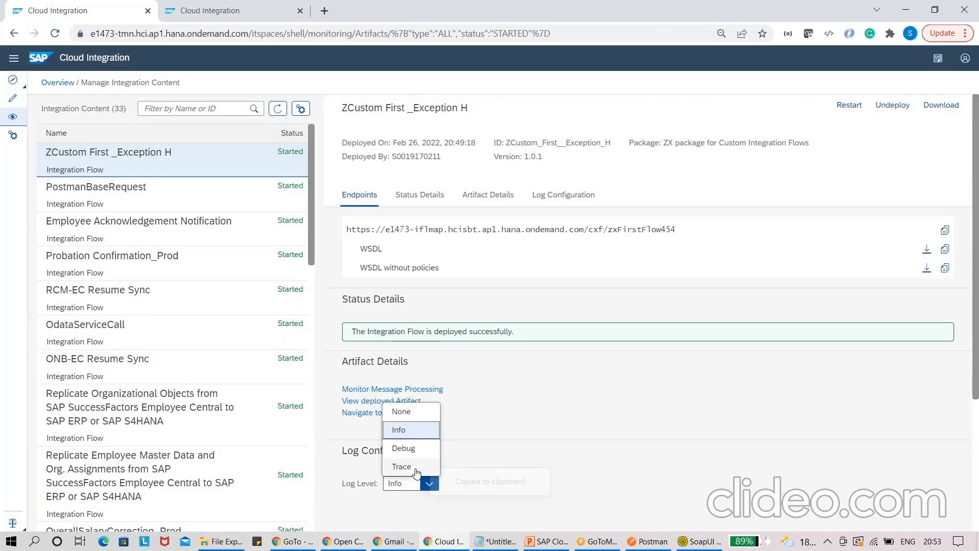
left_click(416, 467)
left_click(563, 335)
Paste the CPI endpoint into SoapUI Request 1, submit the order, and view the flow's processed messages.
left_click(699, 542)
triple_click(472, 225)
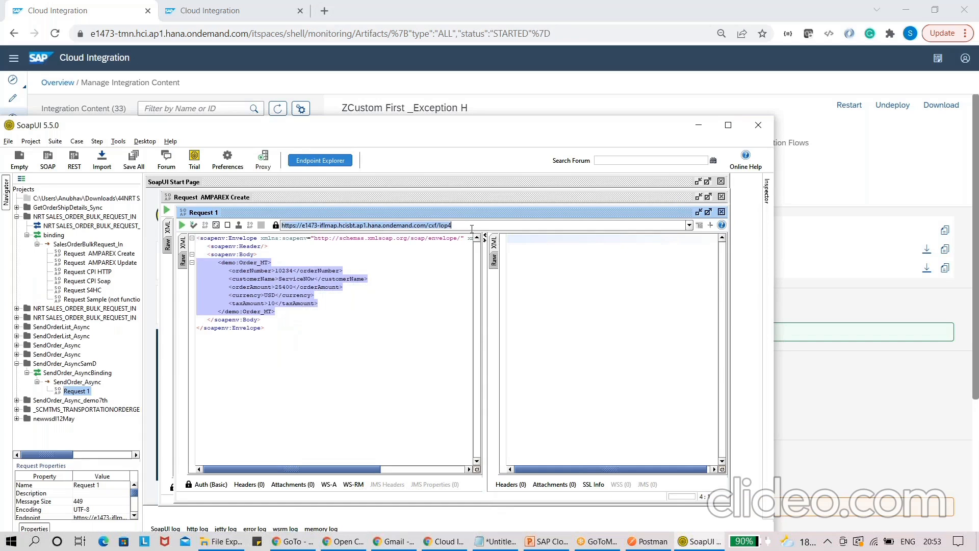
key("ctrl+v")
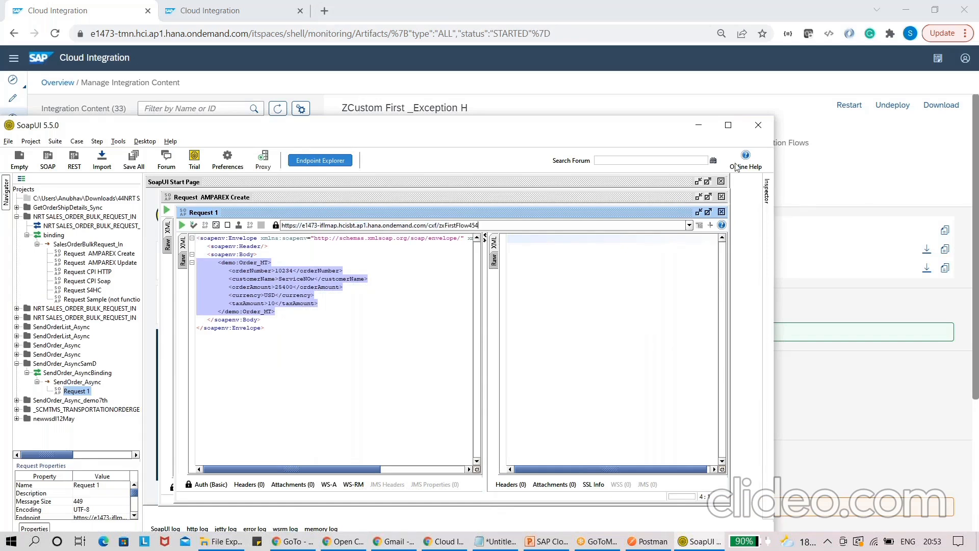
left_click(842, 166)
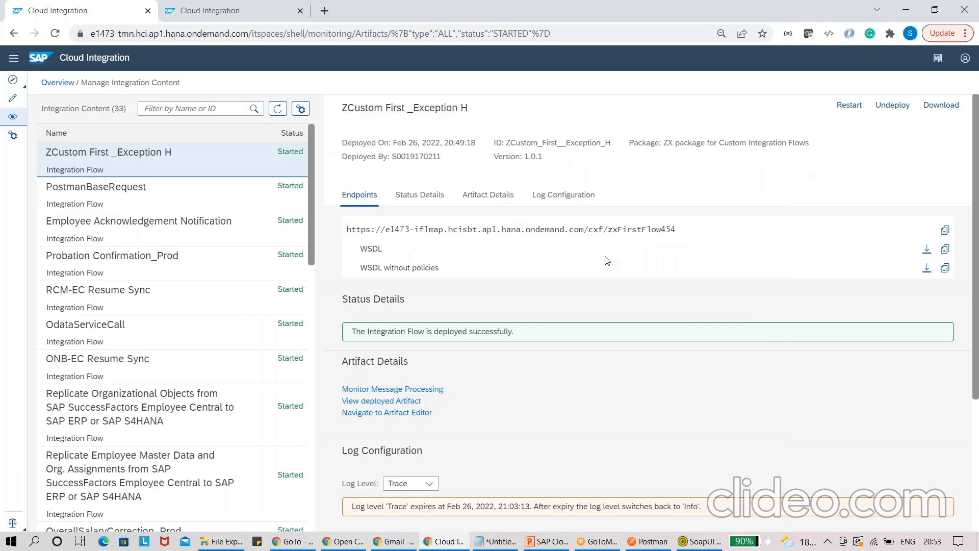
key("alt+Tab")
left_click(181, 225)
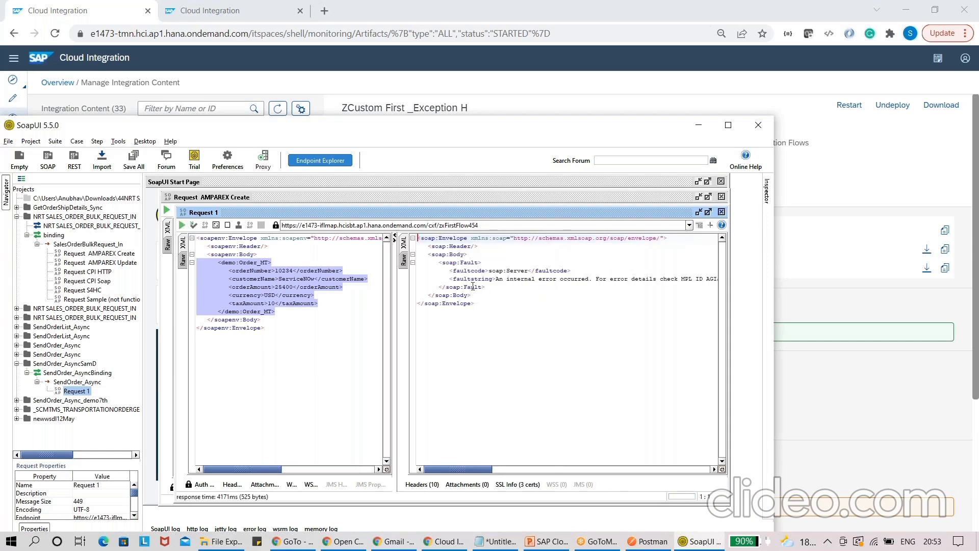
left_click(816, 250)
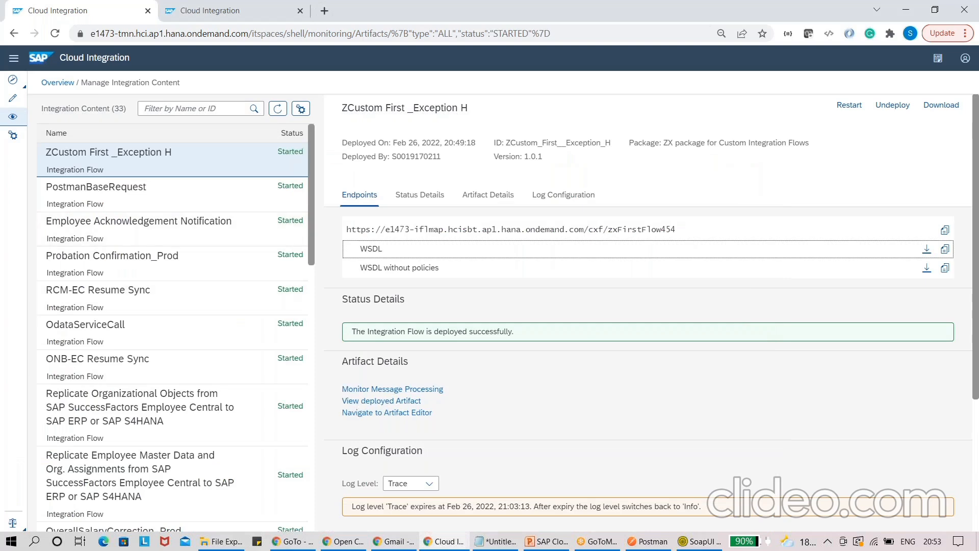
left_click(377, 391)
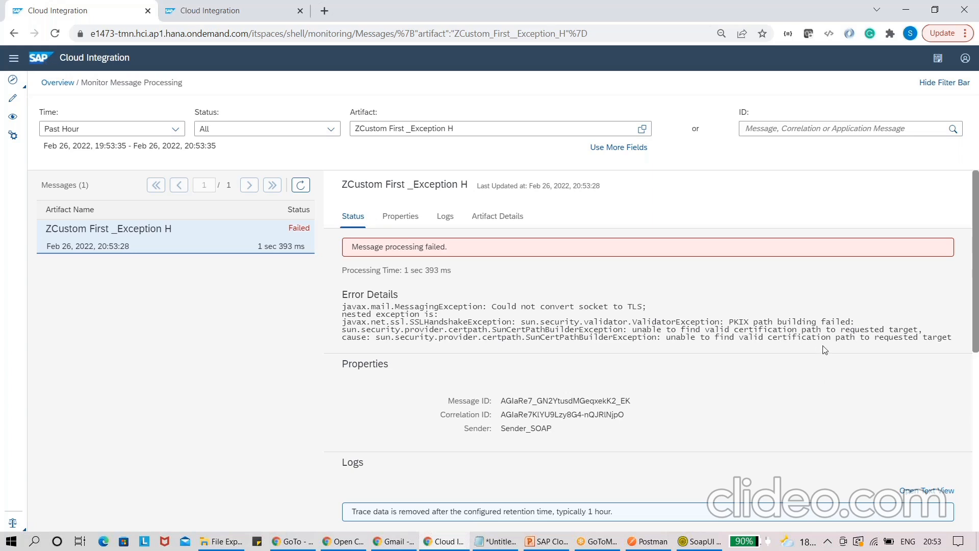
Open the traced processing run of the failed message on the flow model.
left_click_drag(974, 212, 975, 307)
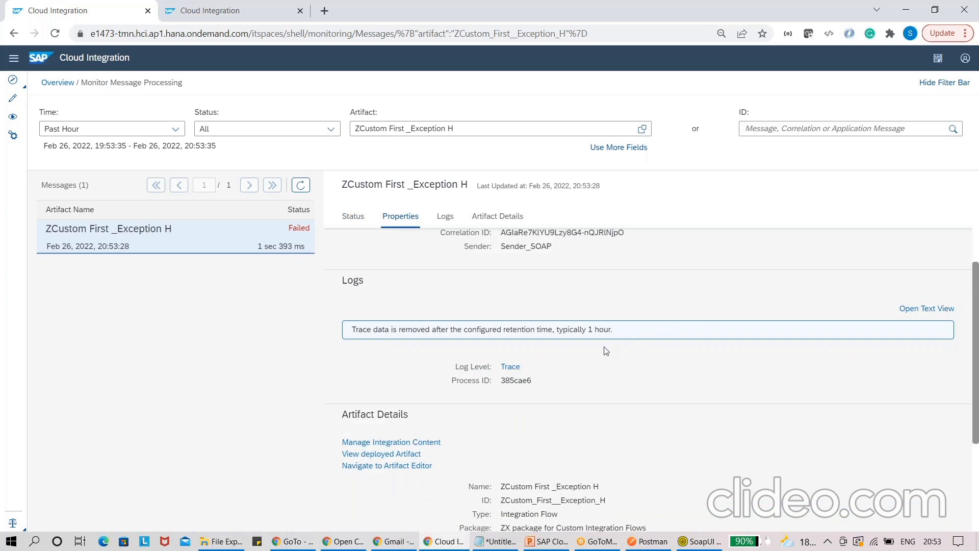
left_click(511, 367)
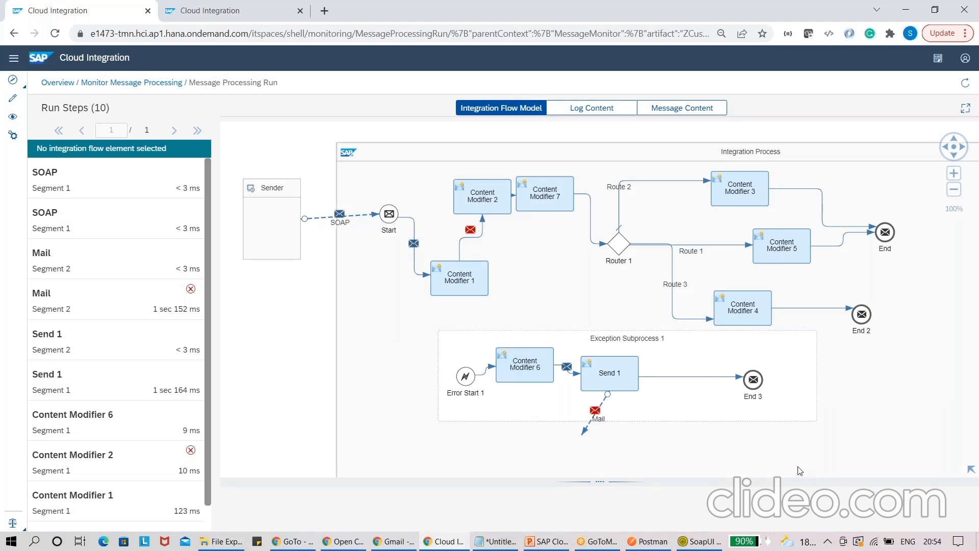
Inspect Exception Subprocess 1 and show the Mail step's 'Could not convert socket to TLS' error.
left_click(599, 412)
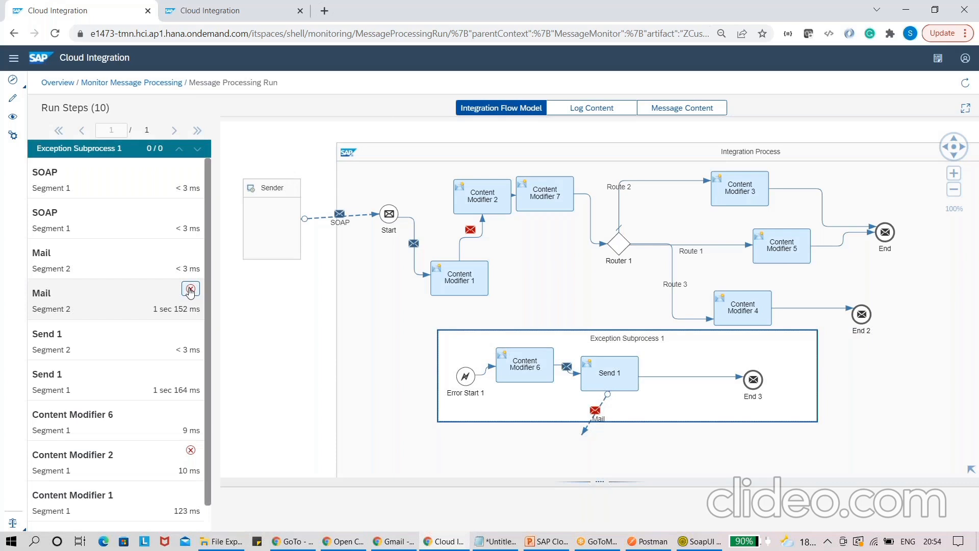
left_click(190, 289)
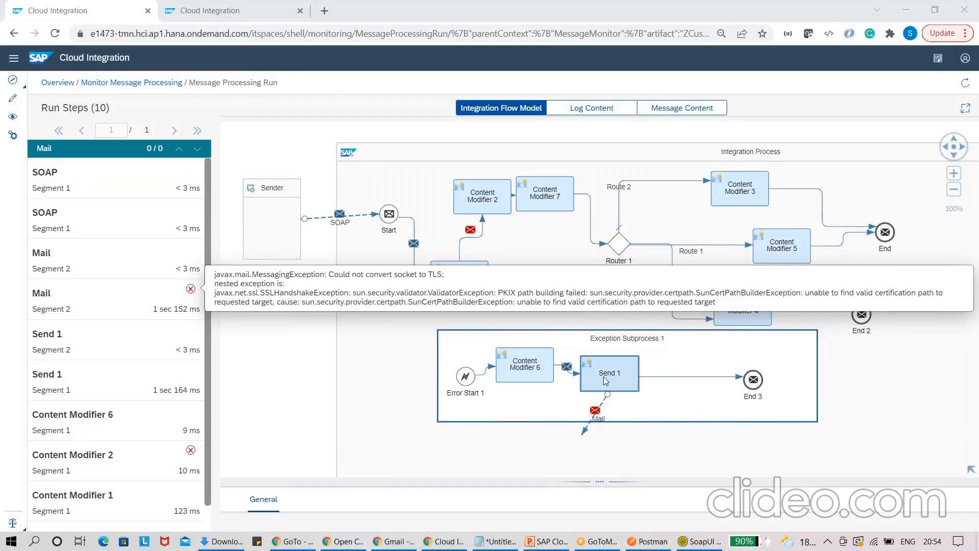
Extract the certificates (7) archive into Downloads, overwriting all existing files with Yes to All.
left_click(235, 543)
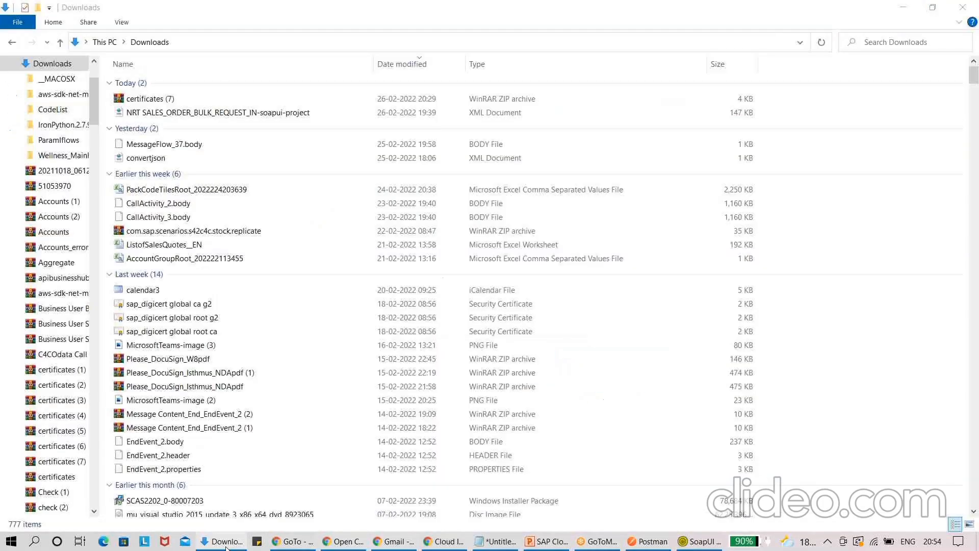
left_click(172, 104)
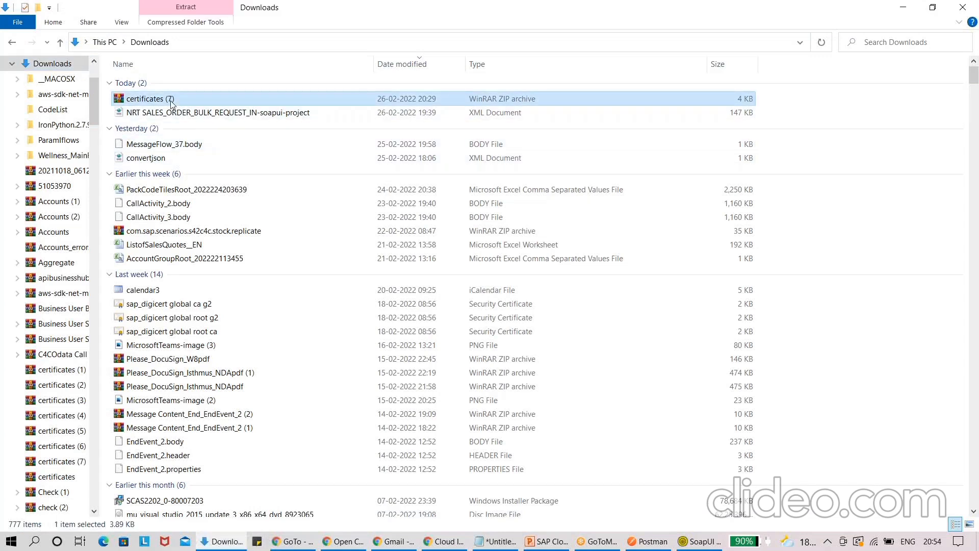
right_click(172, 104)
left_click(230, 167)
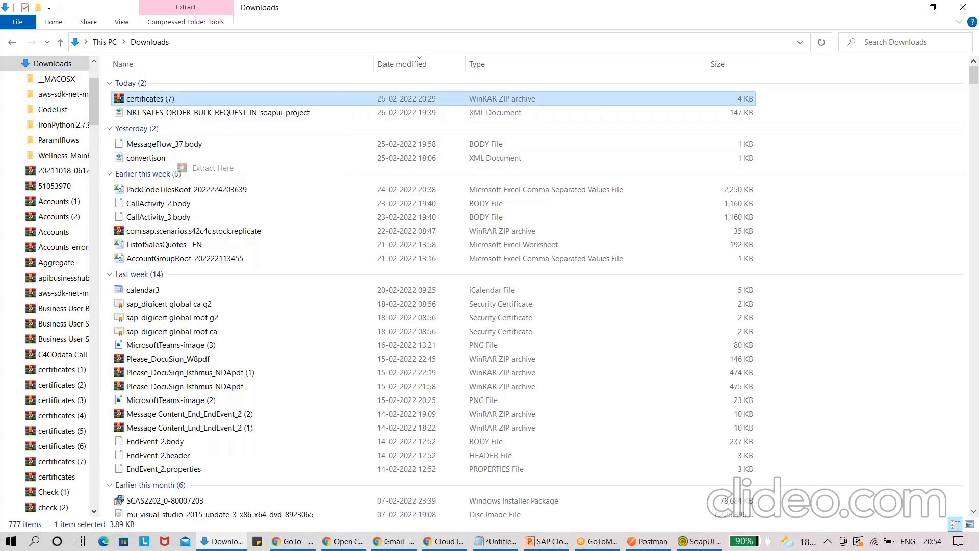
left_click(462, 336)
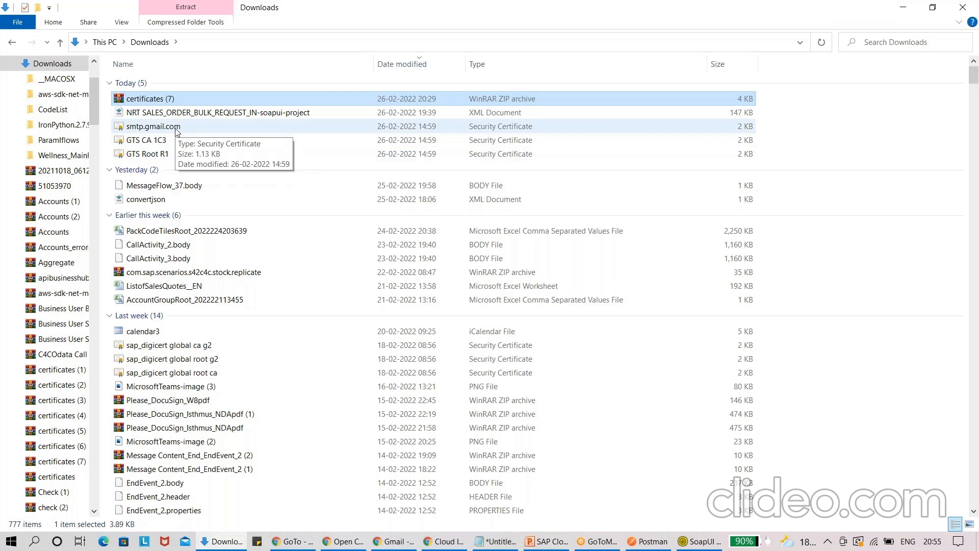
key("alt+Tab")
key("alt+Tab")
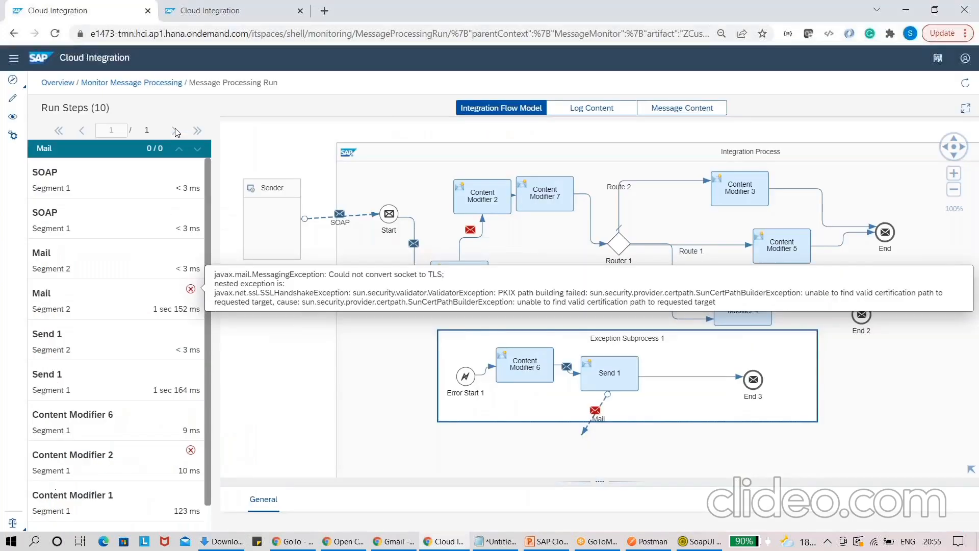
In Monitor's Manage Keystore, start Add > Certificate and browse for the certificate file.
left_click(215, 12)
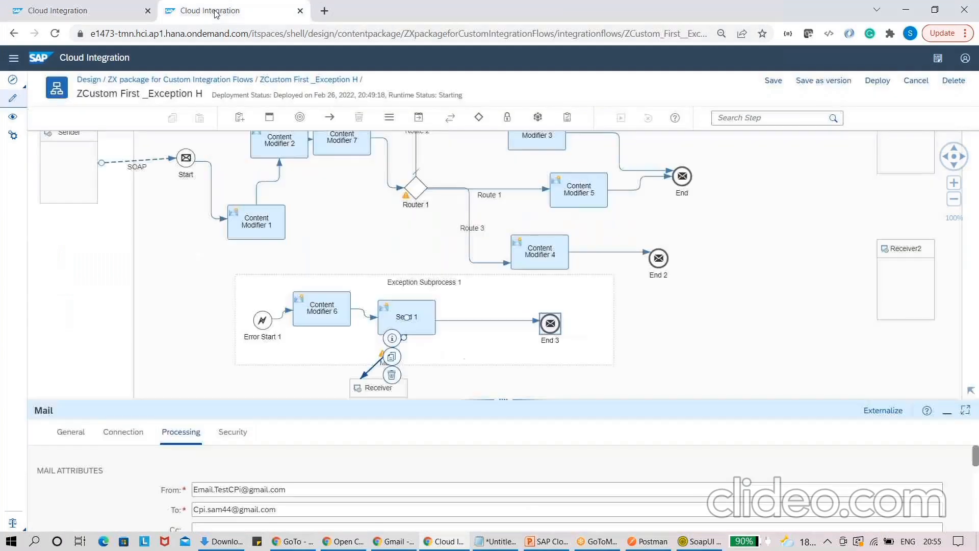
left_click(13, 117)
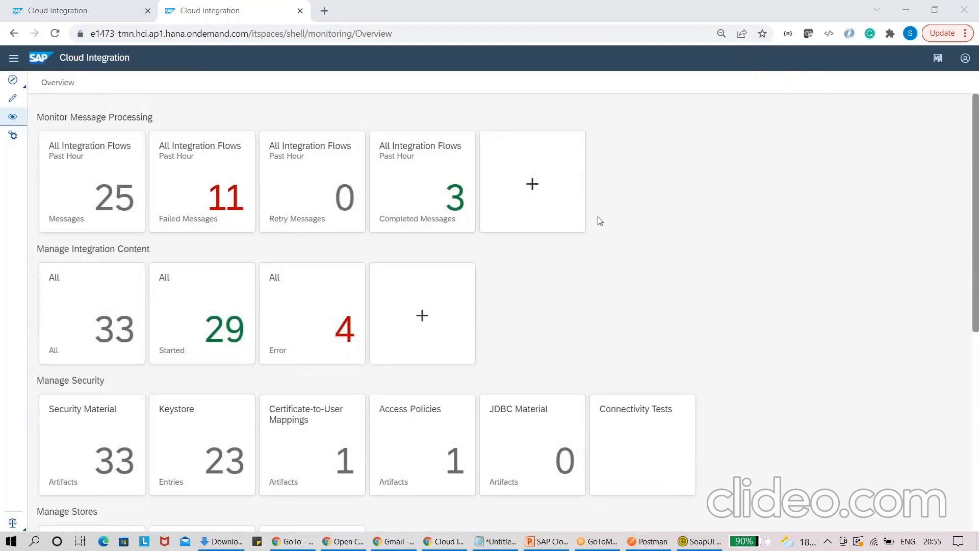
left_click(199, 433)
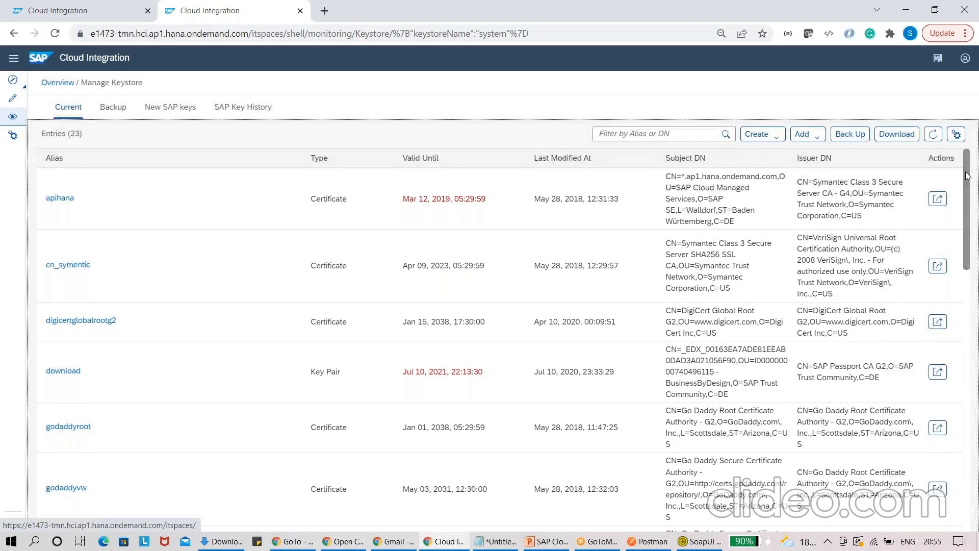
left_click_drag(967, 176, 977, 225)
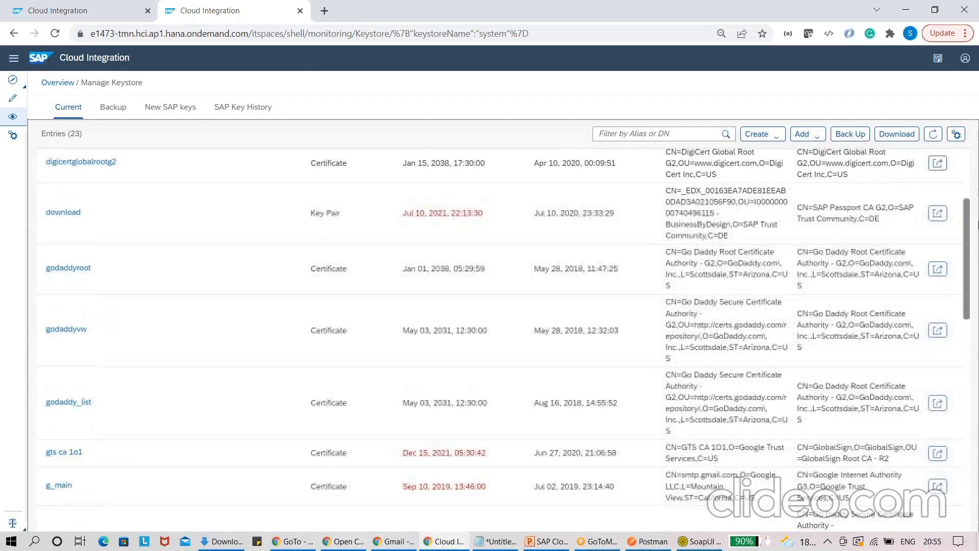
left_click(774, 132)
left_click(803, 136)
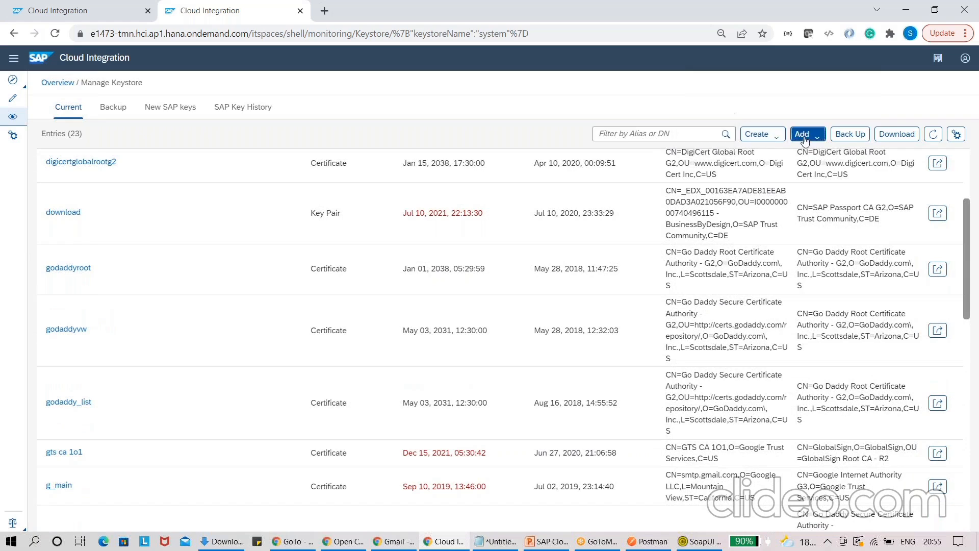
left_click(759, 105)
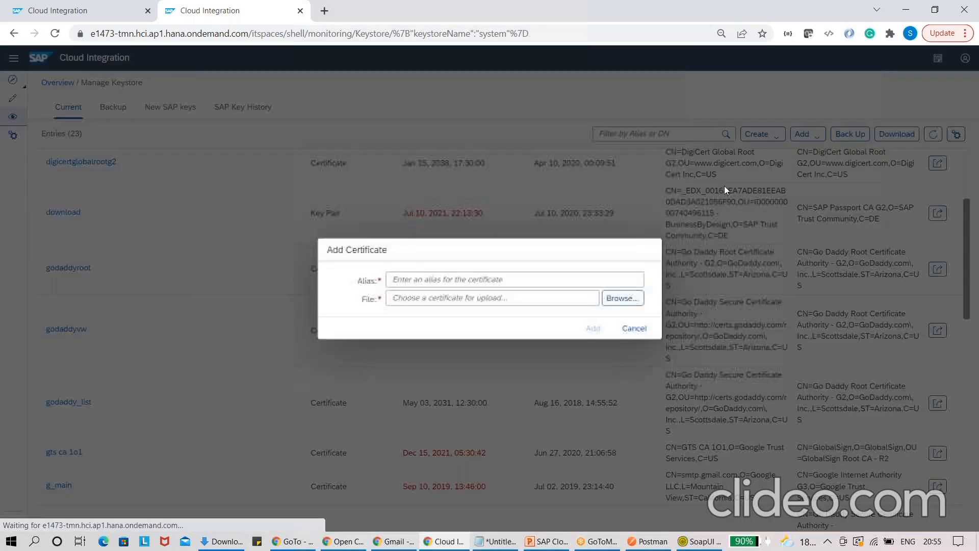
left_click(623, 298)
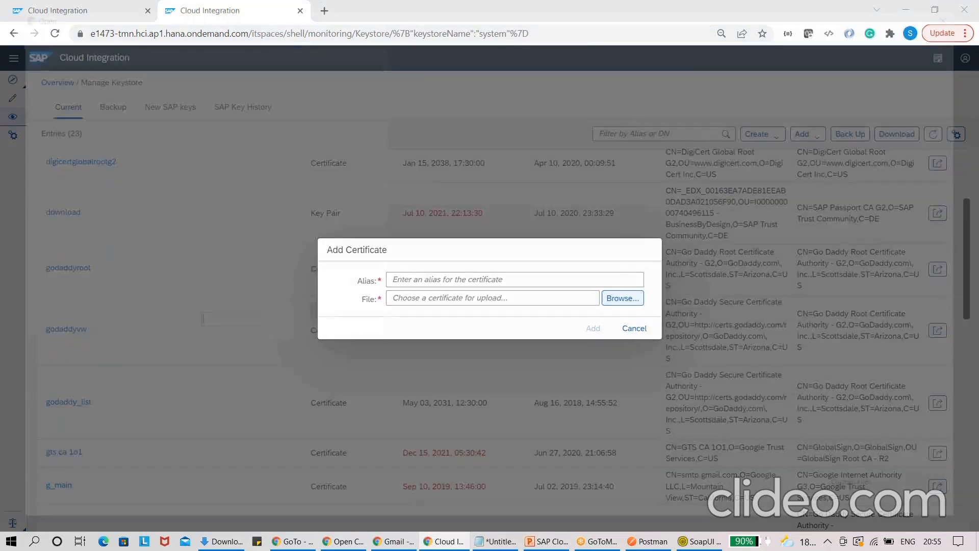
key("super+Tab")
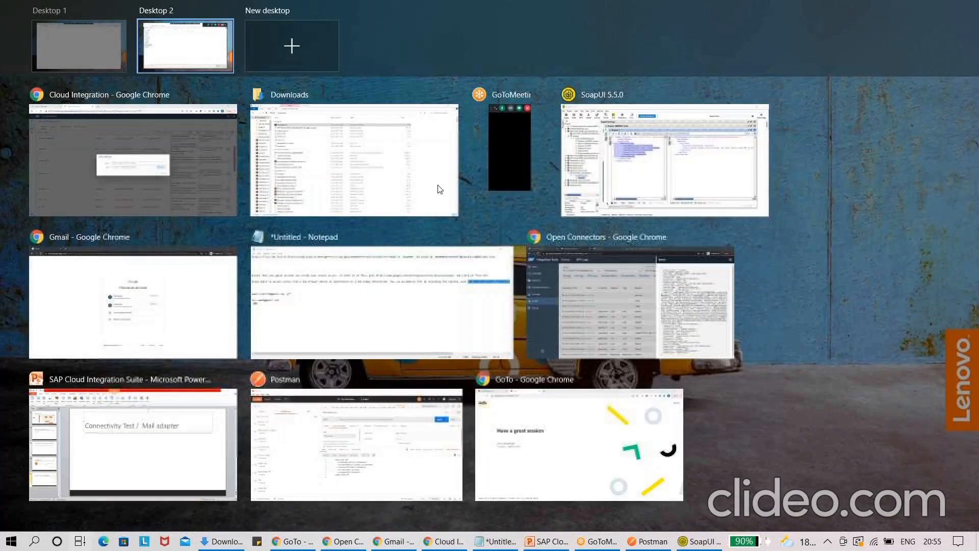
Confirm the smtp.gmail.com certificate is in Downloads, then return to the browser's file chooser.
left_click(194, 170)
key("super+Tab")
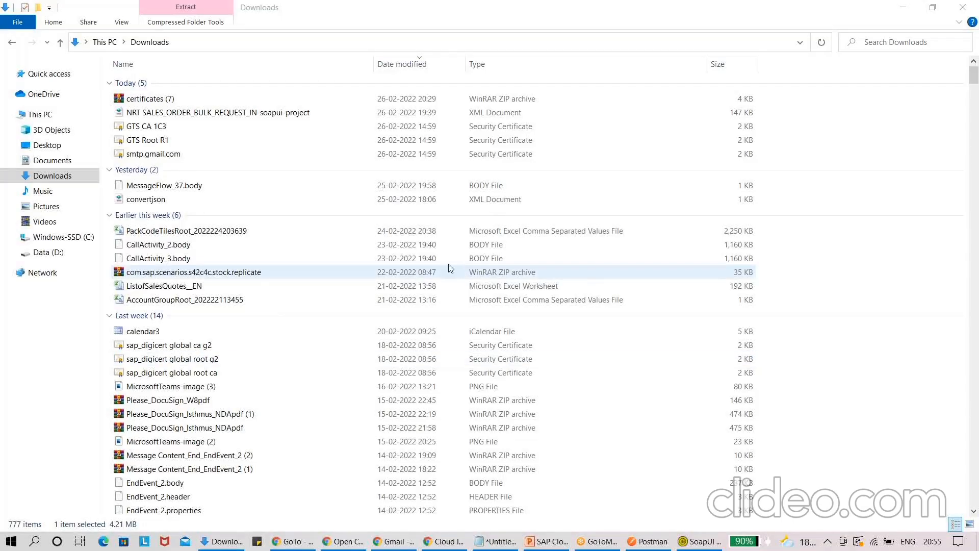
left_click(173, 156)
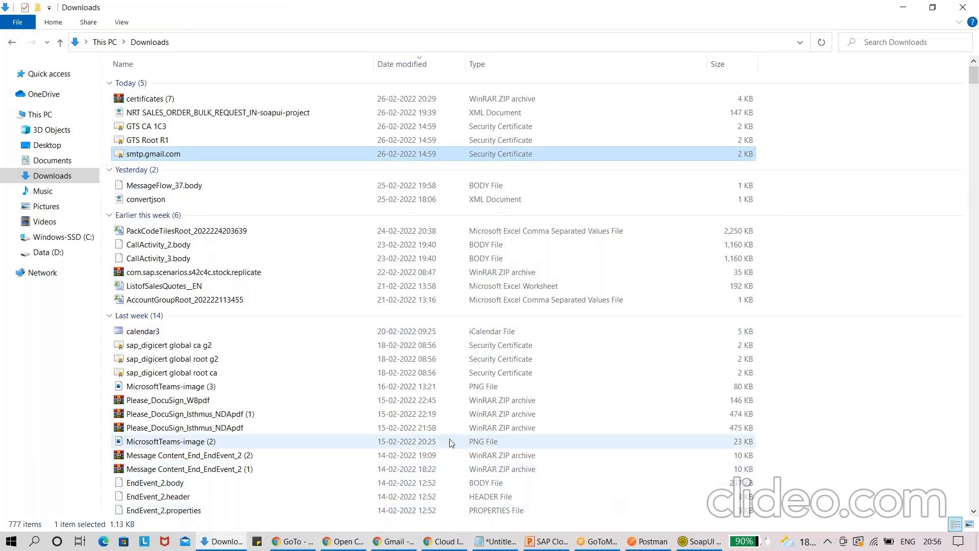
key("alt+Tab")
key("Tab")
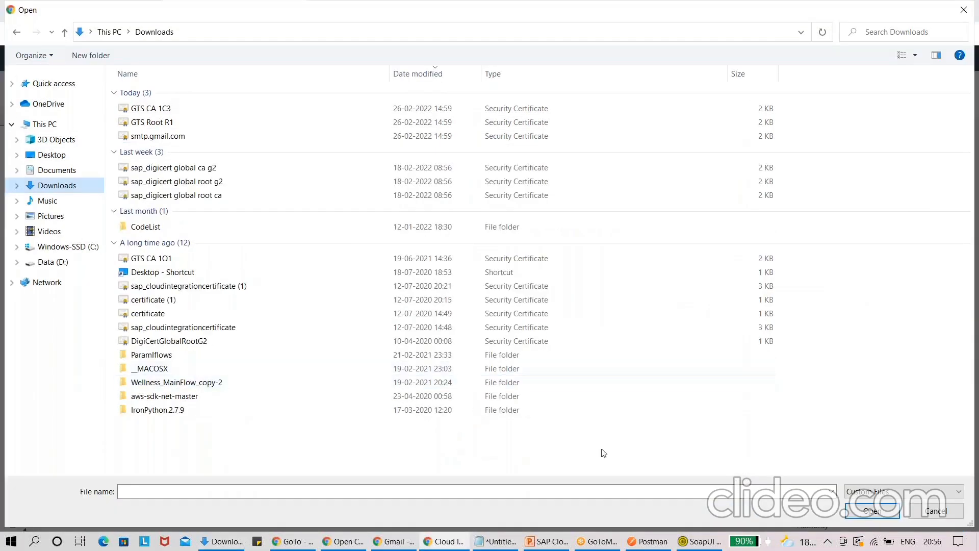
Upload smtp.gmail.com from Downloads as a new keystore certificate, which fails with a duplicate alias.
left_click(183, 137)
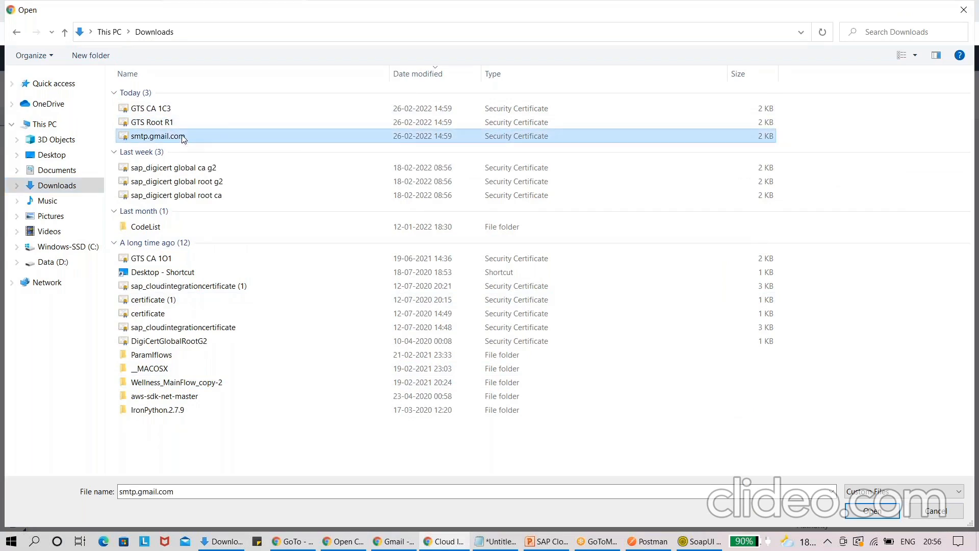
left_click(872, 511)
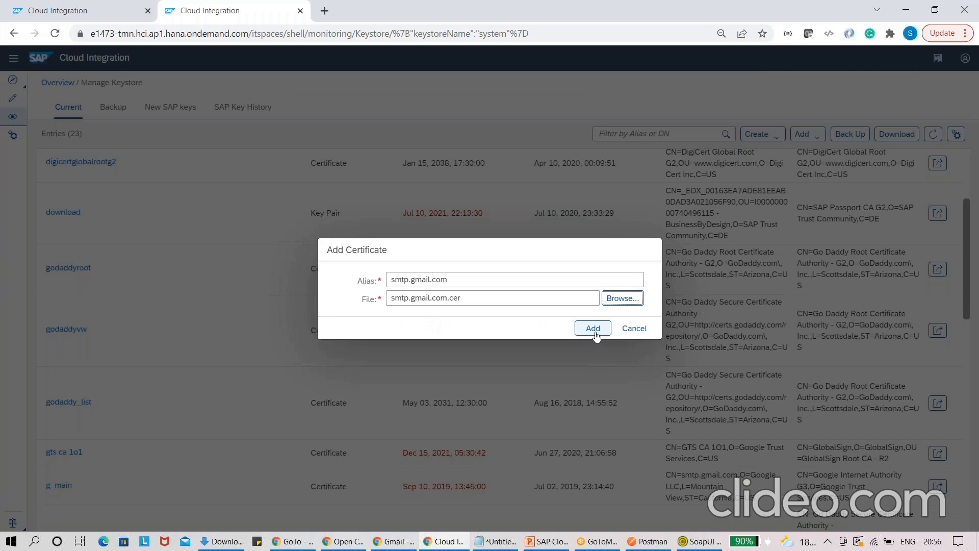
left_click(593, 328)
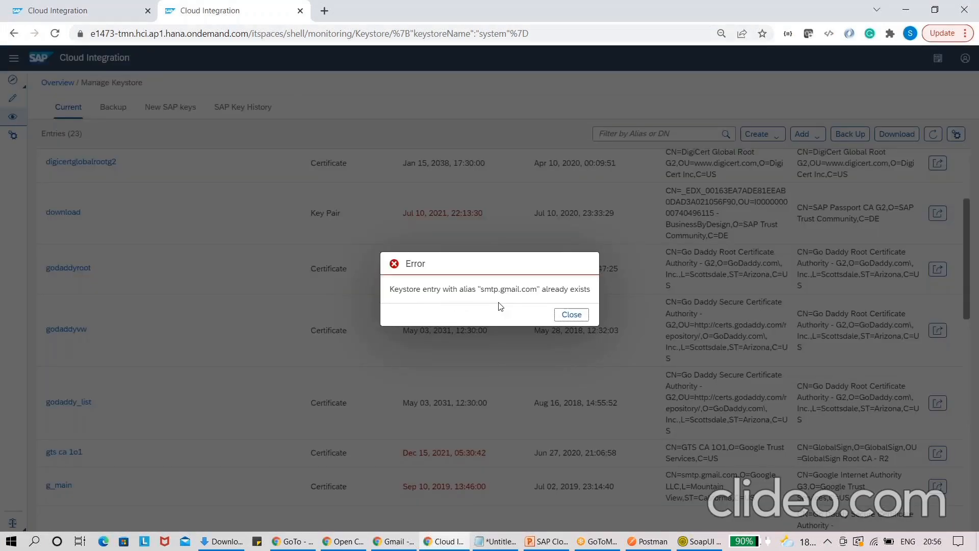
Copy the alias from the error and filter the keystore list by smtp.gmail.com.
left_click(536, 291)
left_click_drag(536, 291, 480, 294)
key("ctrl+c")
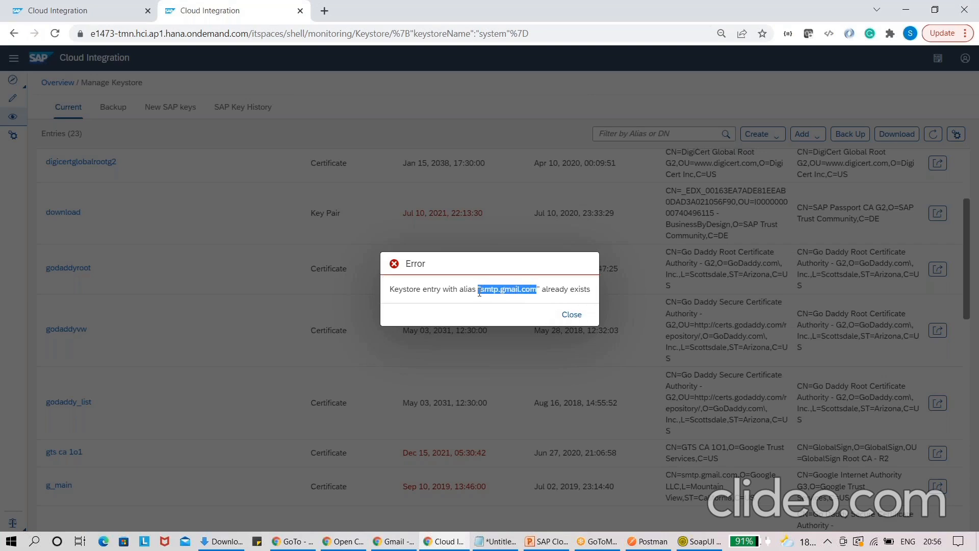
left_click(571, 321)
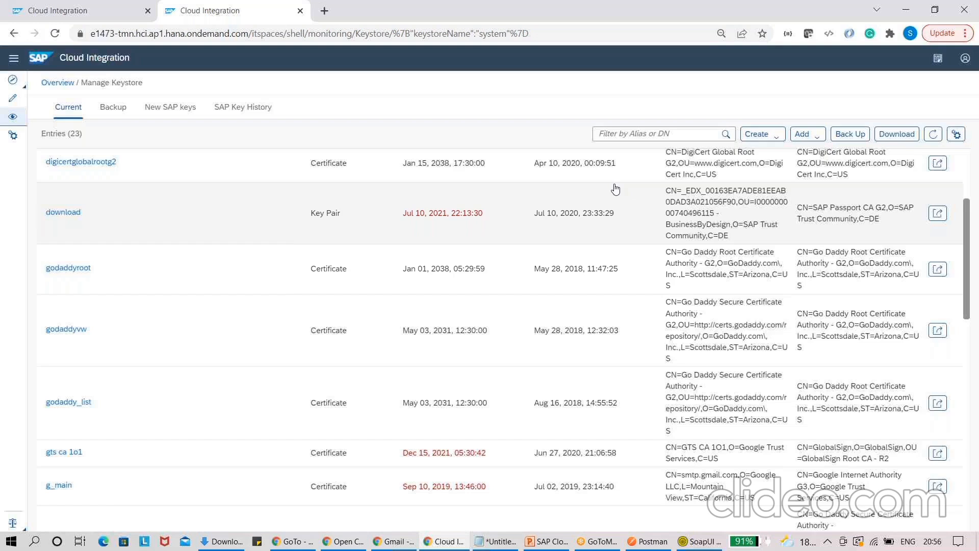
left_click(631, 135)
key("ctrl+v")
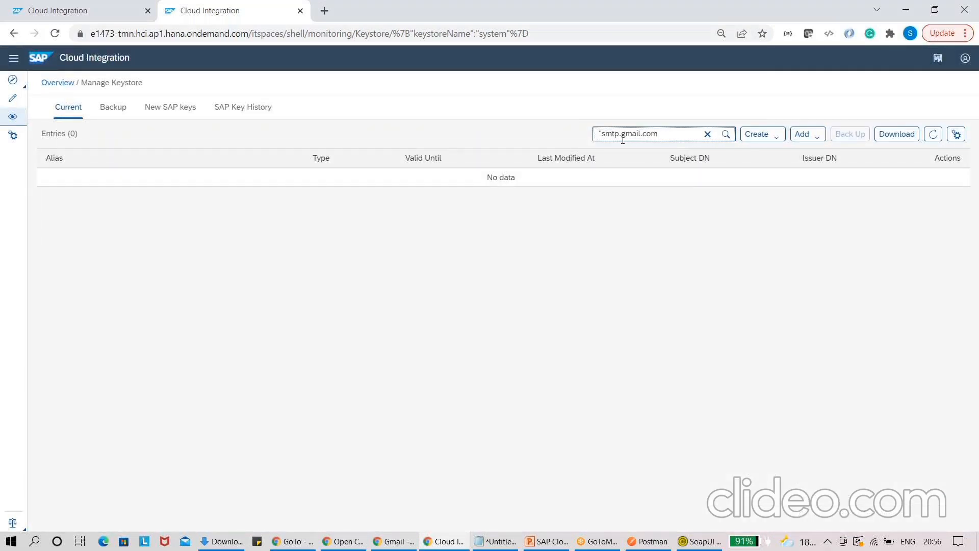
left_click(601, 134)
key("BackSpace")
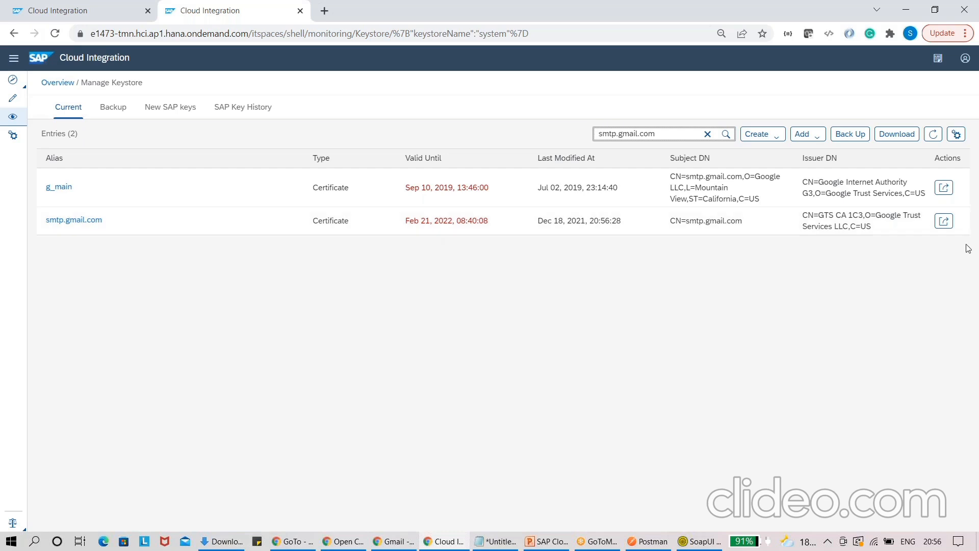
Replace the smtp.gmail.com keystore certificate with the new file, now valid until May 12, 2022.
left_click(944, 222)
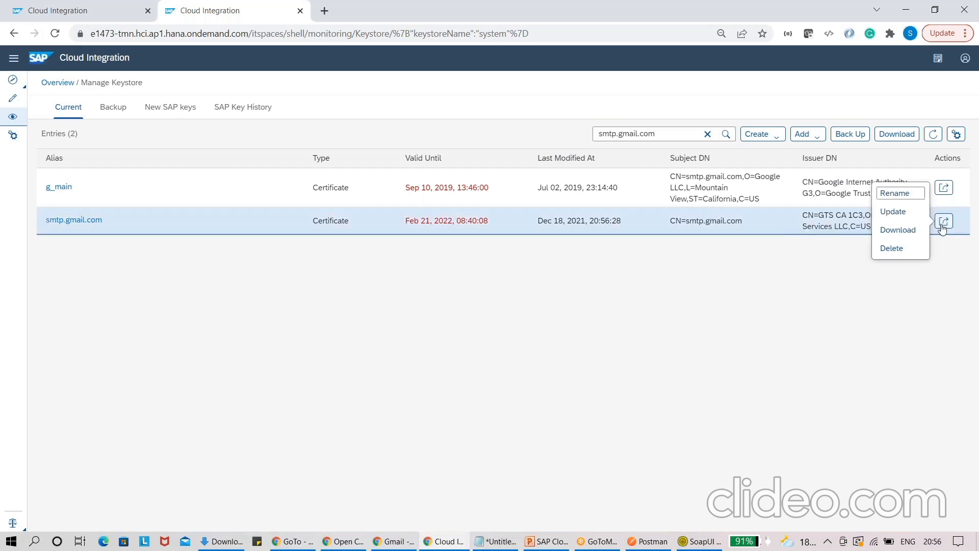
left_click(909, 221)
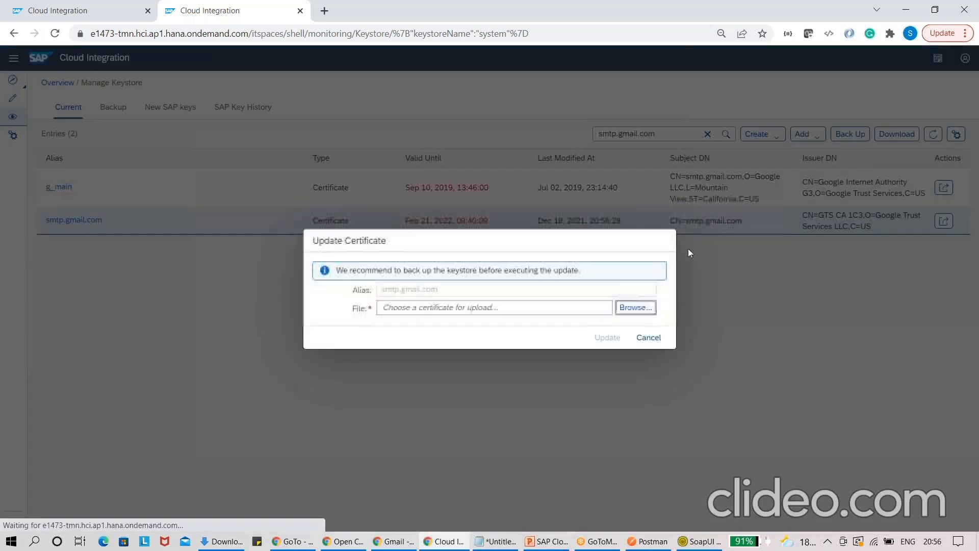
left_click(635, 307)
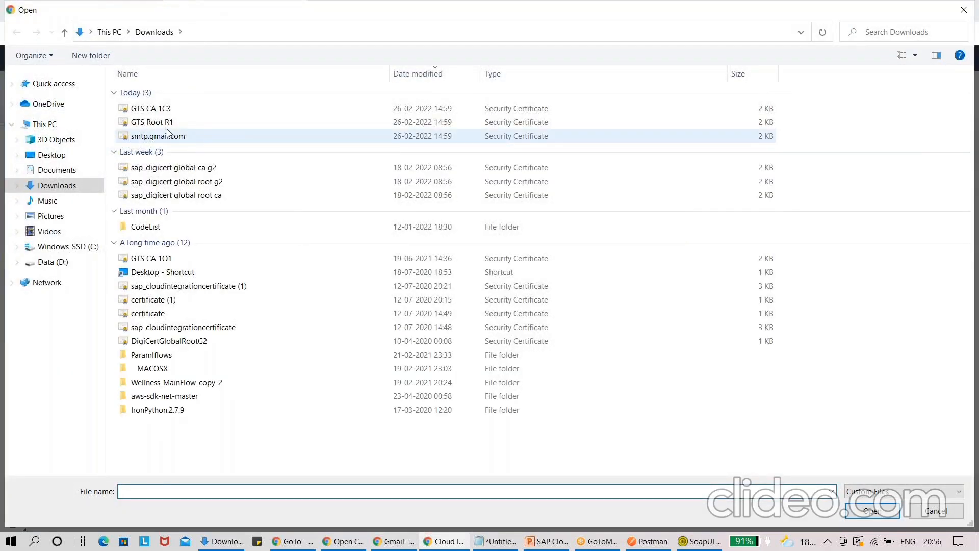
left_click(168, 137)
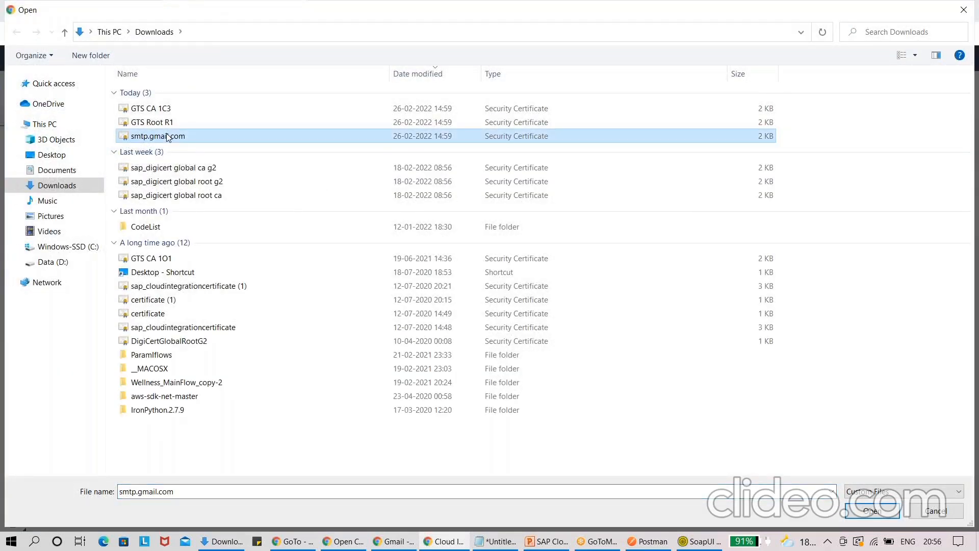
left_click(870, 511)
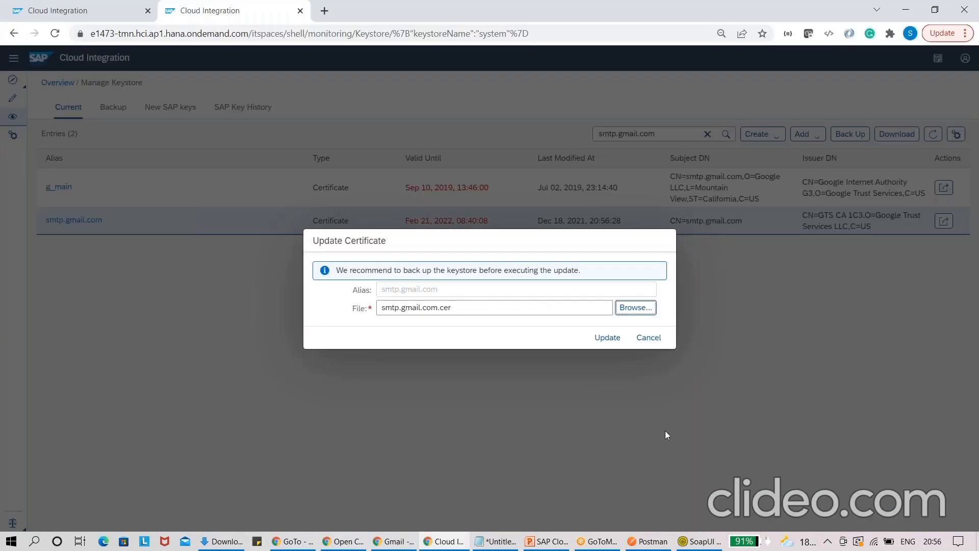
left_click(607, 338)
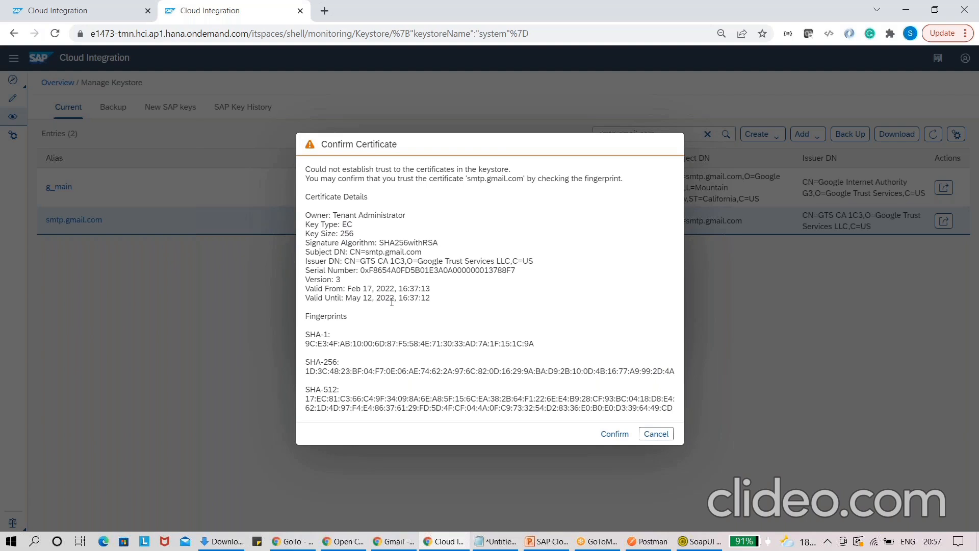
left_click(604, 435)
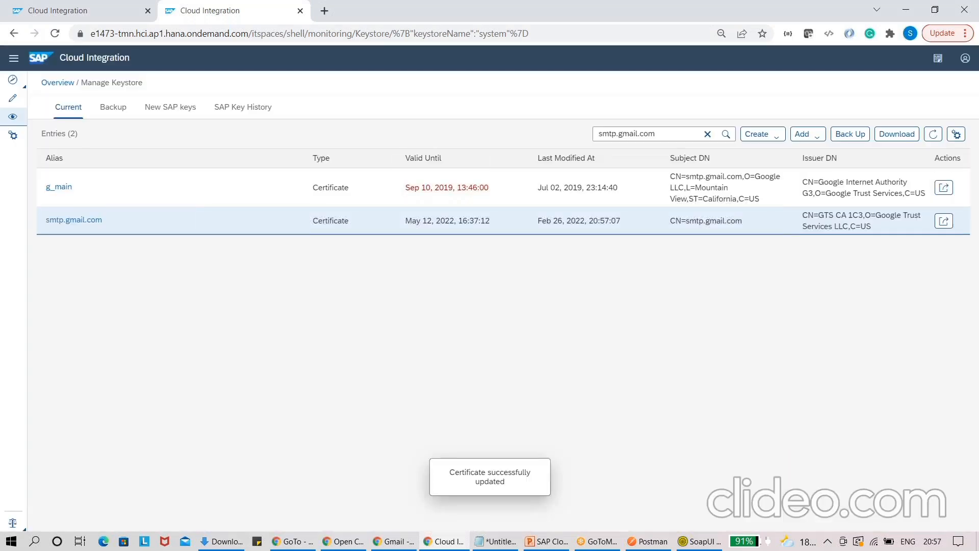
Clear the keystore filter and add the GTS Root R1 certificate from Downloads.
left_click(707, 134)
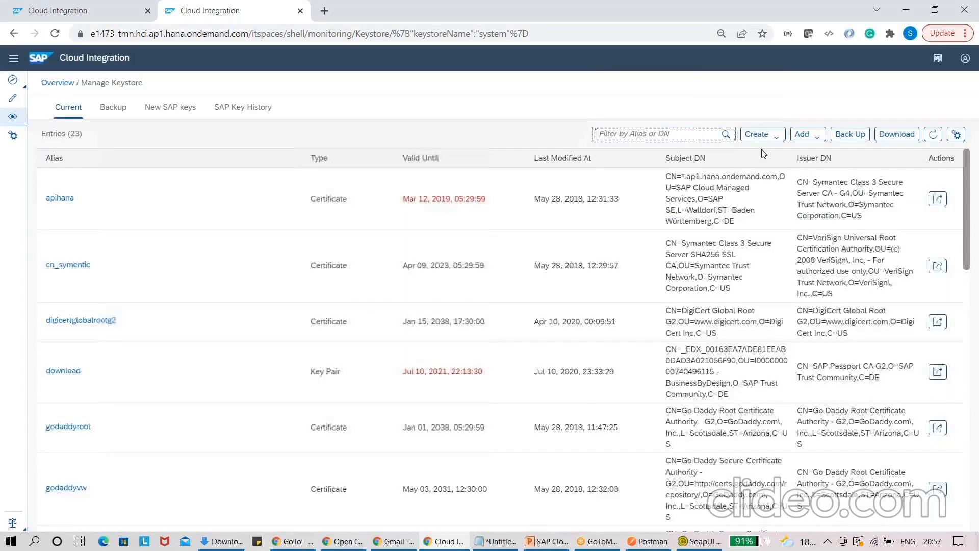
left_click(762, 135)
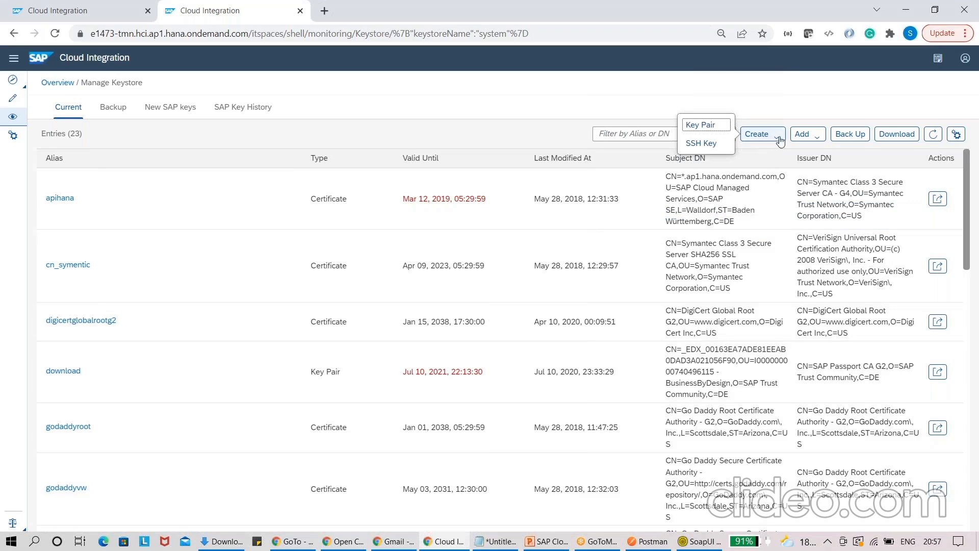
left_click(805, 134)
left_click(745, 108)
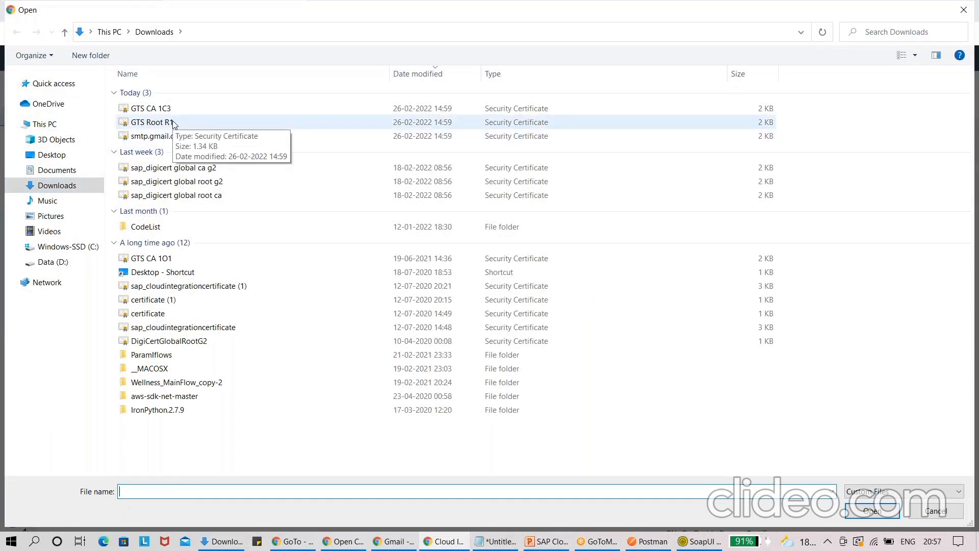
left_click(174, 124)
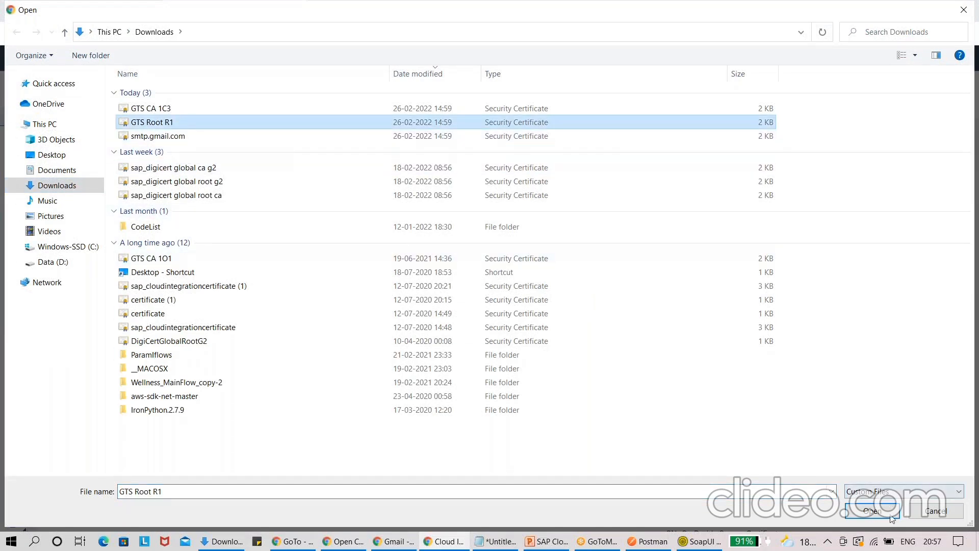
left_click(873, 511)
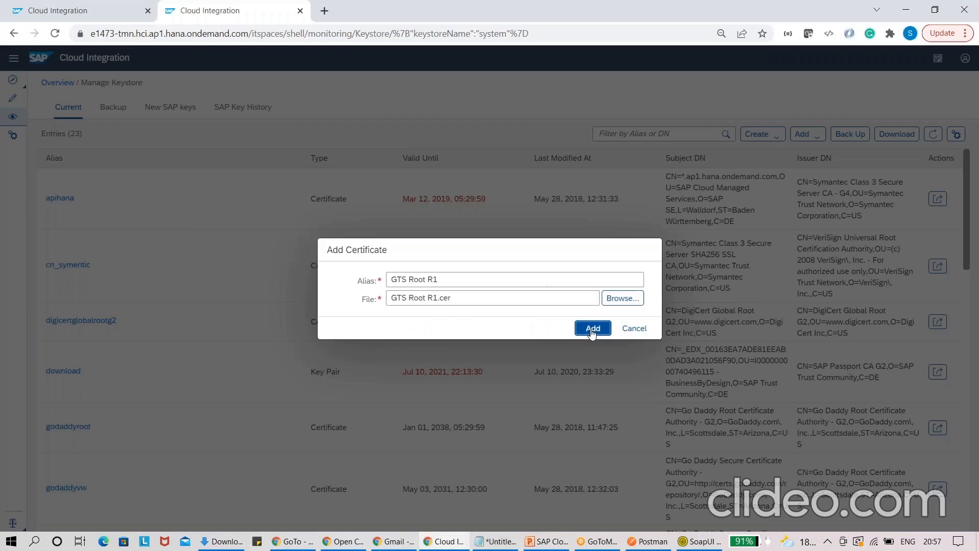
left_click(587, 328)
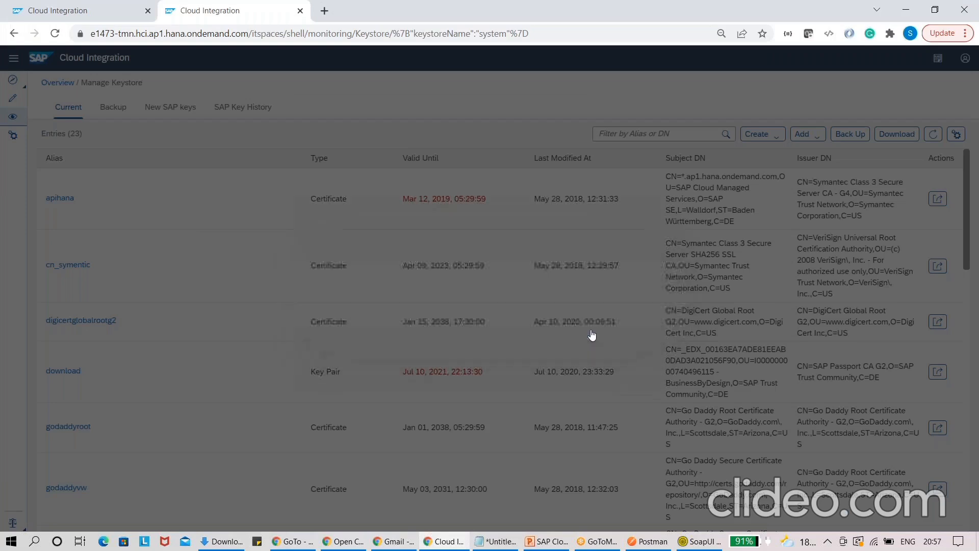
left_click(620, 437)
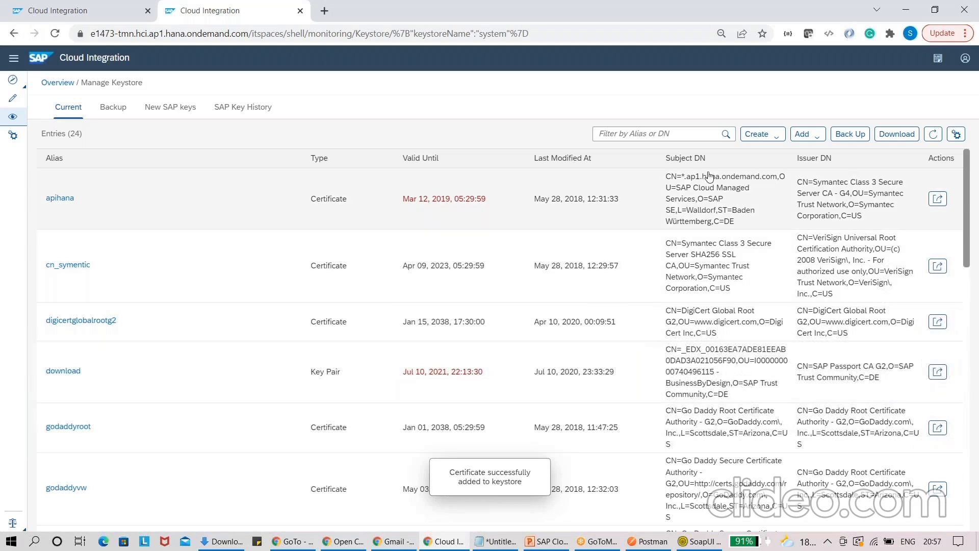
Add the GTS CA 1C3 certificate, bringing the keystore to 25 entries.
left_click(760, 134)
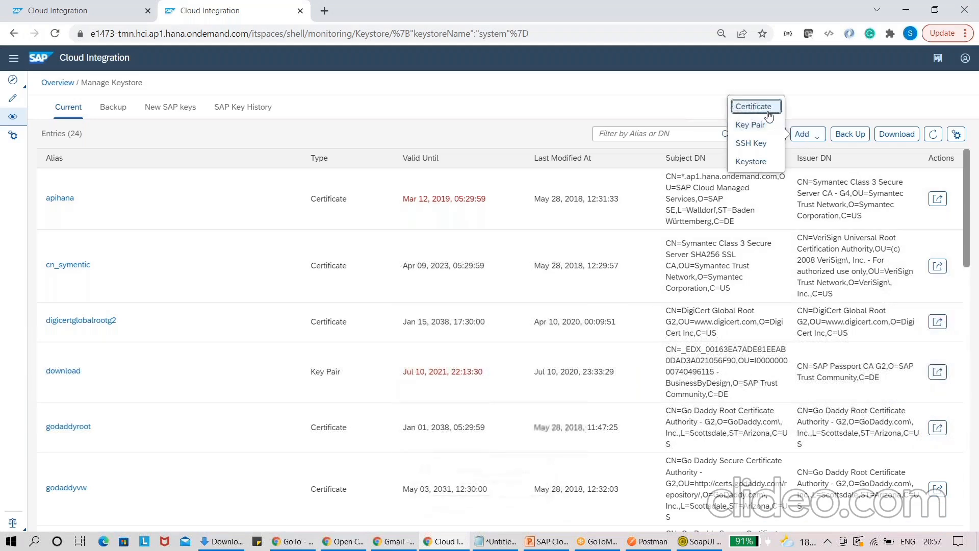
left_click(753, 106)
left_click(633, 299)
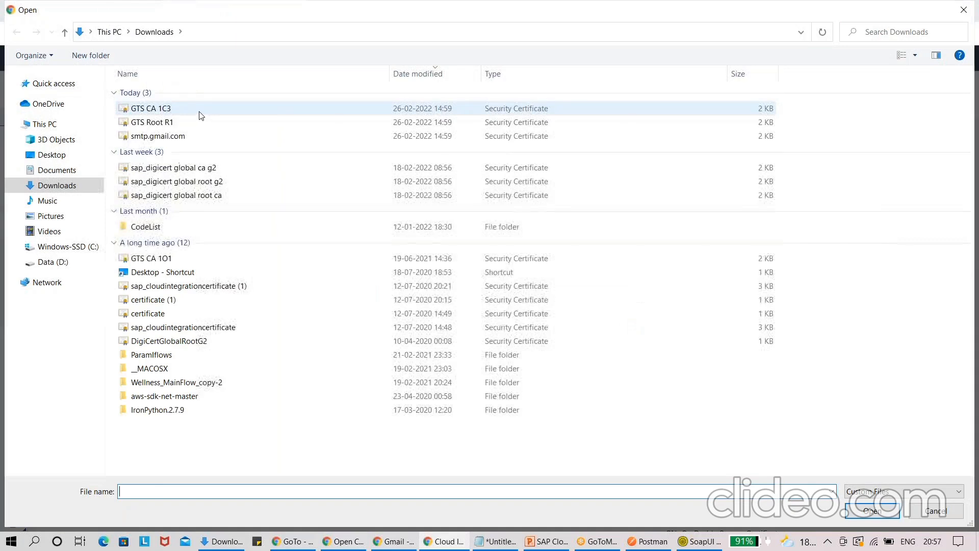
left_click(151, 108)
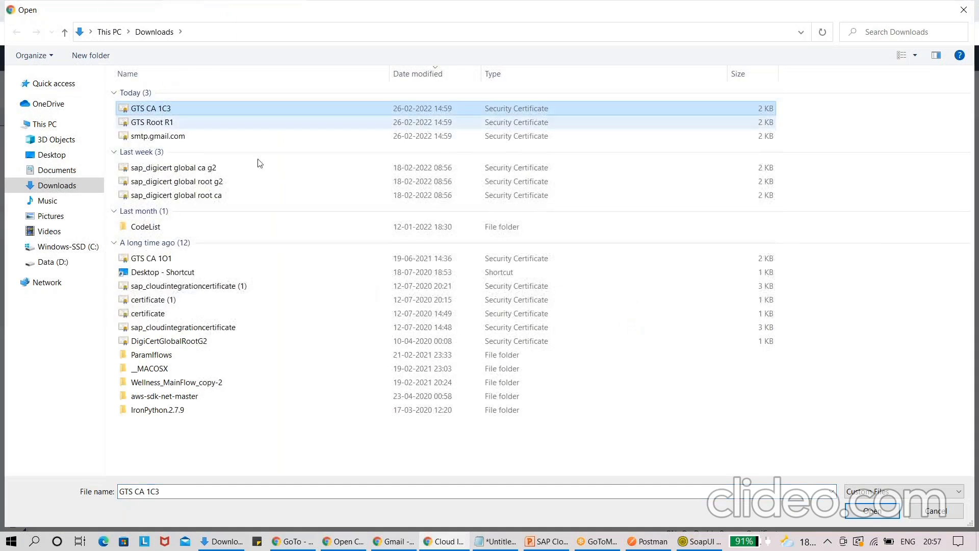
left_click(873, 512)
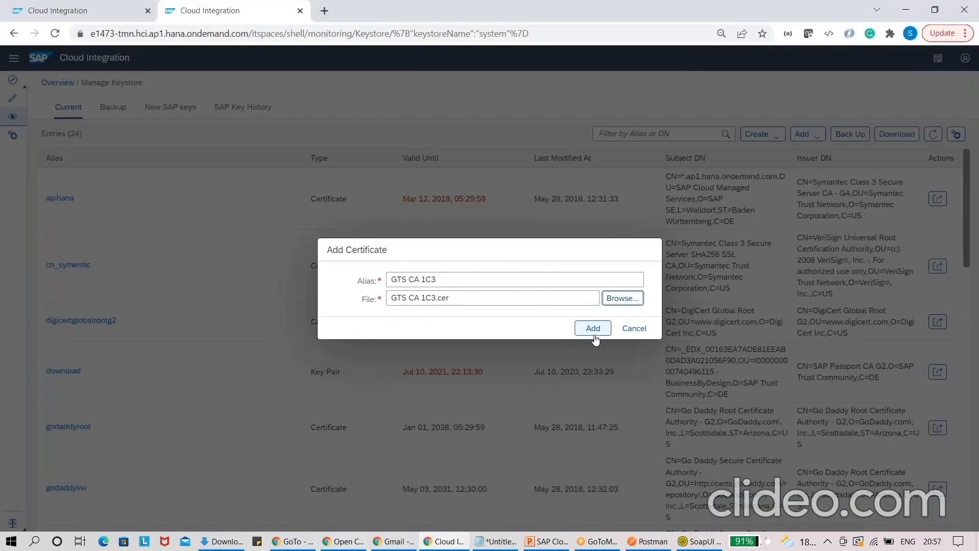
left_click(594, 333)
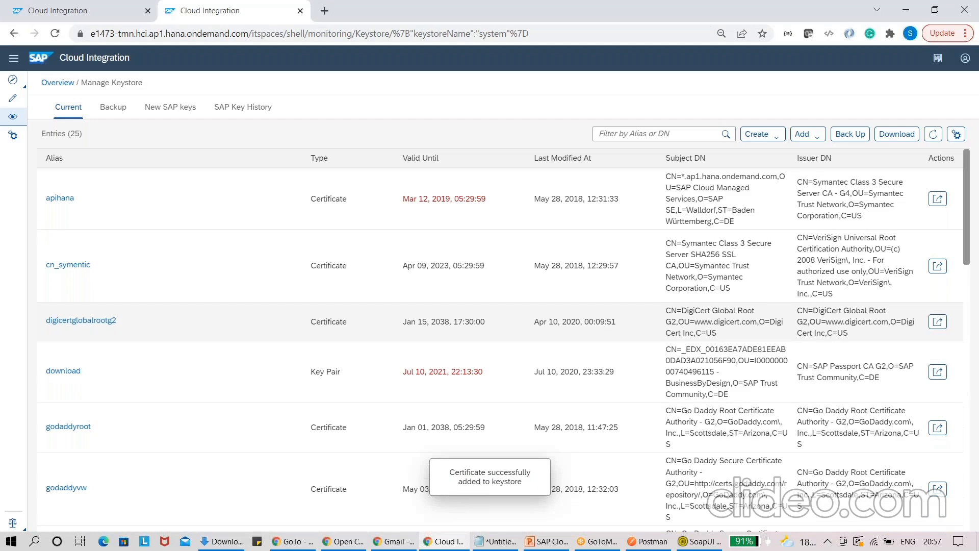
left_click(934, 136)
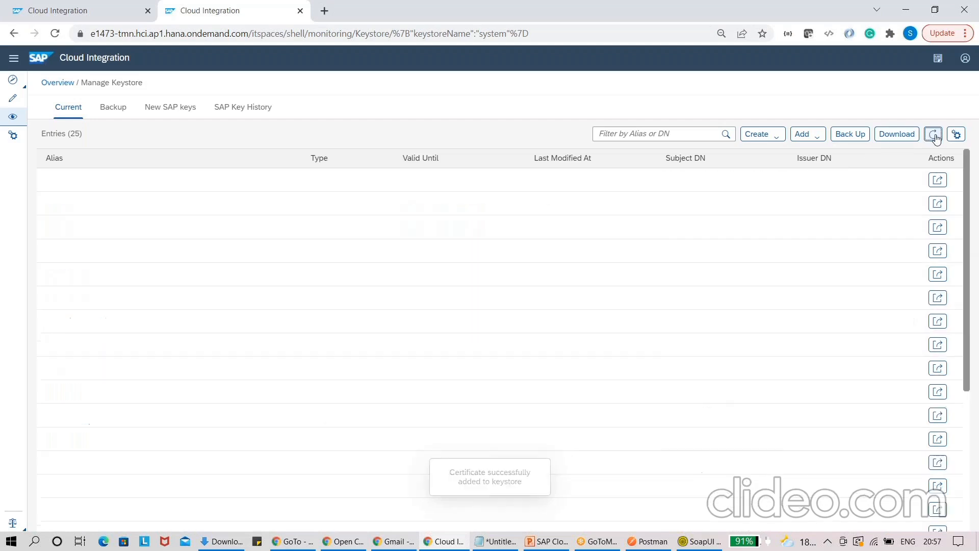
left_click(935, 136)
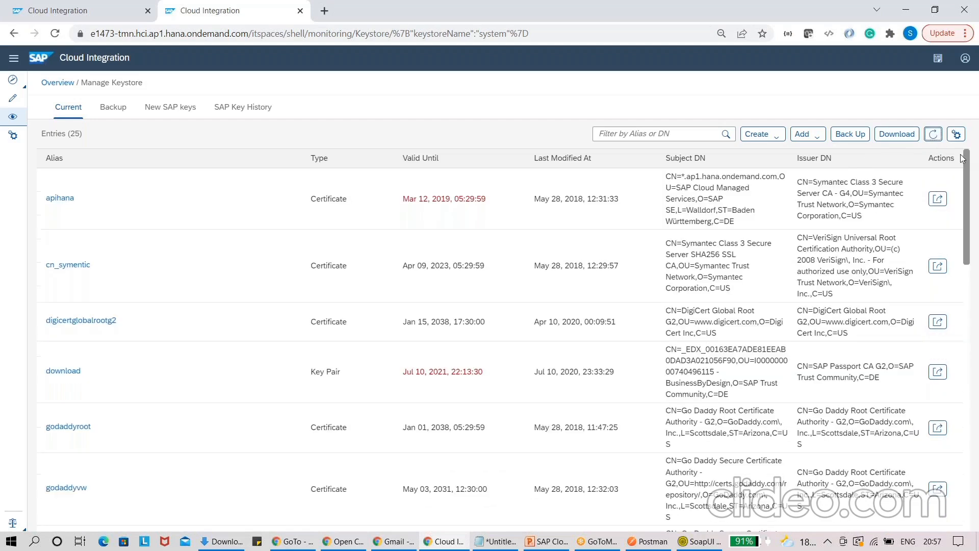
left_click_drag(968, 159, 968, 160)
scroll(969, 162, "down", 6)
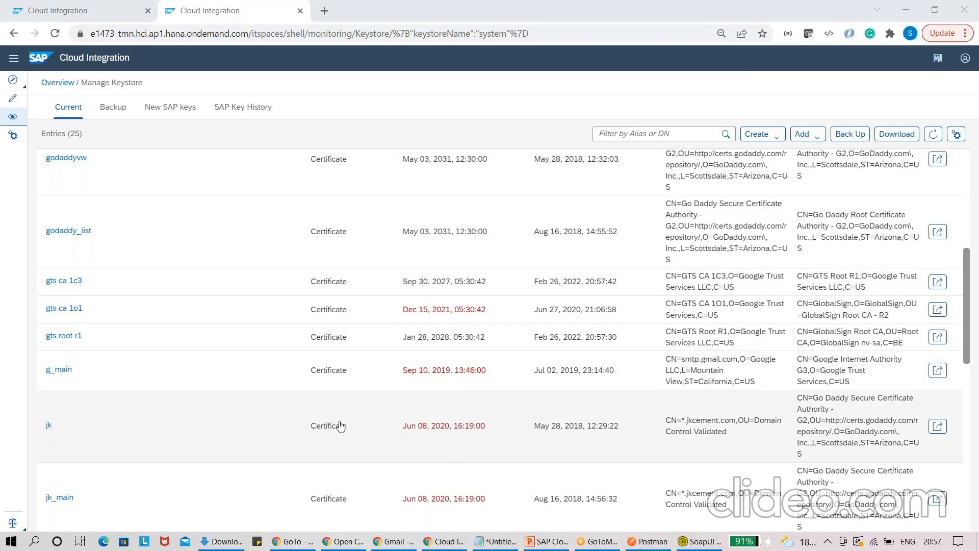
left_click(220, 545)
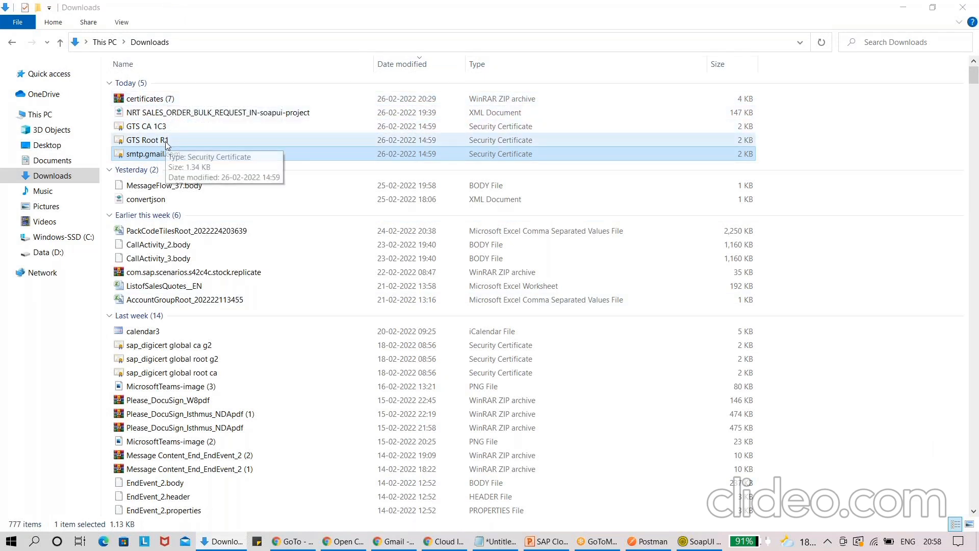
key("alt+Tab")
key("alt+Tab")
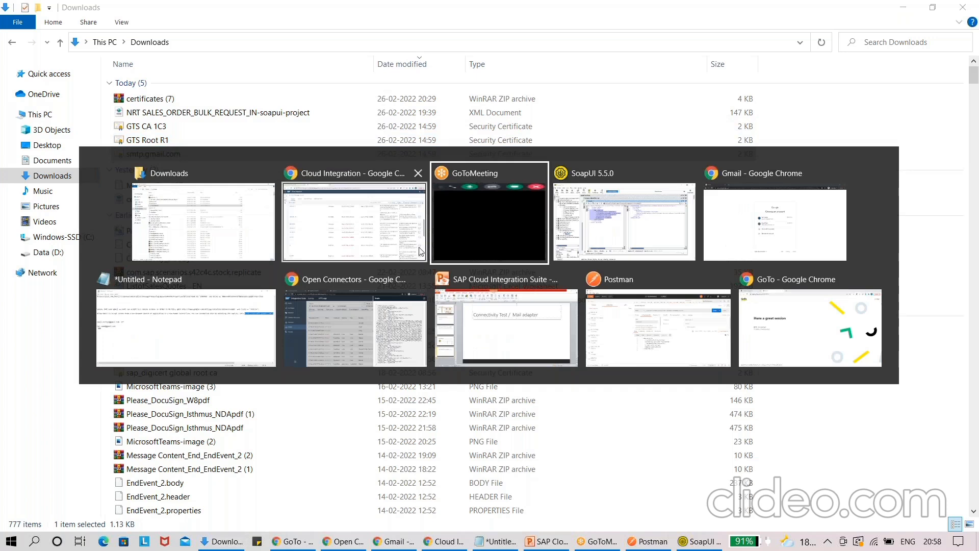
key("alt+Tab")
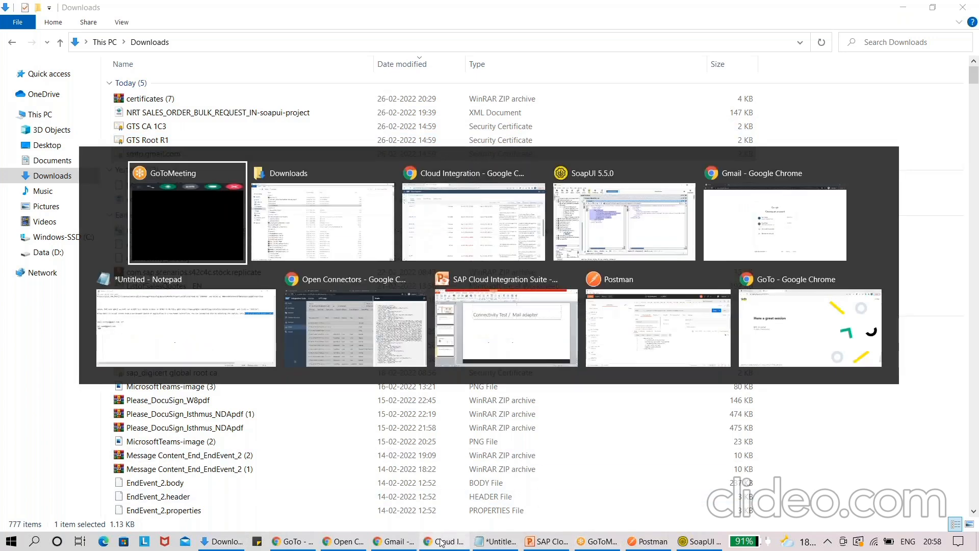
mouse_move(450, 527)
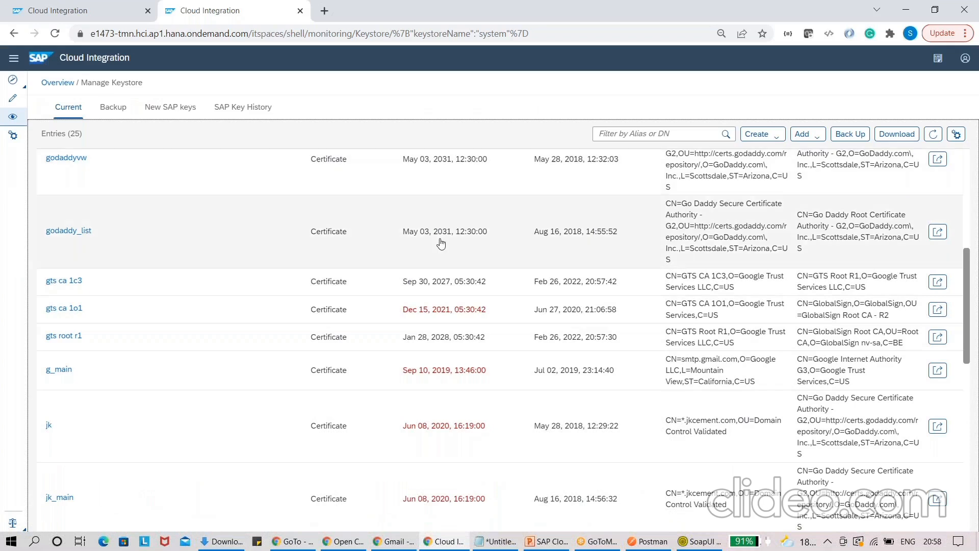
left_click(934, 135)
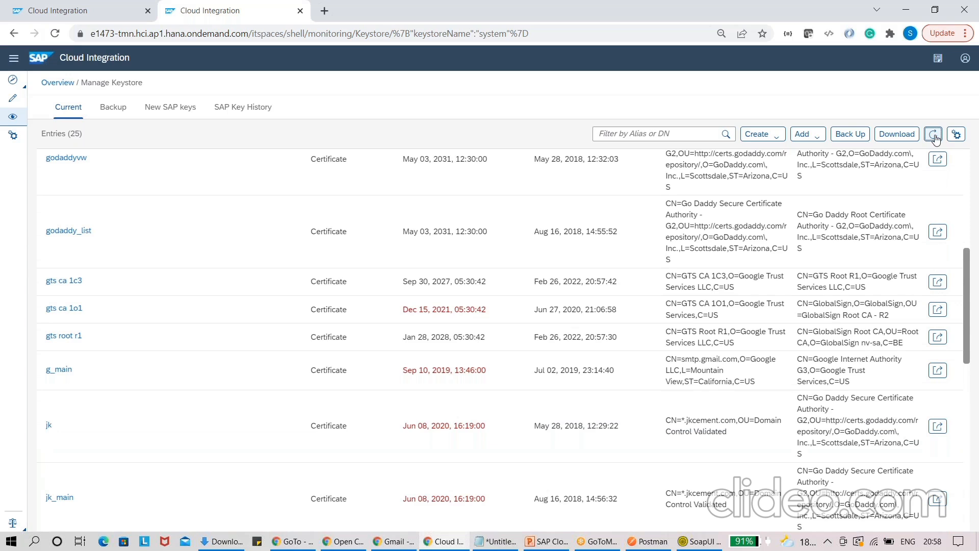
left_click(935, 136)
From the Started monitor tile, open ZCustom First _Exception H in the editor, edit and save it.
left_click(13, 117)
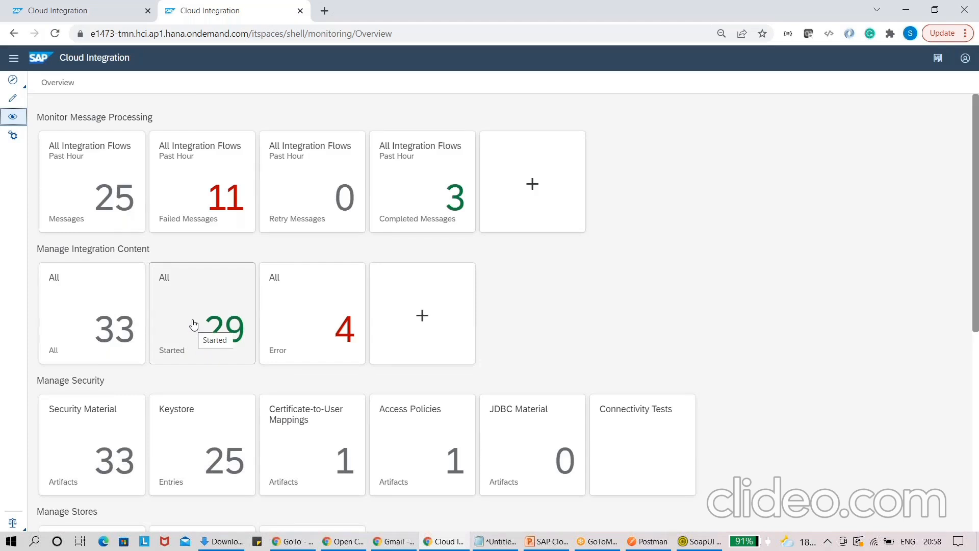
left_click(194, 324)
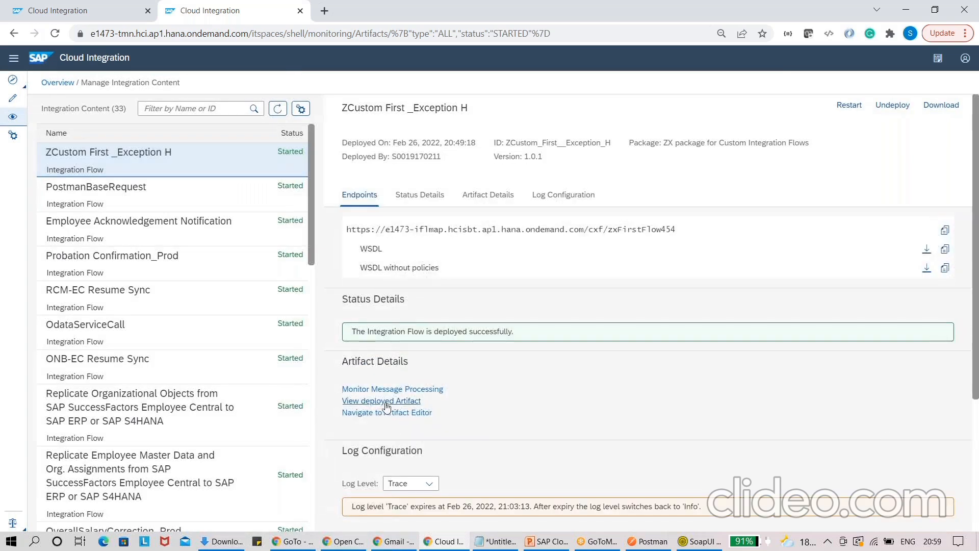
left_click(388, 413)
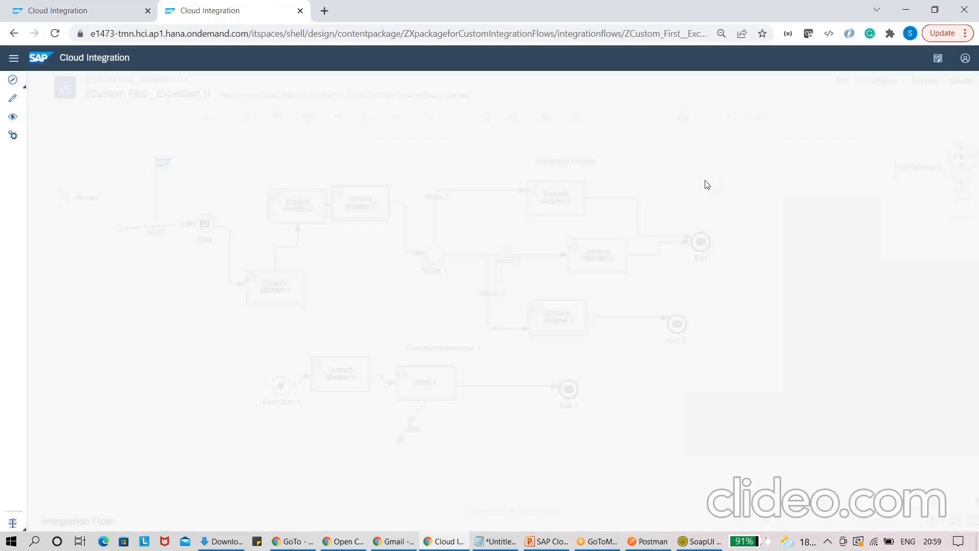
left_click(833, 81)
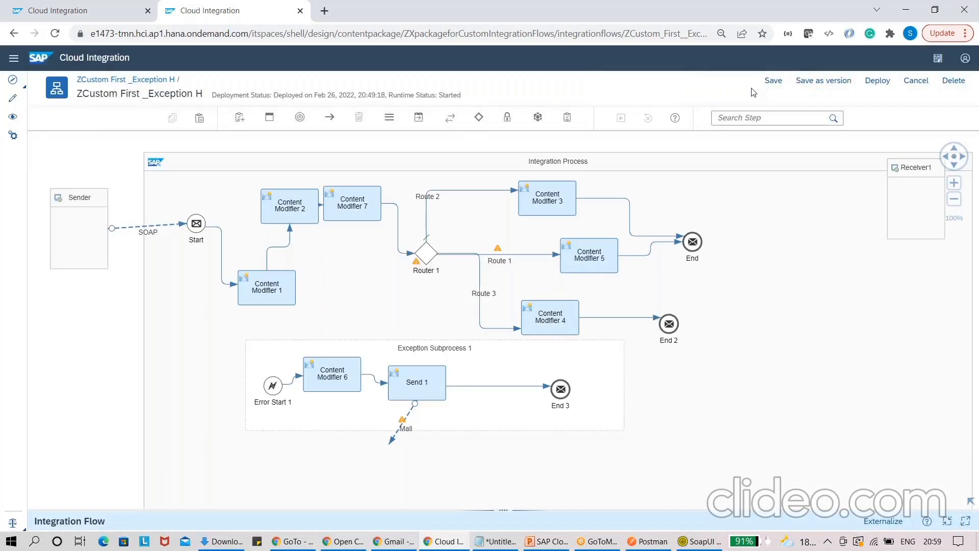
left_click(773, 81)
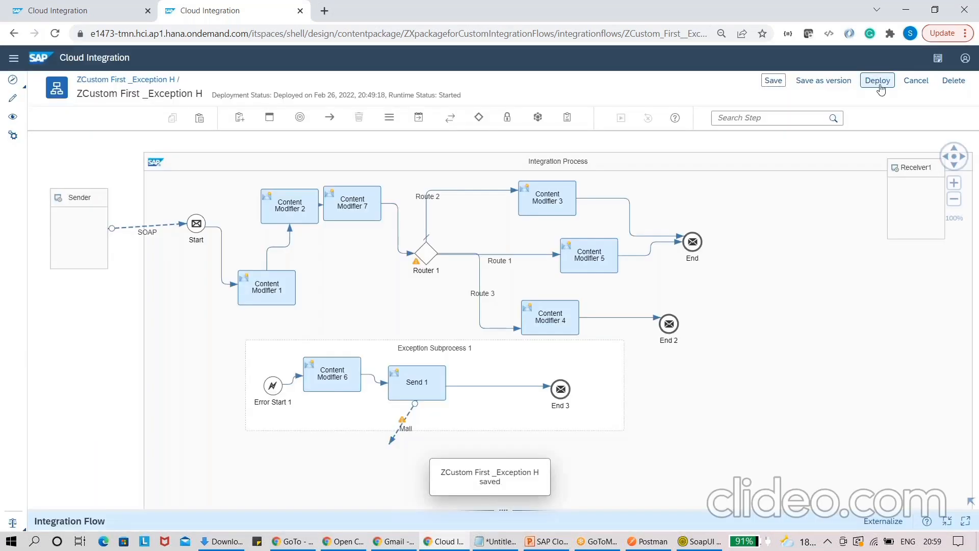
Deploy the ZCustom First _Exception H flow and go back to the monitoring overview.
left_click(878, 80)
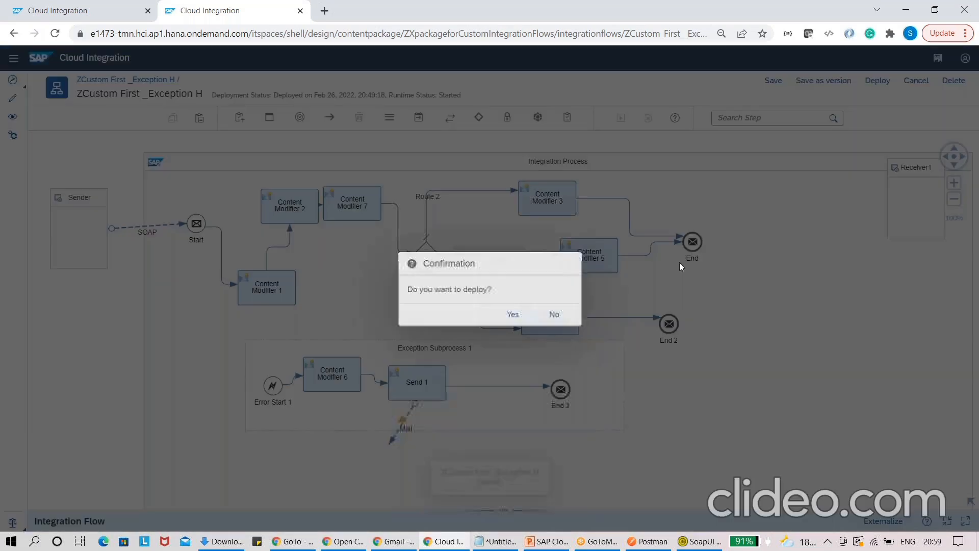
left_click(520, 321)
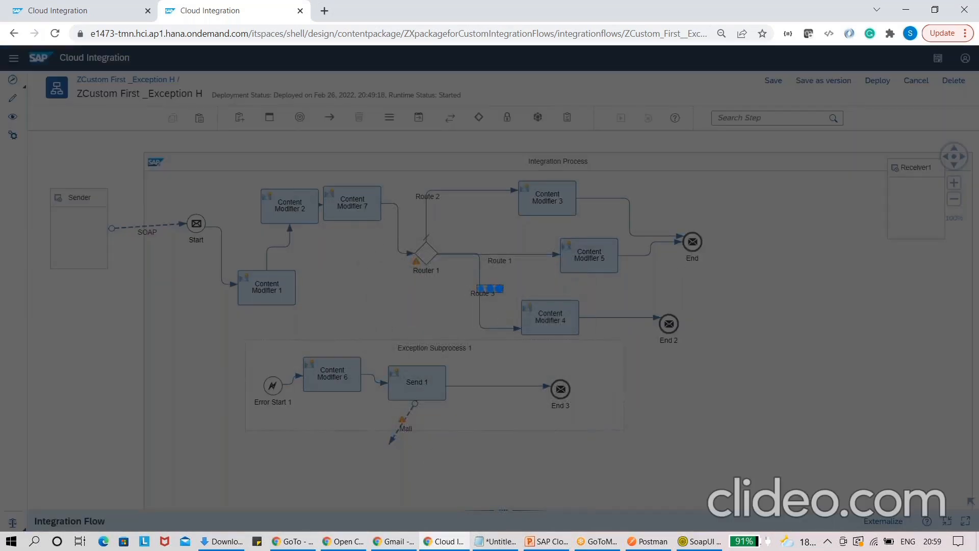
left_click(571, 315)
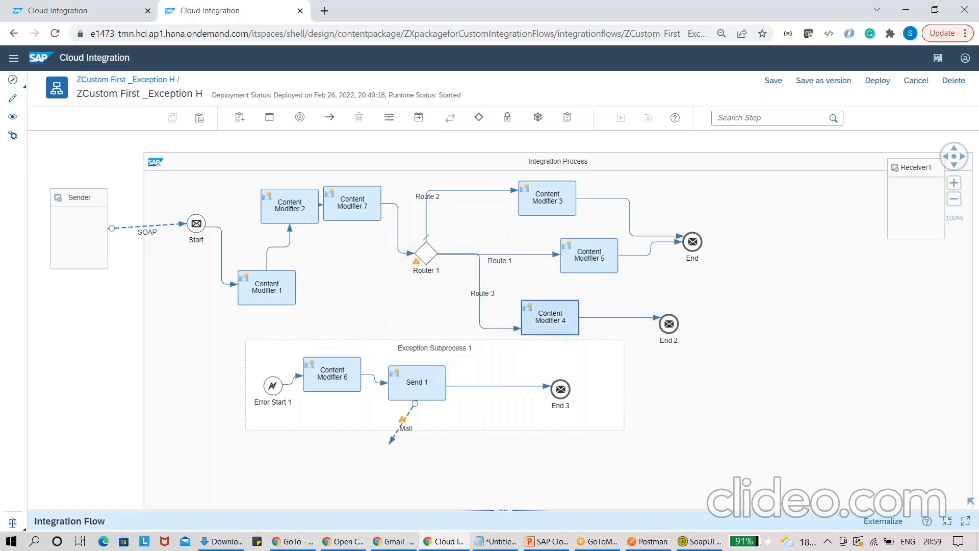
left_click(13, 116)
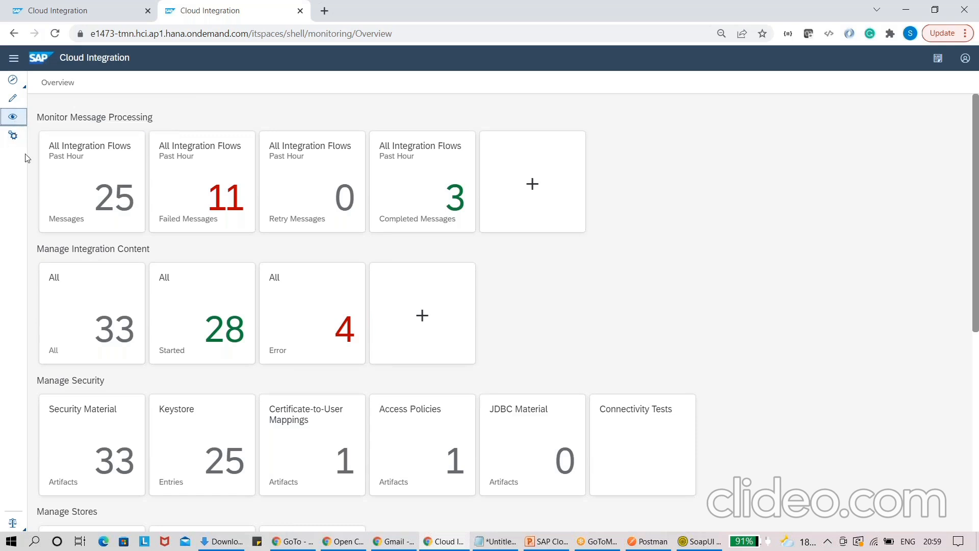
Filter the keystore entries by 'dig' to list only the four DigiCert entries.
left_click(208, 452)
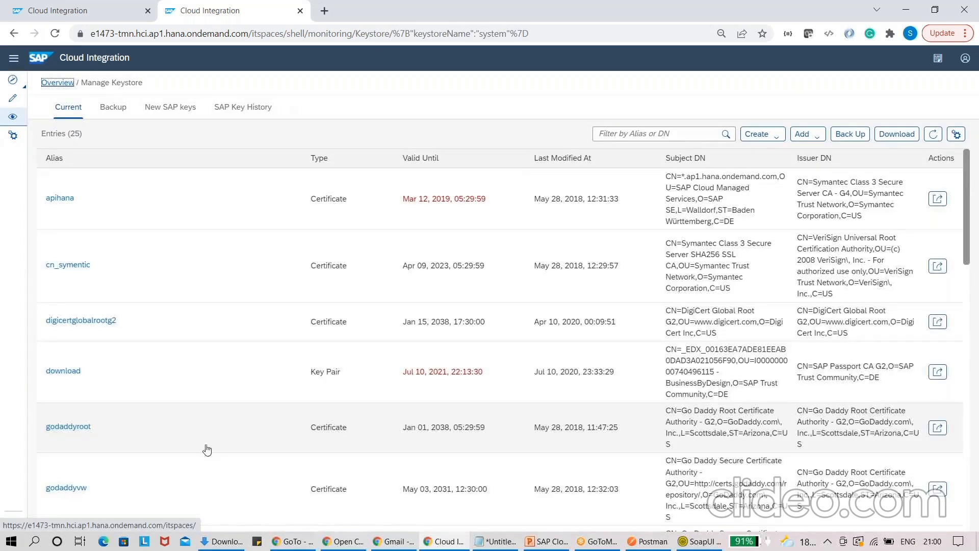
left_click(672, 133)
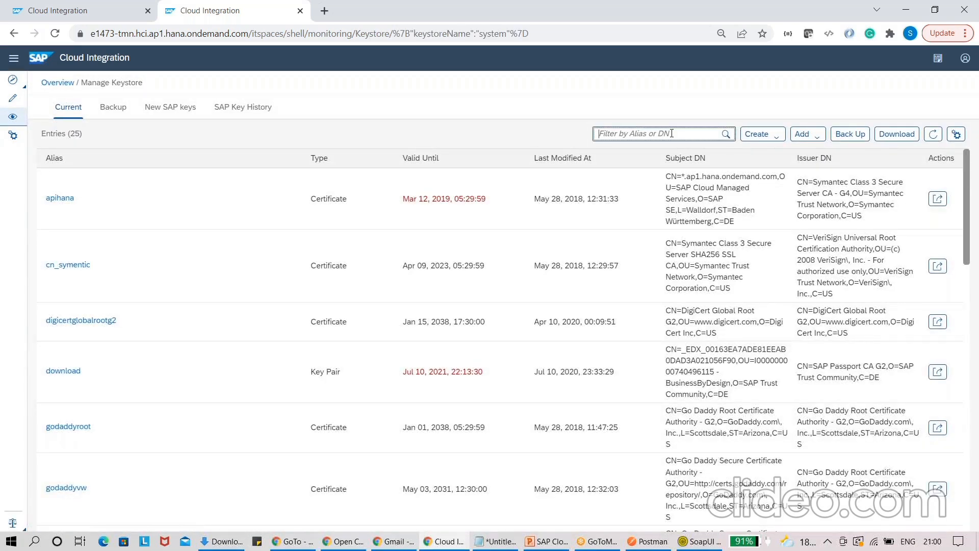
type("AP CL")
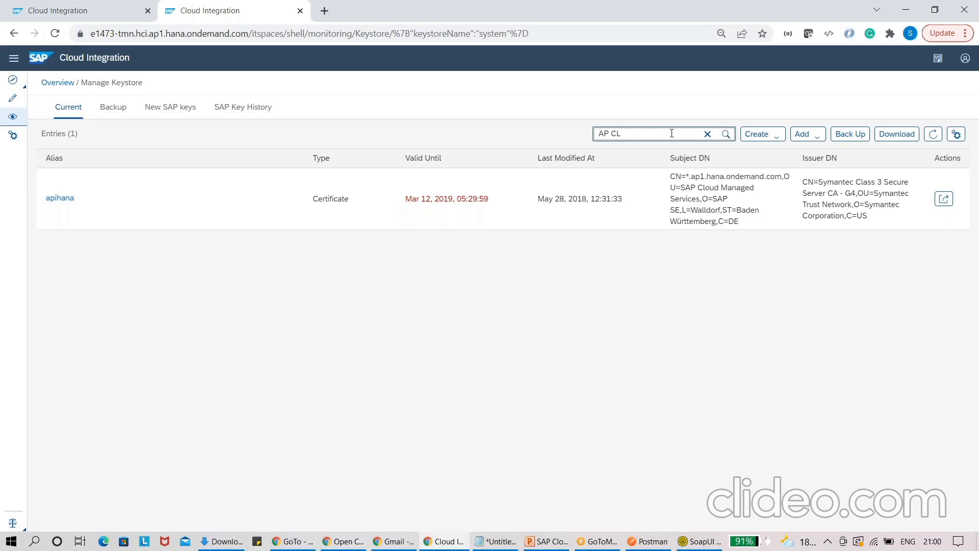
key("BackSpace")
key("BackSpace")
key("BackSpace")
key("BackSpace")
type("AP")
key("BackSpace")
key("BackSpace")
key("BackSpace")
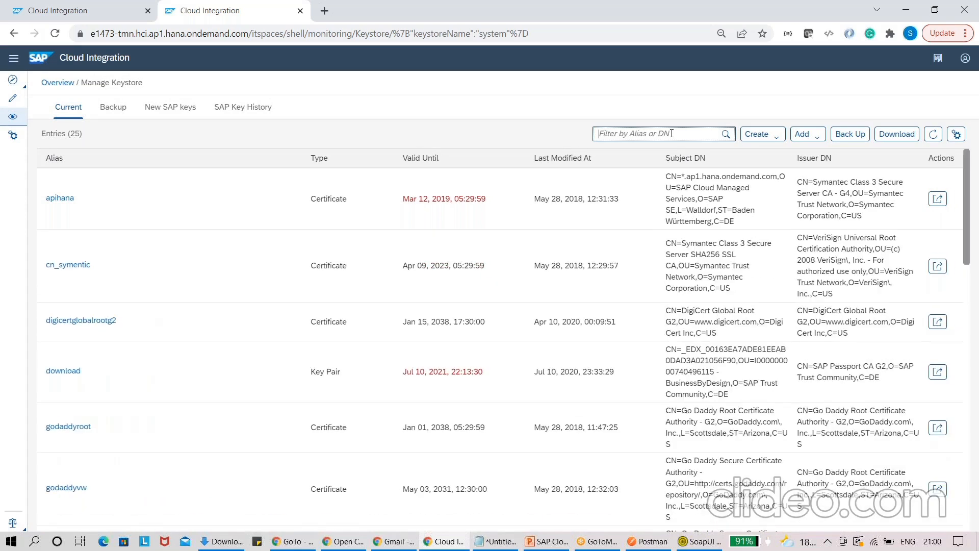
type("SAP C")
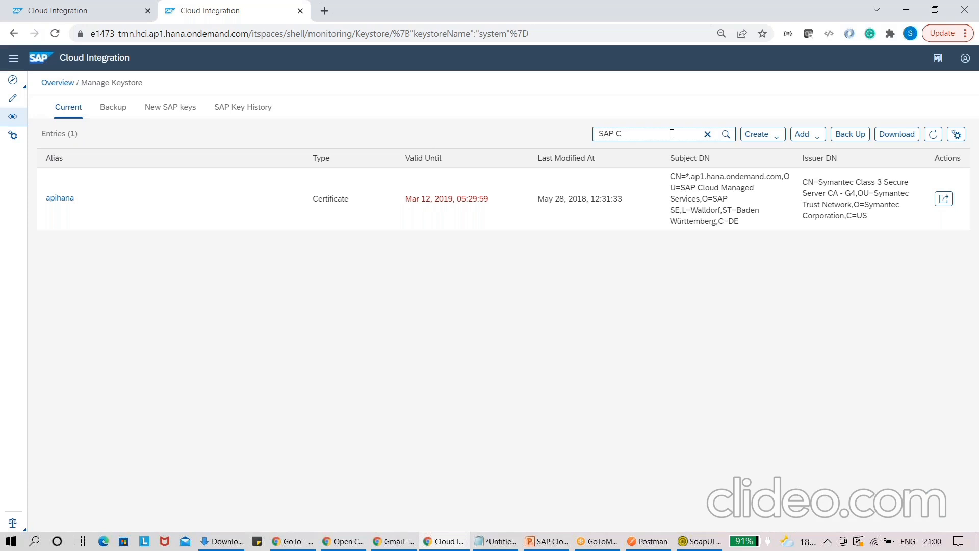
key("BackSpace")
key("BackSpace")
key("BackSpace")
key("BackSpace")
key("BackSpace")
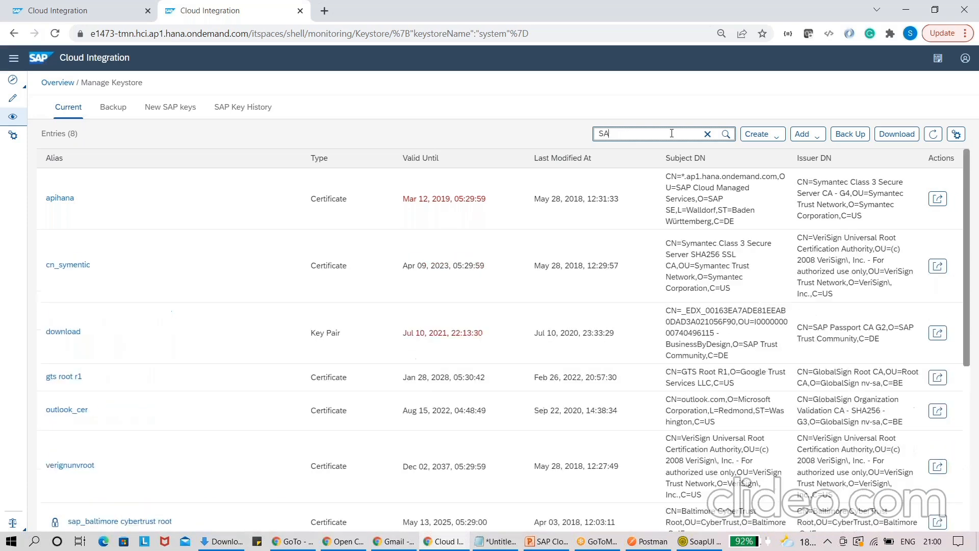
type("dig")
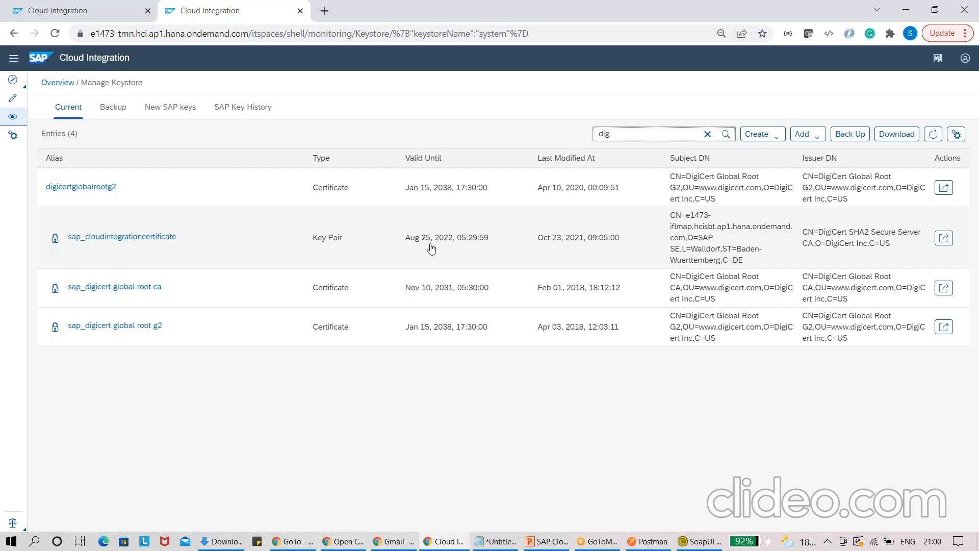
Inspect sap_cloudintegrationcertificate's fingerprints for each certificate in its DigiCert chain.
left_click(149, 244)
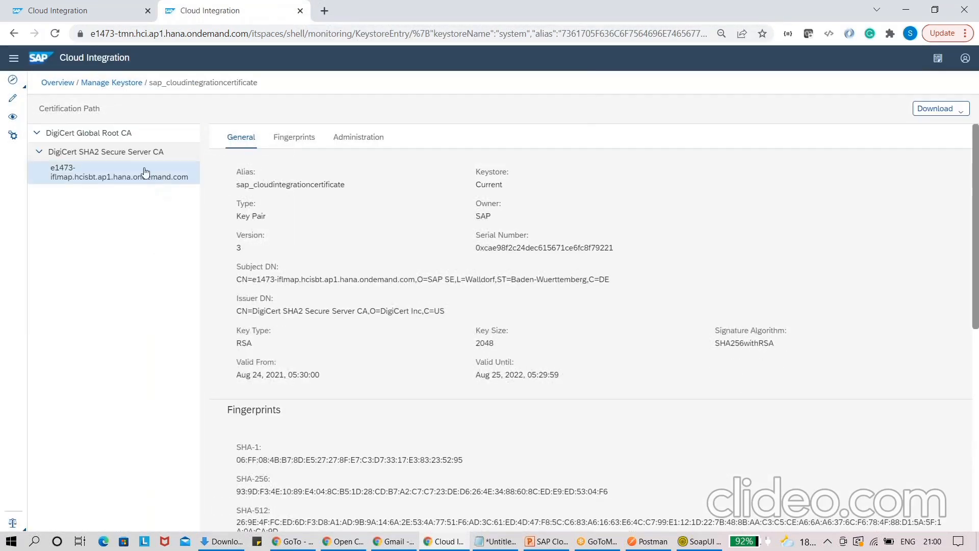
left_click(293, 147)
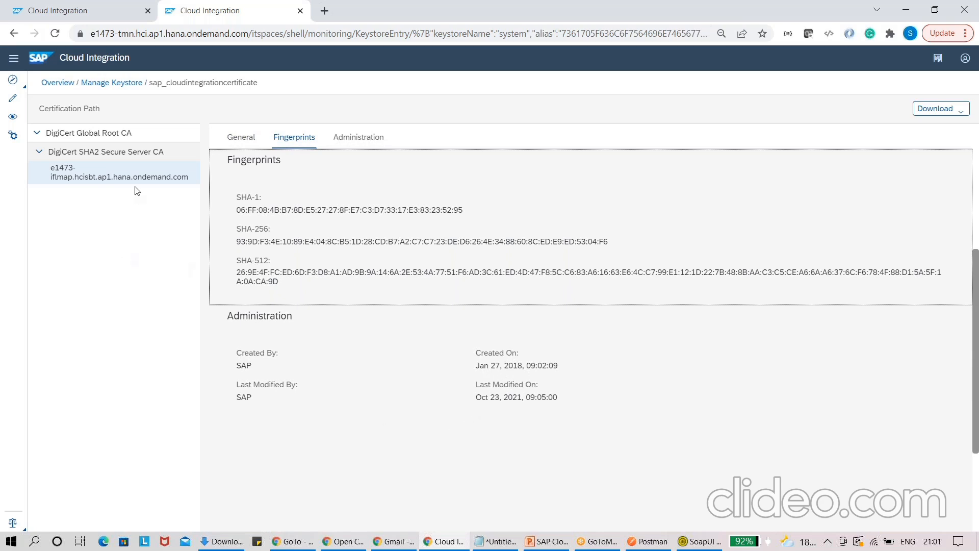
left_click(136, 152)
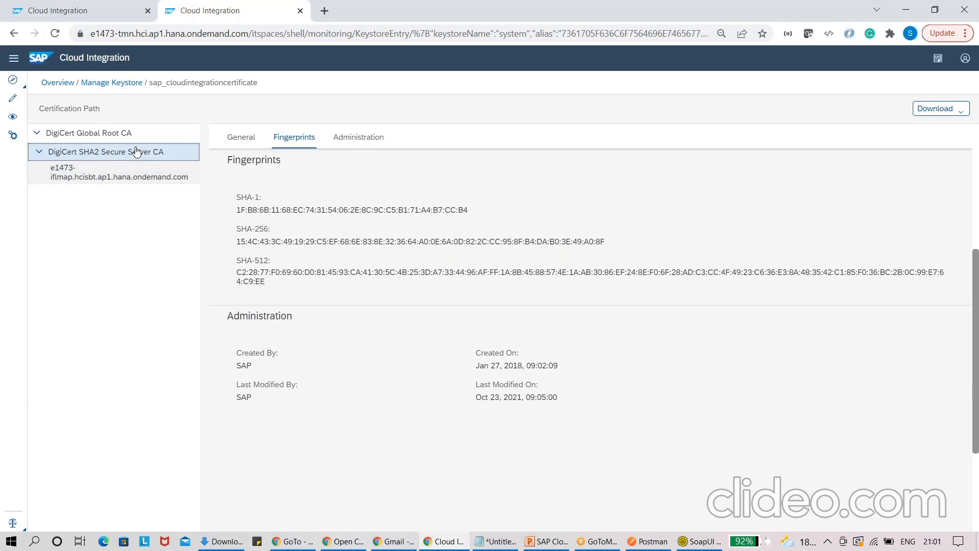
left_click(131, 133)
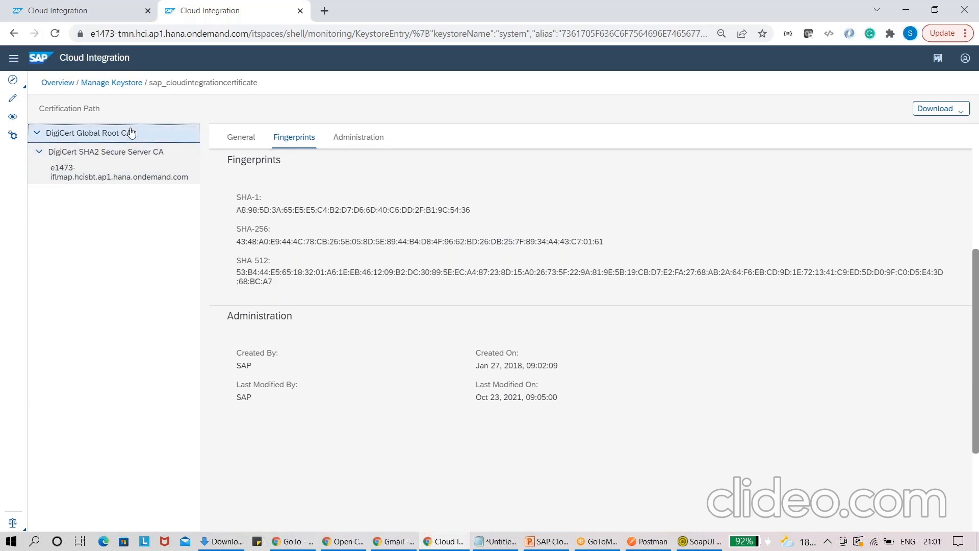
left_click(144, 154)
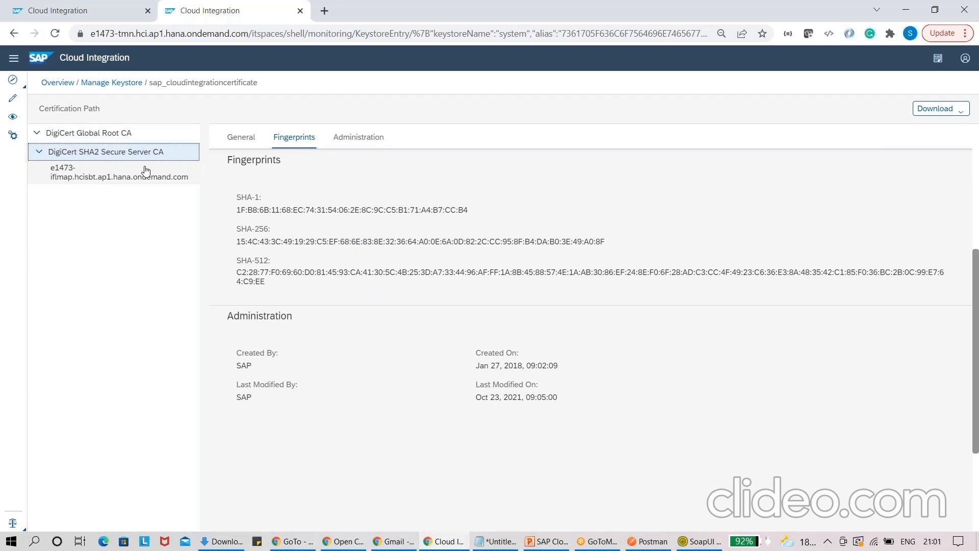
left_click(145, 177)
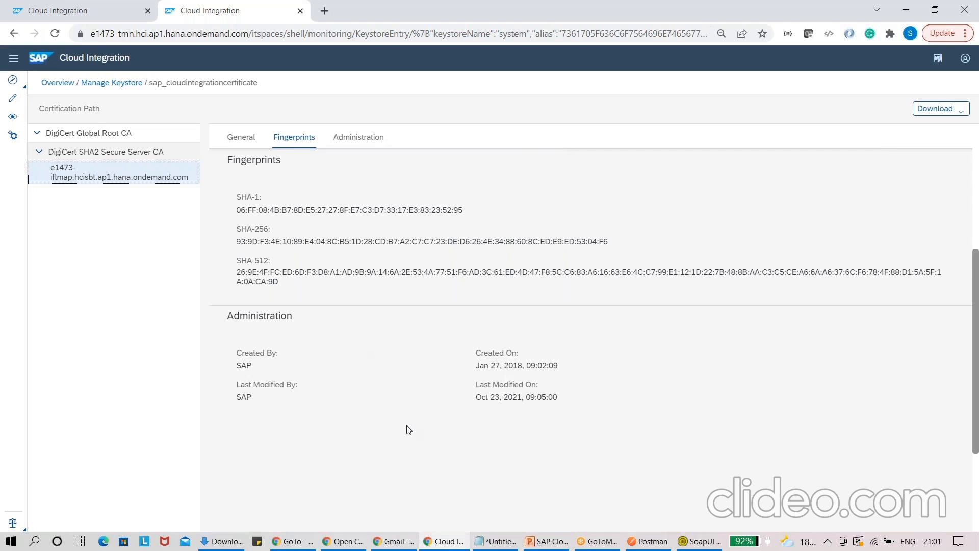
Switch between the CPI browser tabs and restore the browser window to a smaller size.
left_click(84, 4)
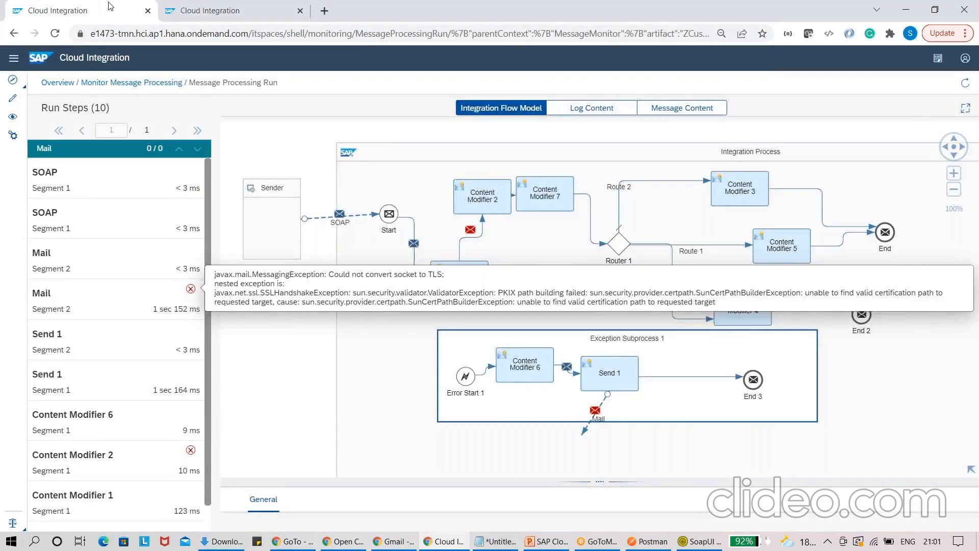
left_click(240, 12)
left_click_drag(668, 7, 687, 44)
Open the SAP crm.ondemand.com logon page in a new tab and view its connection security.
left_click(343, 49)
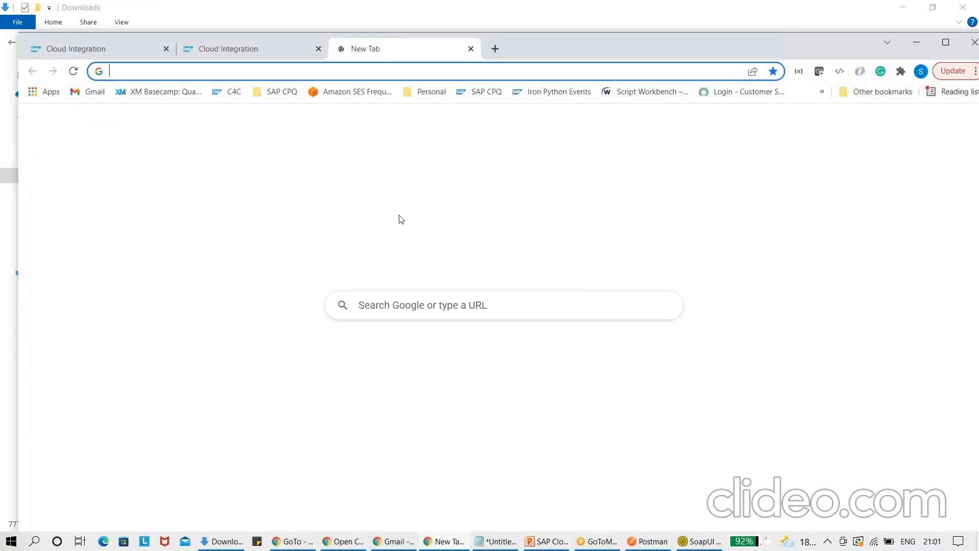
left_click(499, 355)
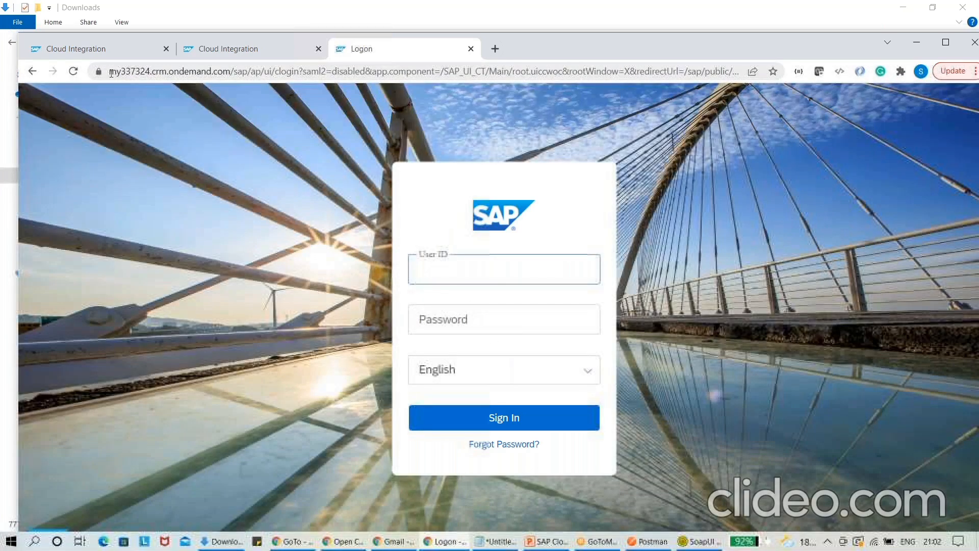
left_click(98, 72)
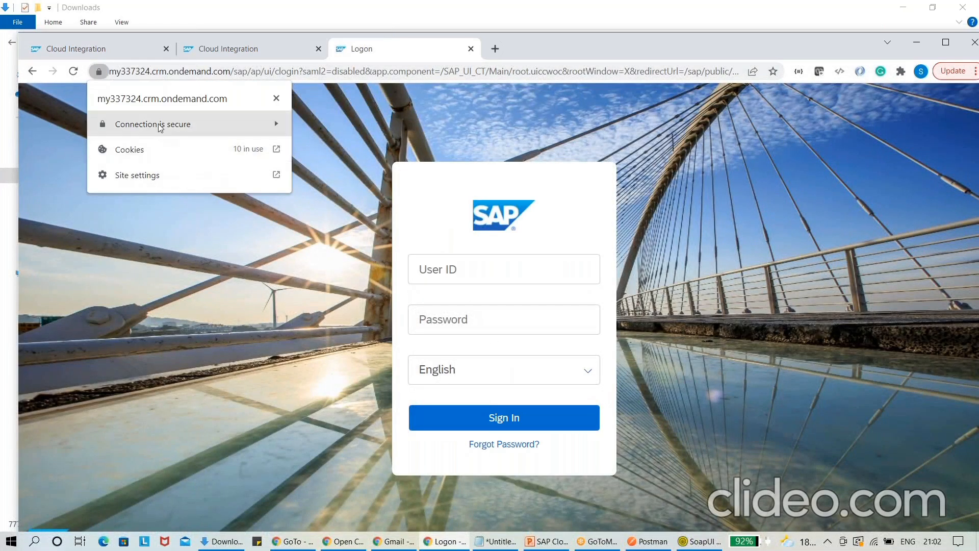
left_click(98, 72)
left_click(99, 72)
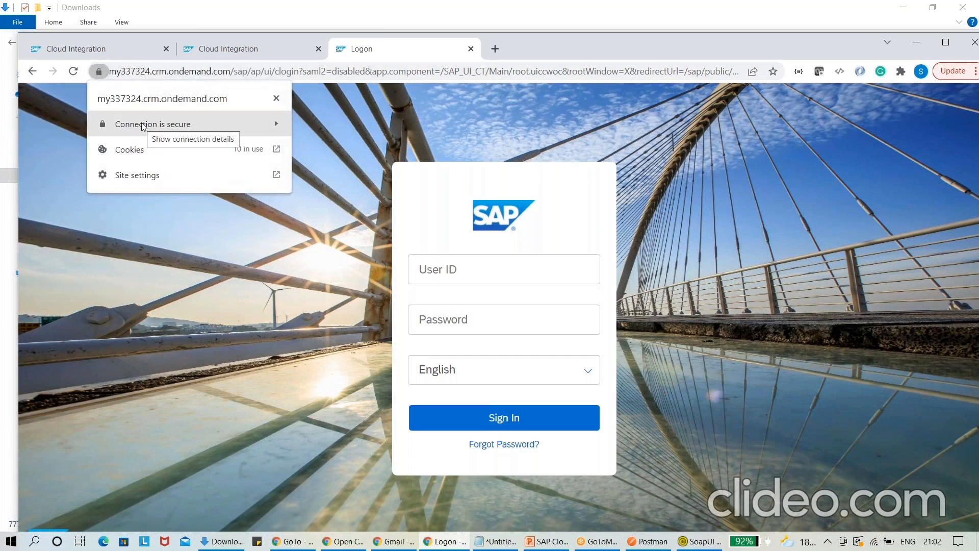
left_click(142, 125)
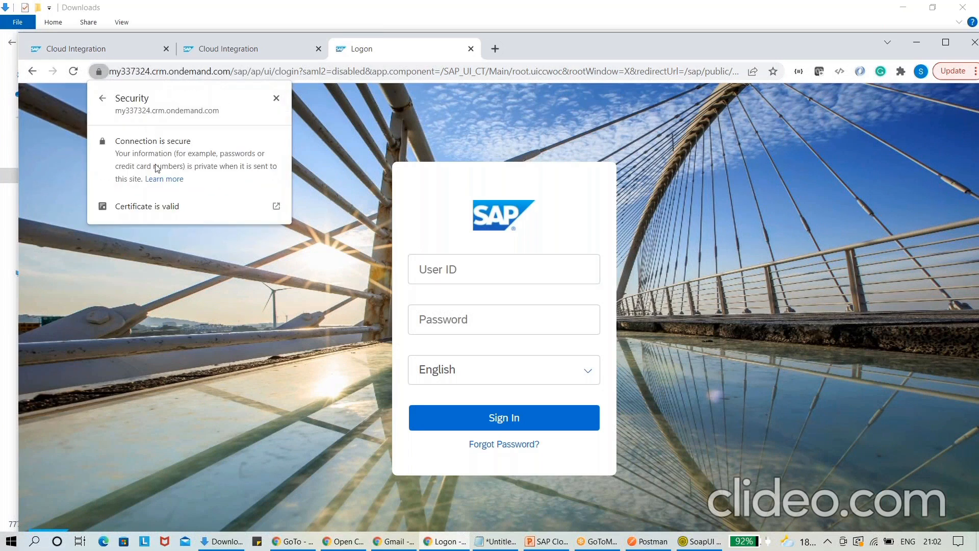
Review the site's DigiCert certificate details and certification path, then close the viewer.
left_click(170, 206)
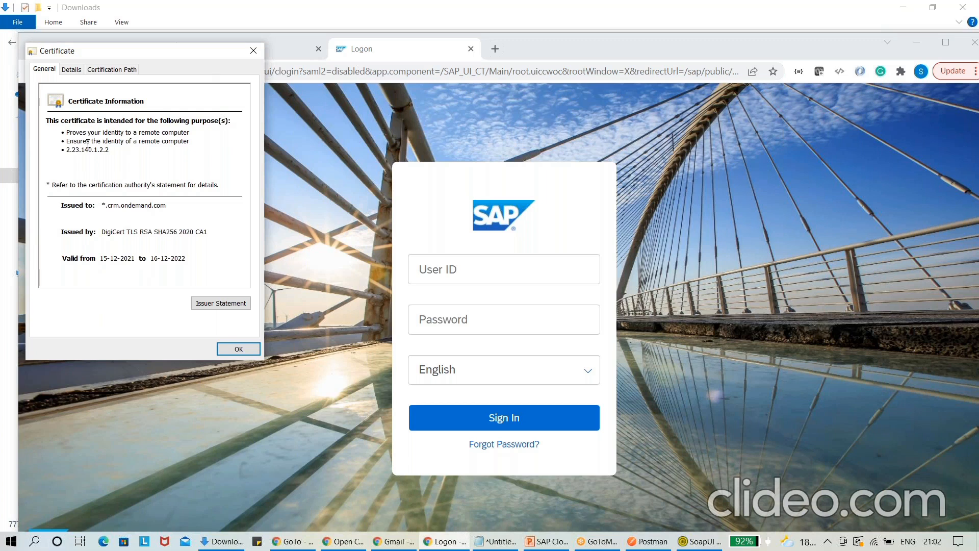
key("XF86MonBrightnessDown")
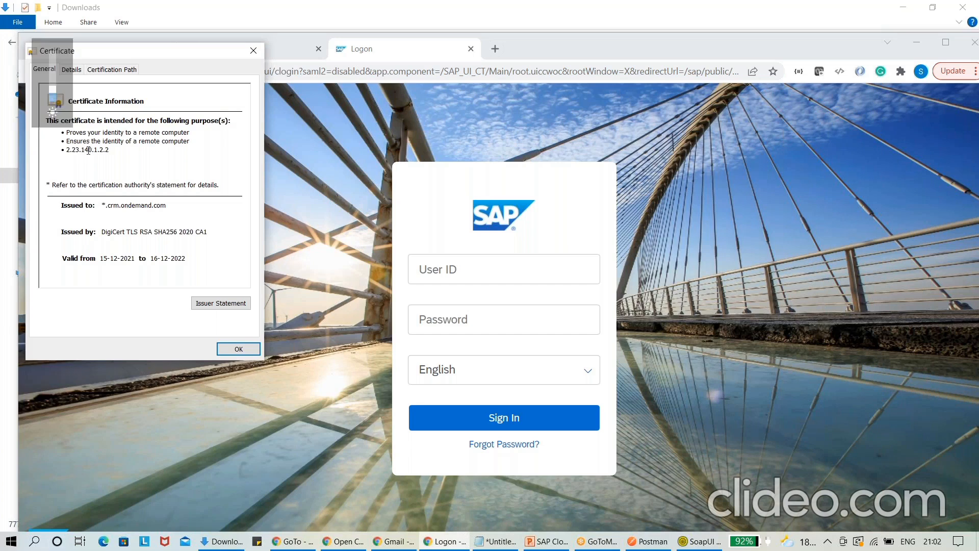
left_click(72, 69)
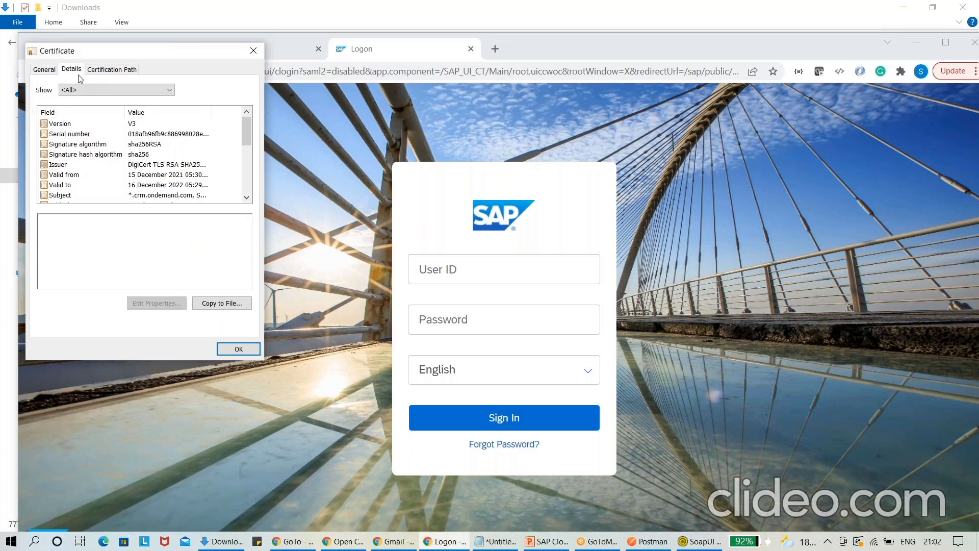
left_click(45, 70)
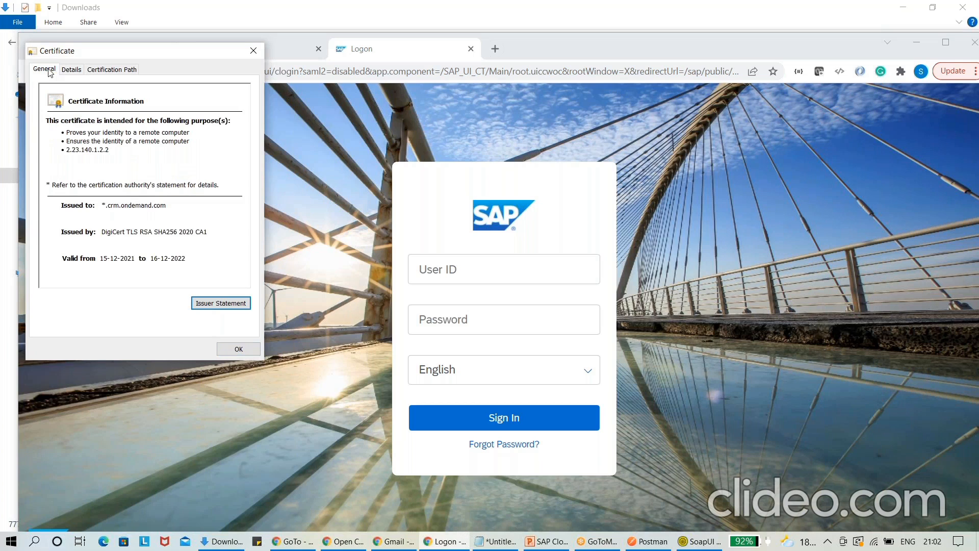
left_click(77, 70)
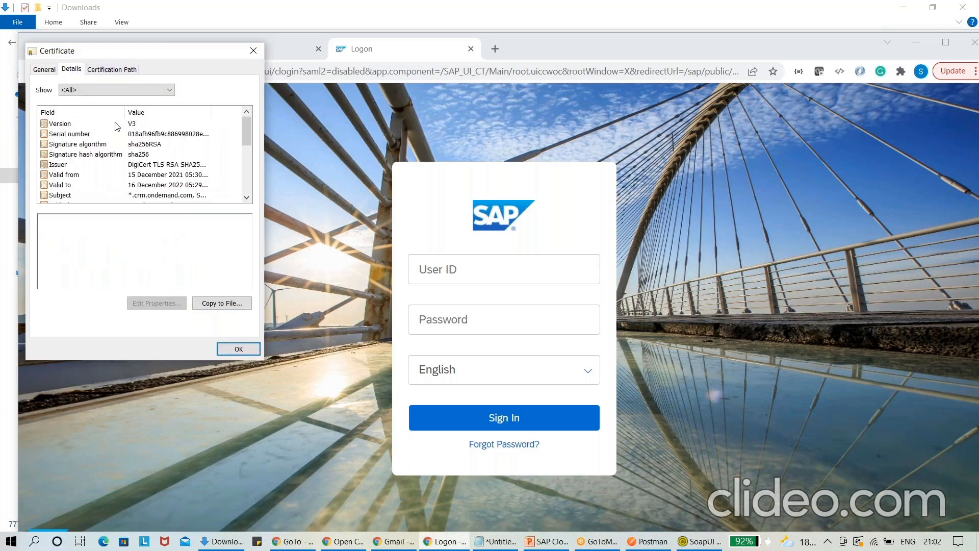
left_click_drag(245, 136, 246, 155)
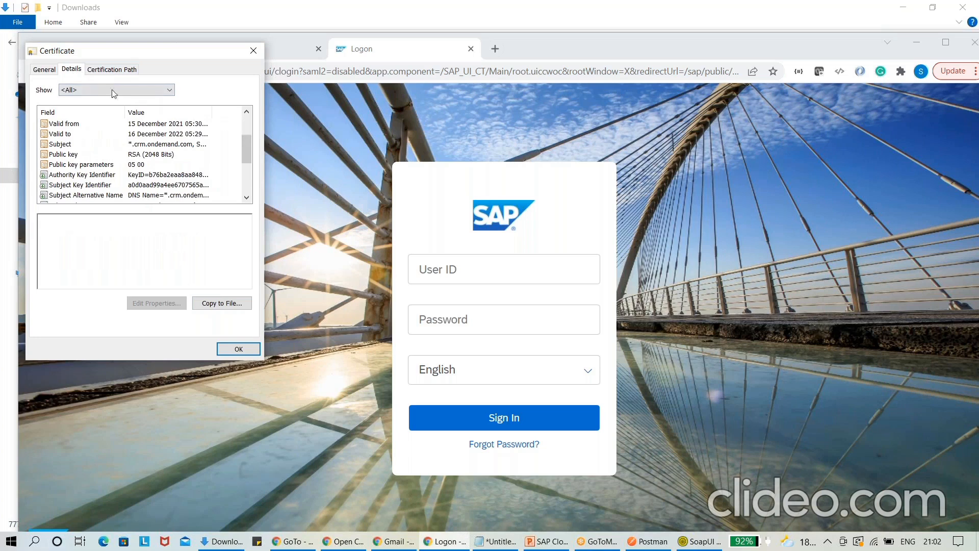
left_click(117, 70)
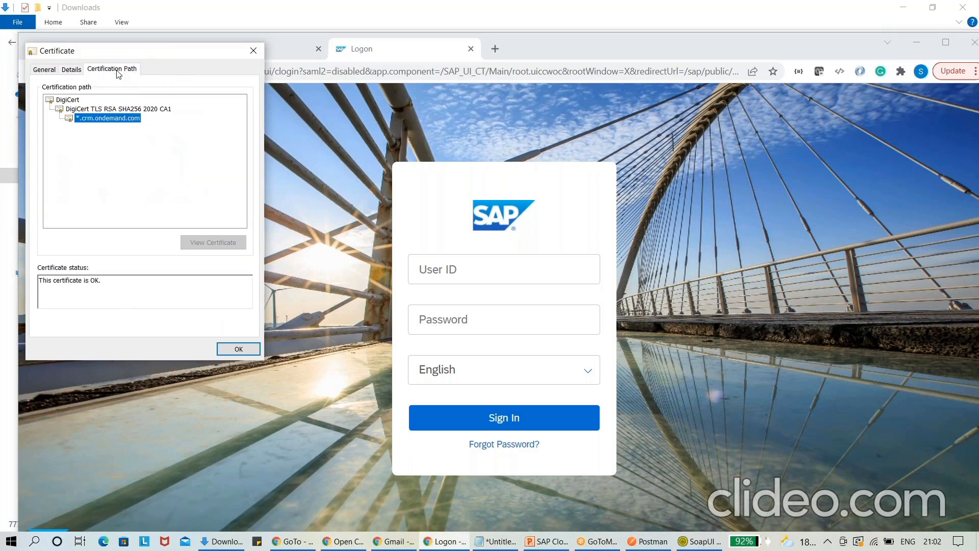
left_click(255, 51)
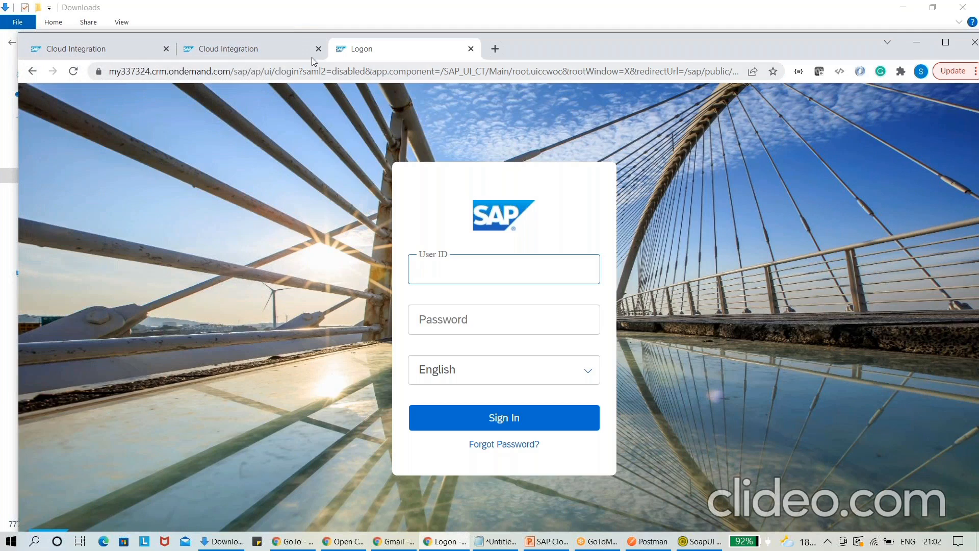
Filter message monitoring to the ZCustom First _Exception H artifact, then bring SoapUI forward.
left_click(280, 53)
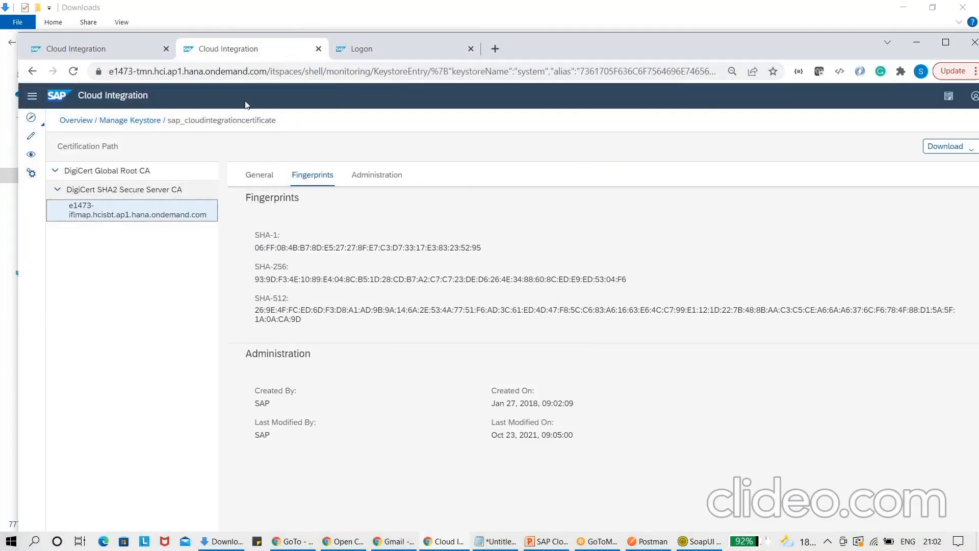
left_click(120, 51)
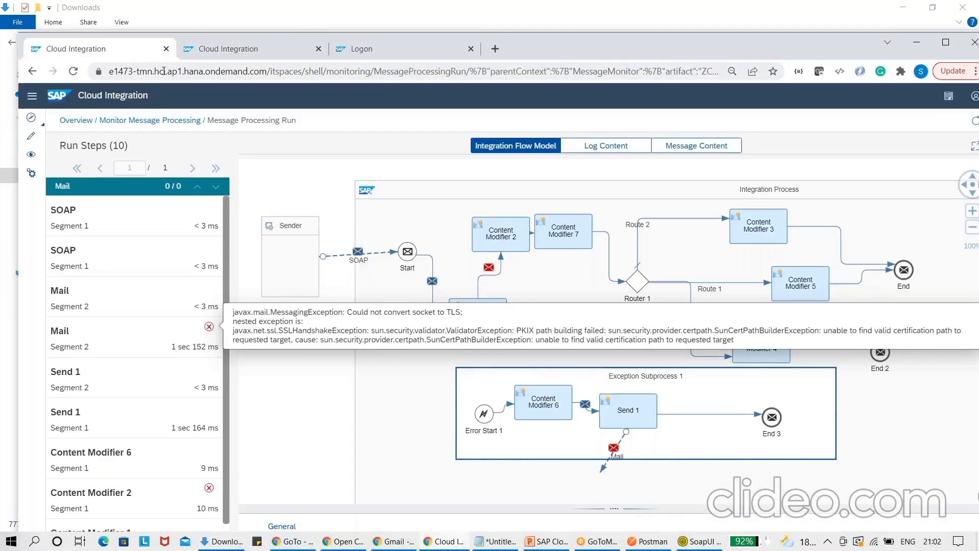
left_click(237, 48)
left_click(32, 157)
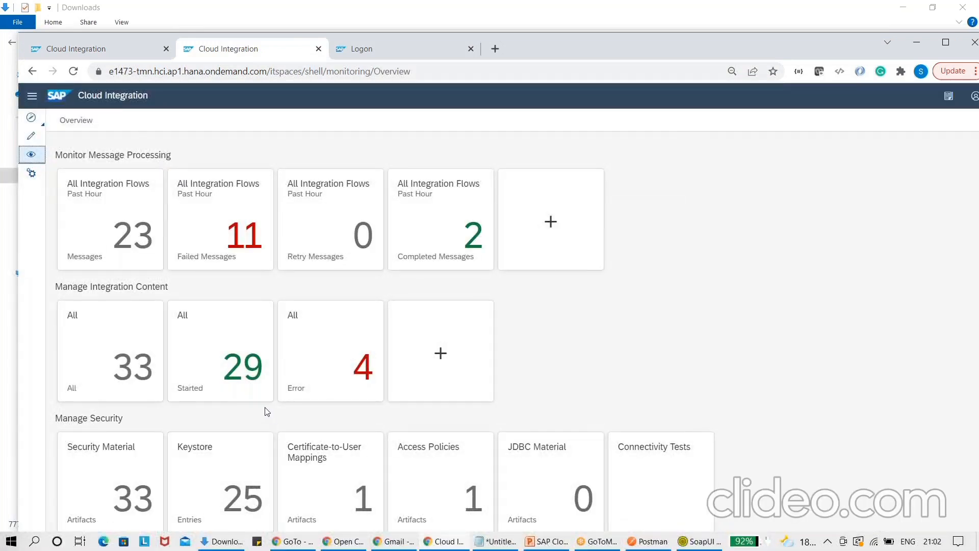
left_click(220, 368)
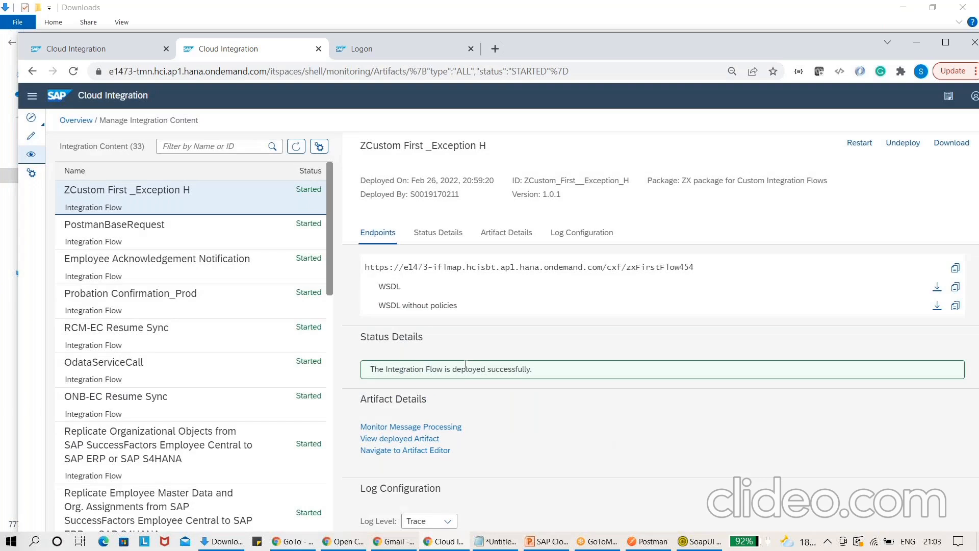
left_click(430, 428)
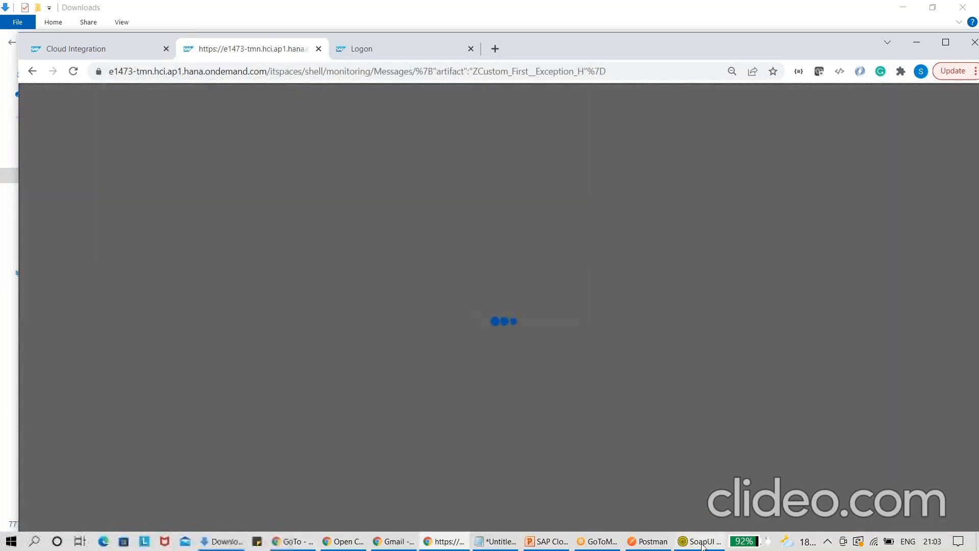
left_click(699, 541)
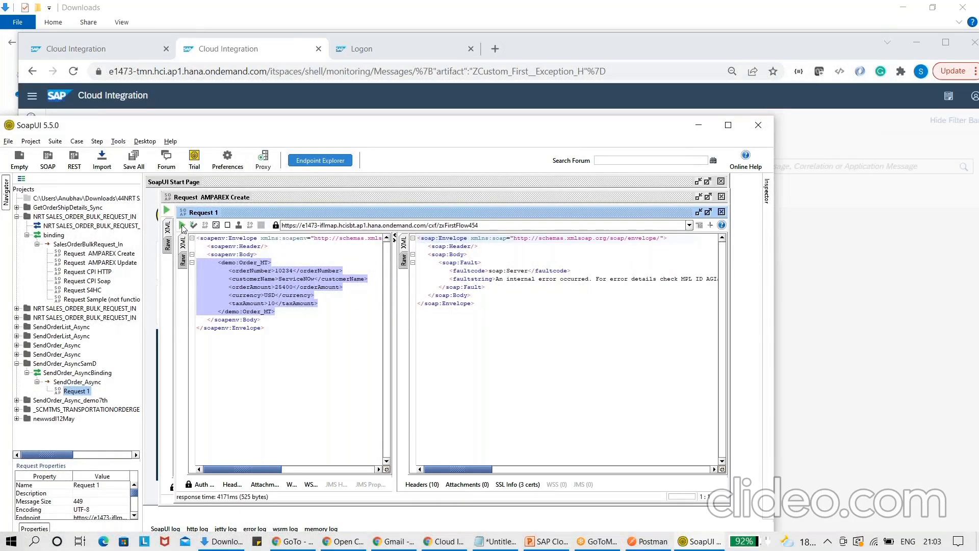
Send the order 10234 request from SoapUI and refresh the CPI message monitor.
left_click(181, 225)
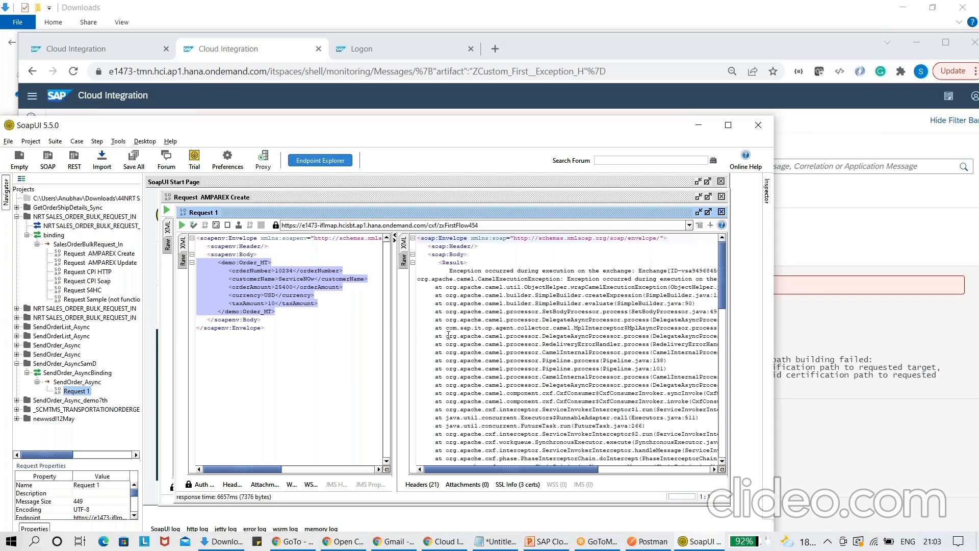
left_click(698, 125)
left_click(318, 223)
Open the newest message's trace and pan to the exception subprocess.
left_click(287, 283)
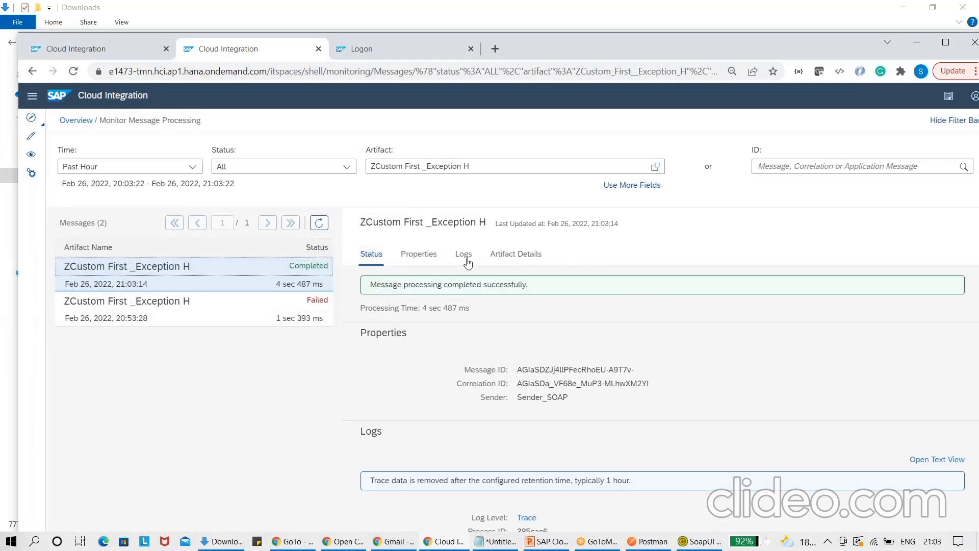
left_click(515, 253)
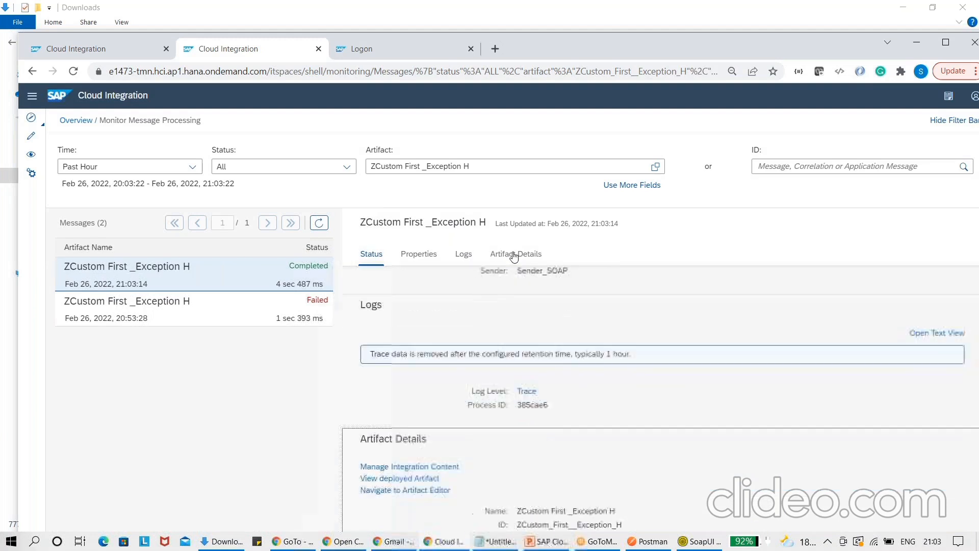
left_click(462, 253)
left_click(527, 364)
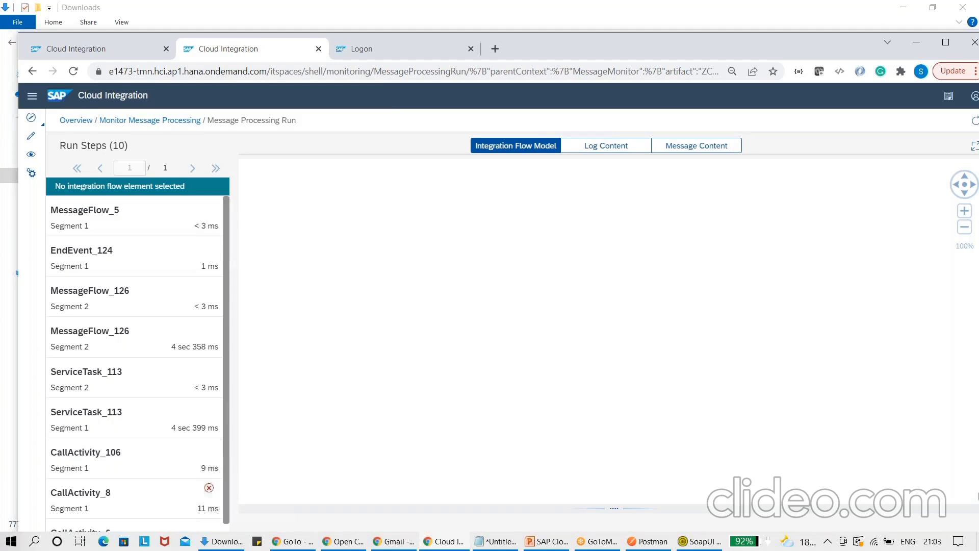
left_click_drag(677, 460, 667, 401)
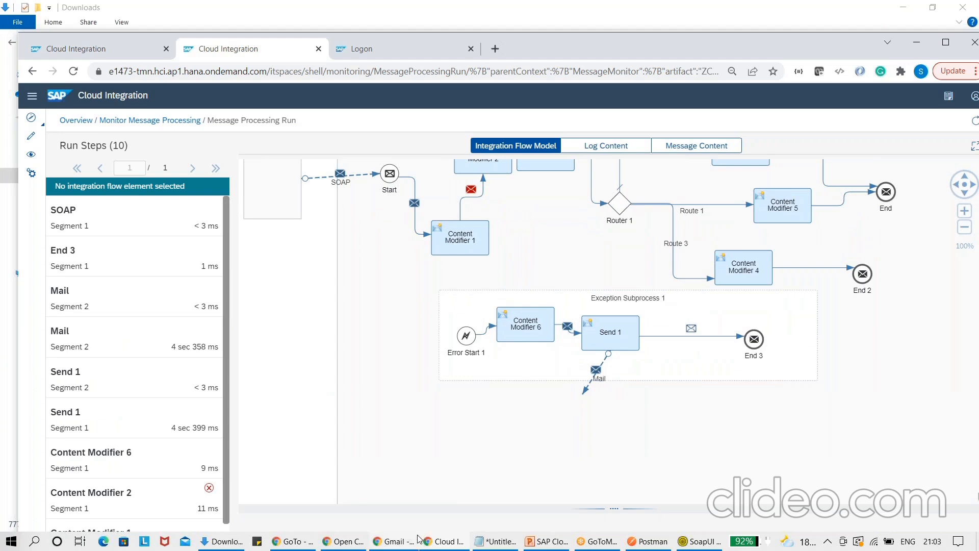
left_click(399, 544)
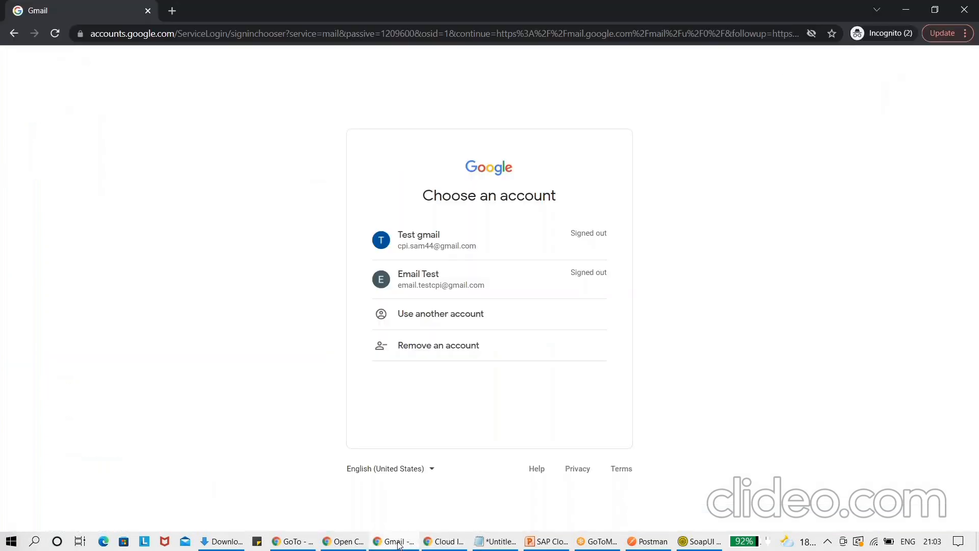
Sign in to Gmail with the test account, using the password kept in the notes.
left_click(491, 247)
left_click(502, 541)
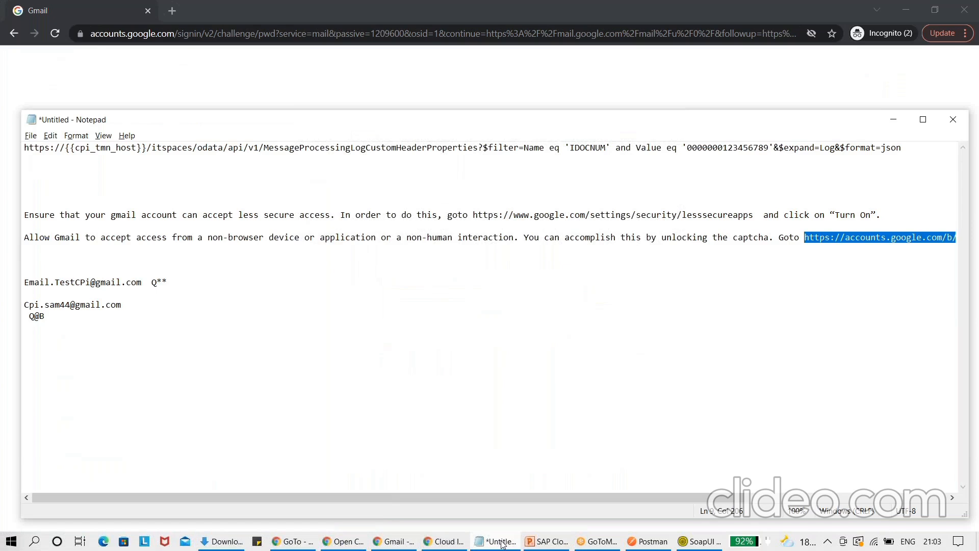
left_click(501, 543)
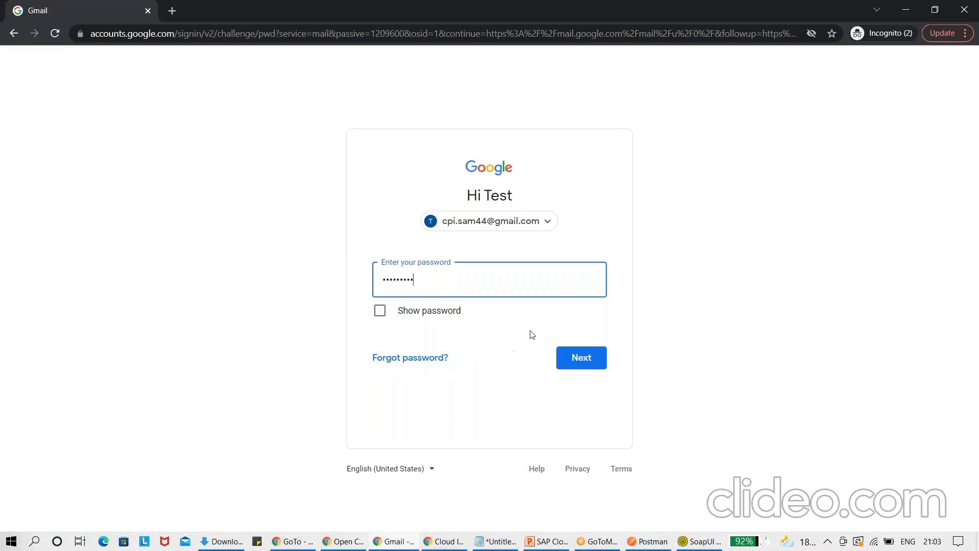
left_click(582, 361)
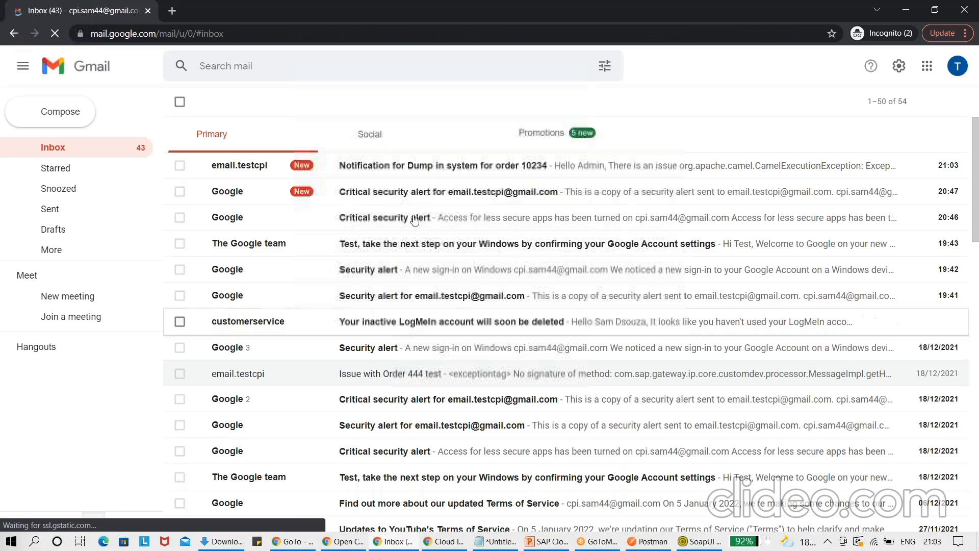
Open the 'Notification for Dump in system for order 10234' email and select its subject.
left_click(394, 175)
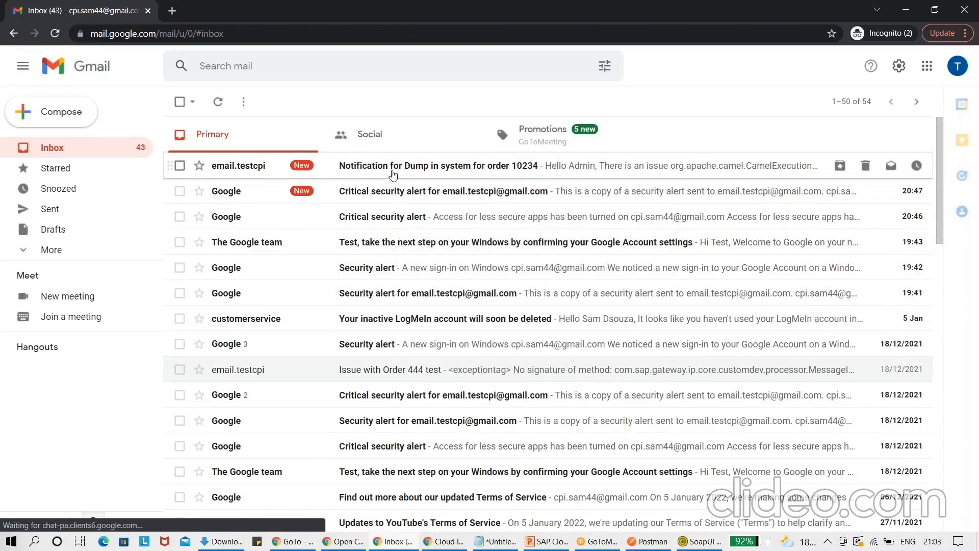
left_click_drag(238, 140, 447, 143)
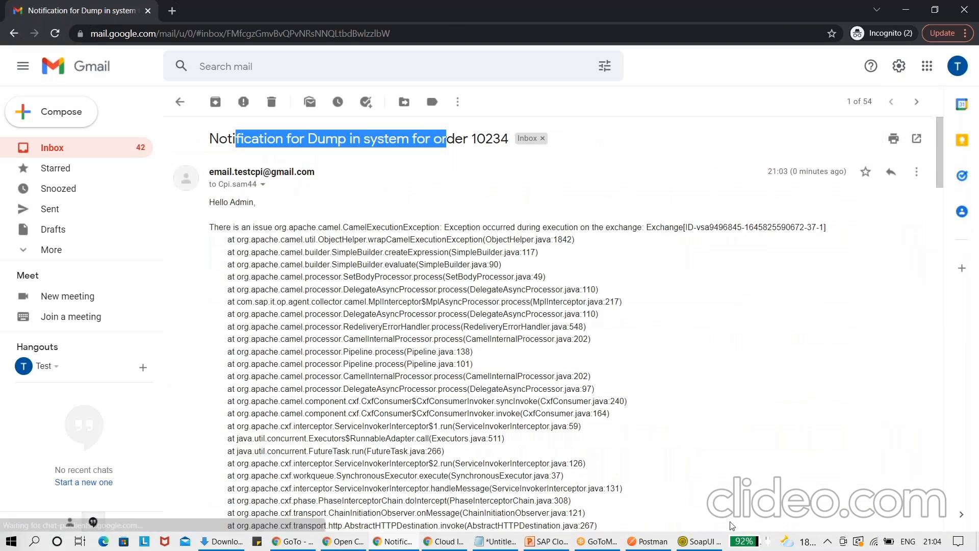
left_click(699, 538)
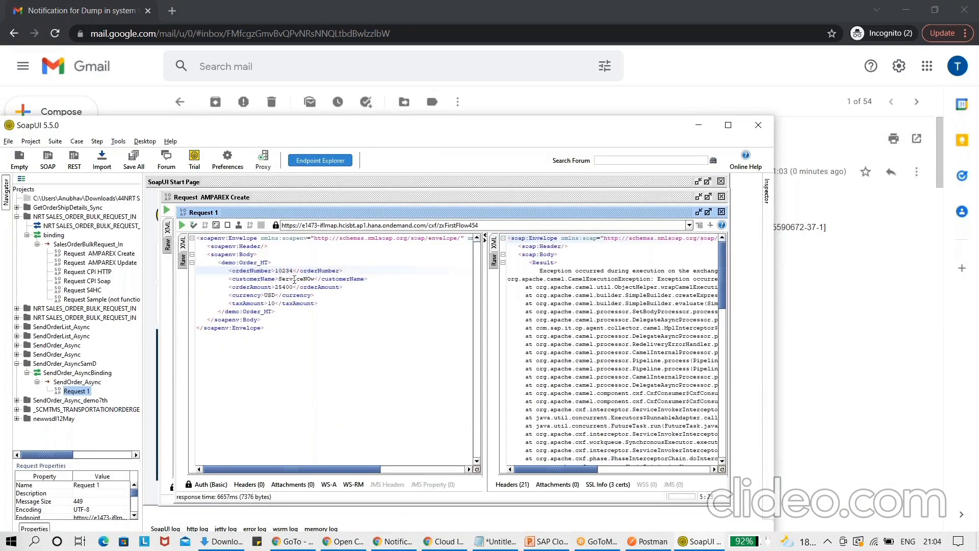
Change the request's orderNumber to 10237, resend it, and return to the Gmail inbox.
left_click(293, 270)
key("BackSpace")
type("7")
left_click(182, 225)
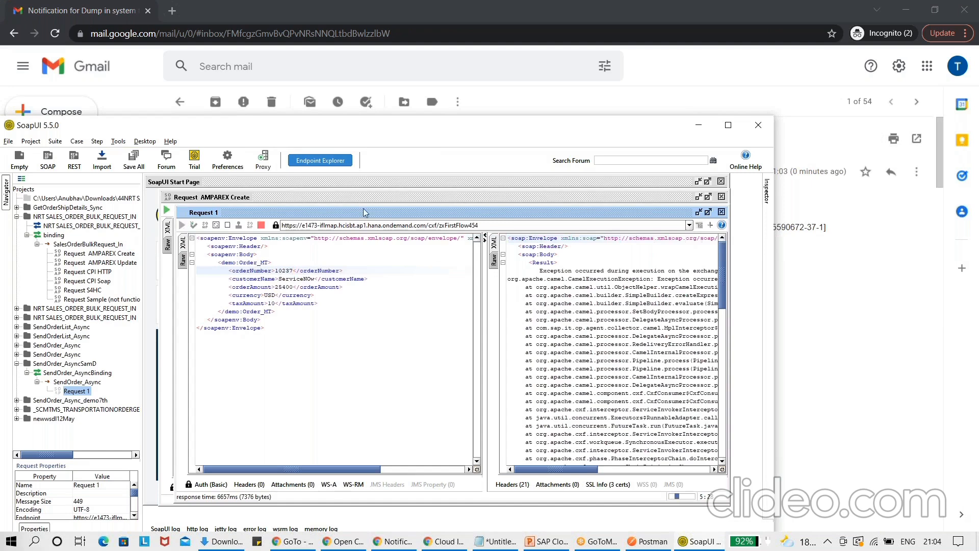
left_click(699, 125)
left_click(52, 147)
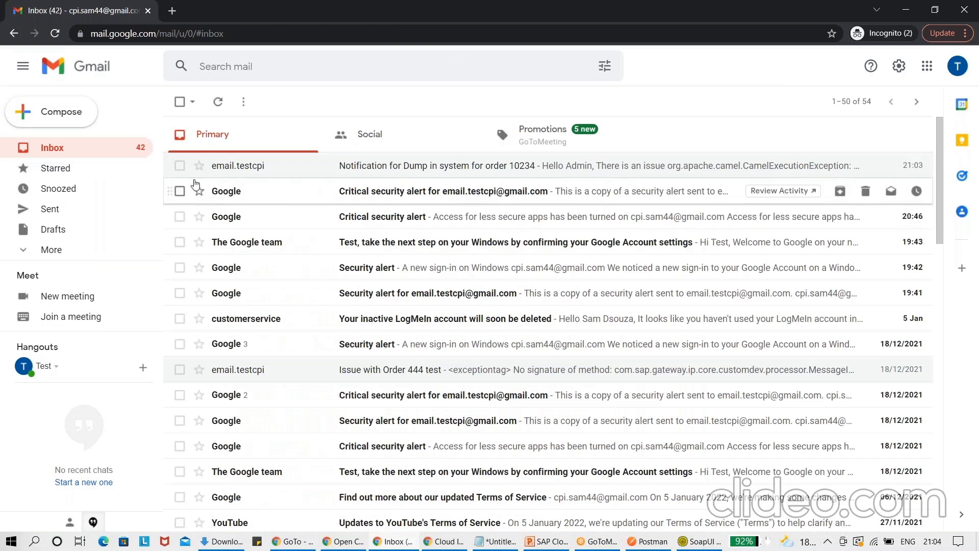
Refresh the inbox and read the new order 10237 dump notification email and its trace.
left_click(123, 154)
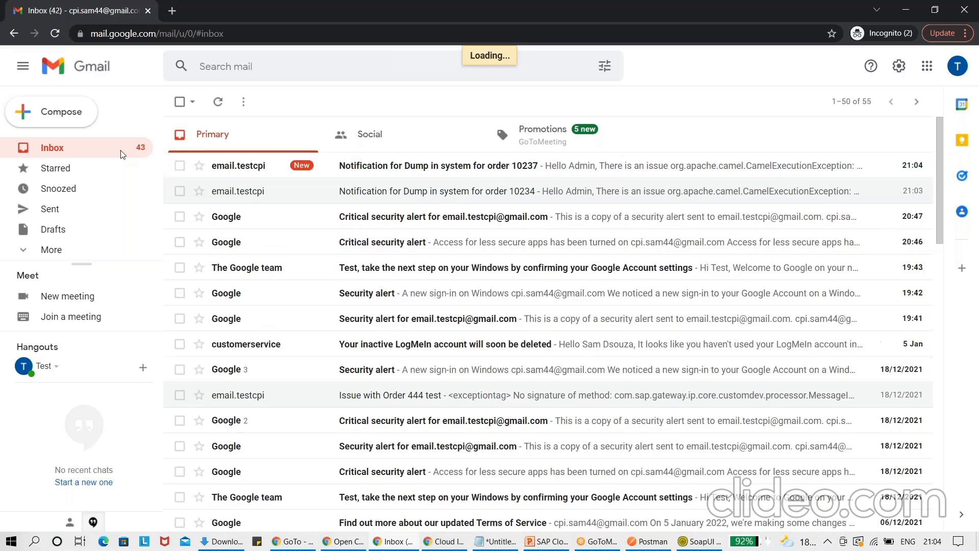
left_click(457, 167)
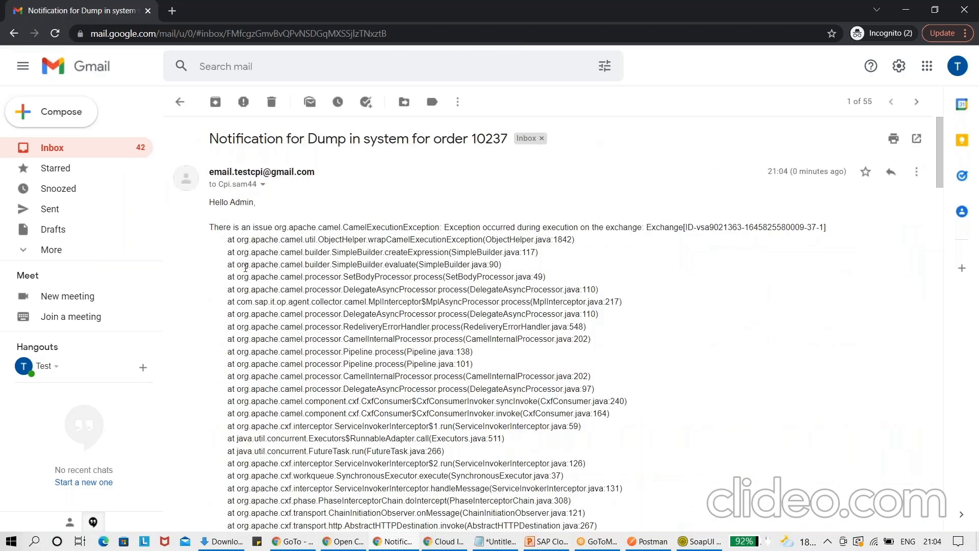
mouse_move(938, 171)
left_mouse_down()
mouse_move(945, 301)
mouse_move(978, 518)
mouse_move(931, 140)
mouse_move(922, 136)
left_mouse_up()
left_click(88, 153)
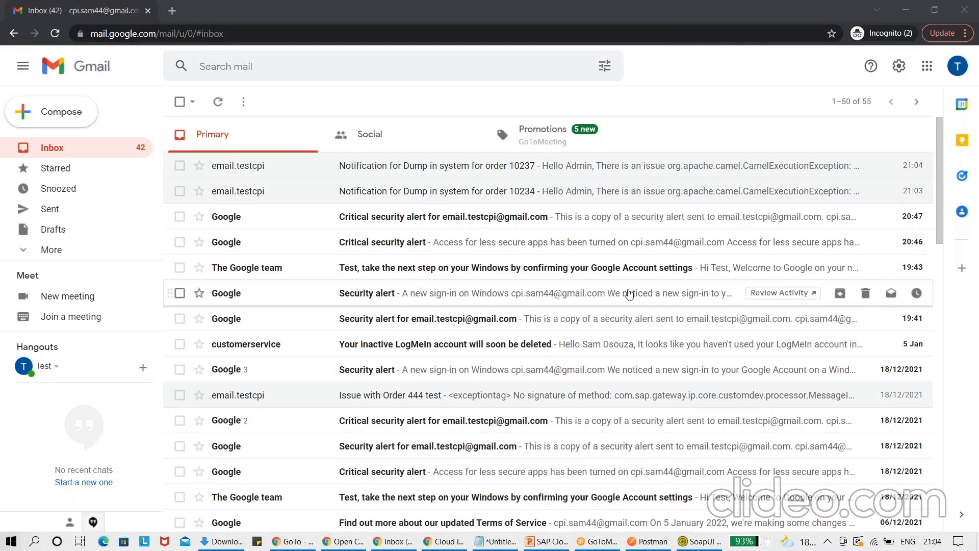
Check the Notepad notes, then return to Gmail's Google account menu.
key("alt+Tab")
key("Tab")
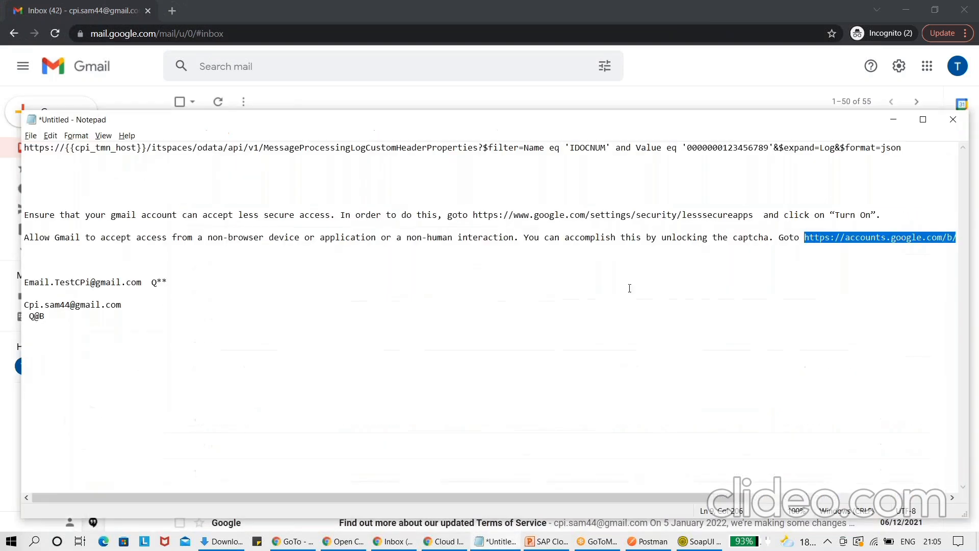
left_click(672, 88)
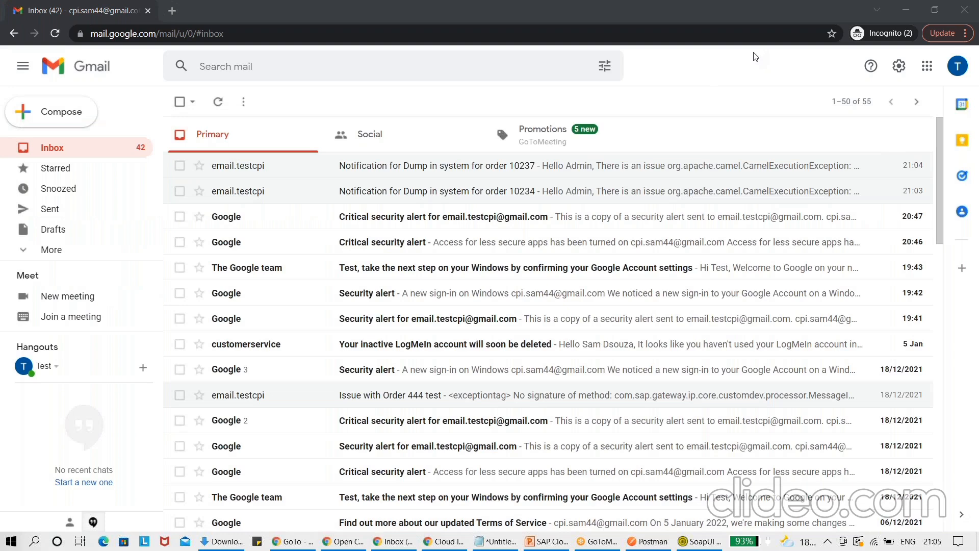
left_click(958, 66)
Sign out of all Google accounts, show PowerPoint slide 77, and close the incognito Gmail window.
left_click(870, 318)
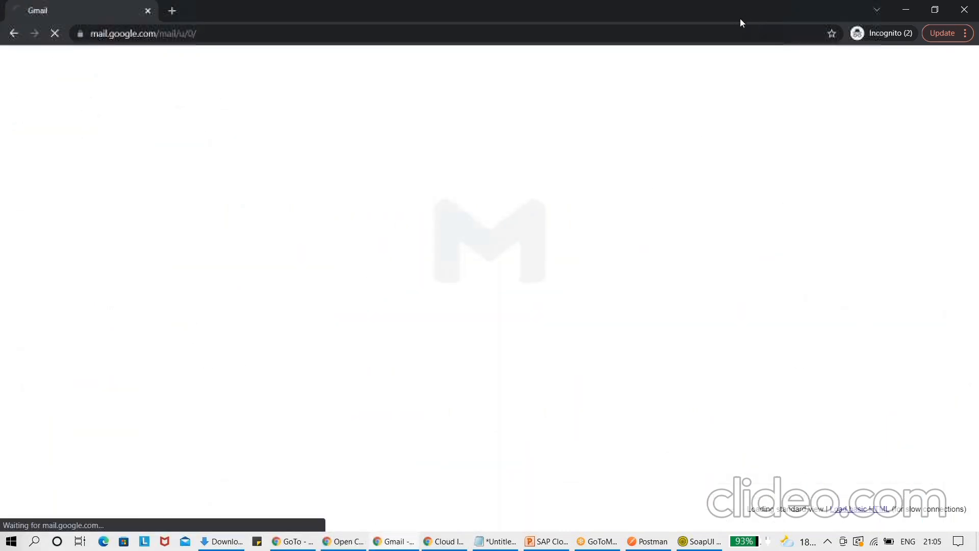
left_click(553, 542)
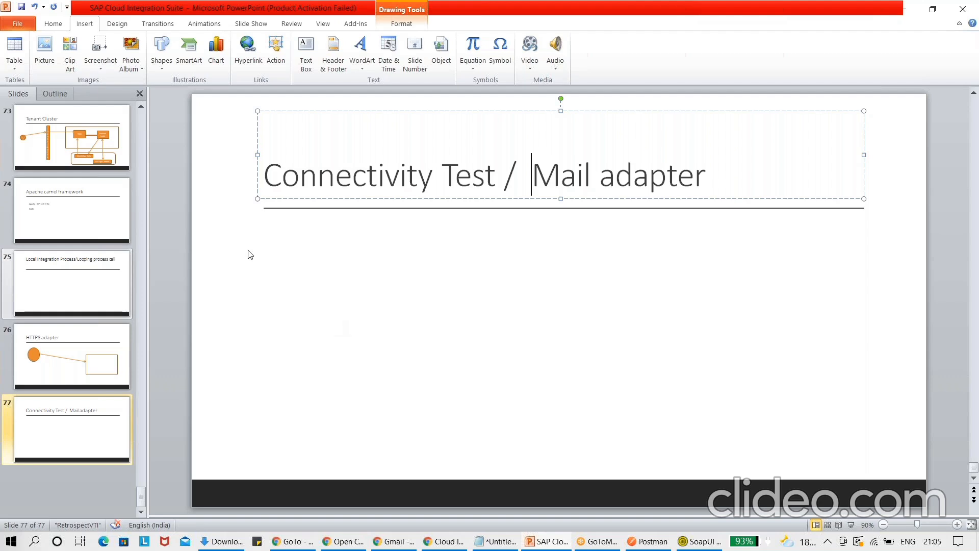
key("alt+Tab")
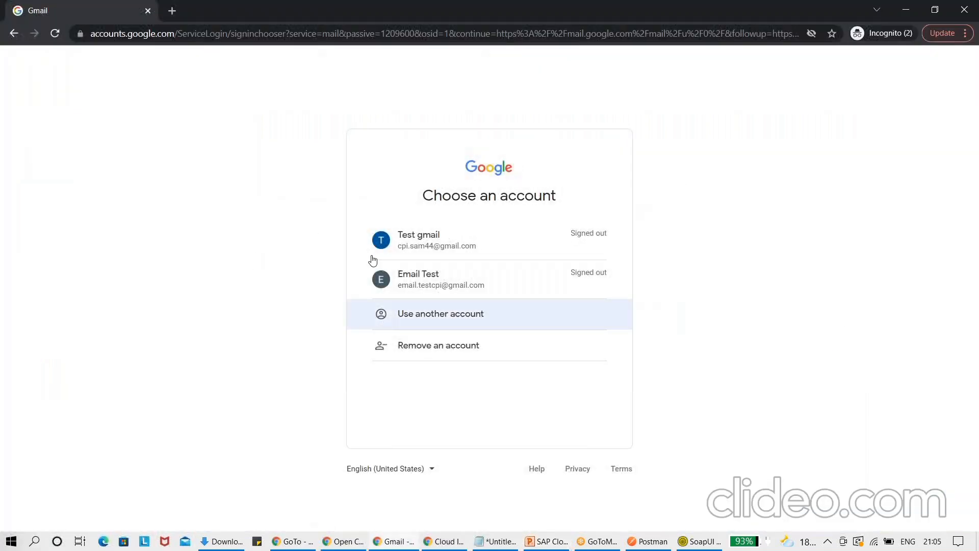
key("alt+F4")
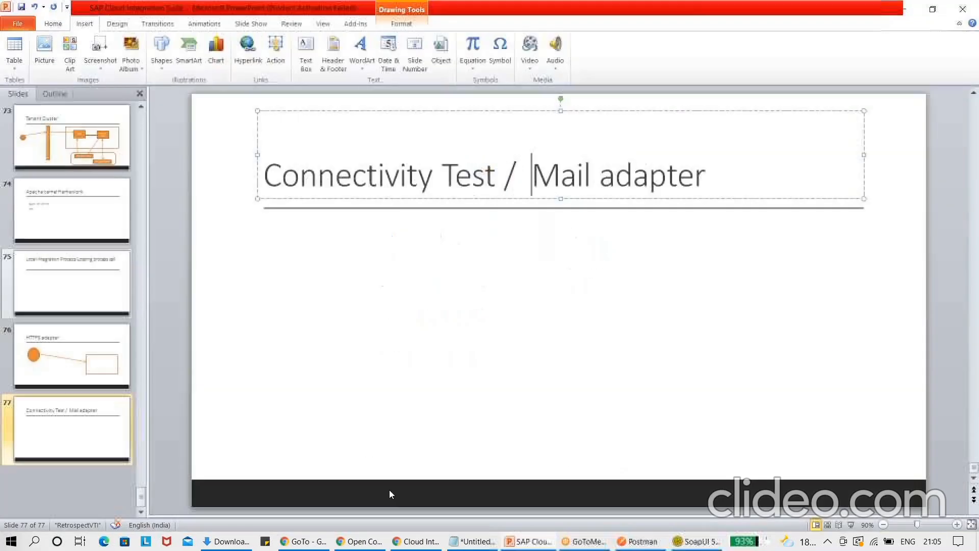
Bring the Cloud Integration run view back to the front.
left_click(362, 544)
left_click(321, 545)
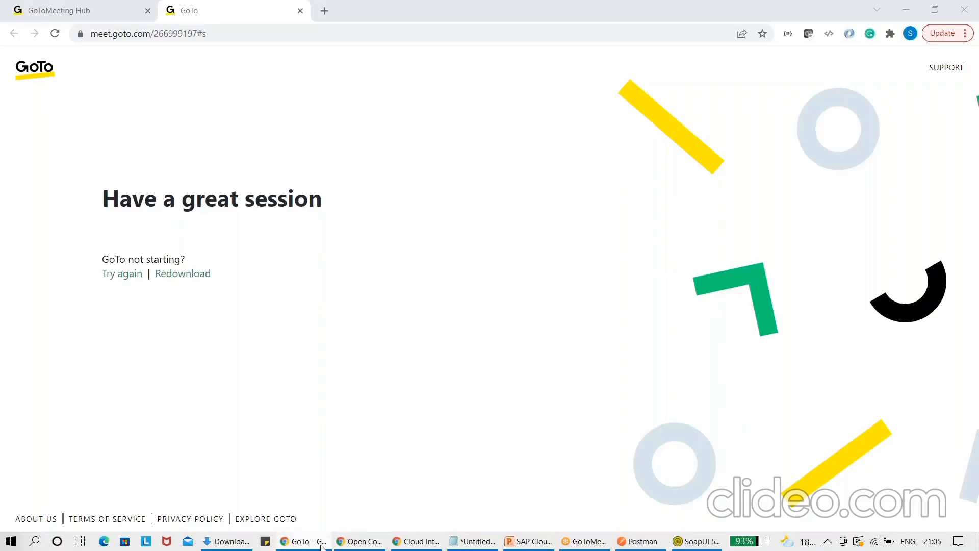
left_click(322, 545)
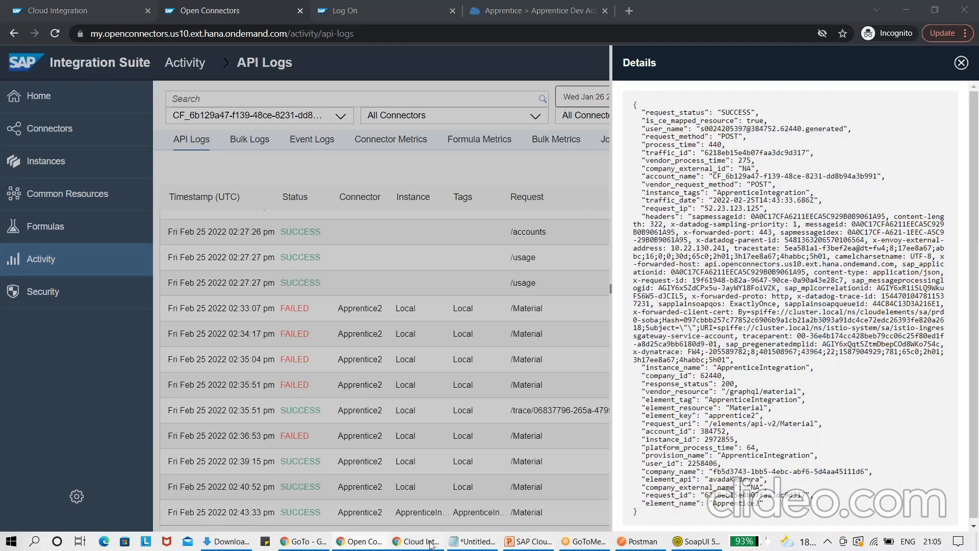
left_click(431, 545)
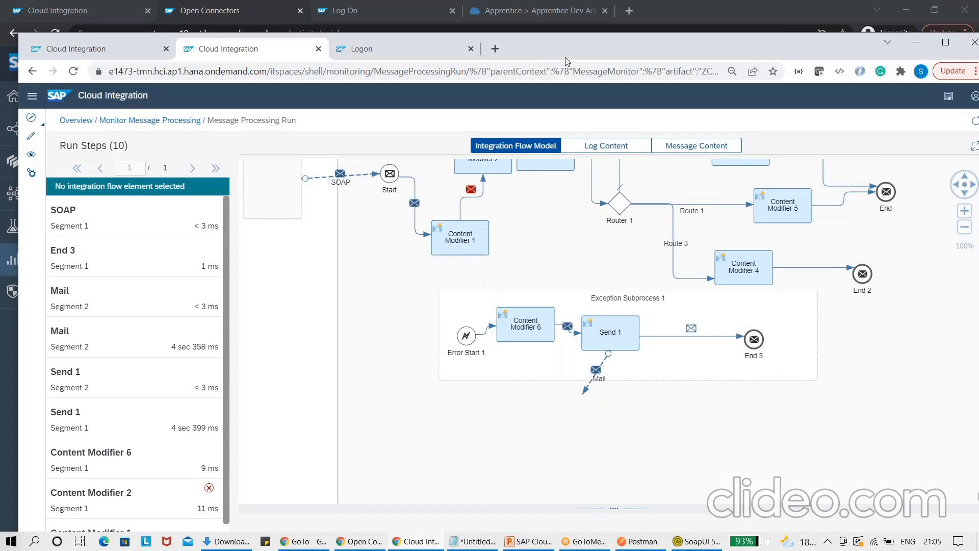
Maximize the browser and show the Mail channel's mail attributes in an enlarged properties panel.
double_click(561, 45)
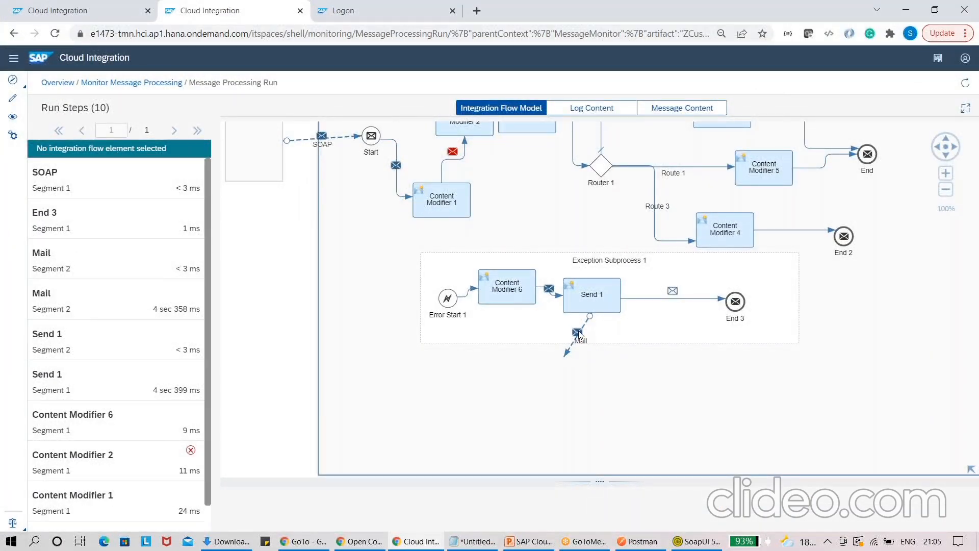
left_click(573, 344)
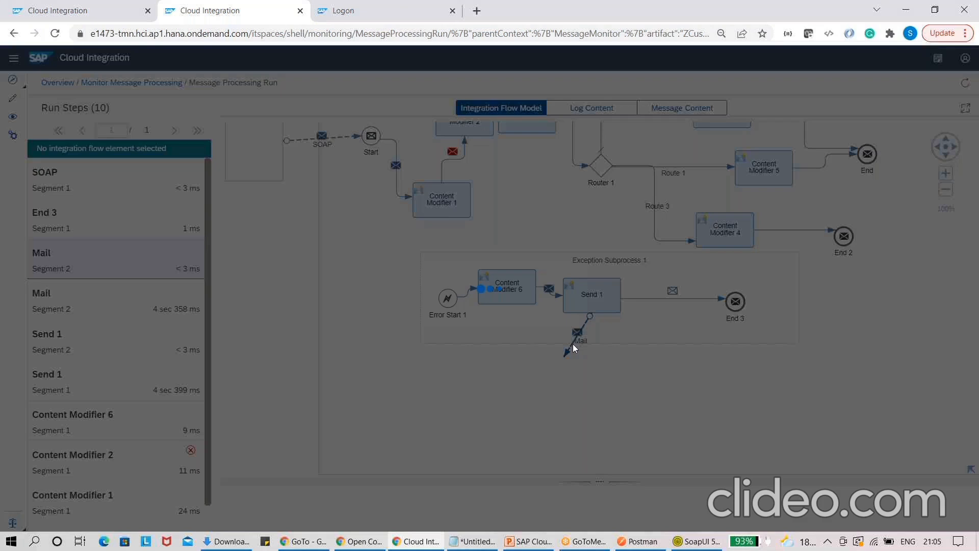
left_click_drag(592, 480, 594, 275)
left_click(316, 293)
left_click(374, 294)
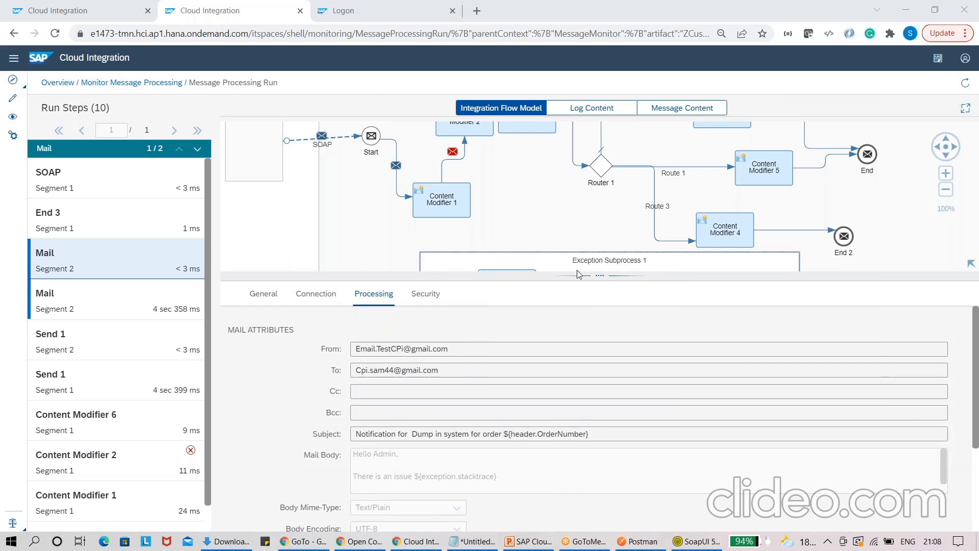
Pan the flow to Exception Subprocess 1 and reselect its Mail connection.
left_click_drag(578, 261, 579, 317)
left_click_drag(589, 257, 490, 148)
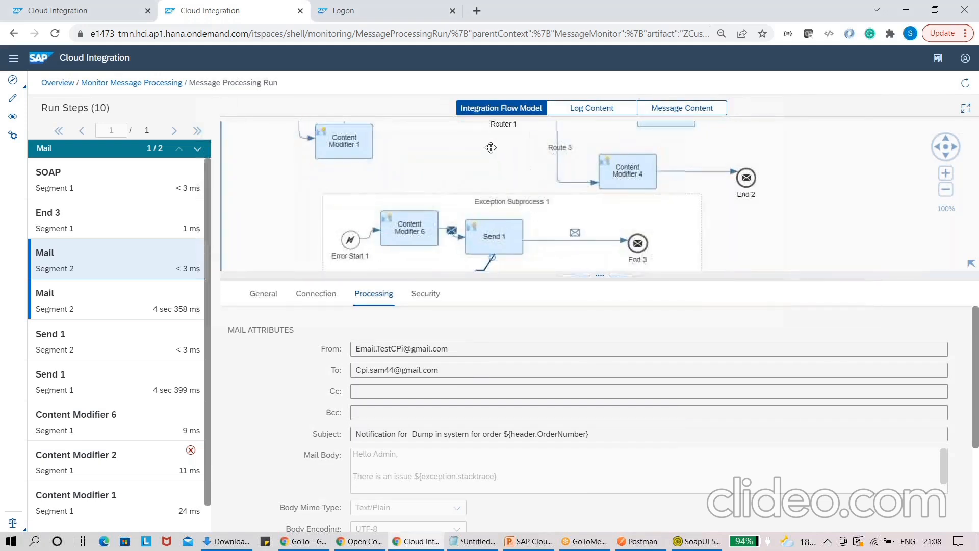
left_click(549, 213)
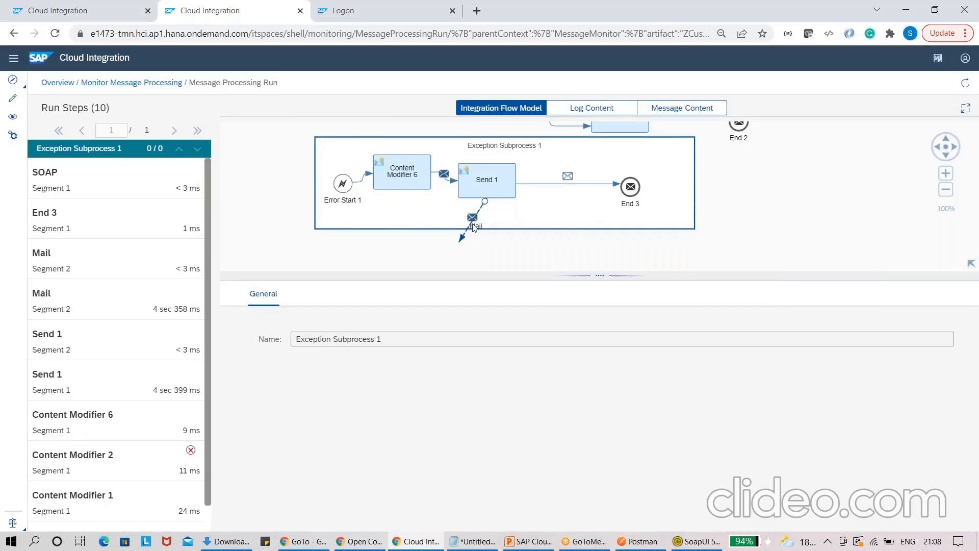
left_click(473, 220)
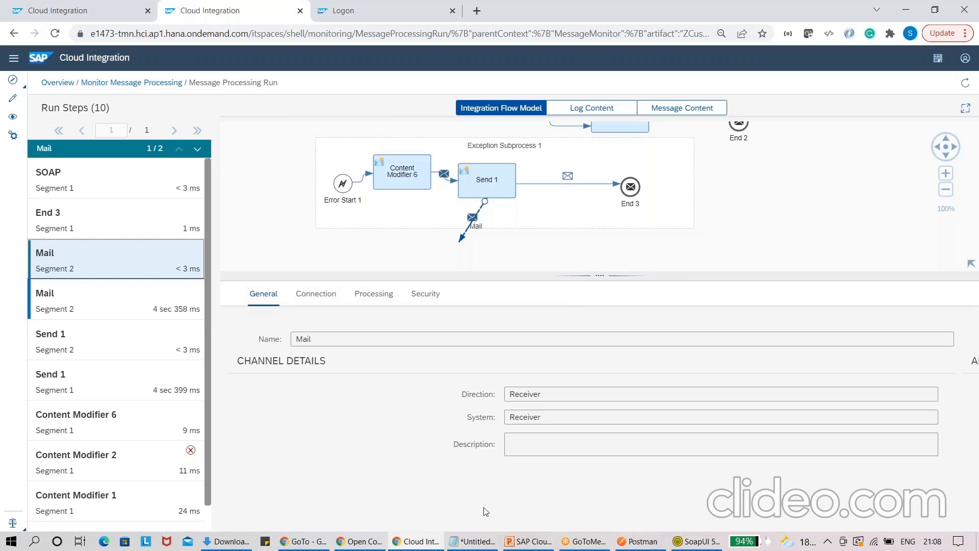
Review the Notepad notes on Gmail less-secure-app access and test mail accounts, then return to the browser.
left_click(474, 540)
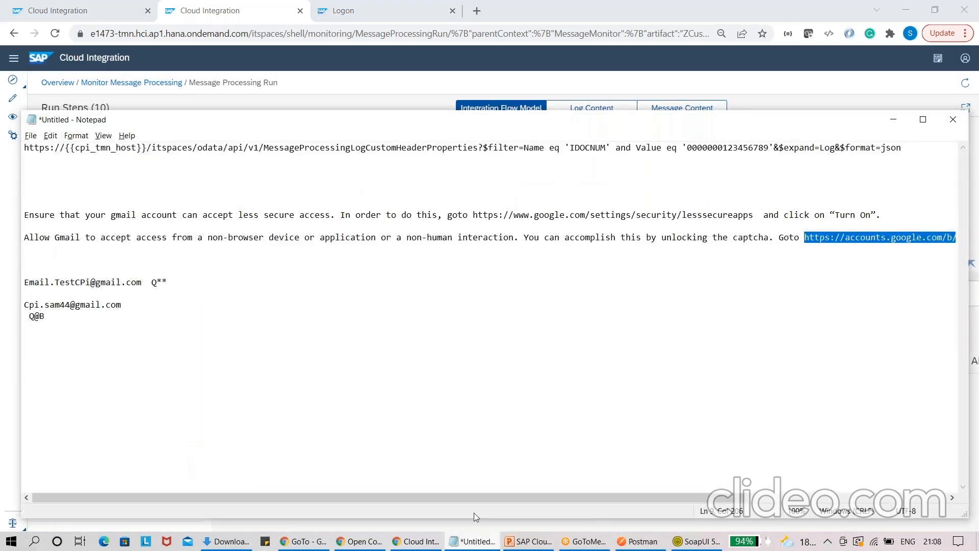
left_click(503, 217)
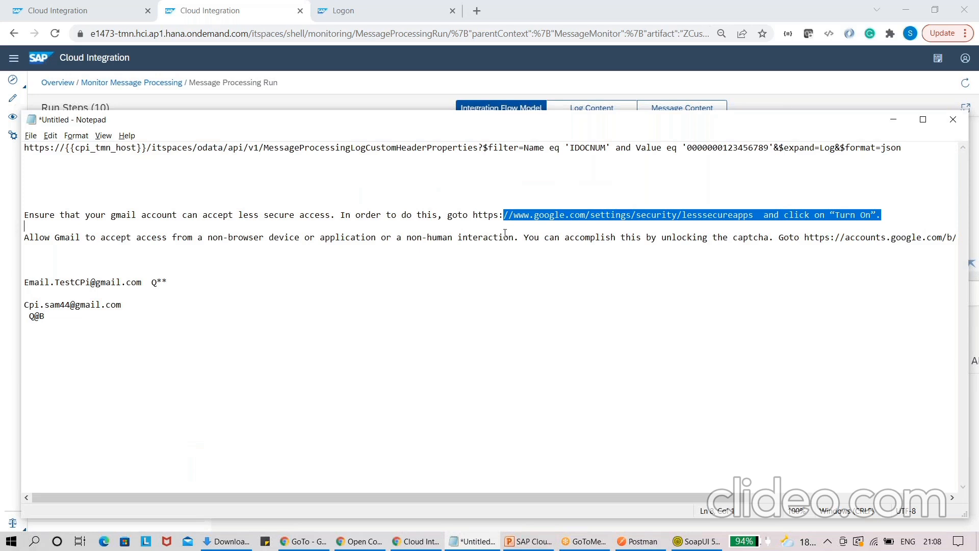
left_click(534, 285)
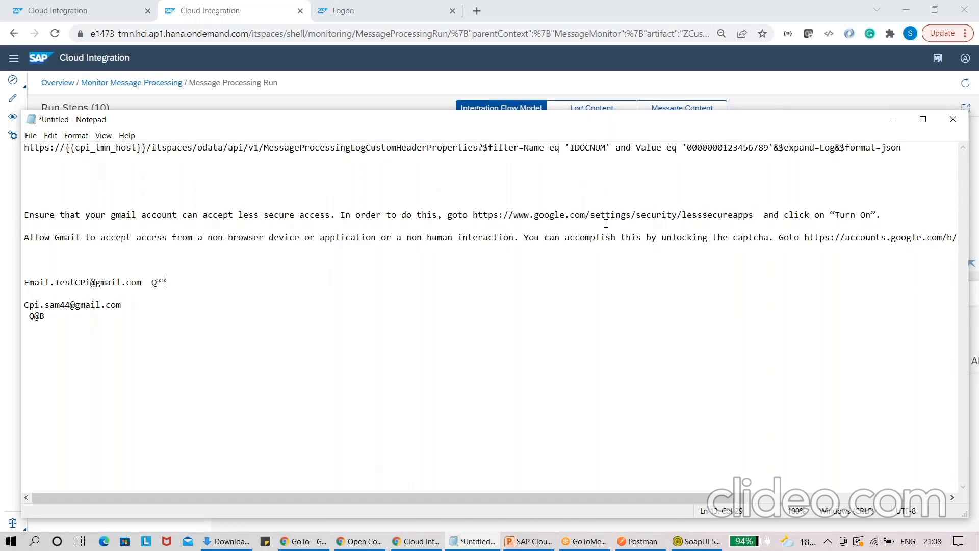
left_click(750, 50)
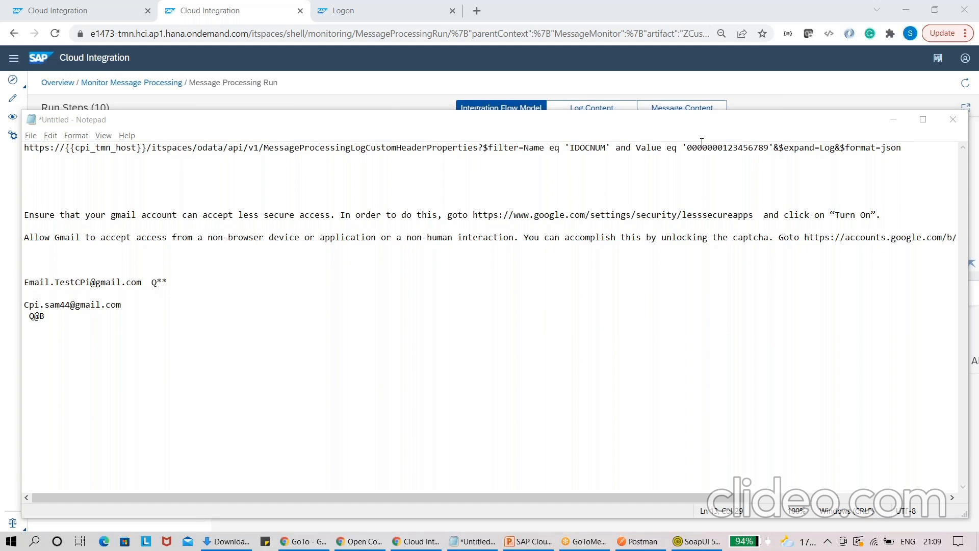
From Message Processing, open the ZCustom First _Exception H flow and its Mail channel's help page.
left_click(441, 77)
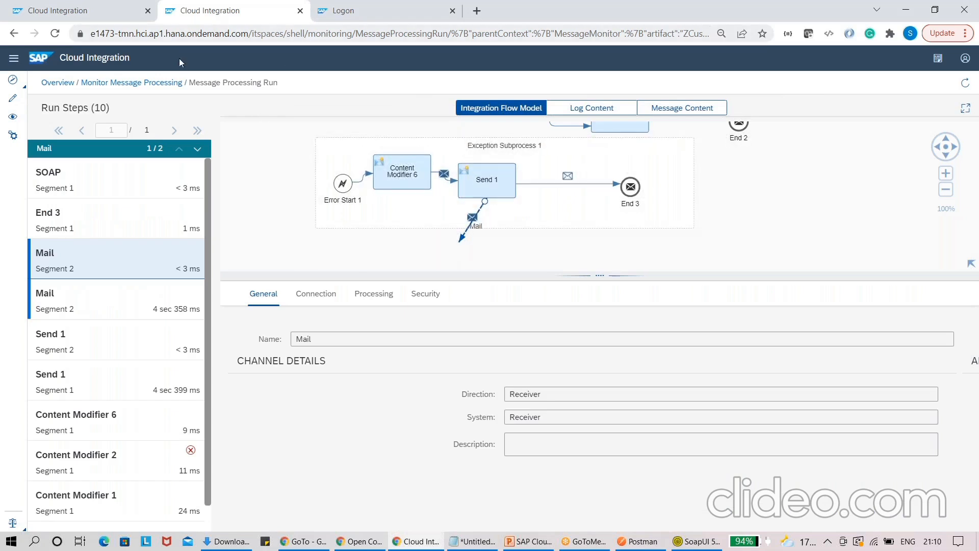
left_click(150, 86)
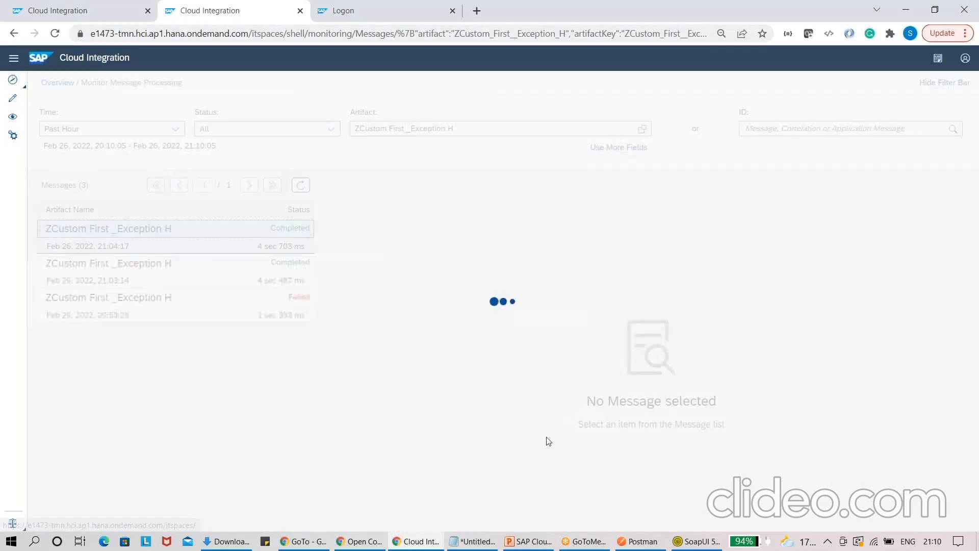
left_click(403, 397)
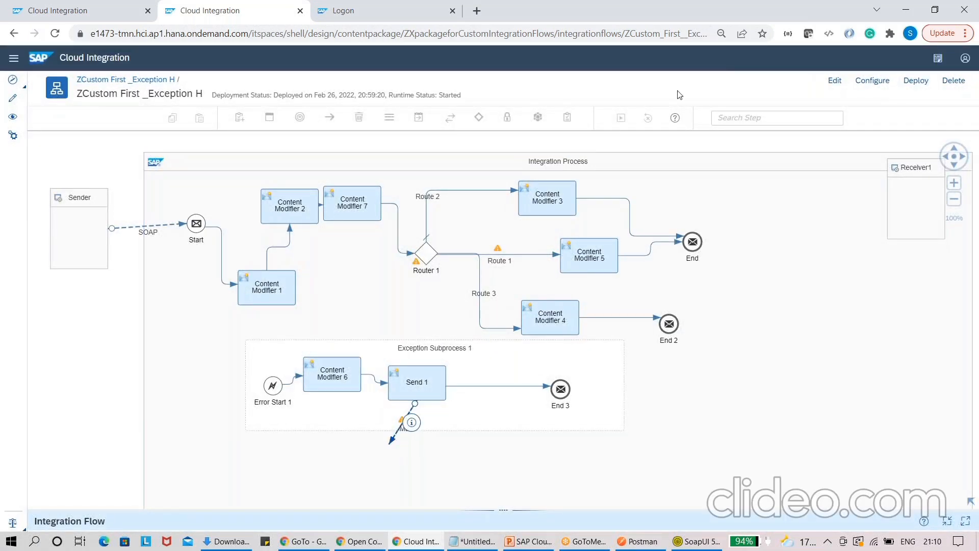
left_click(757, 62)
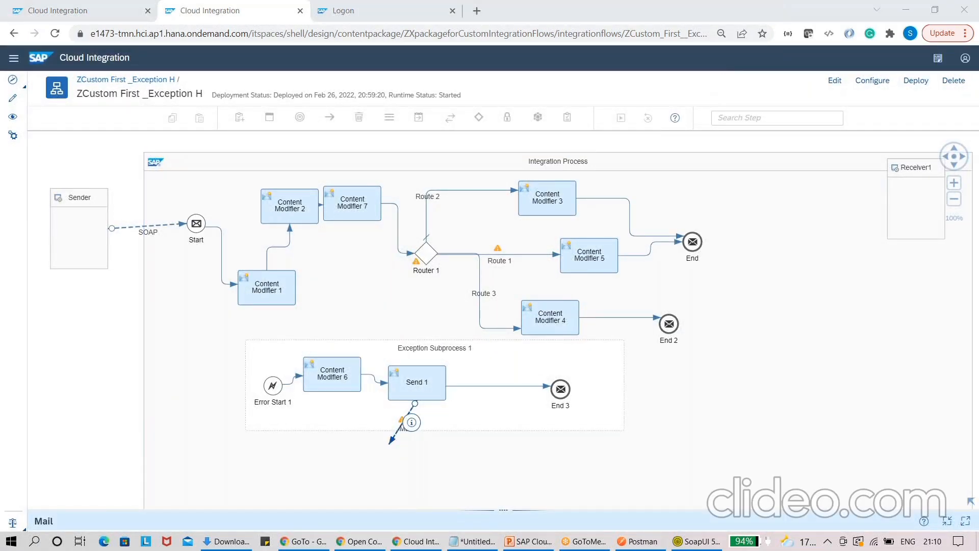
left_click_drag(512, 509, 569, 344)
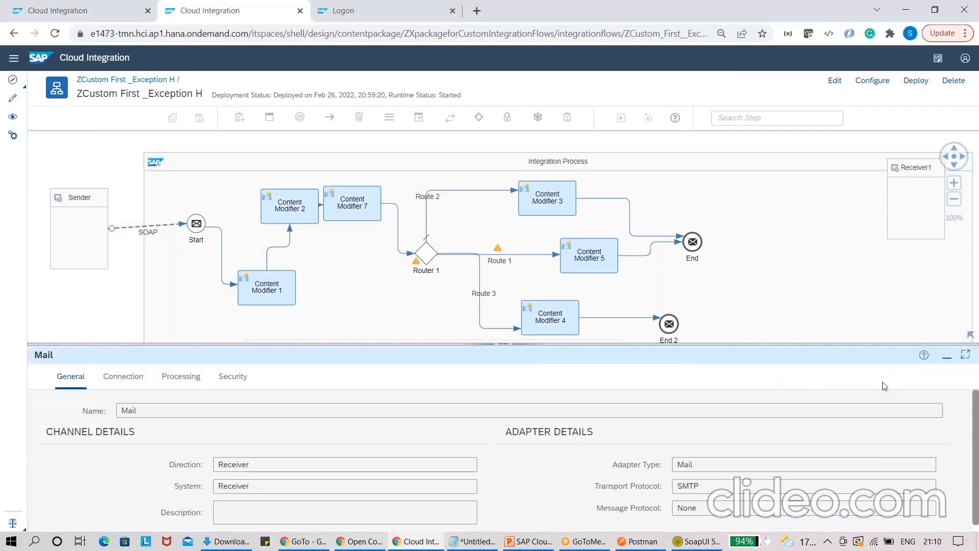
left_click(924, 354)
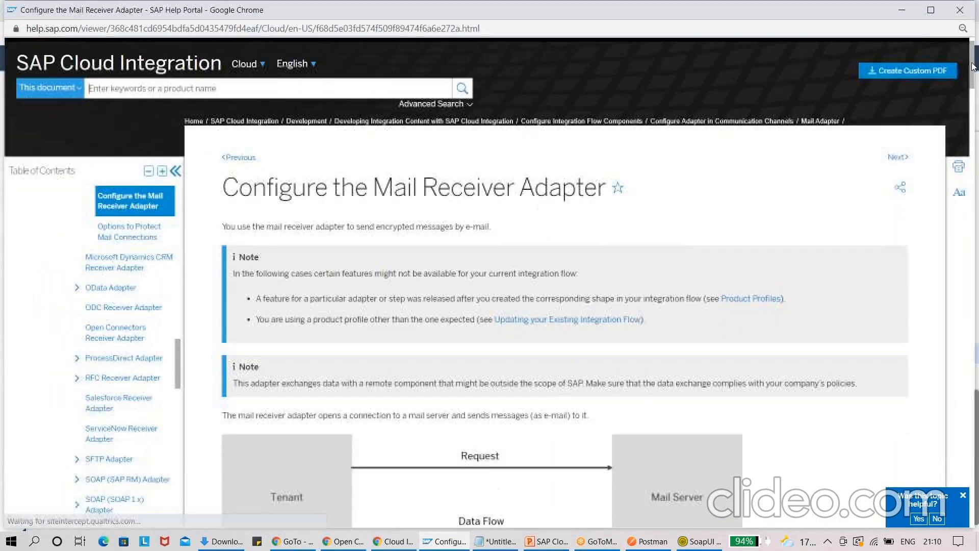
Search the help page for 'Microsoft' and follow the third match's Microsoft 365 OAuth2 blog link.
key("ctrl+f")
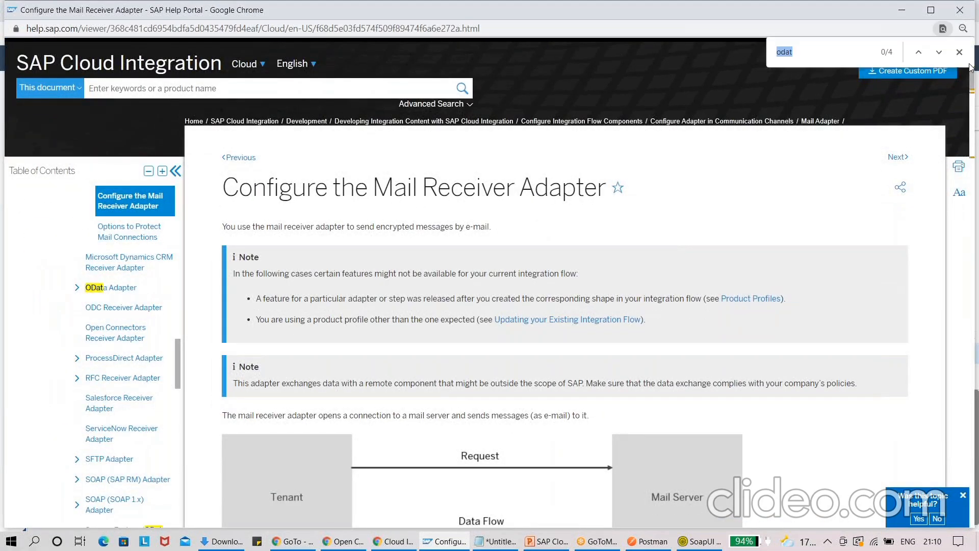
type("office")
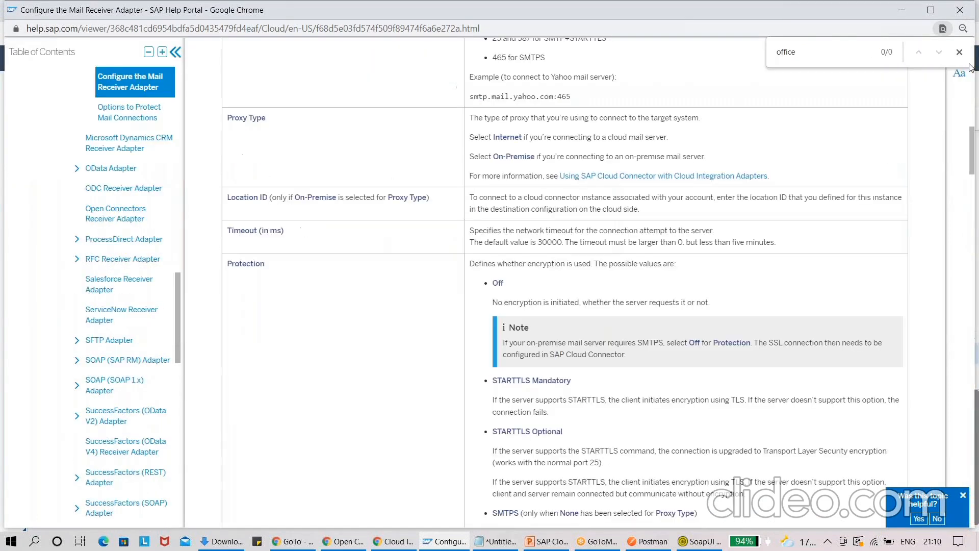
key("BackSpace")
key("BackSpace")
key("BackSpace")
key("BackSpace")
key("BackSpace")
key("BackSpace")
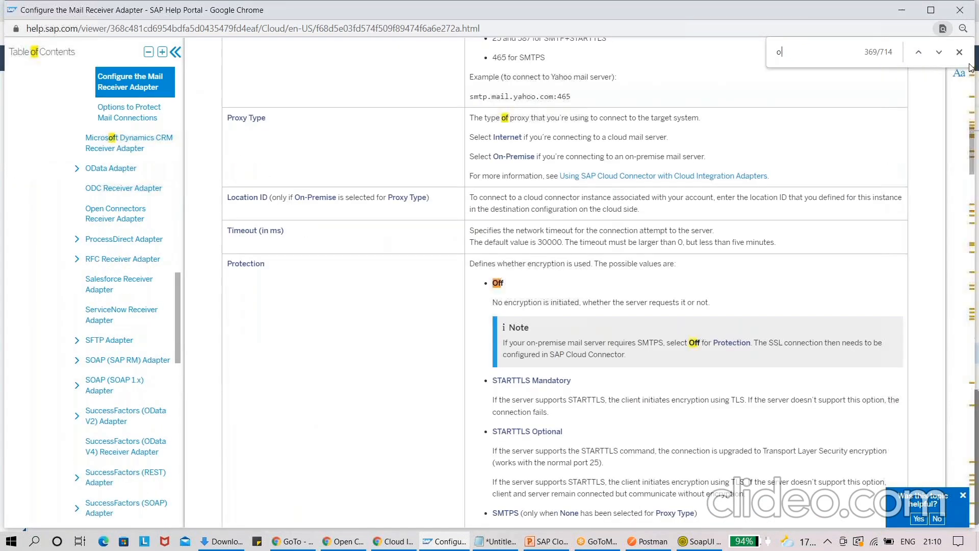
type("Mic")
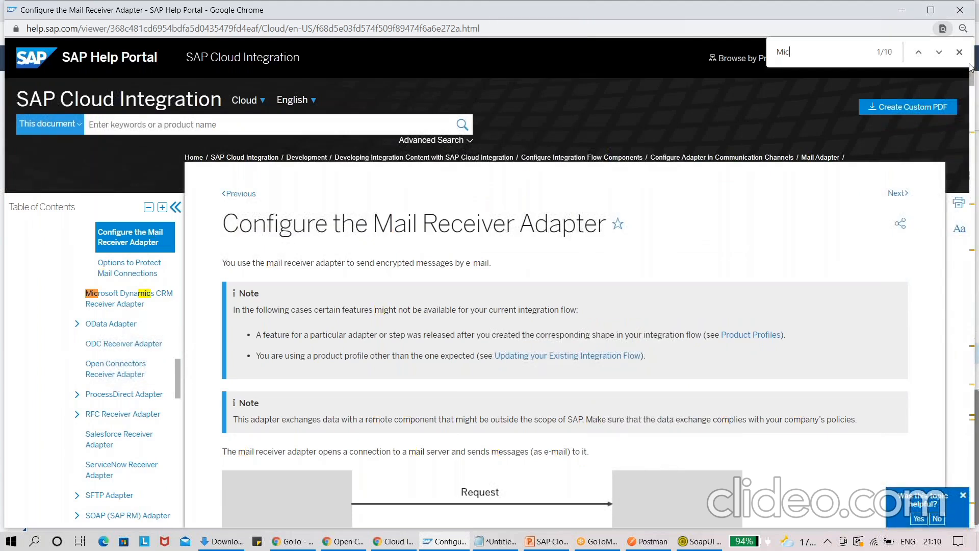
type("rosoft")
key("Return")
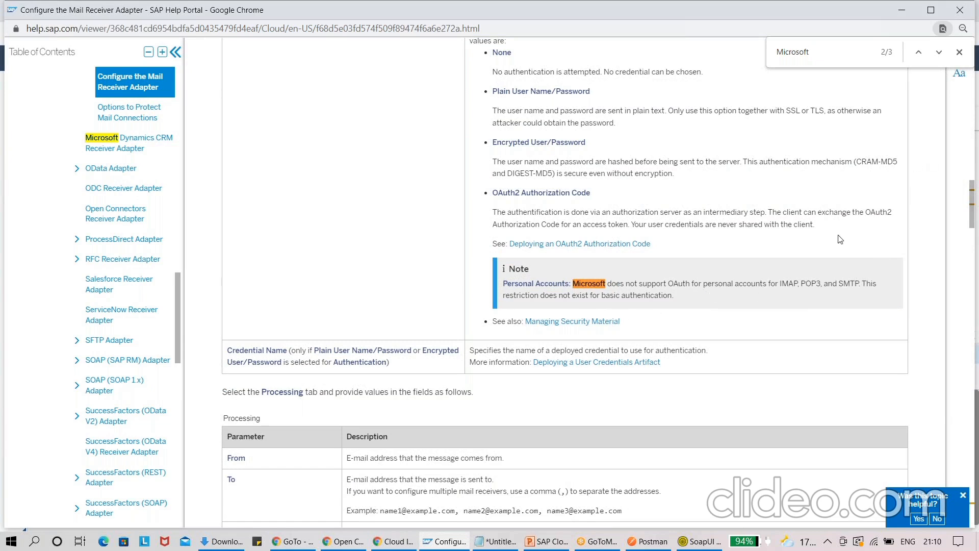
left_click(939, 52)
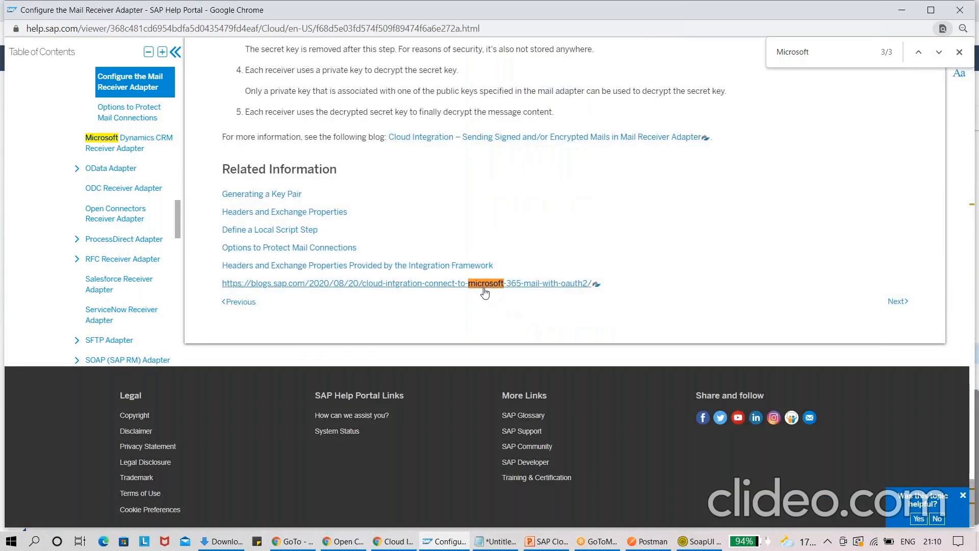
left_click(337, 290)
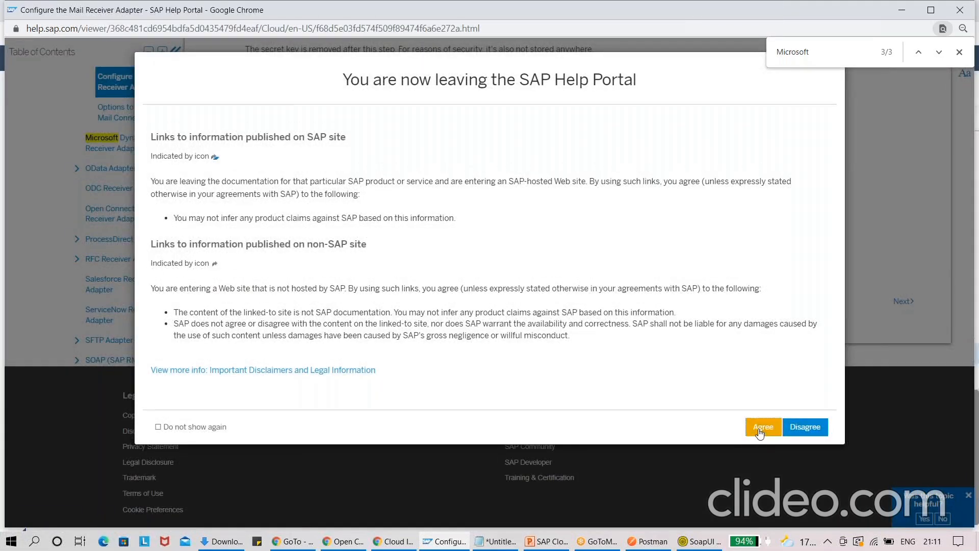
Agree to leave the Help Portal and scroll through the Microsoft 365 Mail OAuth2 blog post.
left_click(885, 485)
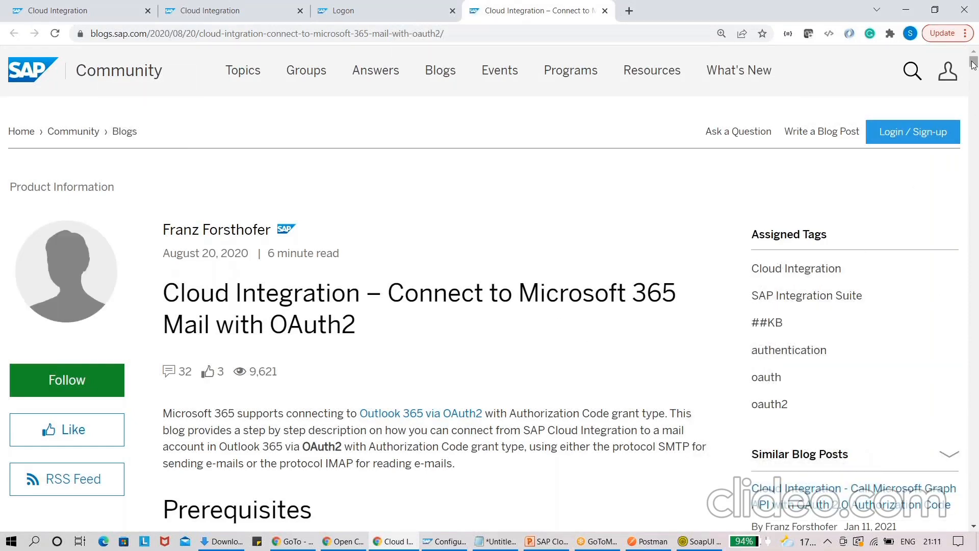
left_click_drag(974, 64, 975, 173)
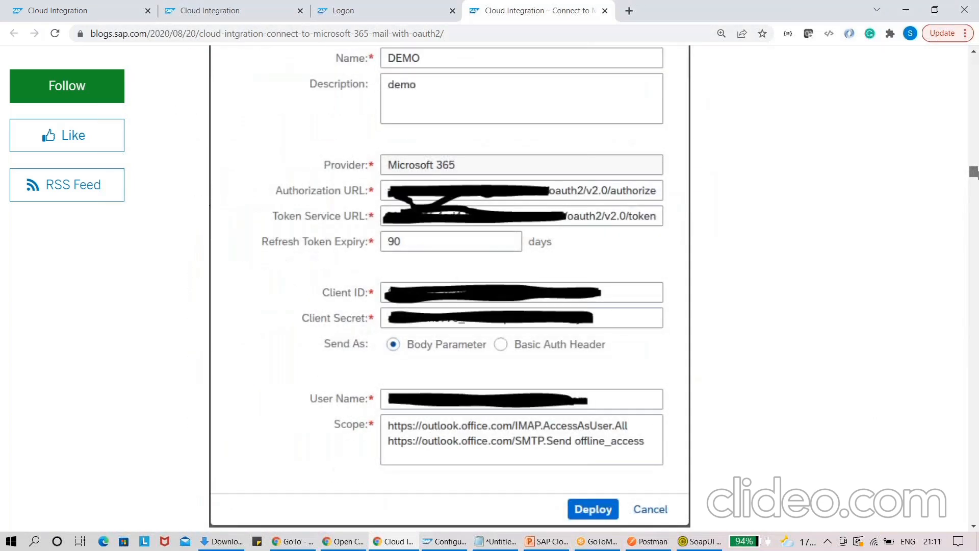
left_click_drag(975, 174, 975, 193)
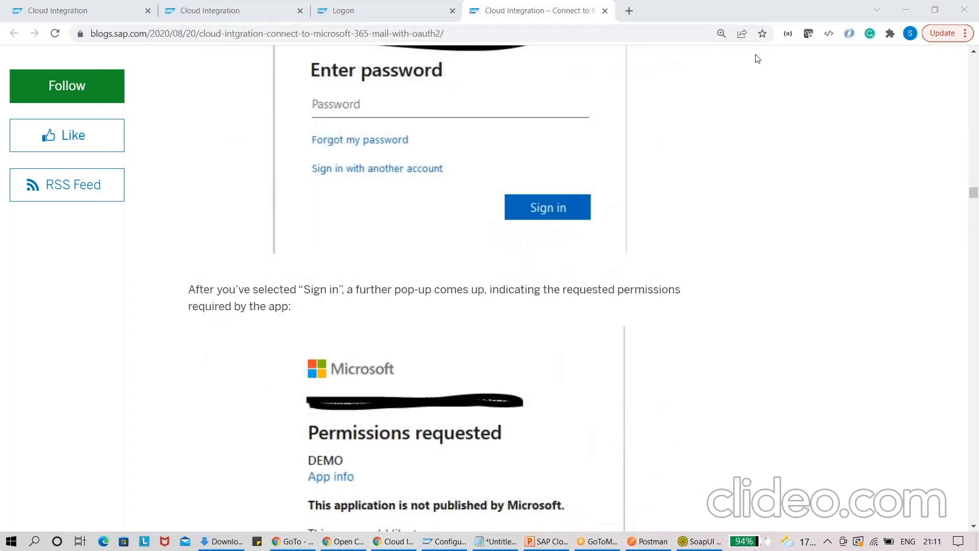
Paste the blog's address into the Notepad notes, then minimize Notepad back to the blog.
left_click(451, 33)
key("ctrl+c")
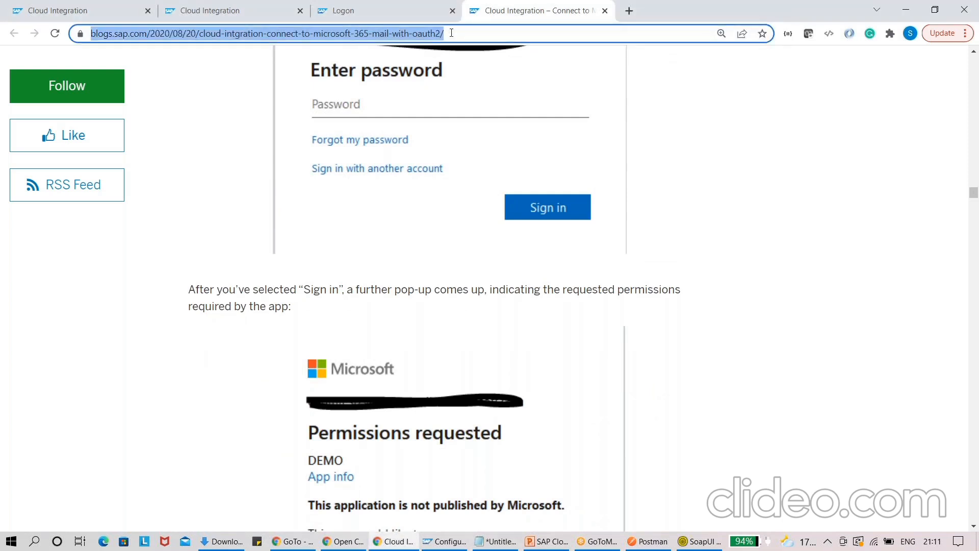
left_click(494, 541)
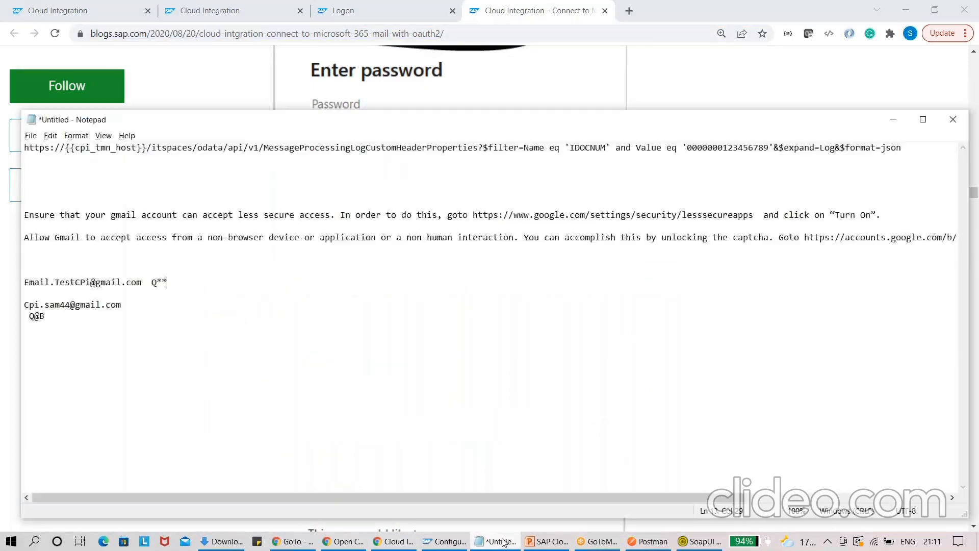
left_click(50, 359)
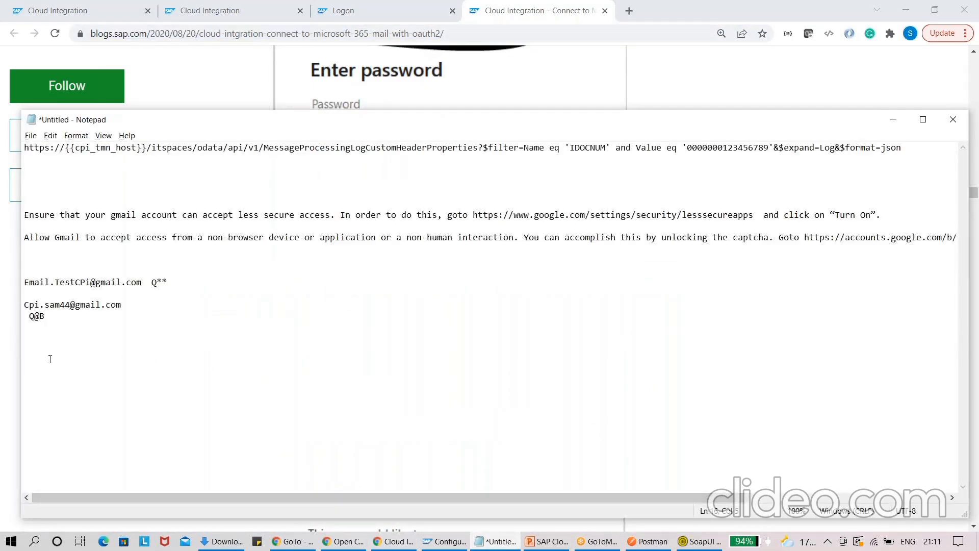
key("Up")
key("Up")
key("Up")
key("Up")
key("Up")
key("ctrl+v")
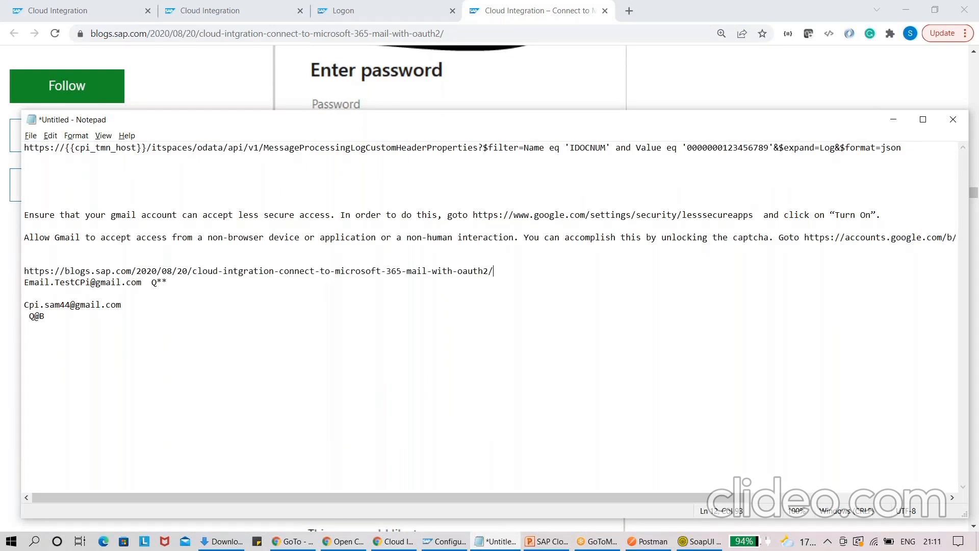
key("Return")
key("Return")
key("Return")
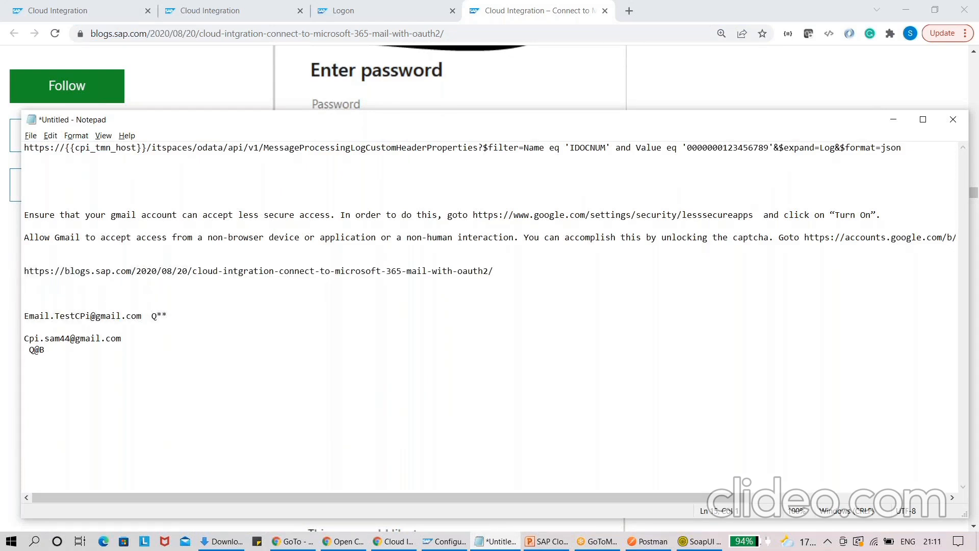
left_click(893, 120)
left_click_drag(971, 191, 972, 79)
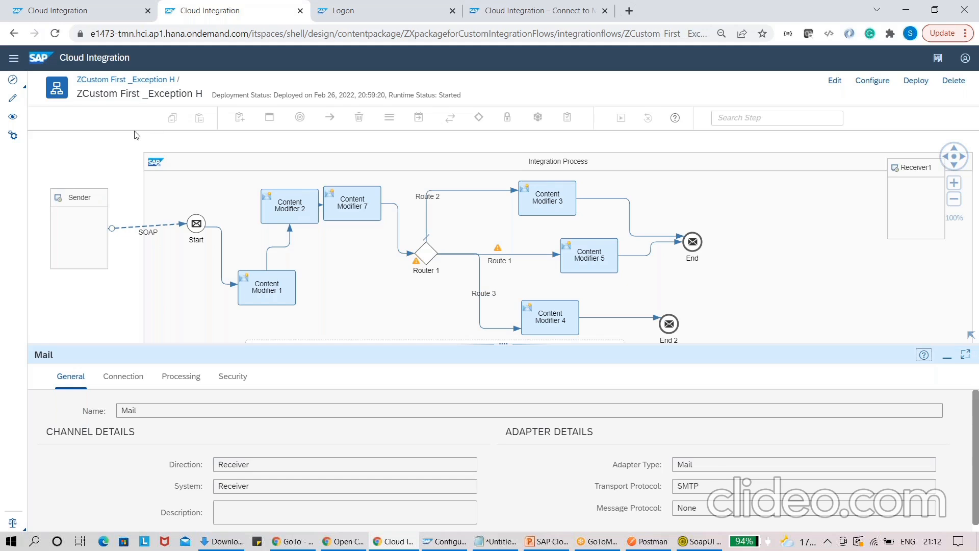
Close the second Cloud Integration, Logon and blog tabs and go to the Design package list.
left_click(300, 11)
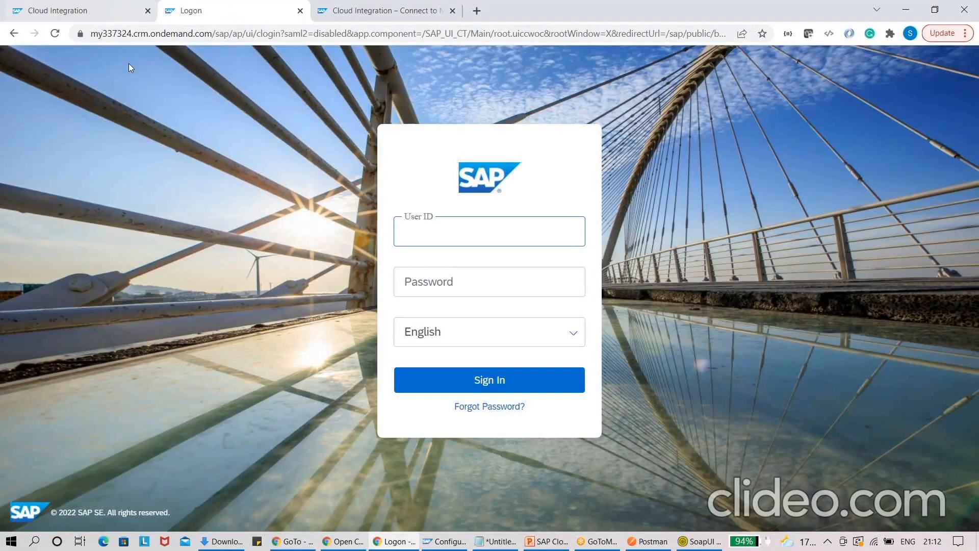
left_click(108, 11)
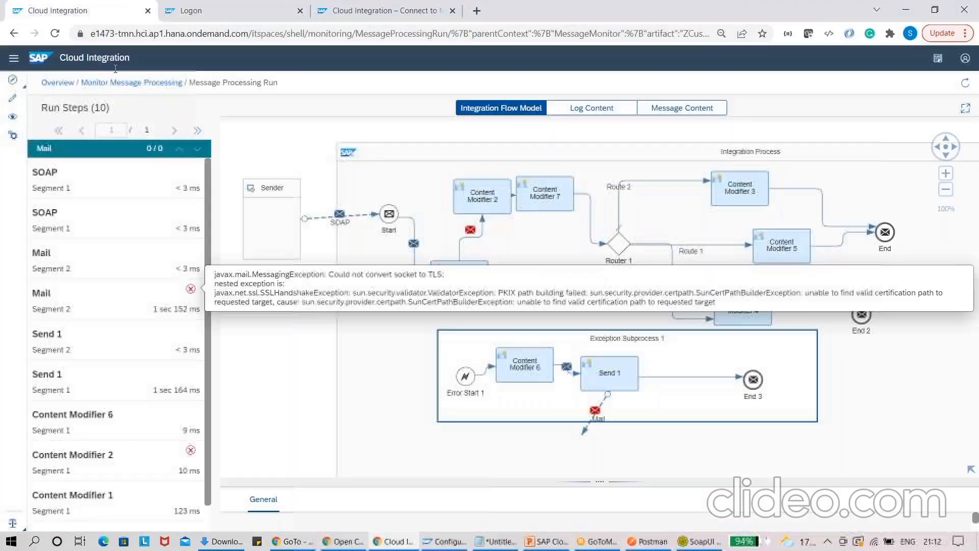
left_click(12, 104)
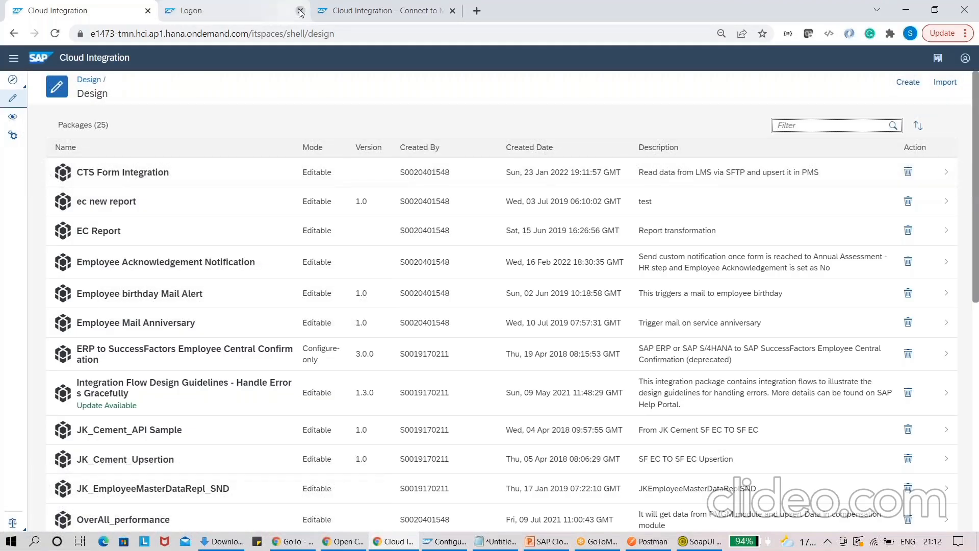
left_click(300, 11)
left_click(298, 11)
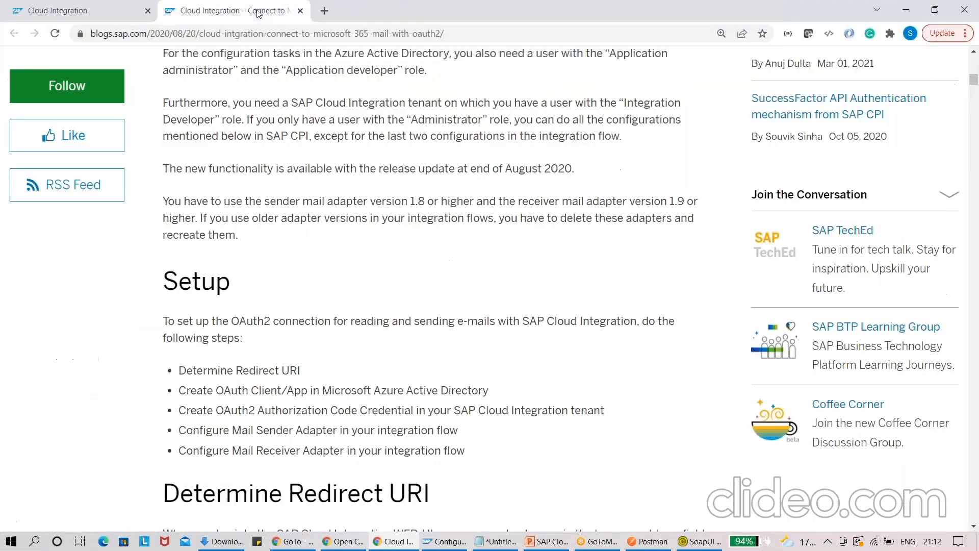
left_click(300, 11)
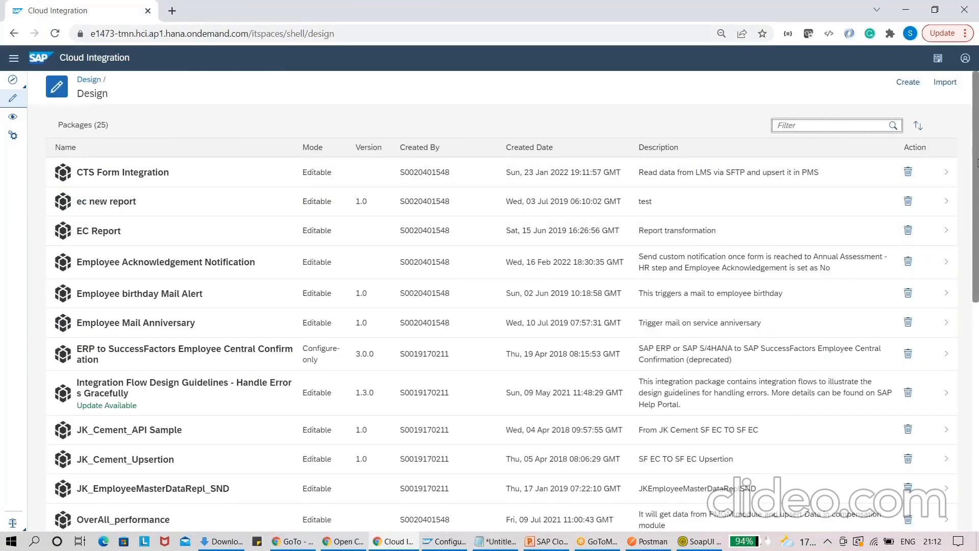
left_click_drag(978, 189, 978, 490)
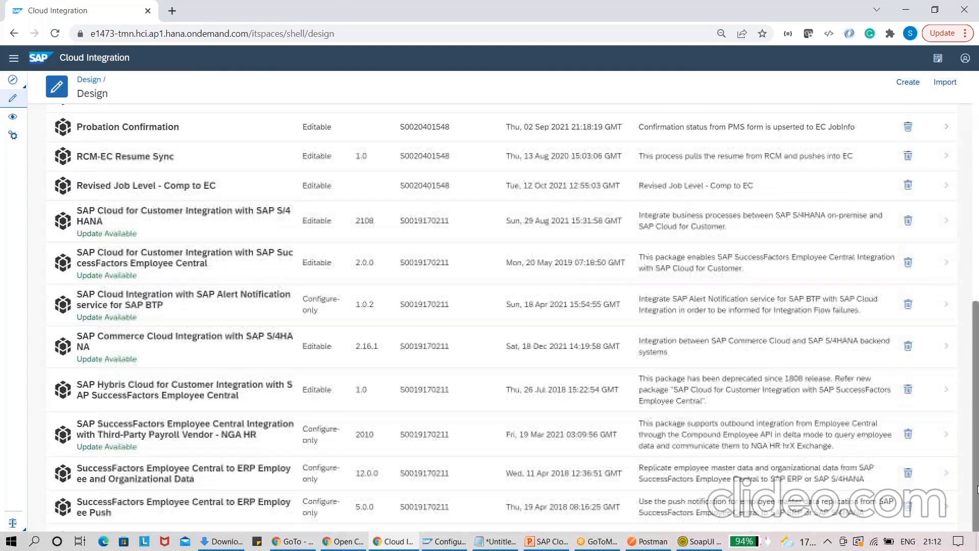
left_click_drag(978, 328, 977, 96)
Filter packages for 'zx', view the ZX package's artifacts, then go to the monitoring overview.
left_click(839, 126)
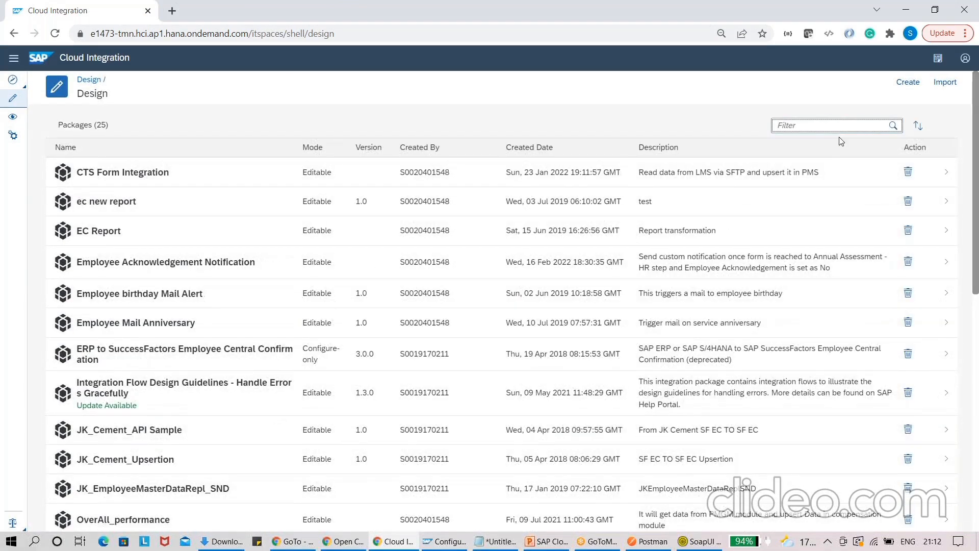
type("zx")
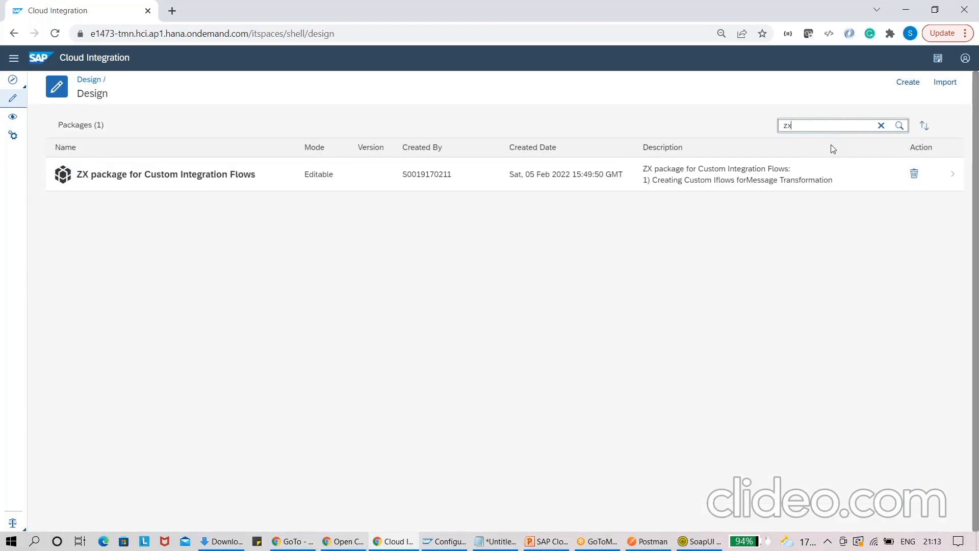
left_click(121, 175)
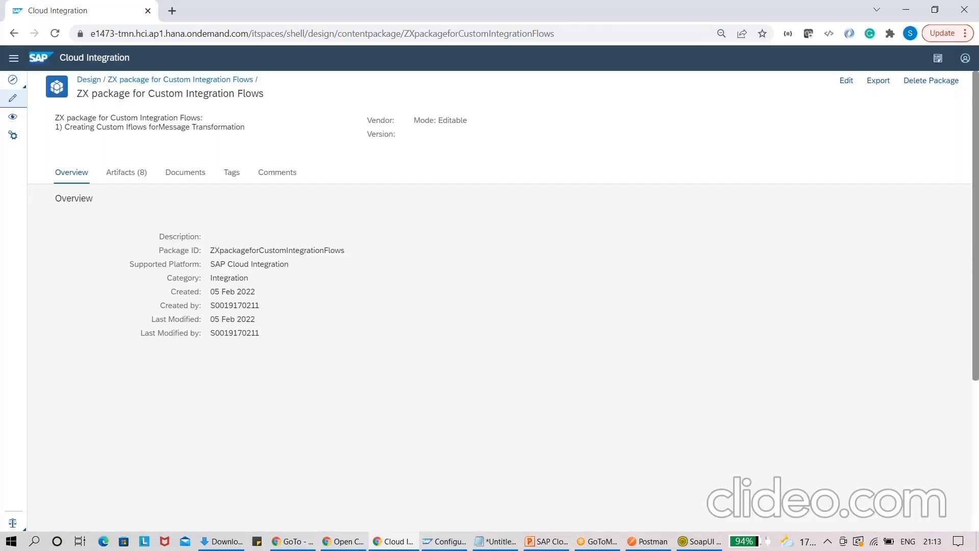
left_click(126, 172)
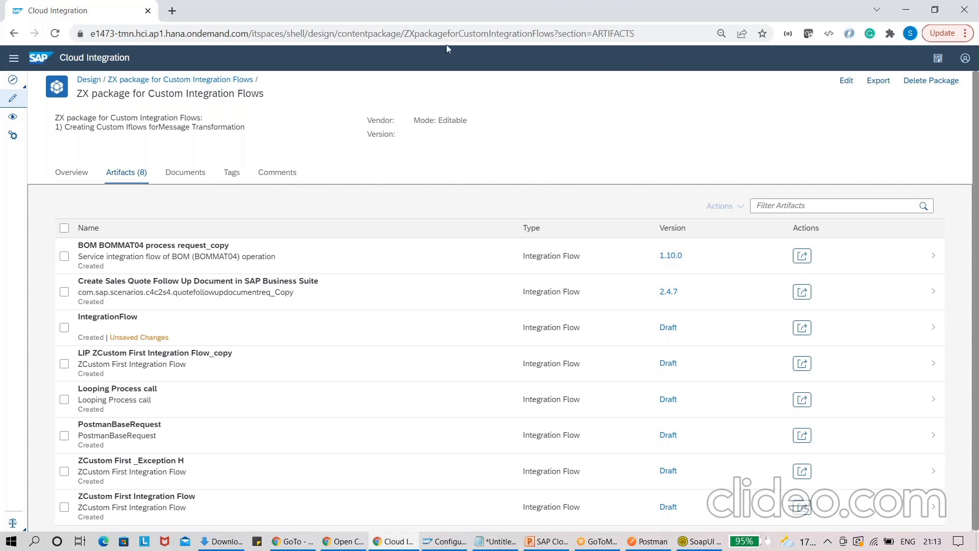
left_click(13, 119)
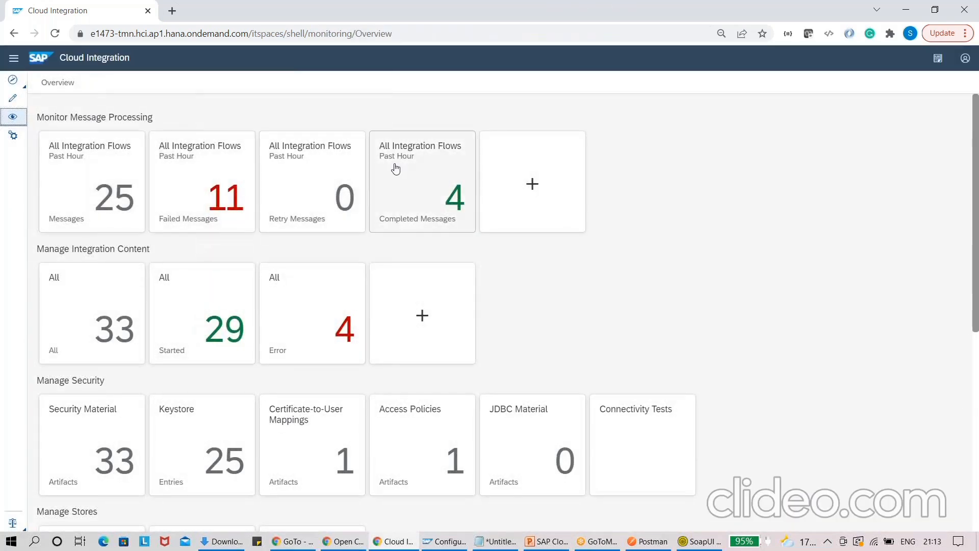
left_click(96, 181)
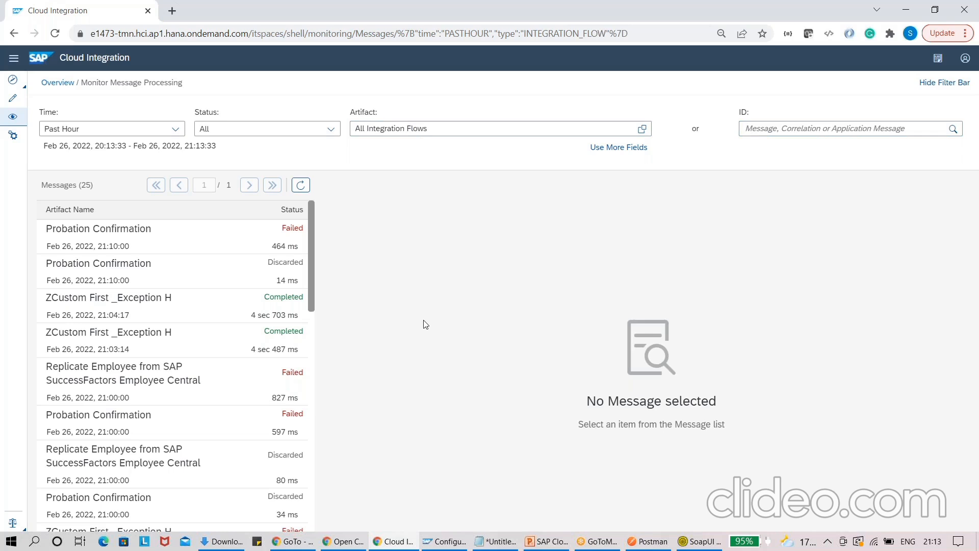
left_click(13, 117)
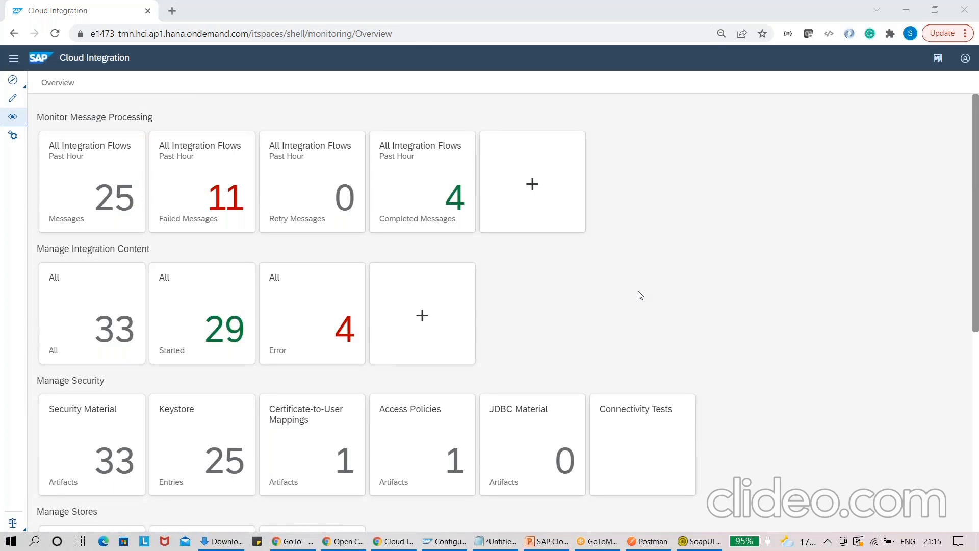
List the 4 Completed messages from the past hour, reviewing the Time and Status choices.
left_click(428, 219)
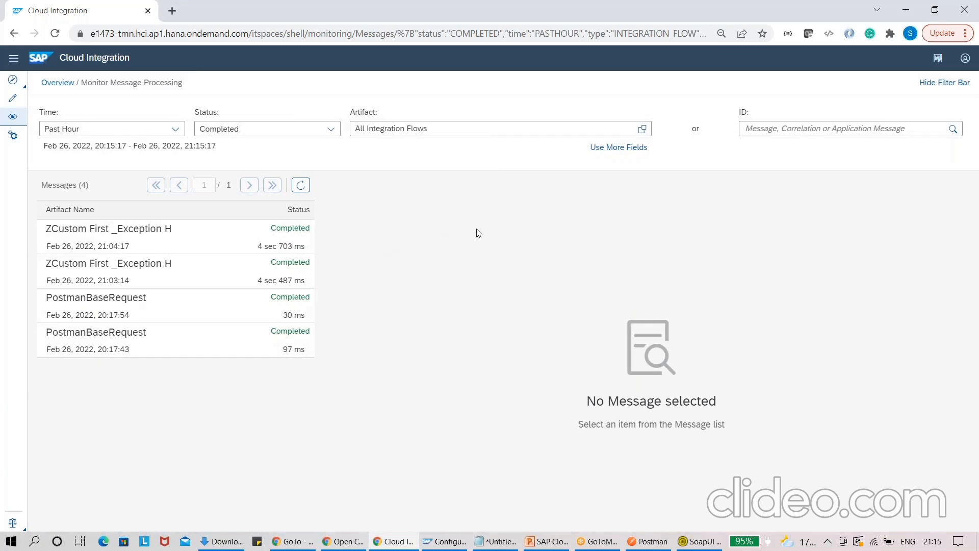
left_click(756, 50)
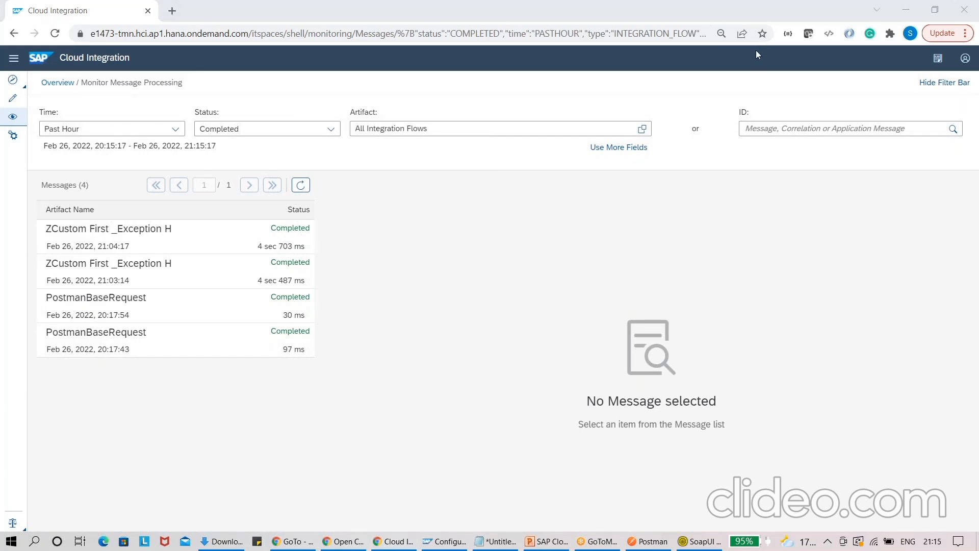
left_click(175, 133)
left_click(302, 131)
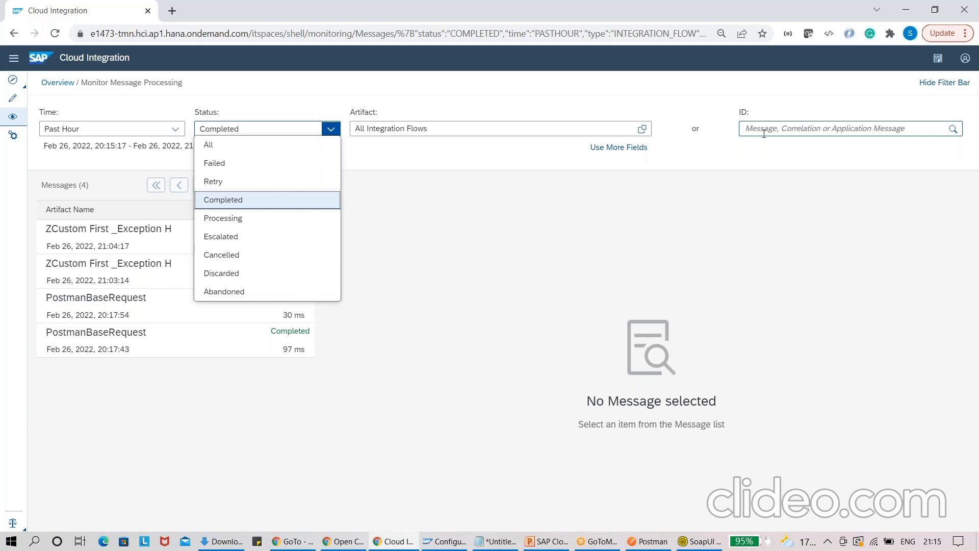
left_click(702, 223)
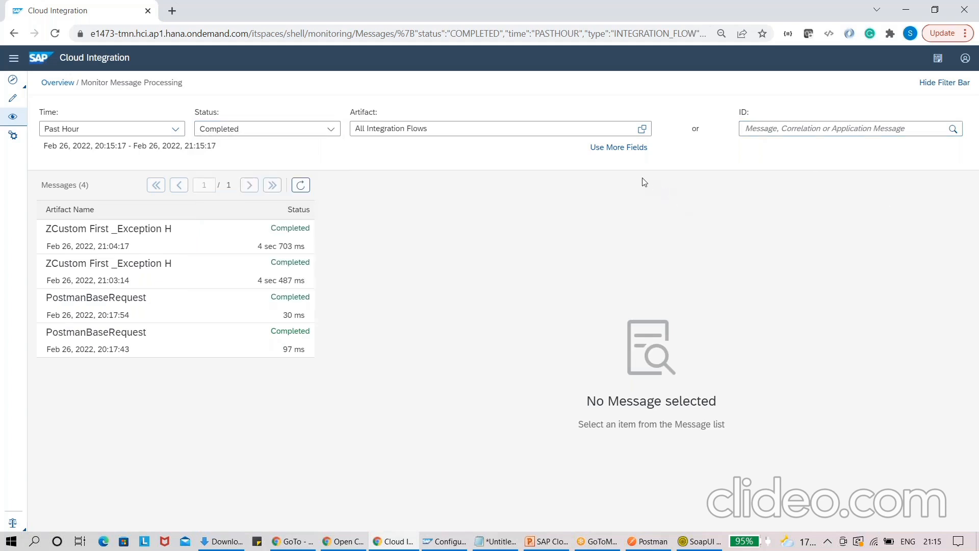
Show the additional message filter fields and highlight the Custom Header filter.
left_click(618, 152)
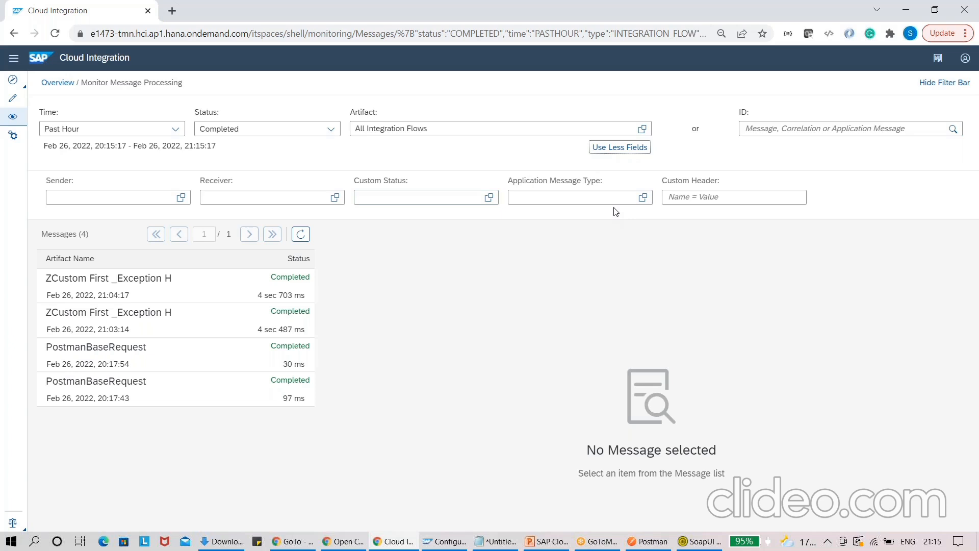
double_click(676, 181)
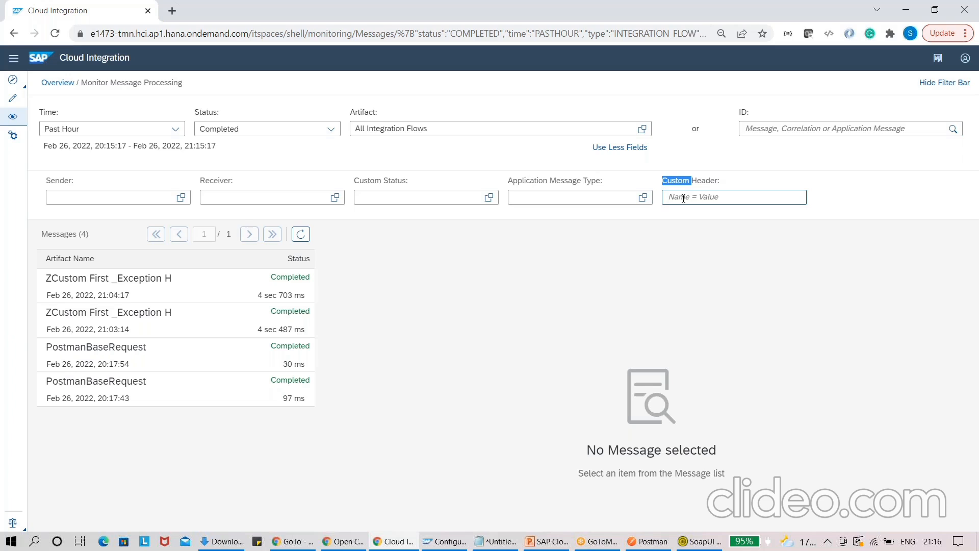
left_click(556, 543)
Add slide 78 after the 'Connectivity Test / Mail adapter' slide and title it 'Search'.
right_click(61, 423)
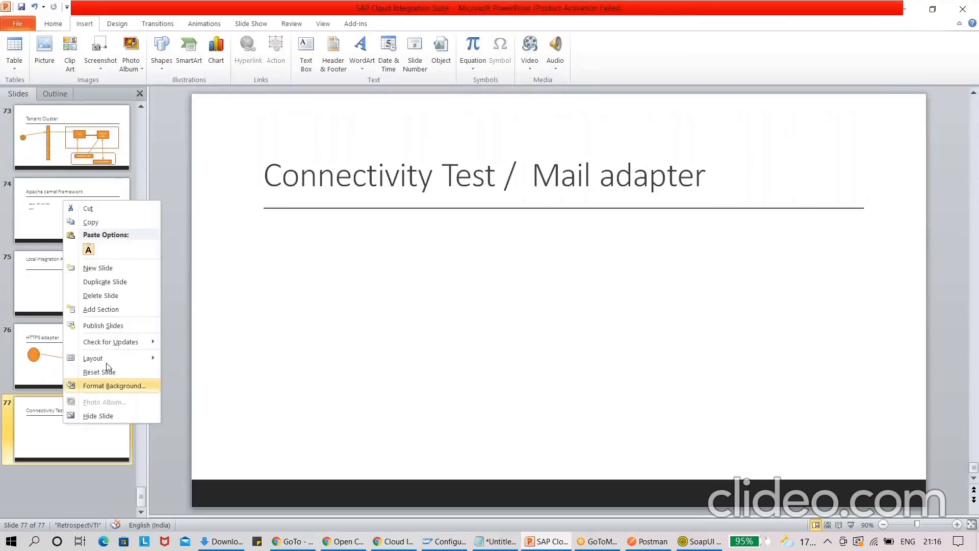
left_click(107, 270)
left_click(102, 332)
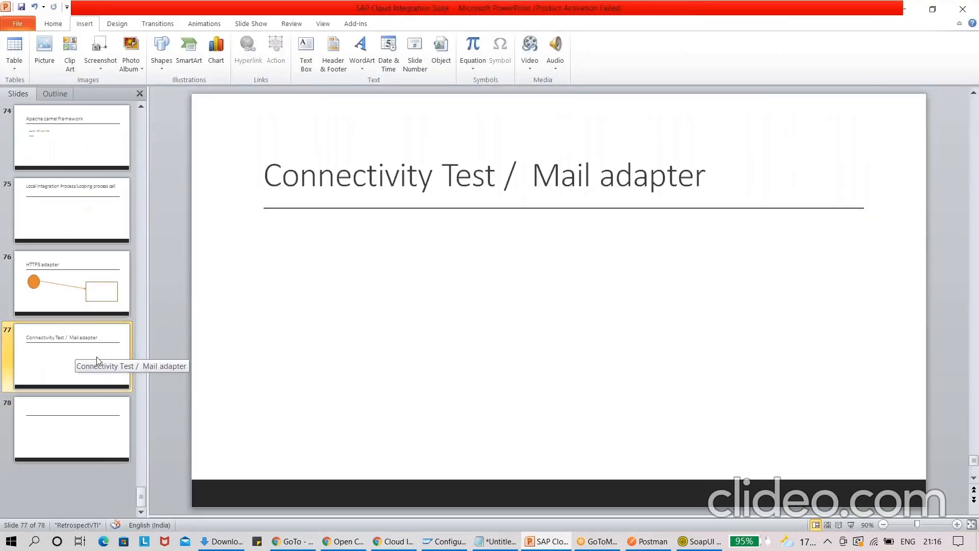
left_click(91, 398)
left_click(291, 179)
type("Search")
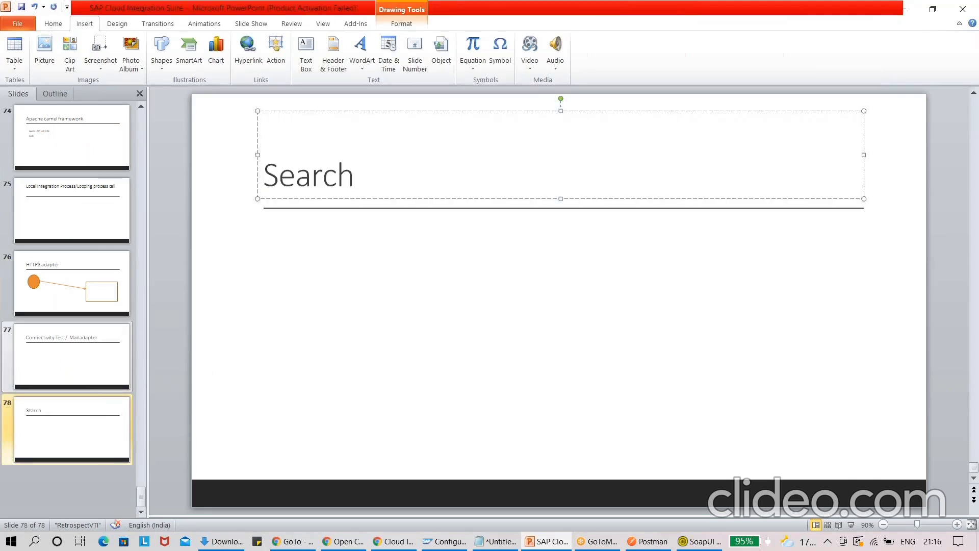
type(" ba")
key("BackSpace")
key("BackSpace")
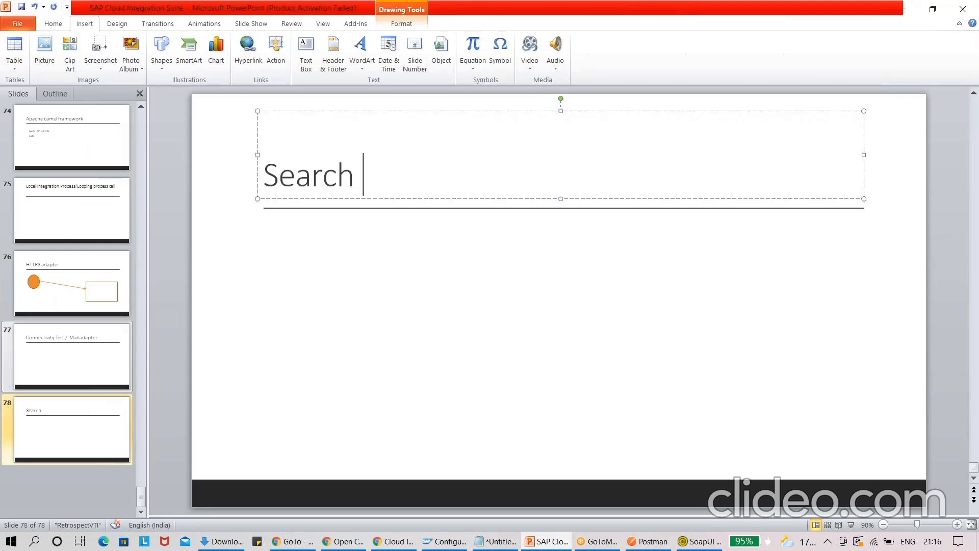
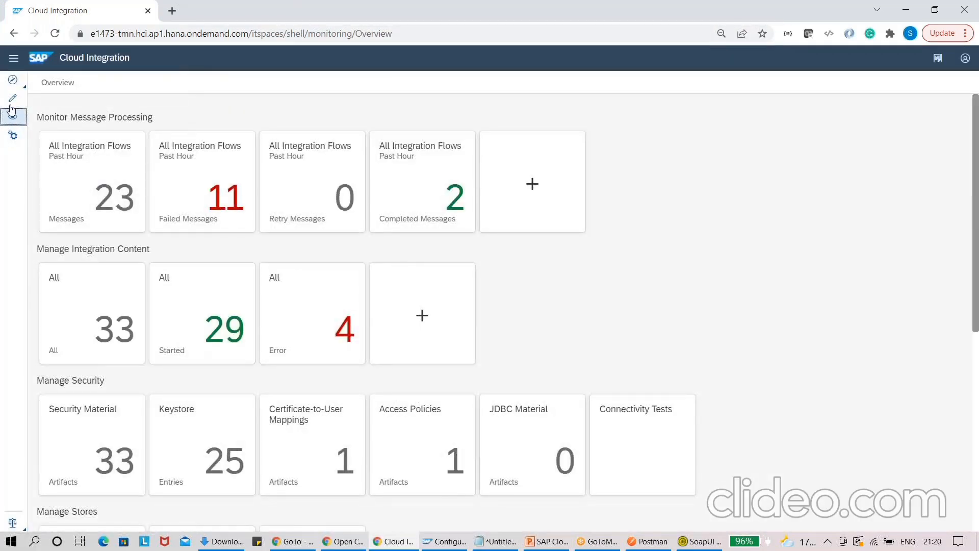
Open ZCustom First Integration Flow from the ZX Custom Integration Flows package in edit mode.
left_click(12, 98)
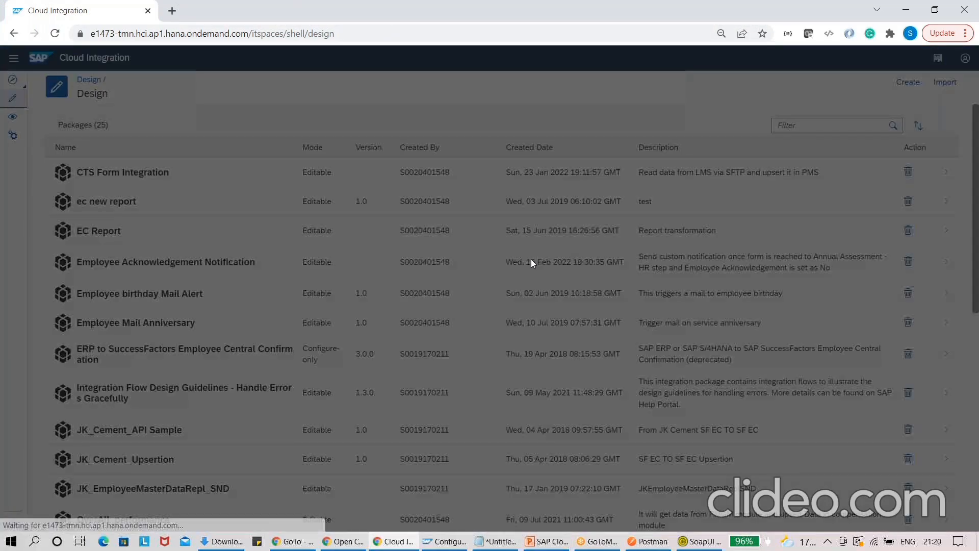
key("ctrl+minus")
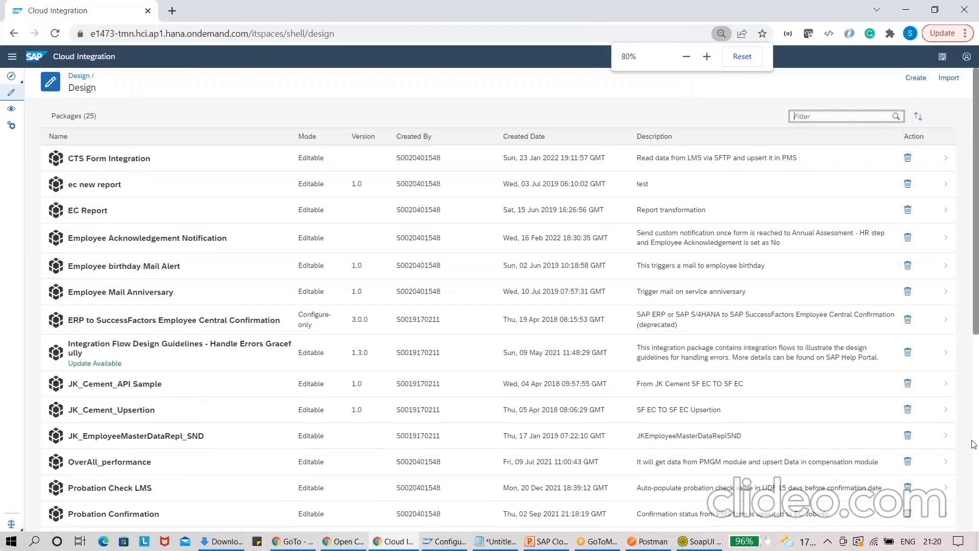
left_click_drag(978, 217, 978, 487)
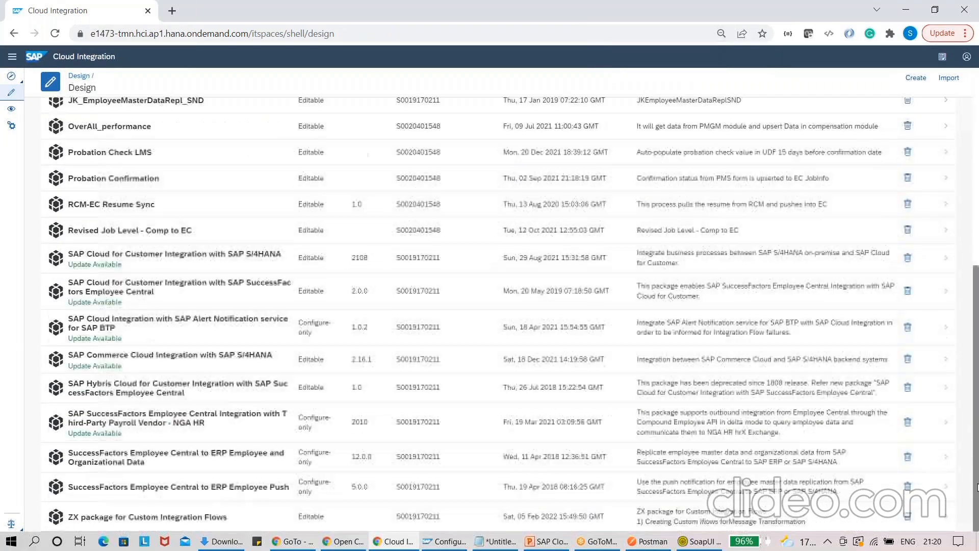
left_click(451, 516)
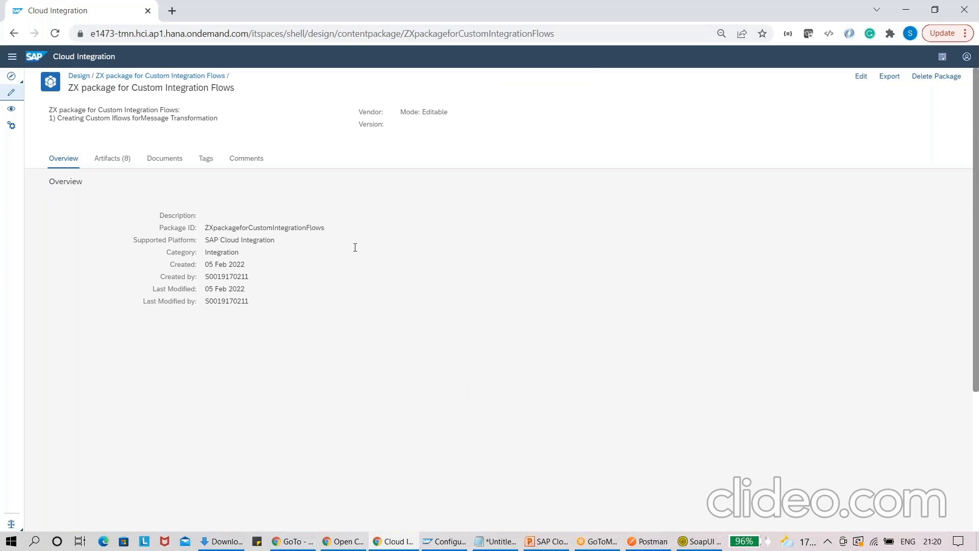
key("ctrl+plus")
key("ctrl+plus")
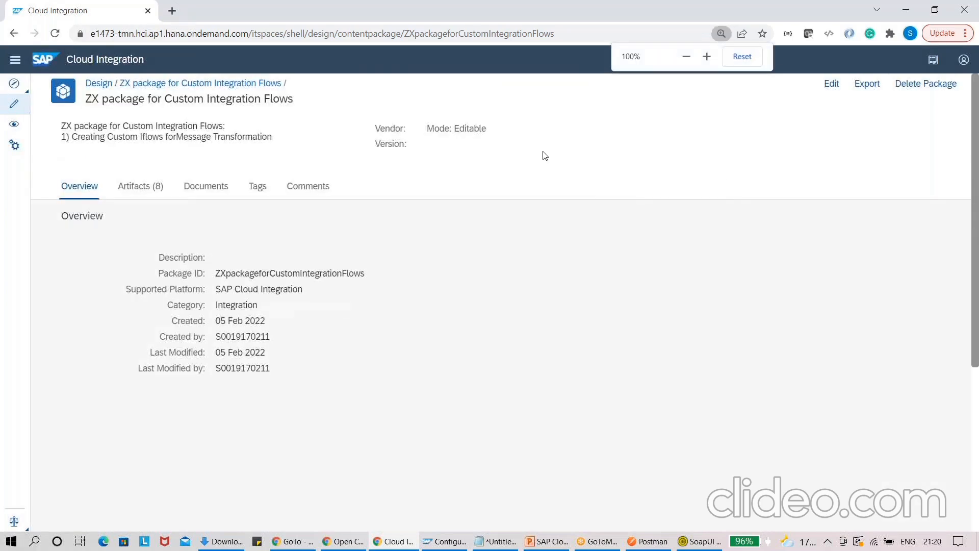
left_click(140, 184)
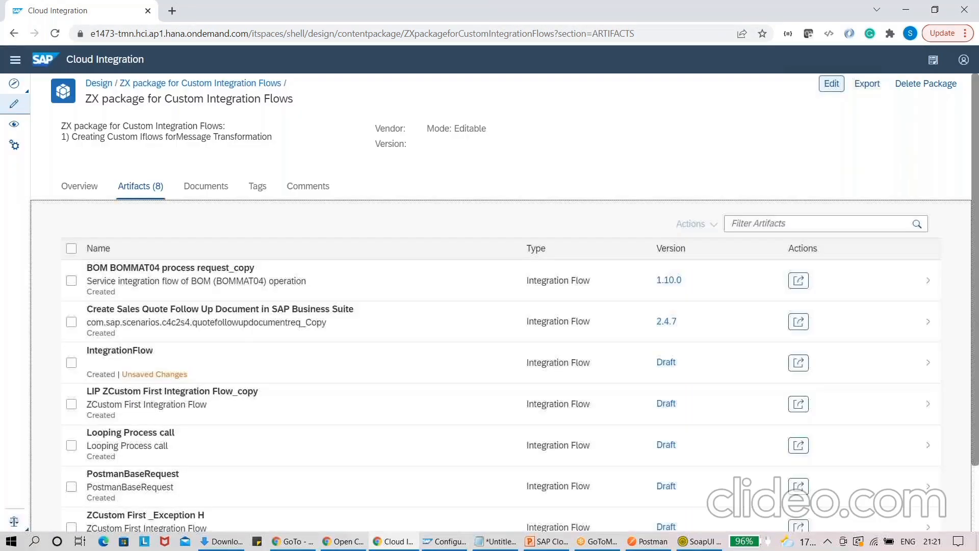
left_click(831, 84)
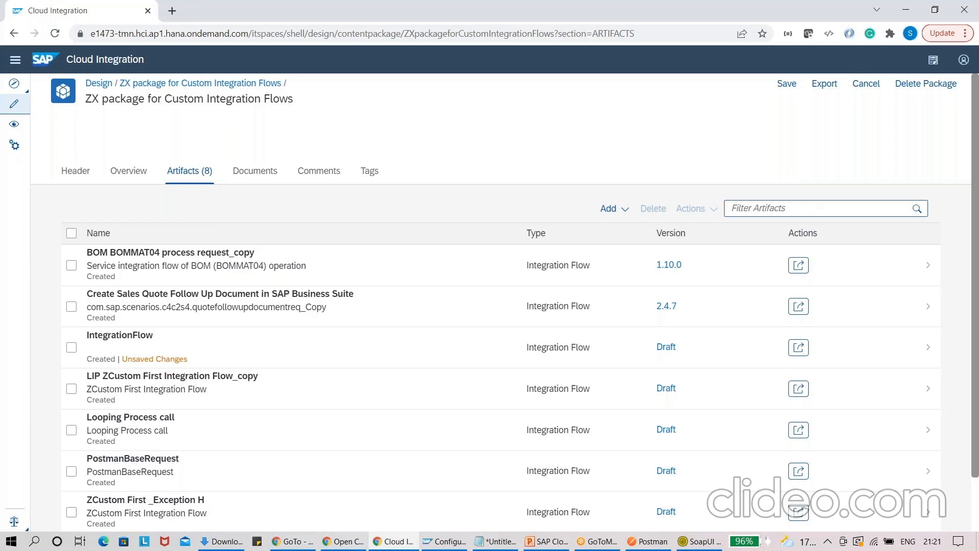
scroll(975, 320, "down", 2)
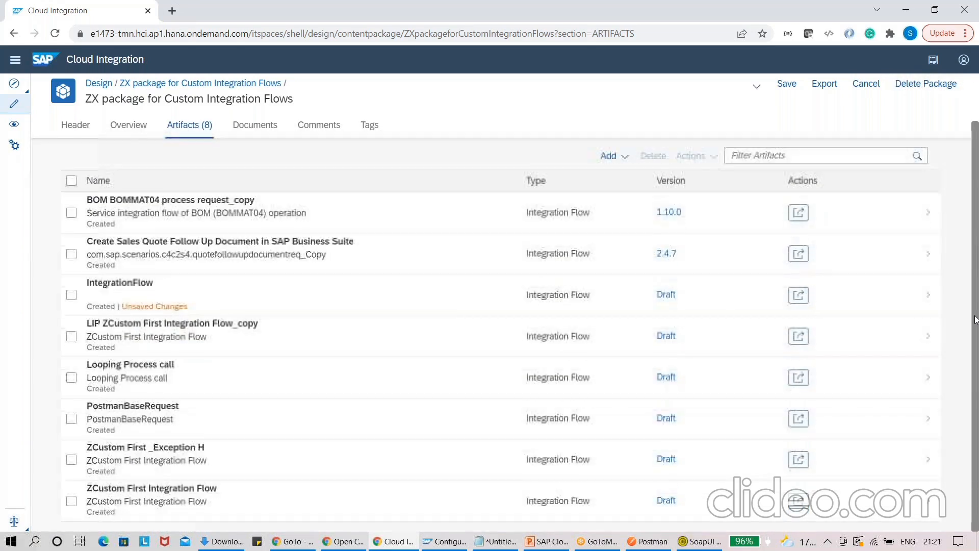
left_click(193, 503)
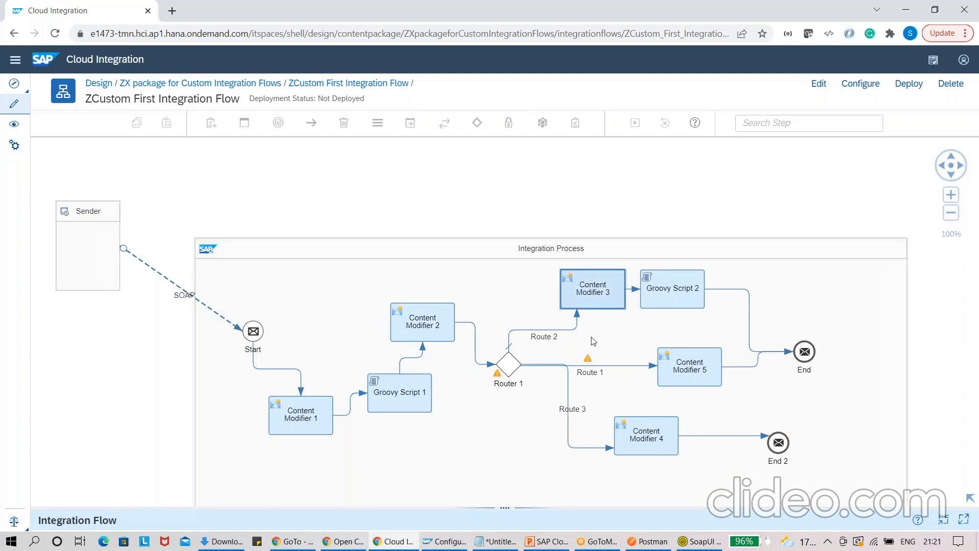
left_click(818, 83)
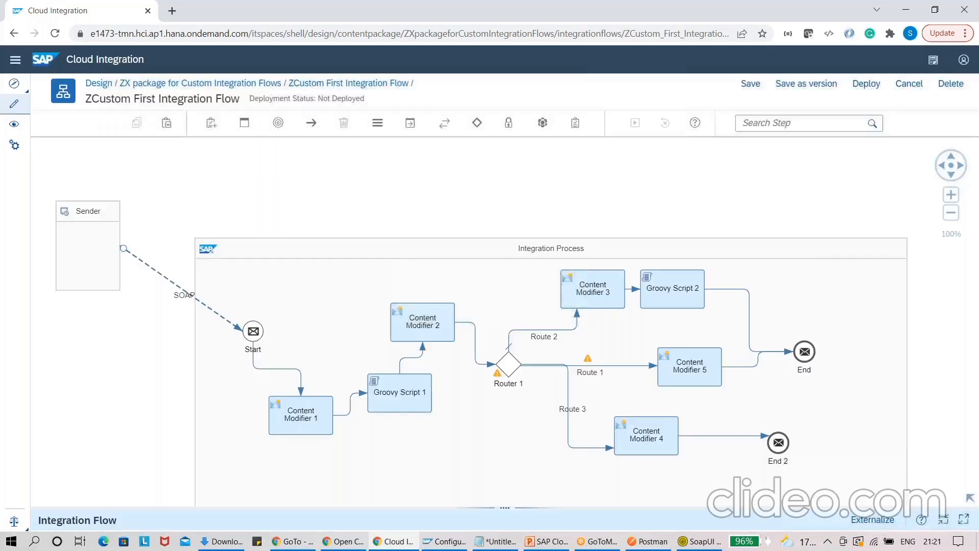
Add two header rows to Content Modifier 1 and set SAP_Sender to constant 'SOAPUI Tool'.
left_click_drag(933, 325, 921, 214)
left_click(305, 306)
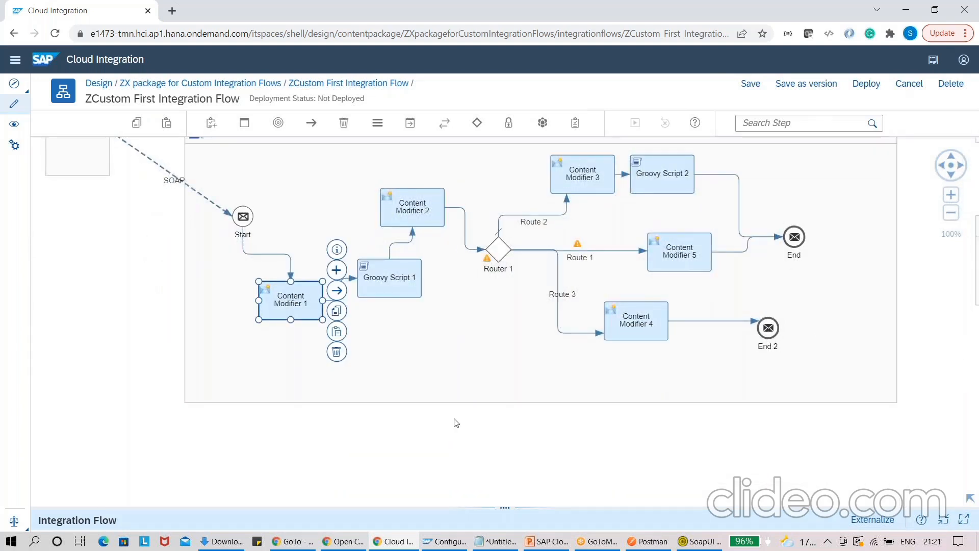
left_click_drag(502, 508, 502, 222)
left_click(148, 259)
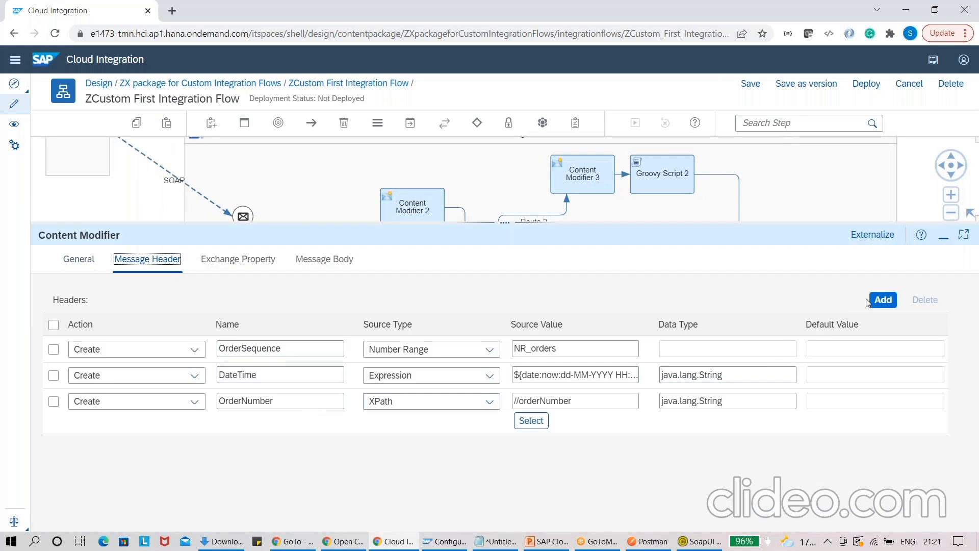
left_click(882, 299)
left_click(883, 300)
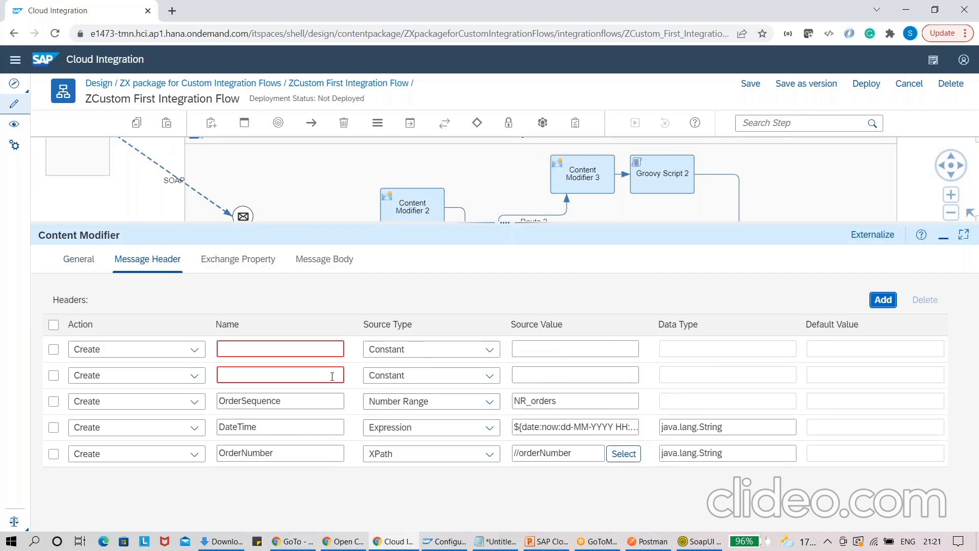
left_click(293, 346)
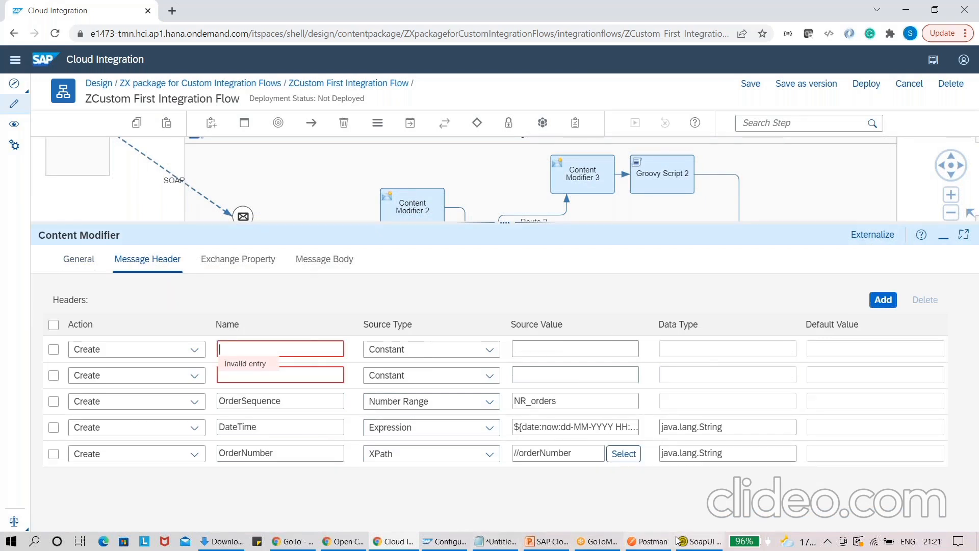
left_click(545, 542)
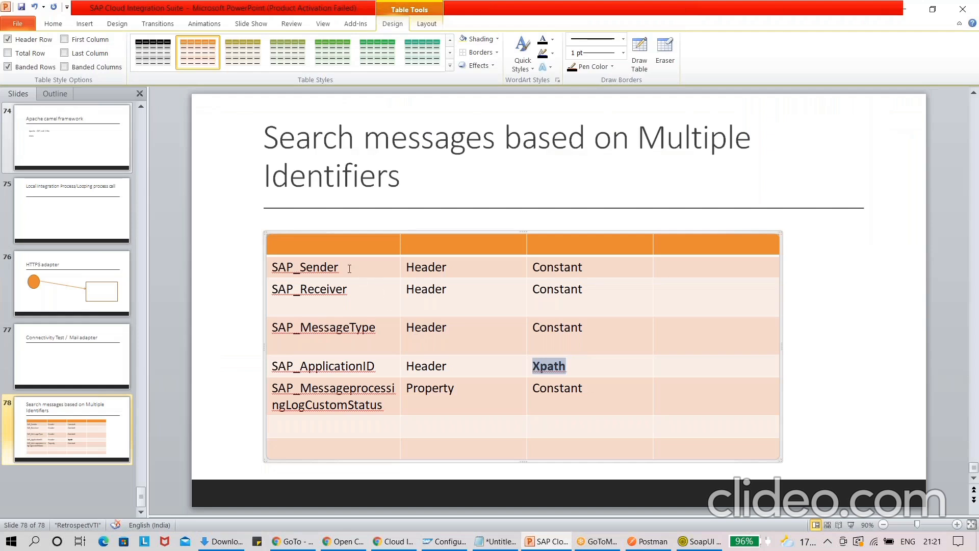
double_click(350, 269)
key("ctrl+c")
key("alt+Tab")
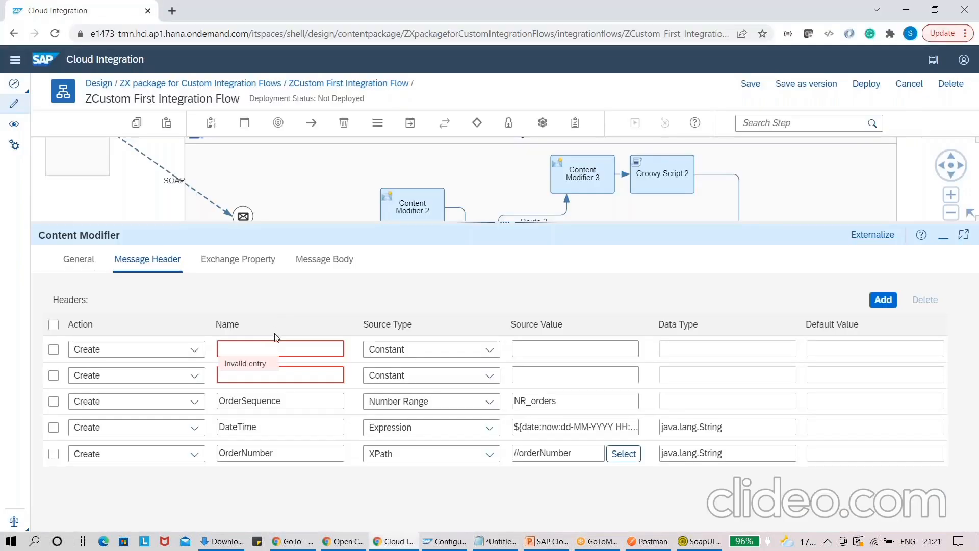
left_click(278, 346)
key("ctrl+v")
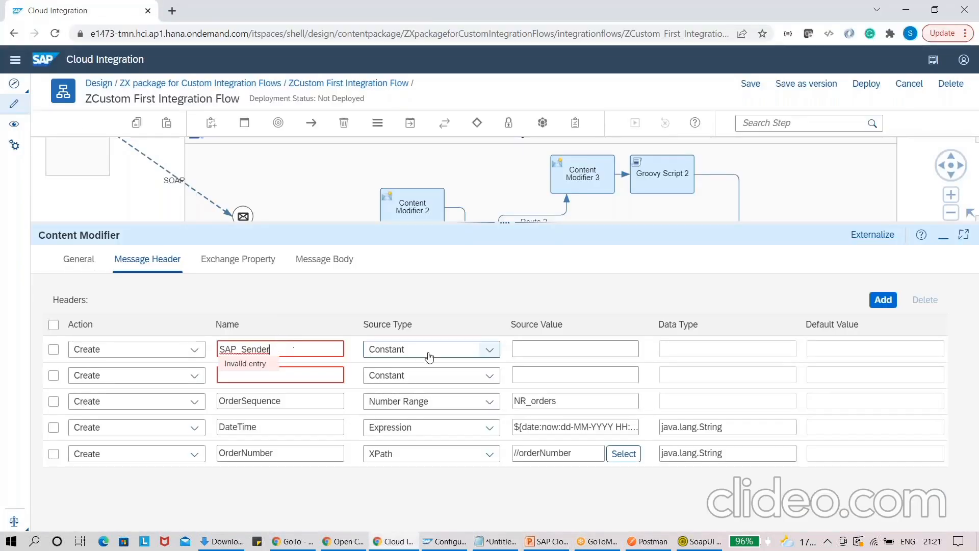
left_click(431, 351)
left_click(520, 347)
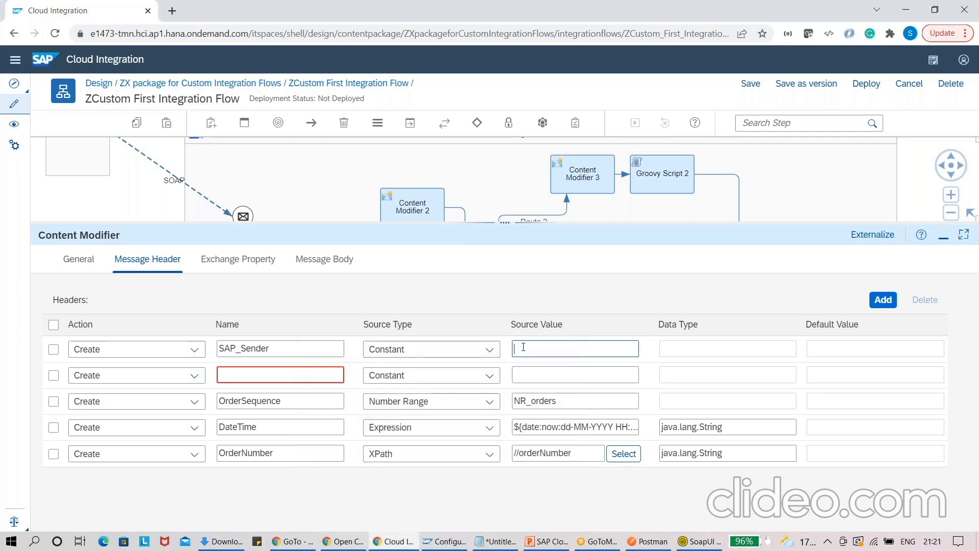
type("SOAPUI Tool")
Name the second header SAP_Receiver with constant value SAP.
left_click(282, 373)
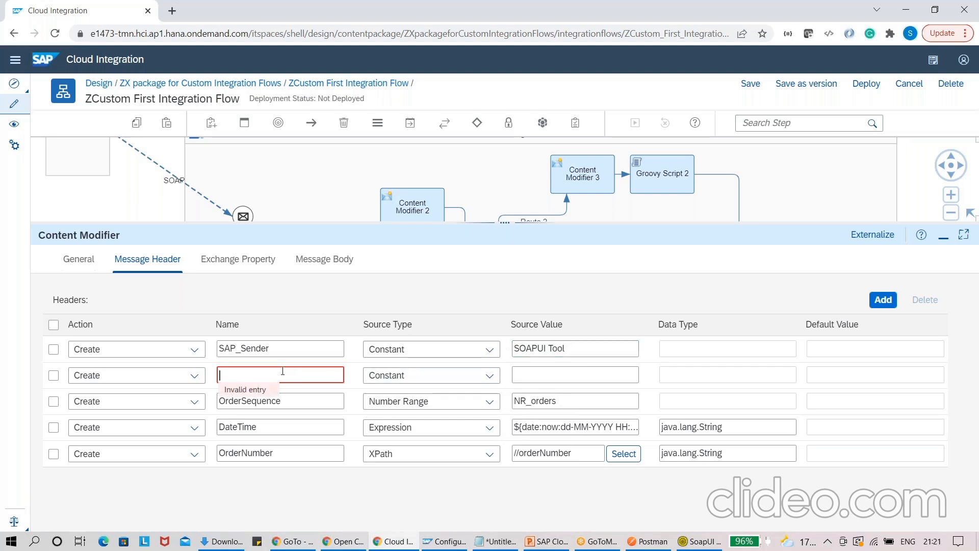
key("alt+Tab")
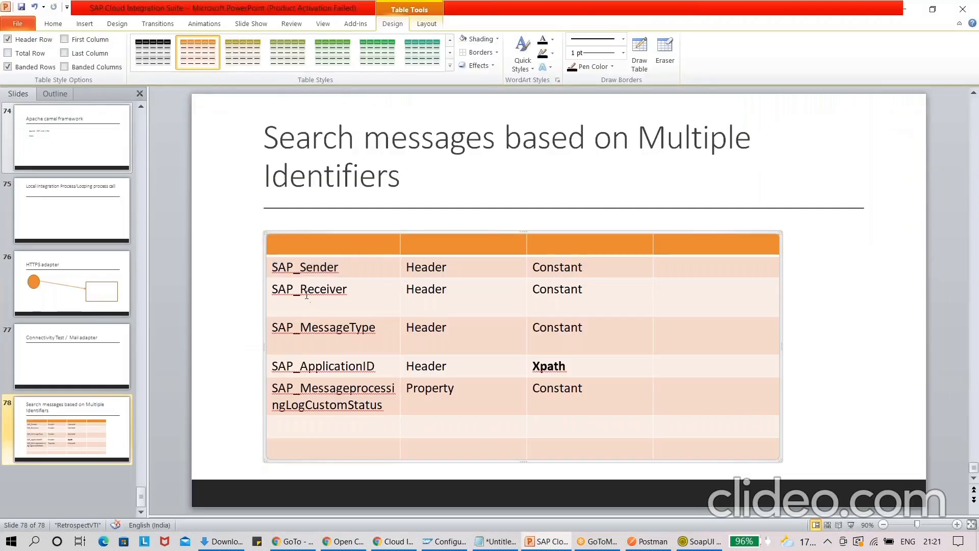
double_click(307, 291)
key("ctrl+c")
key("alt+Tab")
key("ctrl+v")
key("Tab")
key("Tab")
type("Receiver")
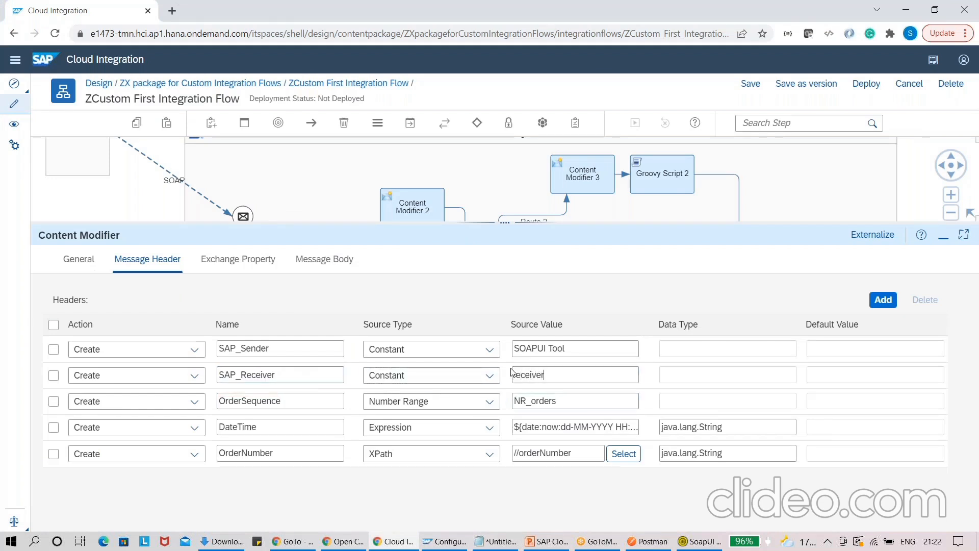
key("ctrl+a")
type("SAP")
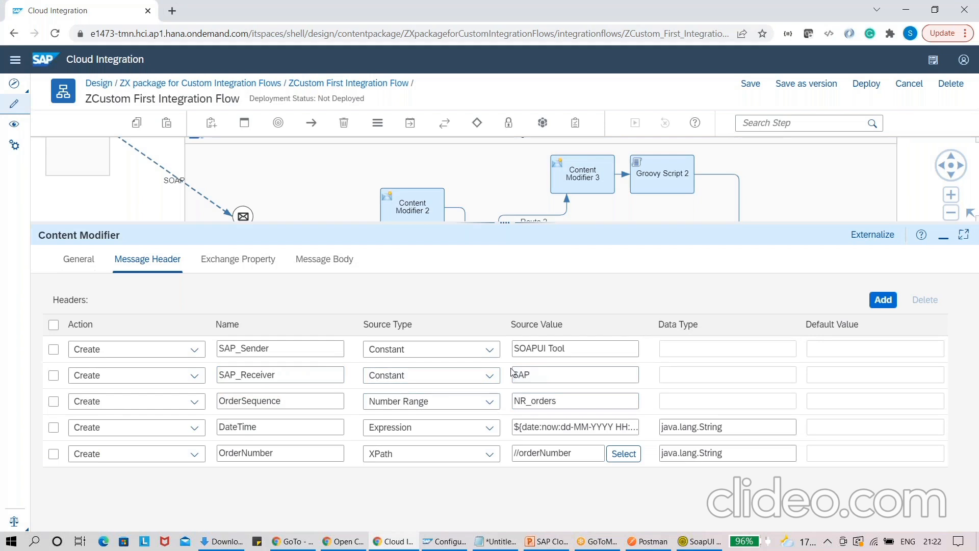
Add a third header row and copy SAP_MessageType from the slide for its name.
left_click(883, 300)
key("alt+Tab")
left_click_drag(380, 332, 306, 331)
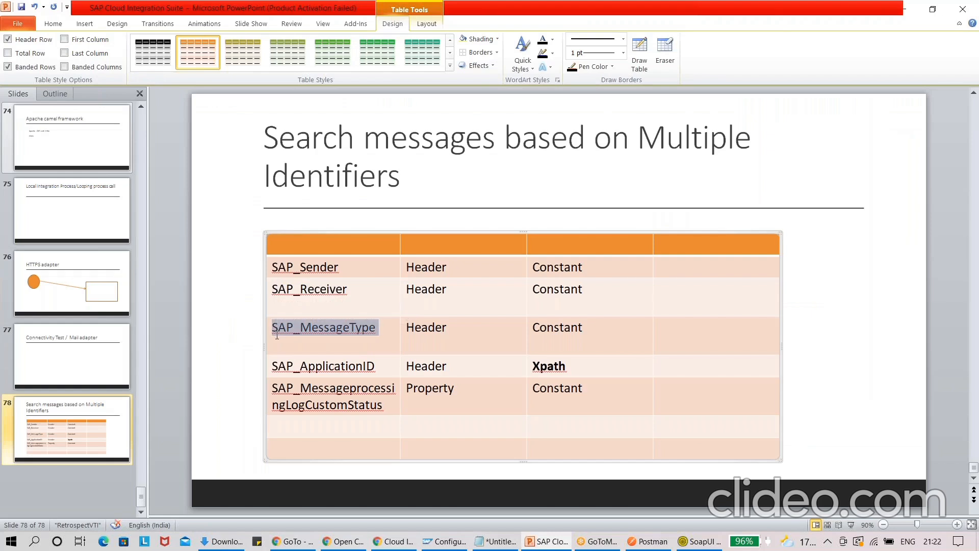
key("alt+Tab")
key("ctrl+v")
left_click(308, 348)
Name the third header SAP_MessageType with constant value Test.
key("ctrl+v")
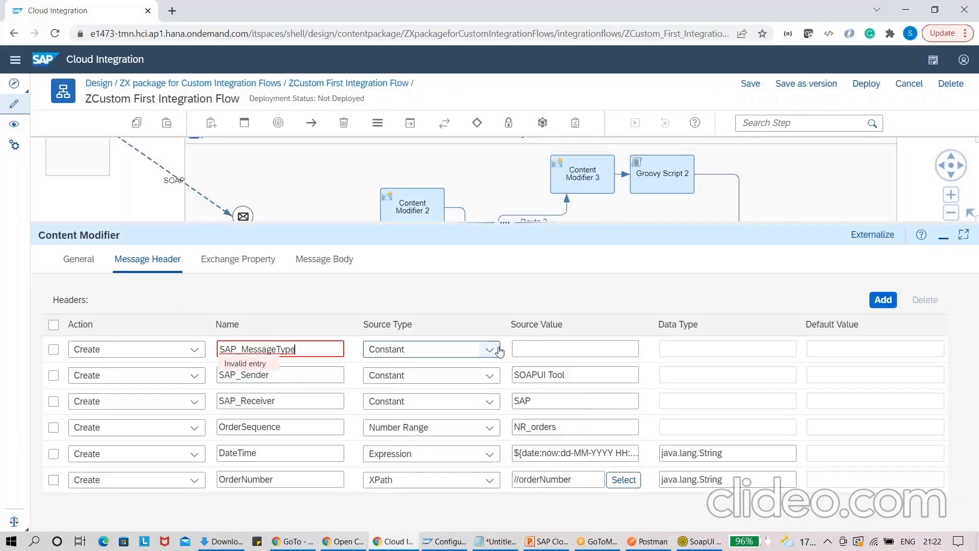
left_click(539, 349)
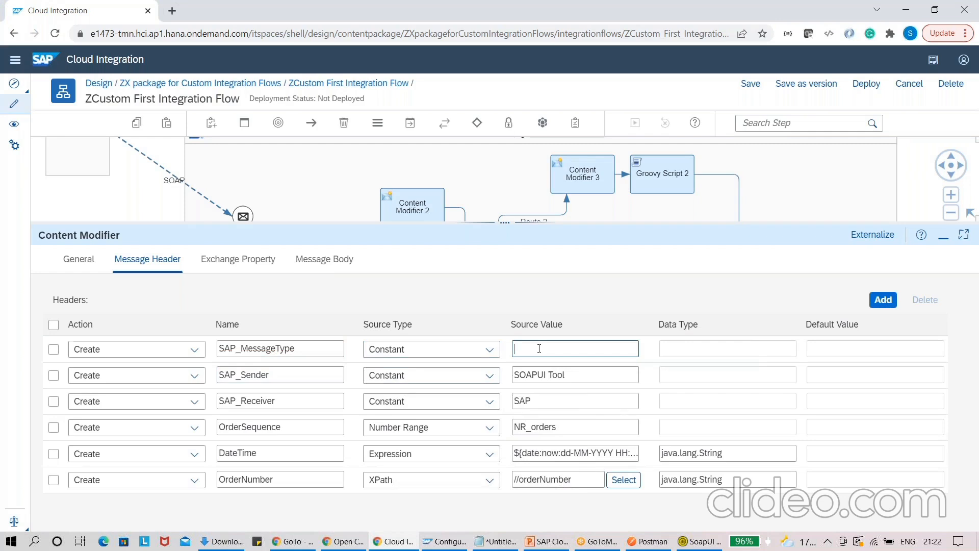
type("Test")
Add a fourth header named SAP_ApplicationID with XPath as its source type.
left_click(879, 301)
left_click_drag(493, 225, 509, 195)
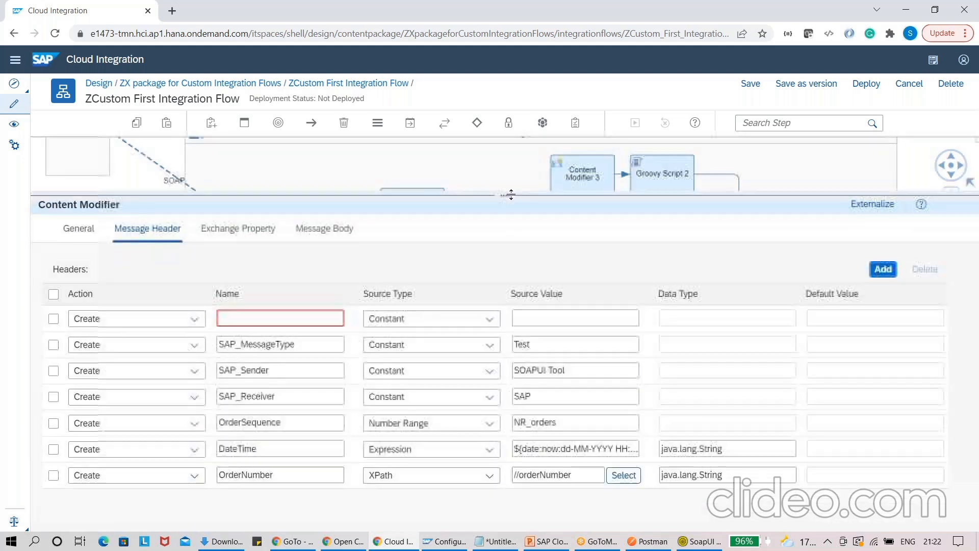
key("alt+Tab")
left_click(359, 366)
double_click(359, 365)
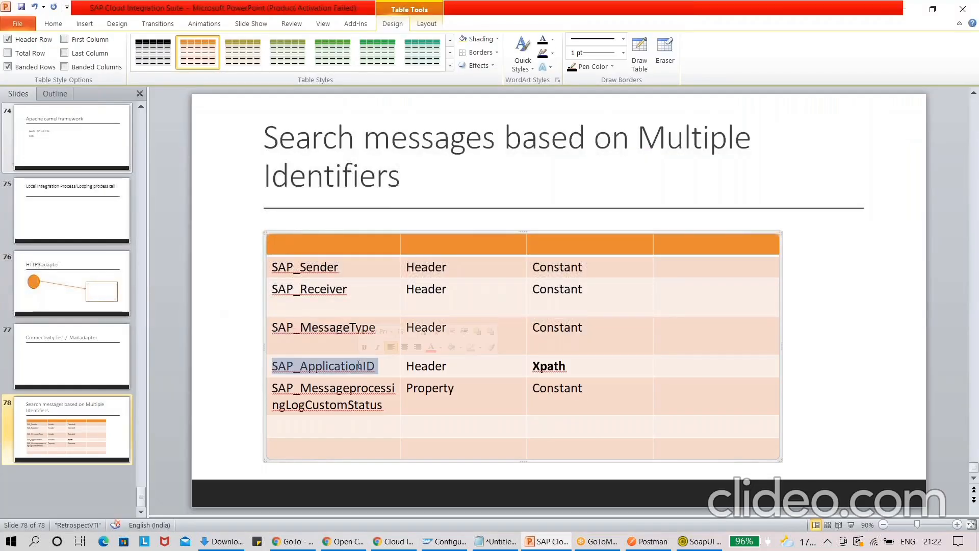
key("alt+Tab")
left_click(310, 322)
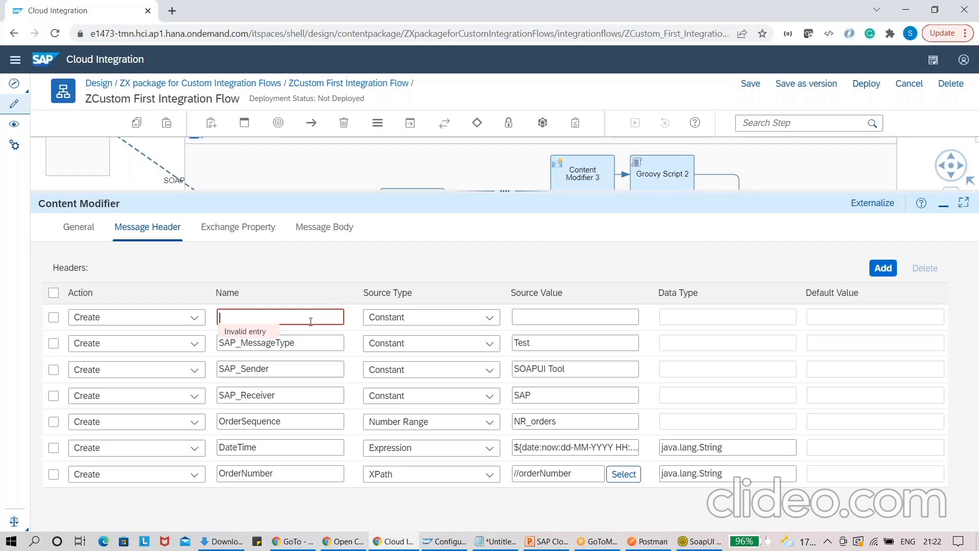
key("ctrl+v")
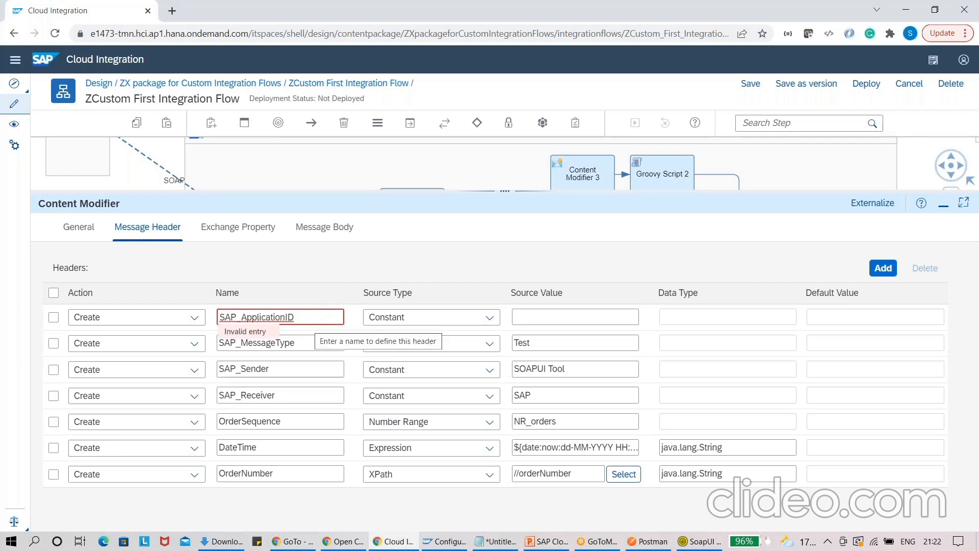
left_click(470, 325)
left_click(406, 478)
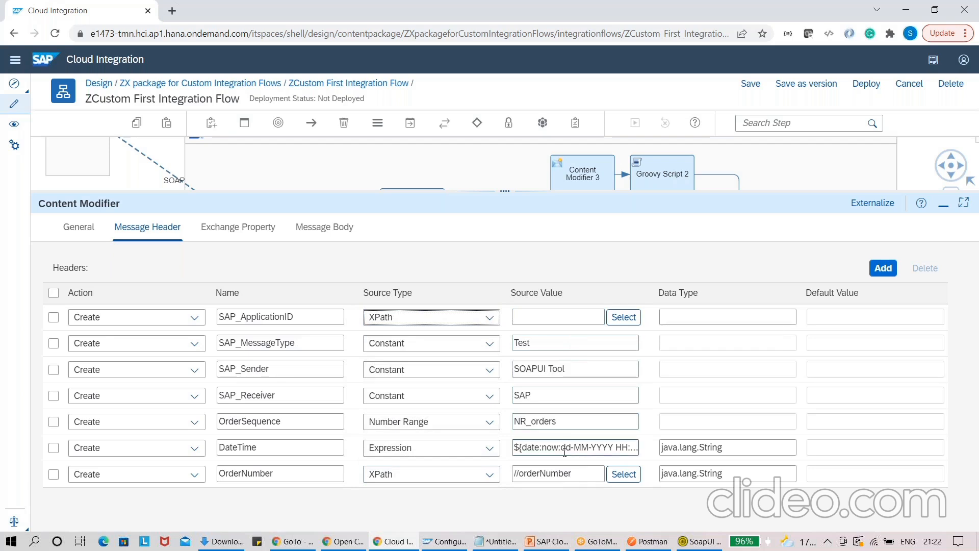
Give SAP_ApplicationID source value //orderNumber and data type java.lang.String.
left_click_drag(581, 473, 514, 478)
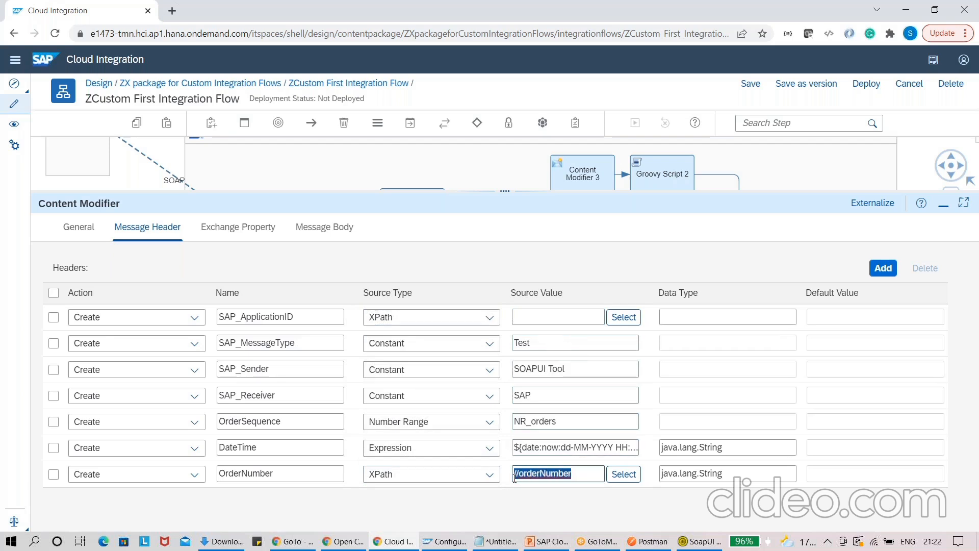
left_click(536, 321)
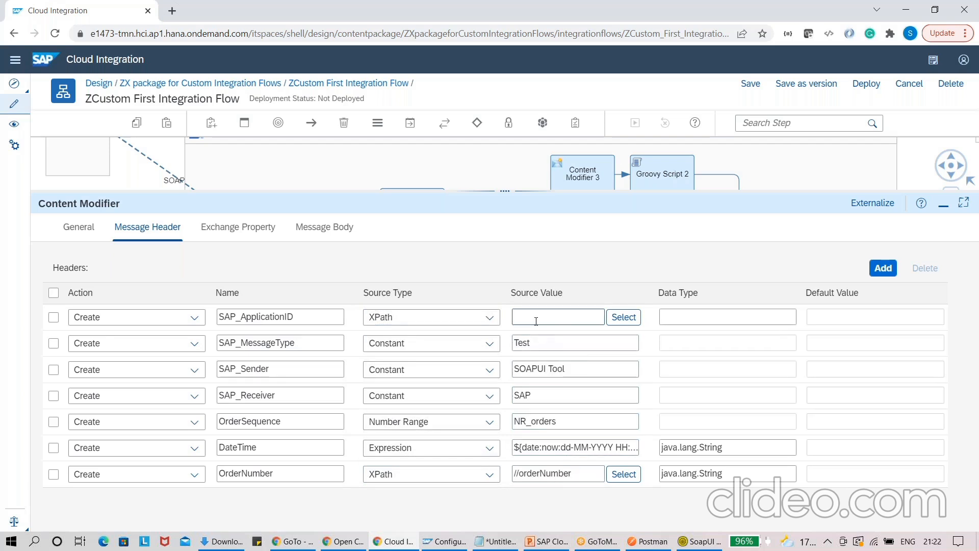
key("ctrl+v")
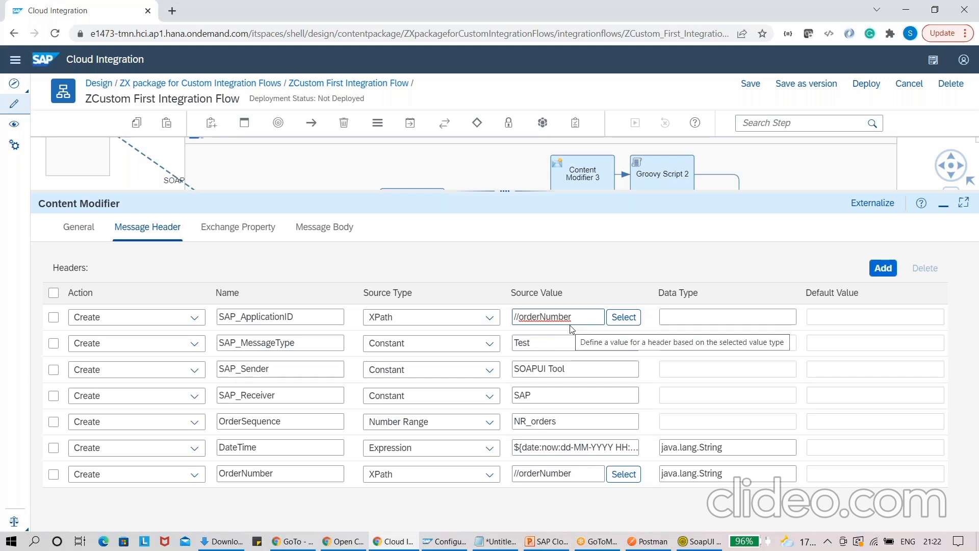
left_click_drag(736, 473, 656, 482)
key("ctrl+c")
left_click(669, 316)
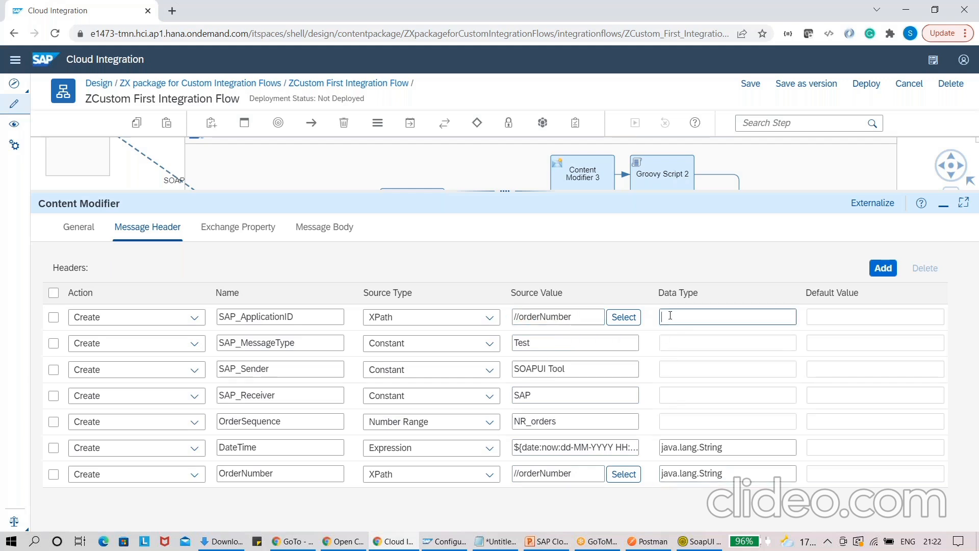
key("super+v")
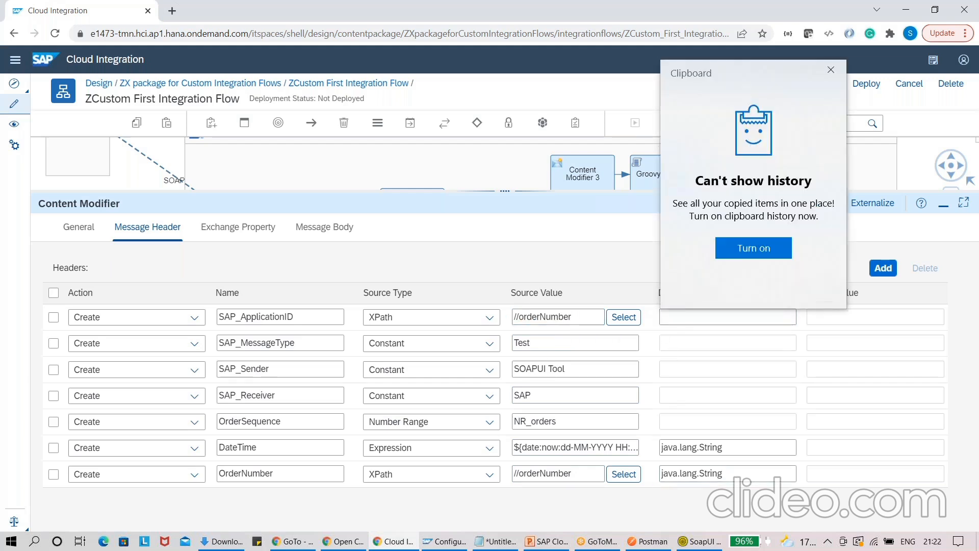
left_click(830, 70)
left_click(713, 317)
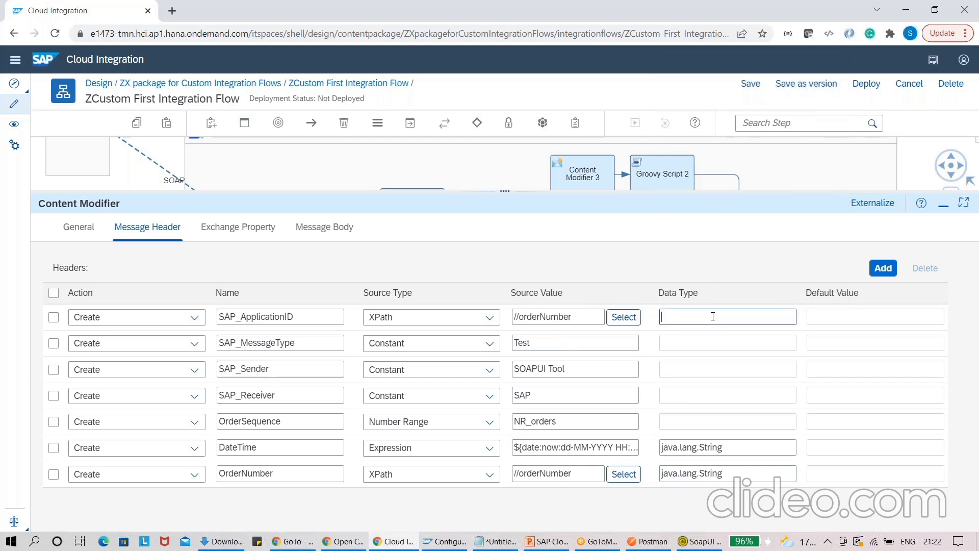
key("ctrl+v")
left_click(621, 370)
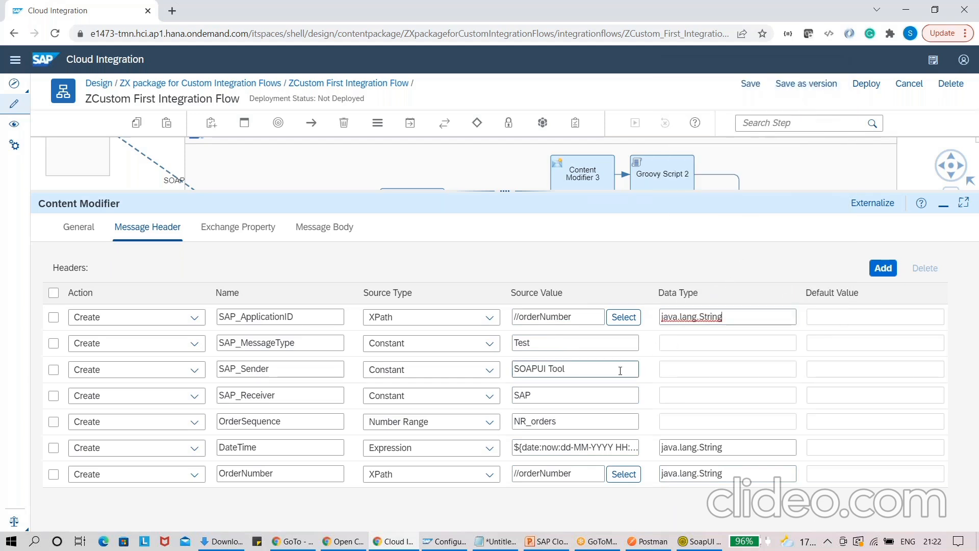
left_click(724, 318)
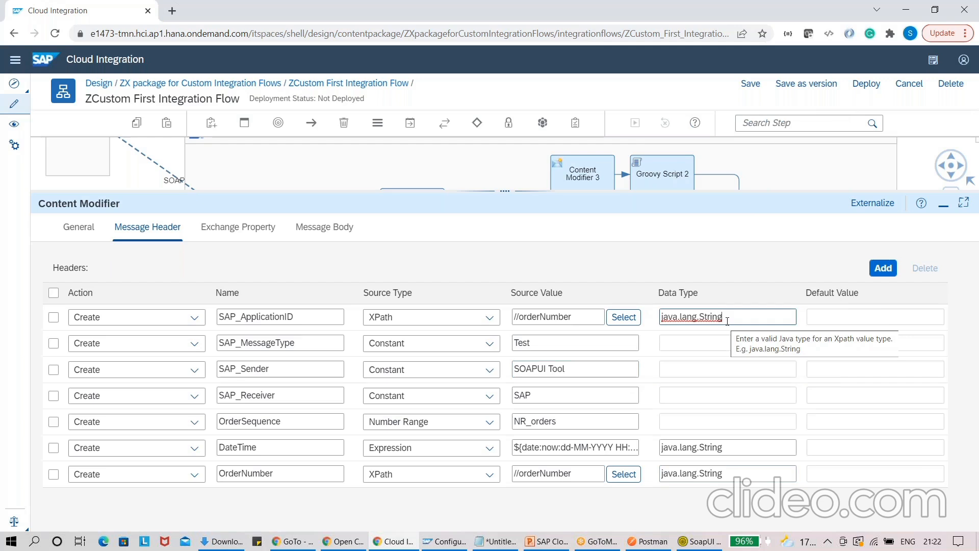
right_click(727, 320)
left_click(754, 398)
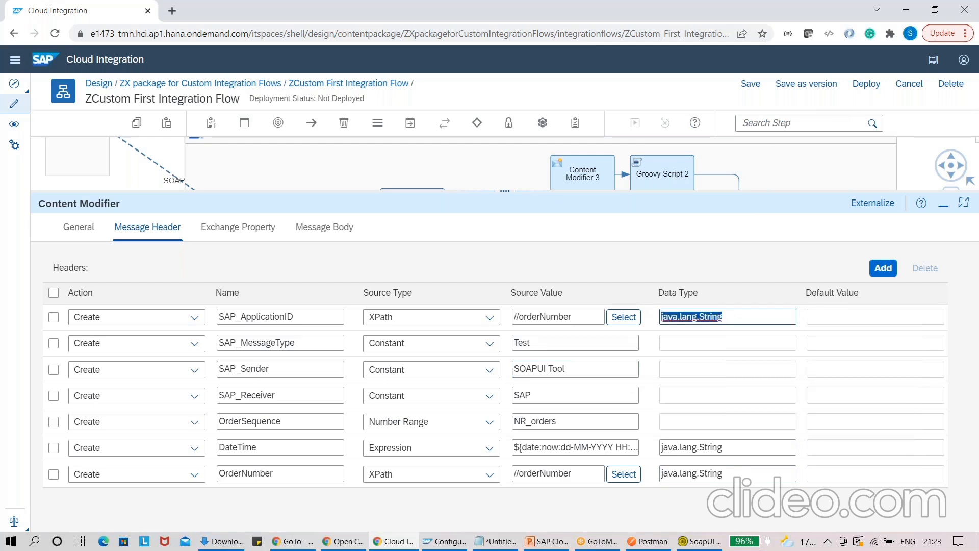
left_click(726, 317)
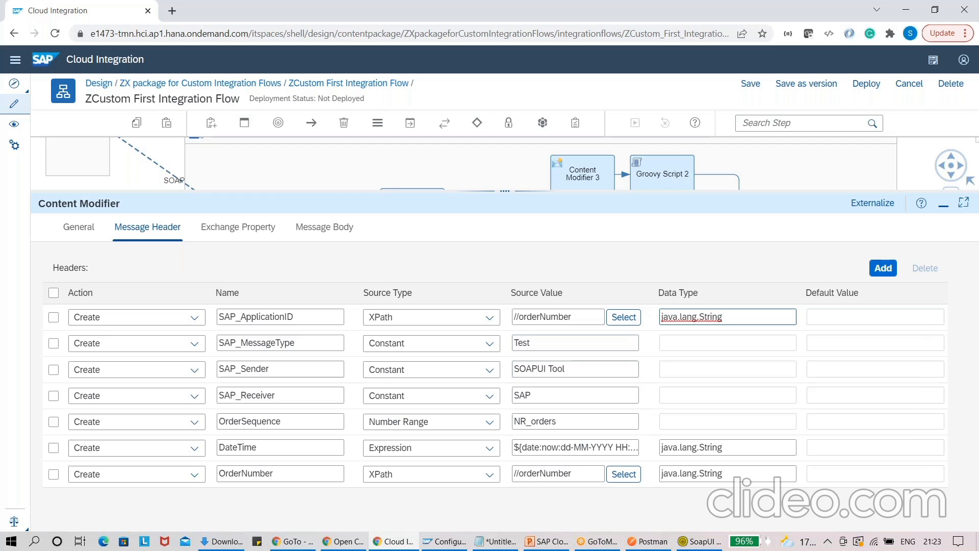
left_click(707, 335)
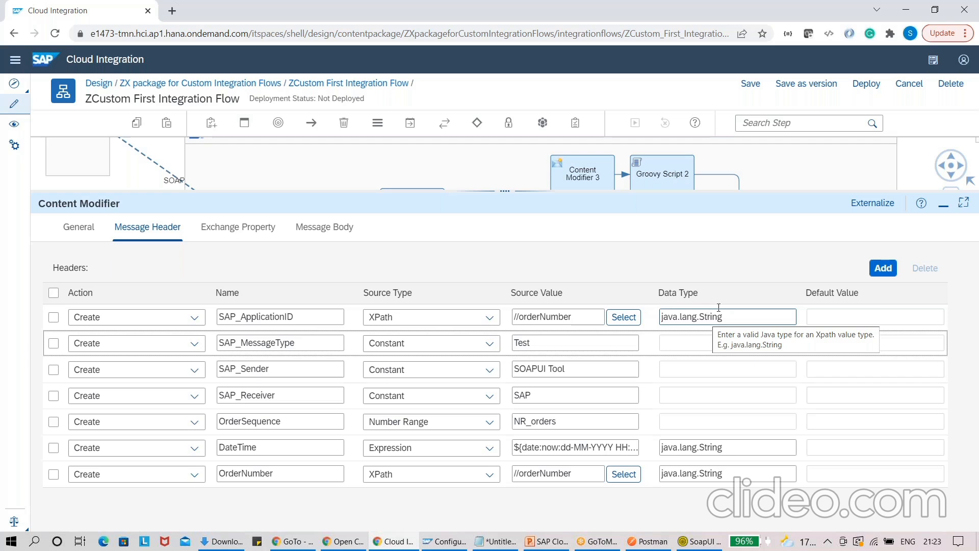
Copy SAP_MessageprocessingLogCustomStatus from the slide and show the exchange properties.
key("alt+Tab")
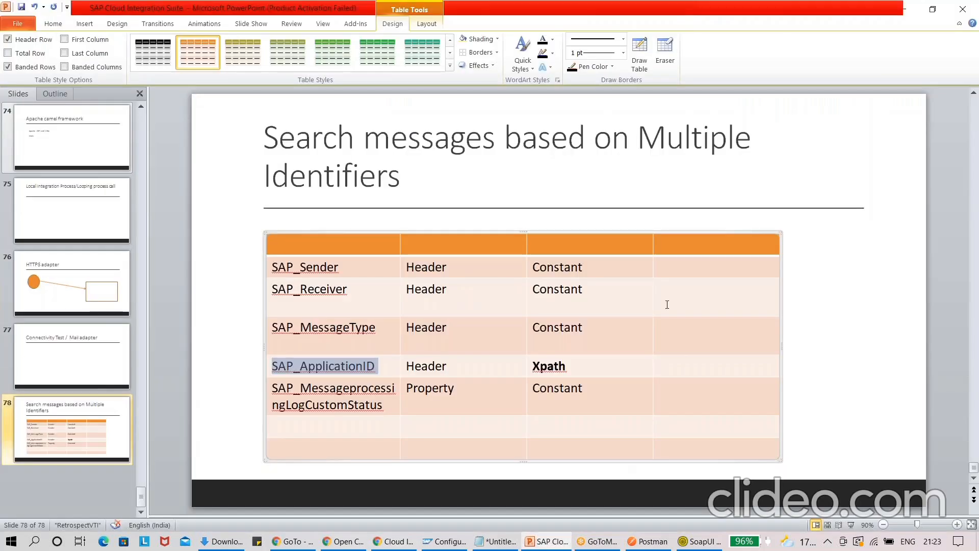
left_click_drag(388, 406, 284, 389)
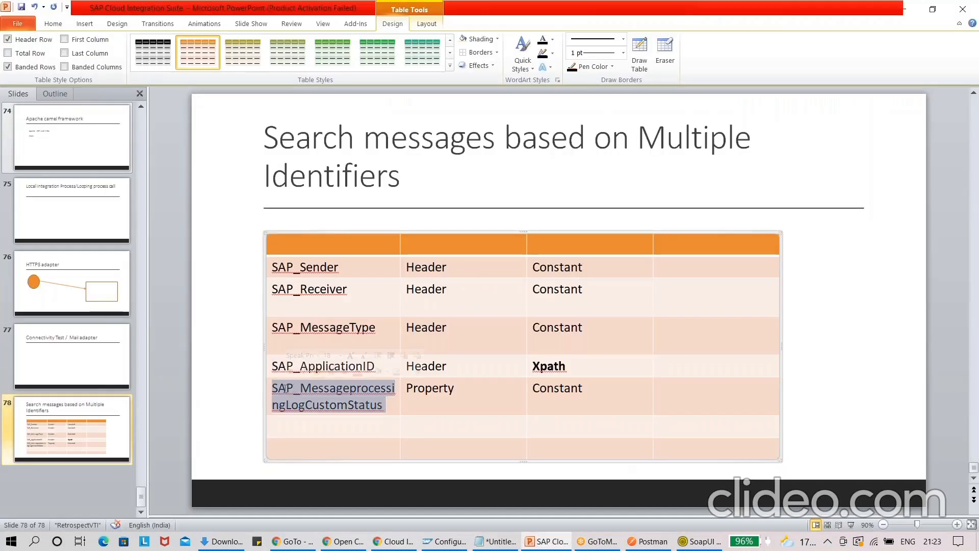
key("alt+Tab")
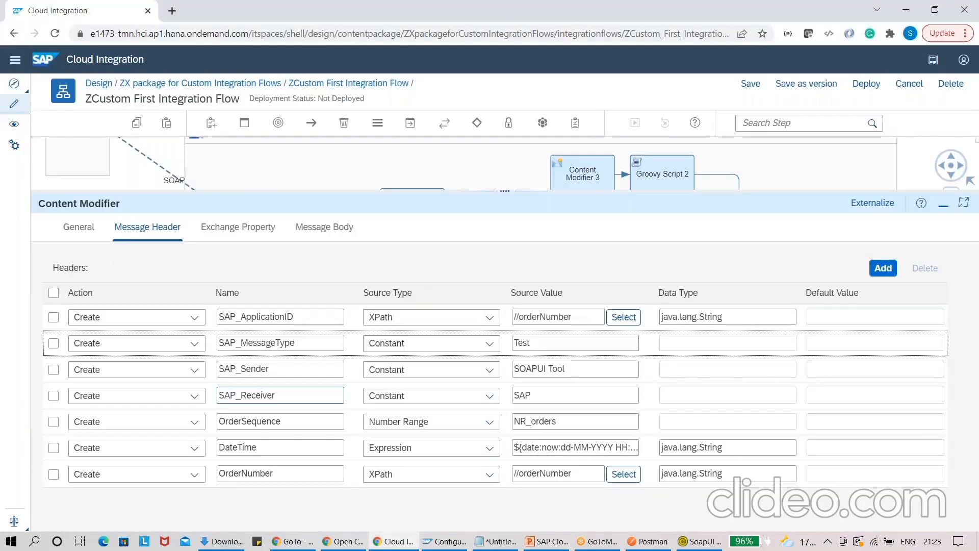
left_click(238, 227)
Add constant exchange property SAP_MessageprocessingLogCustomStatus = WORKED and save the flow.
left_click(883, 268)
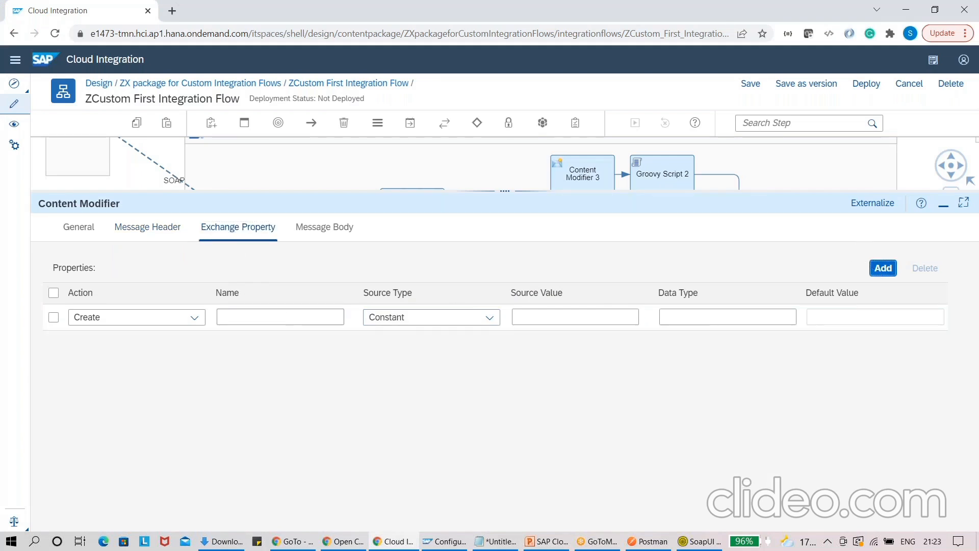
key("ctrl+v")
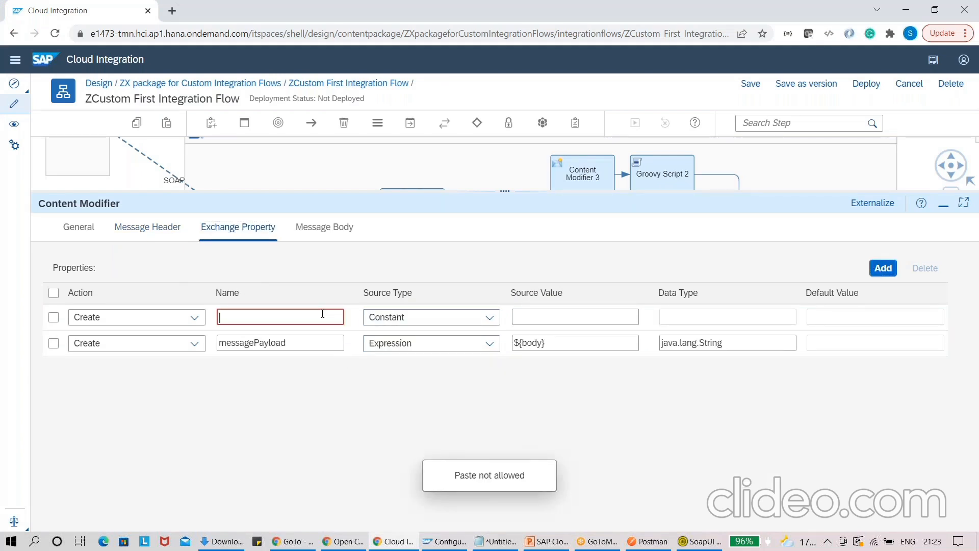
left_click(322, 314)
key("ctrl+v")
left_click(489, 317)
left_click(393, 335)
left_click(542, 318)
type("Yes")
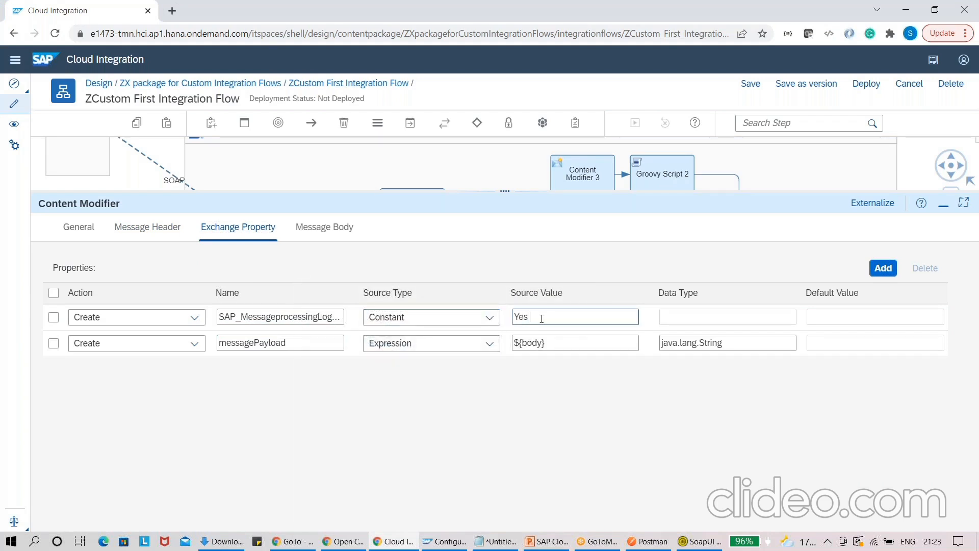
key("BackSpace")
key("BackSpace")
key("BackSpace")
type("WORKED")
double_click(541, 317)
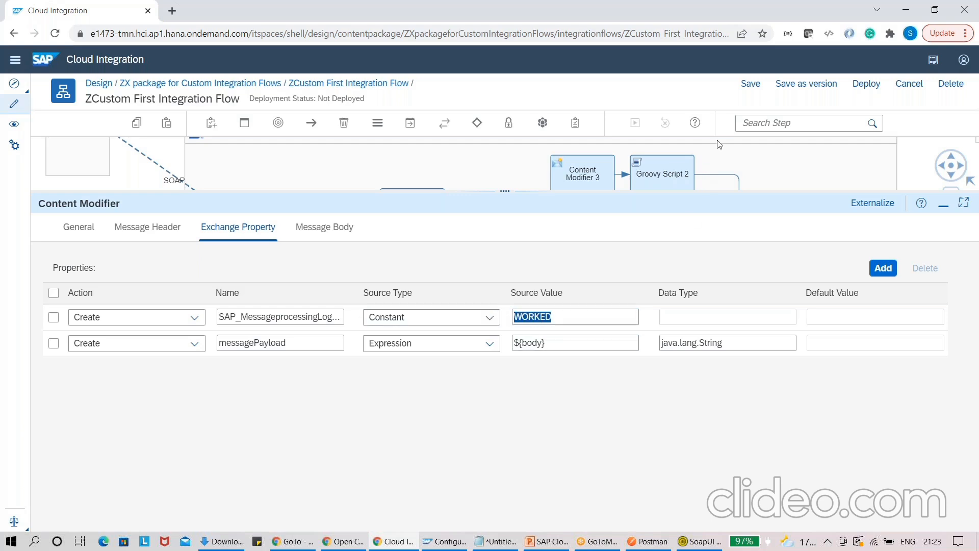
left_click(750, 84)
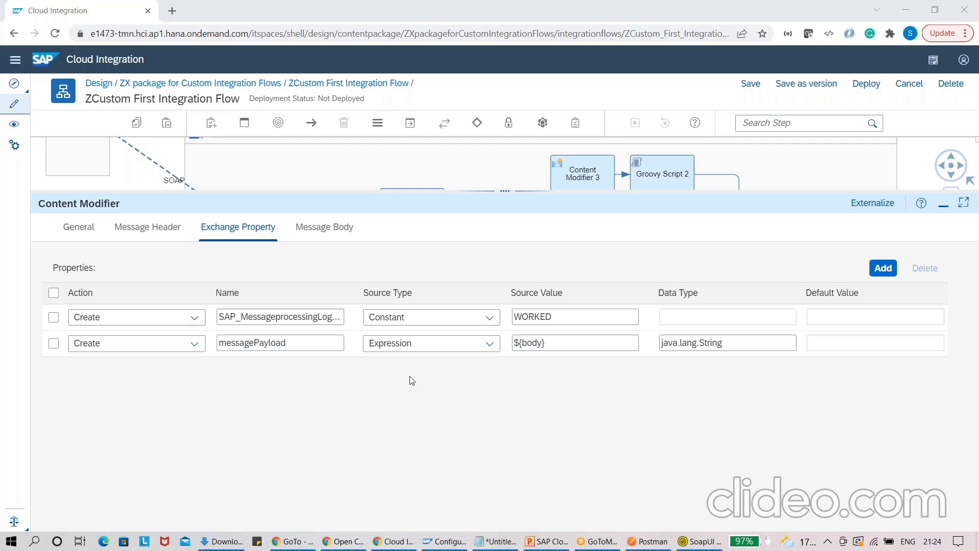
left_click(172, 11)
In a new tab, monitor the past hour's completed messages with the extra filter fields shown.
type("https://e1473-tmn.hci.ap1.hana.ondemand.com/itspaces/shell/design")
key("Return")
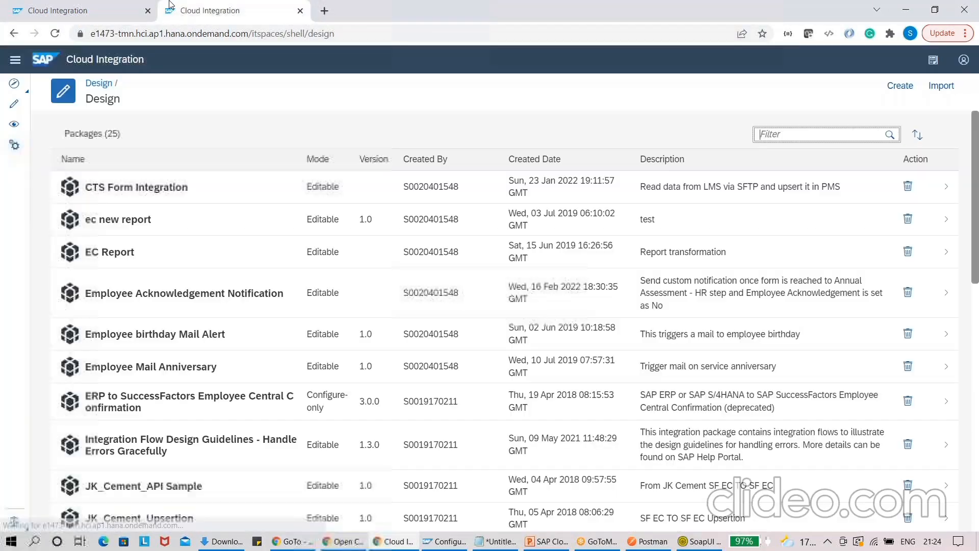
left_click(15, 125)
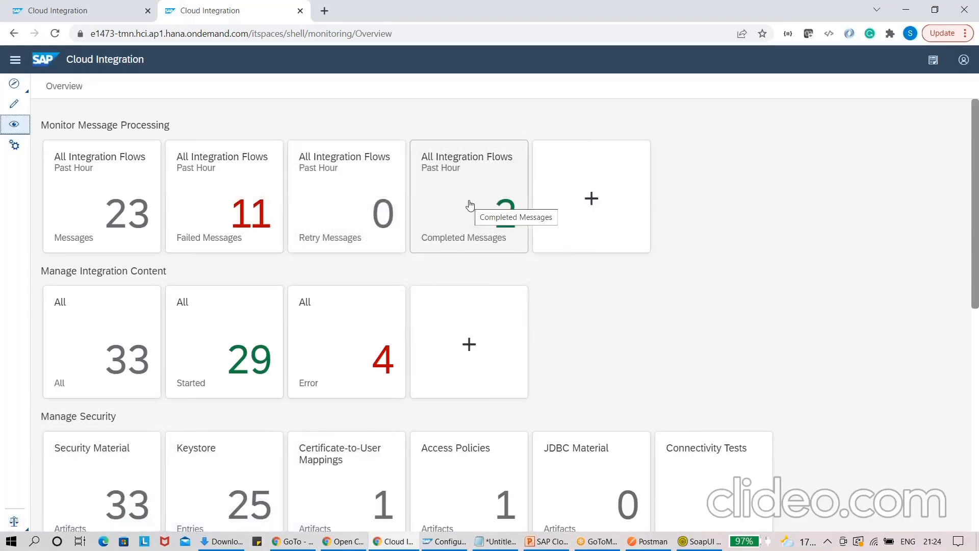
left_click(470, 204)
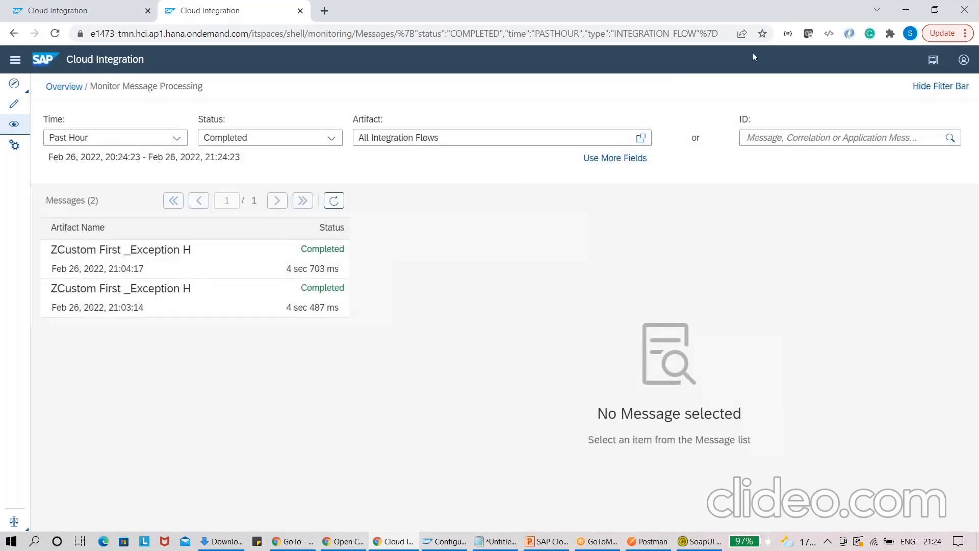
left_click(615, 158)
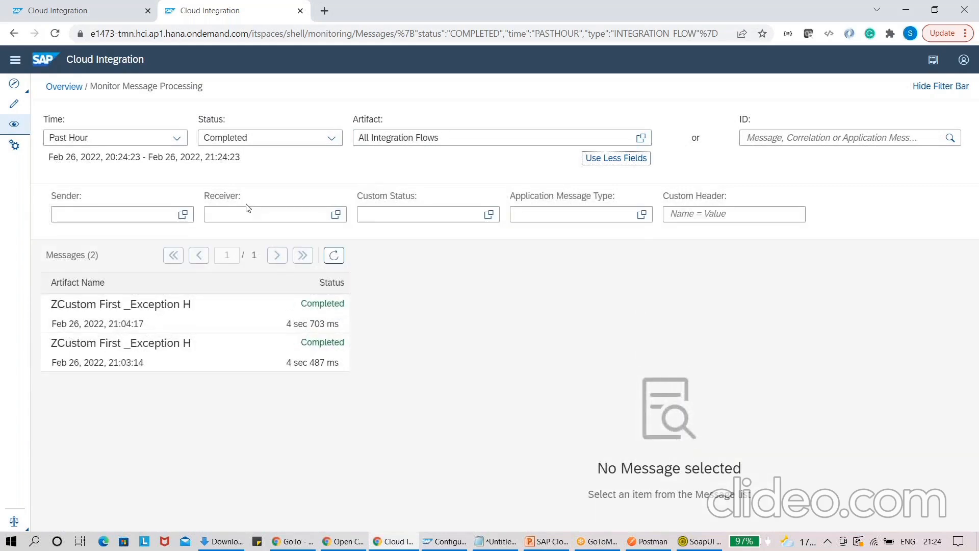
left_click(101, 14)
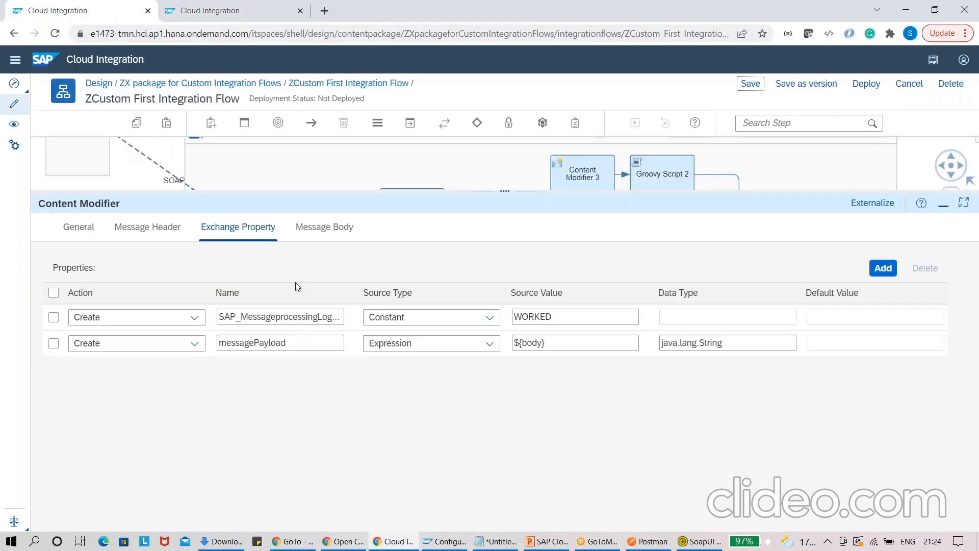
Select SAP_ApplicationID on the identifier slide, then view the Content Modifier's message headers again.
left_click(546, 541)
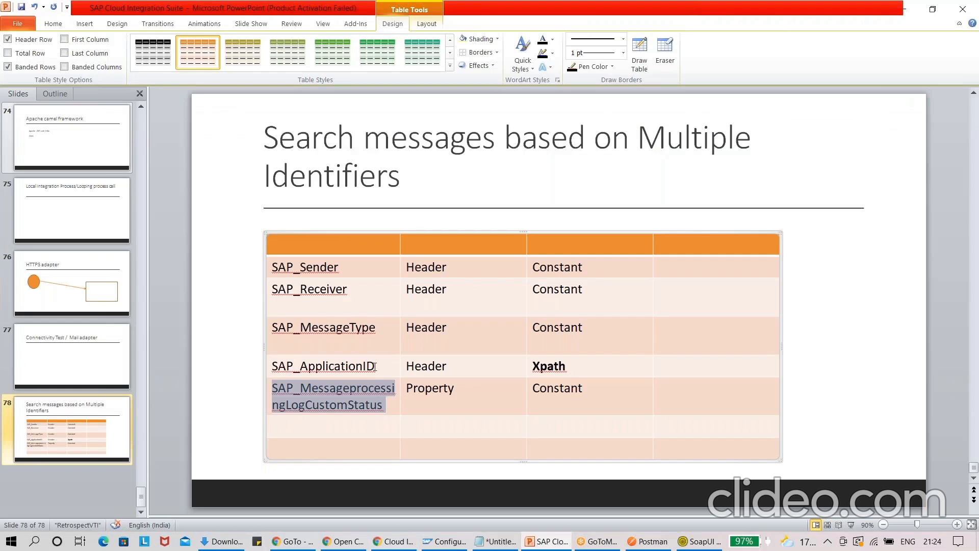
double_click(378, 366)
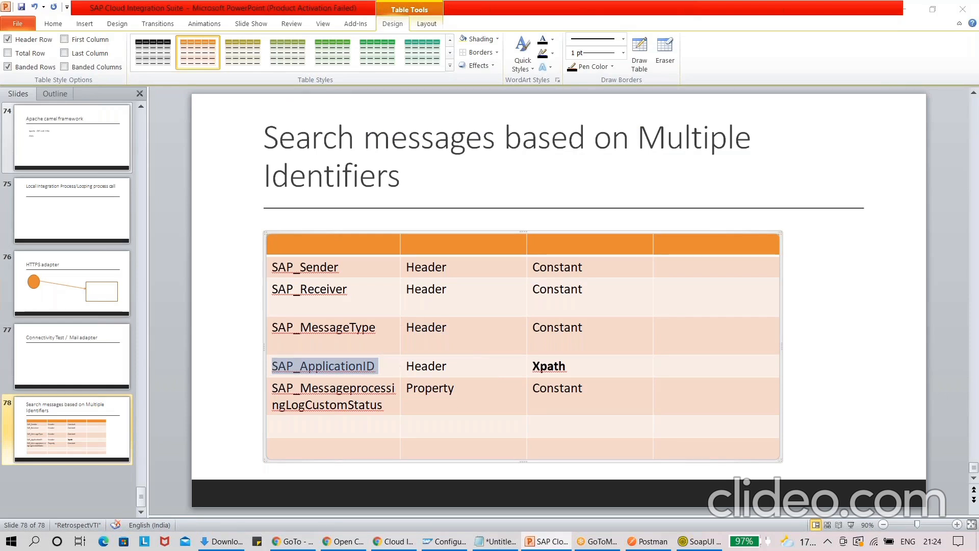
key("alt+Tab")
left_click(166, 231)
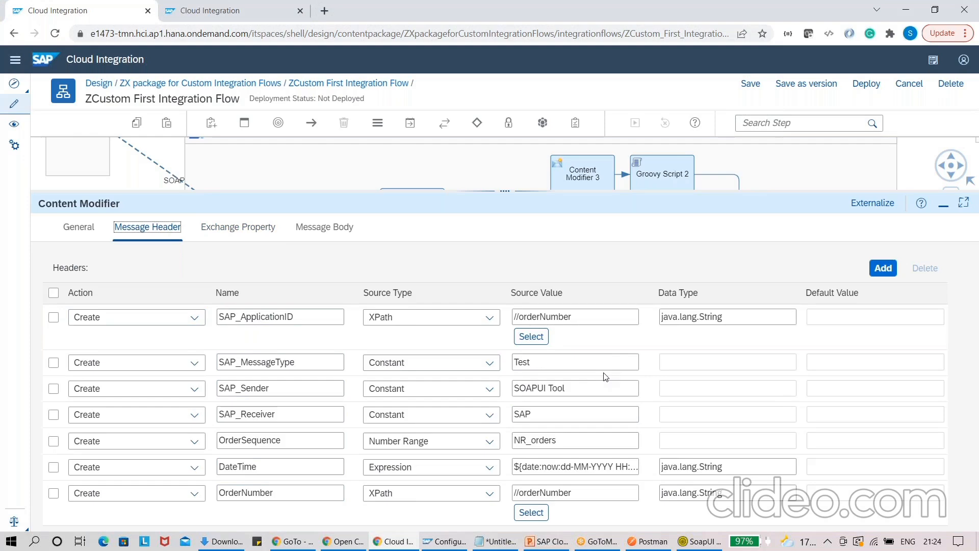
Save and deploy the ZCustom First Integration Flow.
left_click(750, 83)
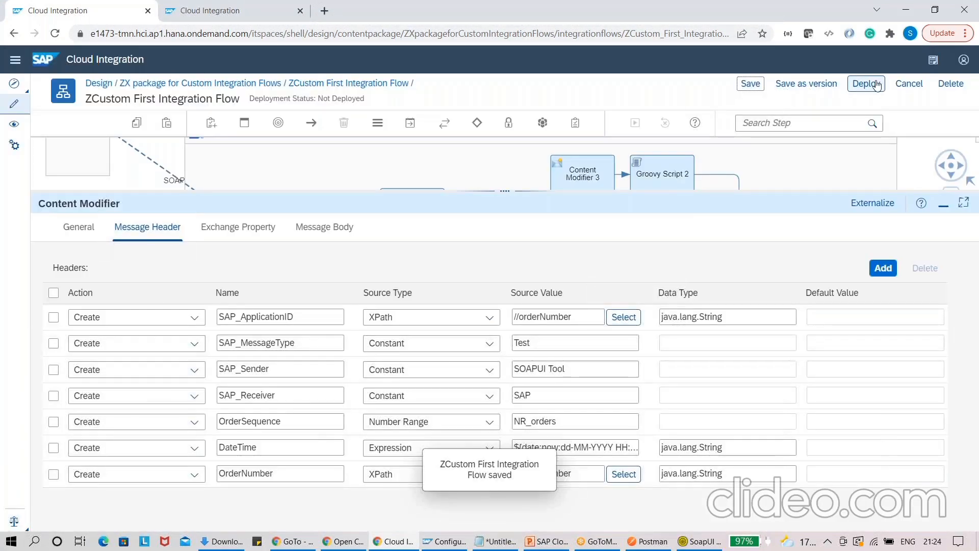
left_click(877, 87)
left_click(515, 317)
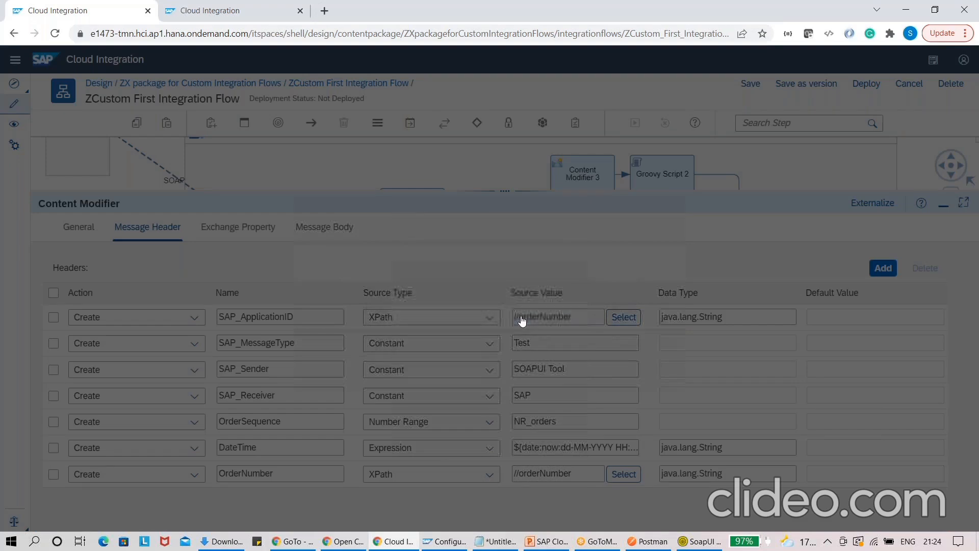
left_click(289, 10)
left_click(14, 123)
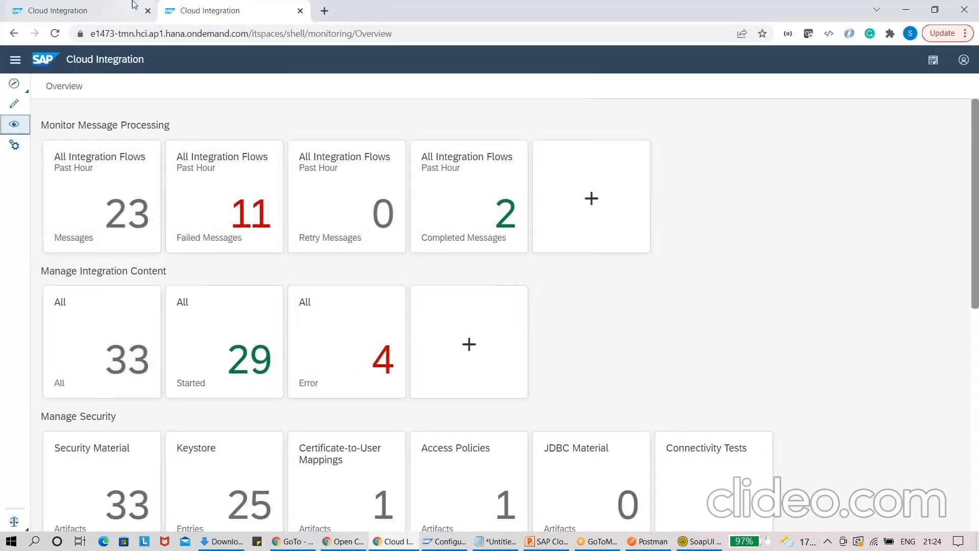
left_click(84, 6)
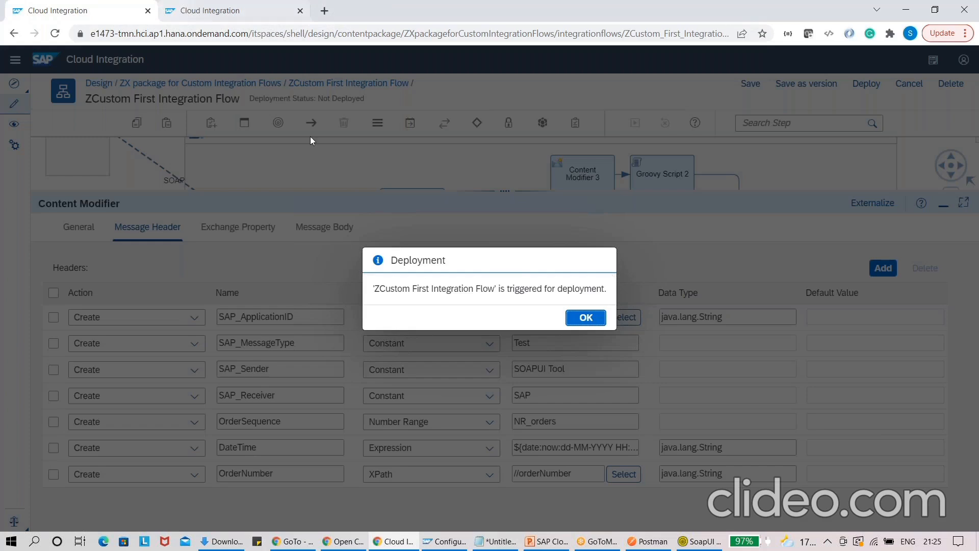
left_click(585, 318)
Undeploy ZCustom First _Exception H from the started integration artifacts.
left_click(232, 11)
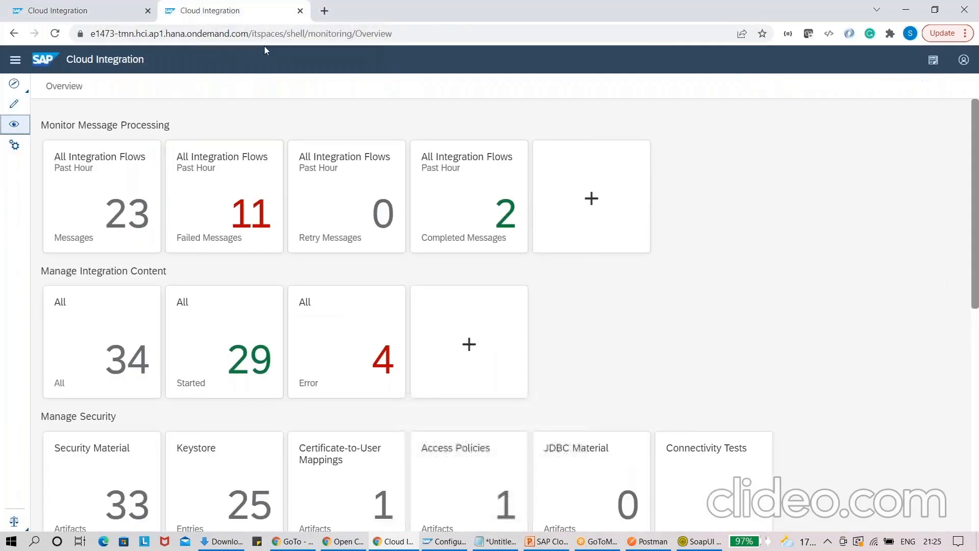
left_click(14, 124)
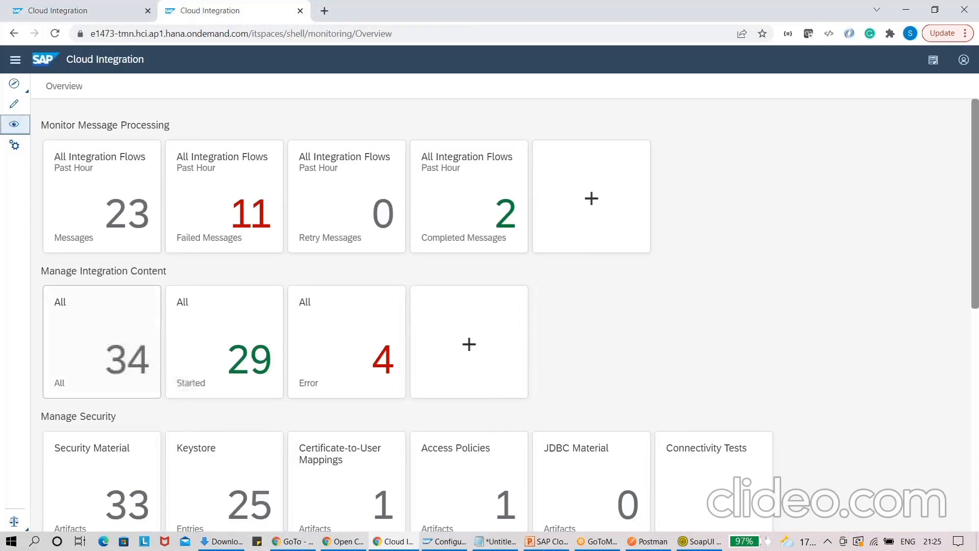
left_click(202, 343)
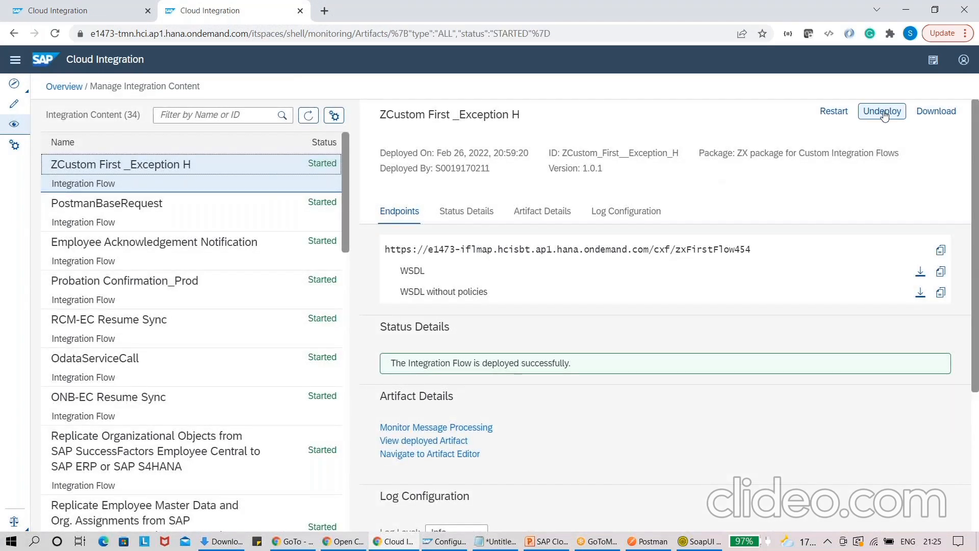
left_click(895, 117)
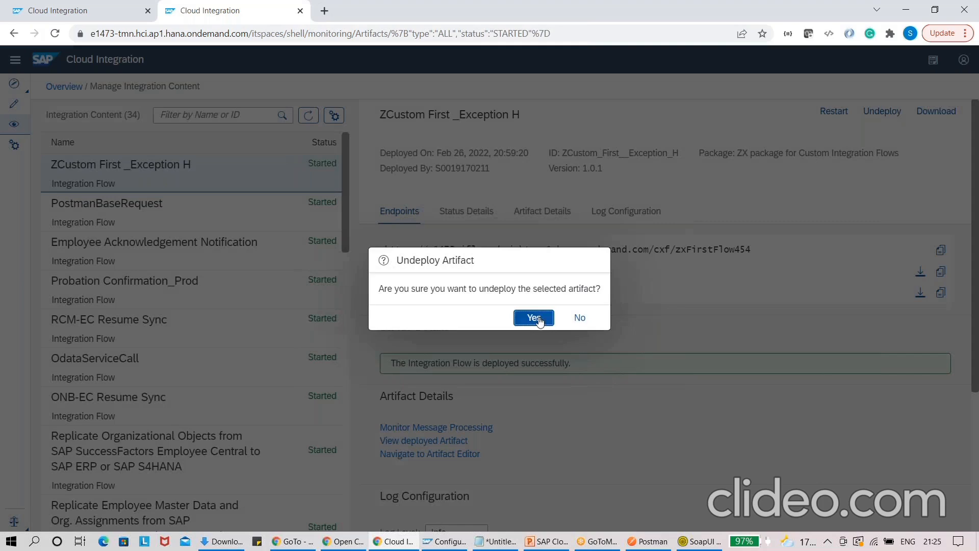
left_click(535, 318)
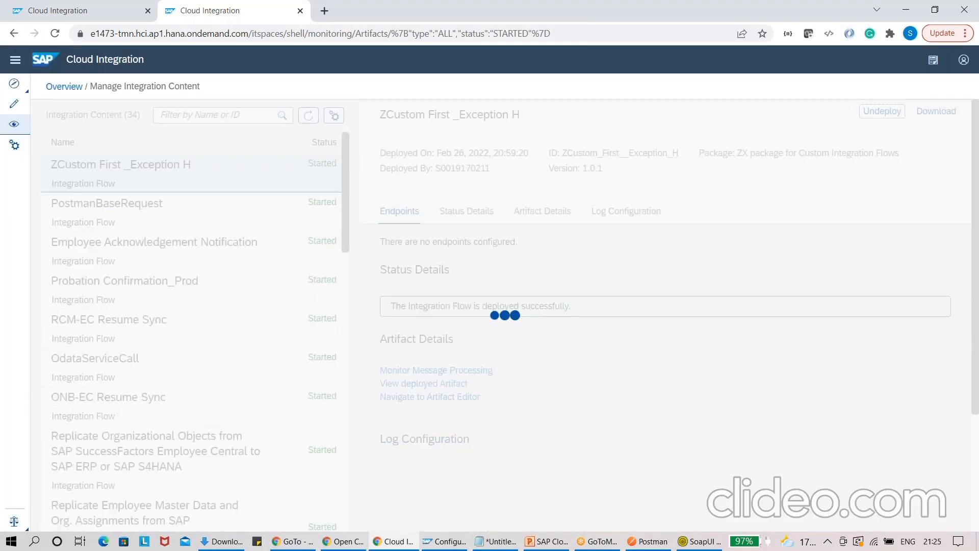
Refresh Manage Integration Content repeatedly to check for the new deployment.
left_click(139, 9)
left_click(15, 104)
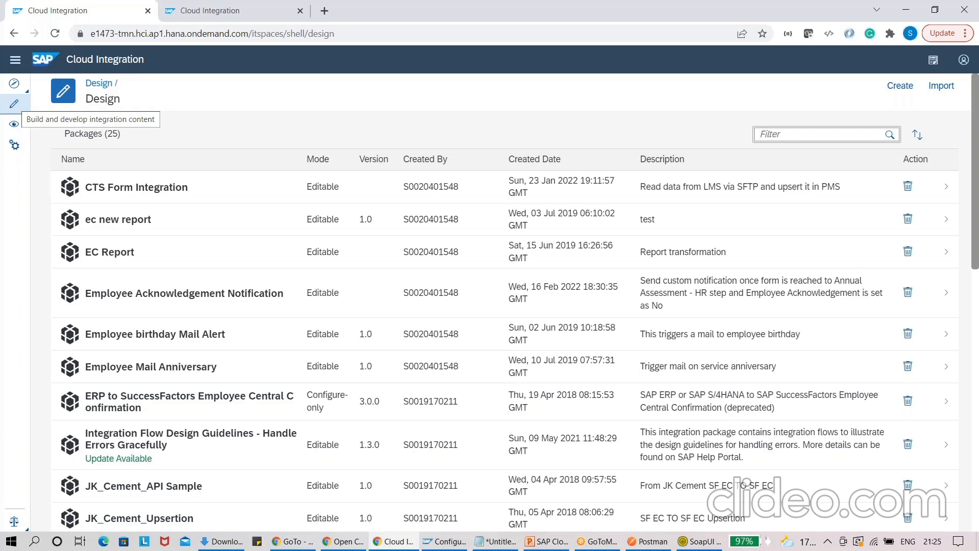
left_click(278, 10)
left_click(309, 116)
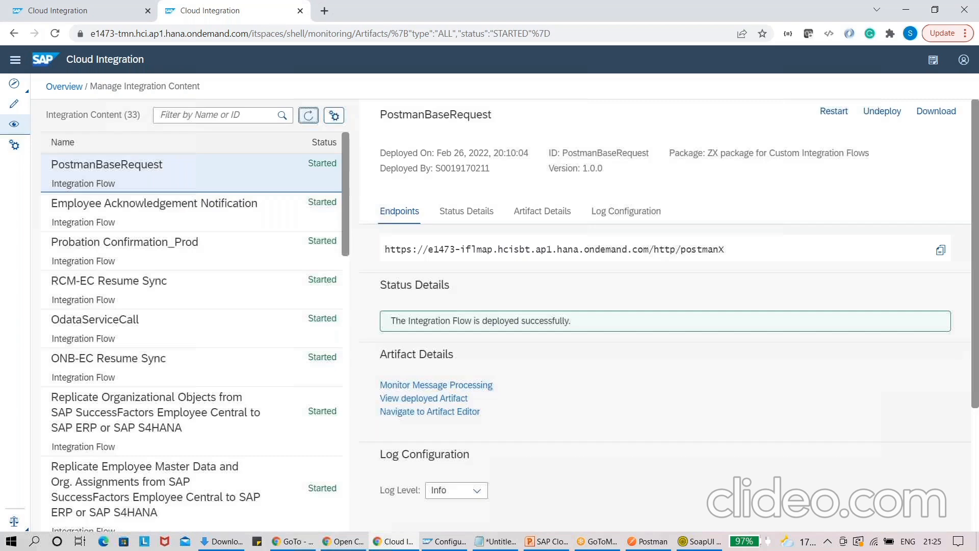
left_click(308, 116)
left_click(308, 116)
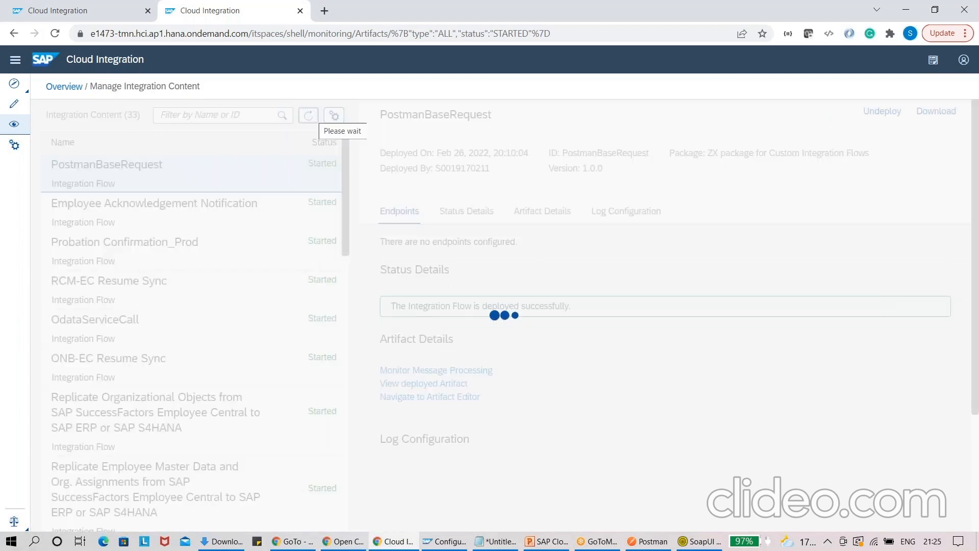
left_click(308, 116)
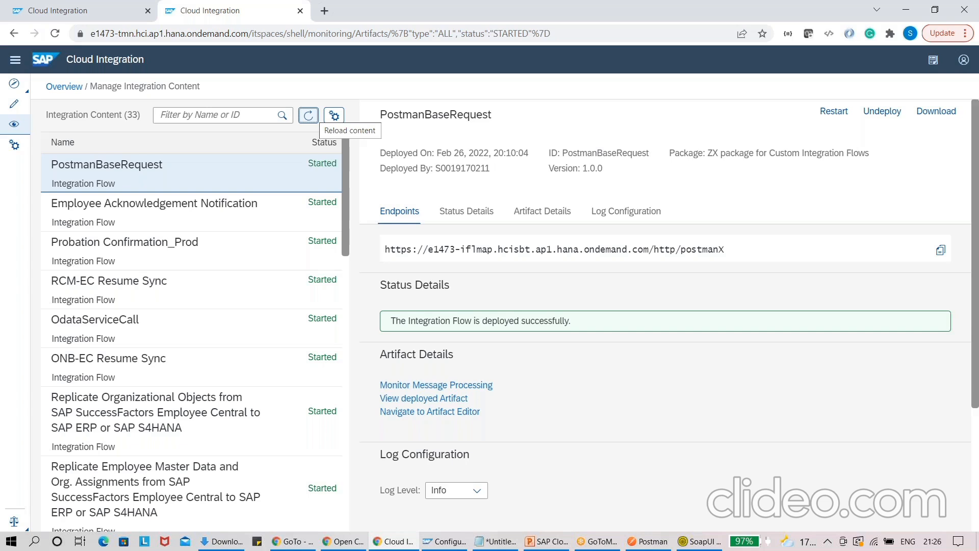
Set ZCustom First Integration Flow's log level to Trace.
left_click(308, 115)
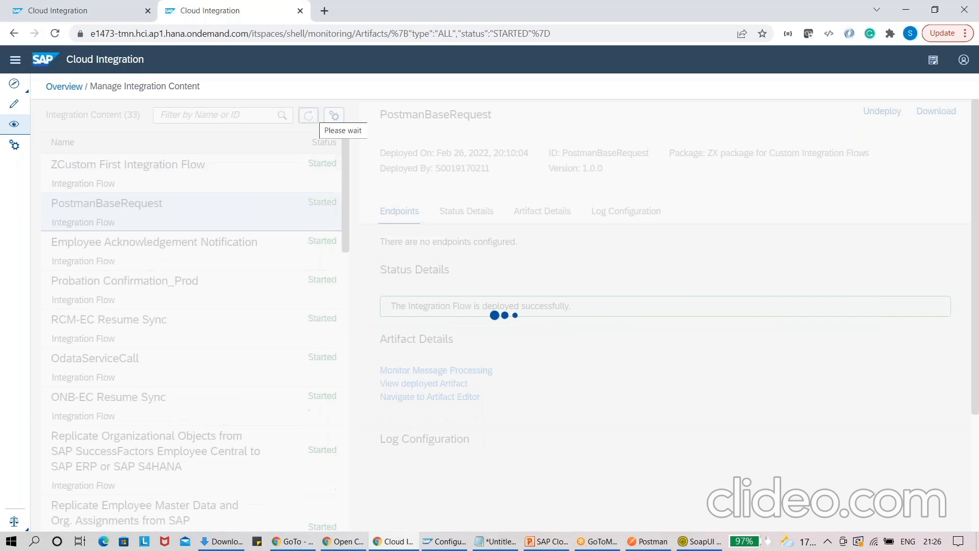
left_click(246, 179)
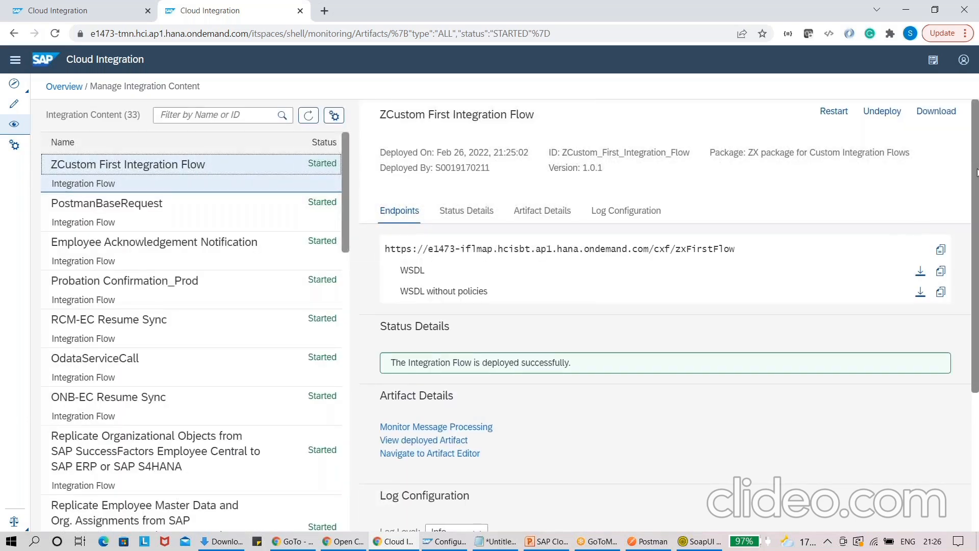
scroll(455, 290, "down", 4)
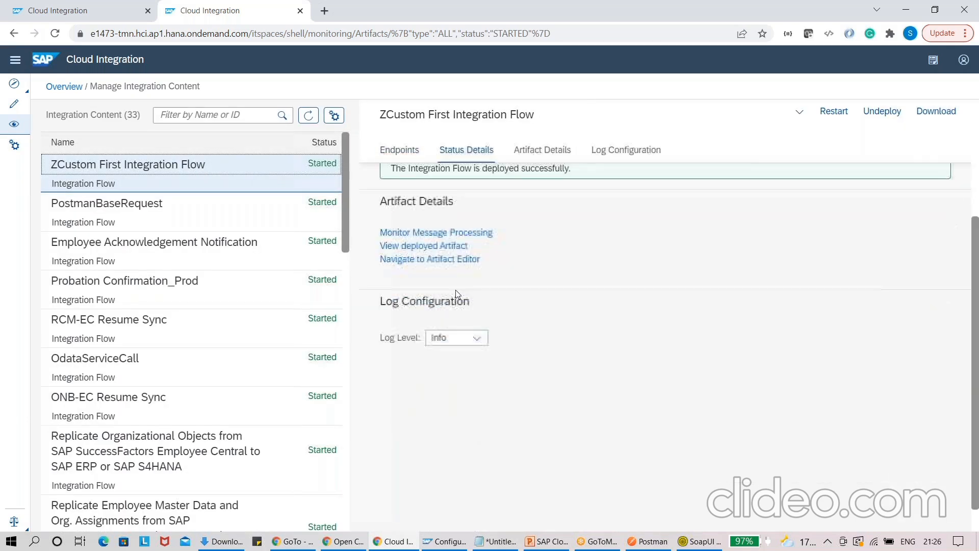
left_click(477, 337)
left_click(457, 417)
left_click(491, 326)
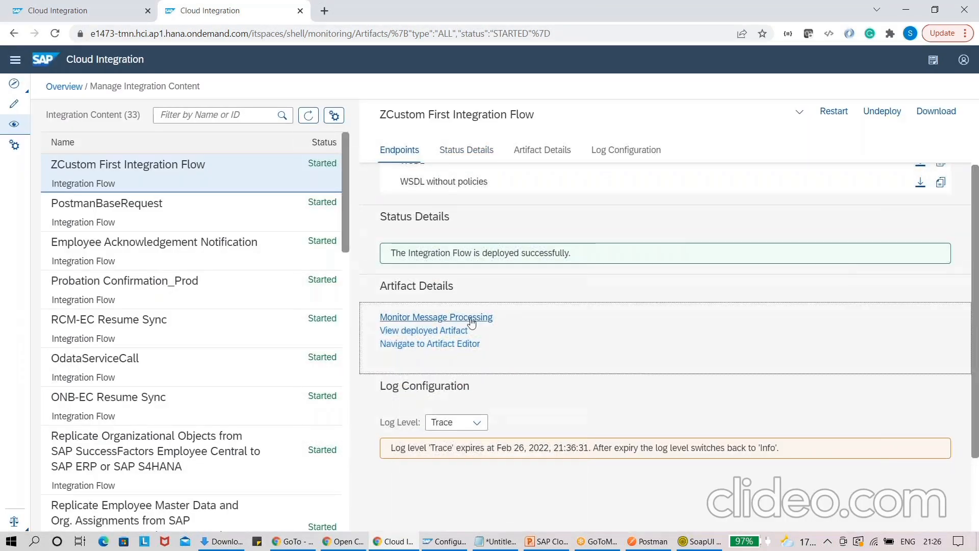
Open message monitoring for the flow and refresh its processed messages.
left_click(472, 319)
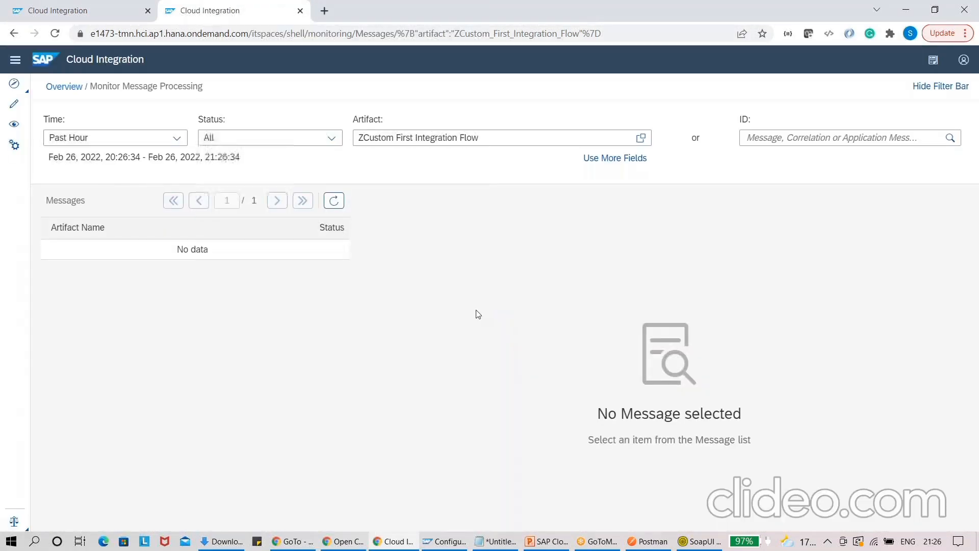
left_click(334, 200)
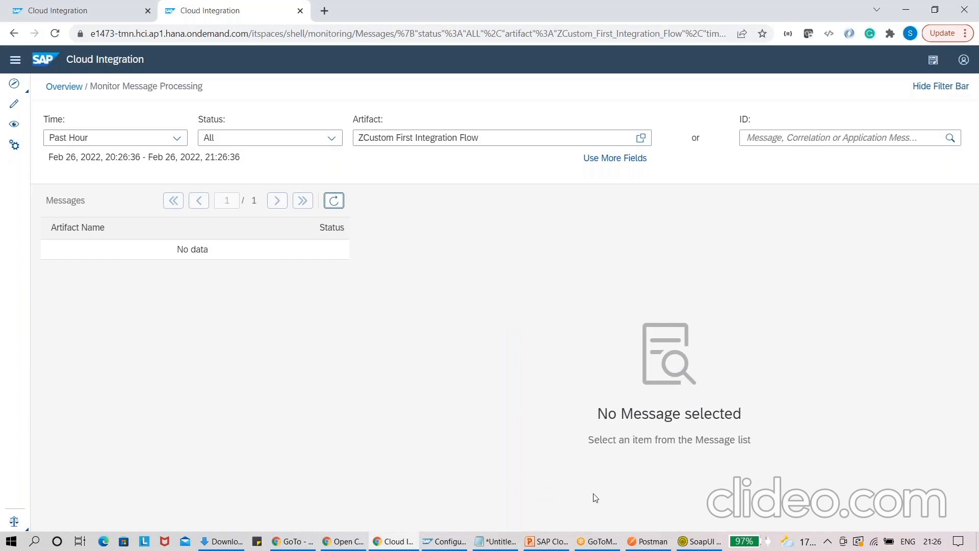
left_click(700, 542)
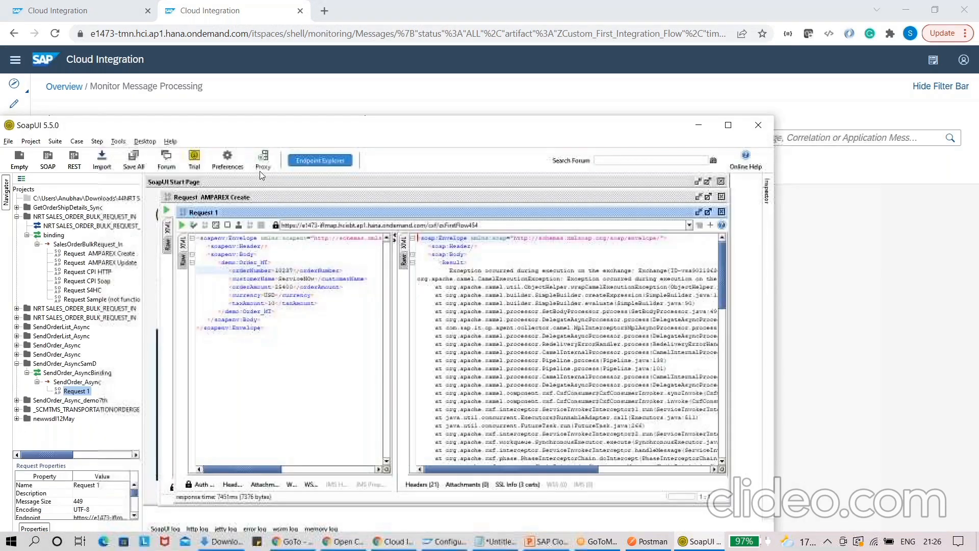
Submit the SoapUI order request with order number 6678.
type("6678")
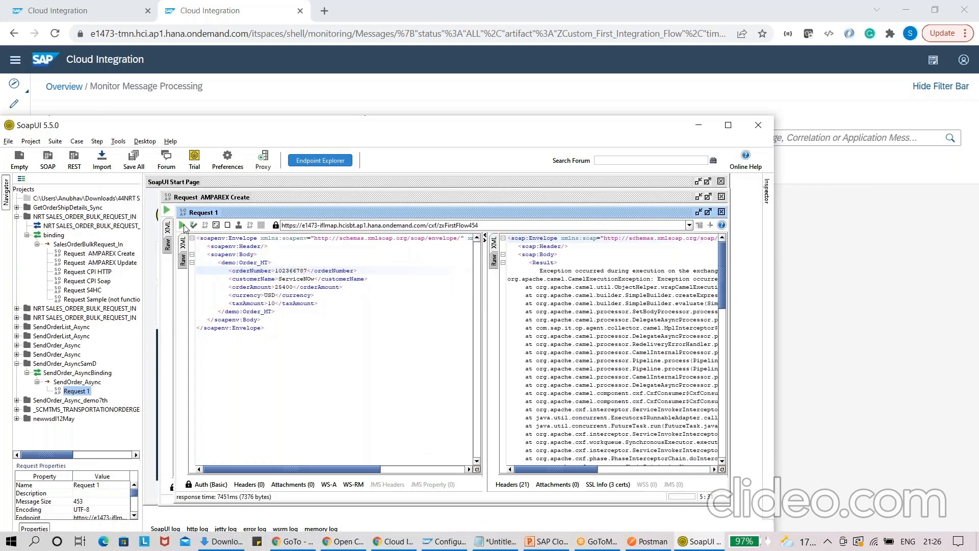
left_click(182, 226)
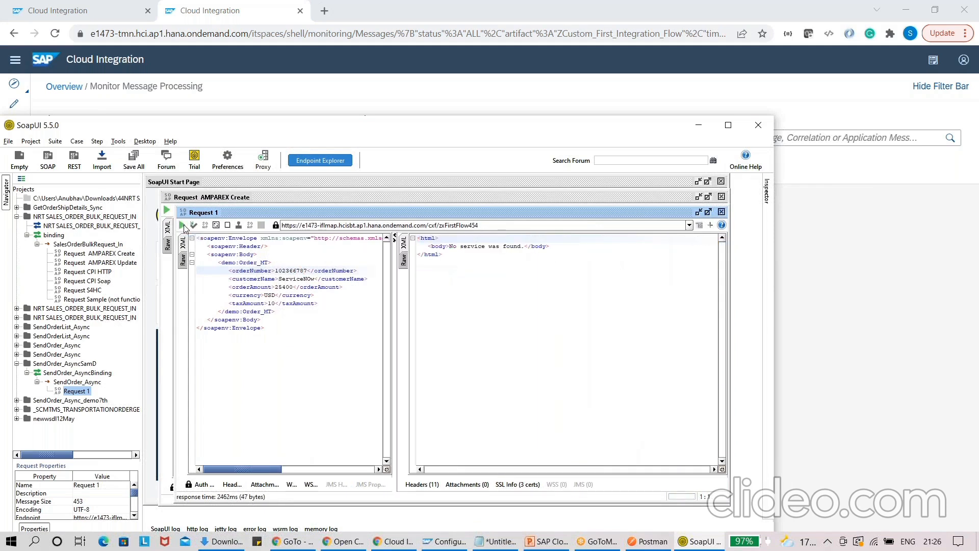
left_click(864, 198)
left_click(10, 36)
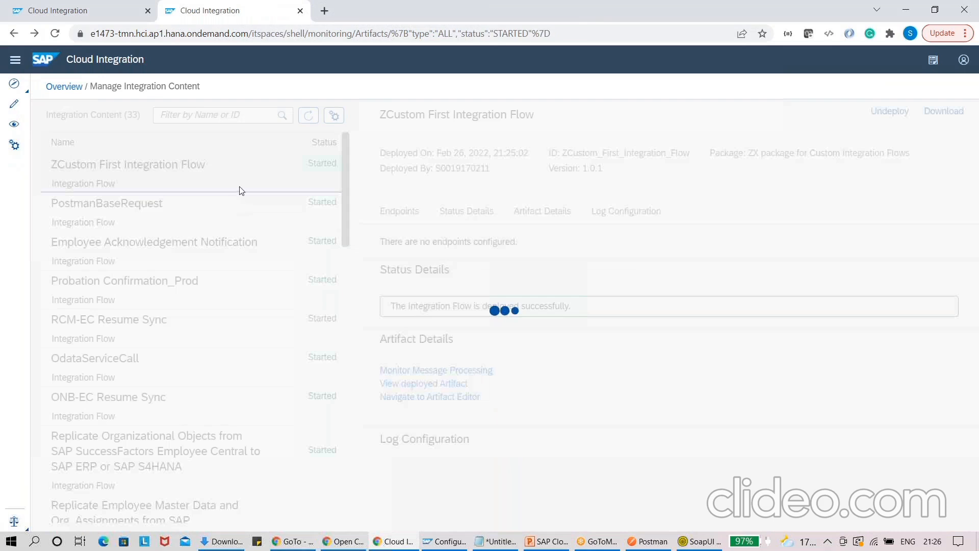
Resend the request to the copied /cxf/zxFirstFlow endpoint, receiving 'This is default Root'.
left_click(941, 250)
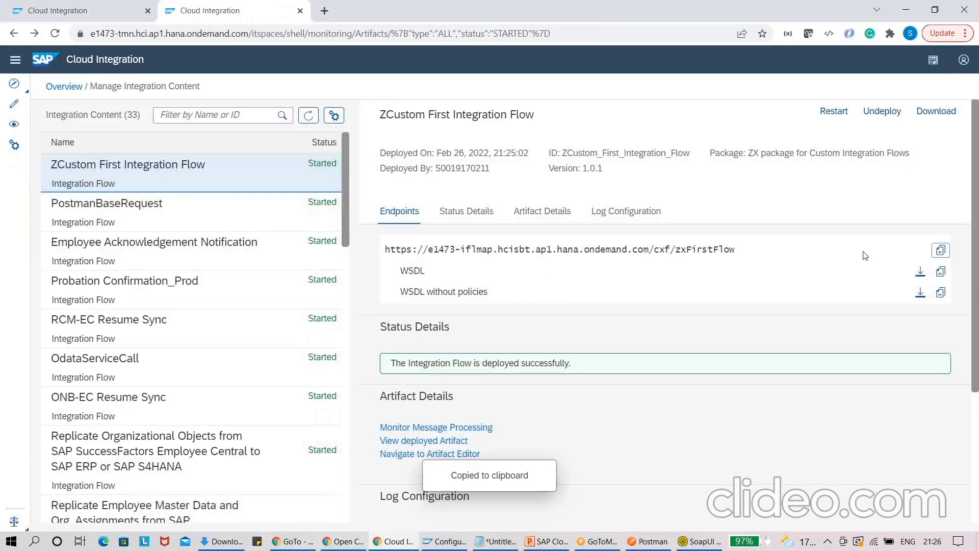
key("alt+Tab")
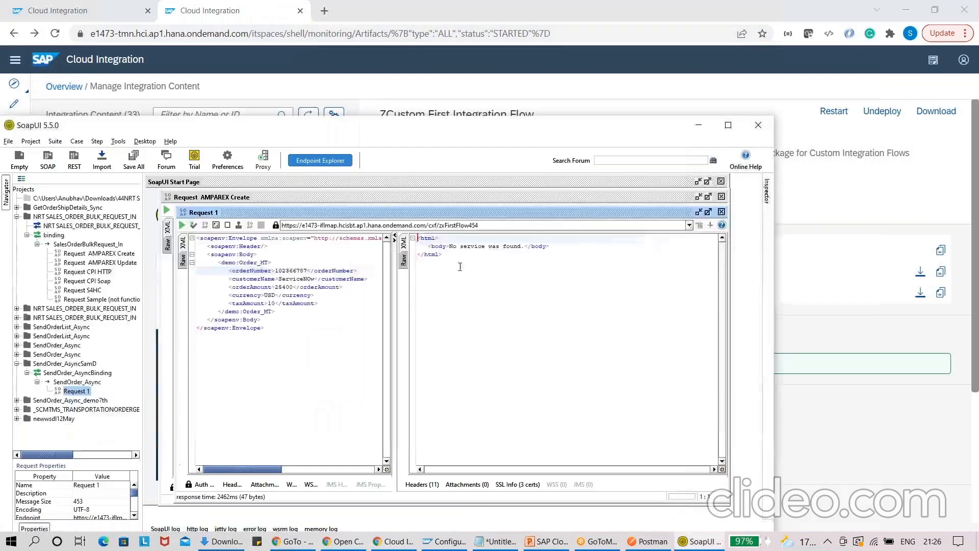
triple_click(487, 227)
key("ctrl+v")
left_click(182, 225)
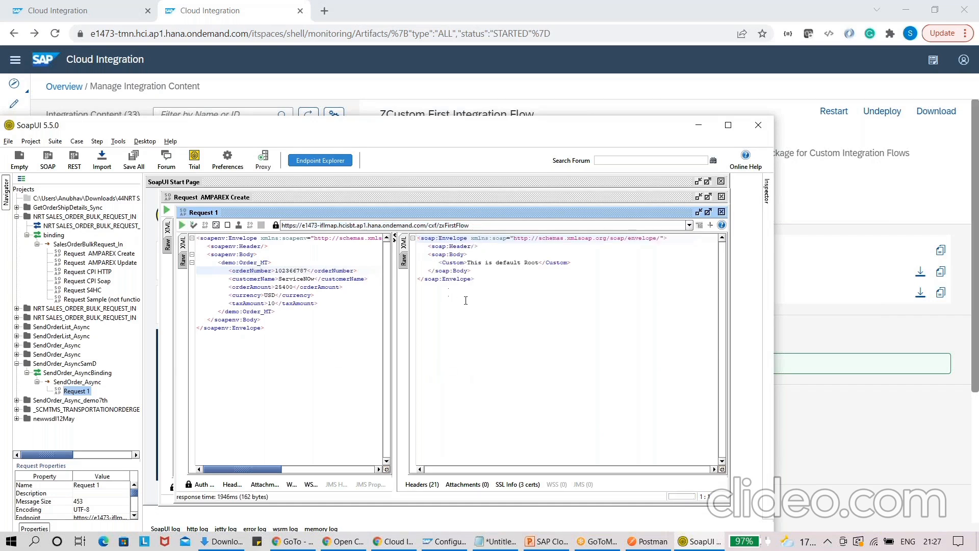
key("alt+Tab")
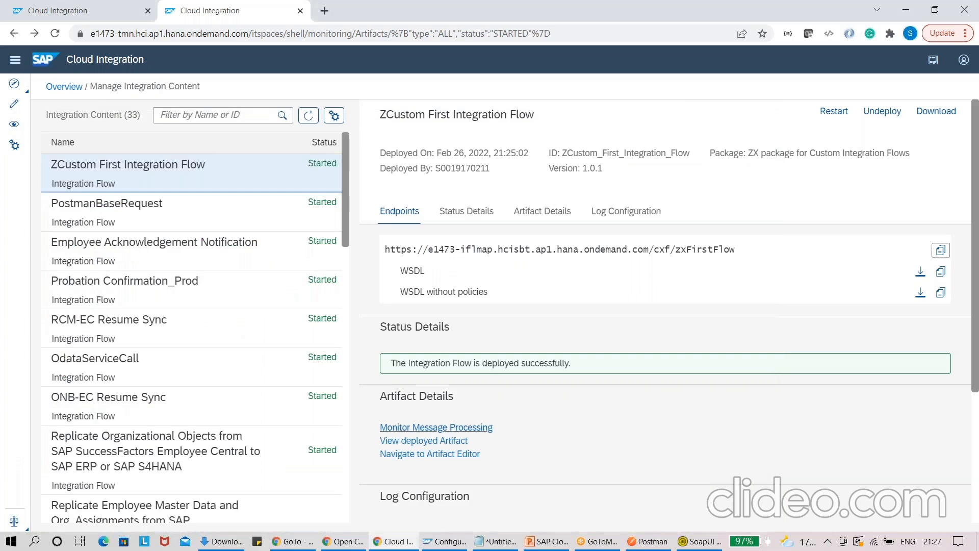
left_click(459, 427)
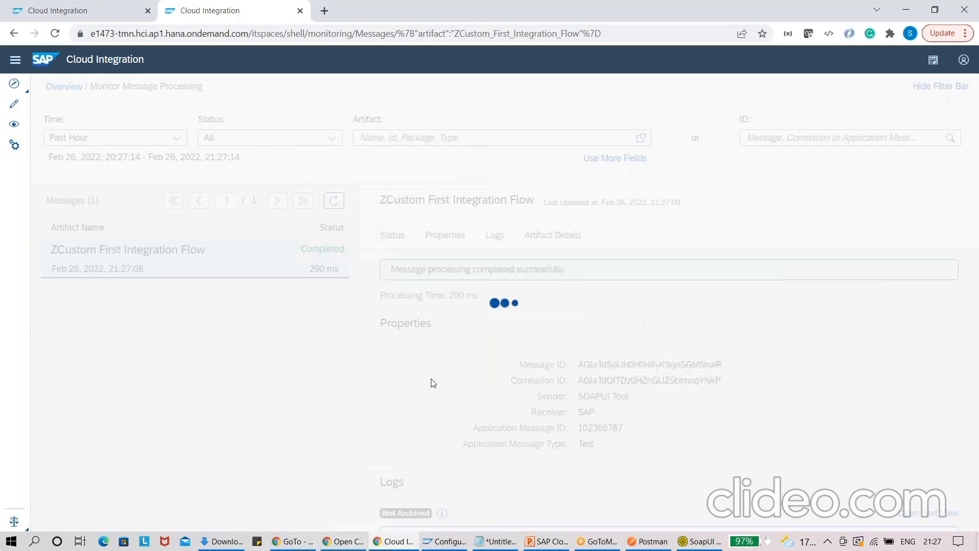
Refresh the monitor and widen the time range to All, keeping status All, to list 17 messages.
left_click(340, 206)
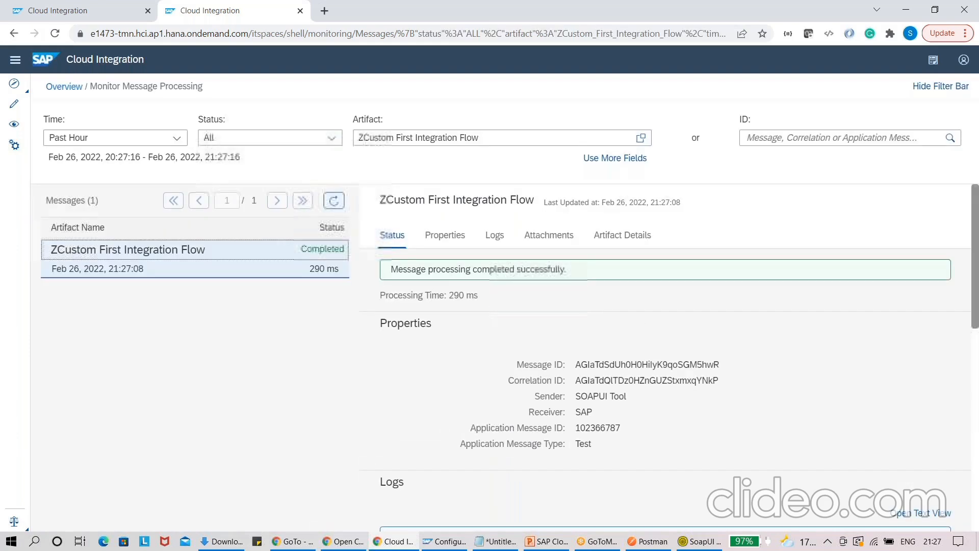
left_click(219, 247)
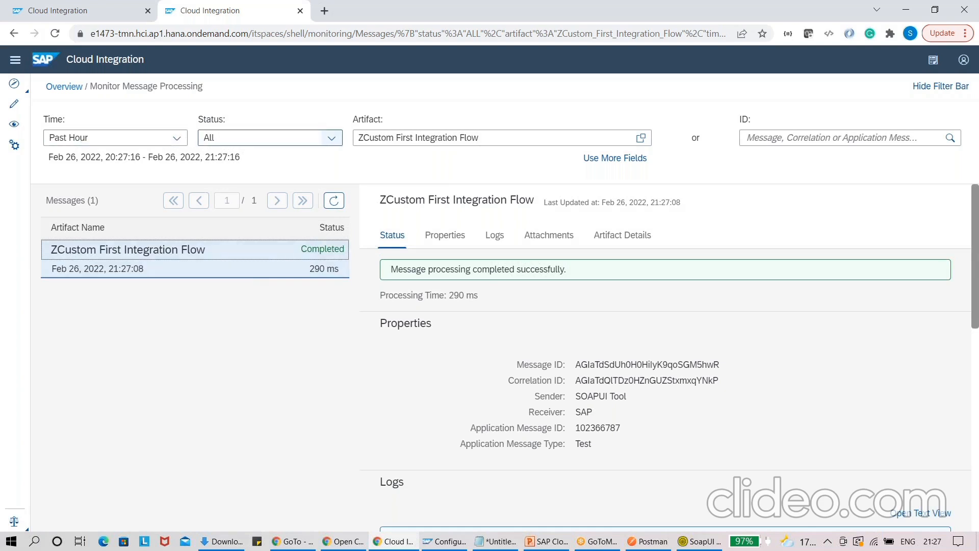
left_click(177, 139)
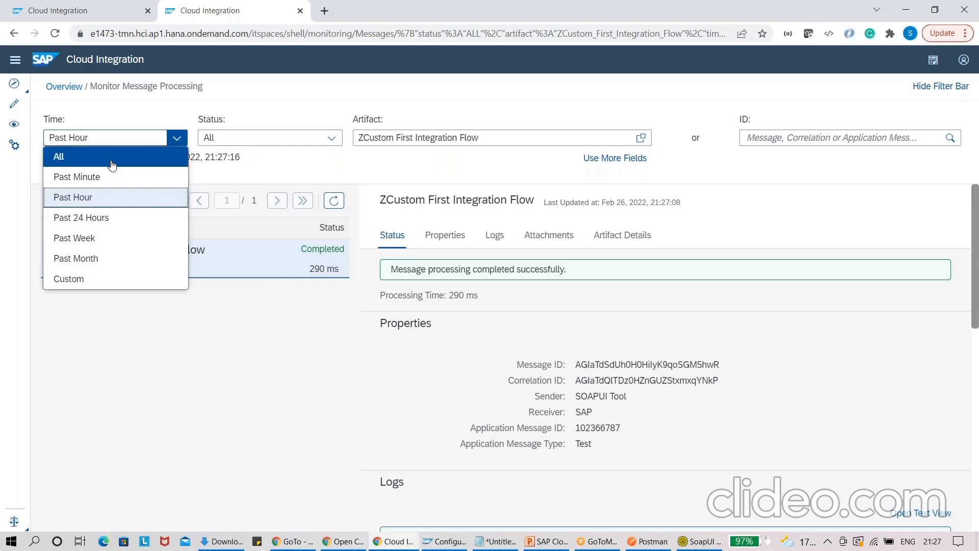
left_click(120, 157)
left_click(321, 143)
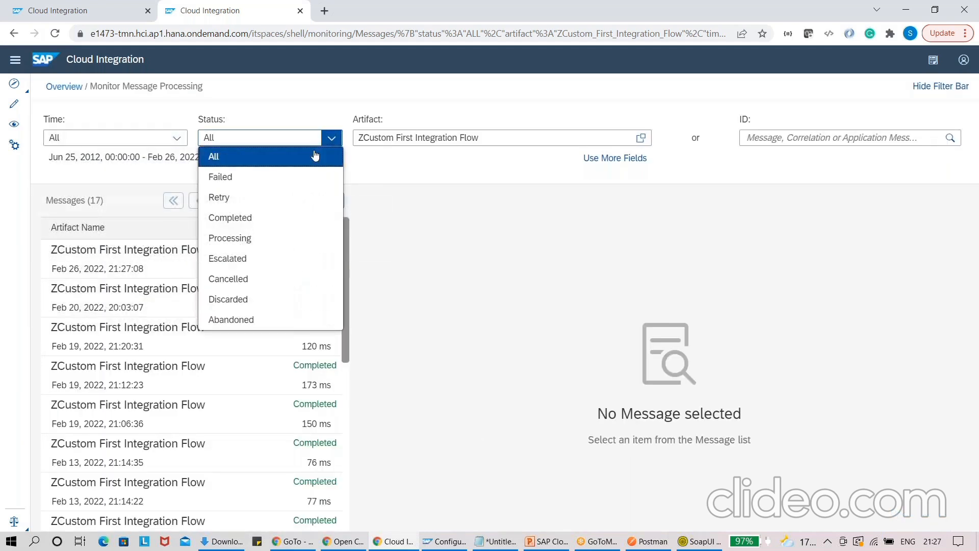
left_click(318, 156)
Clear the artifact filter and refresh so messages from all artifacts are listed.
left_click(608, 132)
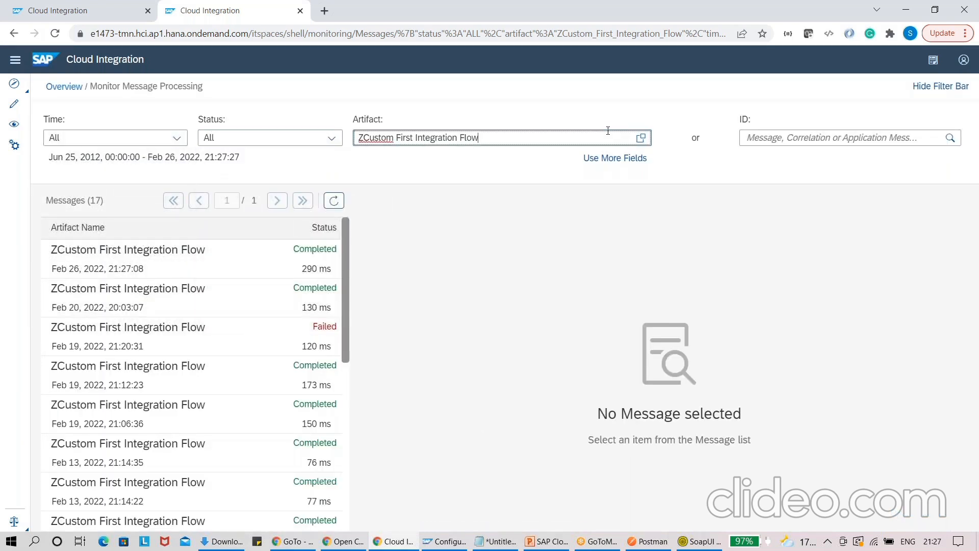
key("ctrl+a")
key("BackSpace")
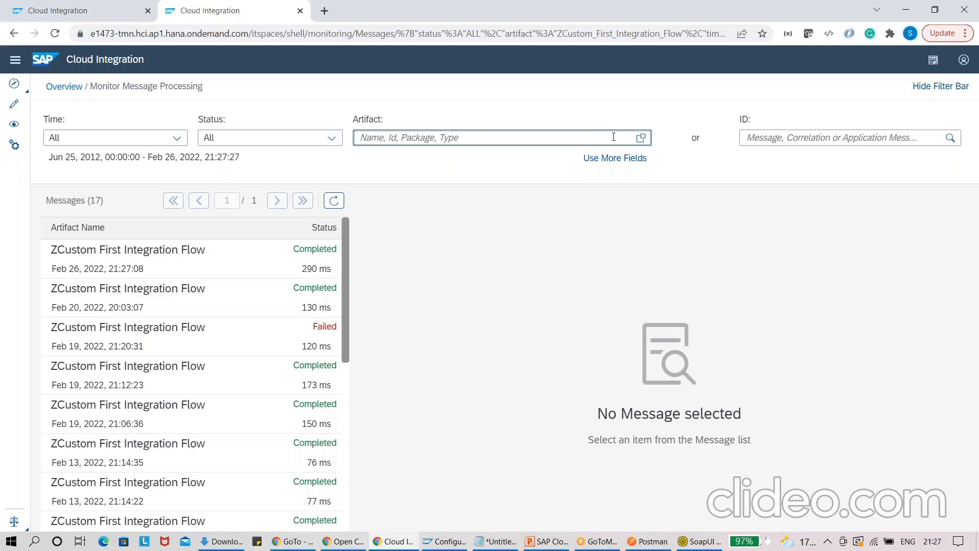
left_click(559, 172)
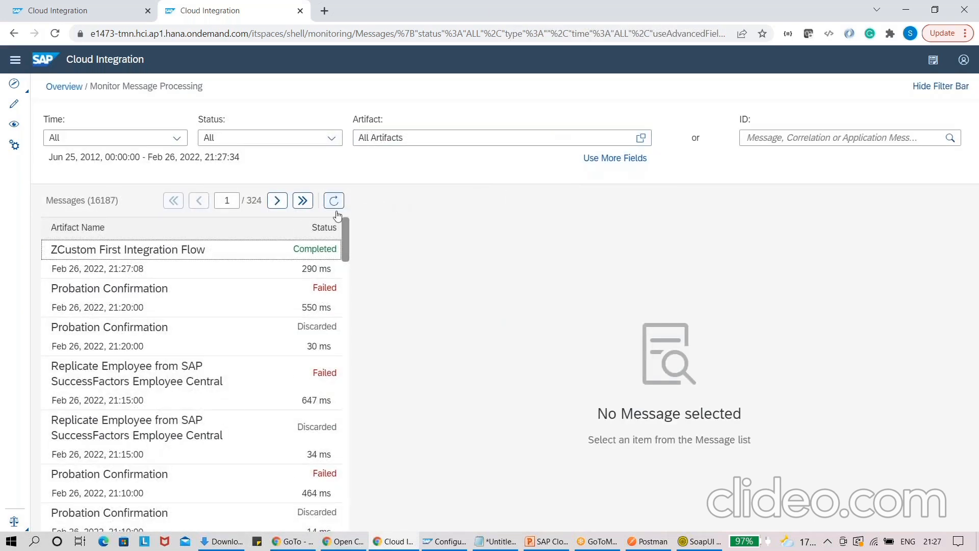
left_click(334, 202)
Search by the order number copied from SoapUI as message ID, then clear it and reveal more filter fields.
mouse_move(502, 544)
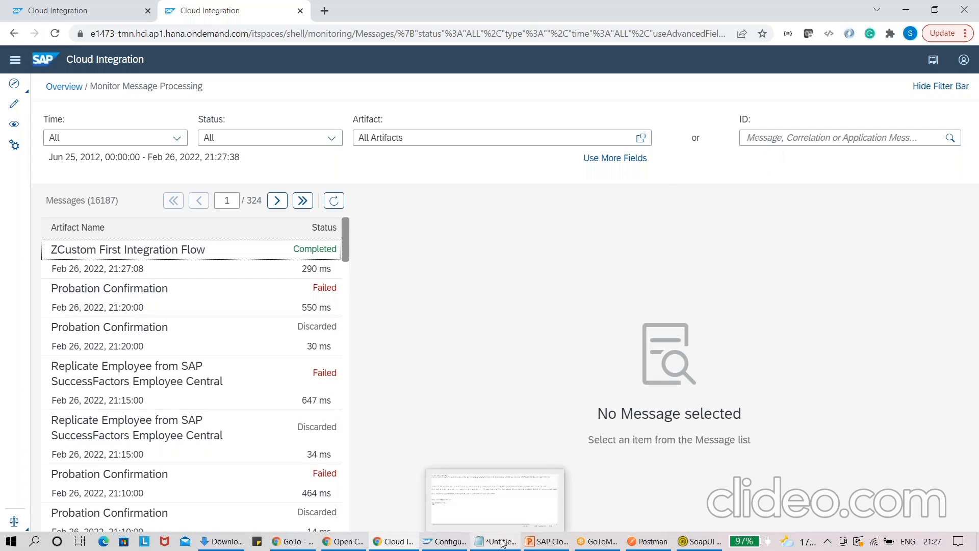
left_click(700, 541)
left_click_drag(307, 271, 277, 271)
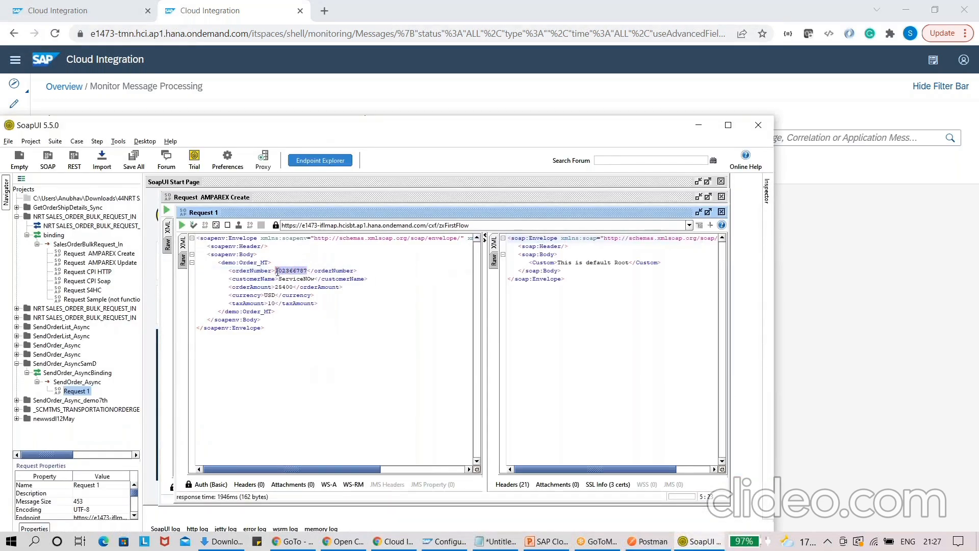
left_click(699, 125)
left_click(783, 139)
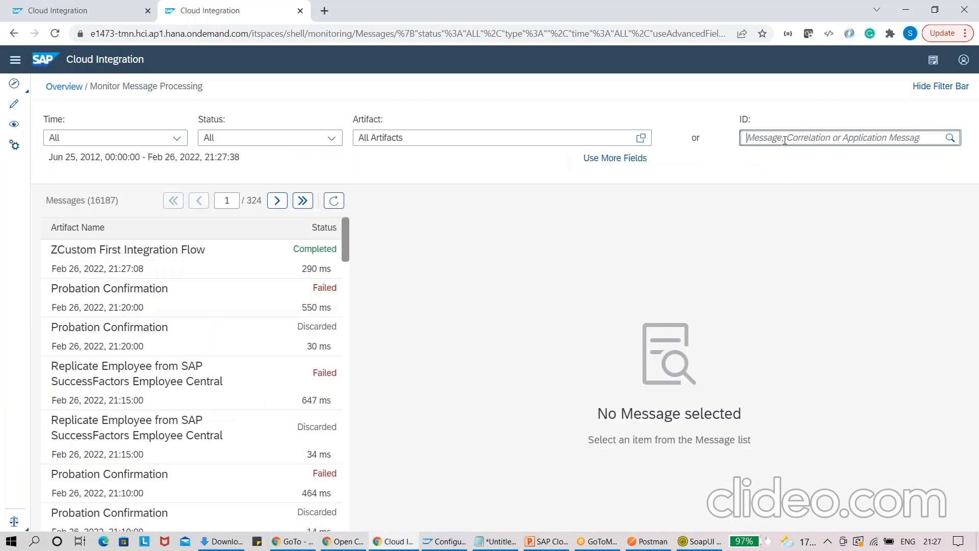
key("ctrl+v")
key("Return")
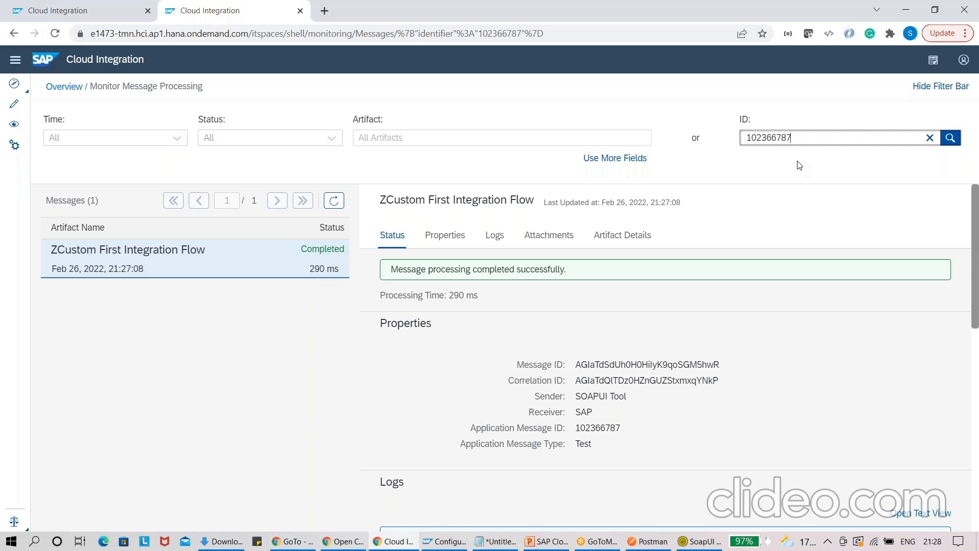
left_click(929, 138)
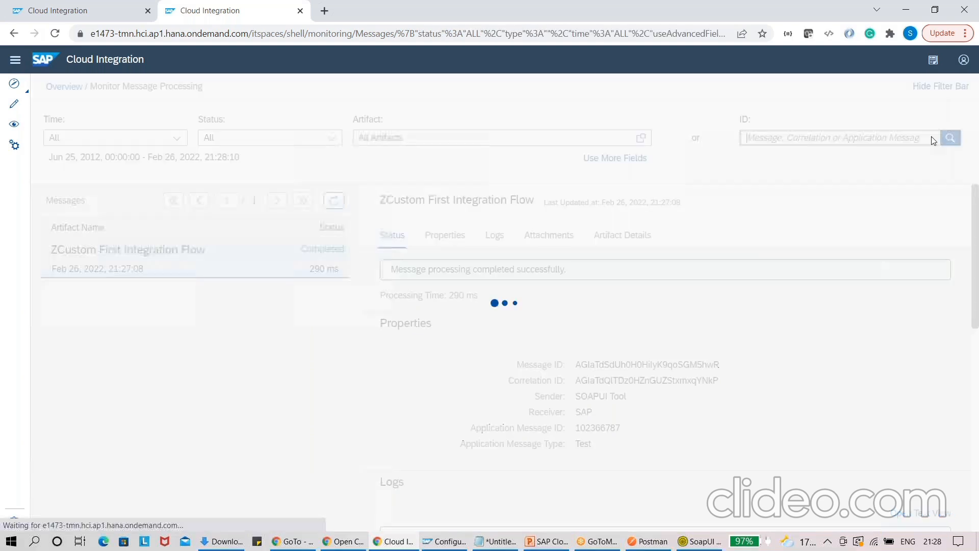
left_click(610, 159)
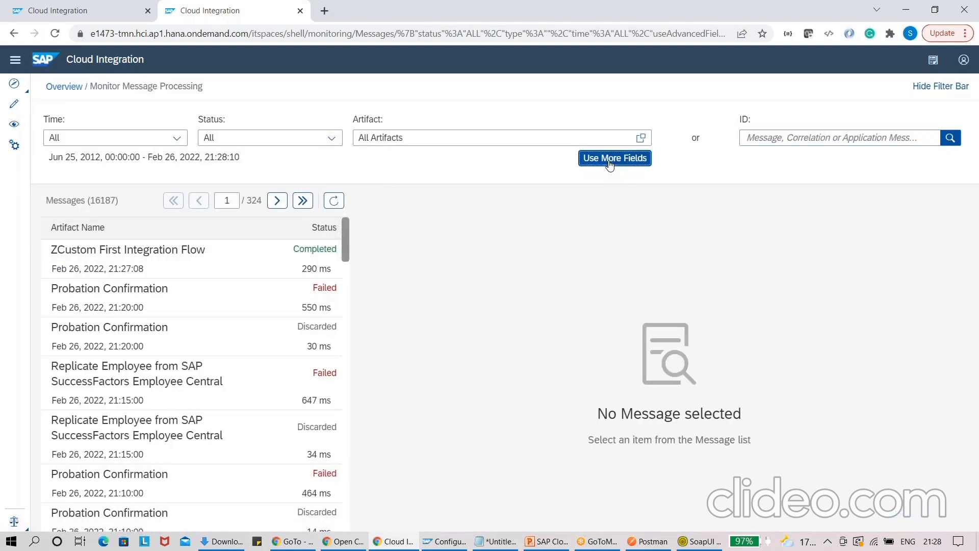
Filter messages by sender Sender_SOAP, refresh, then remove the sender value.
left_click(183, 220)
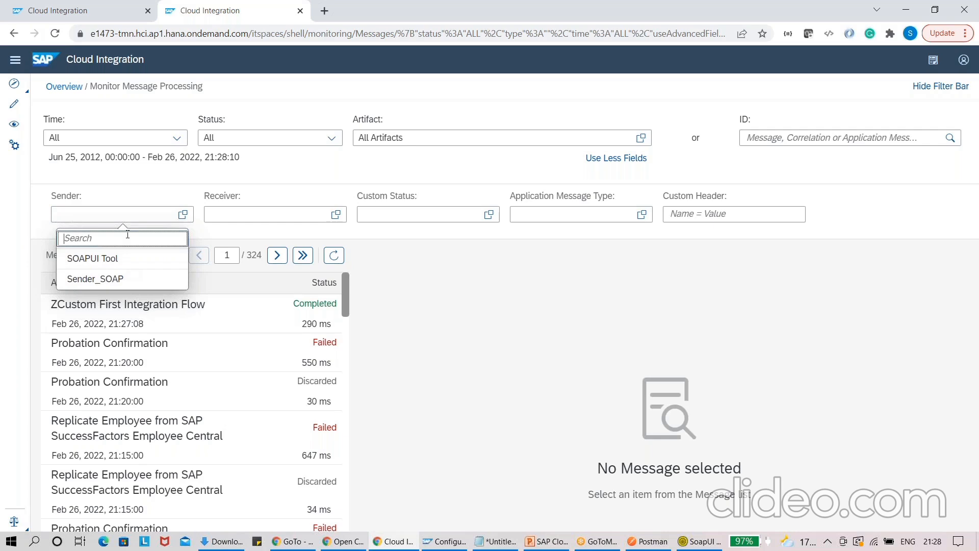
left_click(138, 278)
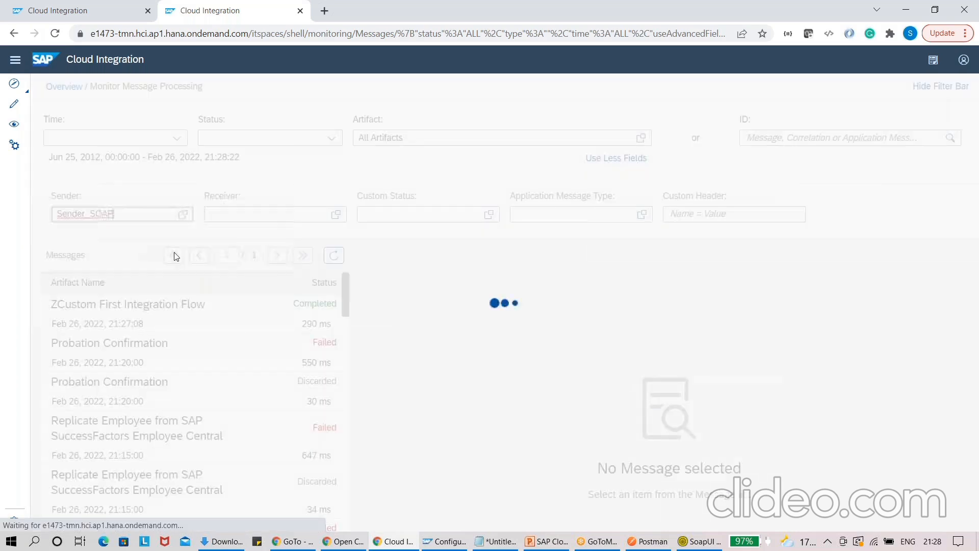
left_click(341, 260)
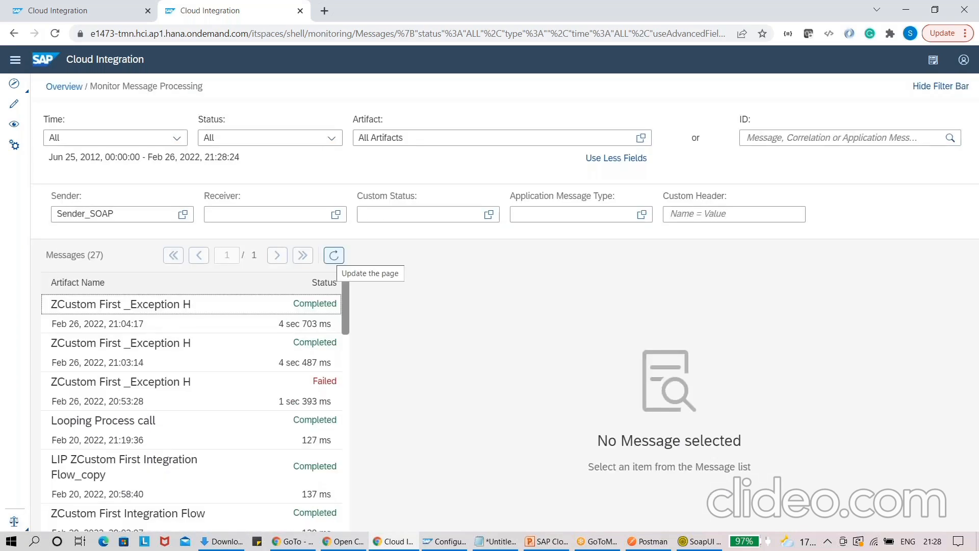
left_click_drag(345, 288, 327, 199)
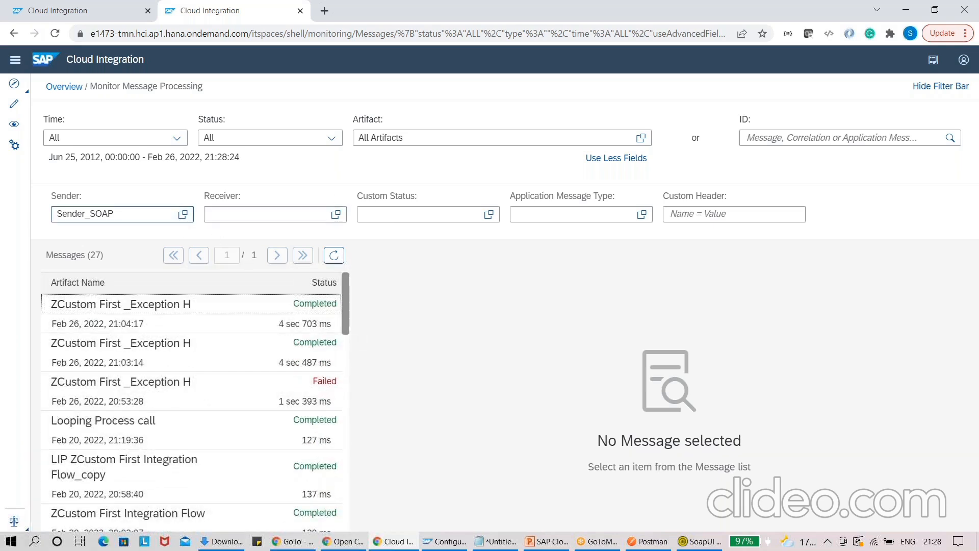
left_click(162, 213)
double_click(162, 214)
key("BackSpace")
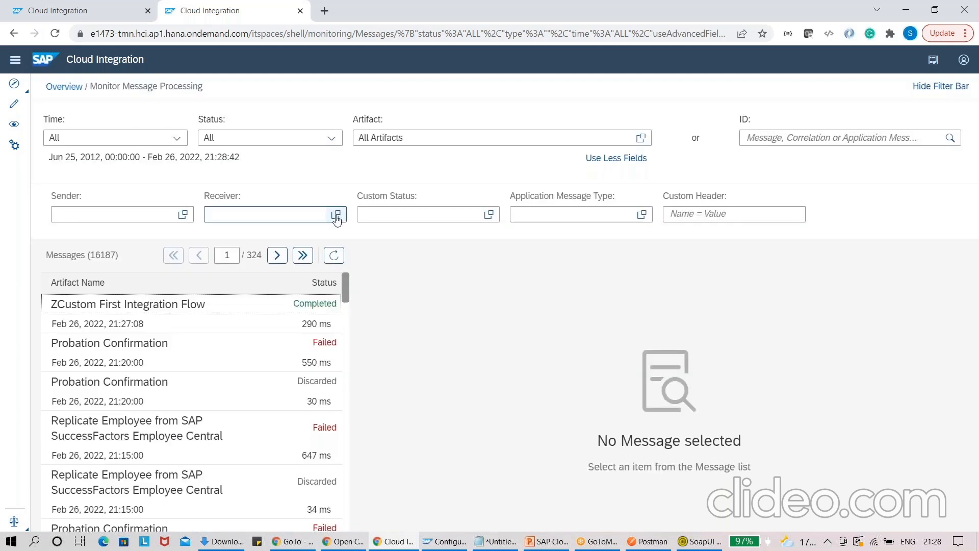
Filter by receiver SAP, then erase the receiver value to reload all 16187 messages.
left_click(336, 215)
left_click(281, 259)
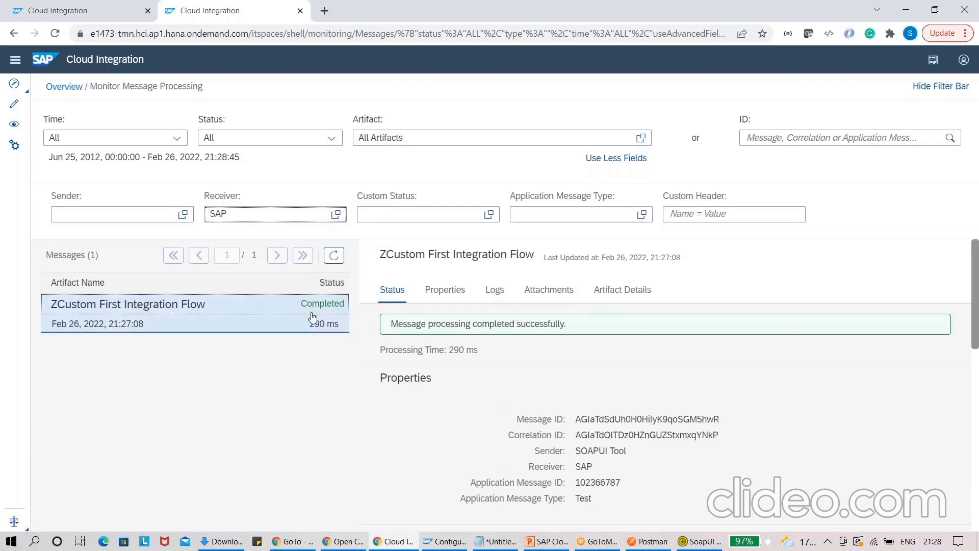
left_click(325, 215)
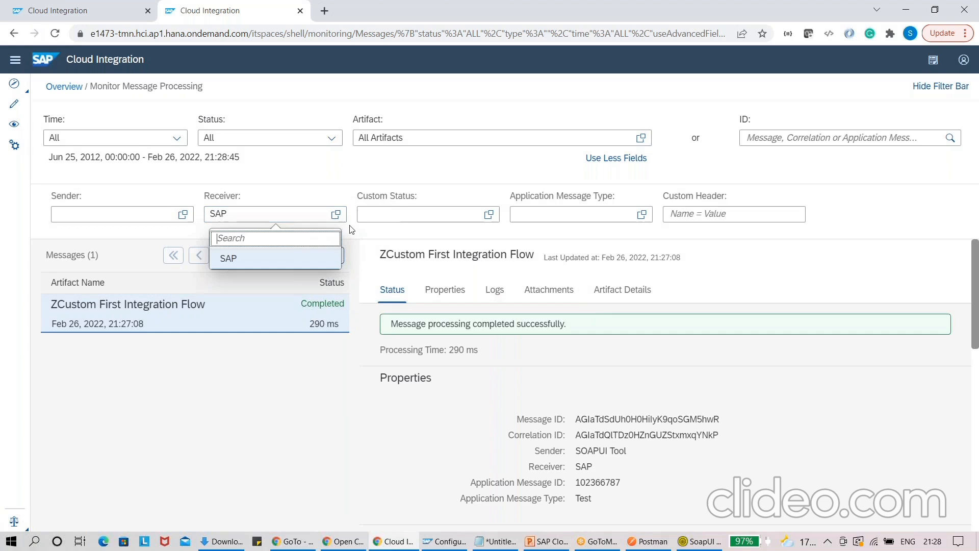
left_click(488, 214)
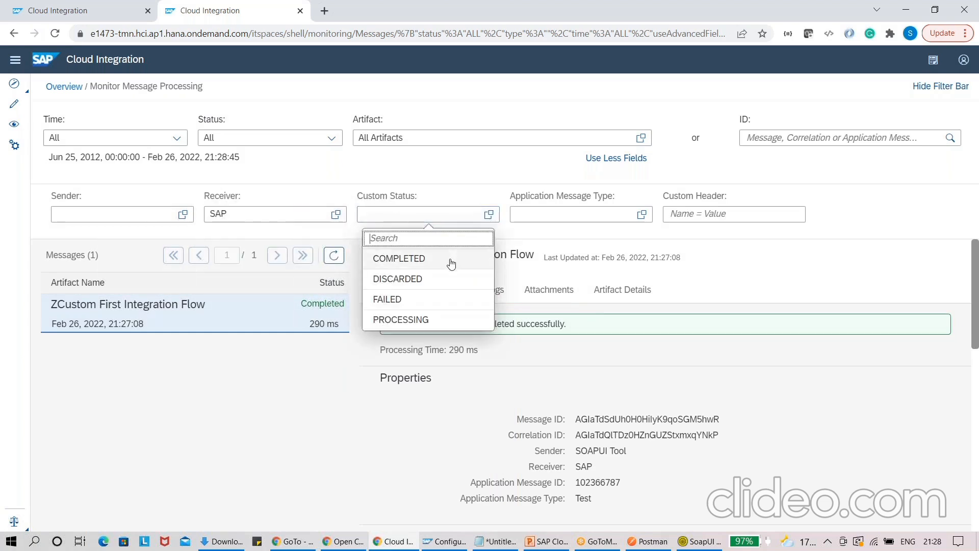
key("Escape")
left_click(300, 220)
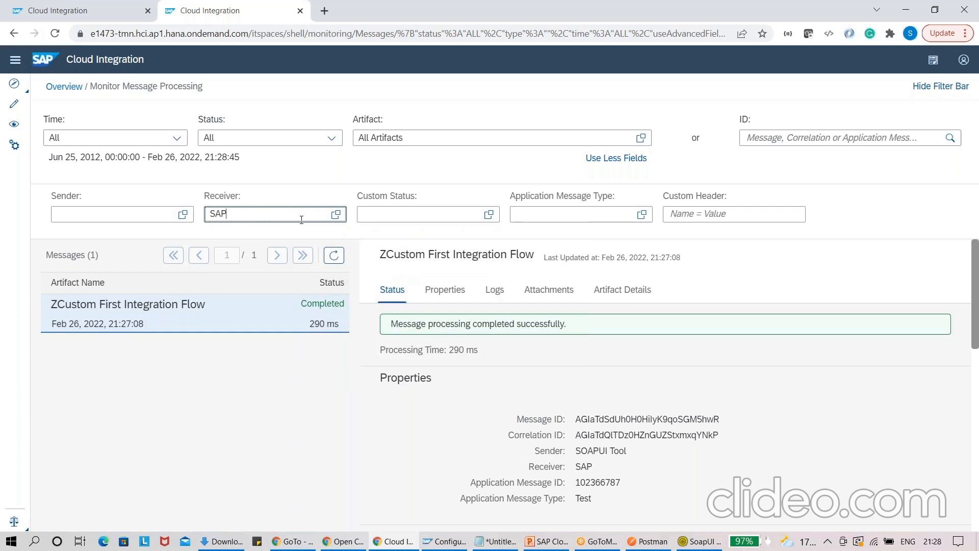
key("BackSpace")
key("BackSpace")
key("Return")
left_click(488, 215)
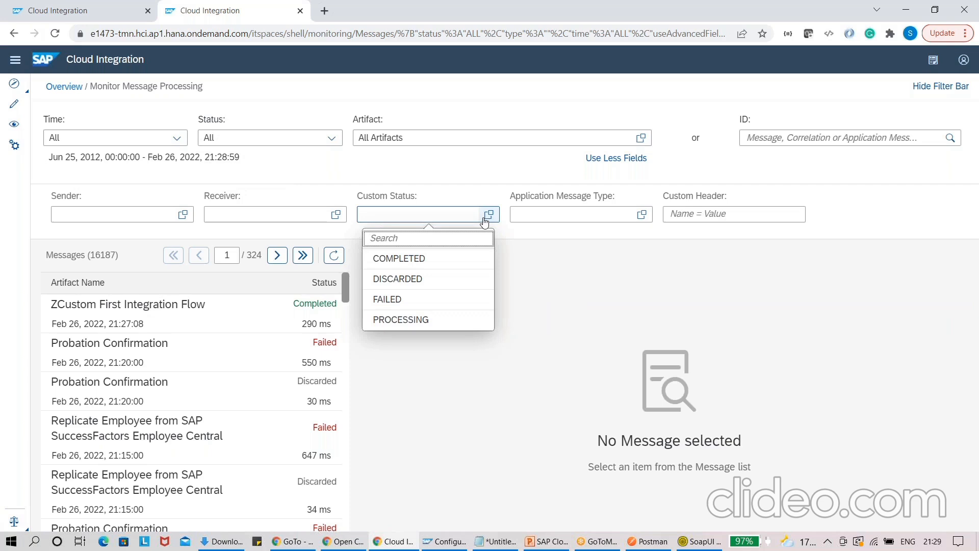
Filter messages by custom status WORKED, which returns no results.
left_click(499, 542)
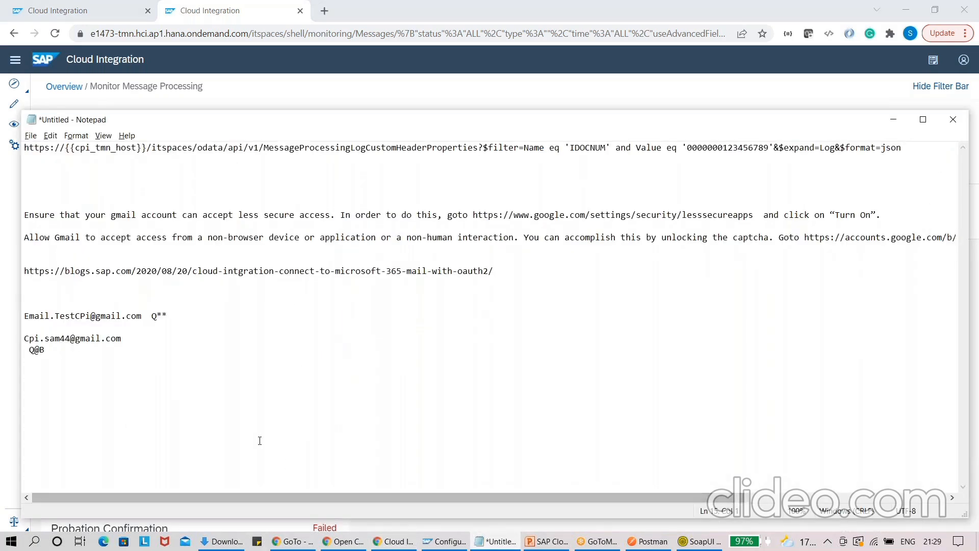
key("alt+Tab")
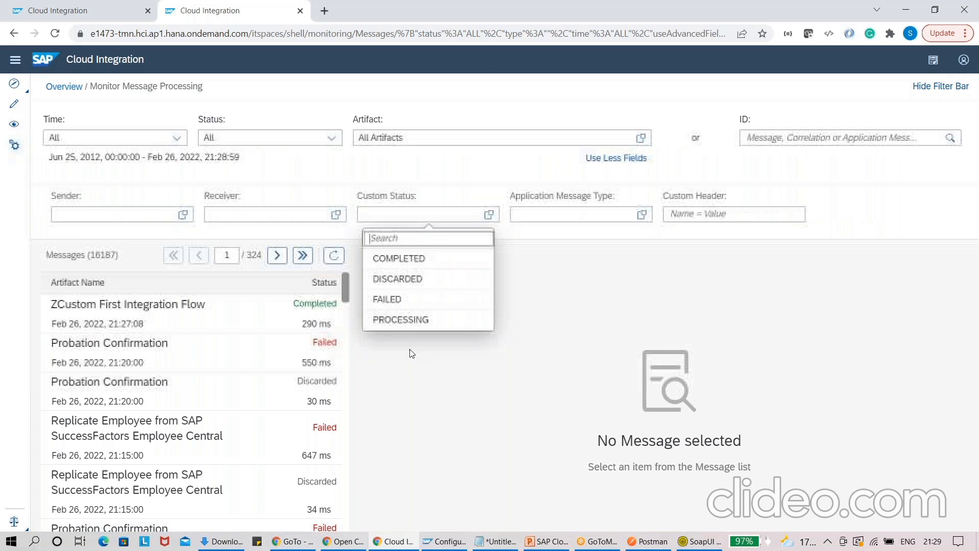
type("WPR")
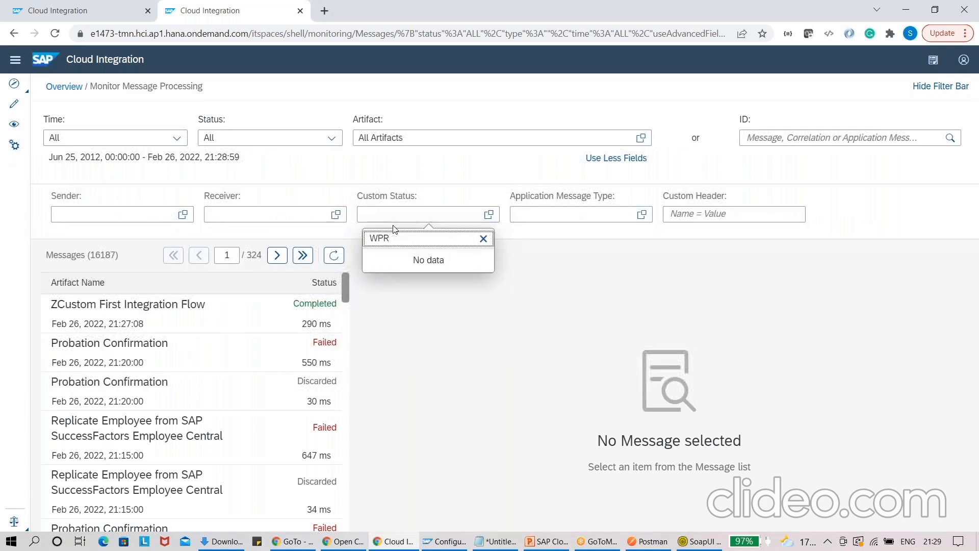
key("BackSpace")
key("BackSpace")
key("BackSpace")
type("WOR")
left_click(483, 239)
left_click(424, 217)
type("WPRKED")
key("BackSpace")
key("BackSpace")
key("BackSpace")
key("BackSpace")
type("ORKED")
key("Return")
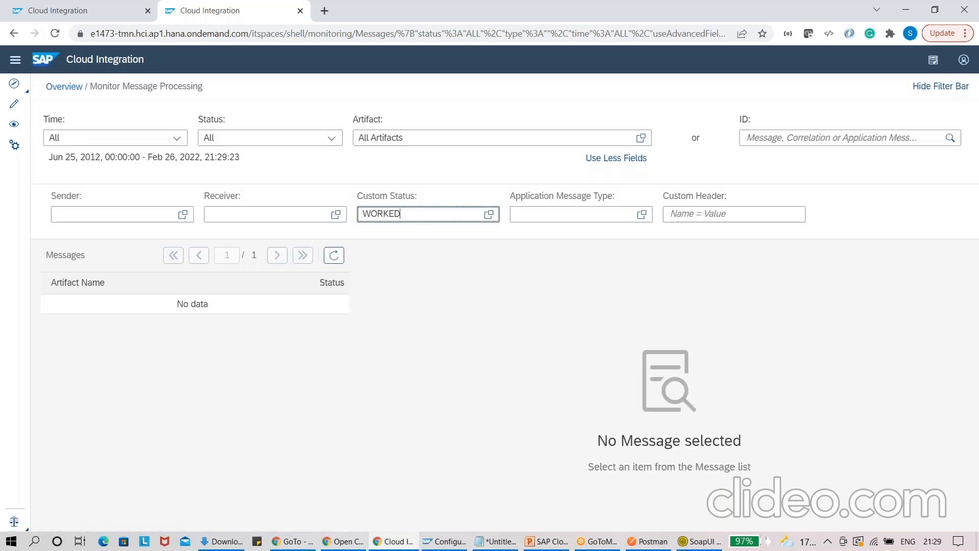
Clear the custom status filter and list the available application message types.
key("BackSpace")
key("BackSpace")
key("BackSpace")
key("BackSpace")
key("BackSpace")
left_click(489, 214)
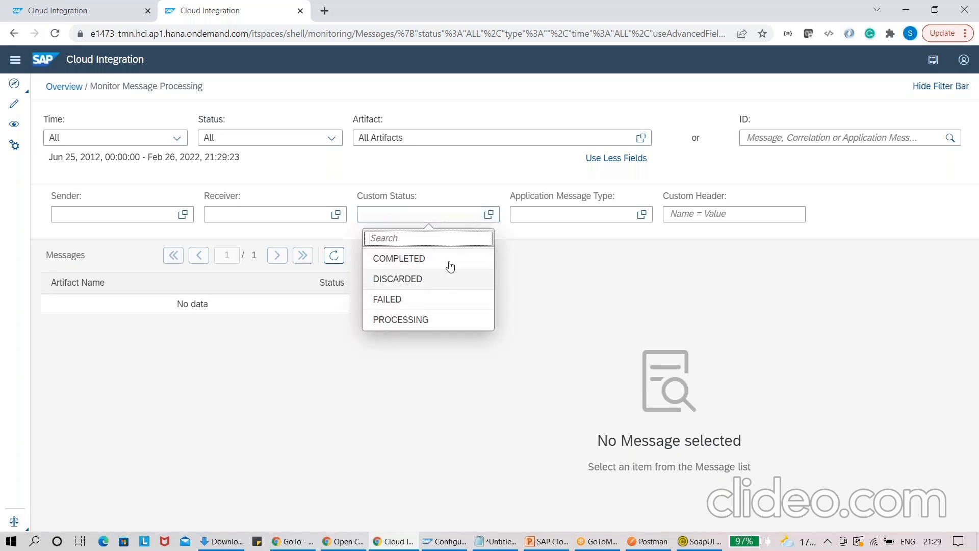
left_click(517, 216)
left_click(641, 215)
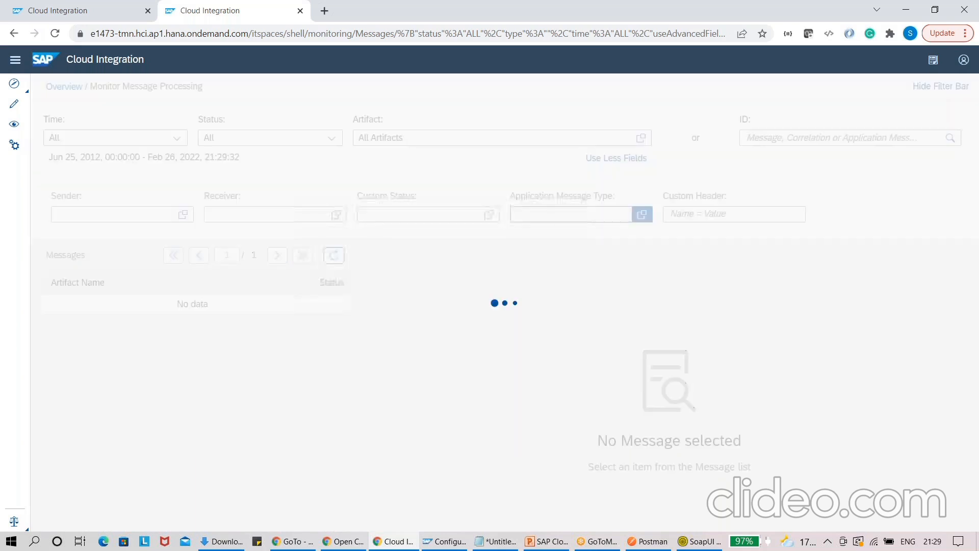
left_click(641, 215)
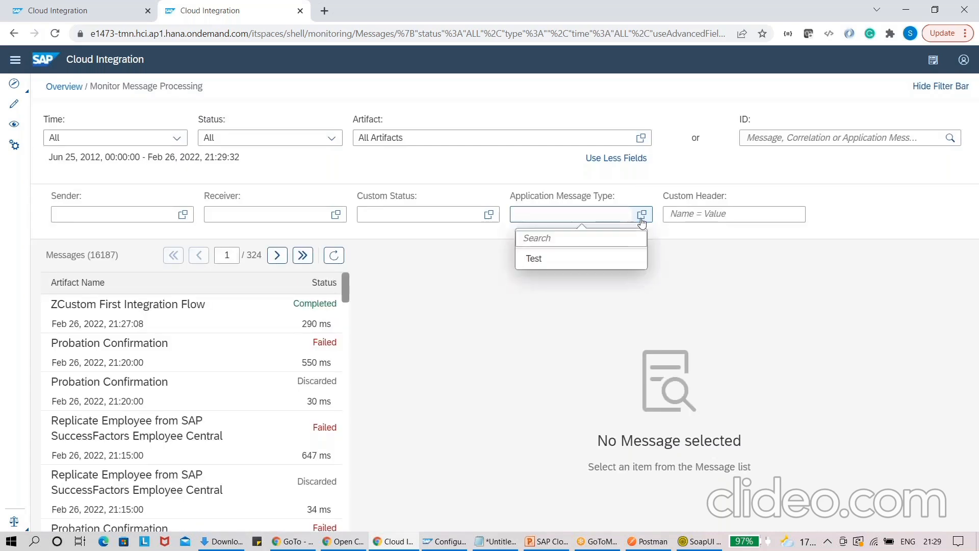
Filter by application message type Test to find the single flow message, then clear Test and rerun the search.
left_click(534, 260)
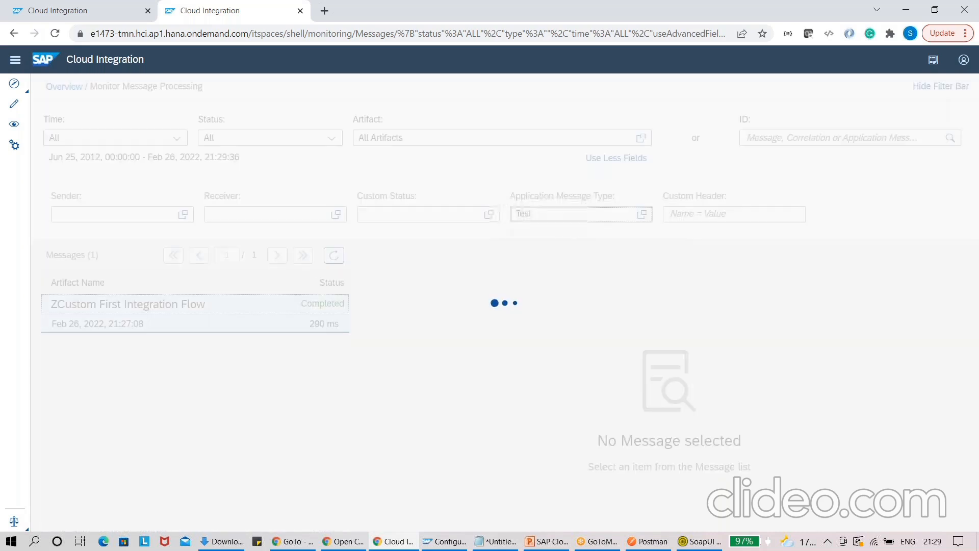
left_click(335, 255)
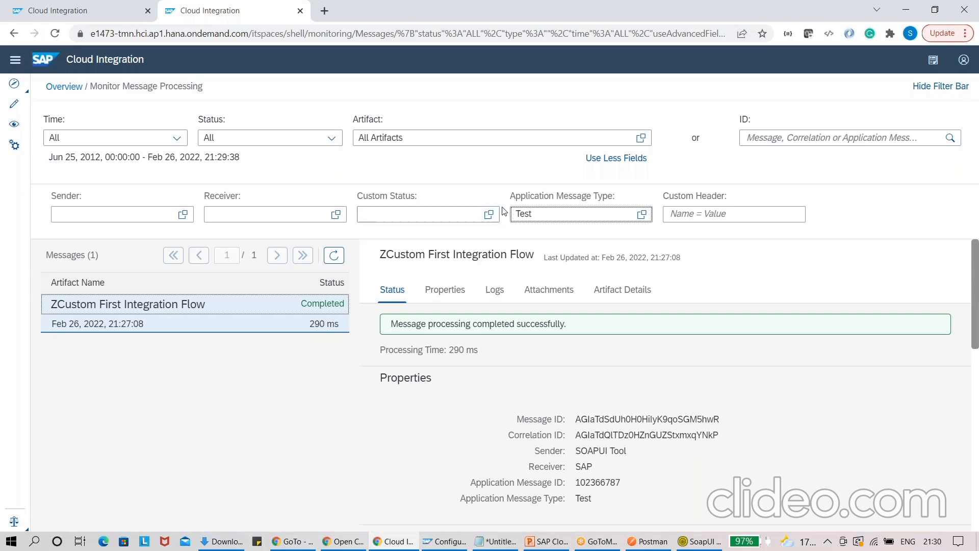
double_click(544, 222)
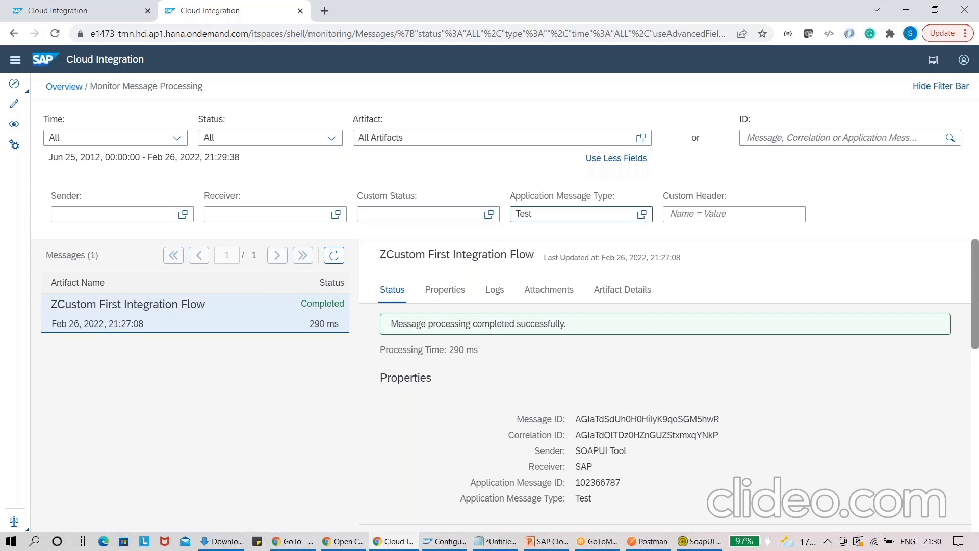
left_click(555, 213)
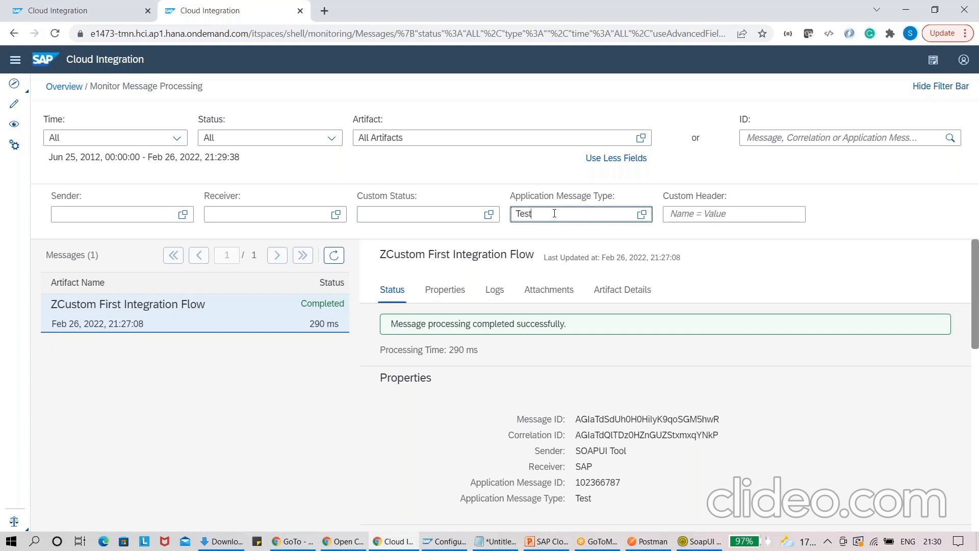
key("BackSpace")
key("BackSpace")
left_click(688, 213)
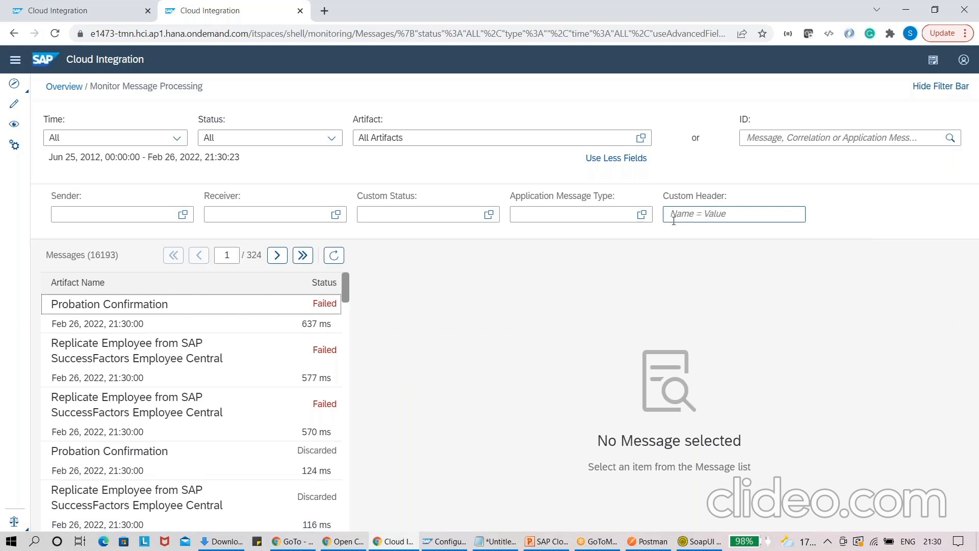
left_click(740, 219)
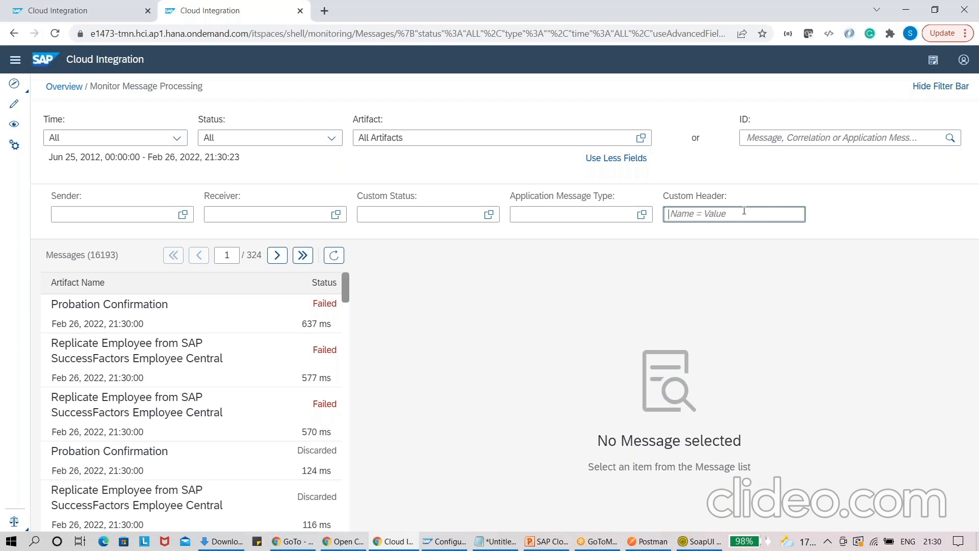
key("alt+Tab")
key("alt+Tab")
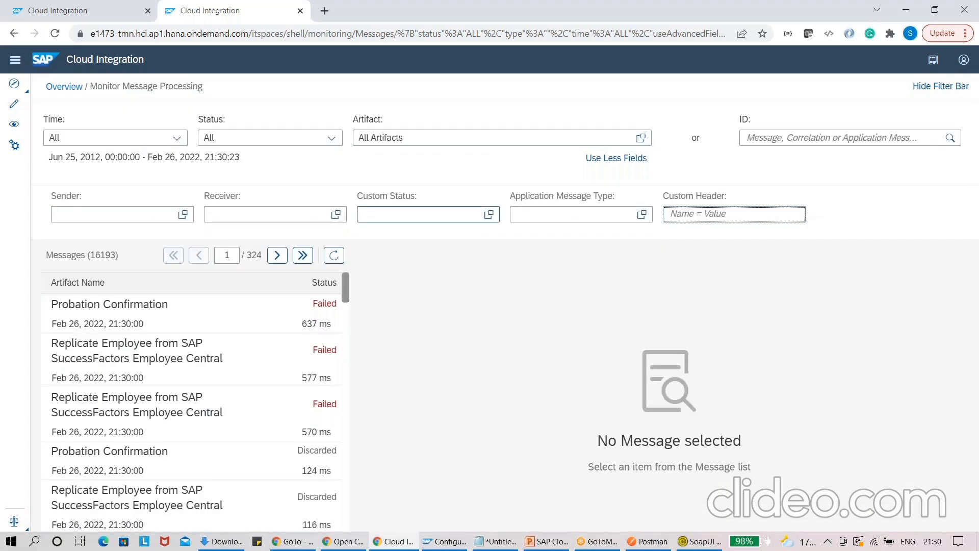
Narrow the design package list to 'zx', then refresh the message monitor.
left_click(79, 16)
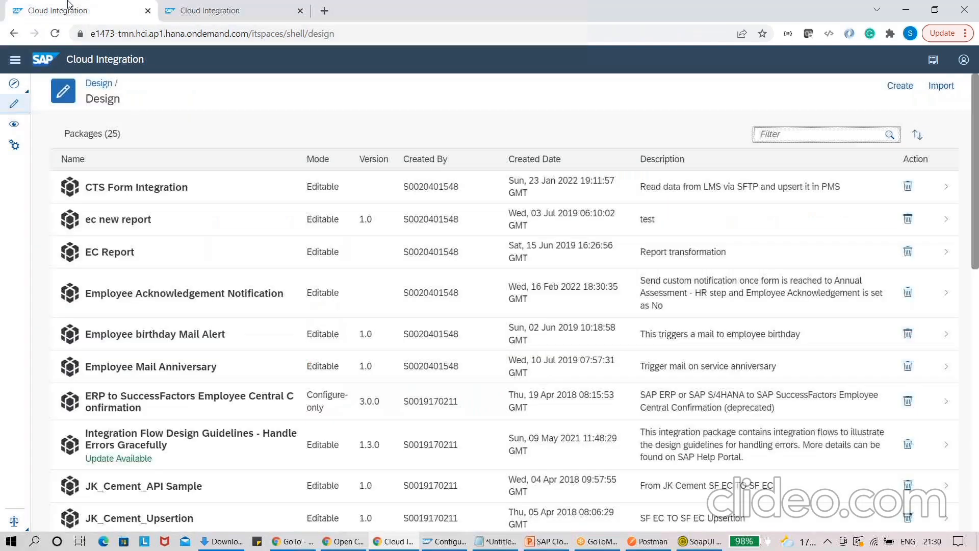
left_click(816, 132)
type("zx")
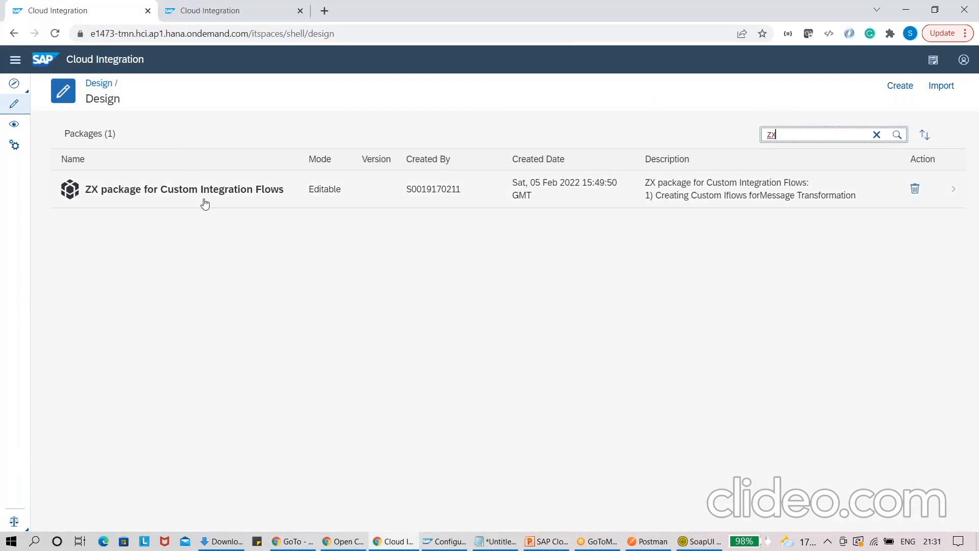
left_click(213, 12)
left_click(334, 255)
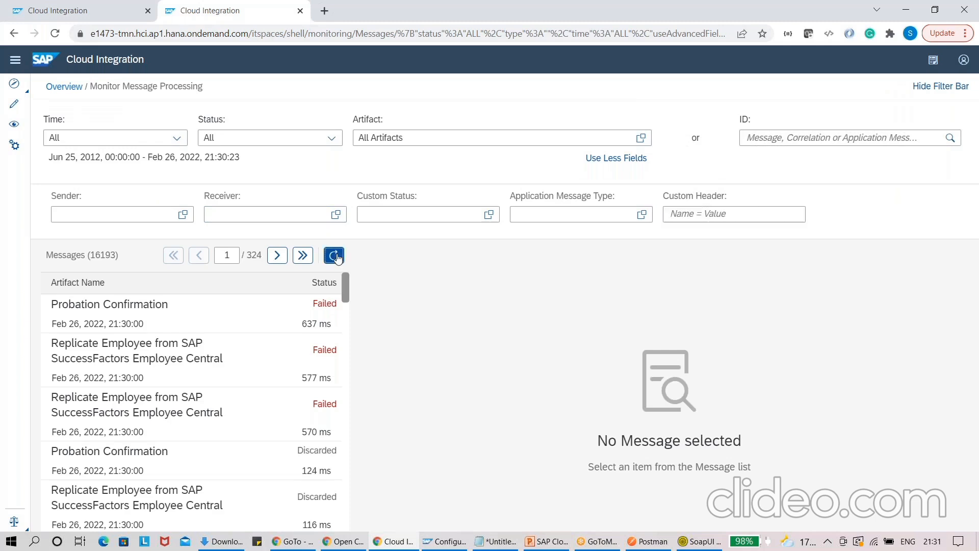
left_click(720, 19)
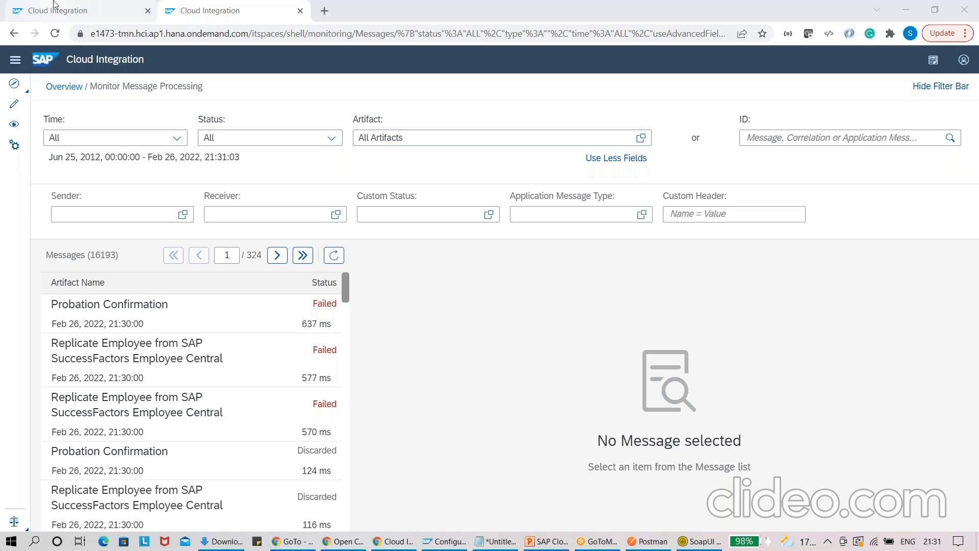
In the ZX package's artifacts, clear the filter and open ZCustom First Integration Flow.
left_click(95, 13)
left_click(174, 196)
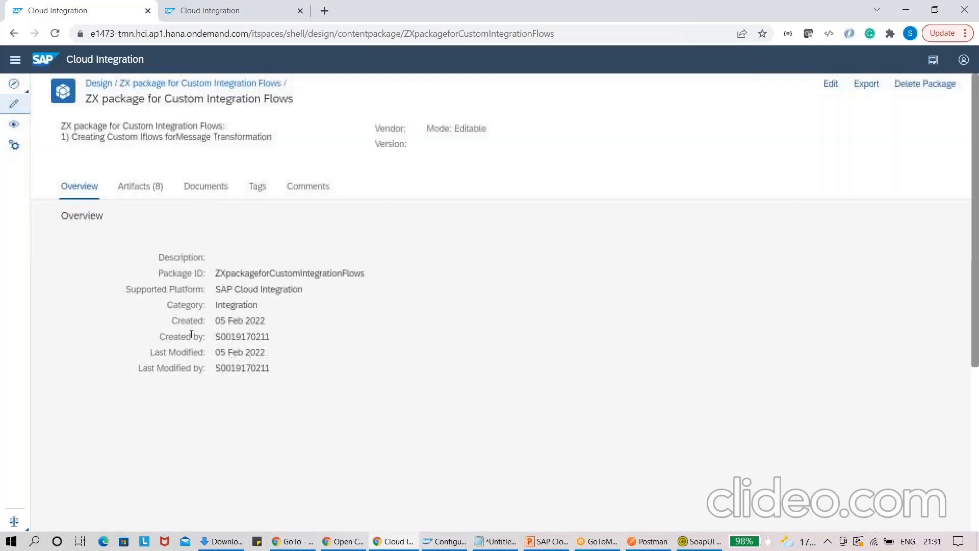
left_click(136, 196)
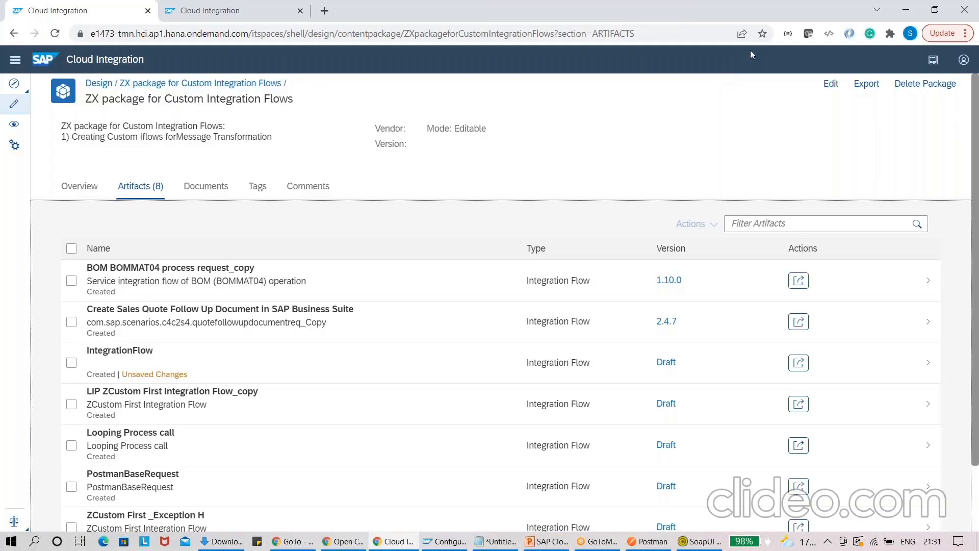
left_click(740, 223)
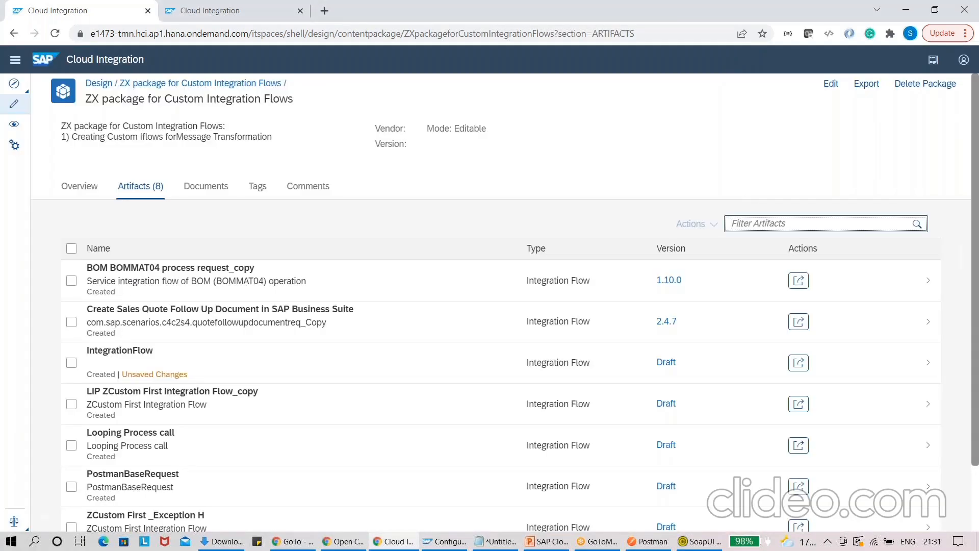
type("ZX")
key("ctrl+a")
key("BackSpace")
left_click(971, 301)
scroll(154, 502, "down", 3)
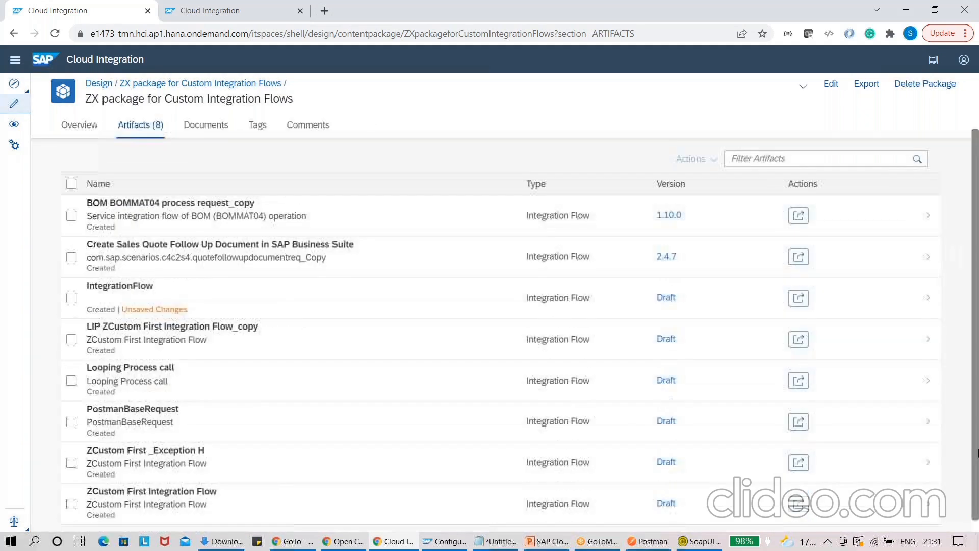
left_click(155, 503)
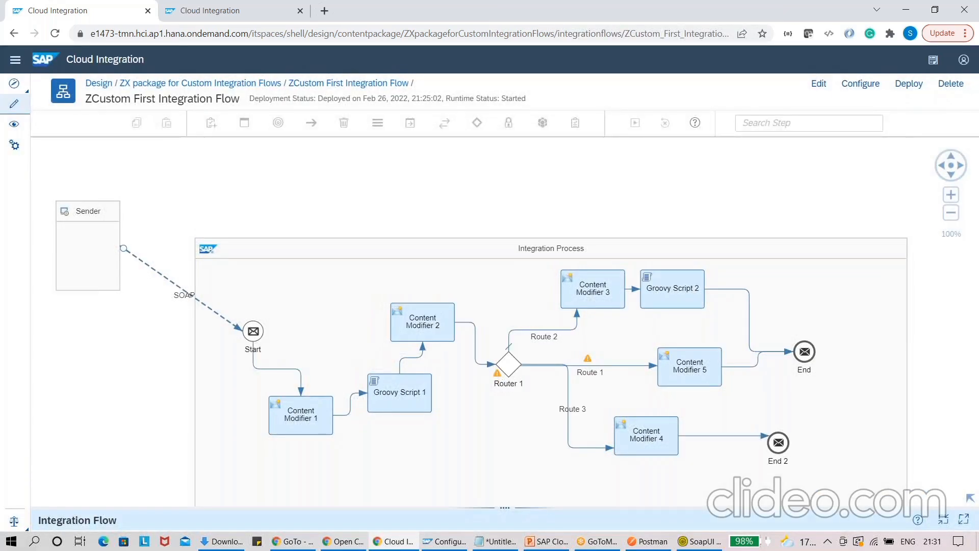
Put the flow in edit mode and move Content Modifier 1, Groovy Script 1 and Content Modifier 2 left.
left_click(818, 83)
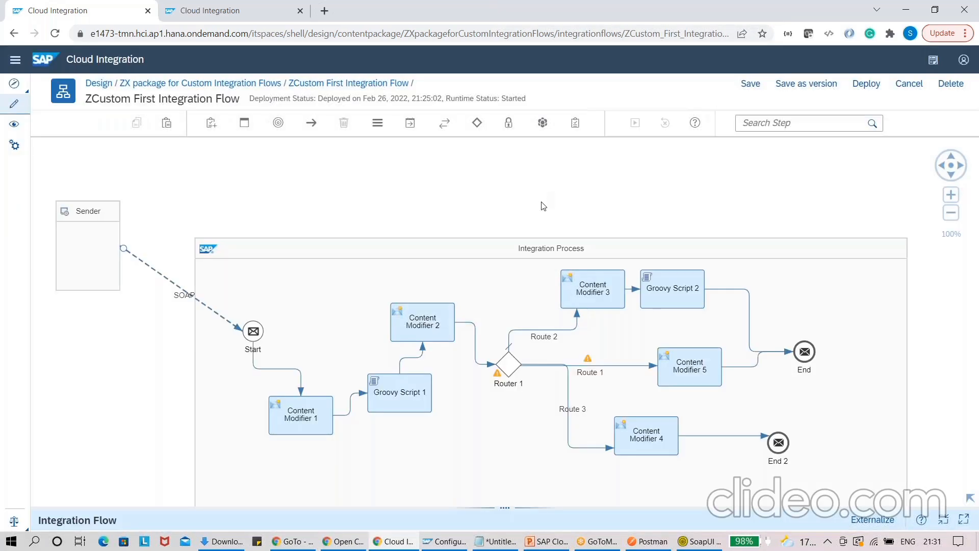
left_click_drag(542, 202, 548, 147)
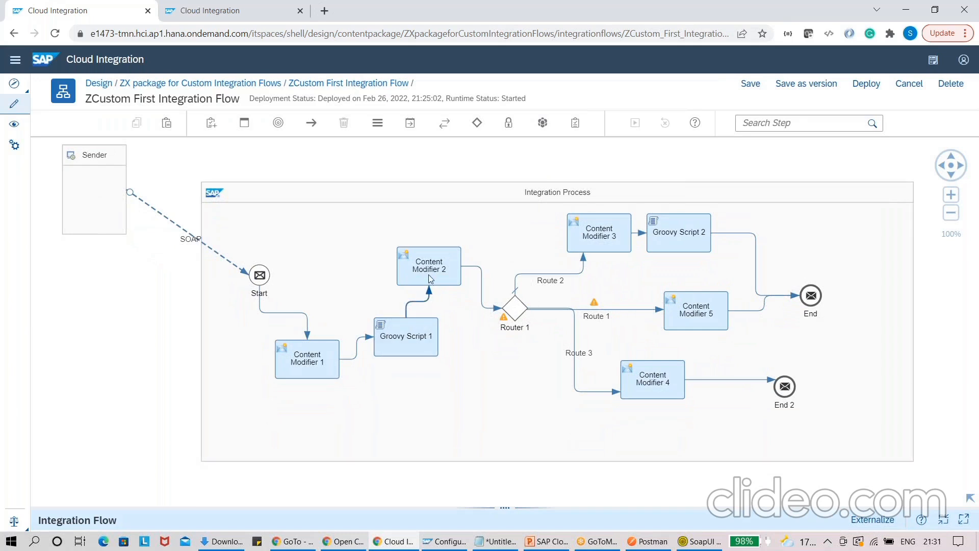
left_click_drag(306, 363, 275, 368)
left_click_drag(406, 338, 359, 353)
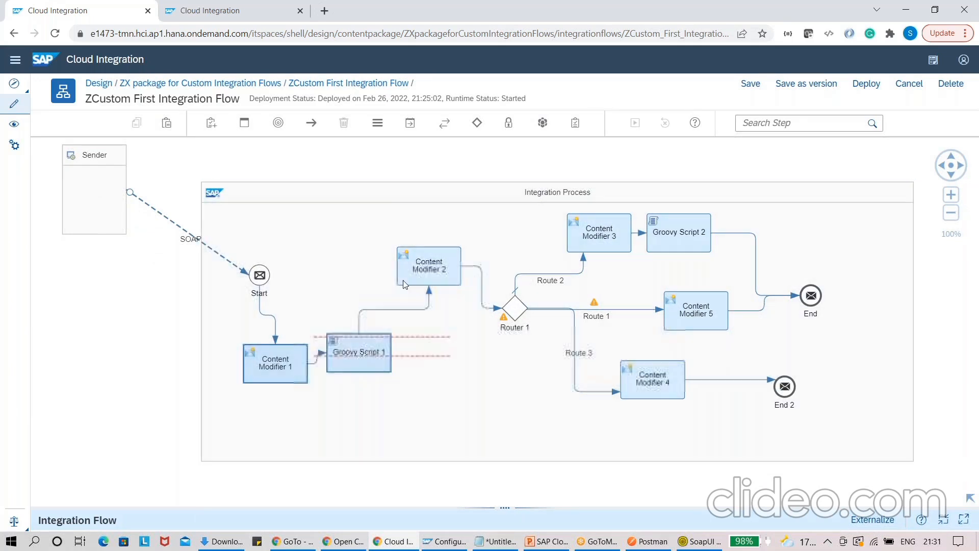
left_click_drag(417, 274, 370, 261)
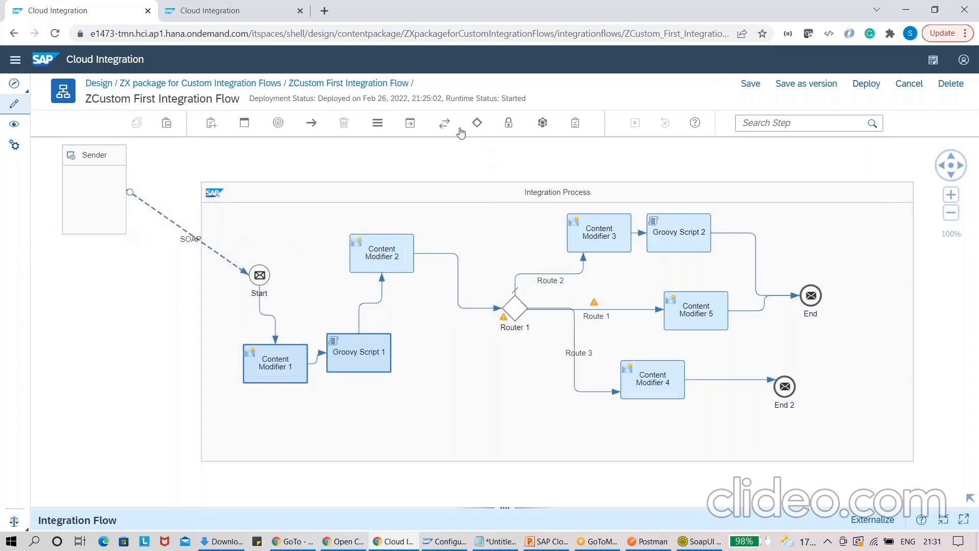
left_click(444, 124)
Drop a Groovy Script step after Content Modifier 2 and create its script3.groovy file.
left_click(411, 124)
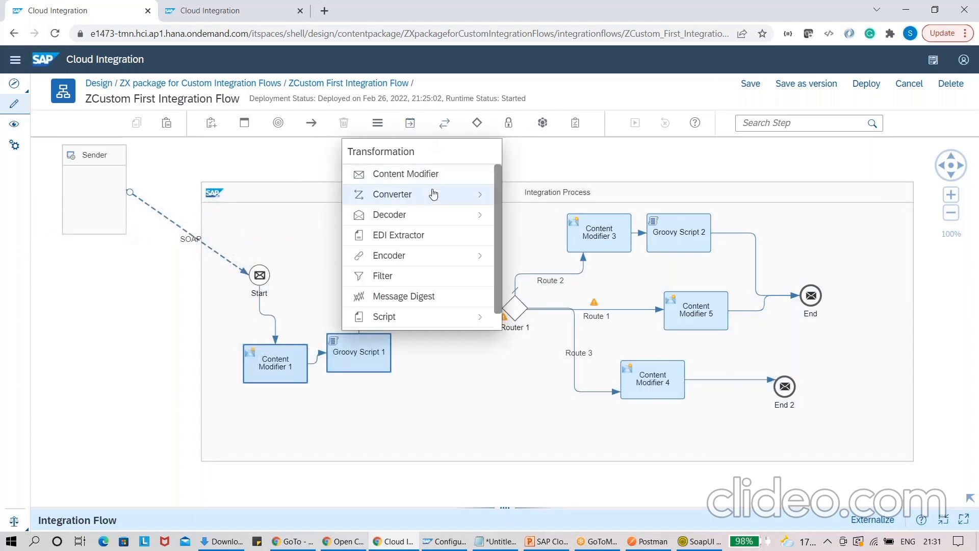
left_click(438, 317)
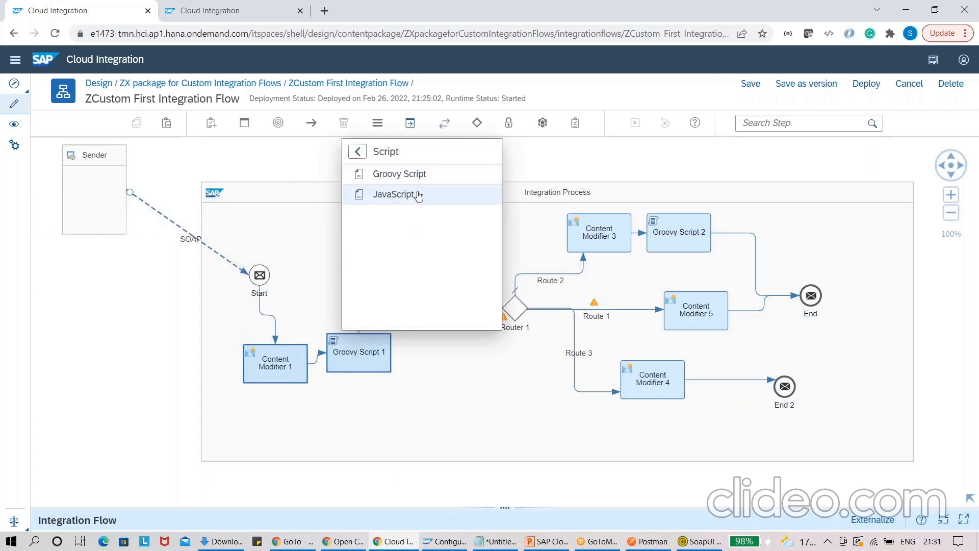
left_click(418, 175)
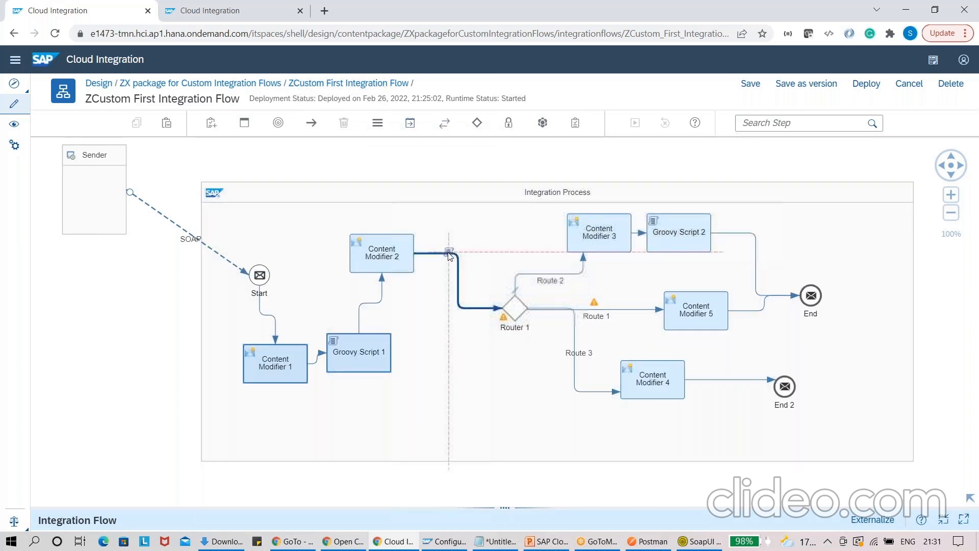
left_click(450, 253)
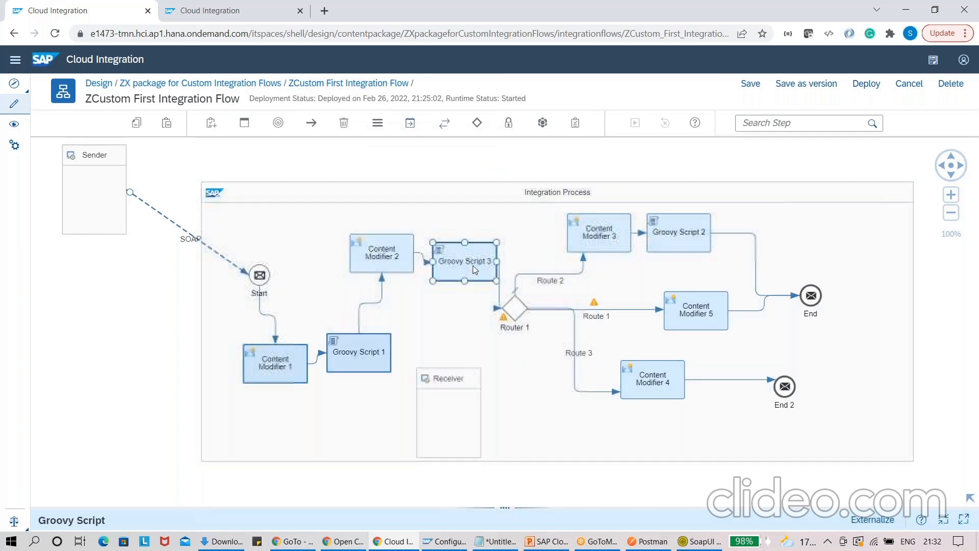
left_click(509, 253)
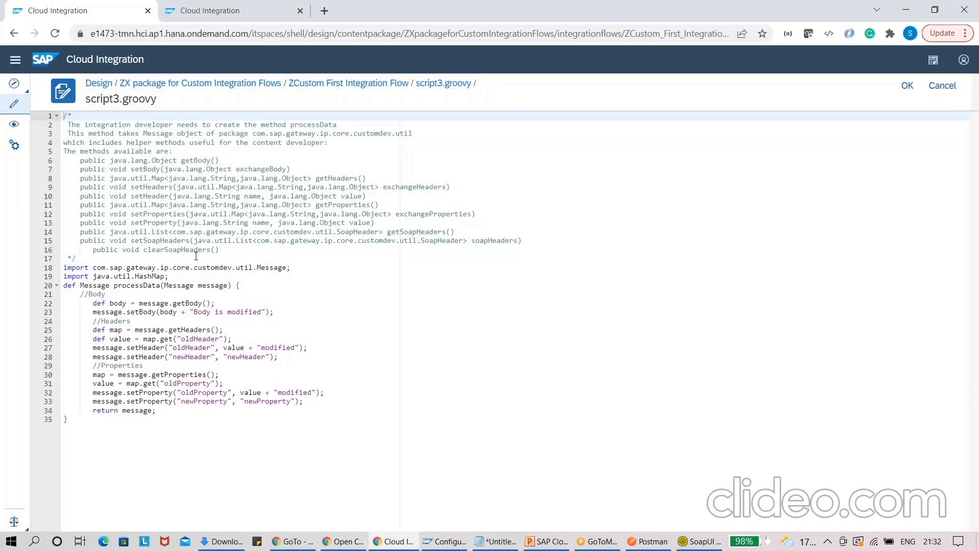
Delete the template comment header from script3.groovy and add blank lines above //Body.
left_click_drag(89, 251, 67, 161)
left_click_drag(80, 259, 65, 109)
key("BackSpace")
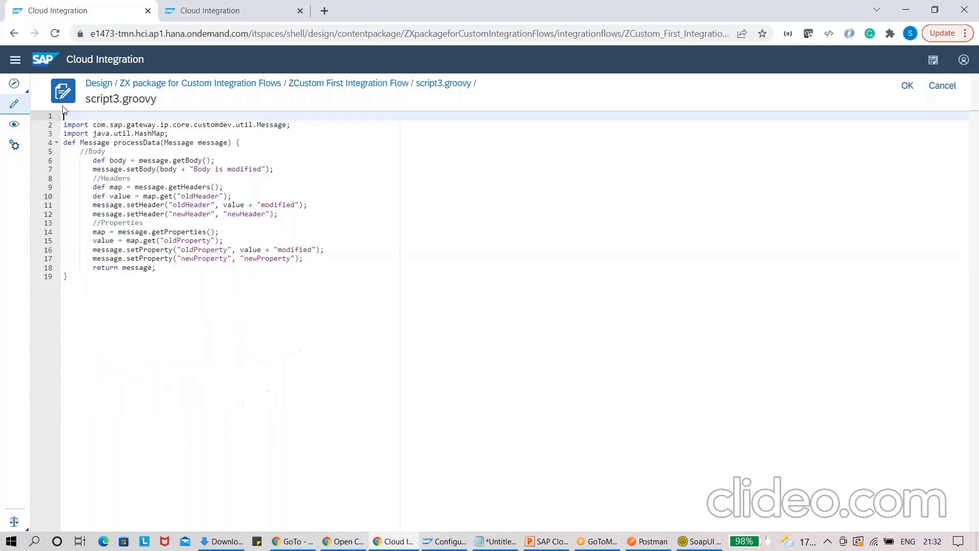
left_click(245, 145)
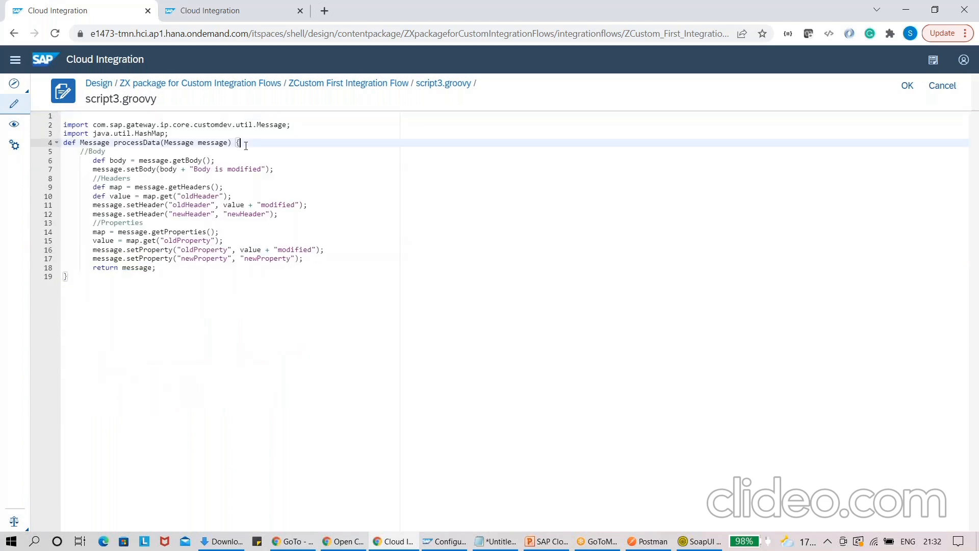
key("Delete")
key("Delete")
key("Return")
key("Return")
key("Return")
key("Return")
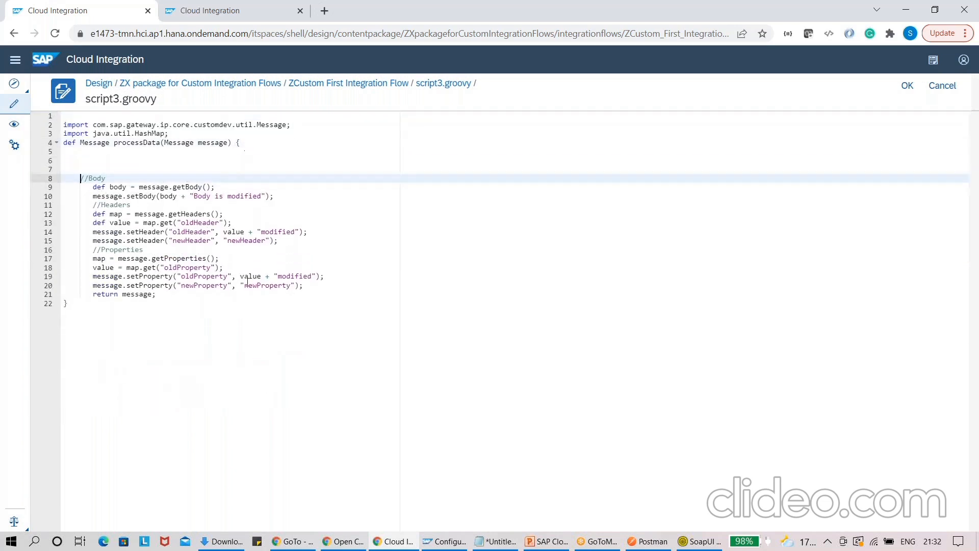
left_click(316, 285)
key("Return")
key("Return")
key("Return")
key("Return")
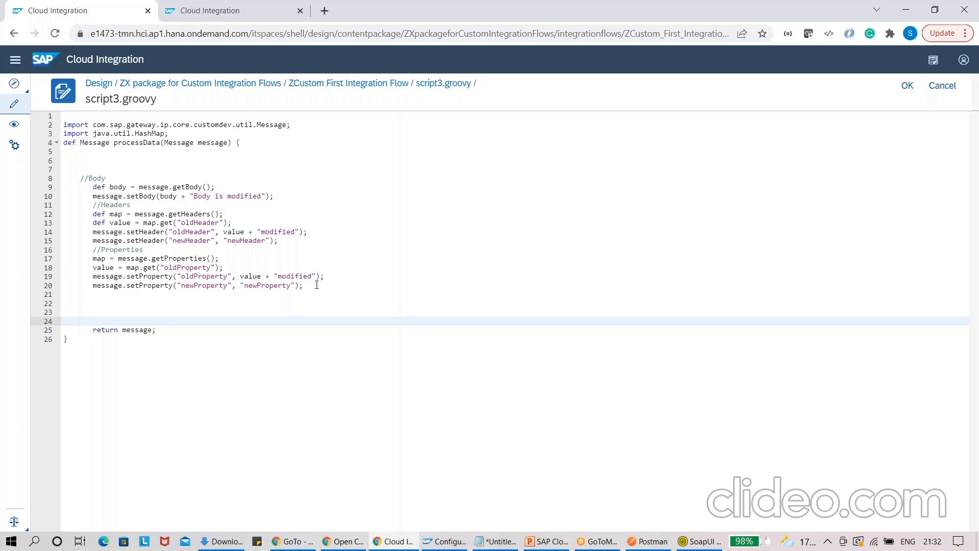
type("def")
Replace the sample code with def messageLog = messageLogFactory.getMessageLog(message);.
left_click_drag(107, 320, 79, 169)
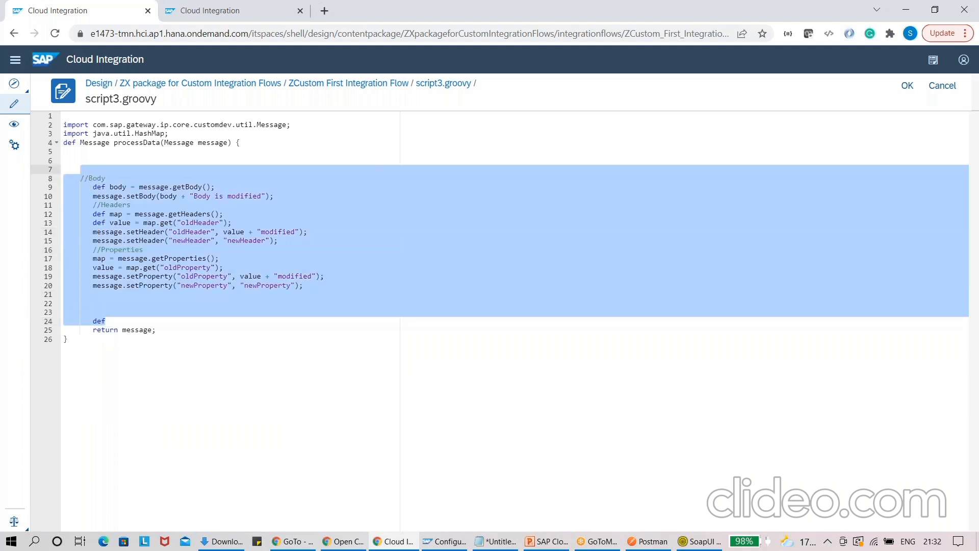
type("def me")
key("BackSpace")
type("messa")
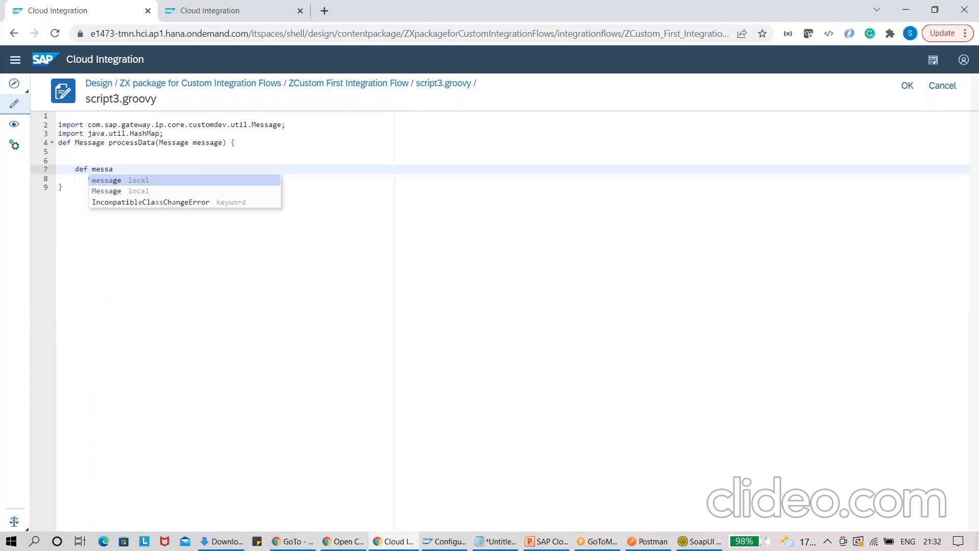
key("Return")
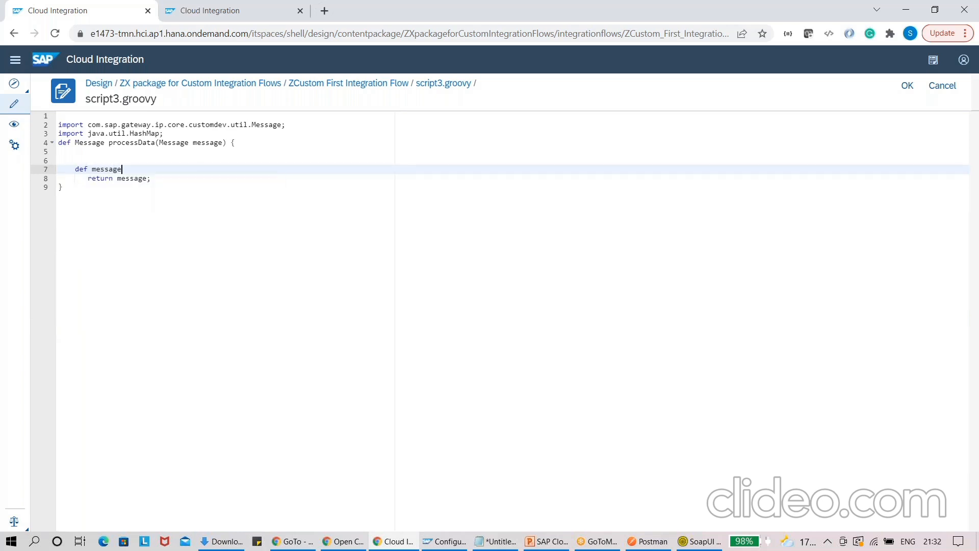
type("Log")
key("Return")
key("Return")
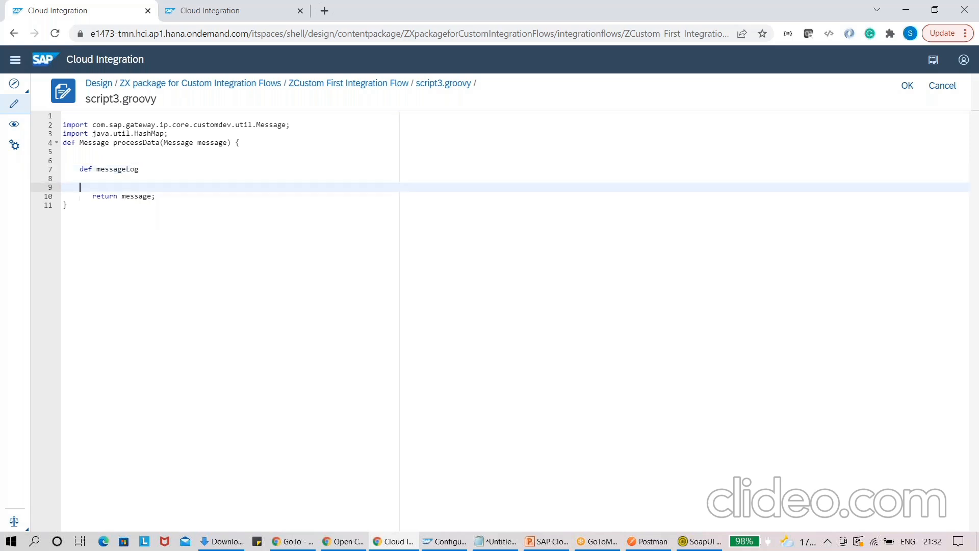
left_click(148, 169)
type("=")
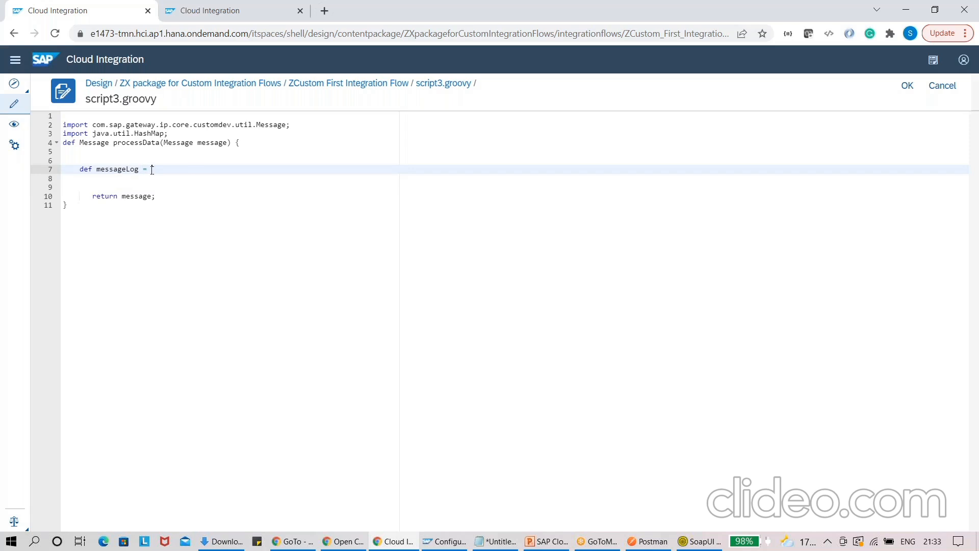
type("message")
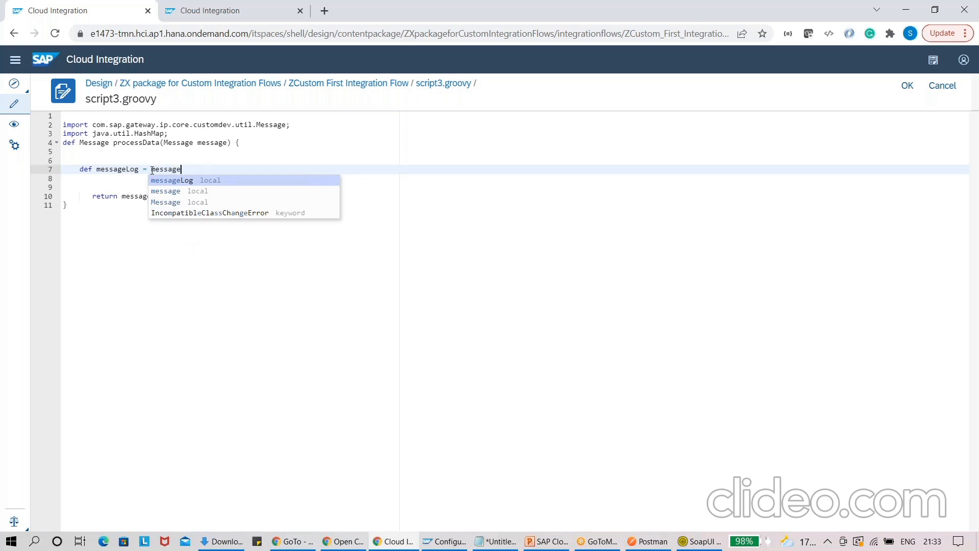
key("Return")
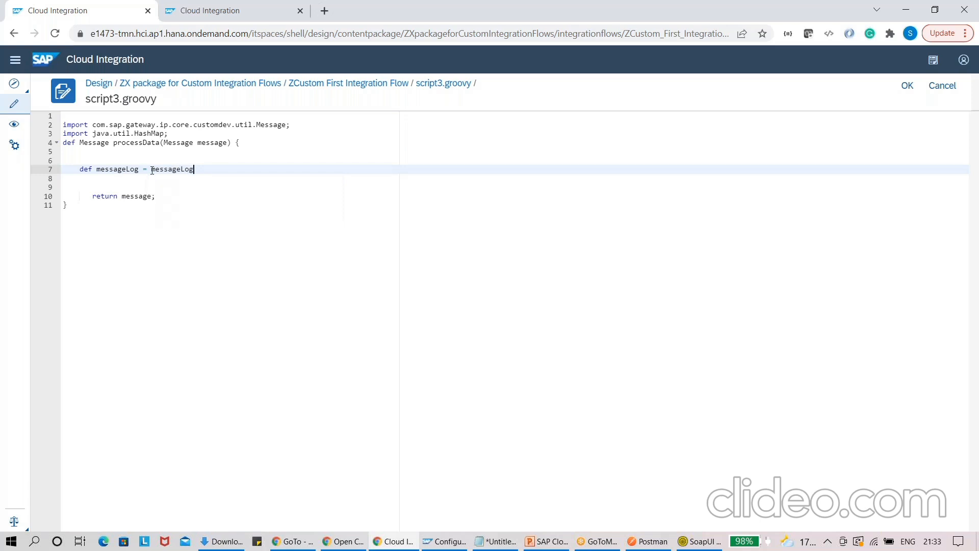
type("Factory.getMessageLog")
type("();")
key("Left")
key("Left")
type("message")
key("End")
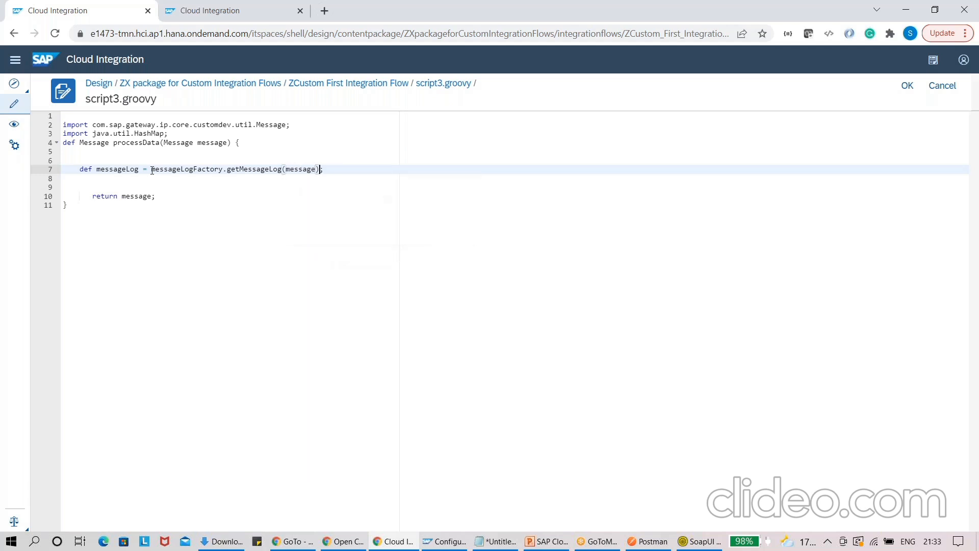
key("Return")
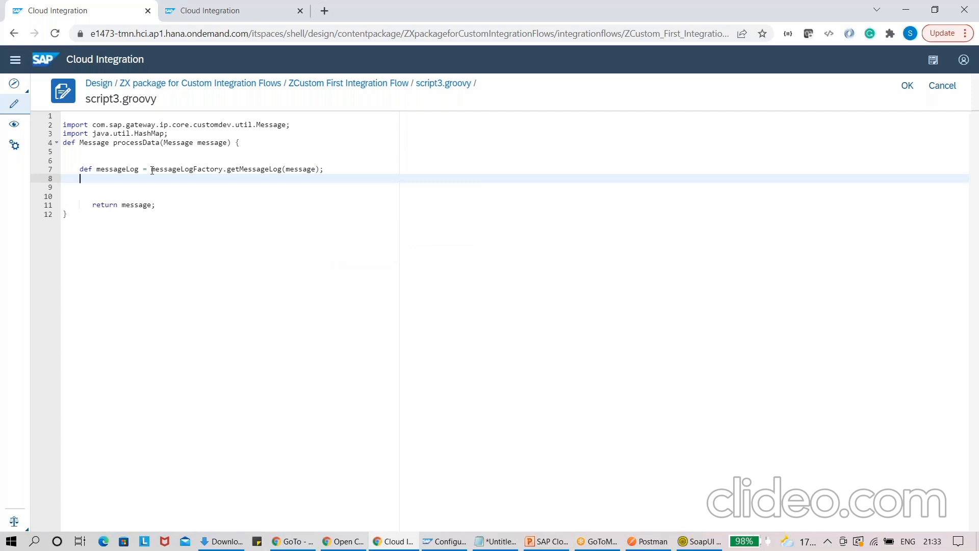
Add an if(messageLog != null){ } block below it, then return to the message monitor.
type("if()")
left_click_drag(144, 172, 93, 171)
key("ctrl+c")
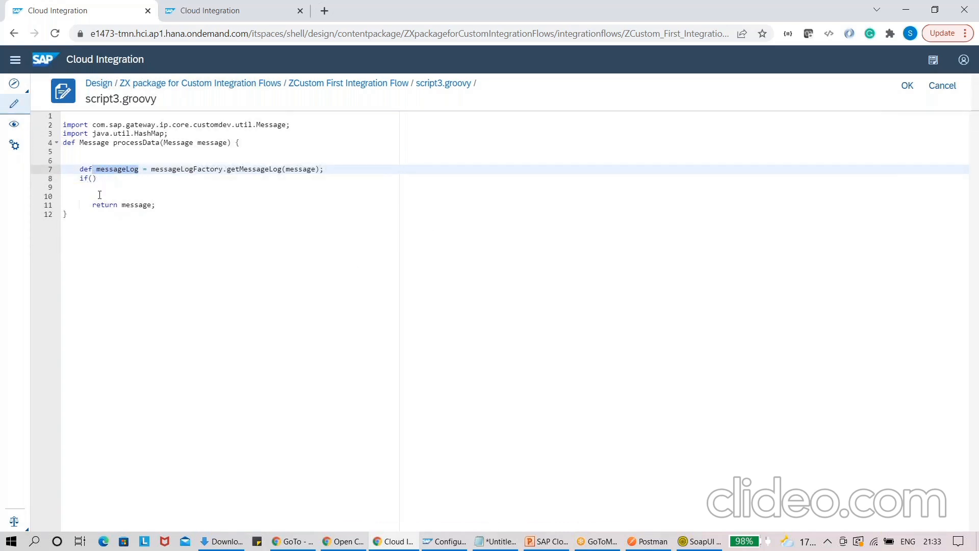
left_click(96, 178)
key("ctrl+v")
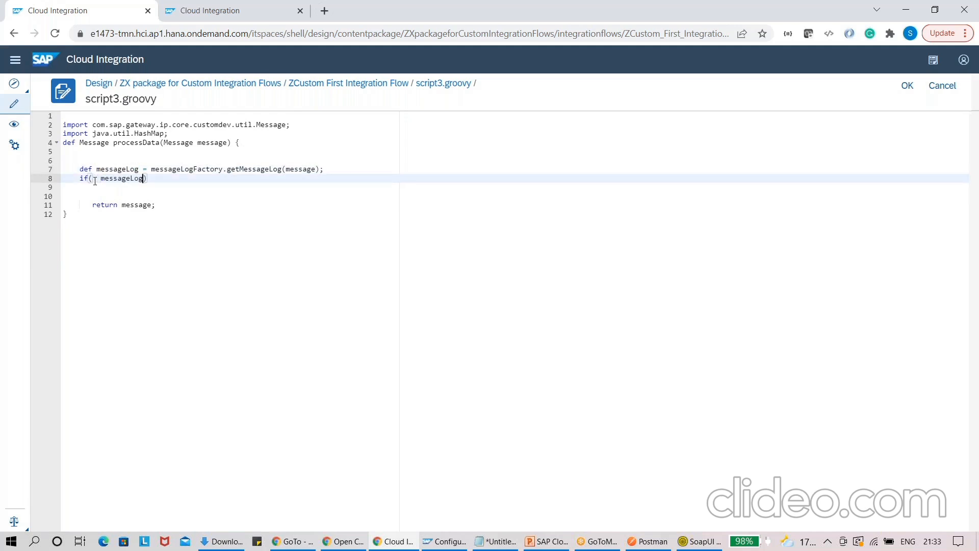
type("!= nuk")
type("k")
key("BackSpace")
key("BackSpace")
type("ll")
key("Right")
key("Down")
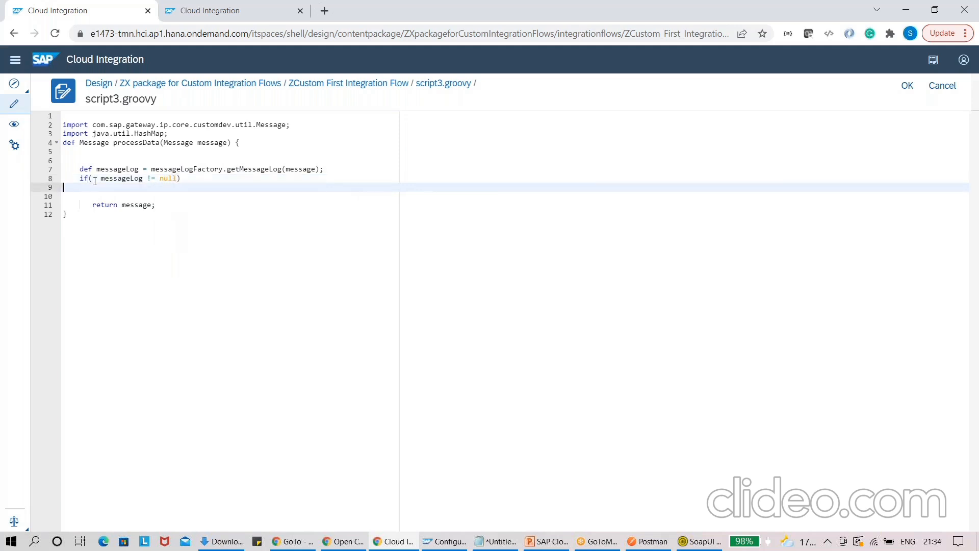
key("Up")
type("{")
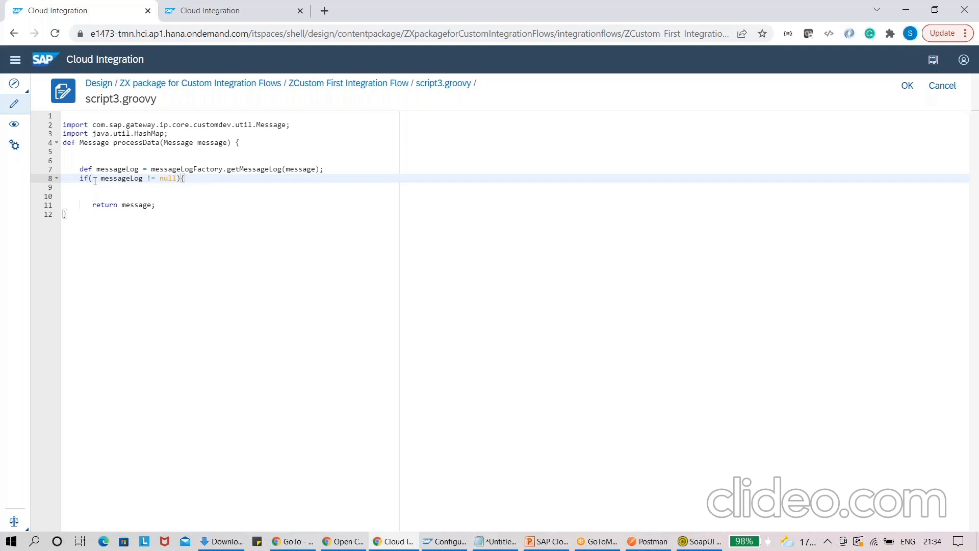
type("}")
key("Return")
key("Return")
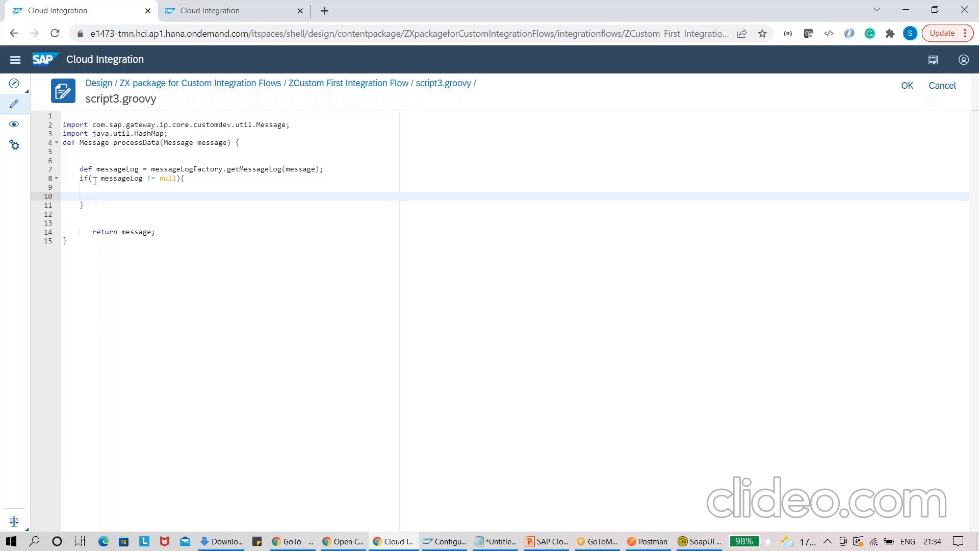
left_click(252, 8)
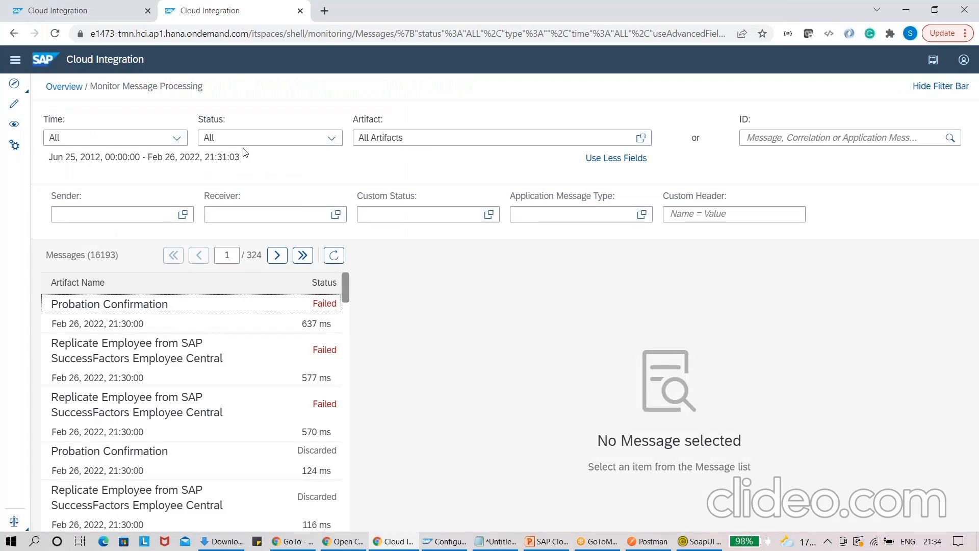
Filter monitored messages to the Past Hour and the ZCustom First Integration Flow artifact.
left_click(176, 137)
left_click(95, 186)
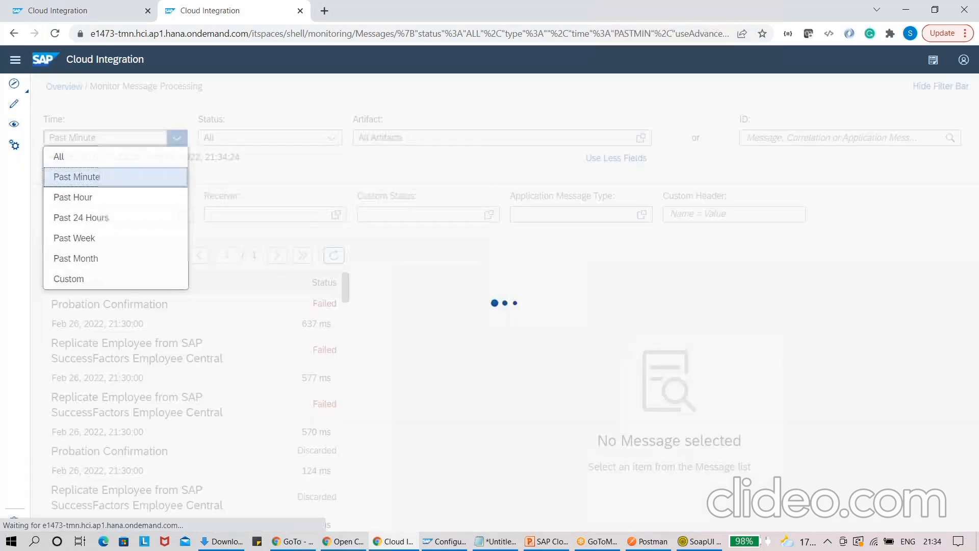
left_click(138, 138)
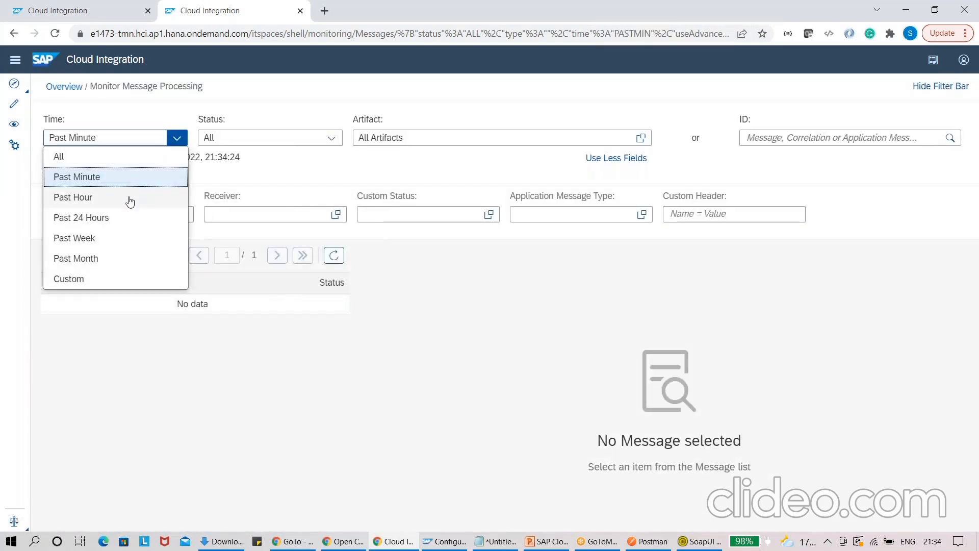
left_click(129, 199)
left_click_drag(343, 296, 366, 202)
left_click(644, 138)
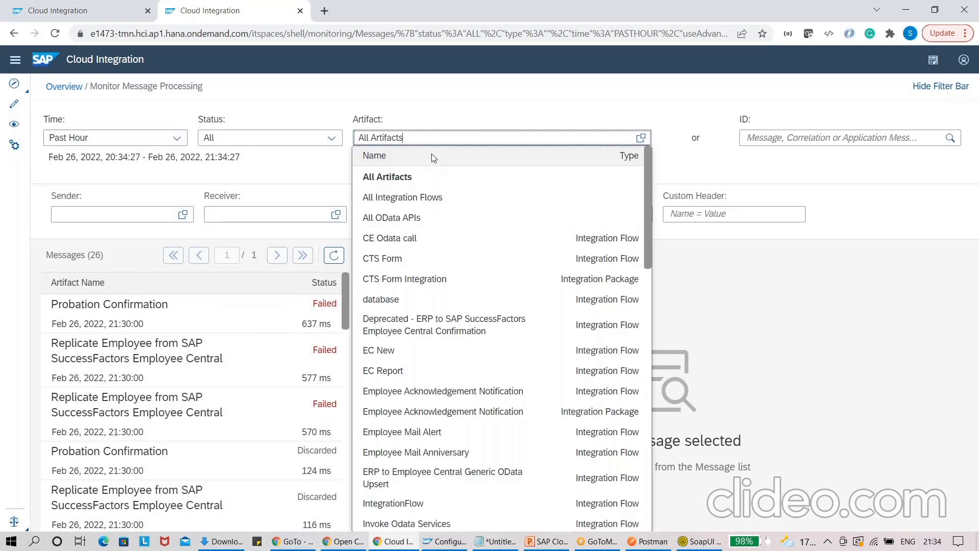
key("ctrl+a")
key("BackSpace")
type("firs")
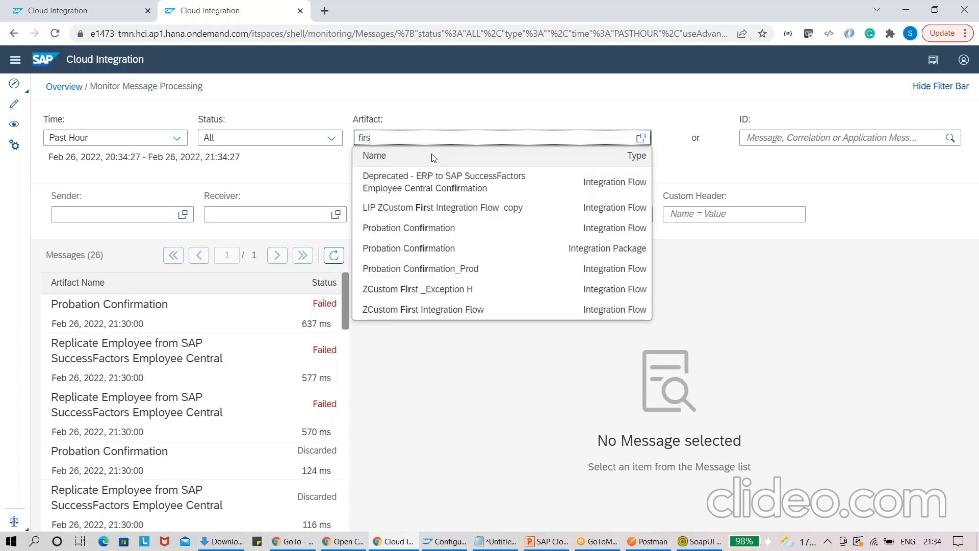
left_click(439, 217)
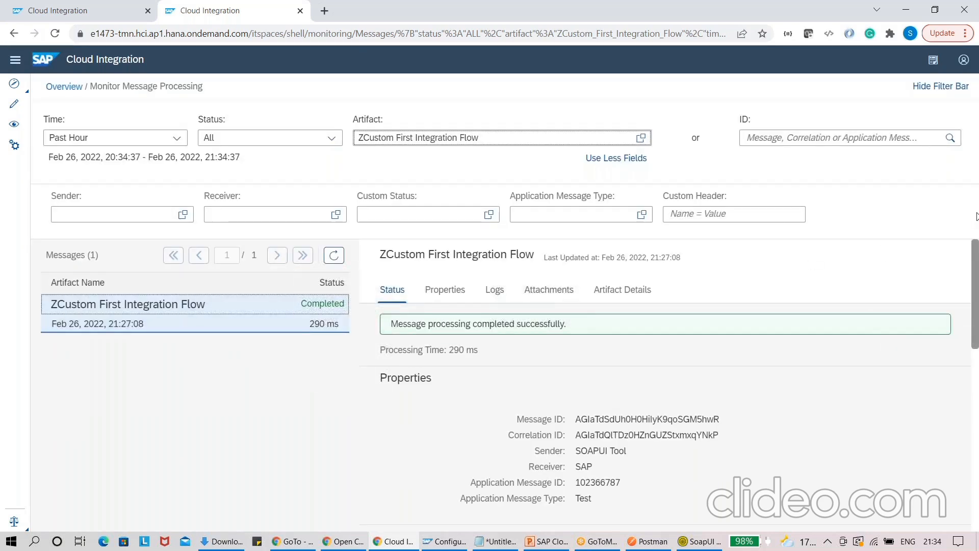
Open the message's trace run and view Content Modifier 1's Message Header list.
left_click_drag(977, 272, 975, 370)
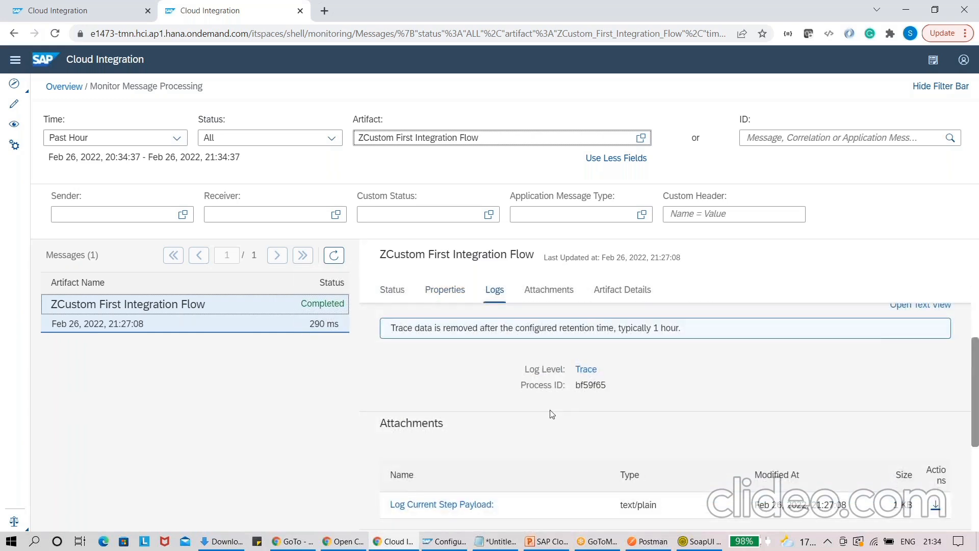
left_click(586, 369)
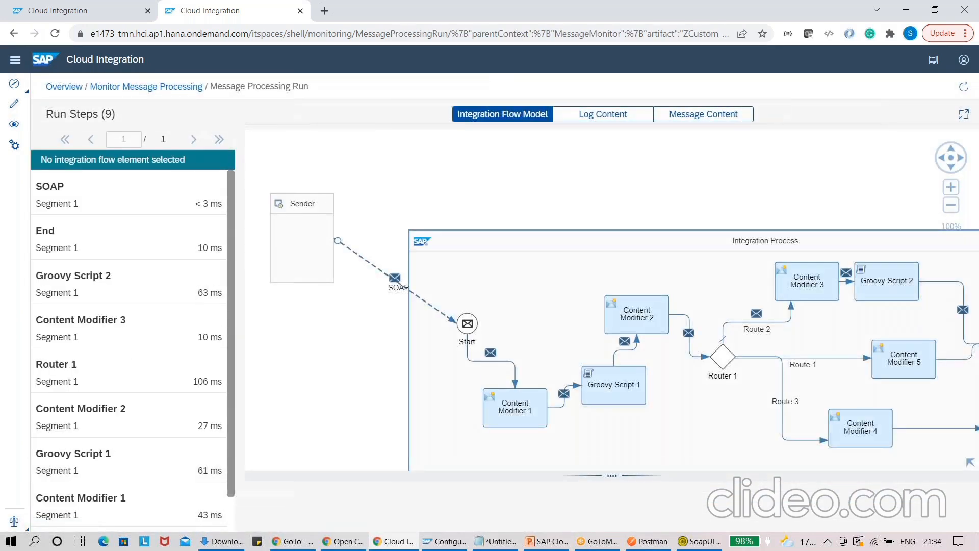
left_click(519, 414)
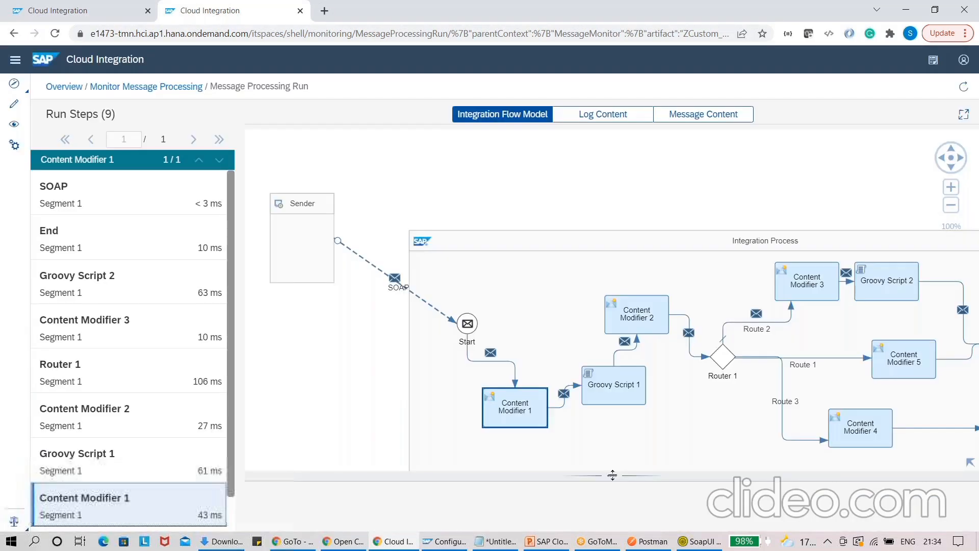
left_click_drag(612, 475, 613, 316)
left_click(361, 338)
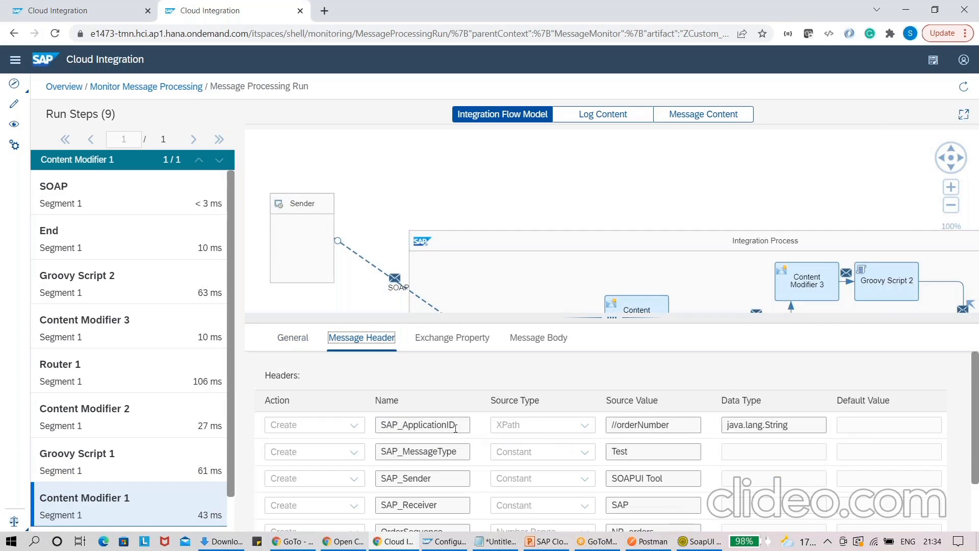
left_click_drag(455, 424, 376, 428)
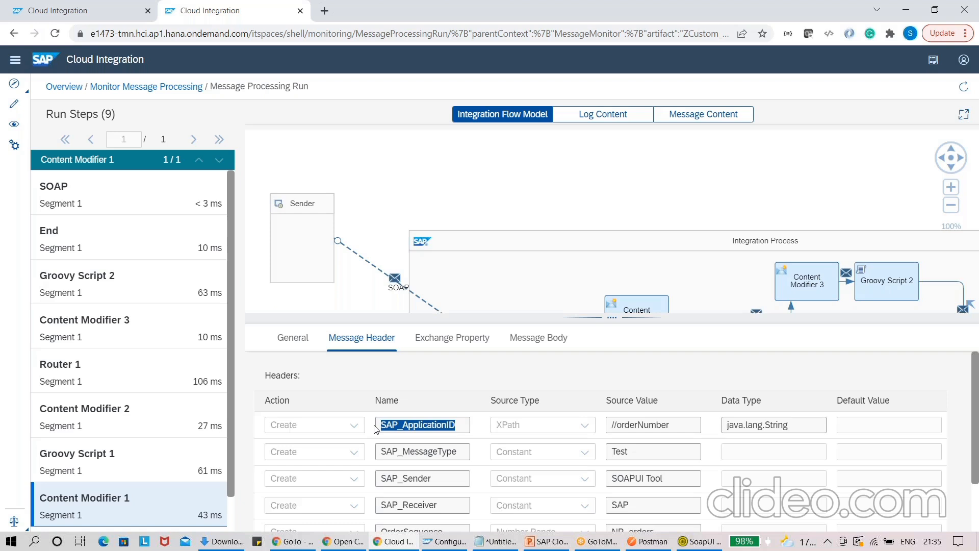
left_click(505, 542)
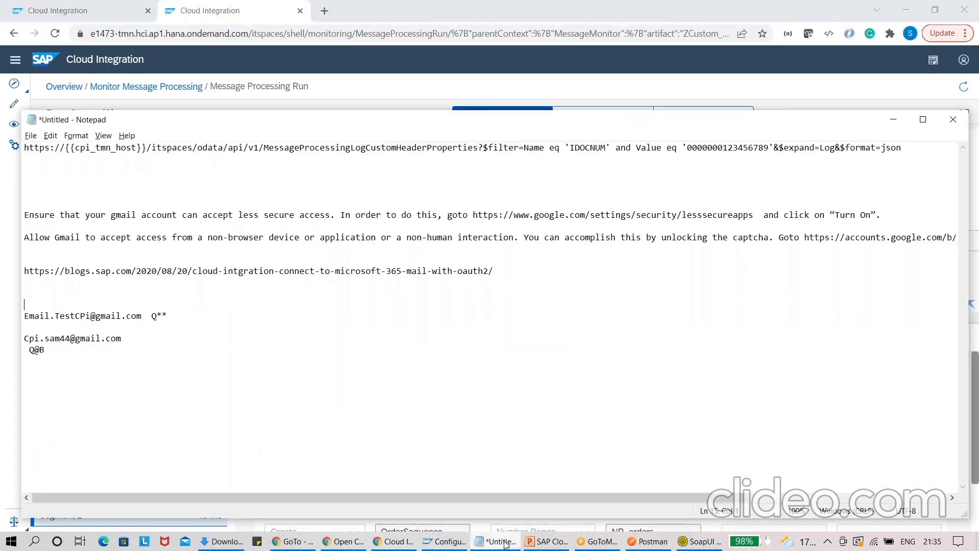
Add note lines 'OrderNumber IDOC Number' and 'SegmentNumber PO' in Notepad.
left_click(62, 352)
key("Return")
type("Order")
type("Number ")
type("IDCO")
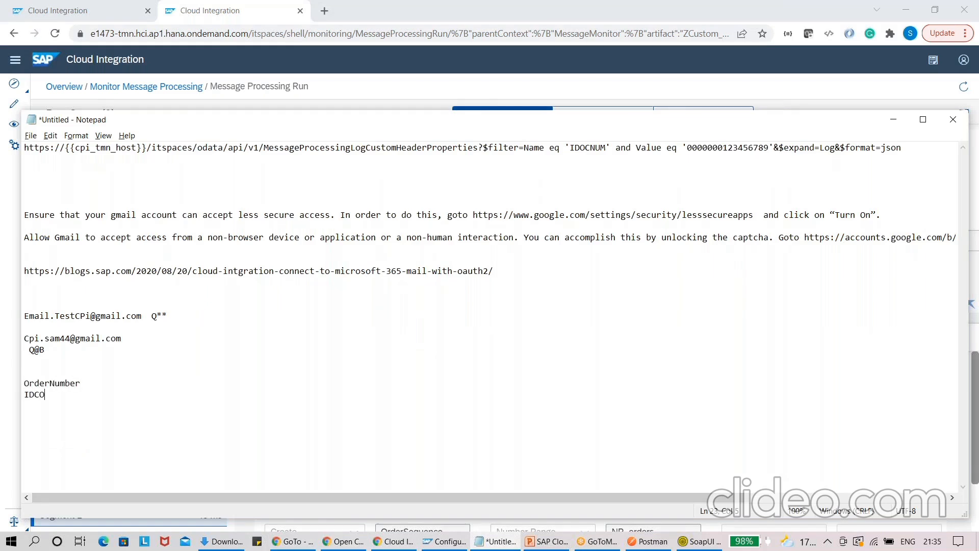
key("BackSpace")
key("BackSpace")
type("OC Number")
key("Return")
key("Return")
type("SegmentNumber ")
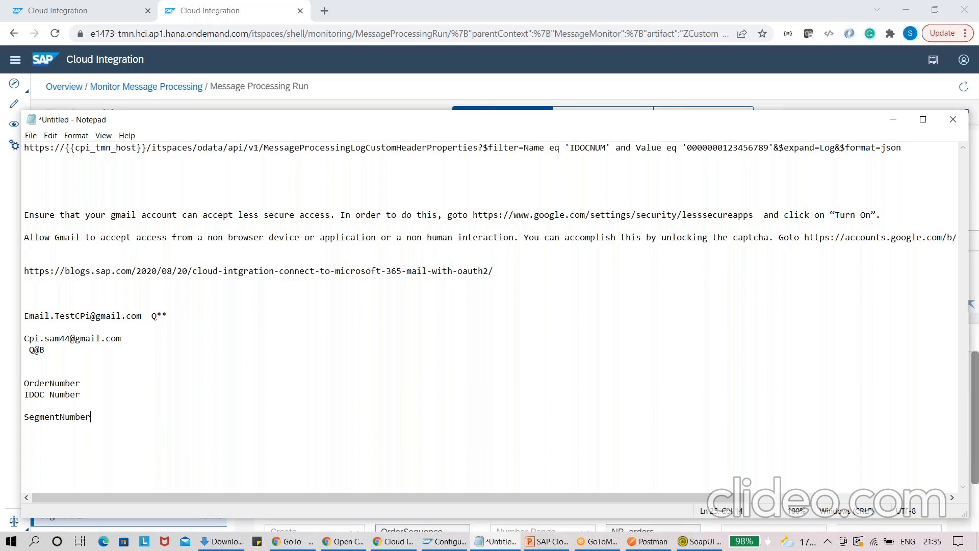
type("PO")
Insert blank lines below OrderNumber and enlarge the headers panel to compare all headers.
left_click_drag(82, 384, 33, 372)
left_click(90, 383)
key("Return")
key("Return")
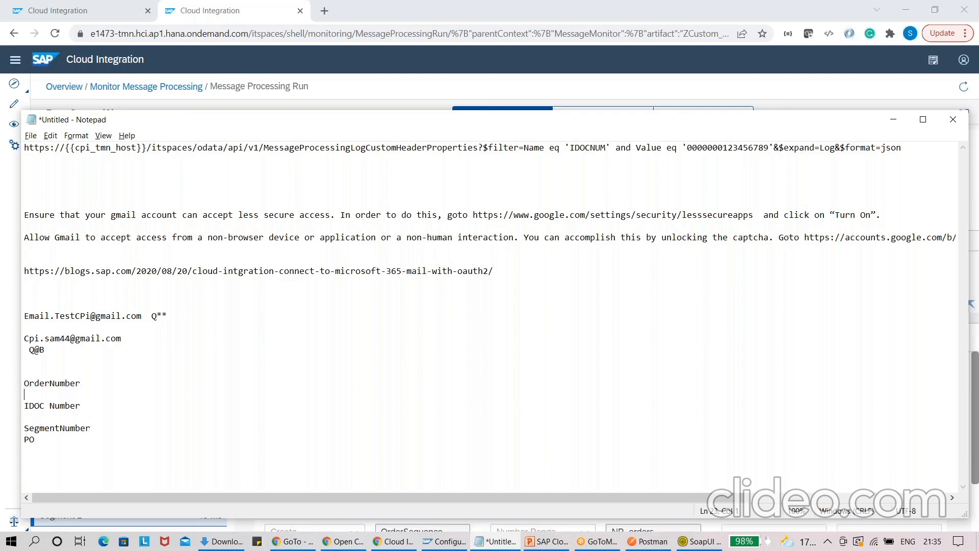
key("alt+Tab")
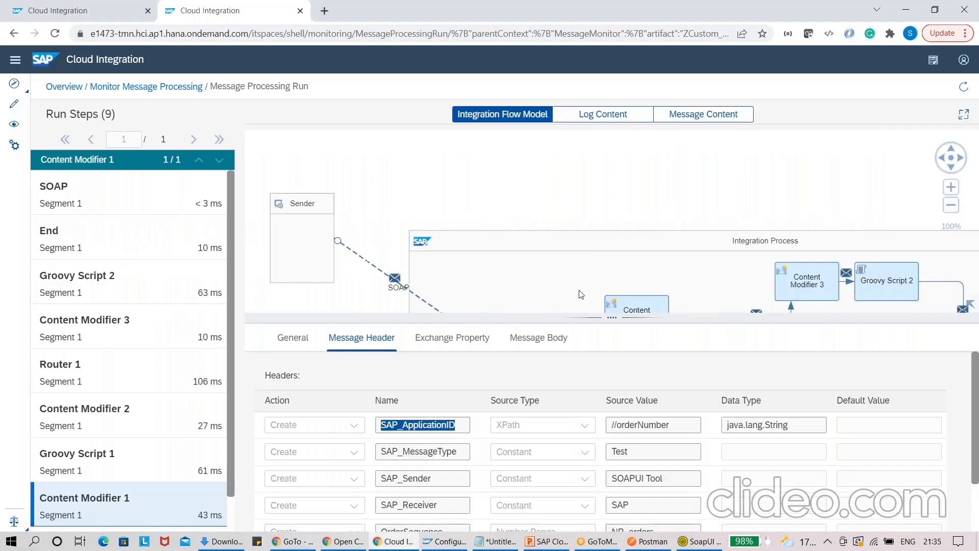
key("alt+Tab")
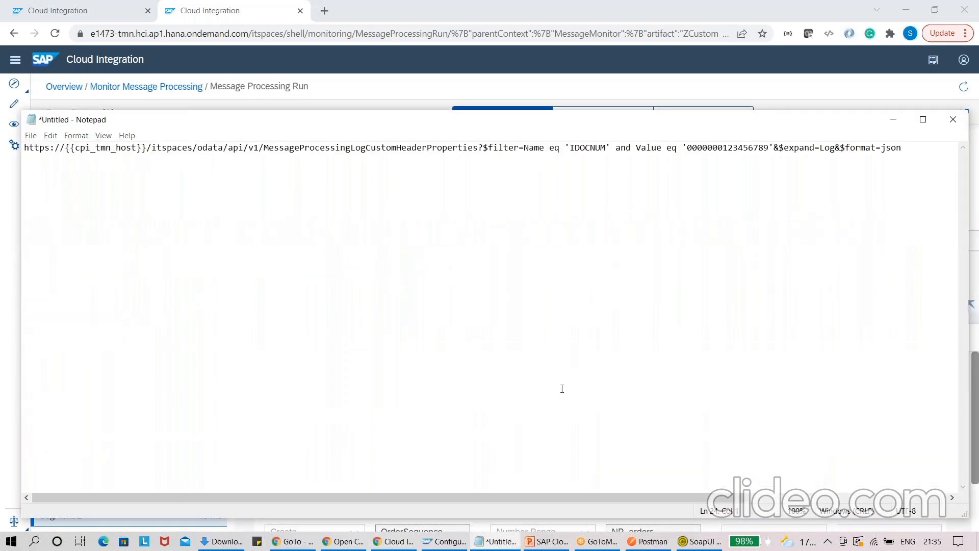
key("alt+Tab")
left_click(453, 422)
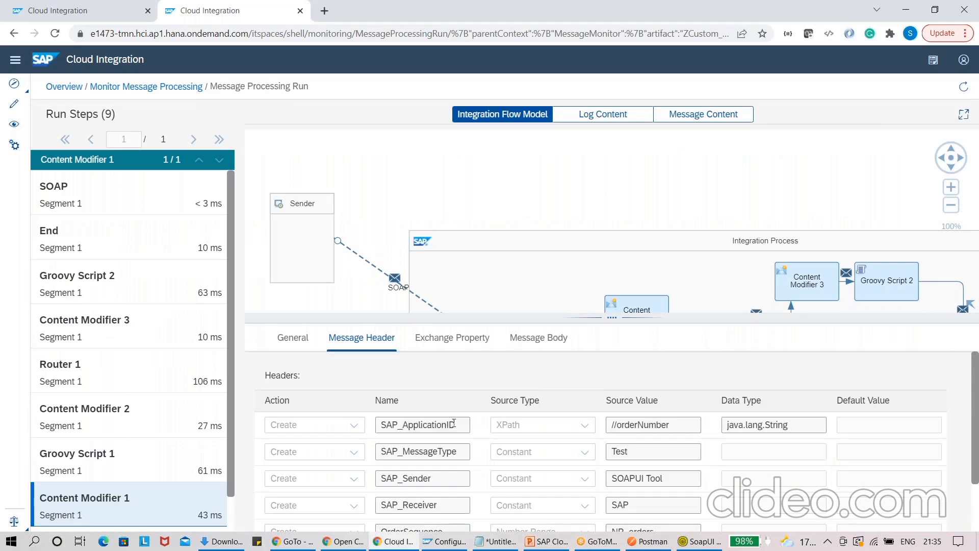
key("alt+Tab")
key("alt+Tab")
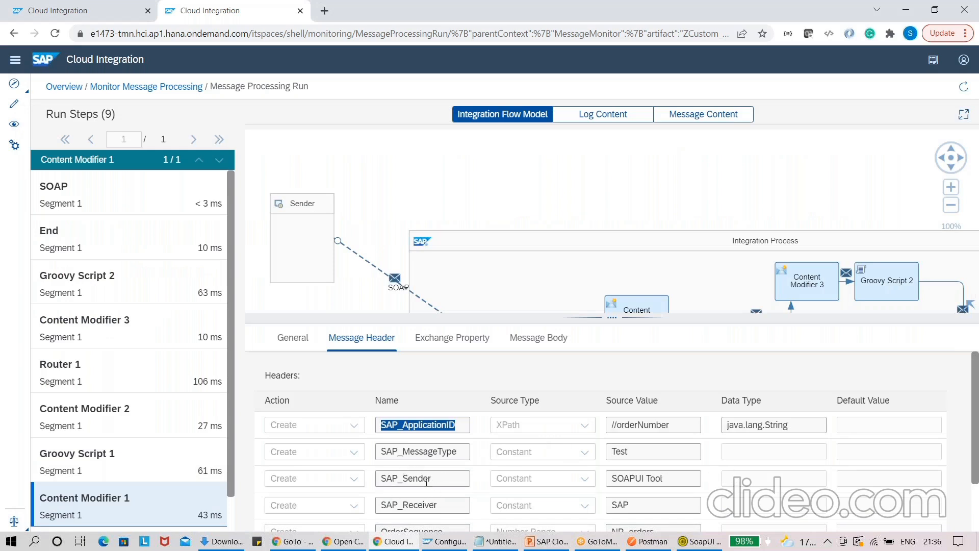
left_click_drag(589, 325, 612, 230)
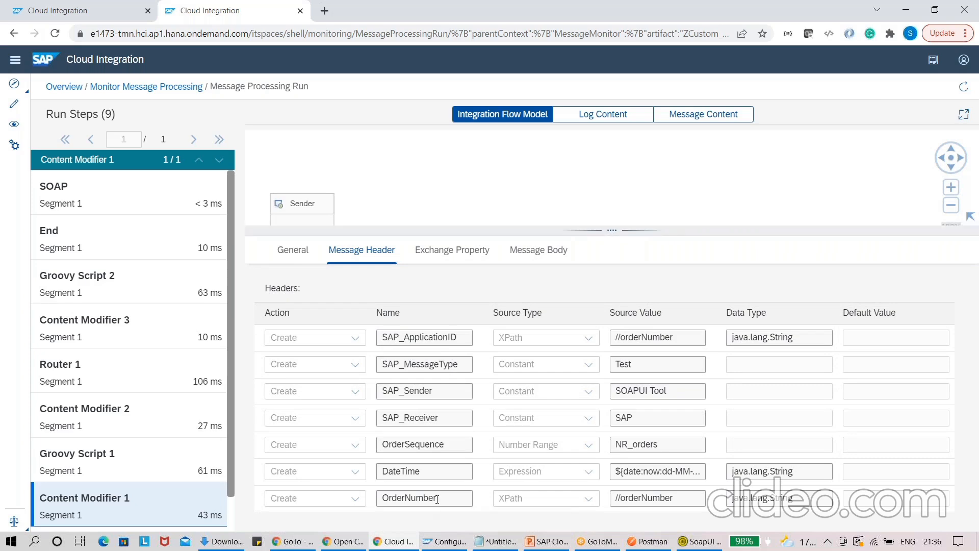
key("alt+Tab")
key("alt+Tab")
key("alt+Tab")
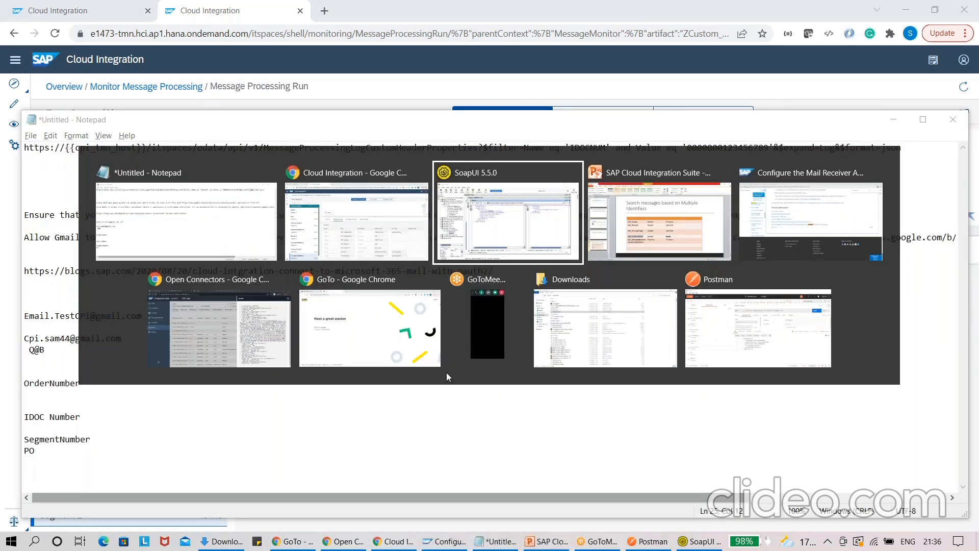
Write def IDOC = message.getHeaders().get(""); on line 10 of script3.groovy.
left_click(366, 229)
left_click(54, 6)
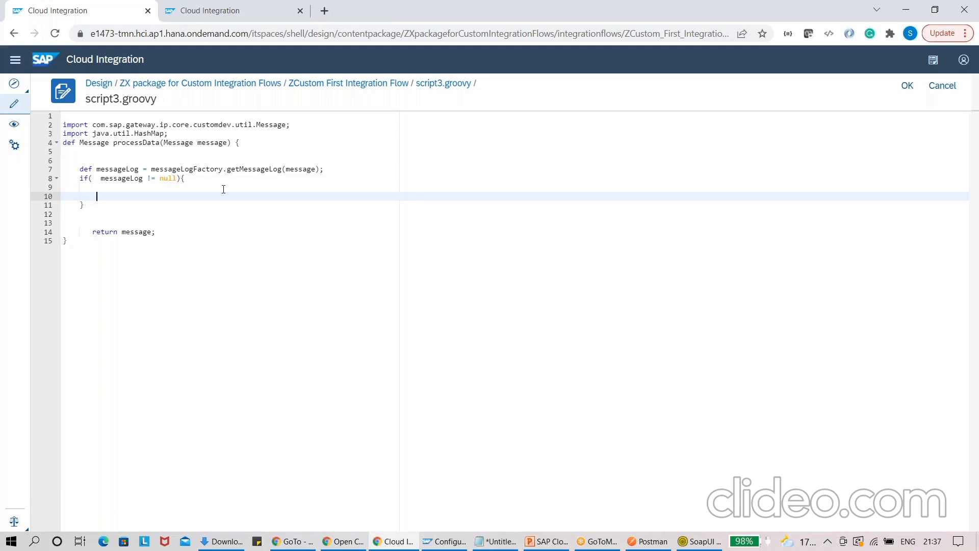
type("def IDOC")
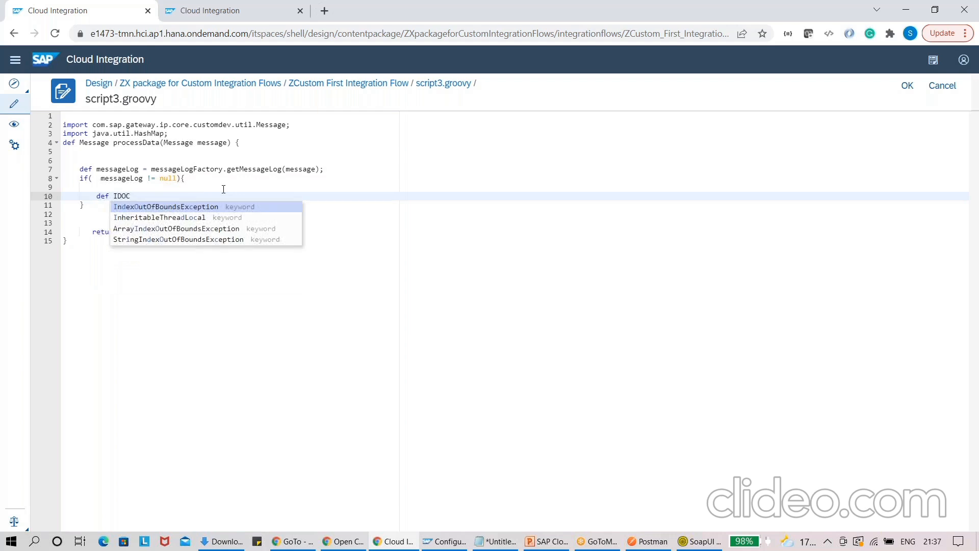
type(" =")
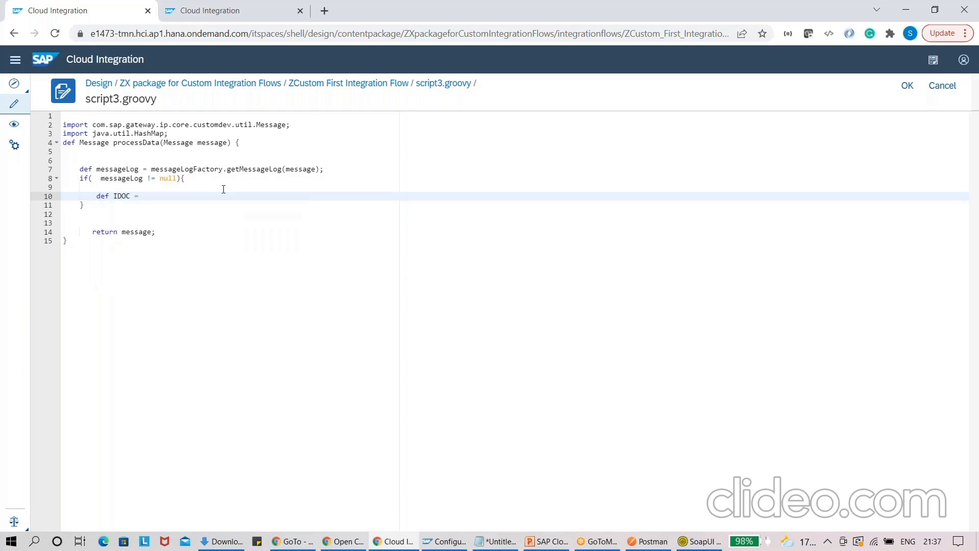
type(" message.get")
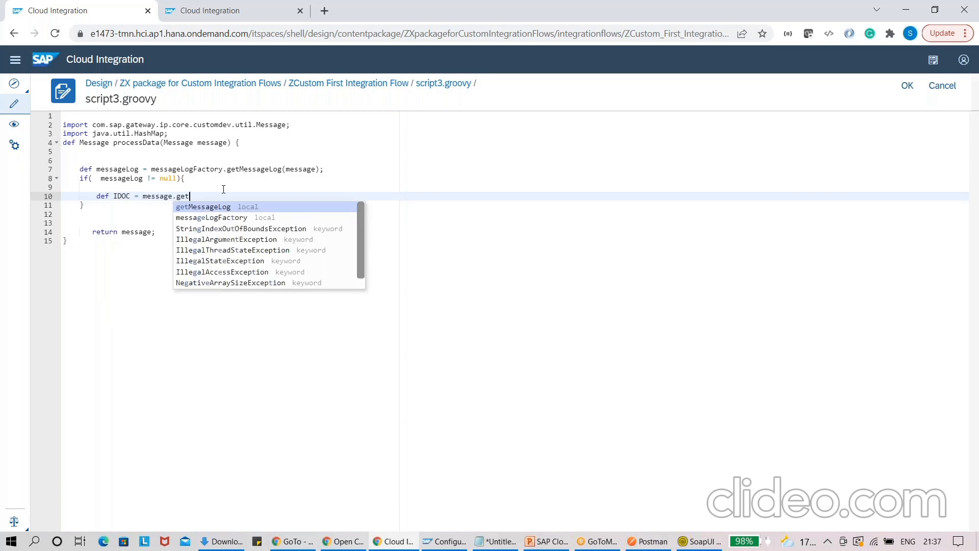
type("Hedaers=")
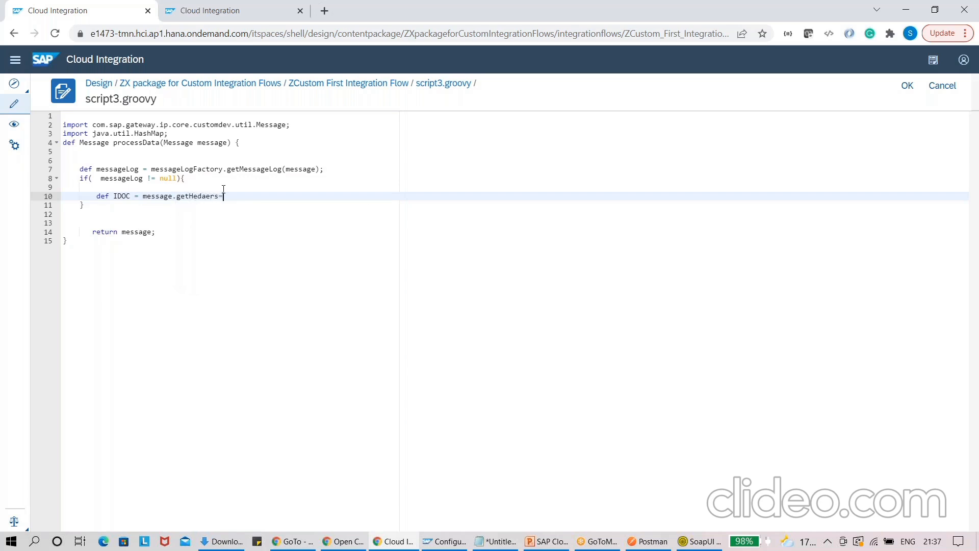
key("BackSpace")
key("BackSpace")
key("BackSpace")
key("BackSpace")
key("BackSpace")
type("aders")
type("().get();")
key("Left")
key("Left")
type("\"\"")
left_click(224, 9)
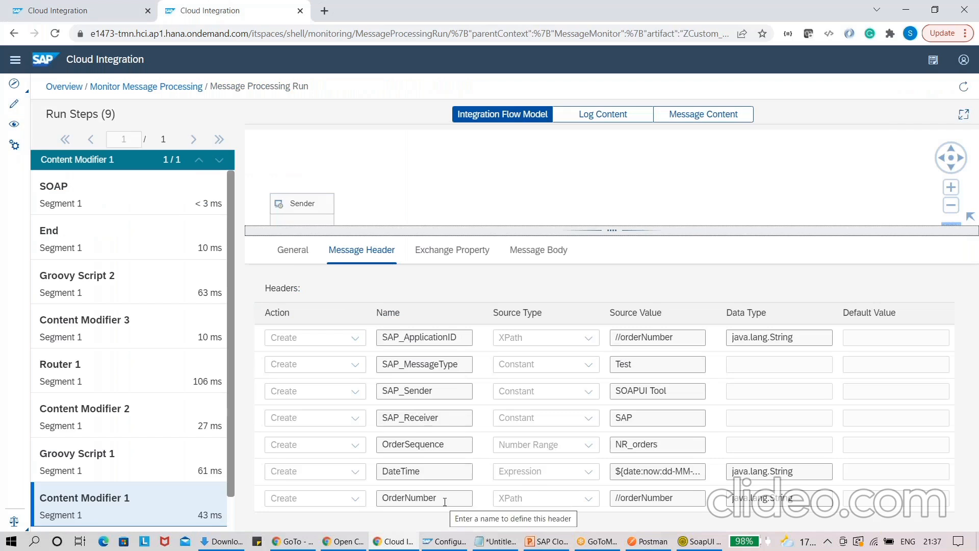
Paste the OrderNumber header name into get("") and add blank lines below it.
left_click_drag(439, 499, 375, 502)
key("ctrl+c")
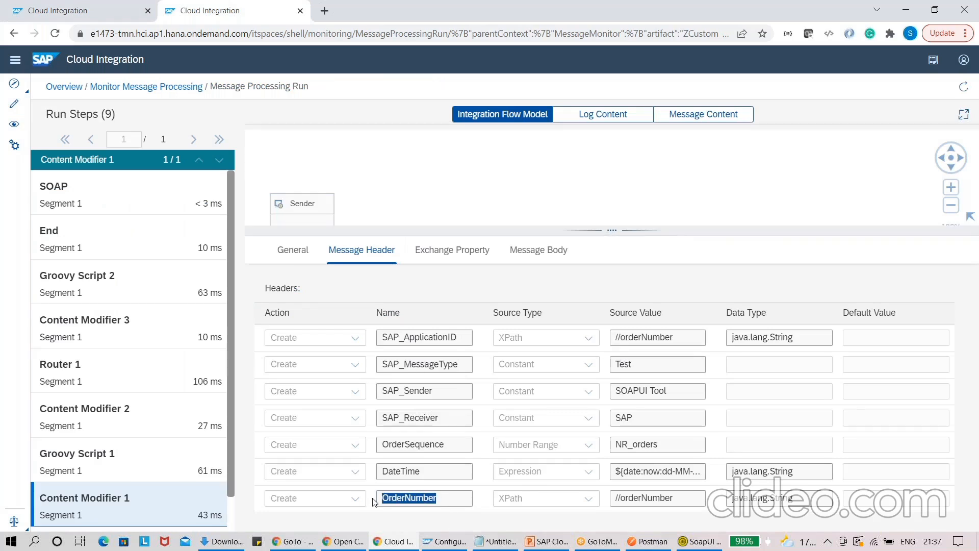
left_click(107, 9)
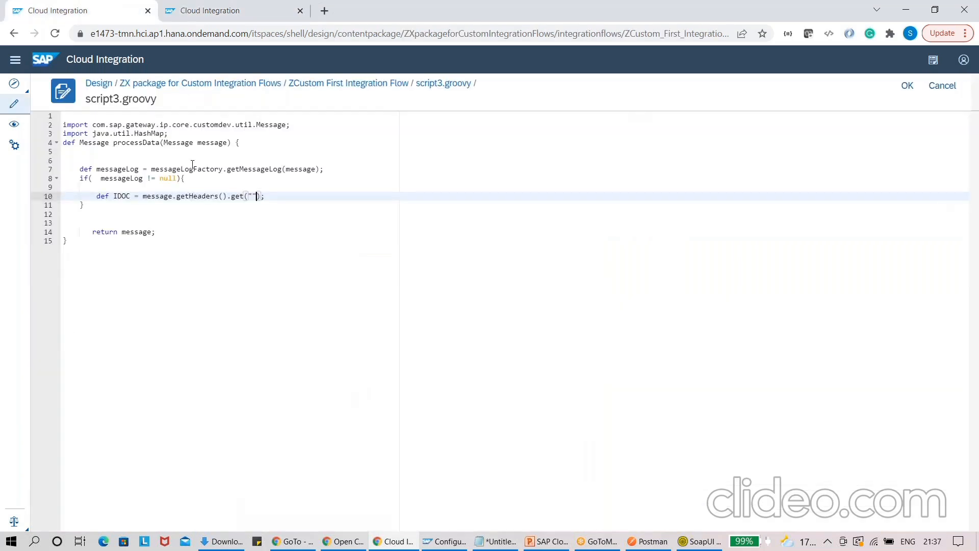
key("Left")
key("ctrl+v")
key("Return")
key("Return")
key("Return")
left_click(150, 217)
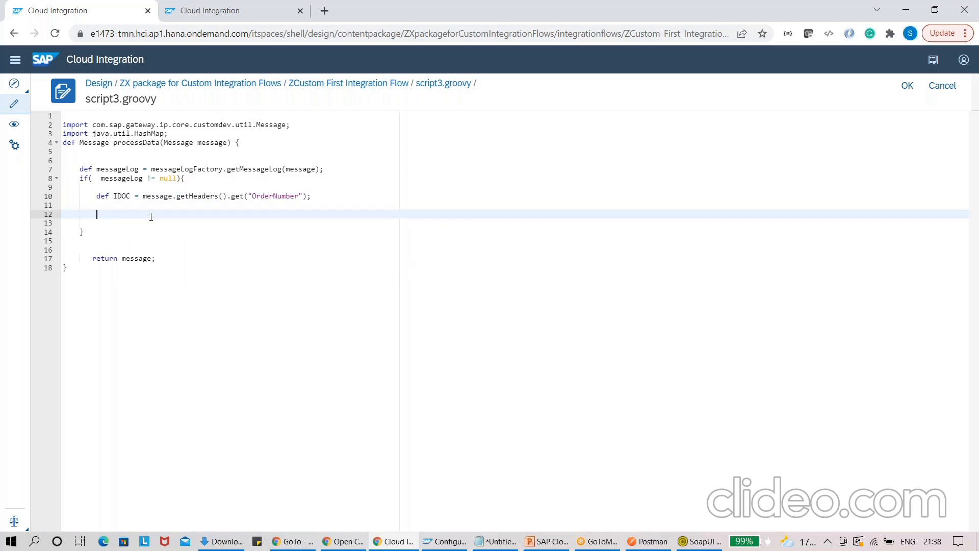
left_click_drag(132, 197, 115, 197)
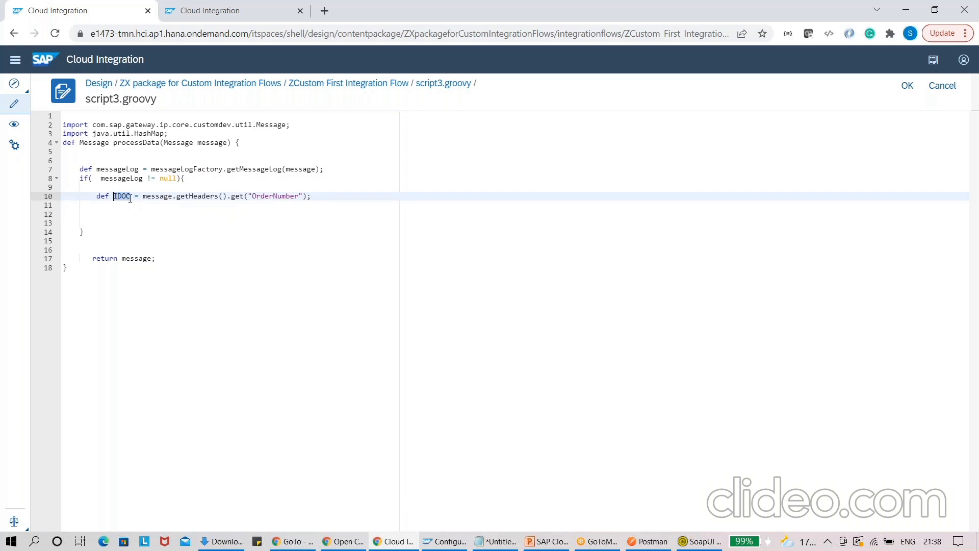
left_click(127, 217)
Type an empty if (IDOC != null) { } block on line 12.
type("if()")
type(" IDOC")
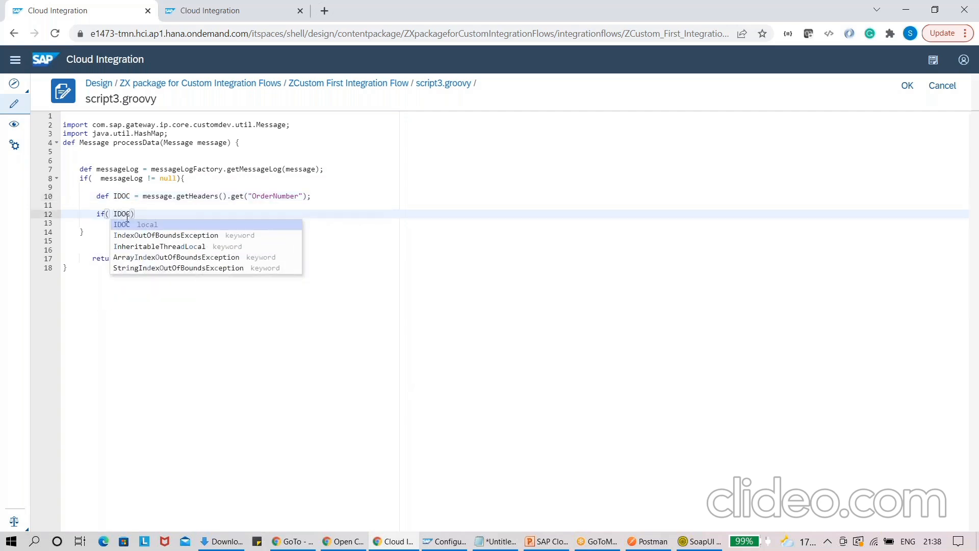
type(" != nul")
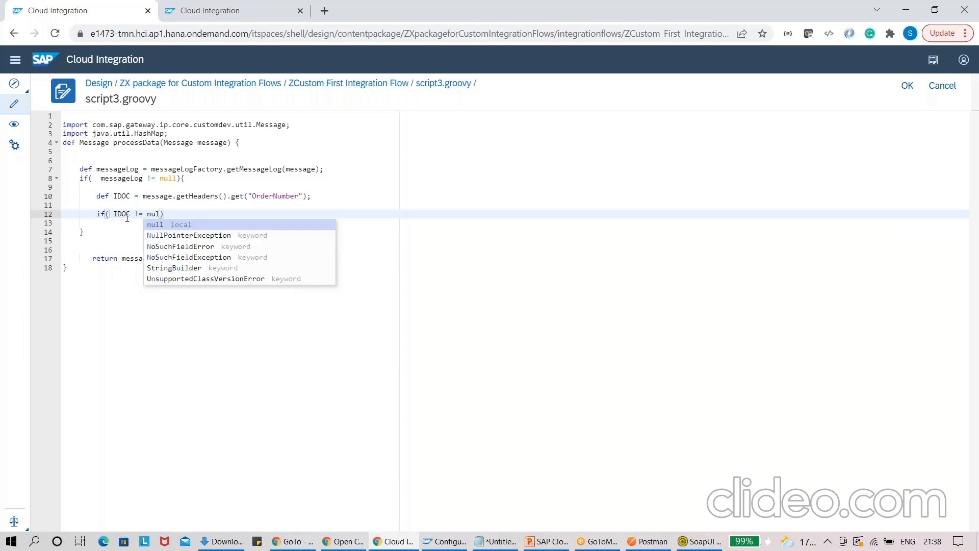
type("l")
key("Right")
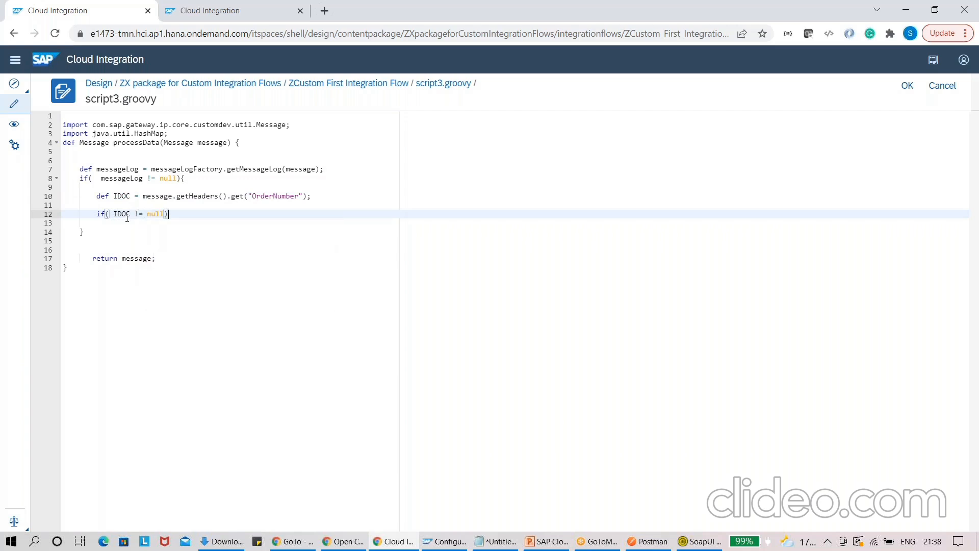
type("{}")
key("Return")
key("Return")
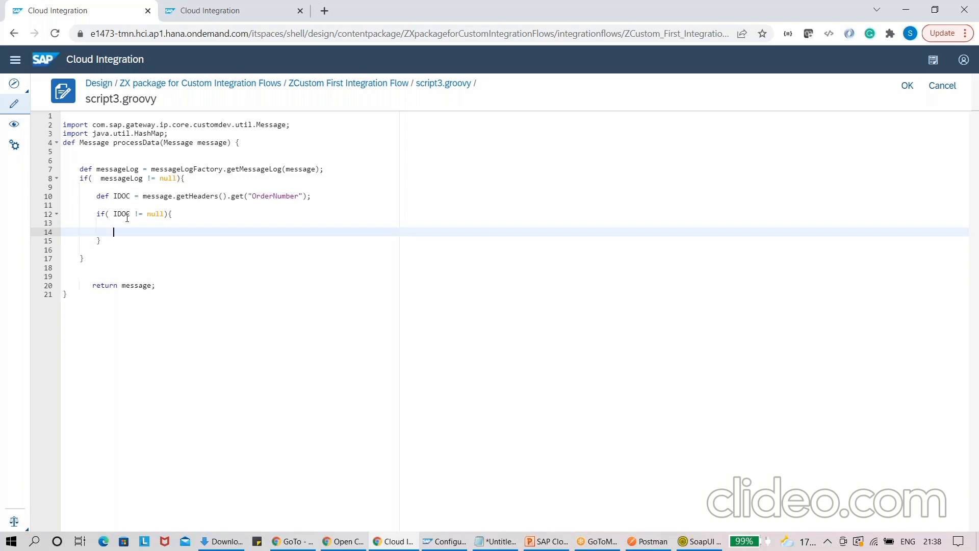
Start line 14 with messageLog.addCustomHeaderProperty("PONumber" using messageLog autocomplete.
type("me")
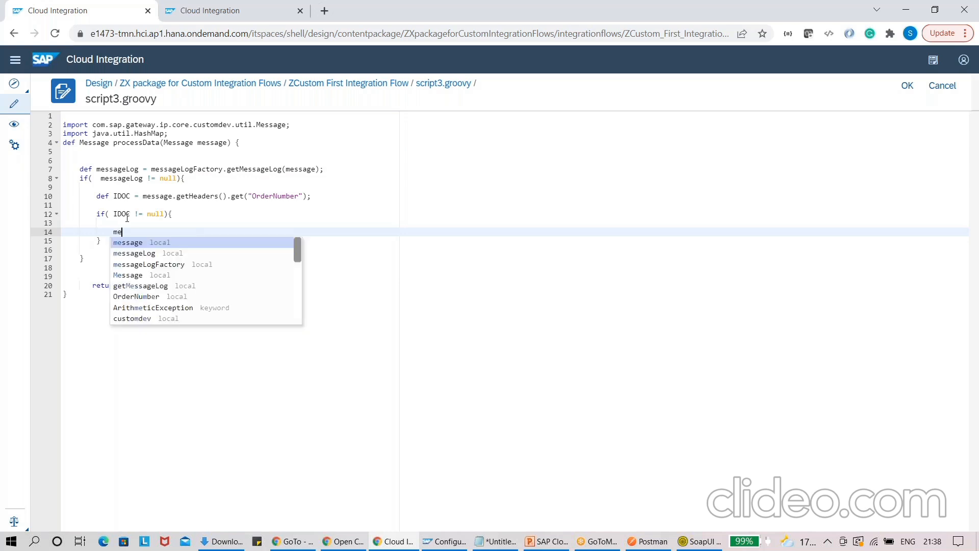
key("Down")
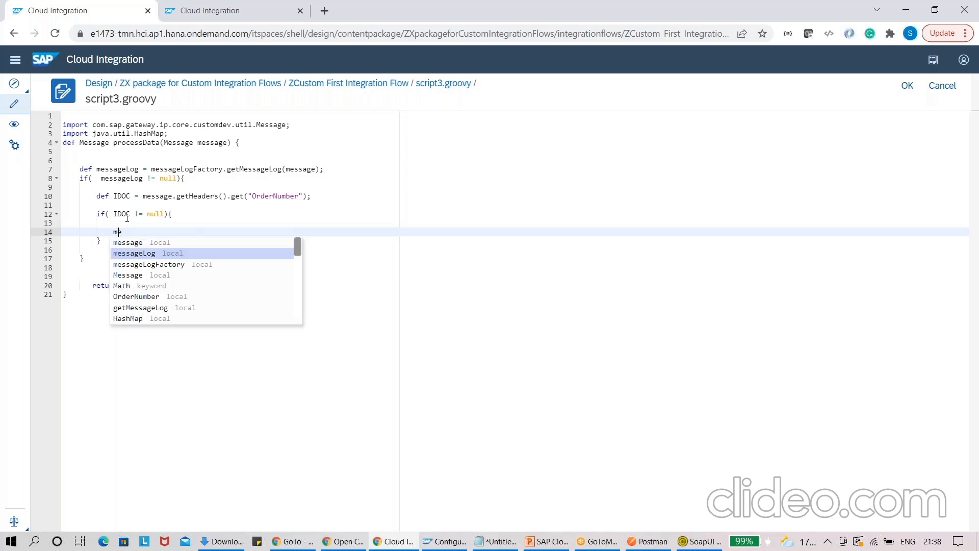
key("Return")
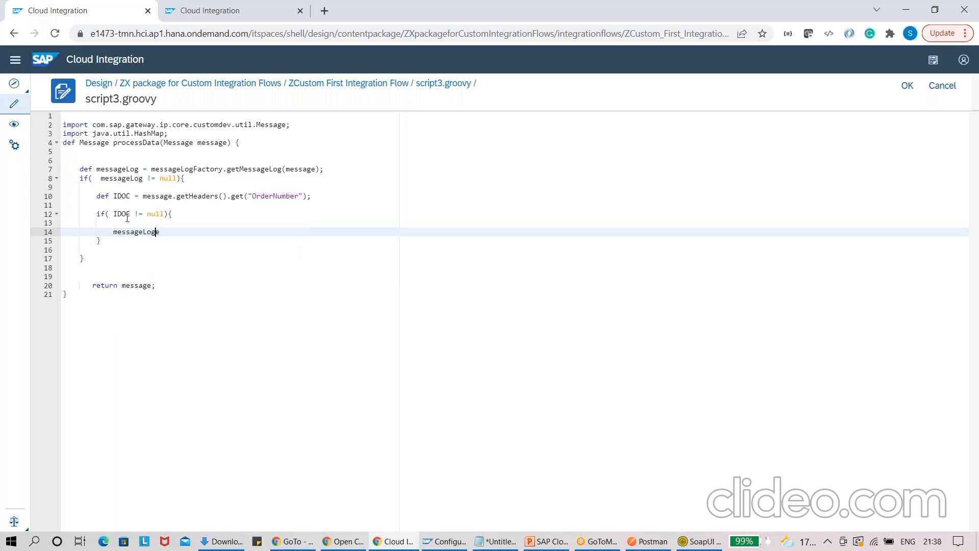
type(".add")
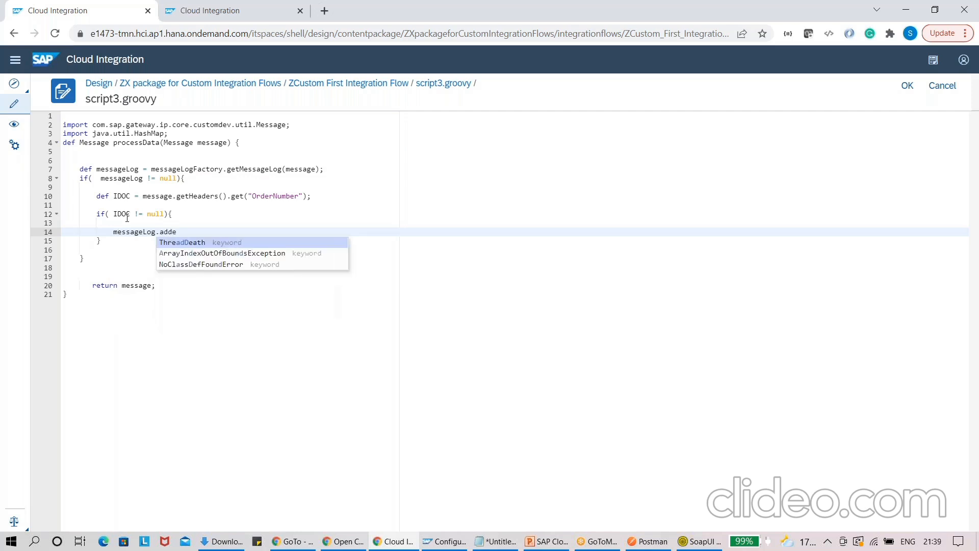
key("Delete")
type("Cus")
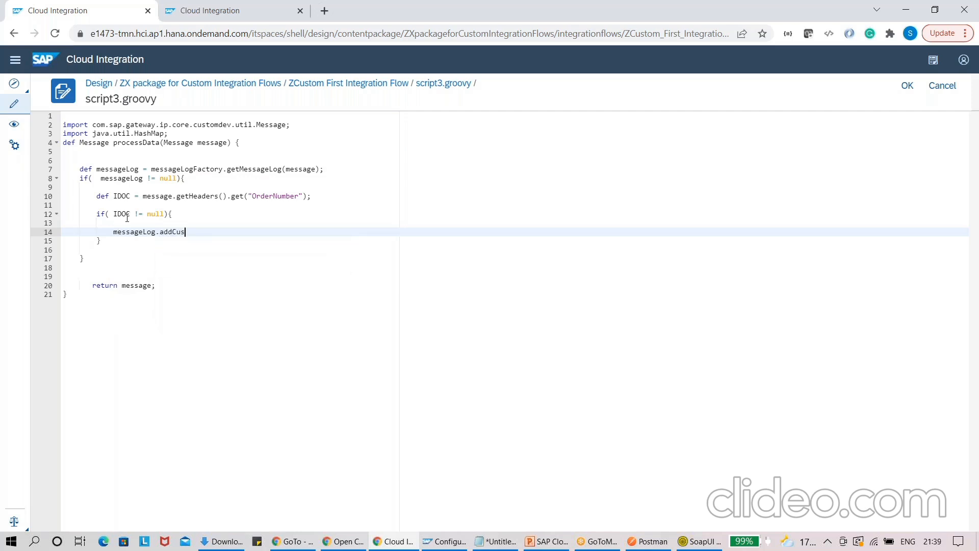
type("tomHeaderProperty()\"PON")
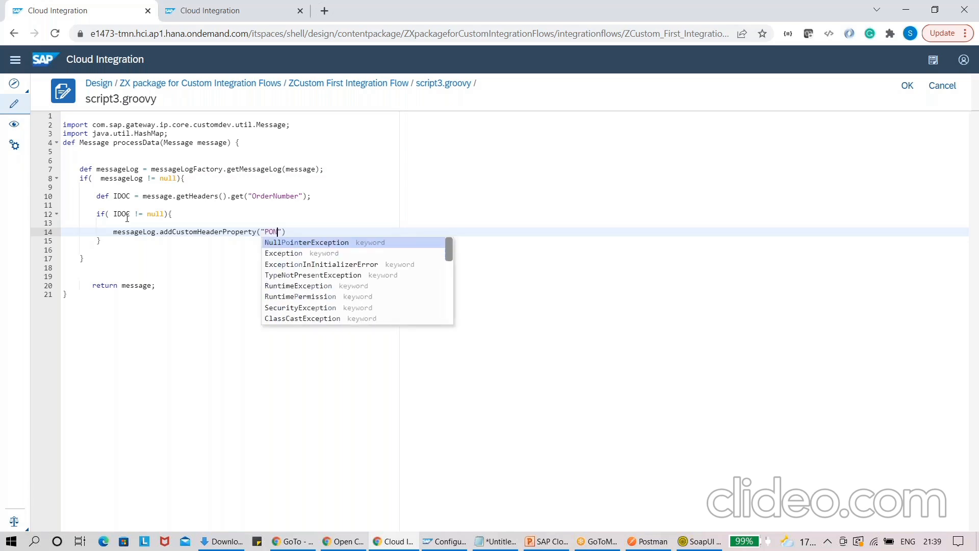
type("umber")
key("Right")
type(",")
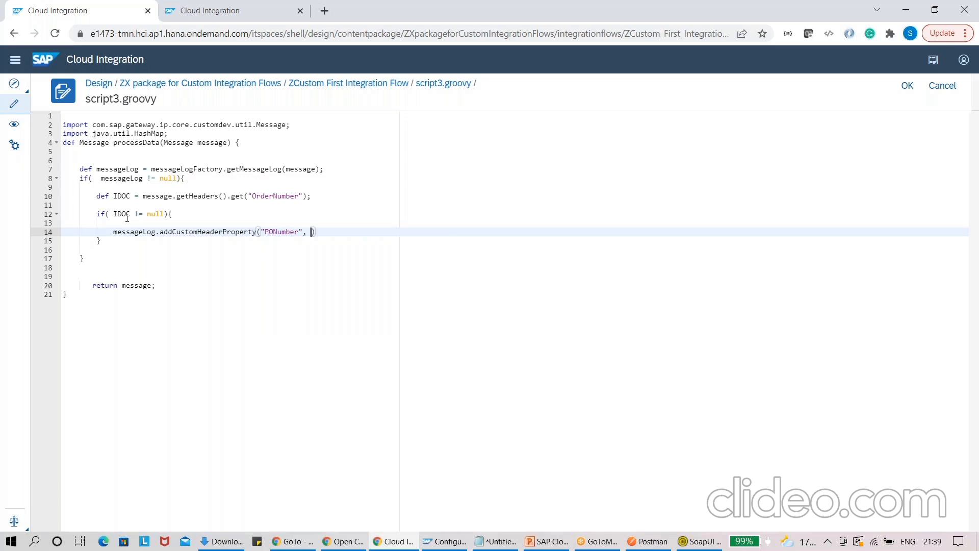
Complete the call with the IDOC argument and a closing semicolon.
left_click_drag(132, 214, 114, 214)
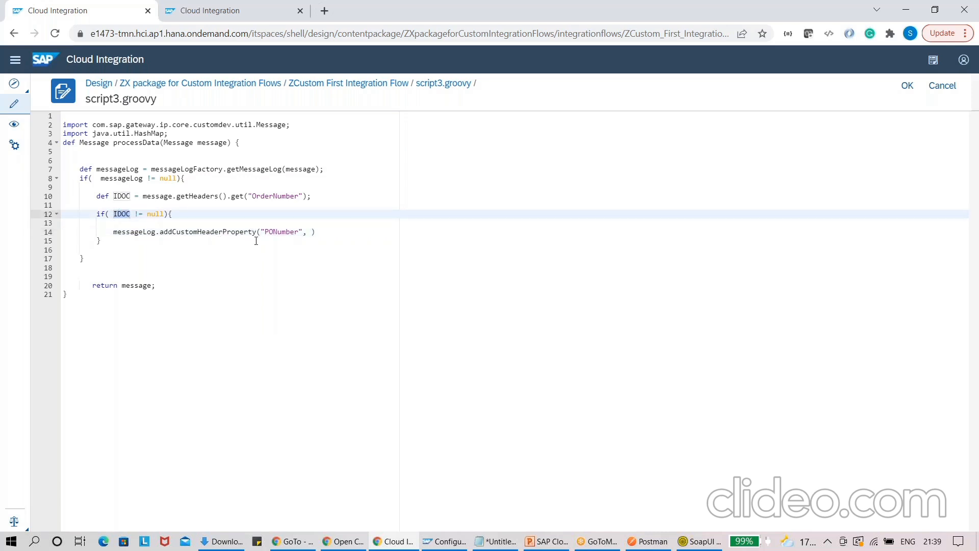
left_click(308, 232)
key("BackSpace")
type(",")
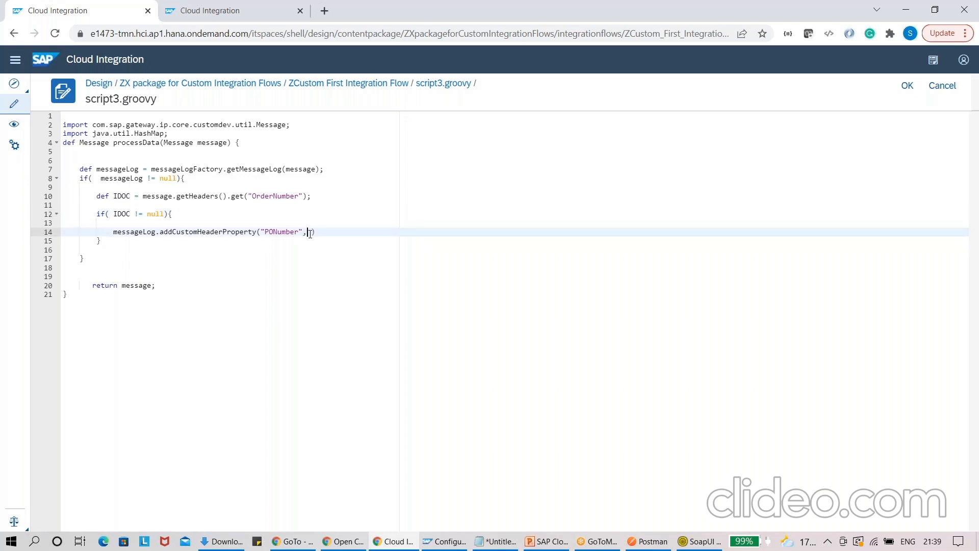
type("IDOC")
key("End")
type(";")
Confirm the script edits, save the flow, and reopen script3.groovy from Groovy Script 3.
left_click(908, 86)
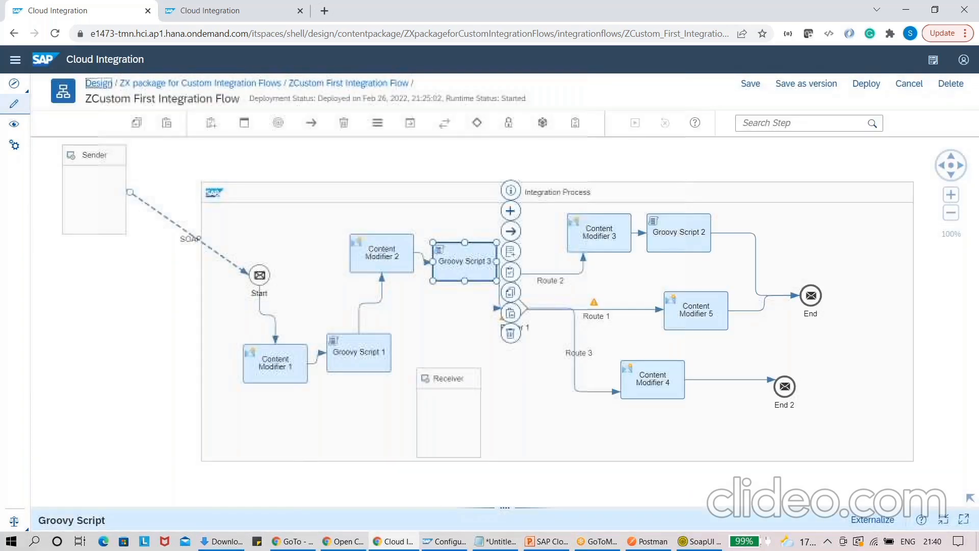
left_click(747, 87)
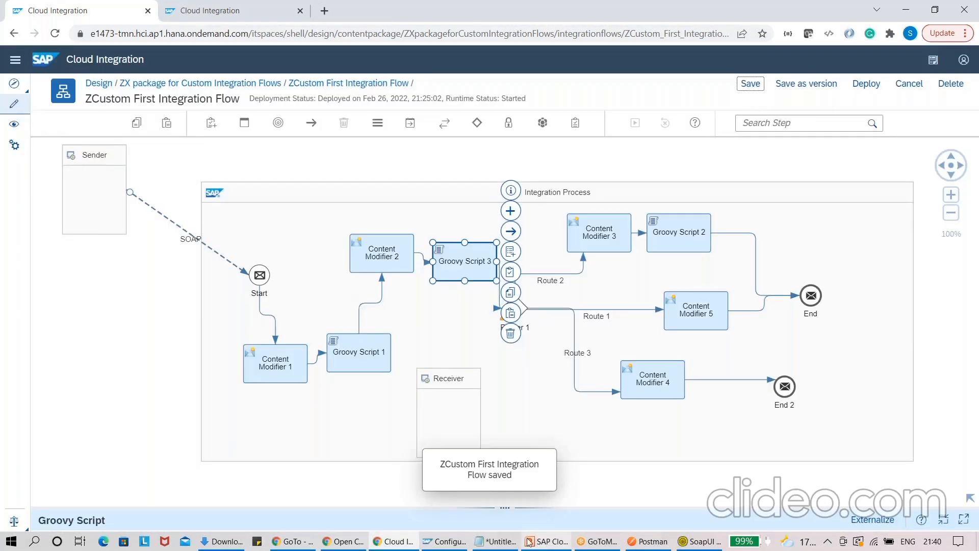
left_click(505, 508)
left_click(136, 377)
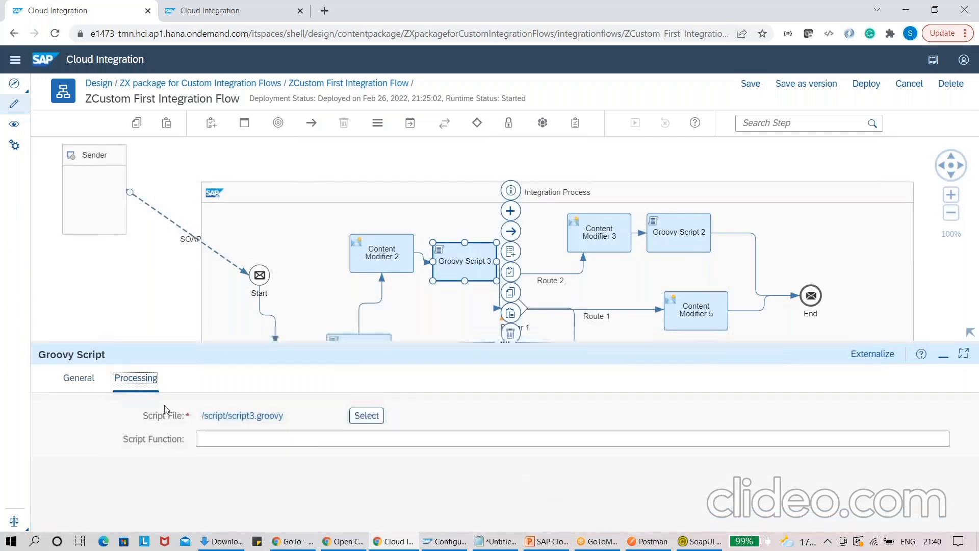
left_click(240, 416)
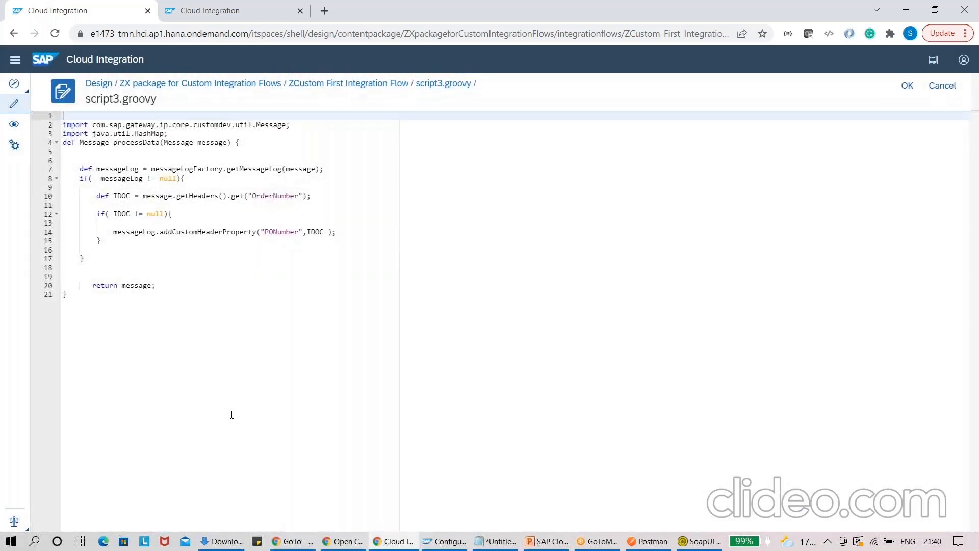
Copy PONumber into the Notepad notes and return to the ZCustom First Integration Flow diagram.
left_click_drag(298, 232, 264, 236)
key("ctrl+c")
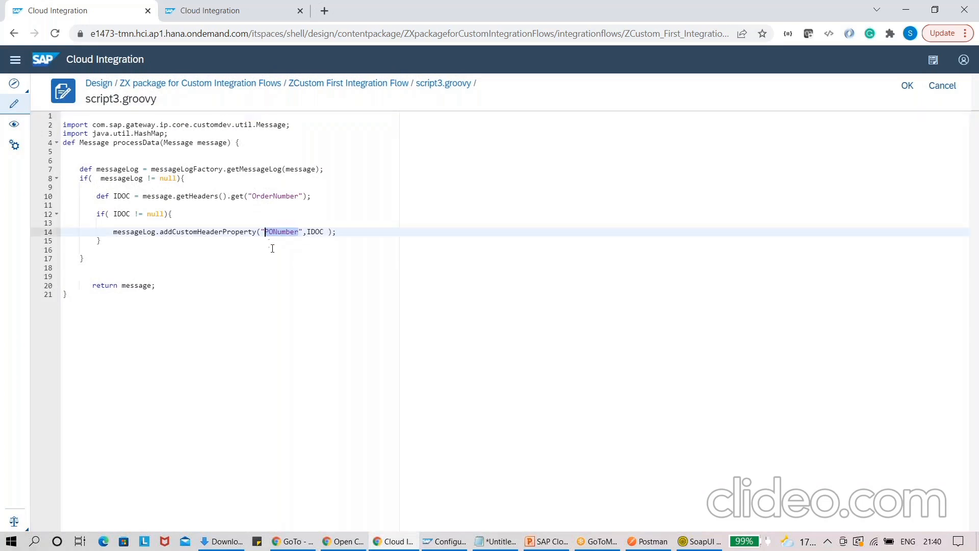
left_click(496, 541)
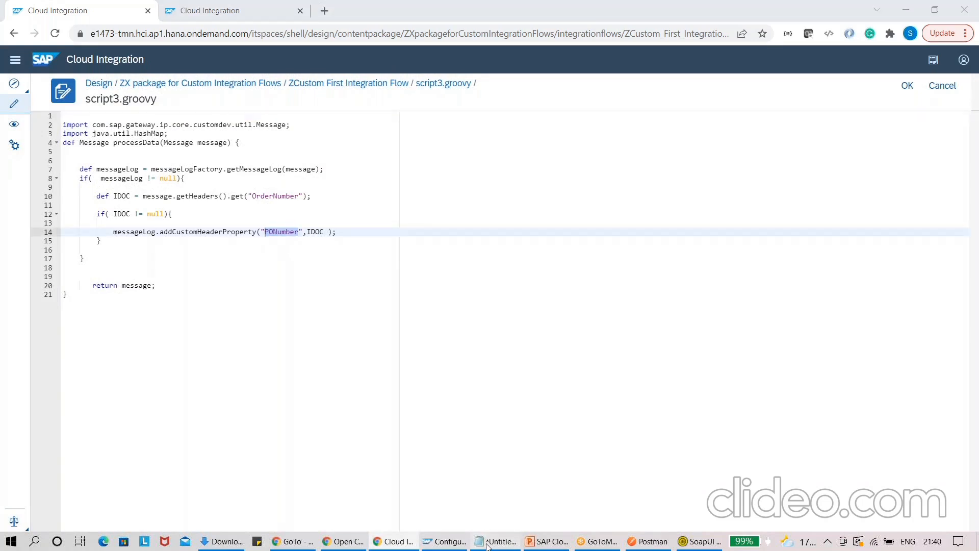
left_click(32, 470)
key("ctrl+v")
key("alt+Tab")
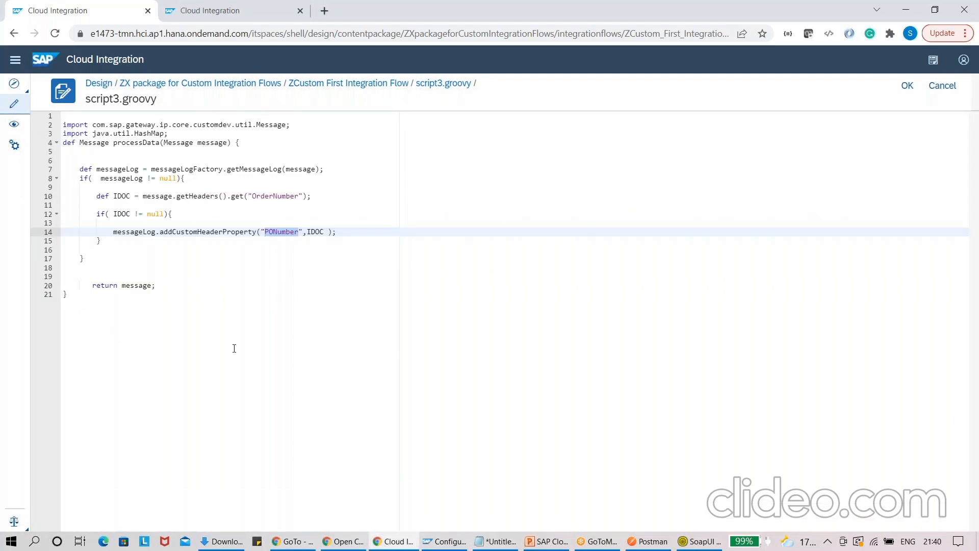
left_click(721, 18)
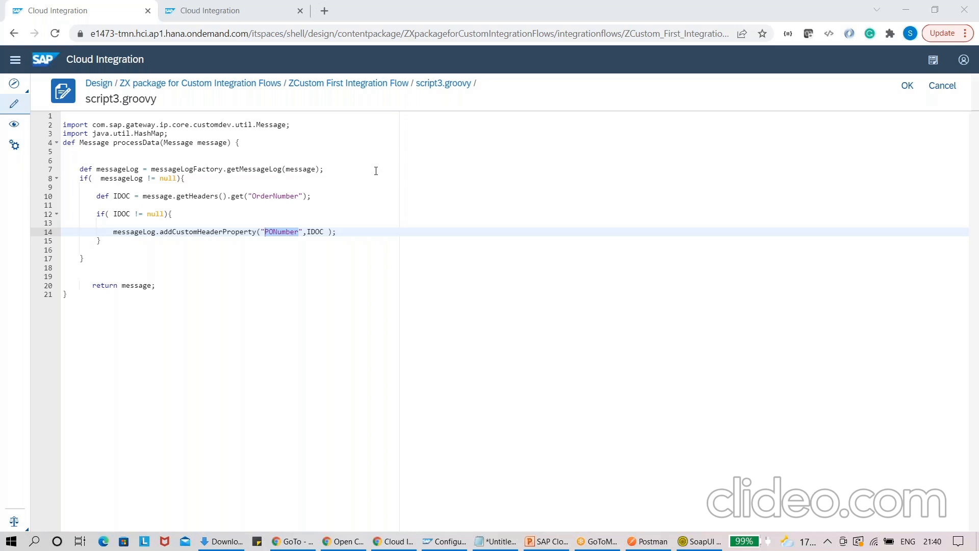
left_click(371, 83)
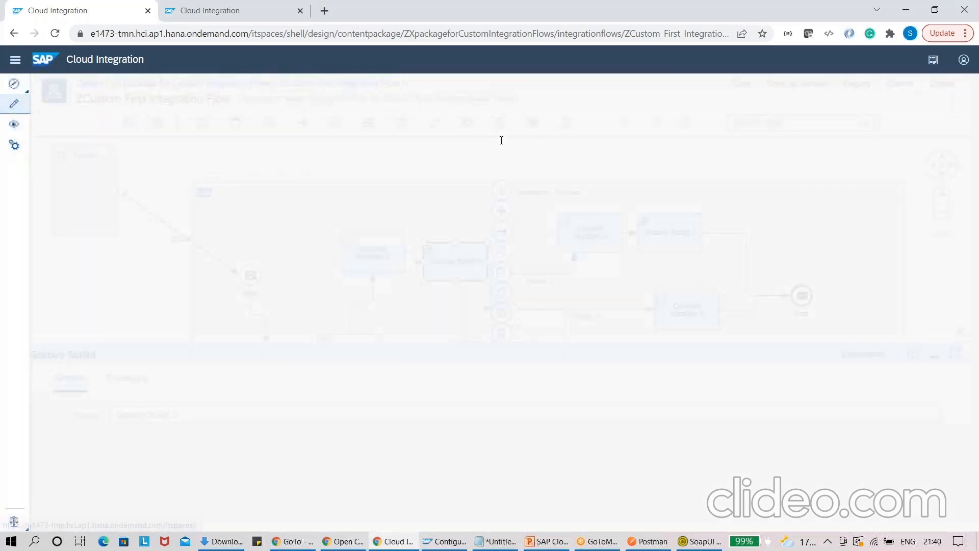
Save and deploy ZCustom First Integration Flow, confirm, then open the Monitor overview.
left_click(751, 83)
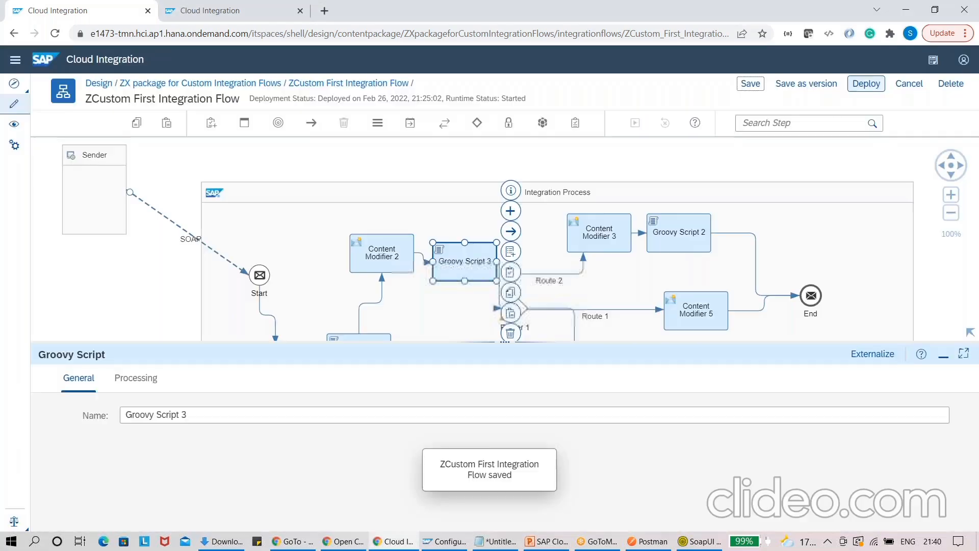
left_click(865, 83)
left_click(514, 316)
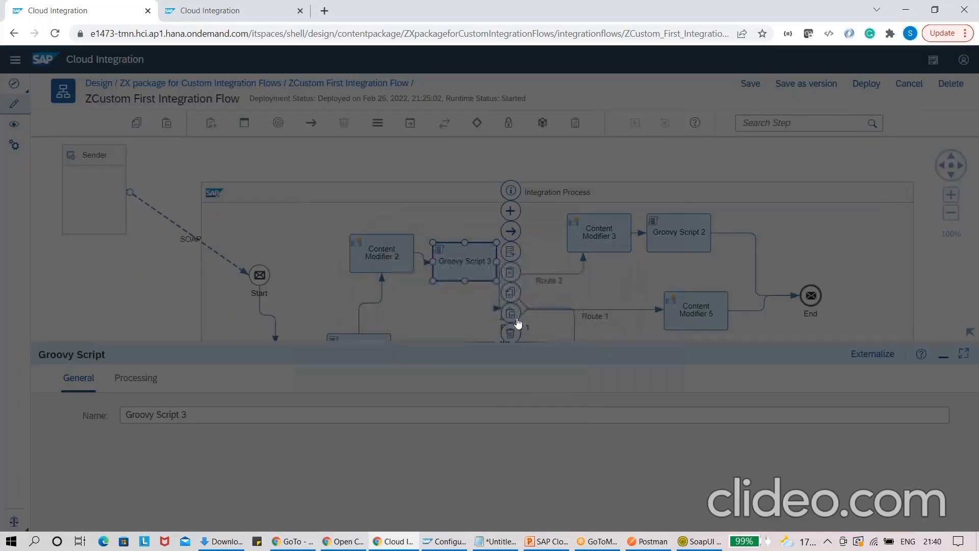
left_click(571, 323)
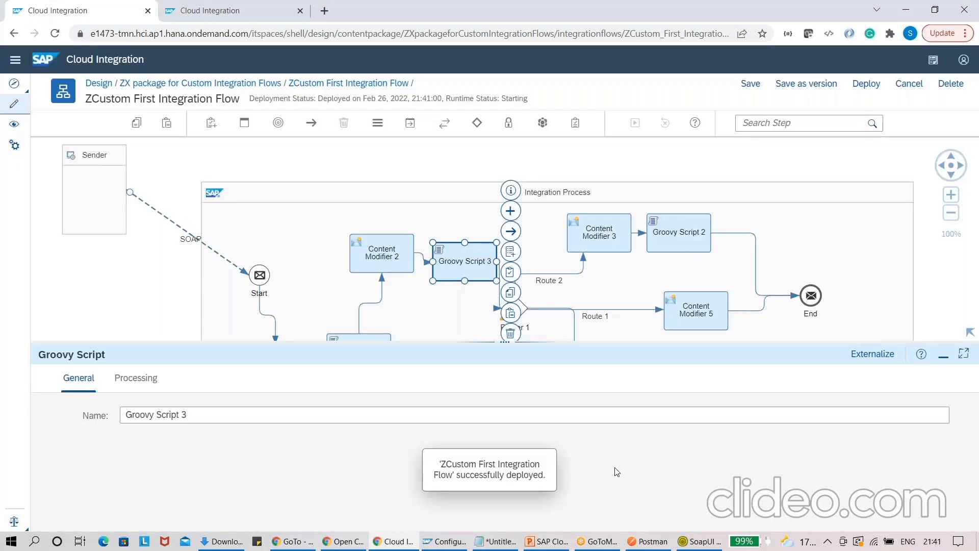
left_click(9, 126)
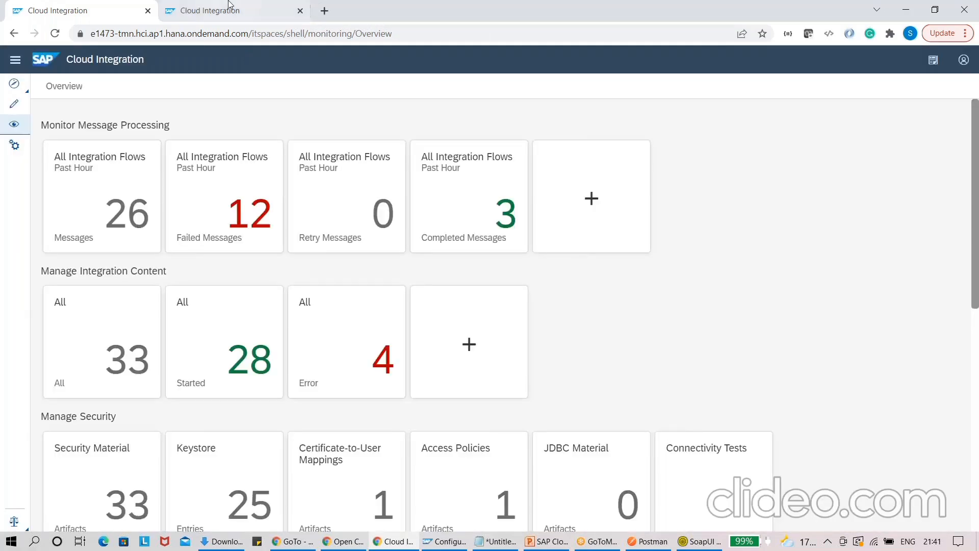
left_click(283, 12)
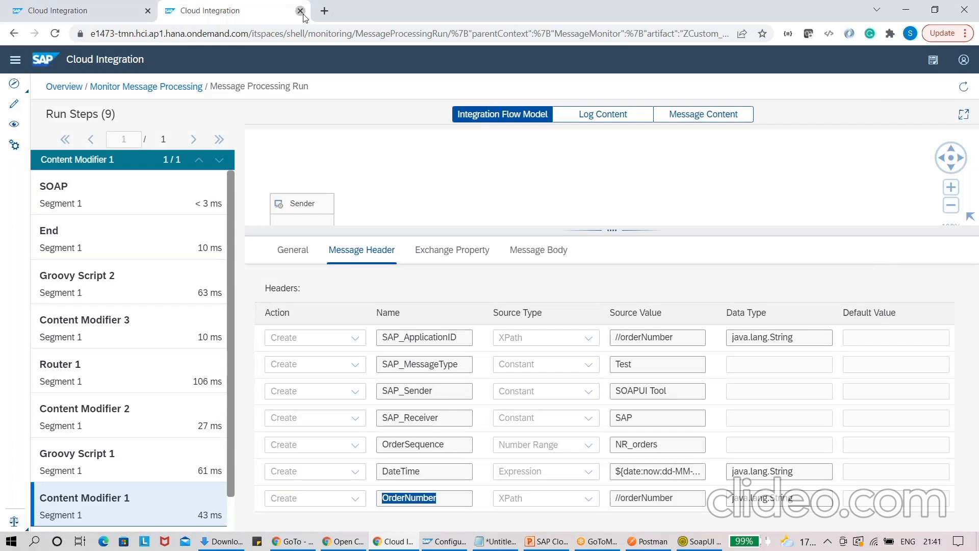
Close the old message run tab and refresh the monitoring overview.
left_click(302, 13)
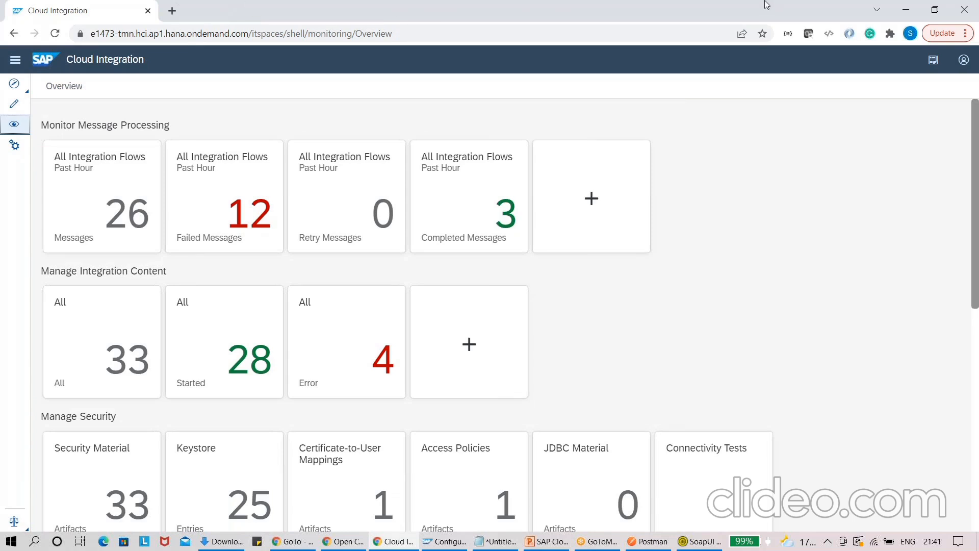
left_click(726, 22)
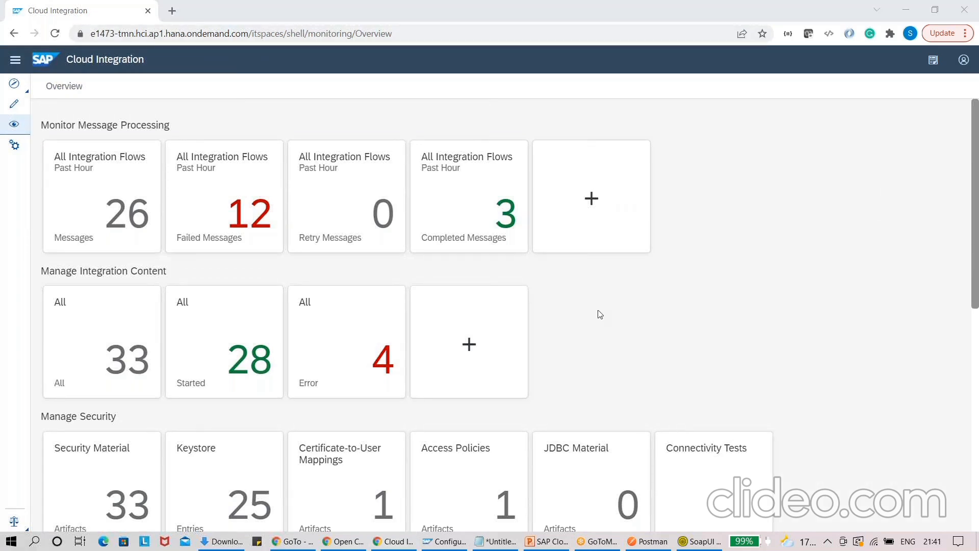
left_click(13, 129)
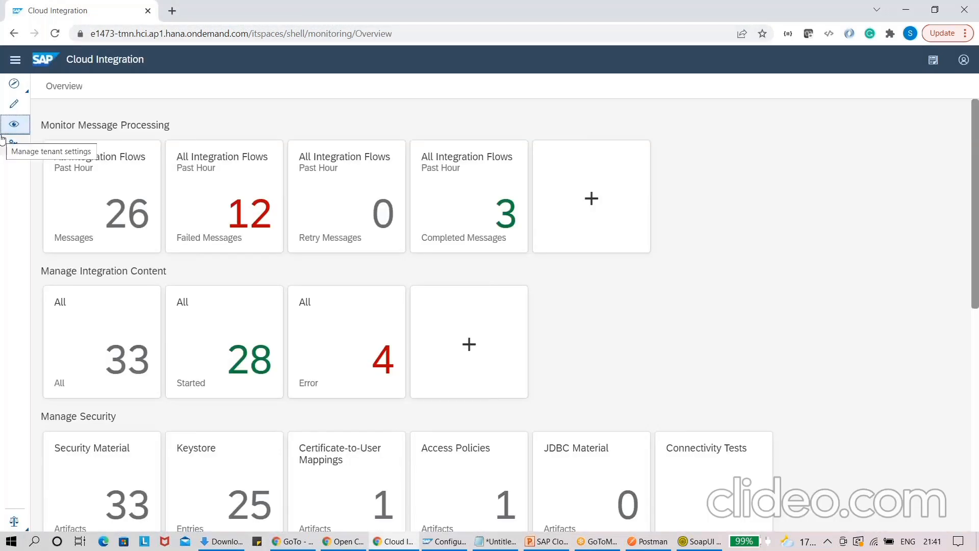
left_click(3, 140)
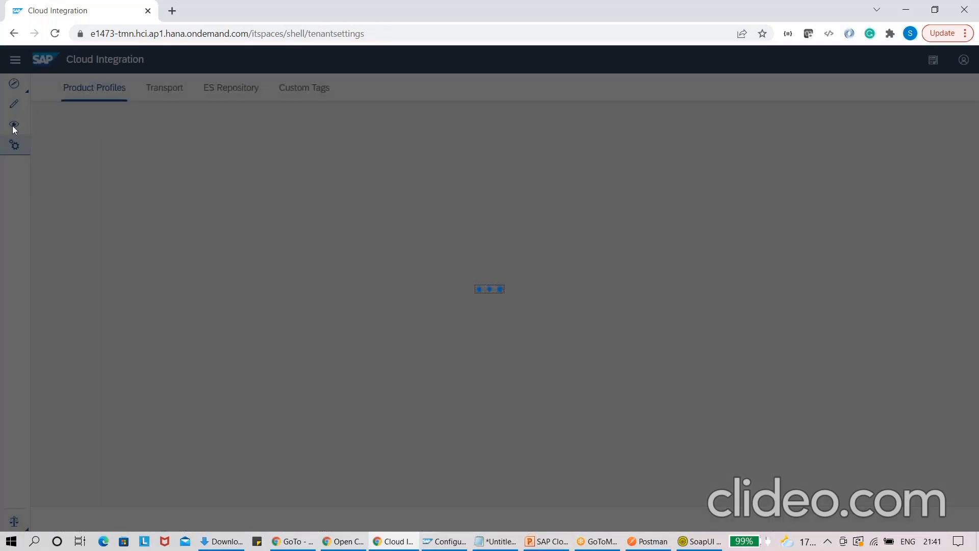
left_click(14, 127)
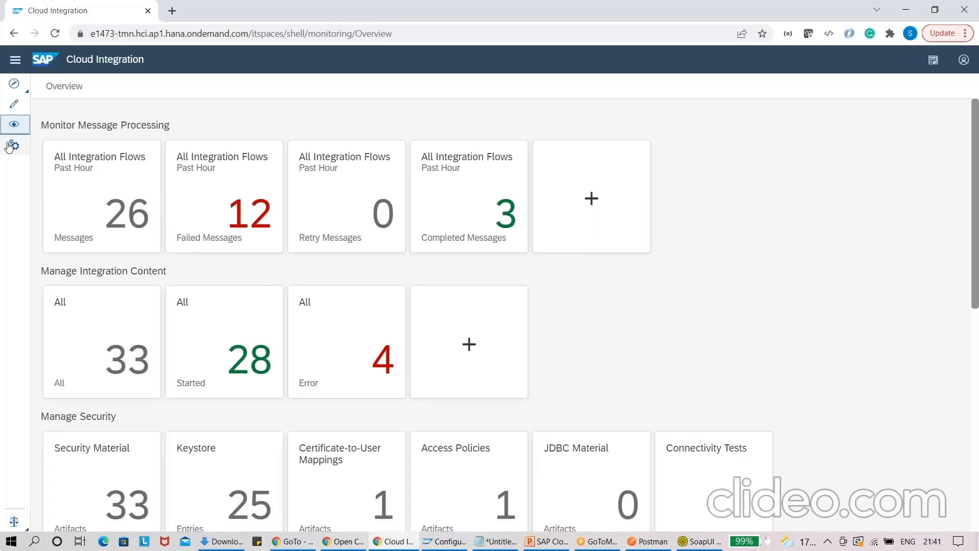
left_click(8, 147)
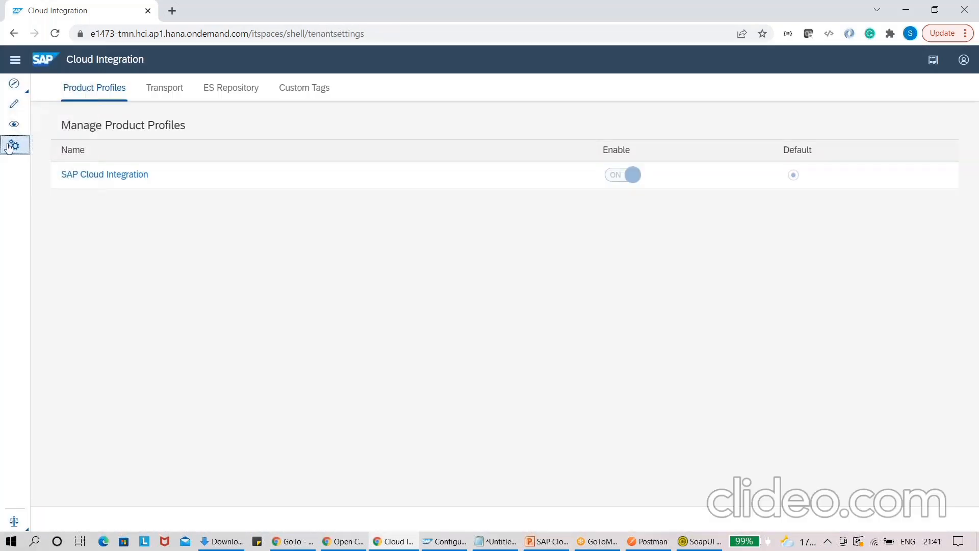
left_click(14, 124)
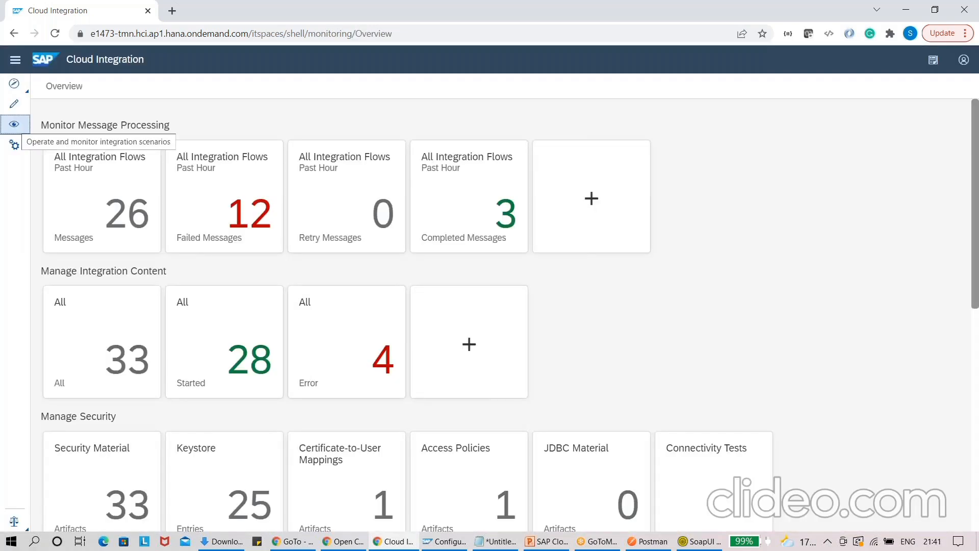
left_click(16, 124)
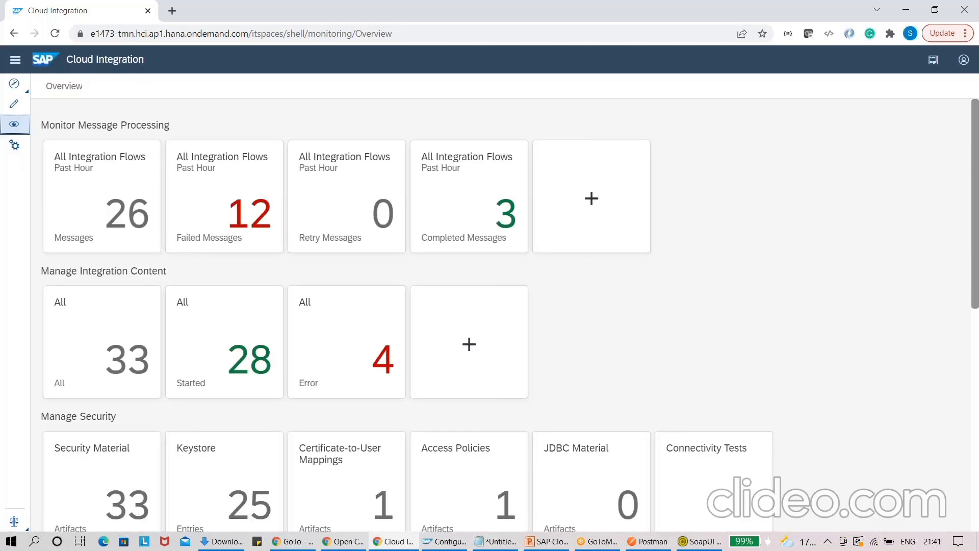
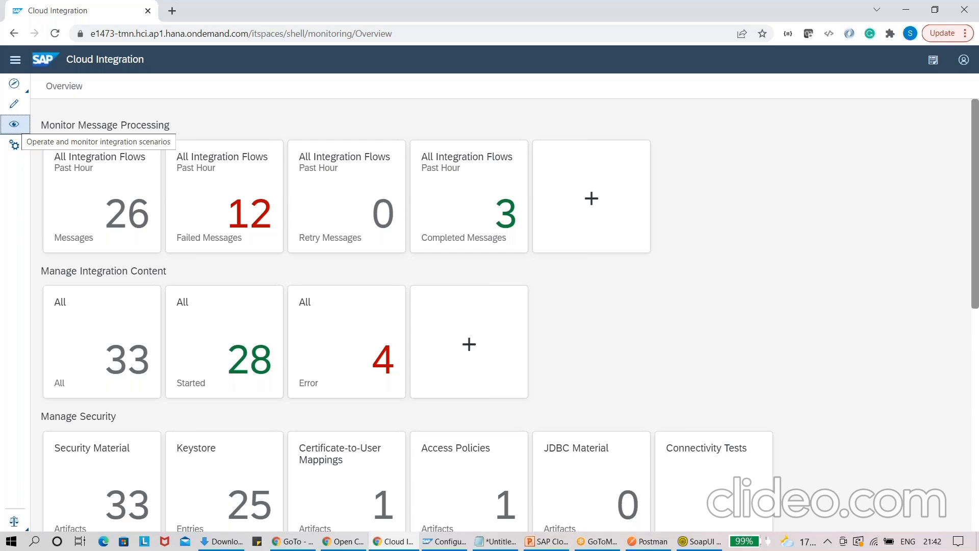
Reload the monitoring overview page repeatedly.
left_click(14, 124)
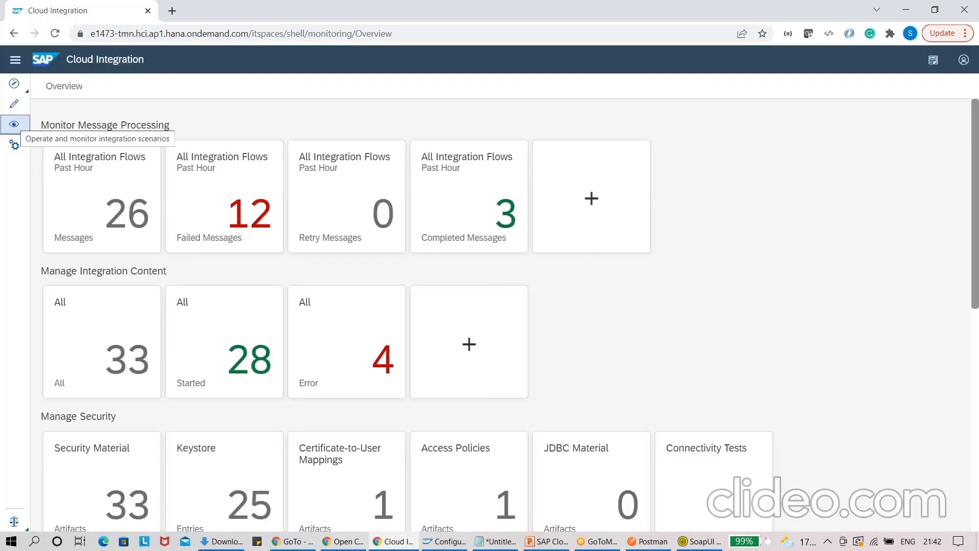
left_click(13, 124)
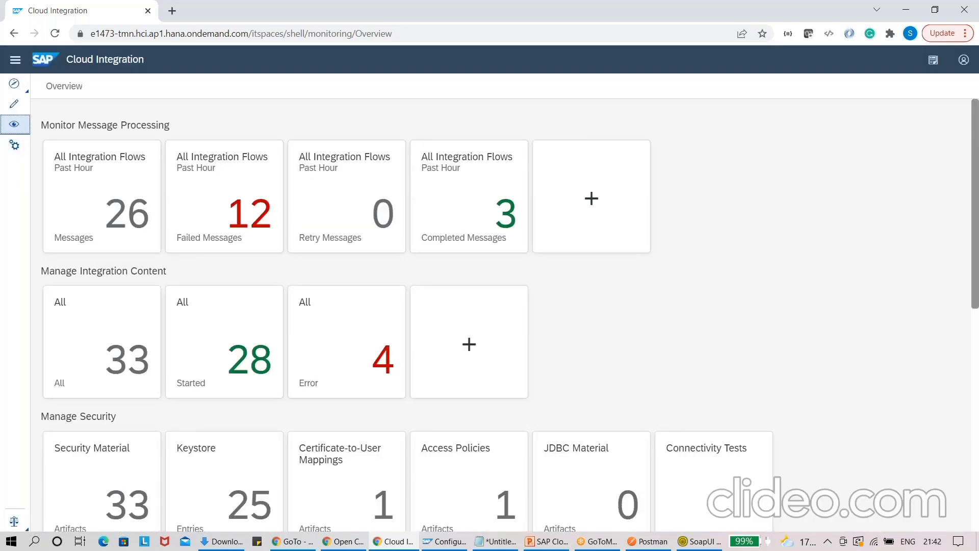
left_click(14, 124)
left_click(14, 124)
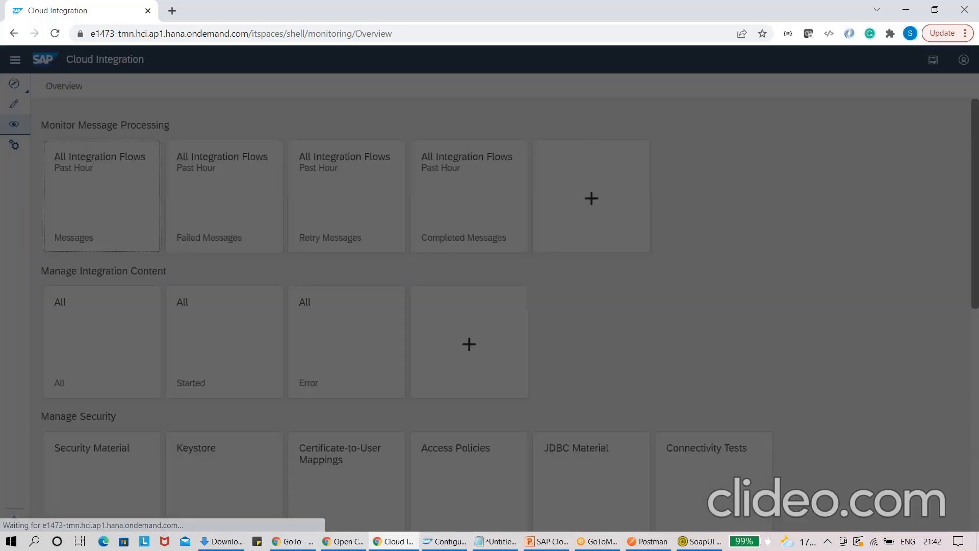
left_click(13, 124)
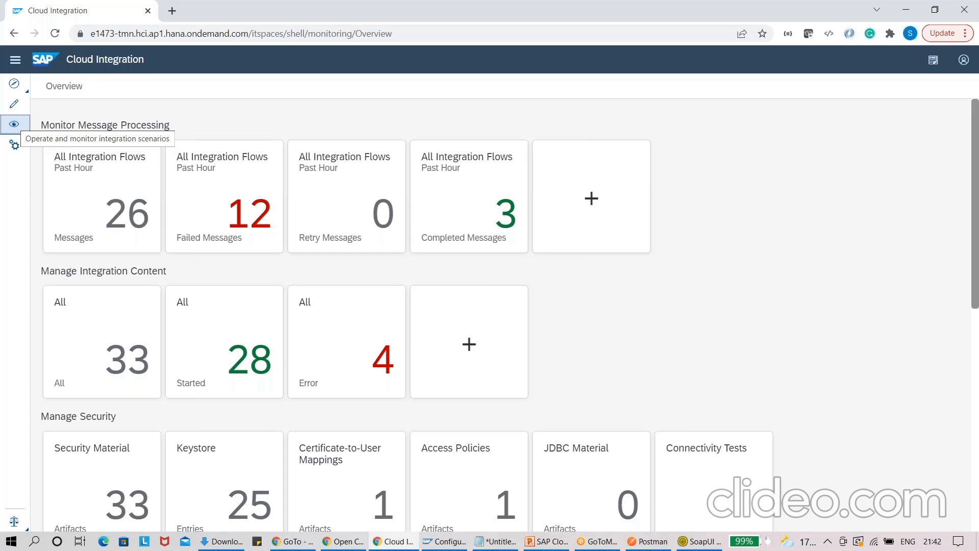
left_click(16, 124)
left_click(15, 124)
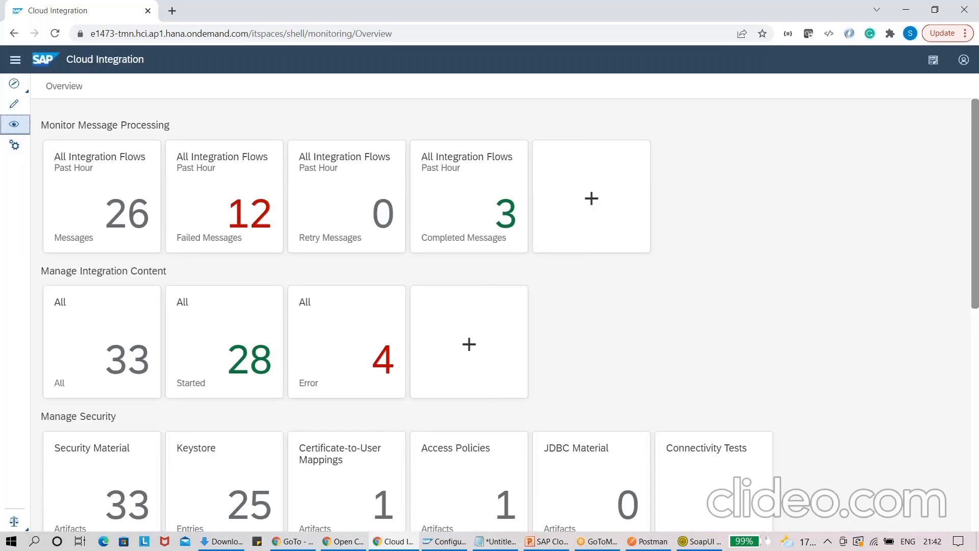
left_click(16, 124)
left_click(15, 124)
left_click(16, 124)
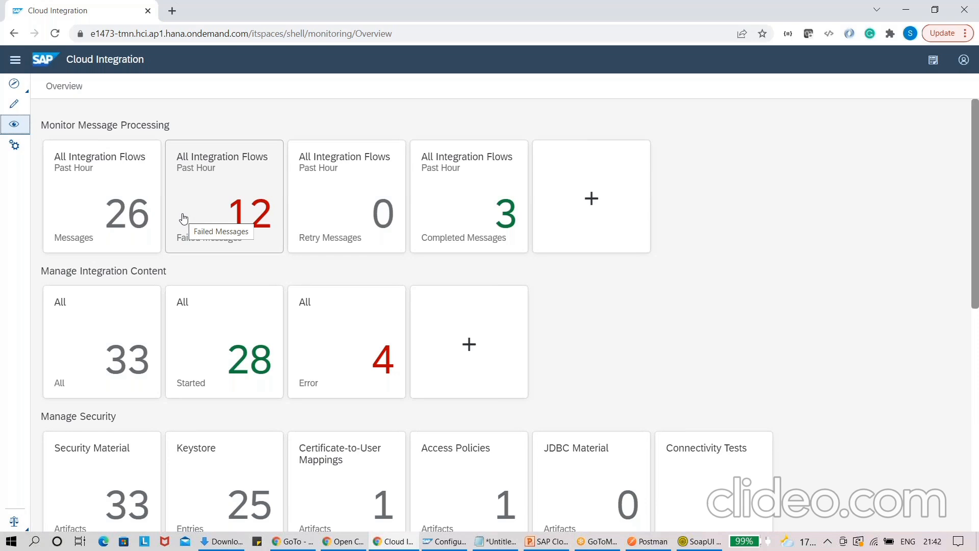
left_click(18, 125)
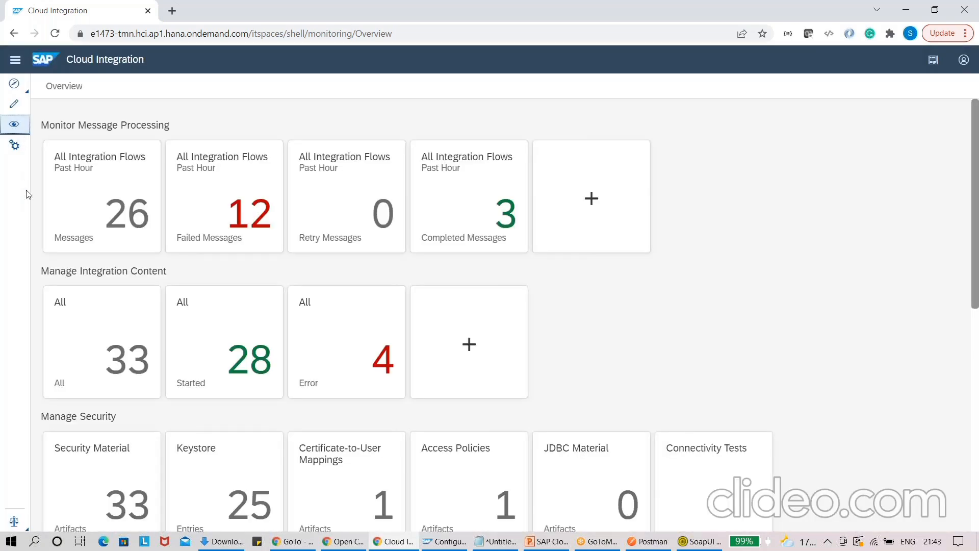
left_click(11, 125)
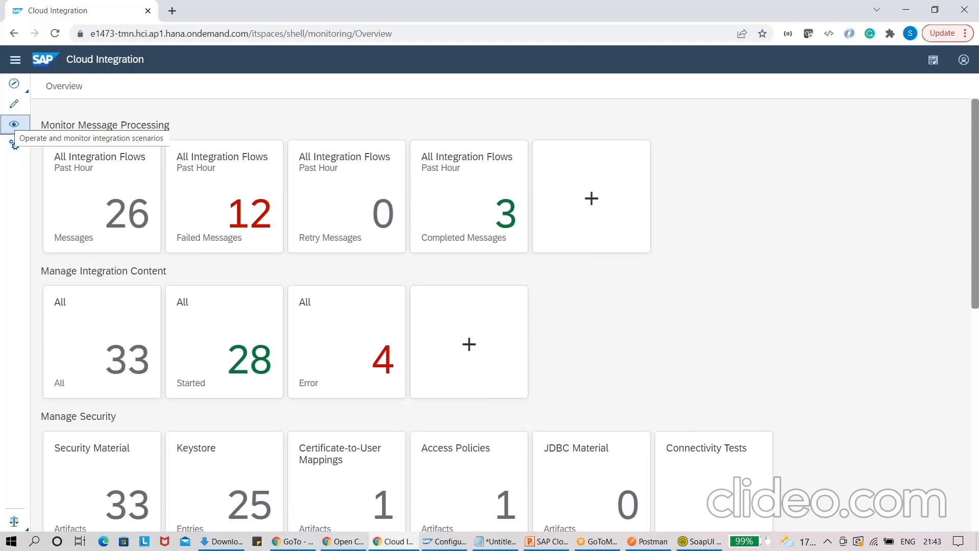
left_click(14, 124)
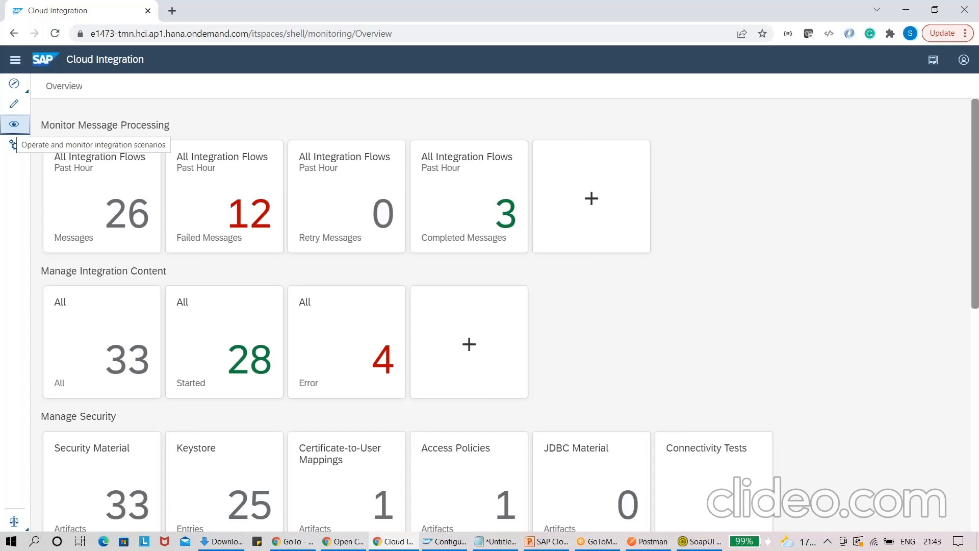
left_click(14, 125)
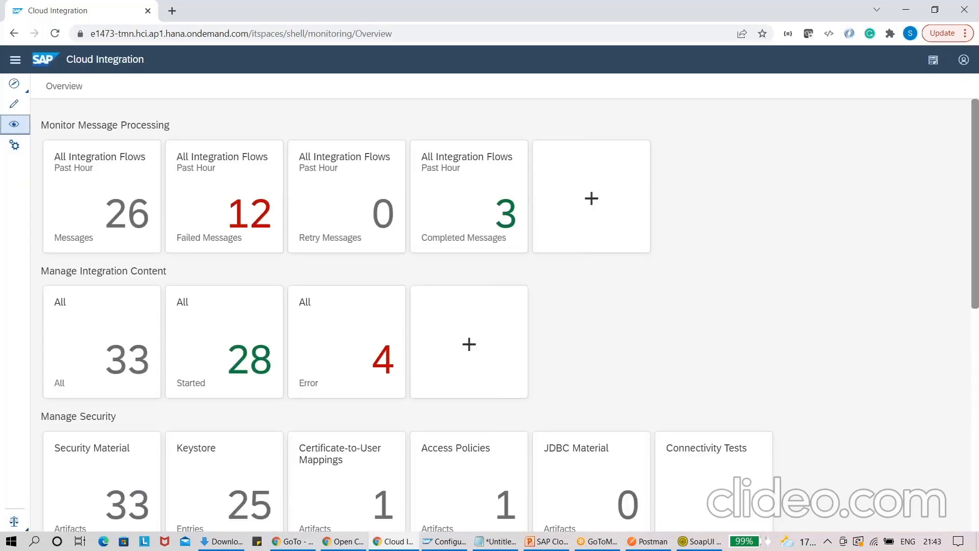
left_click(14, 125)
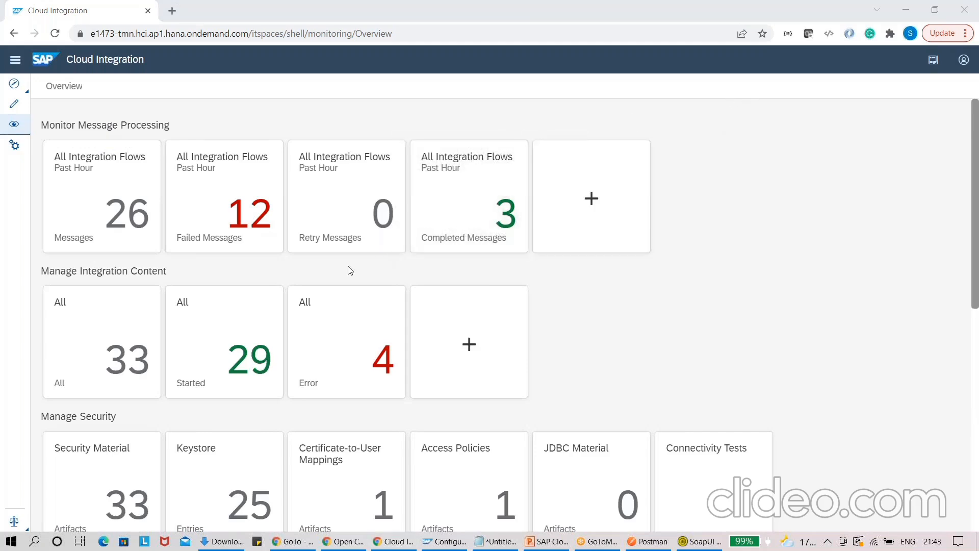
Open the Started integration content and show ZCustom First Integration Flow's details.
left_click(233, 341)
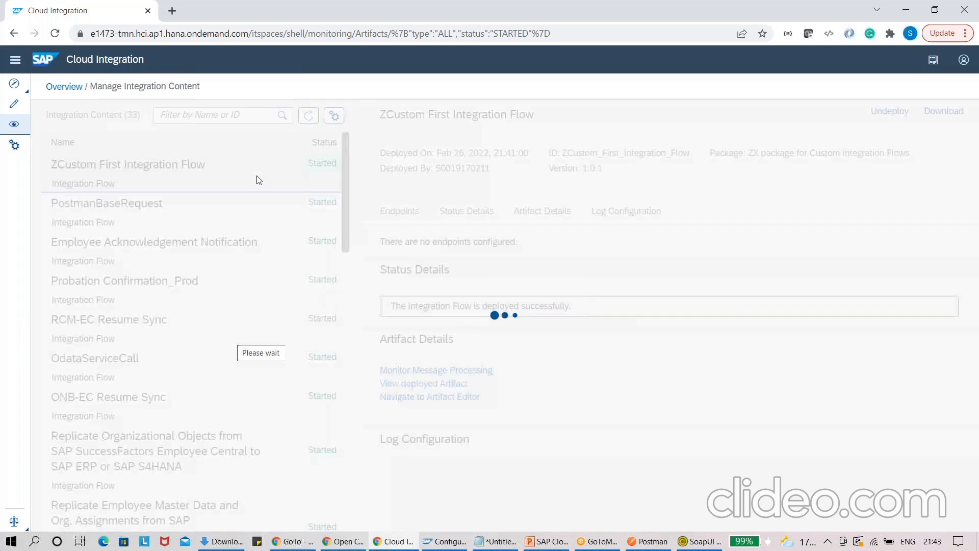
left_click(196, 176)
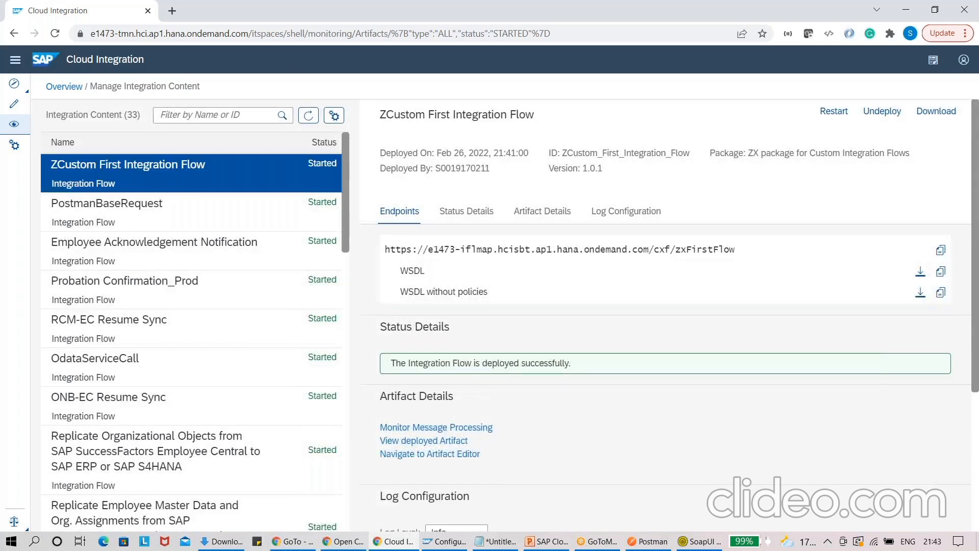
left_click(751, 50)
left_click_drag(977, 184, 977, 222)
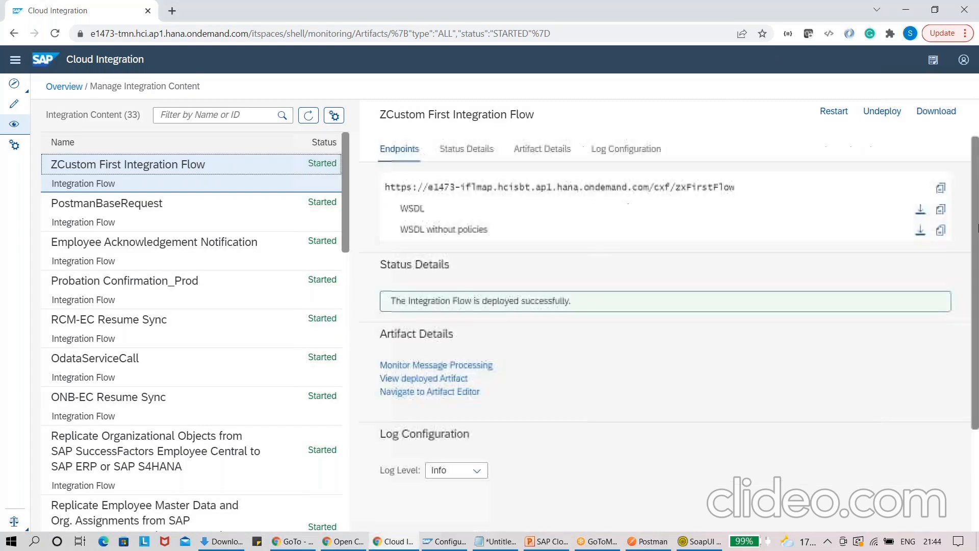
Set the flow's log level to Trace, copy its endpoint URL, and open its message monitor.
left_click(477, 468)
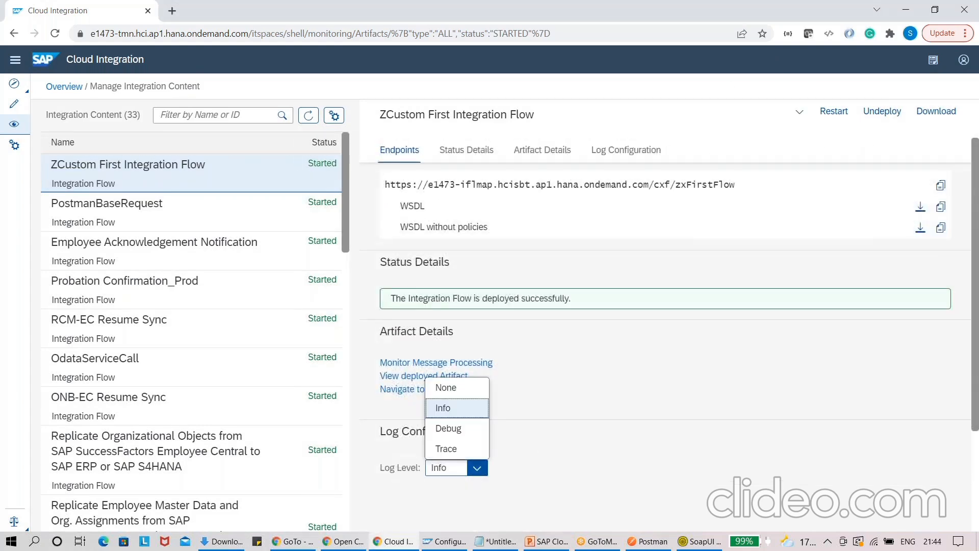
left_click(449, 448)
left_click(553, 328)
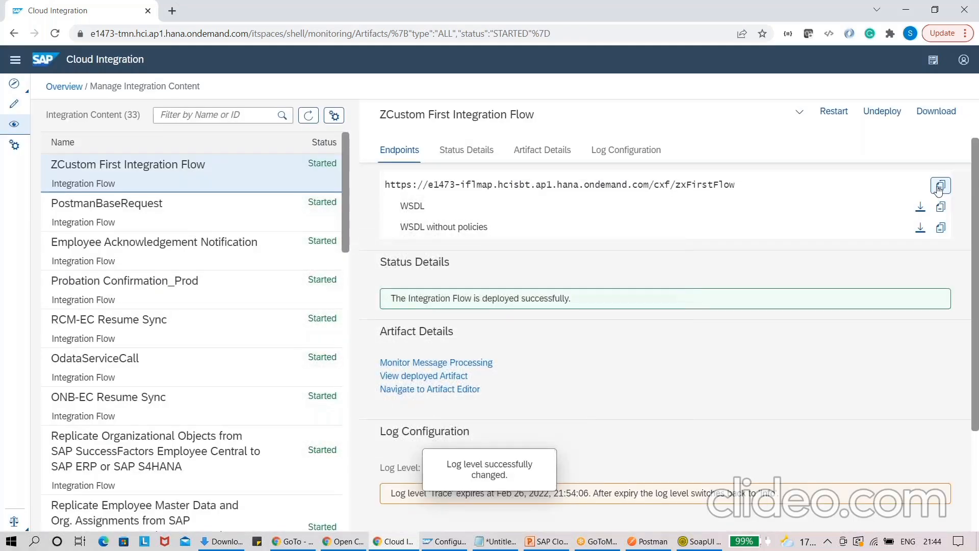
left_click(941, 186)
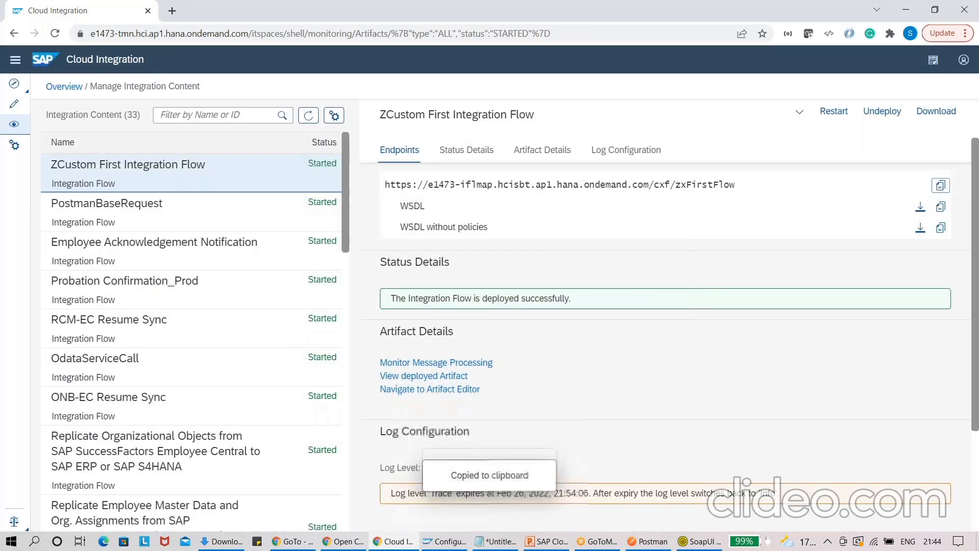
left_click(470, 363)
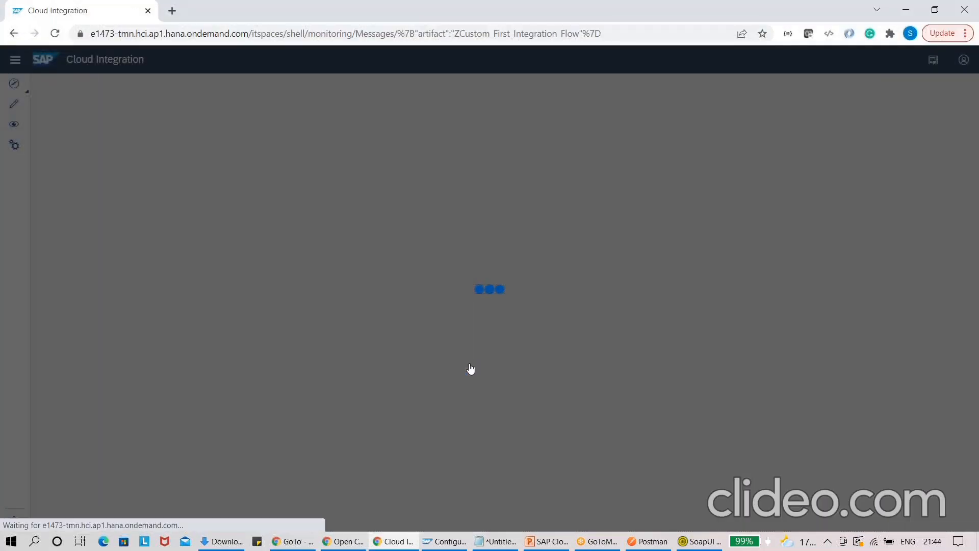
In SoapUI, close the AMPAREX Create request and resend Request 1 to the flow endpoint.
key("alt+Tab")
key("alt+Tab")
key("Tab")
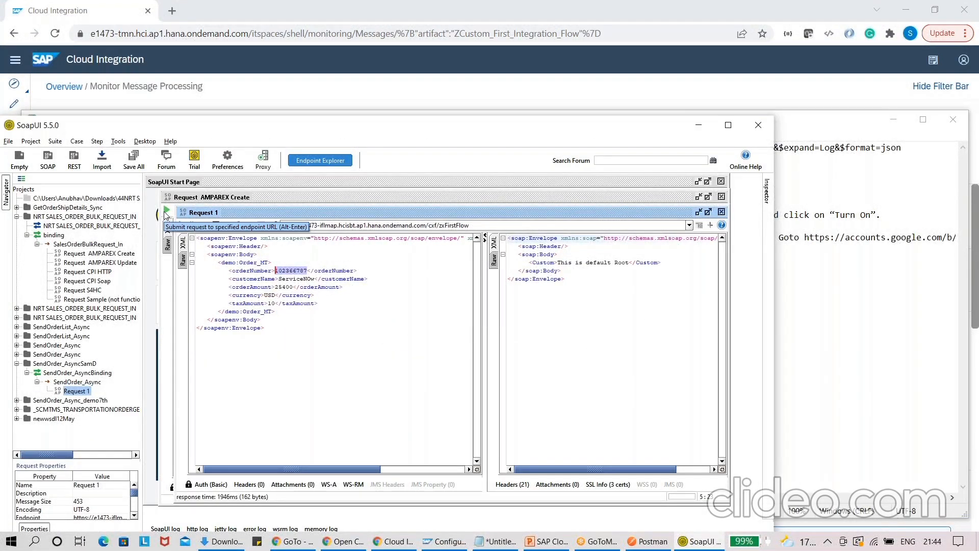
left_click(165, 211)
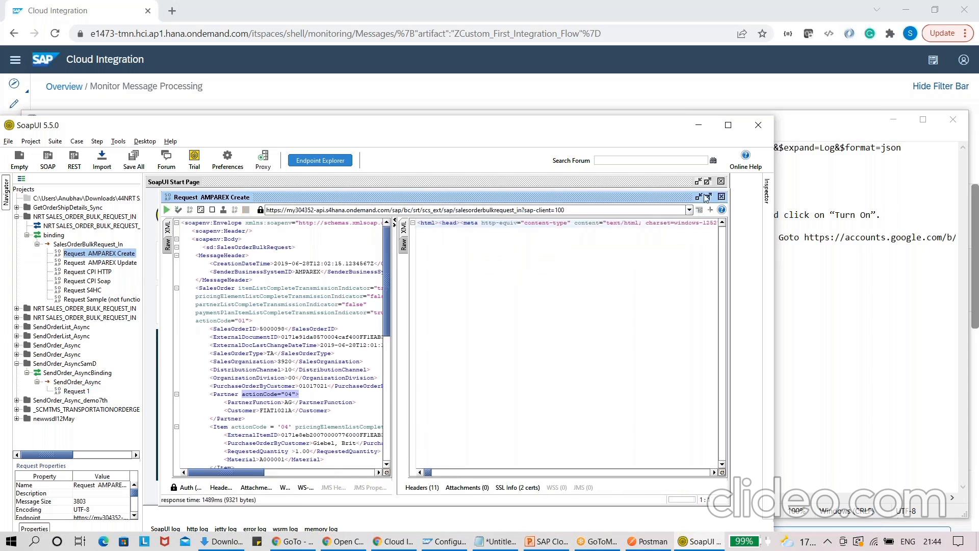
left_click(721, 197)
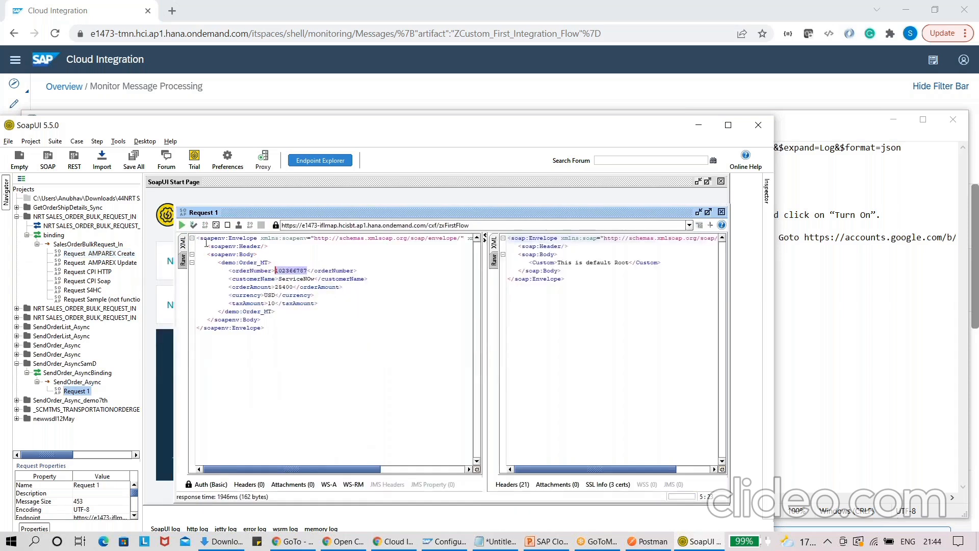
left_click(182, 225)
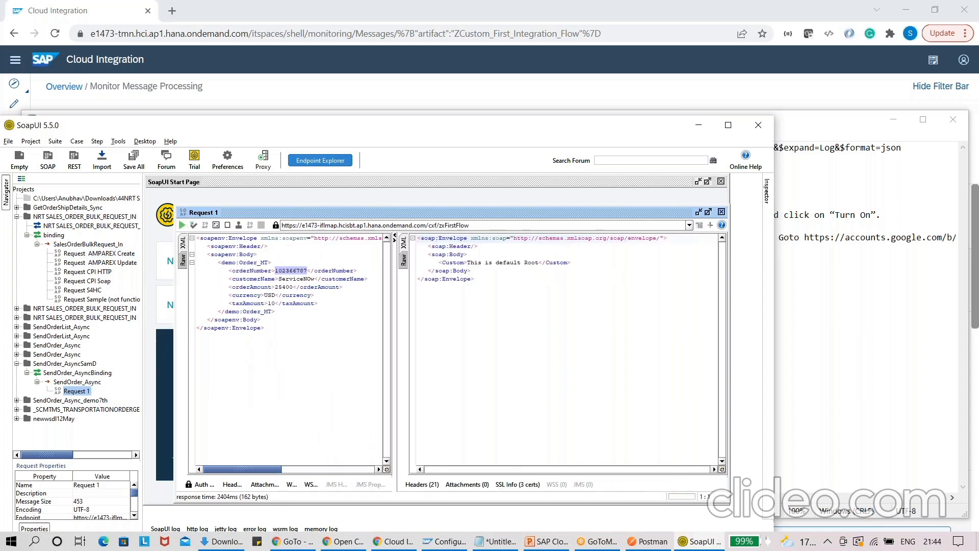
Refresh the message monitor and show the newest message's Custom Headers.
left_click(791, 102)
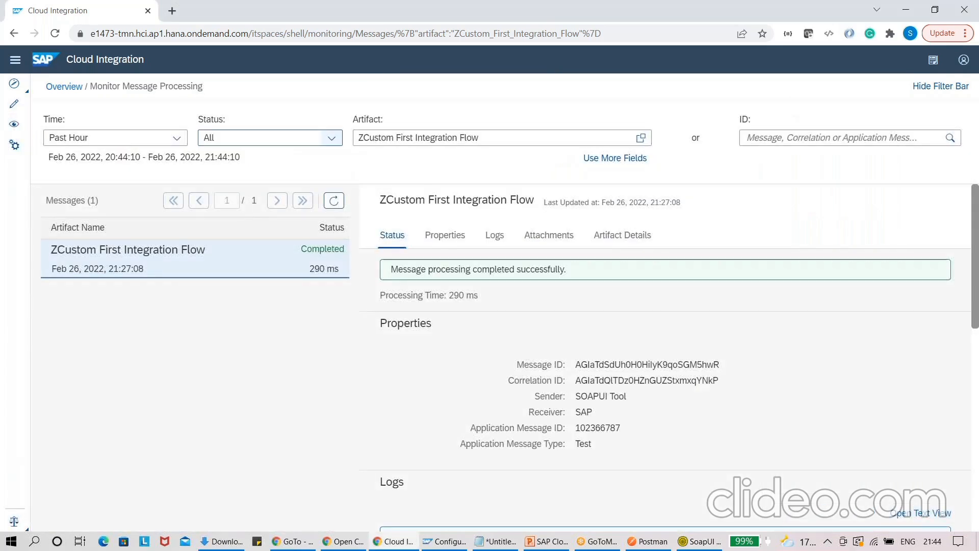
left_click(339, 199)
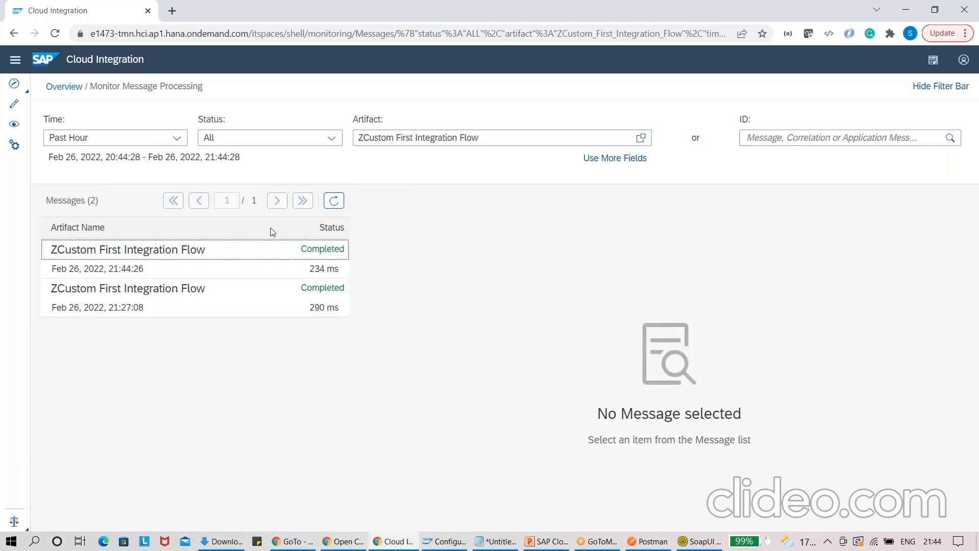
left_click(263, 256)
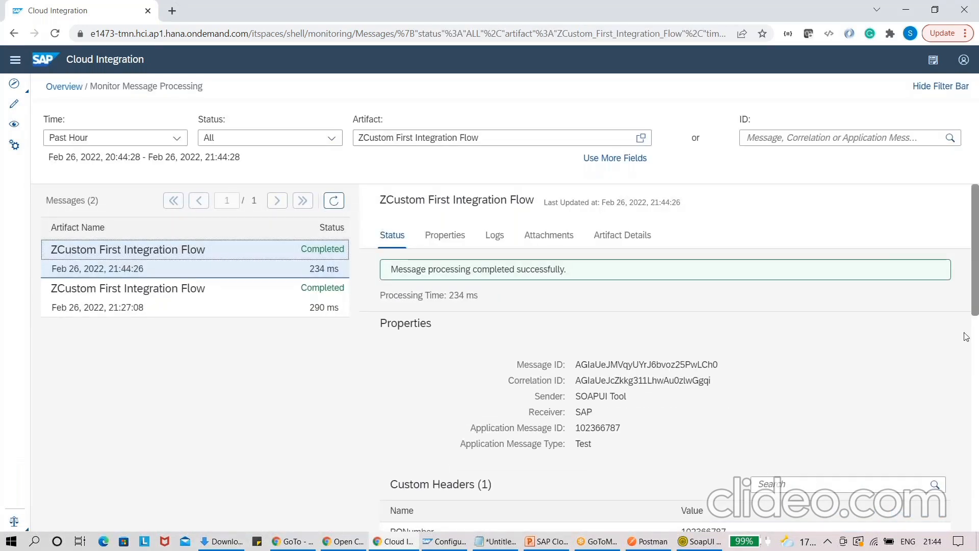
scroll(435, 426, "down", 3)
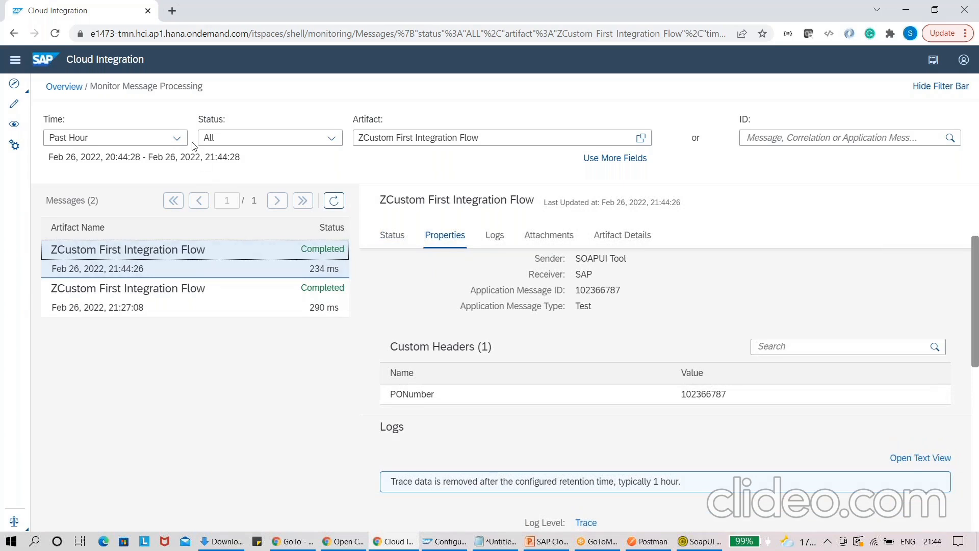
Set the time range to All, refresh the list, and start replacing the artifact filter text.
left_click(176, 139)
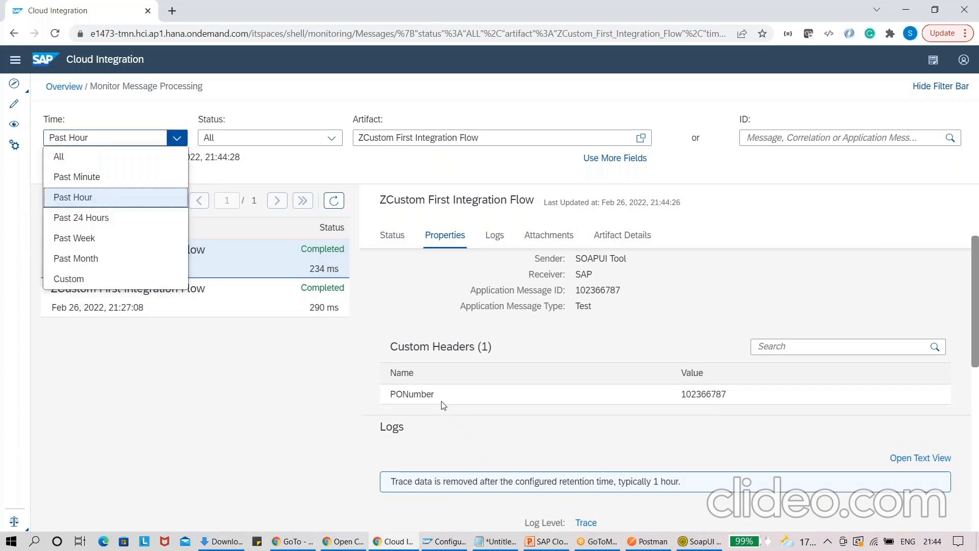
left_click(73, 161)
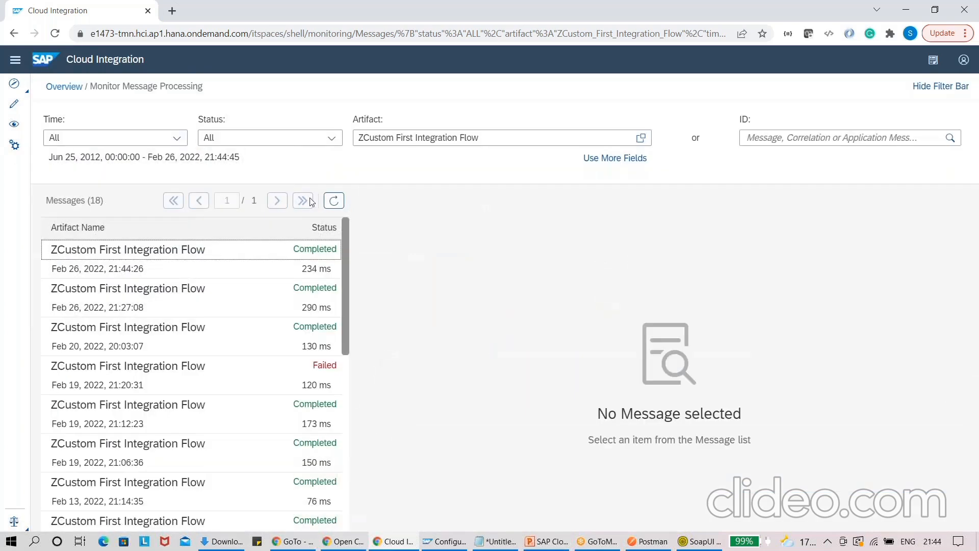
left_click(334, 203)
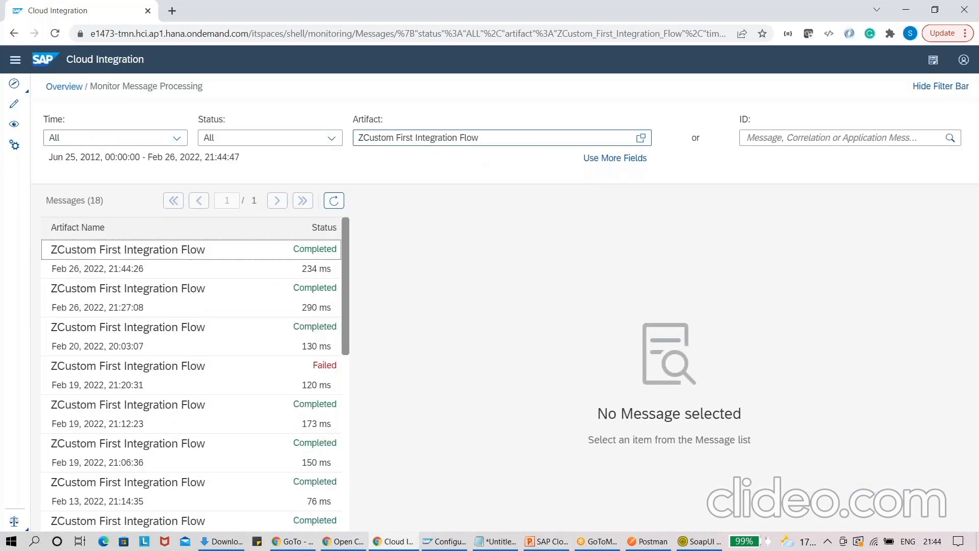
left_click(499, 146)
key("ctrl+a")
type("a")
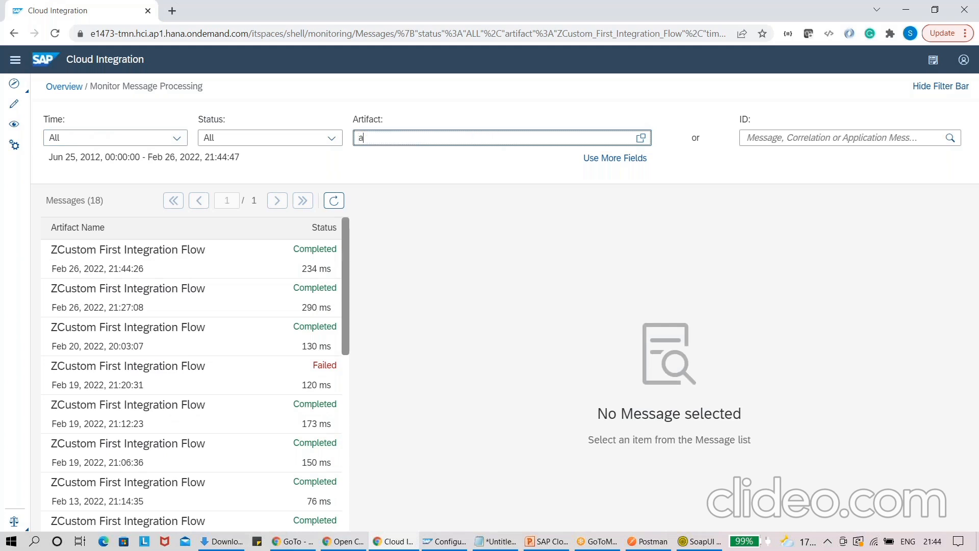
Set the artifact filter to All Artifacts and reveal the additional filter fields.
left_click(462, 183)
left_click(335, 203)
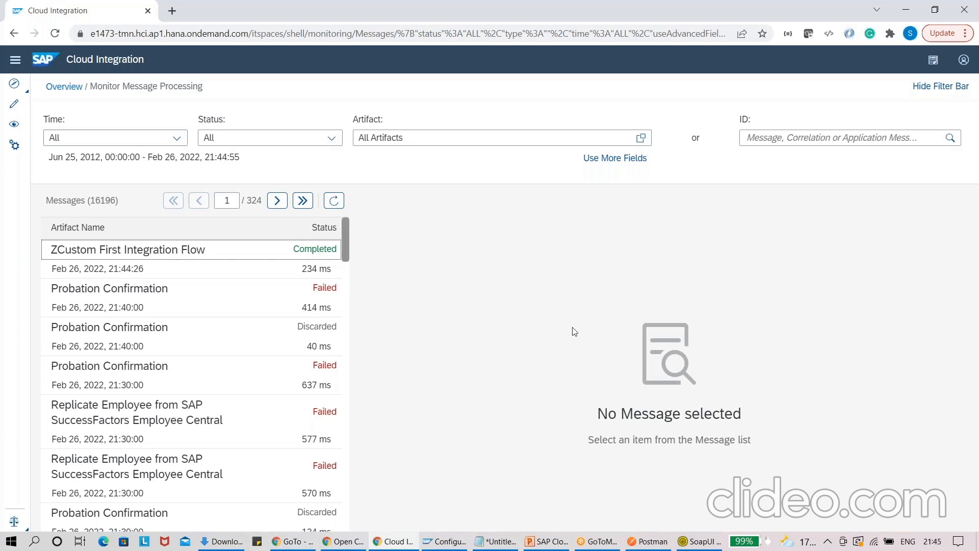
left_click(602, 160)
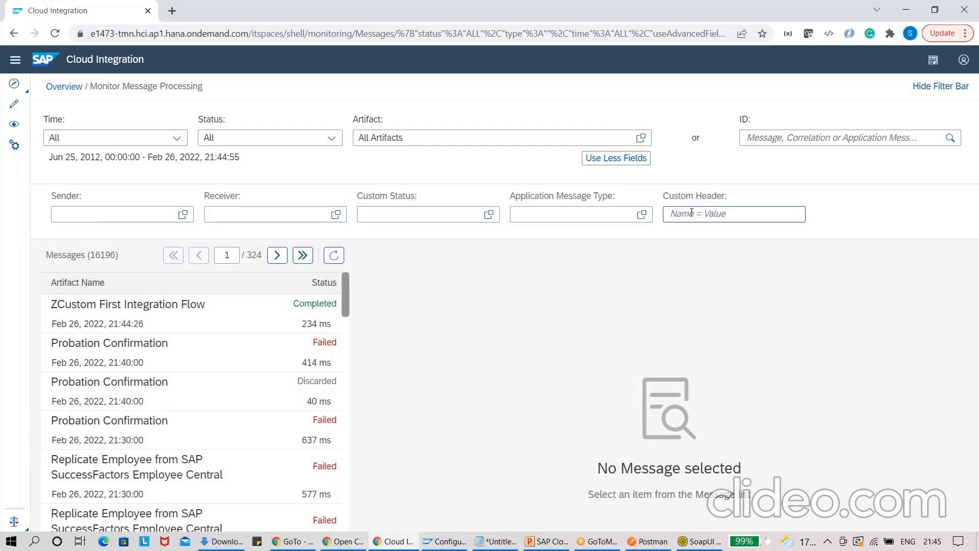
Enter 'PONumber =' in the Custom Header filter, copied from the notes.
left_click(496, 541)
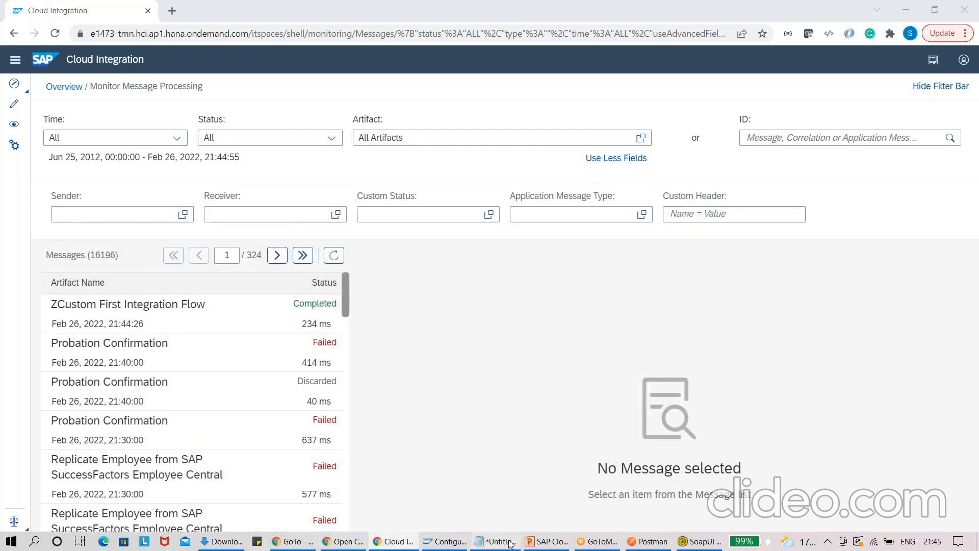
left_click(23, 480)
left_click_drag(23, 480, 24, 475)
key("ctrl+c")
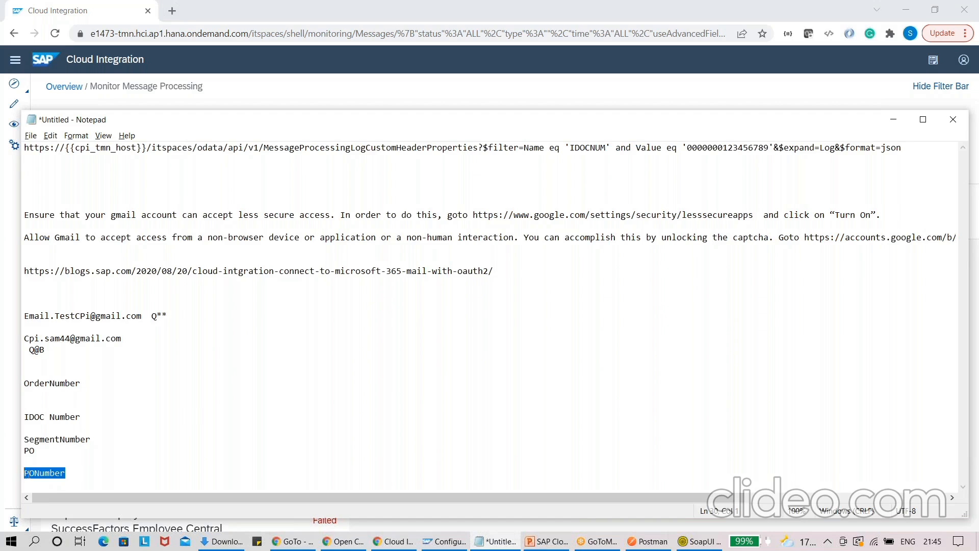
left_click(670, 90)
left_click(679, 215)
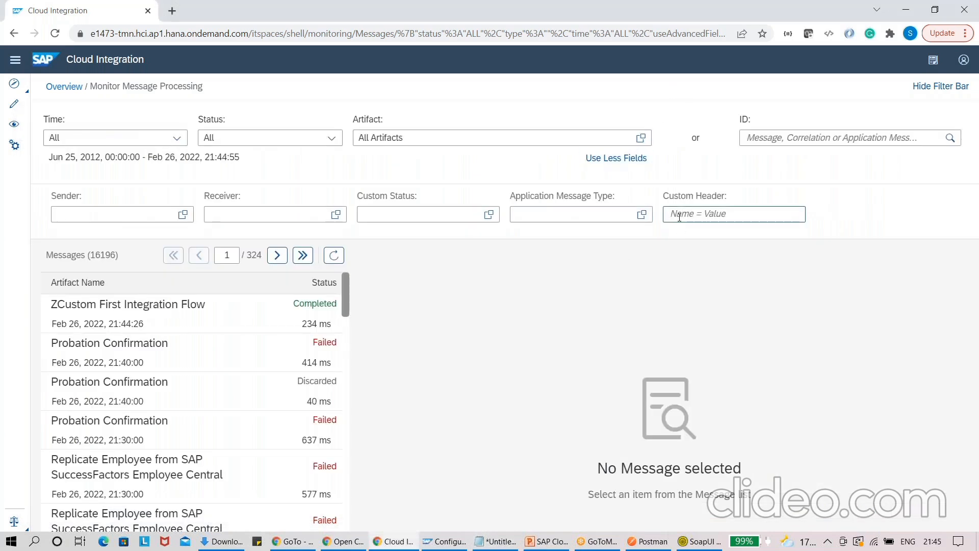
key("ctrl+v")
type("=")
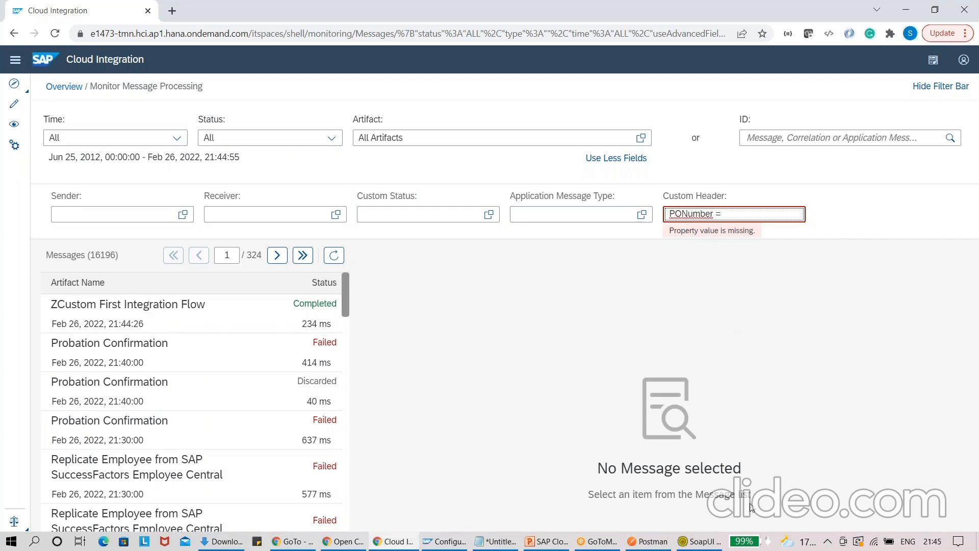
Paste a header value and refresh, then delete the wrong value.
left_click(699, 541)
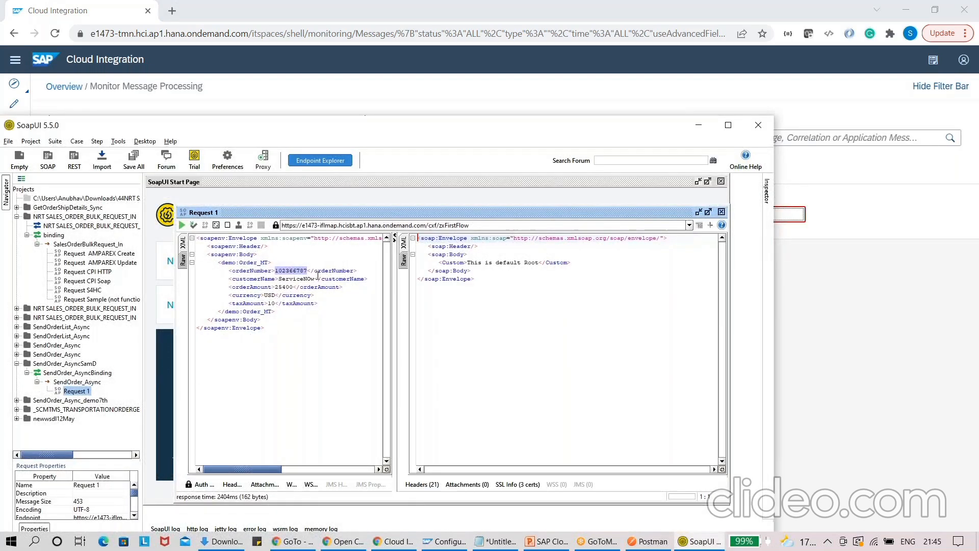
key("alt+Tab")
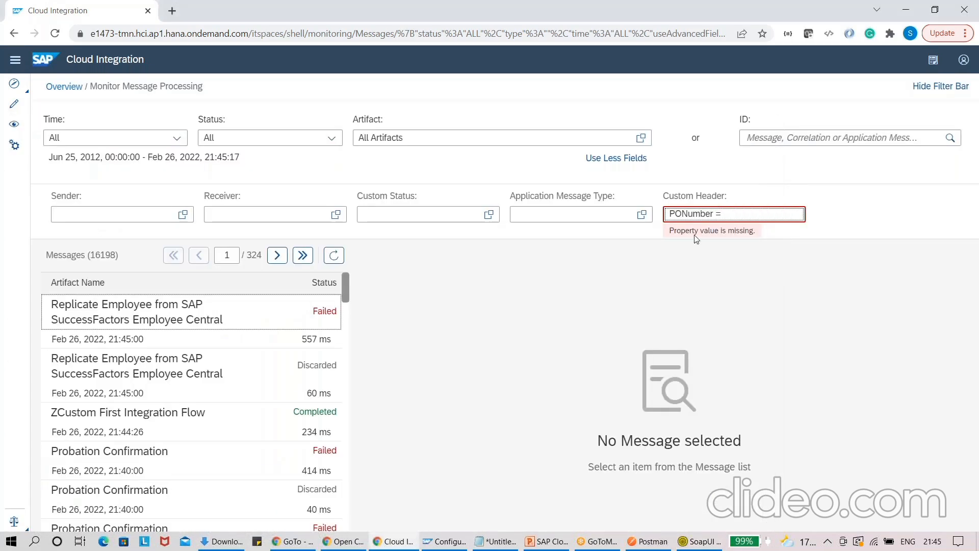
key("ctrl+v")
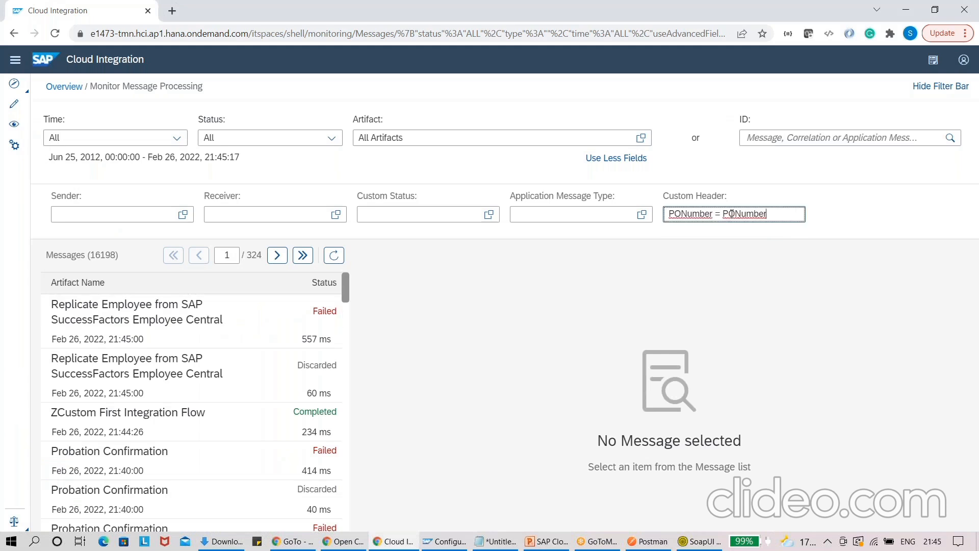
left_click(334, 255)
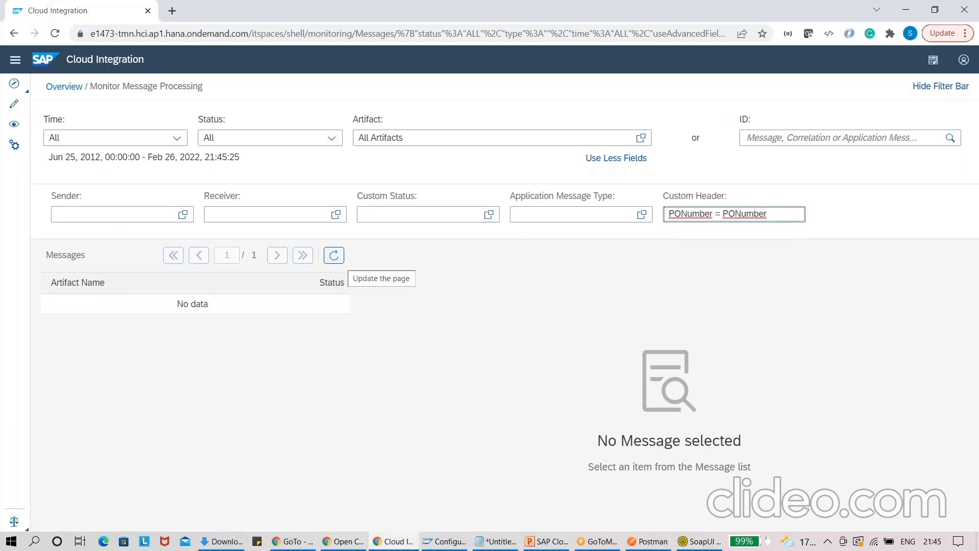
key("BackSpace")
key("BackSpace")
key("BackSpace")
key("BackSpace")
key("BackSpace")
key("BackSpace")
key("BackSpace")
key("BackSpace")
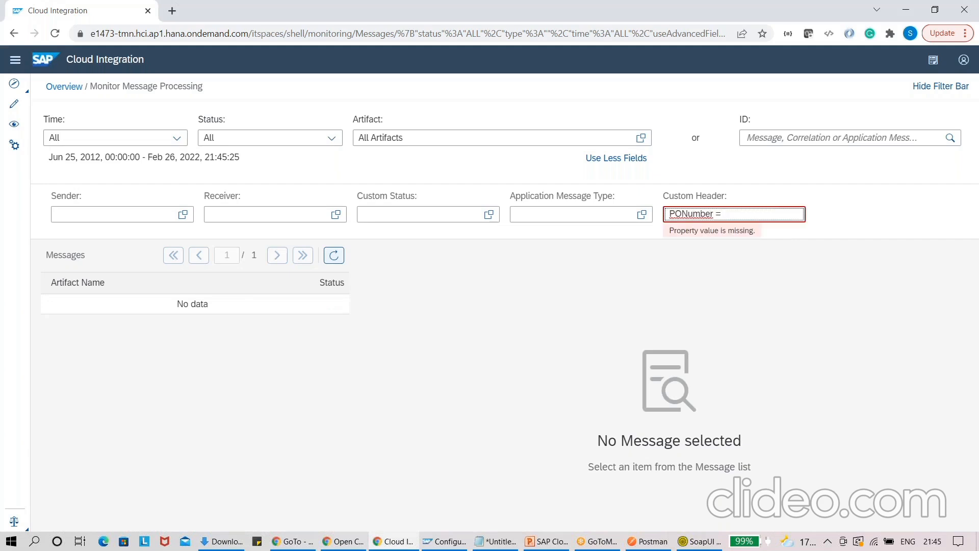
Copy order number 102366787 from the SOAP request and apply the PONumber = 102366787 filter.
key("alt+Tab")
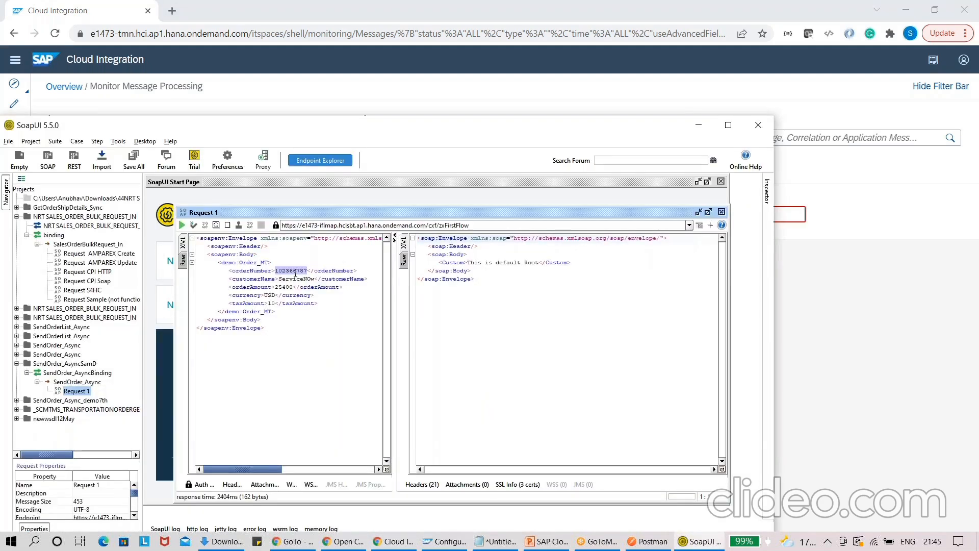
left_click(302, 271)
left_click_drag(307, 271, 276, 271)
key("ctrl+c")
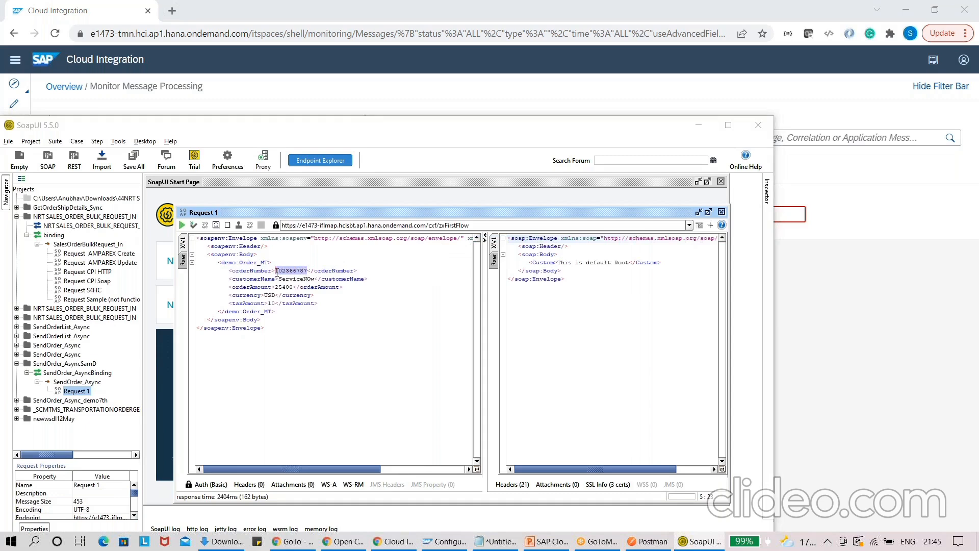
key("alt+Tab")
key("ctrl+v")
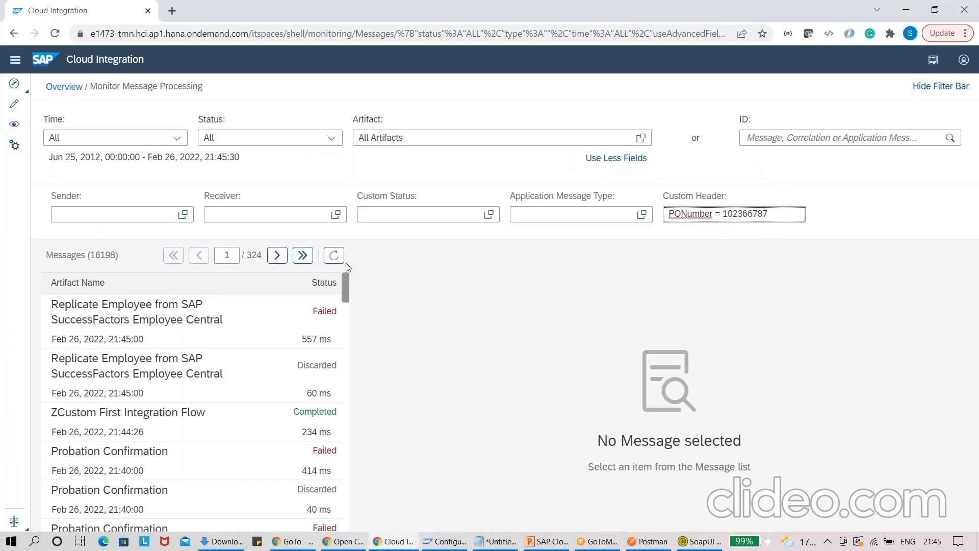
key("Return")
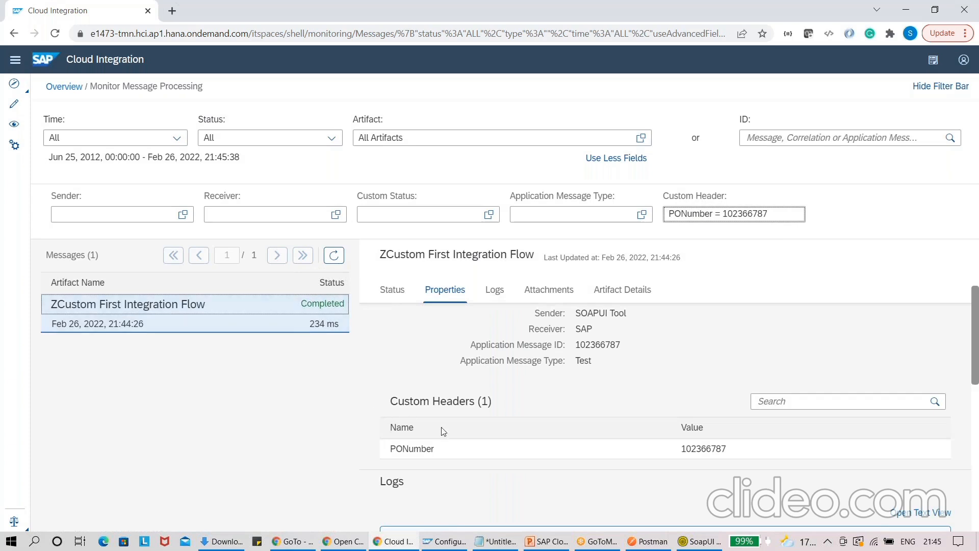
left_click(392, 455)
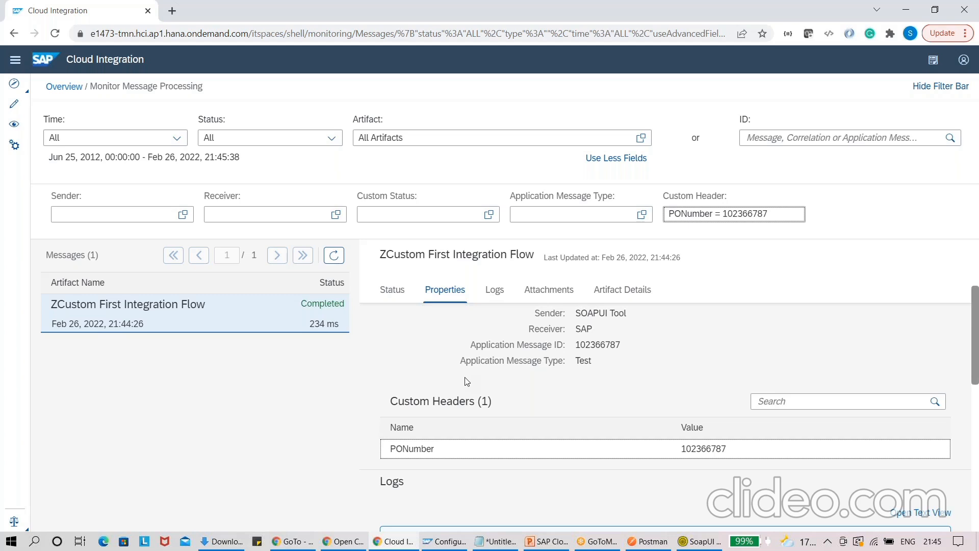
left_click(495, 541)
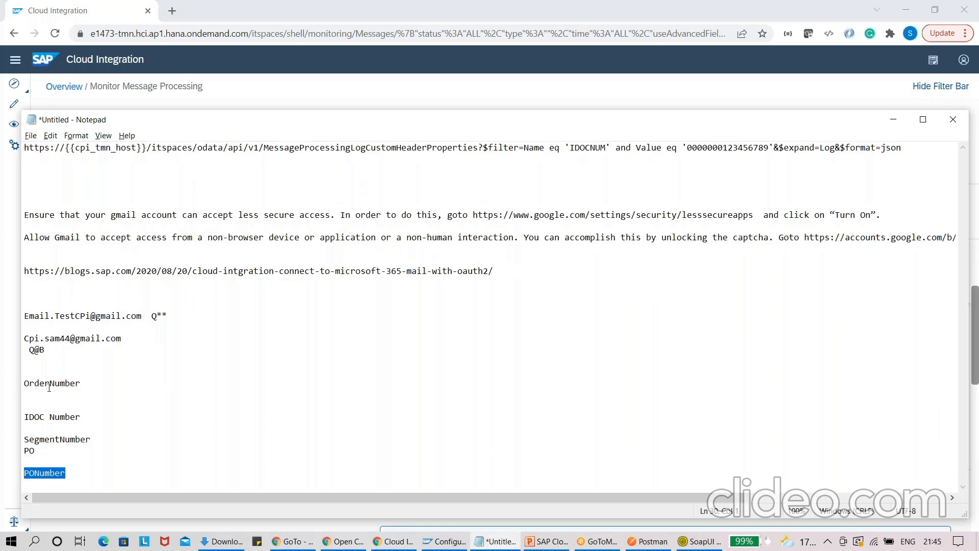
left_click(494, 541)
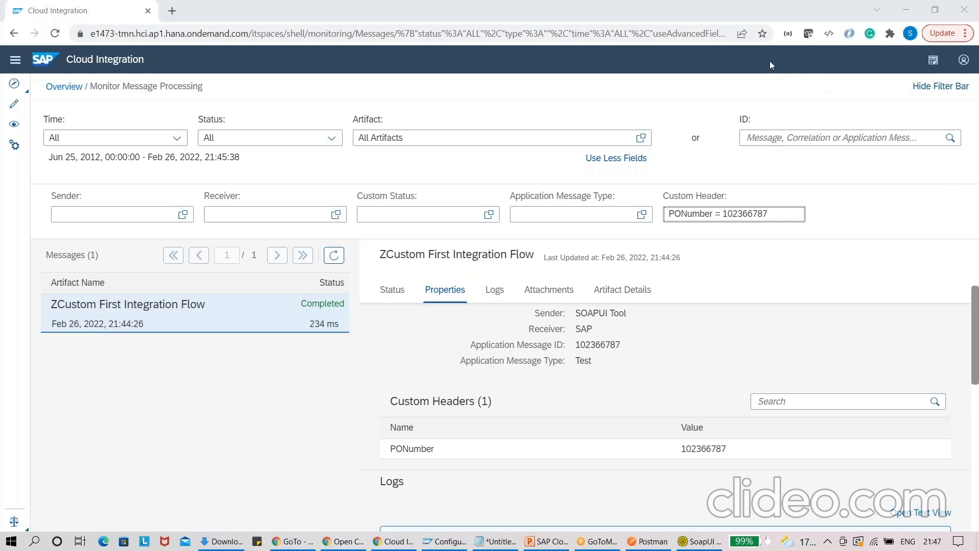
Scroll to the message's Artifact Details and navigate to the ZCustom flow's artifact editor.
left_click_drag(974, 368, 977, 371)
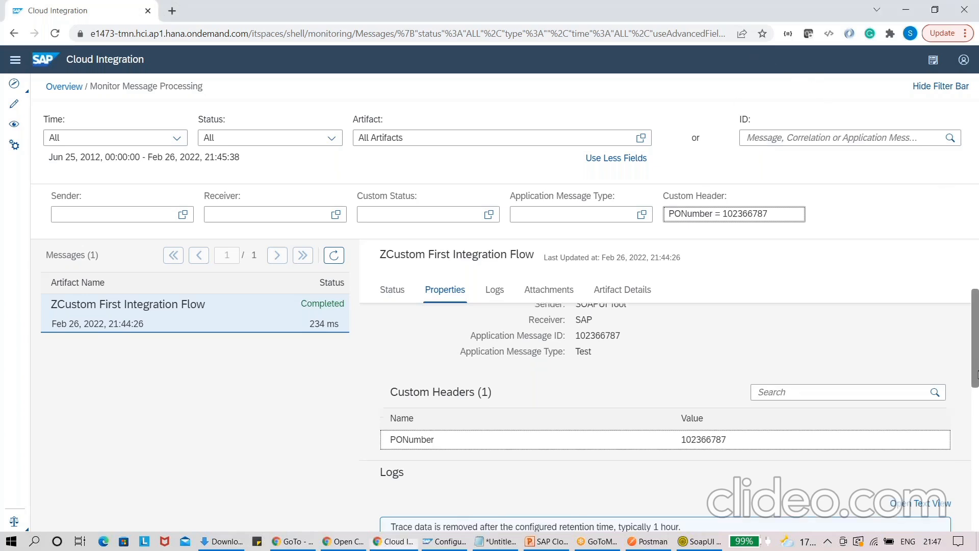
scroll(977, 374, "down", 3)
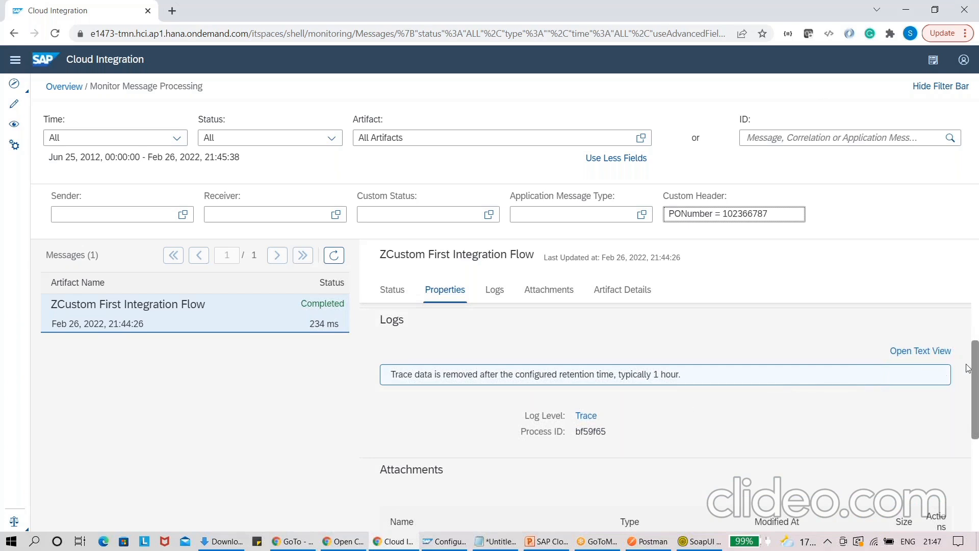
scroll(945, 372, "down", 5)
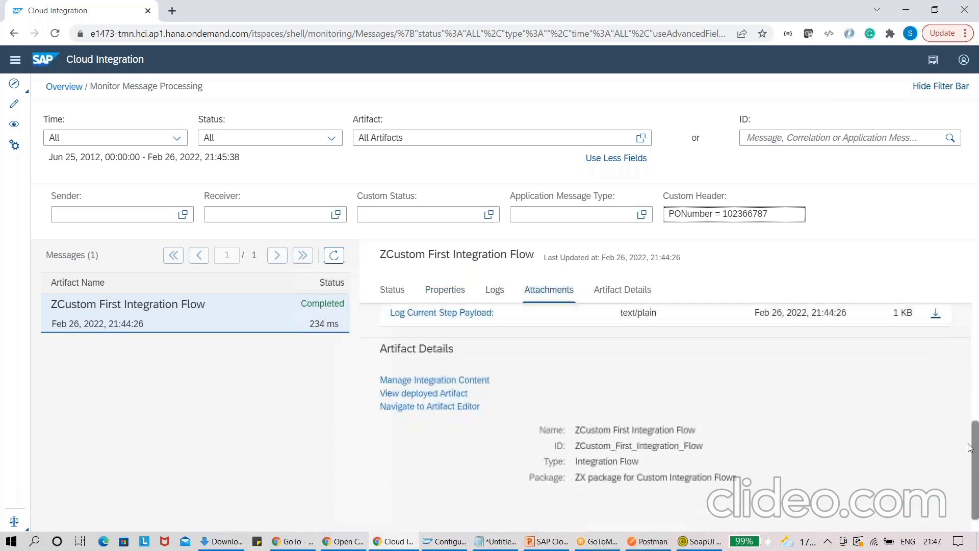
left_click(451, 413)
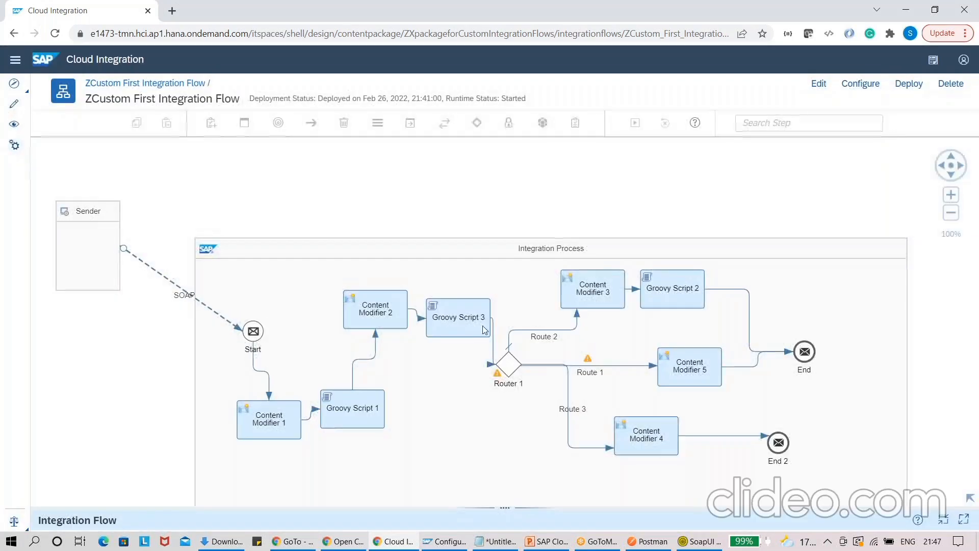
Put ZCustom First Integration Flow in edit mode and show its Resources with script1–script3.
left_click(819, 83)
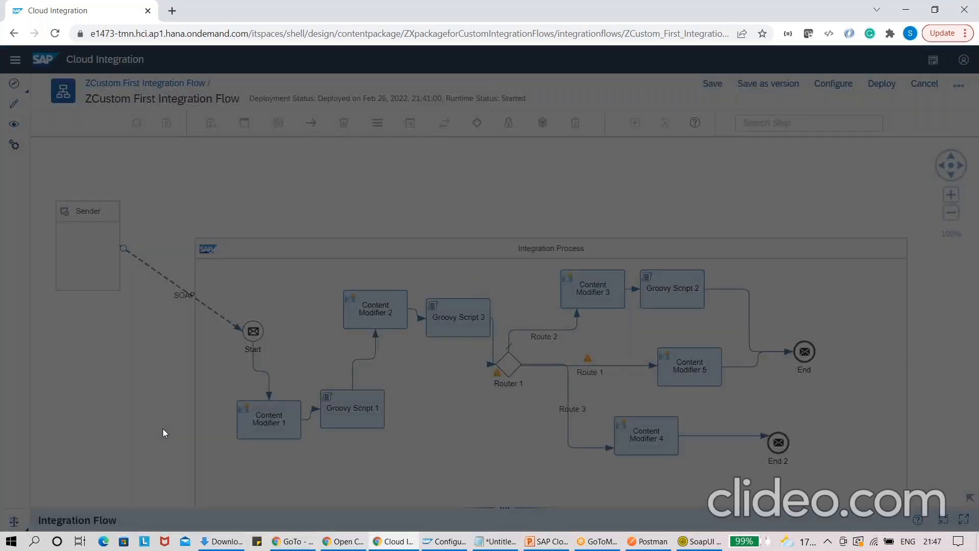
left_click_drag(164, 431, 159, 323)
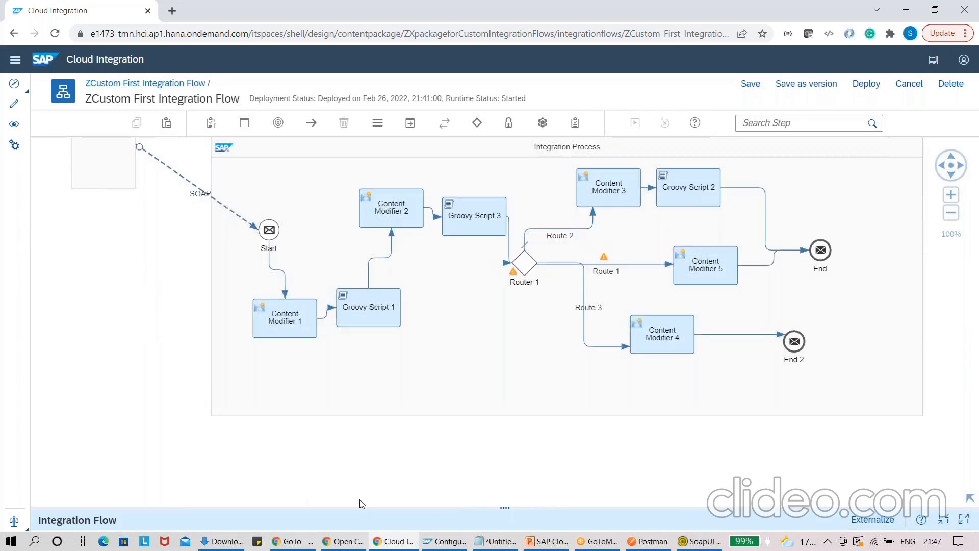
left_click(362, 517)
left_click(343, 322)
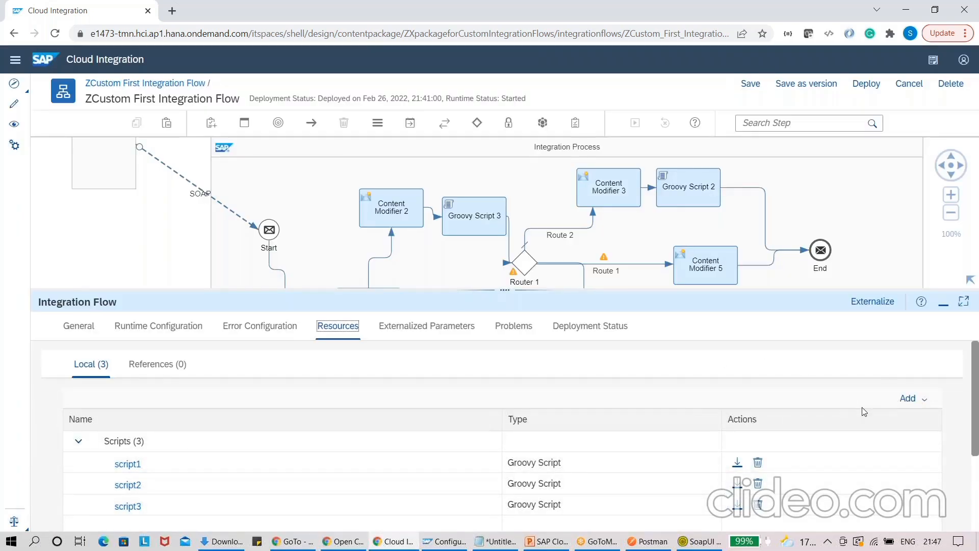
Browse the resource types in the Add menu, then close it.
left_click(924, 403)
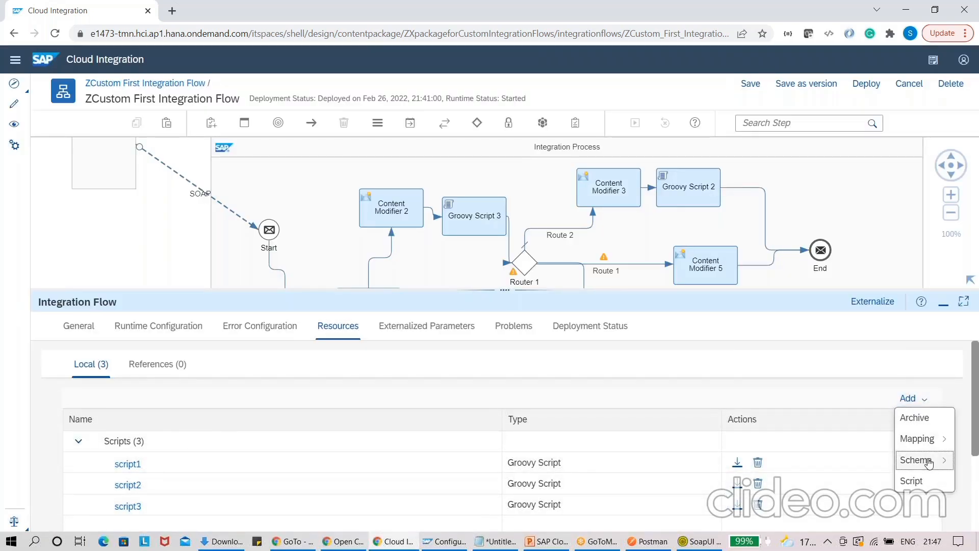
mouse_move(925, 459)
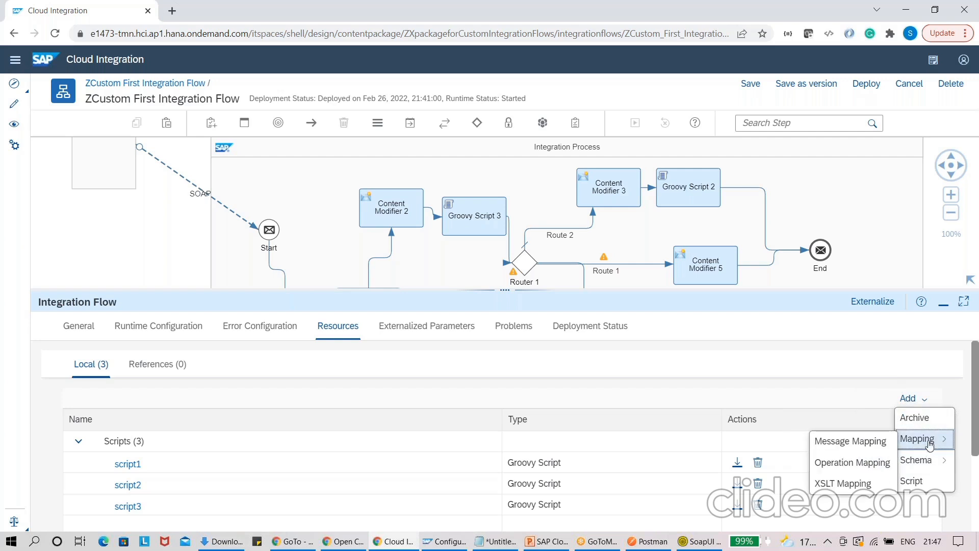
left_click_drag(487, 290, 522, 396)
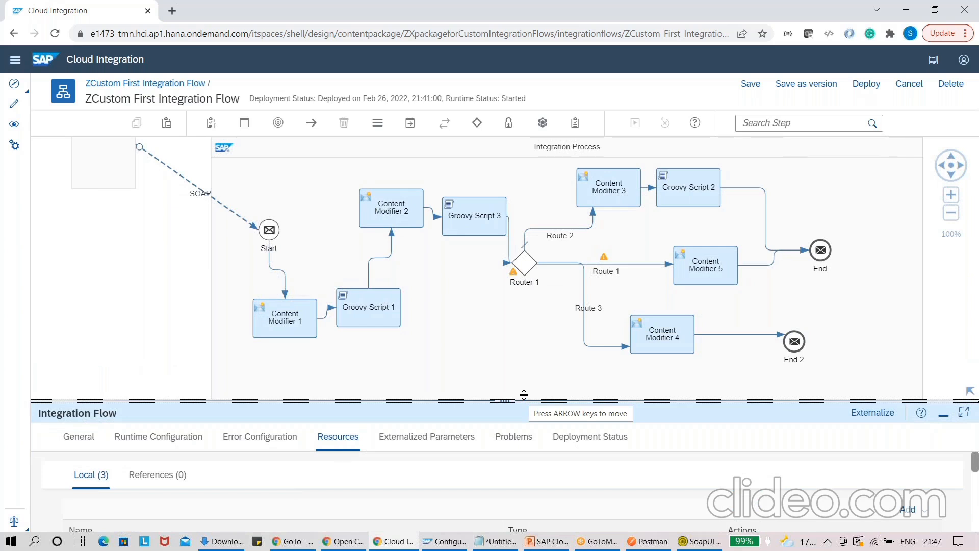